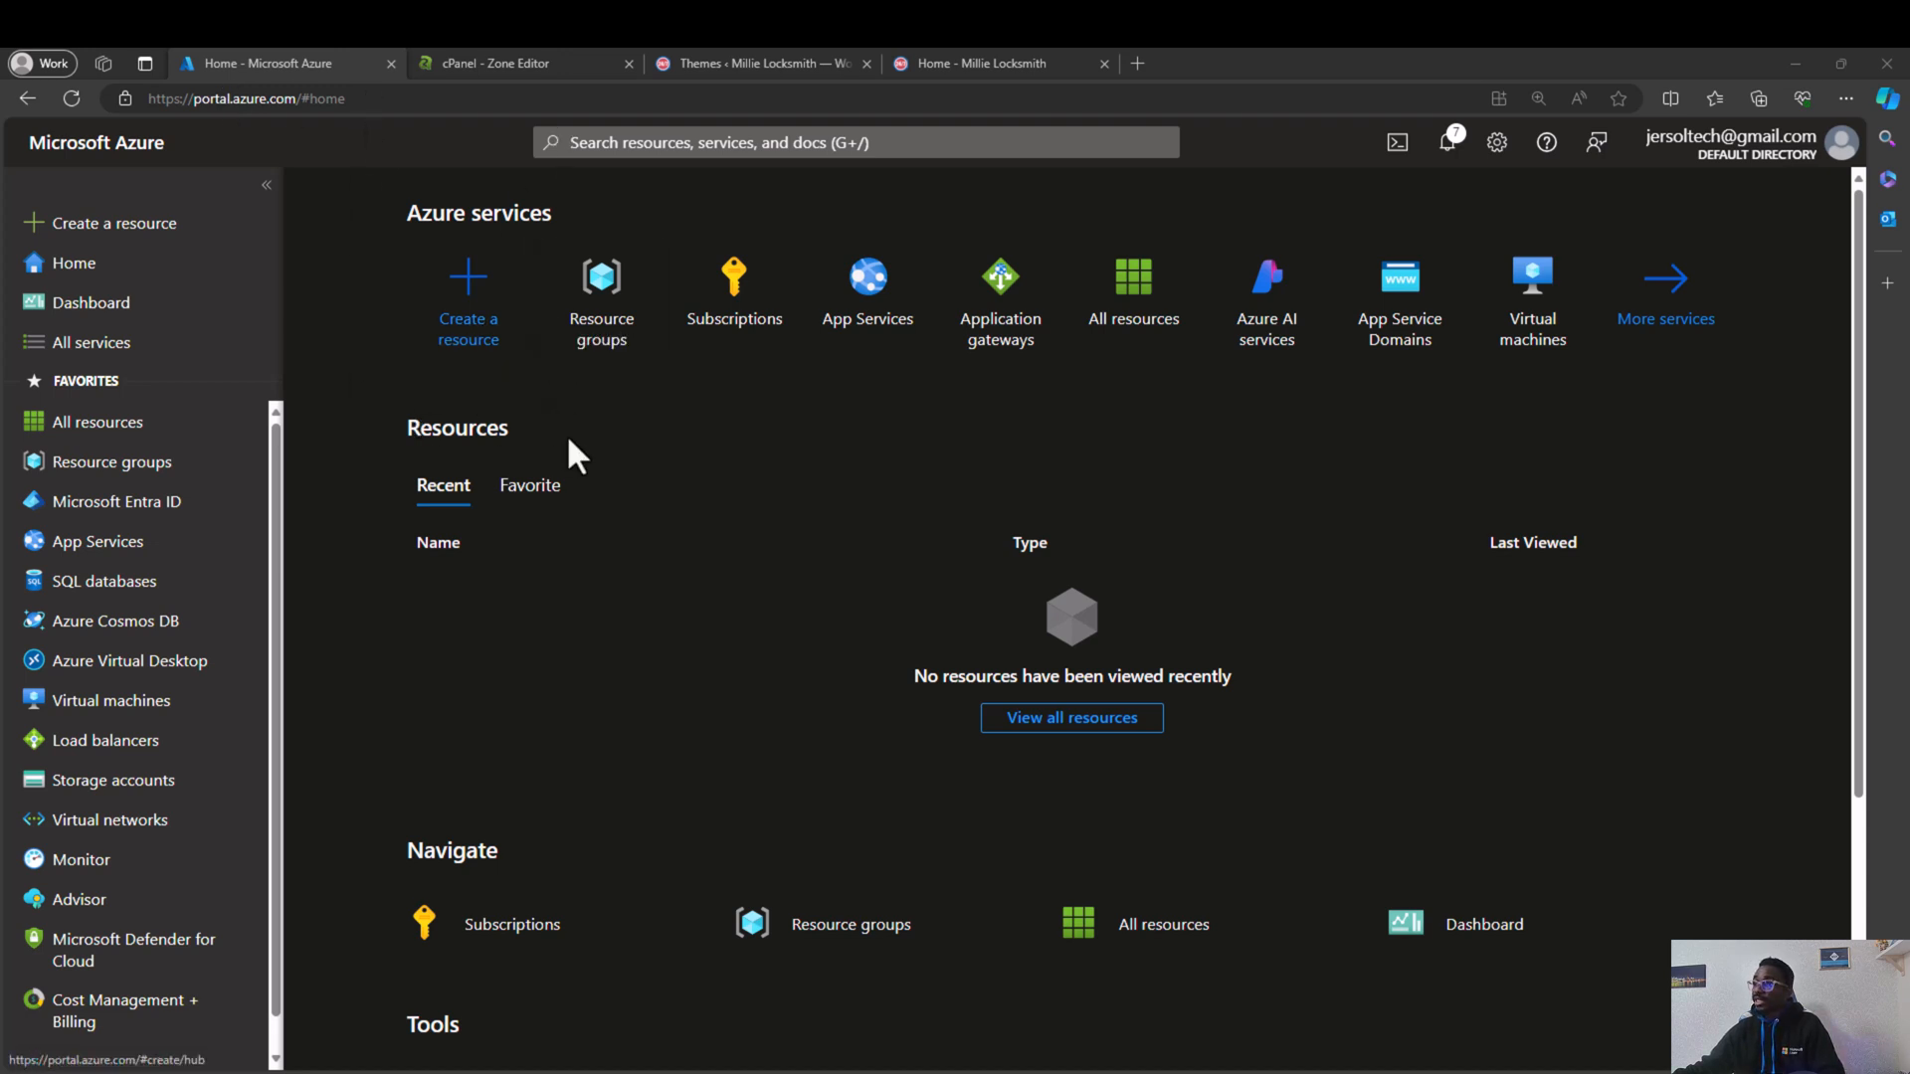
# Step: Search the portal for "wordpress" and start creating a WordPress on App Service resource from the marketplace results
pyautogui.click(651, 149)
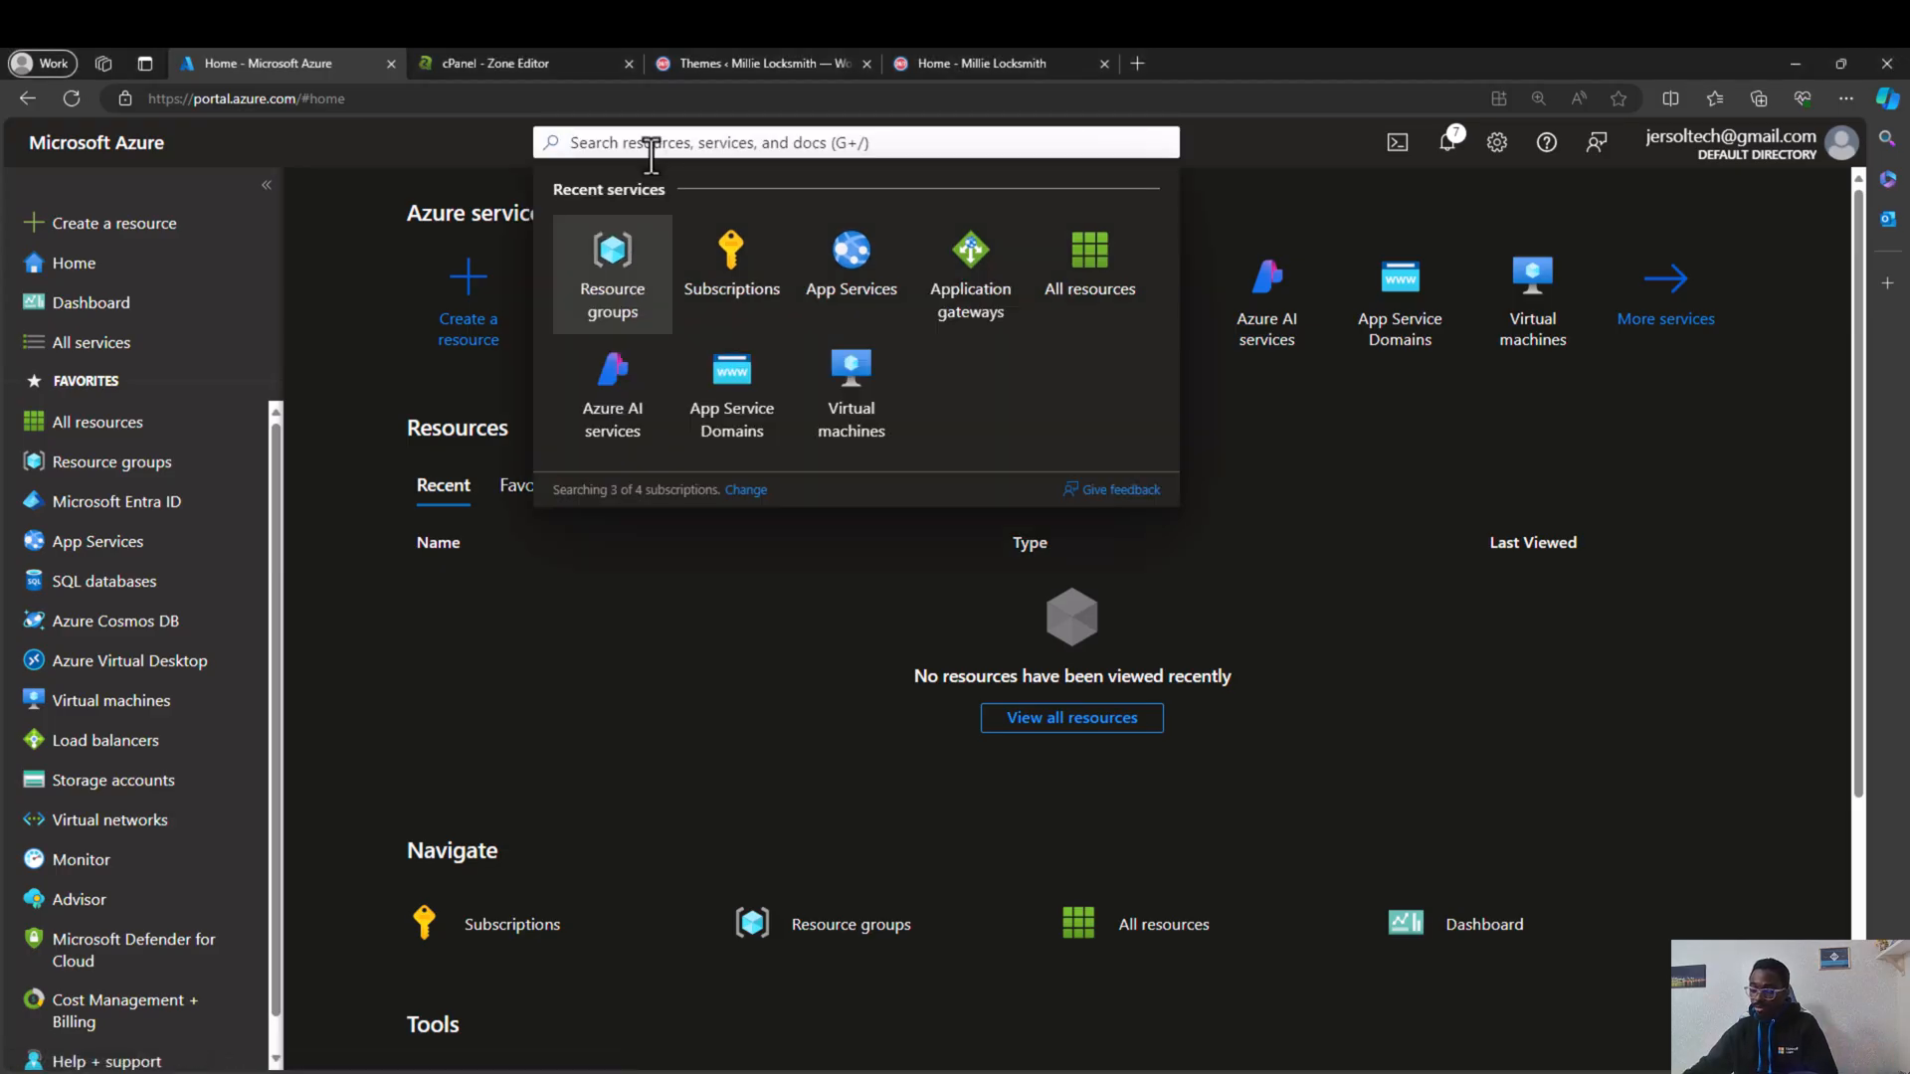
pyautogui.write('word')
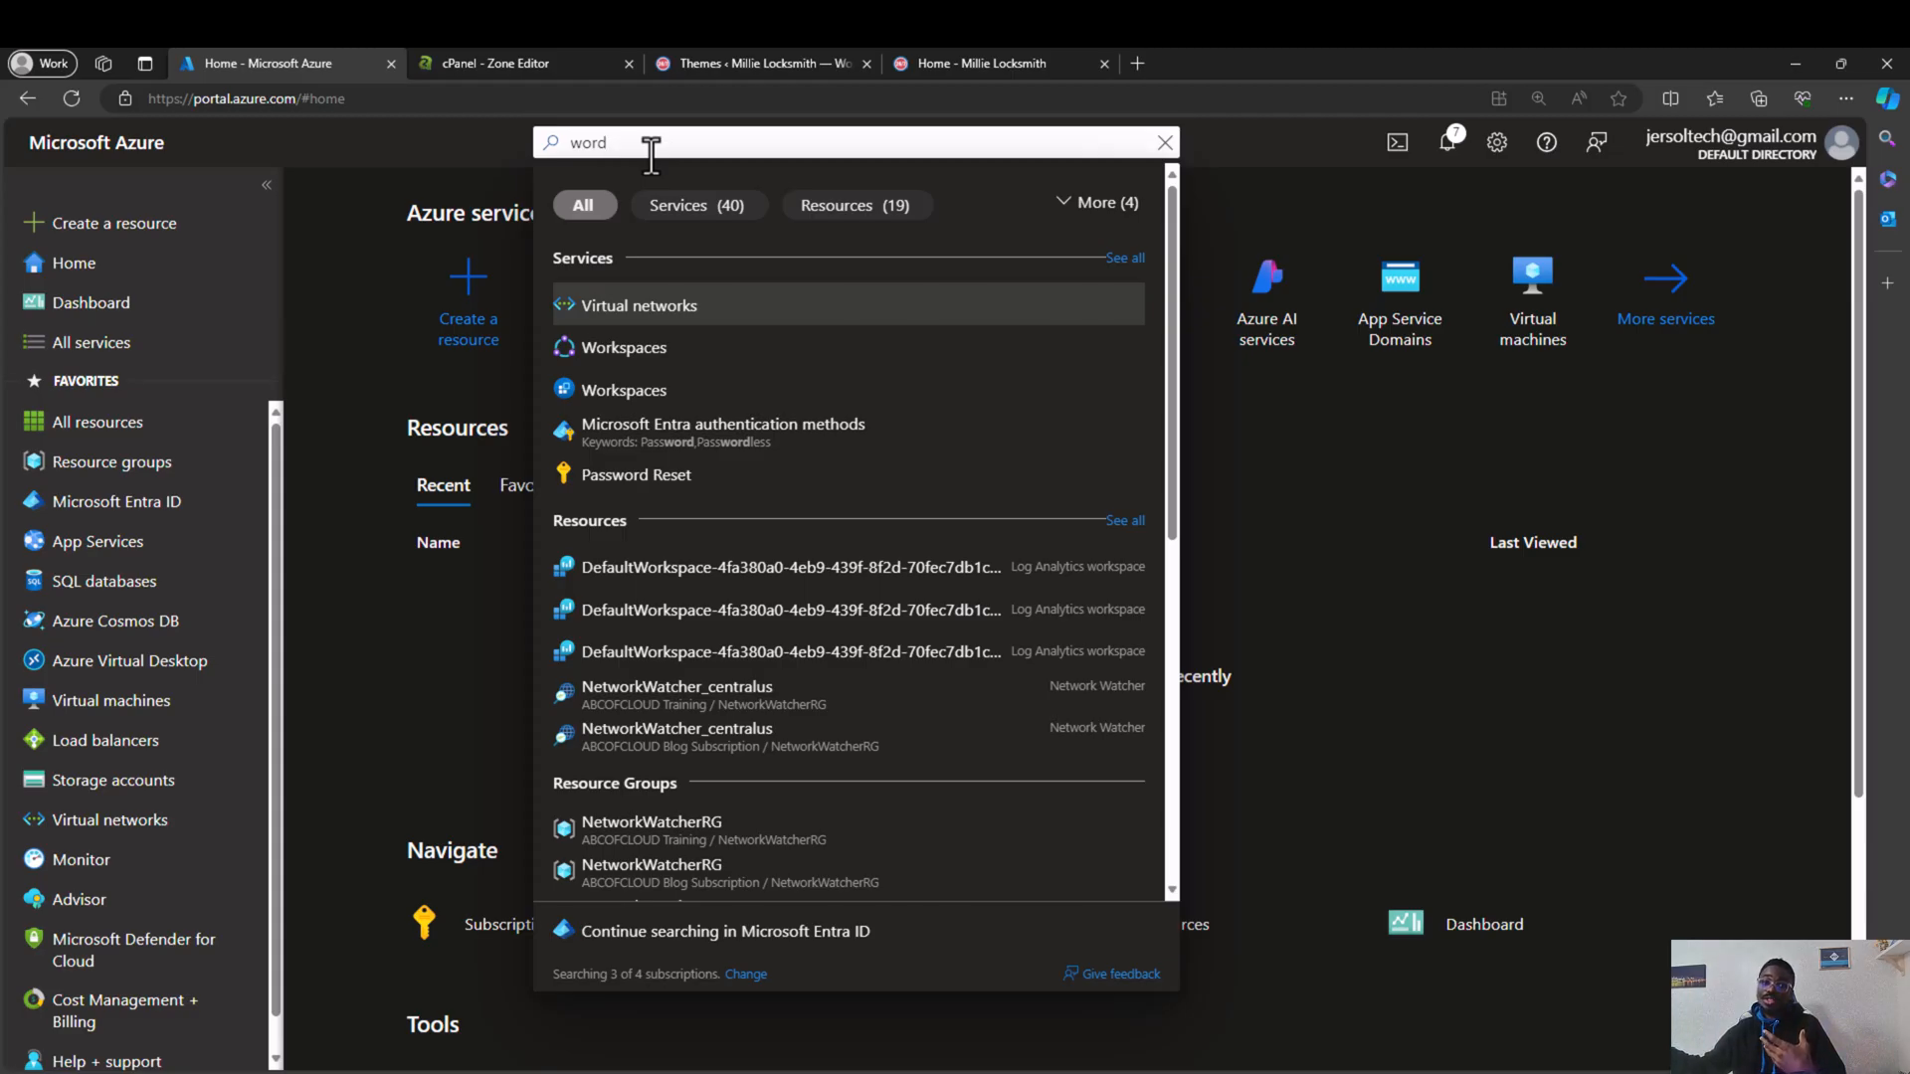
pyautogui.write('pr')
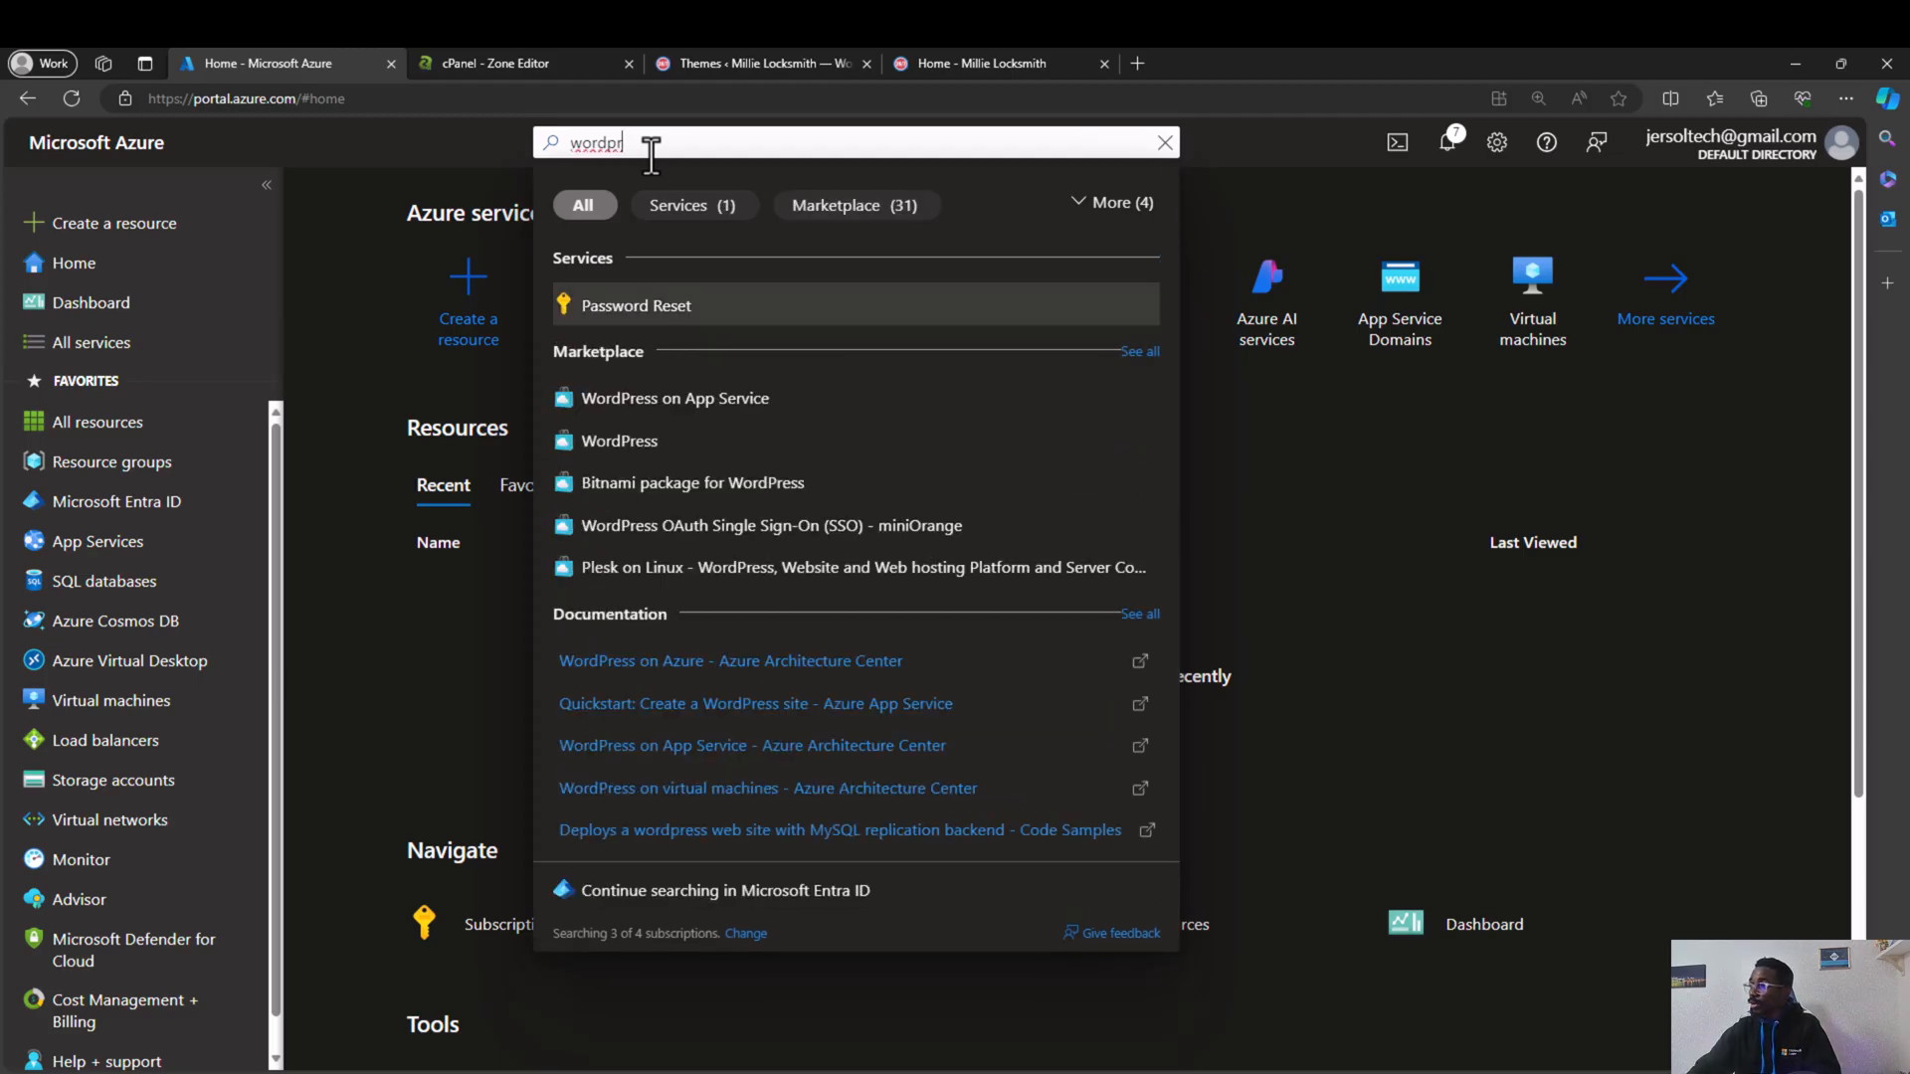
pyautogui.write('ess')
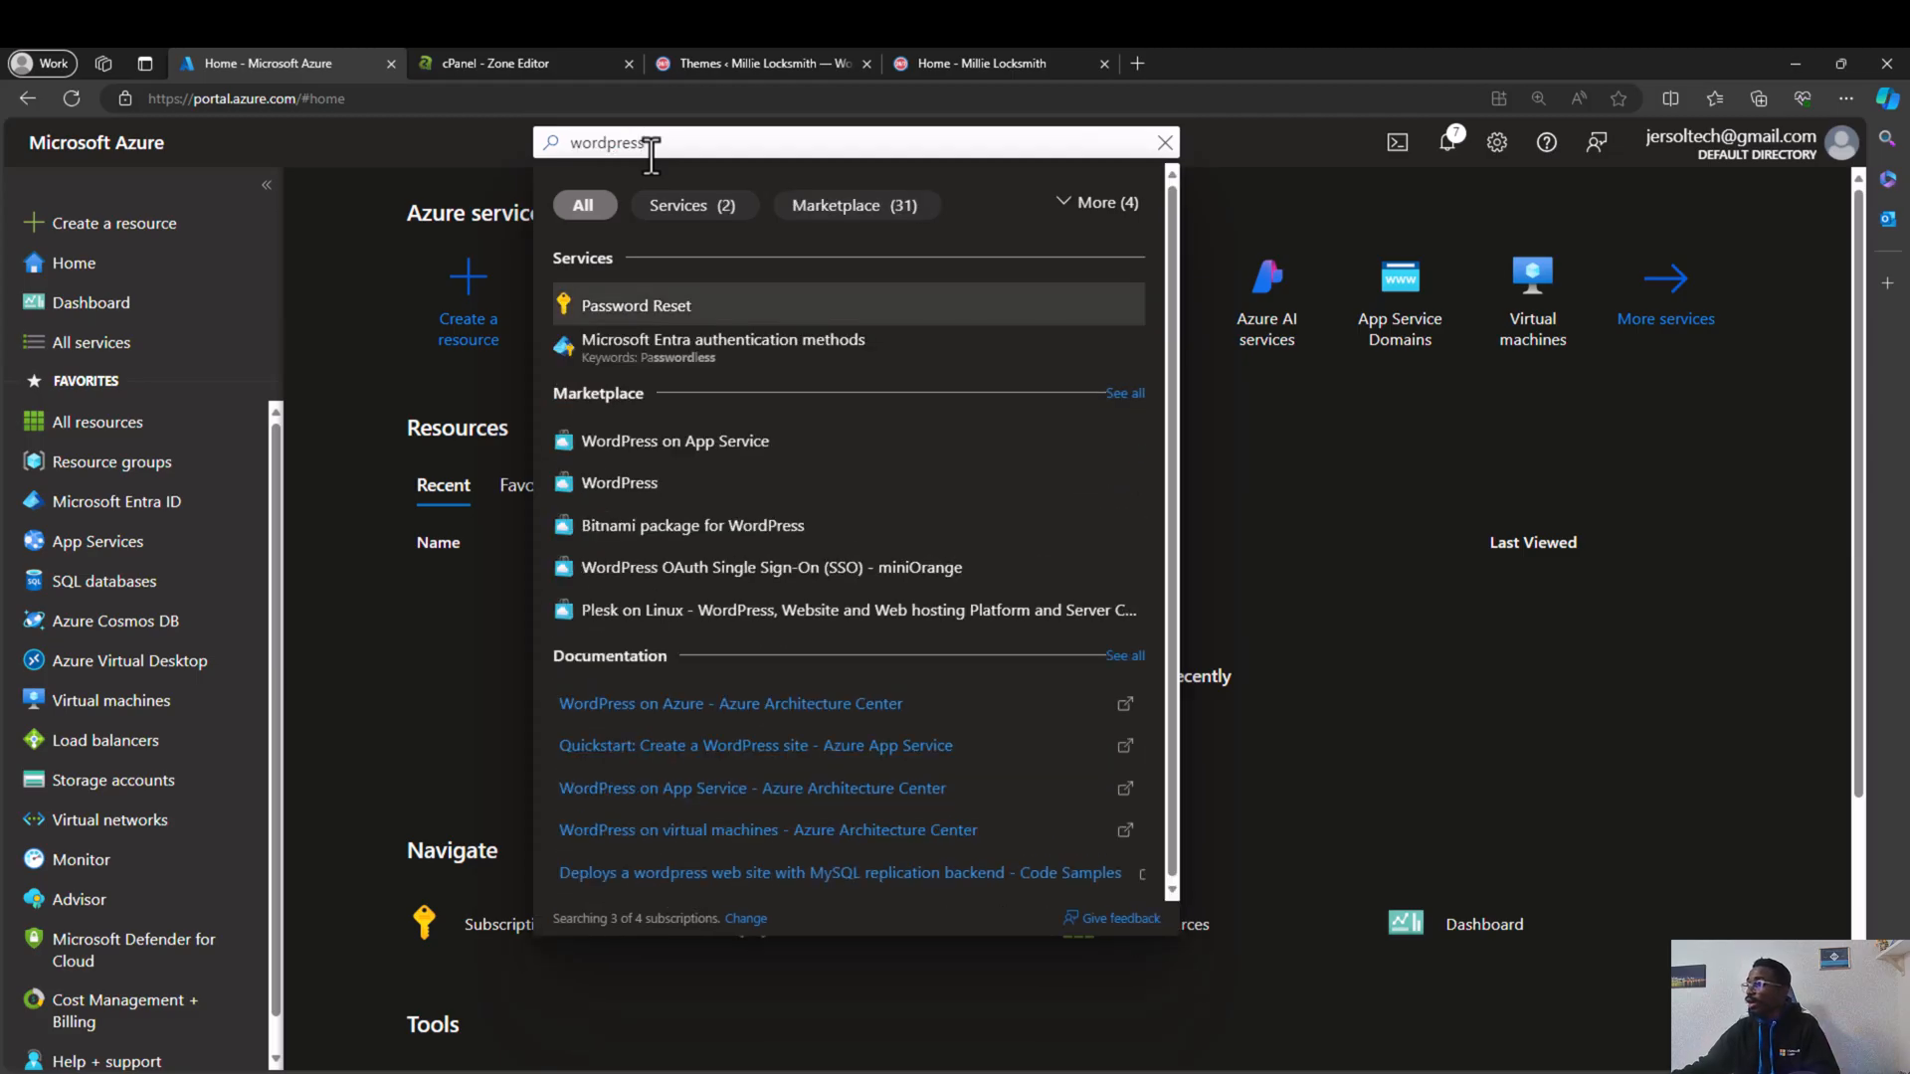
pyautogui.click(726, 445)
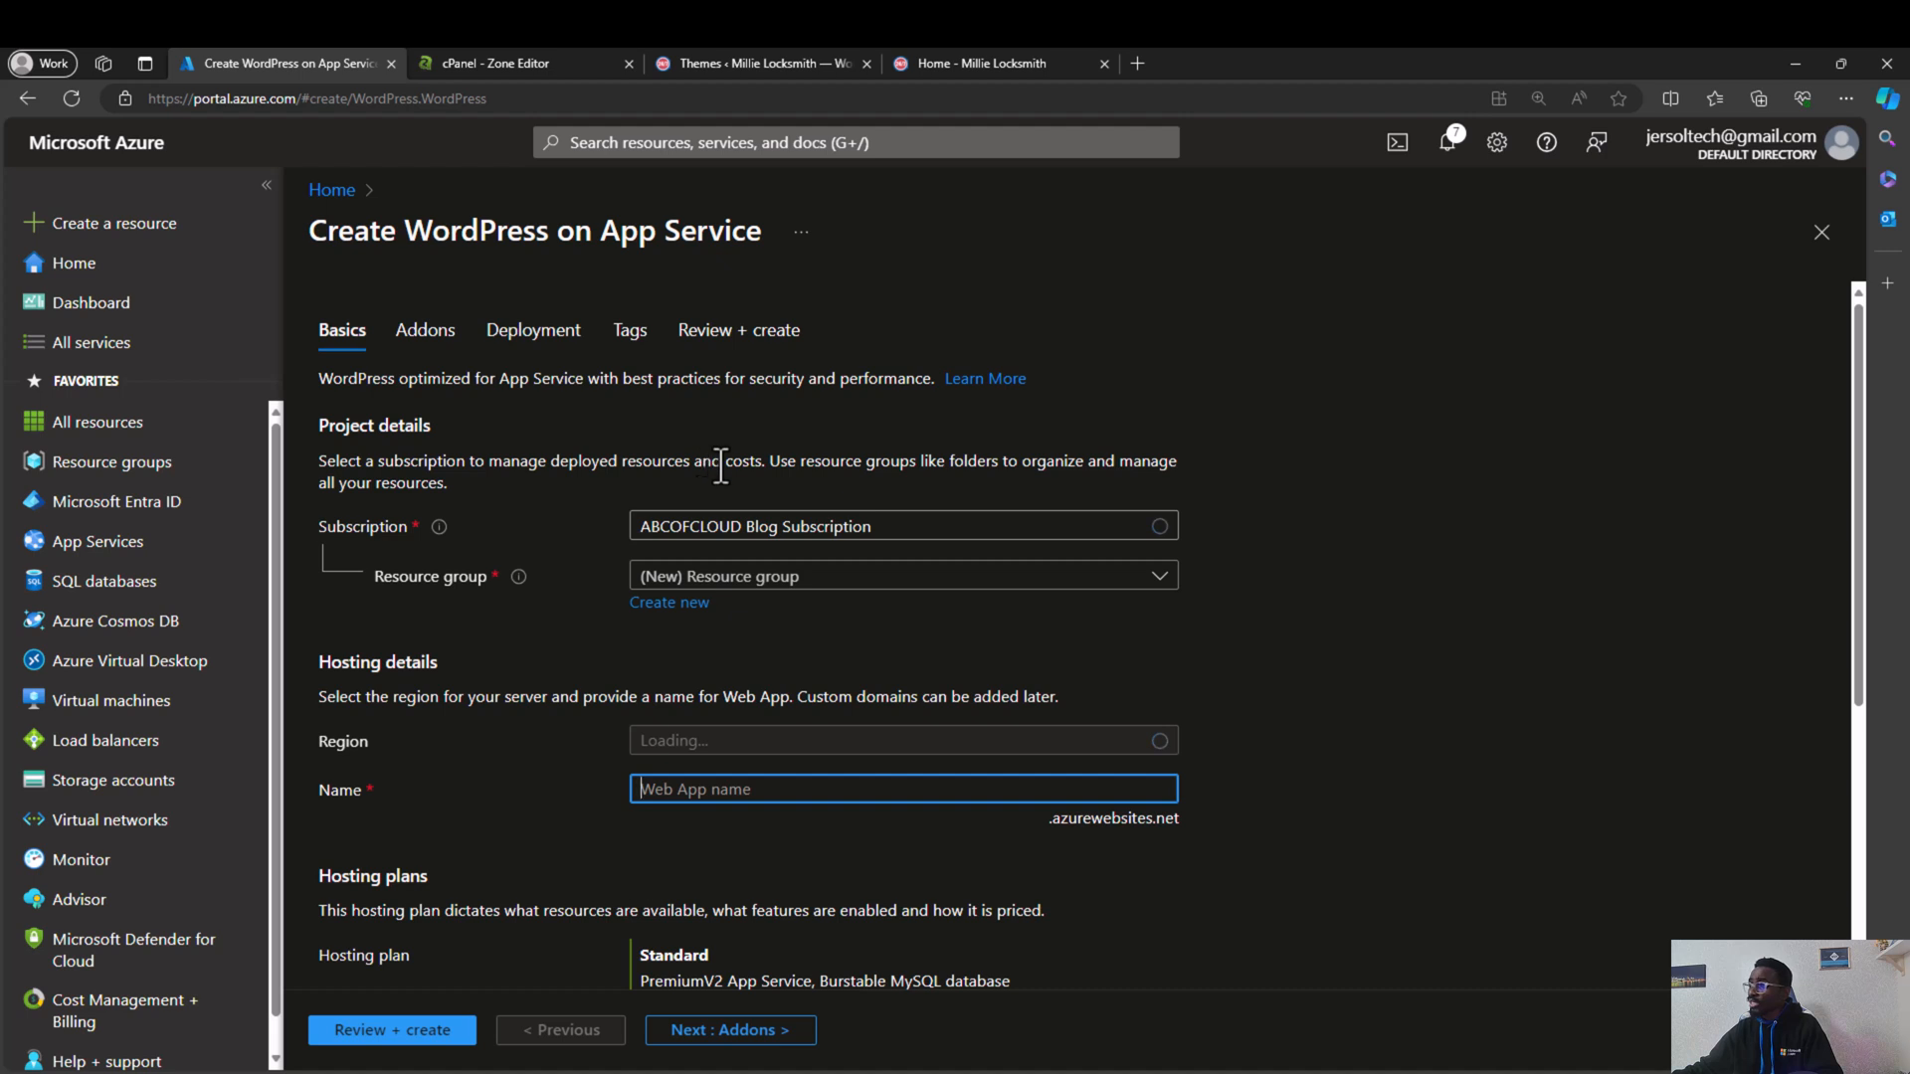
# Step: Set the hosting region of the WordPress app to UK South
pyautogui.scroll(-2, 678, 464)
pyautogui.click(778, 531)
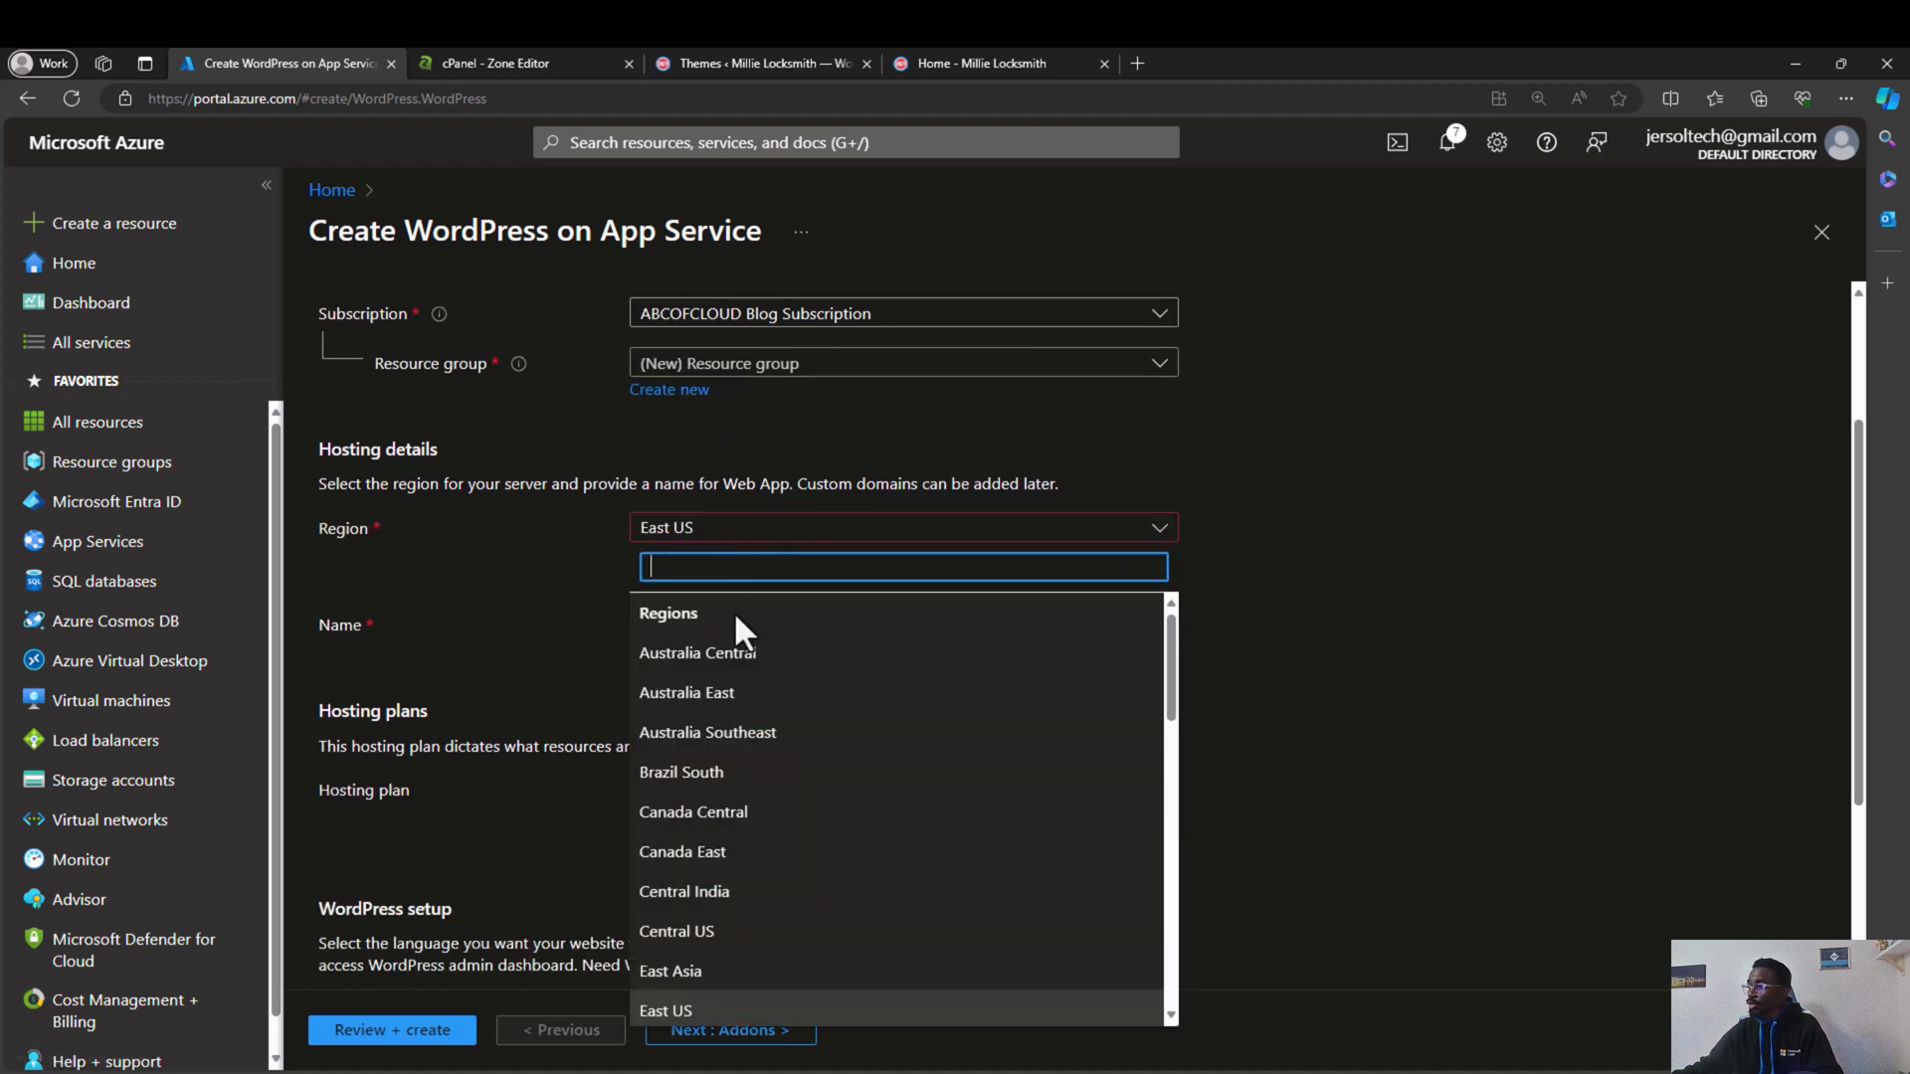
pyautogui.scroll(-3, 700, 881)
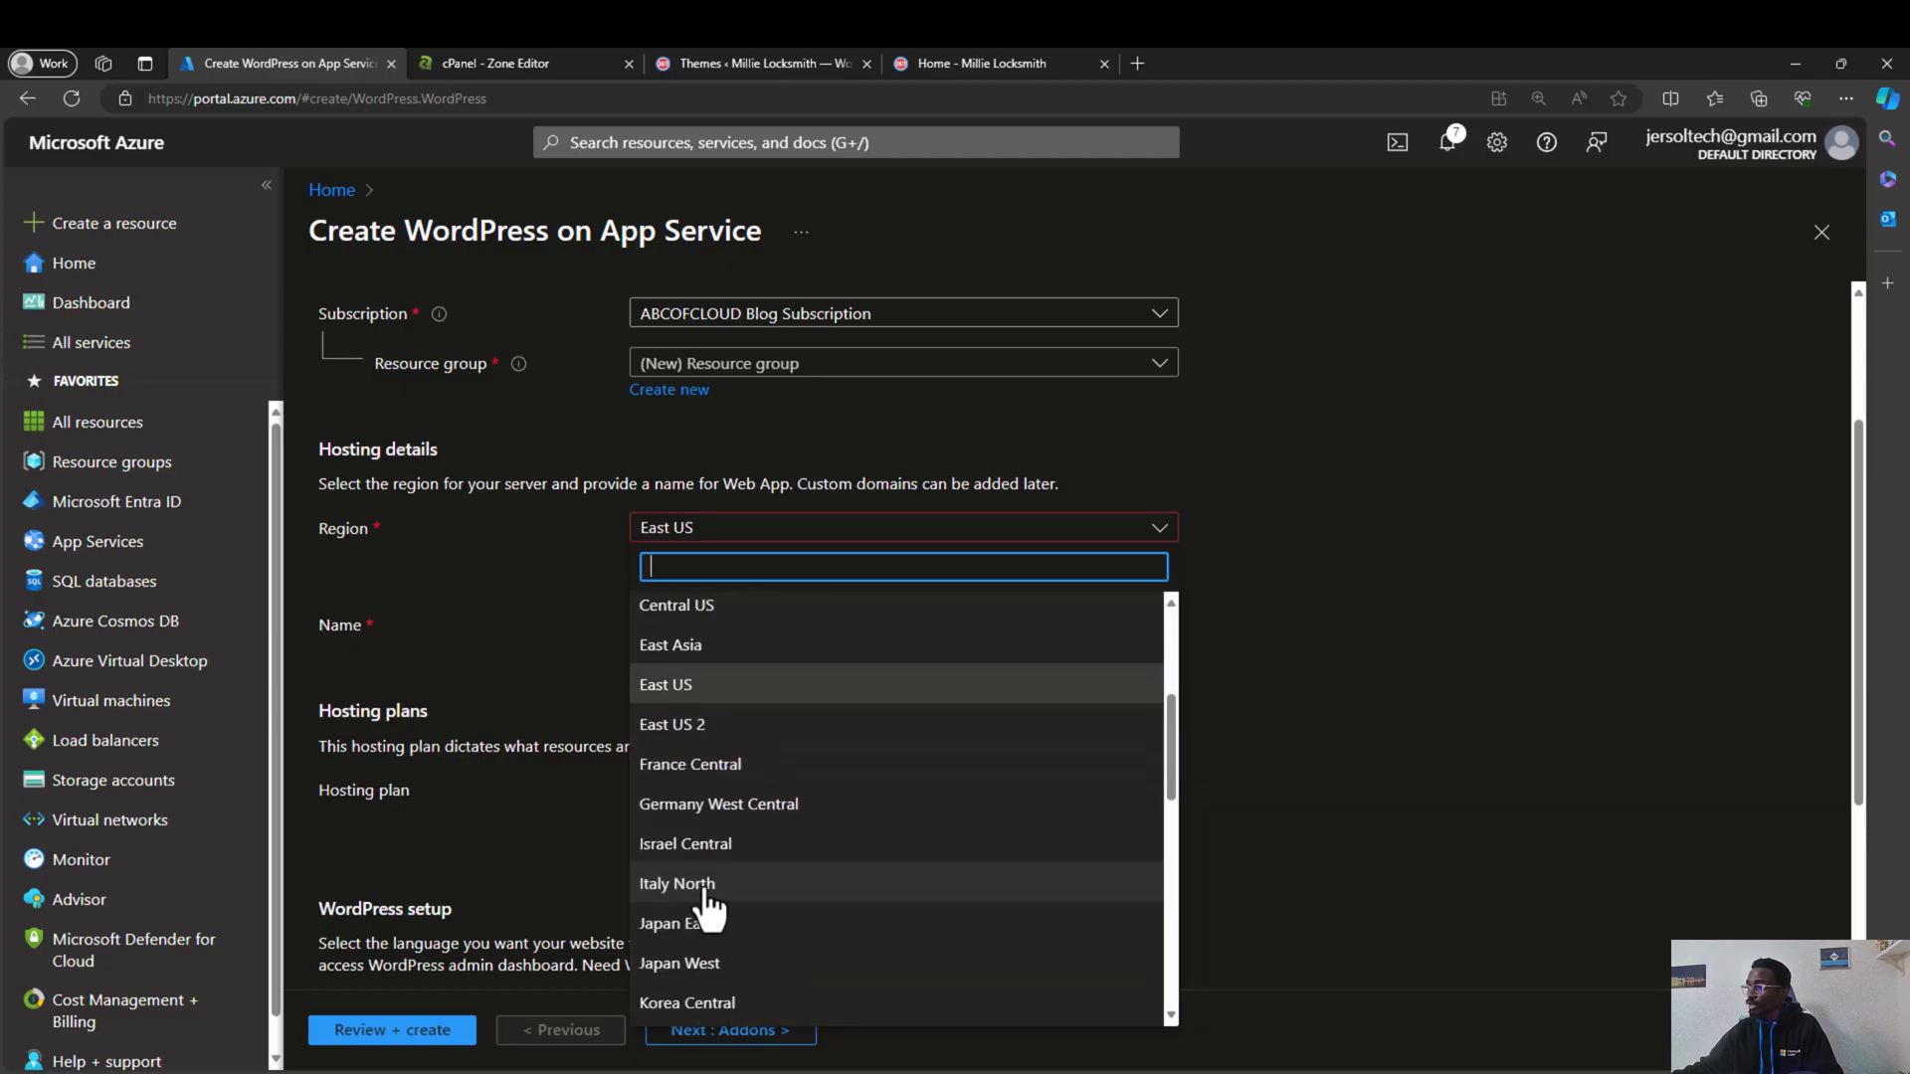
pyautogui.scroll(-1, 710, 900)
pyautogui.scroll(4, 711, 891)
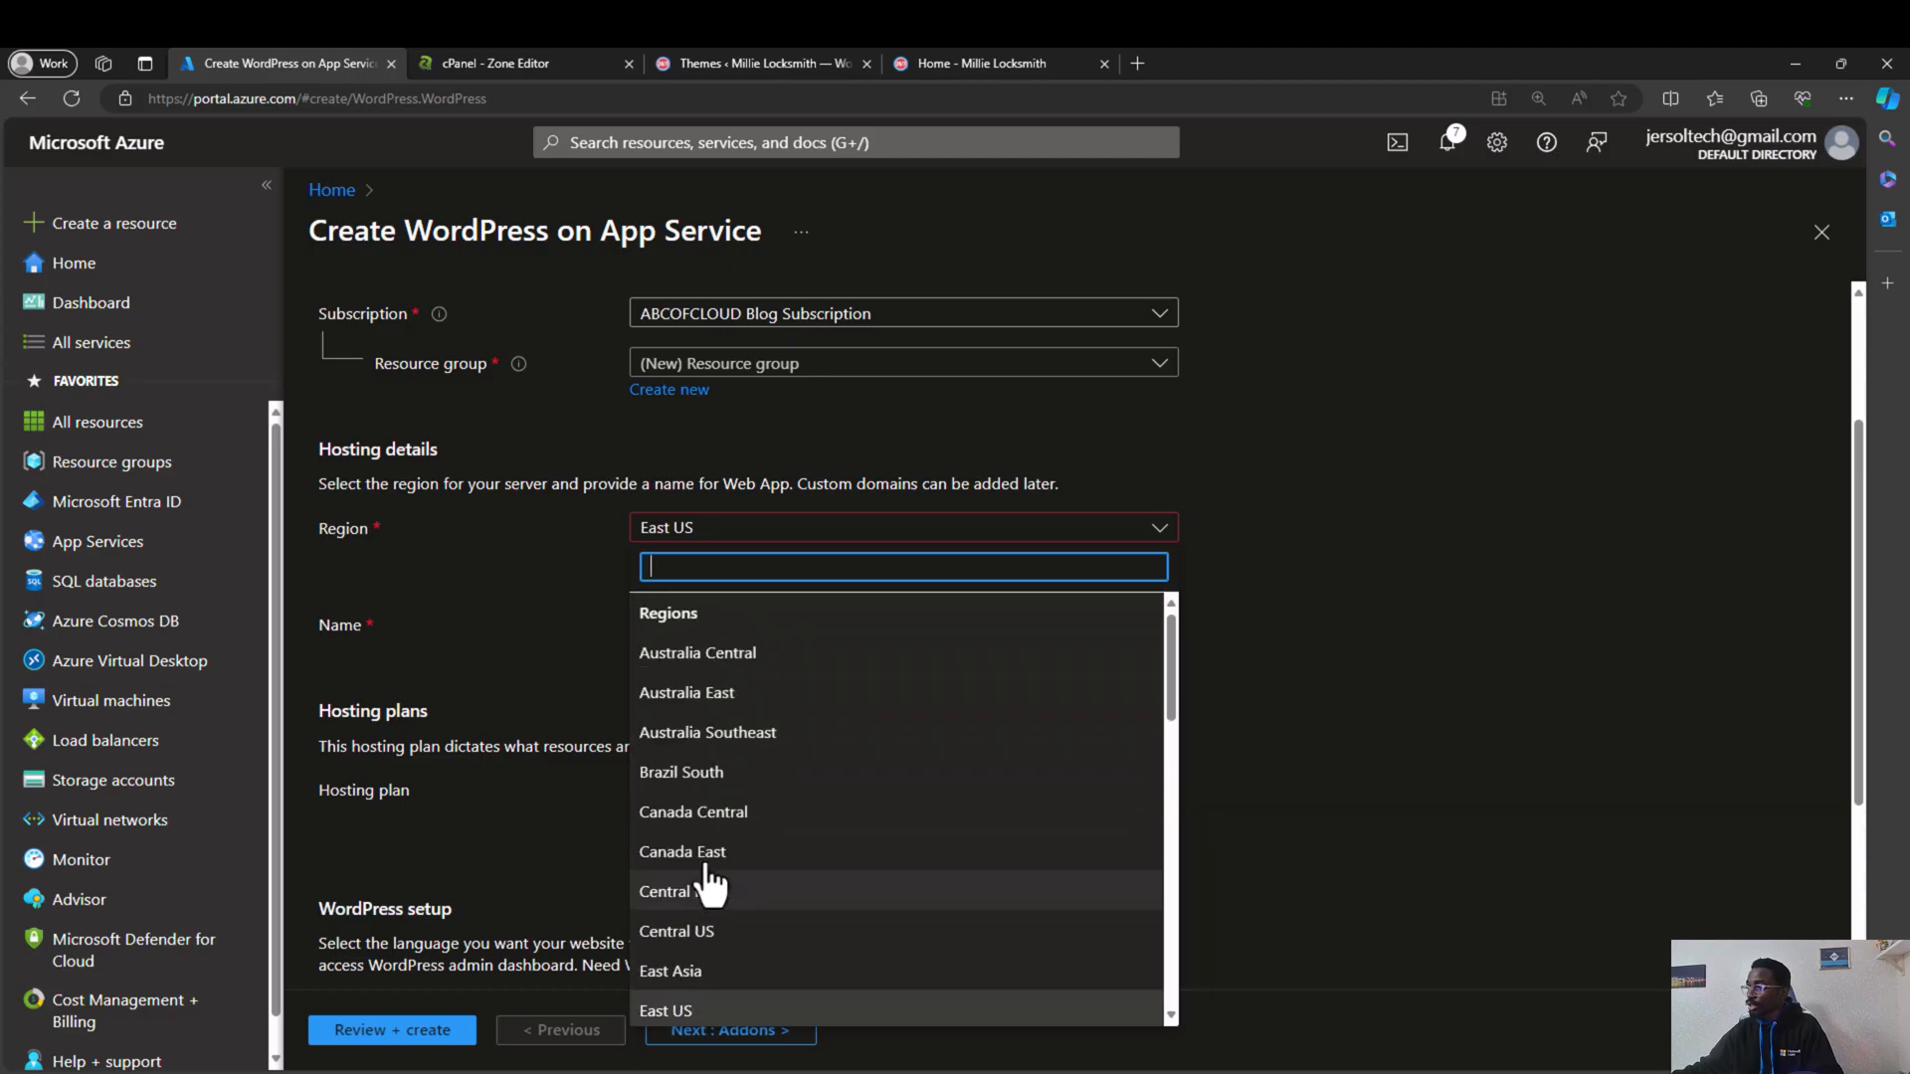
pyautogui.scroll(-5, 711, 883)
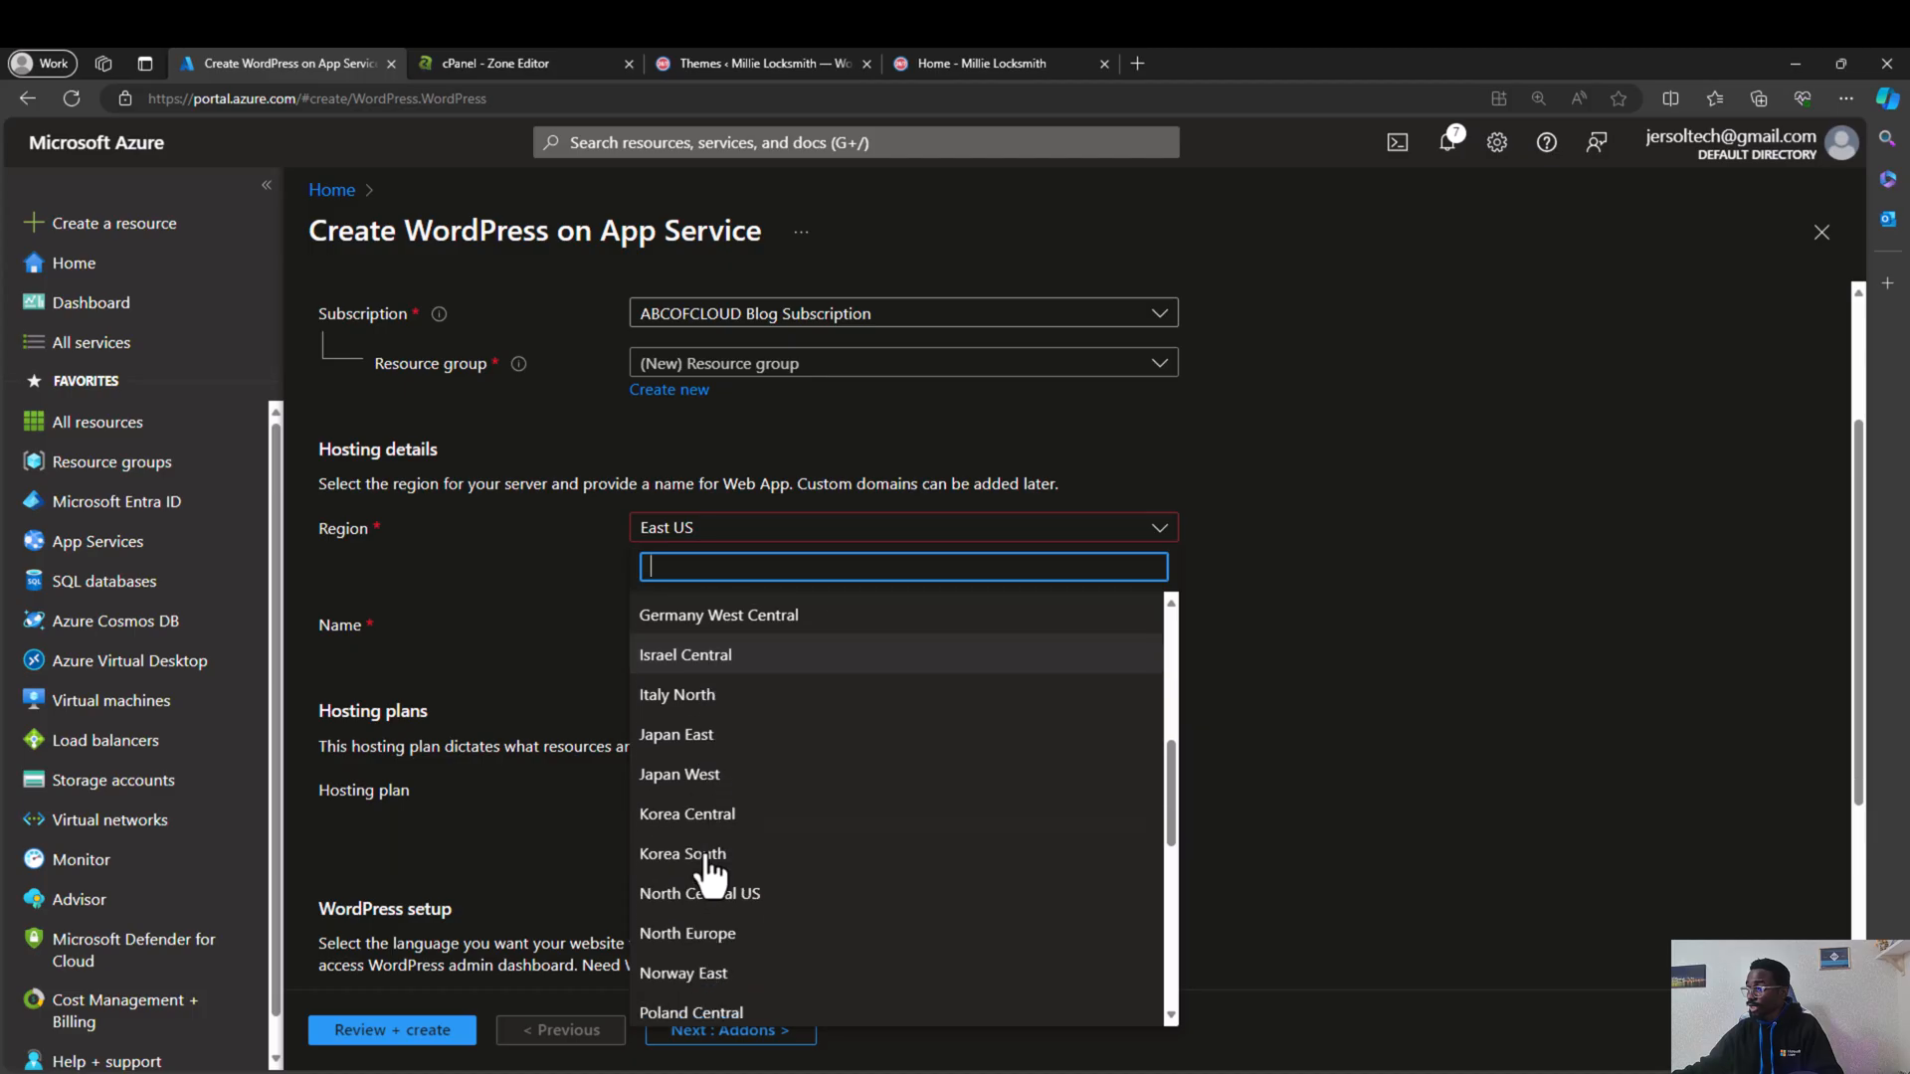
pyautogui.scroll(-5, 710, 875)
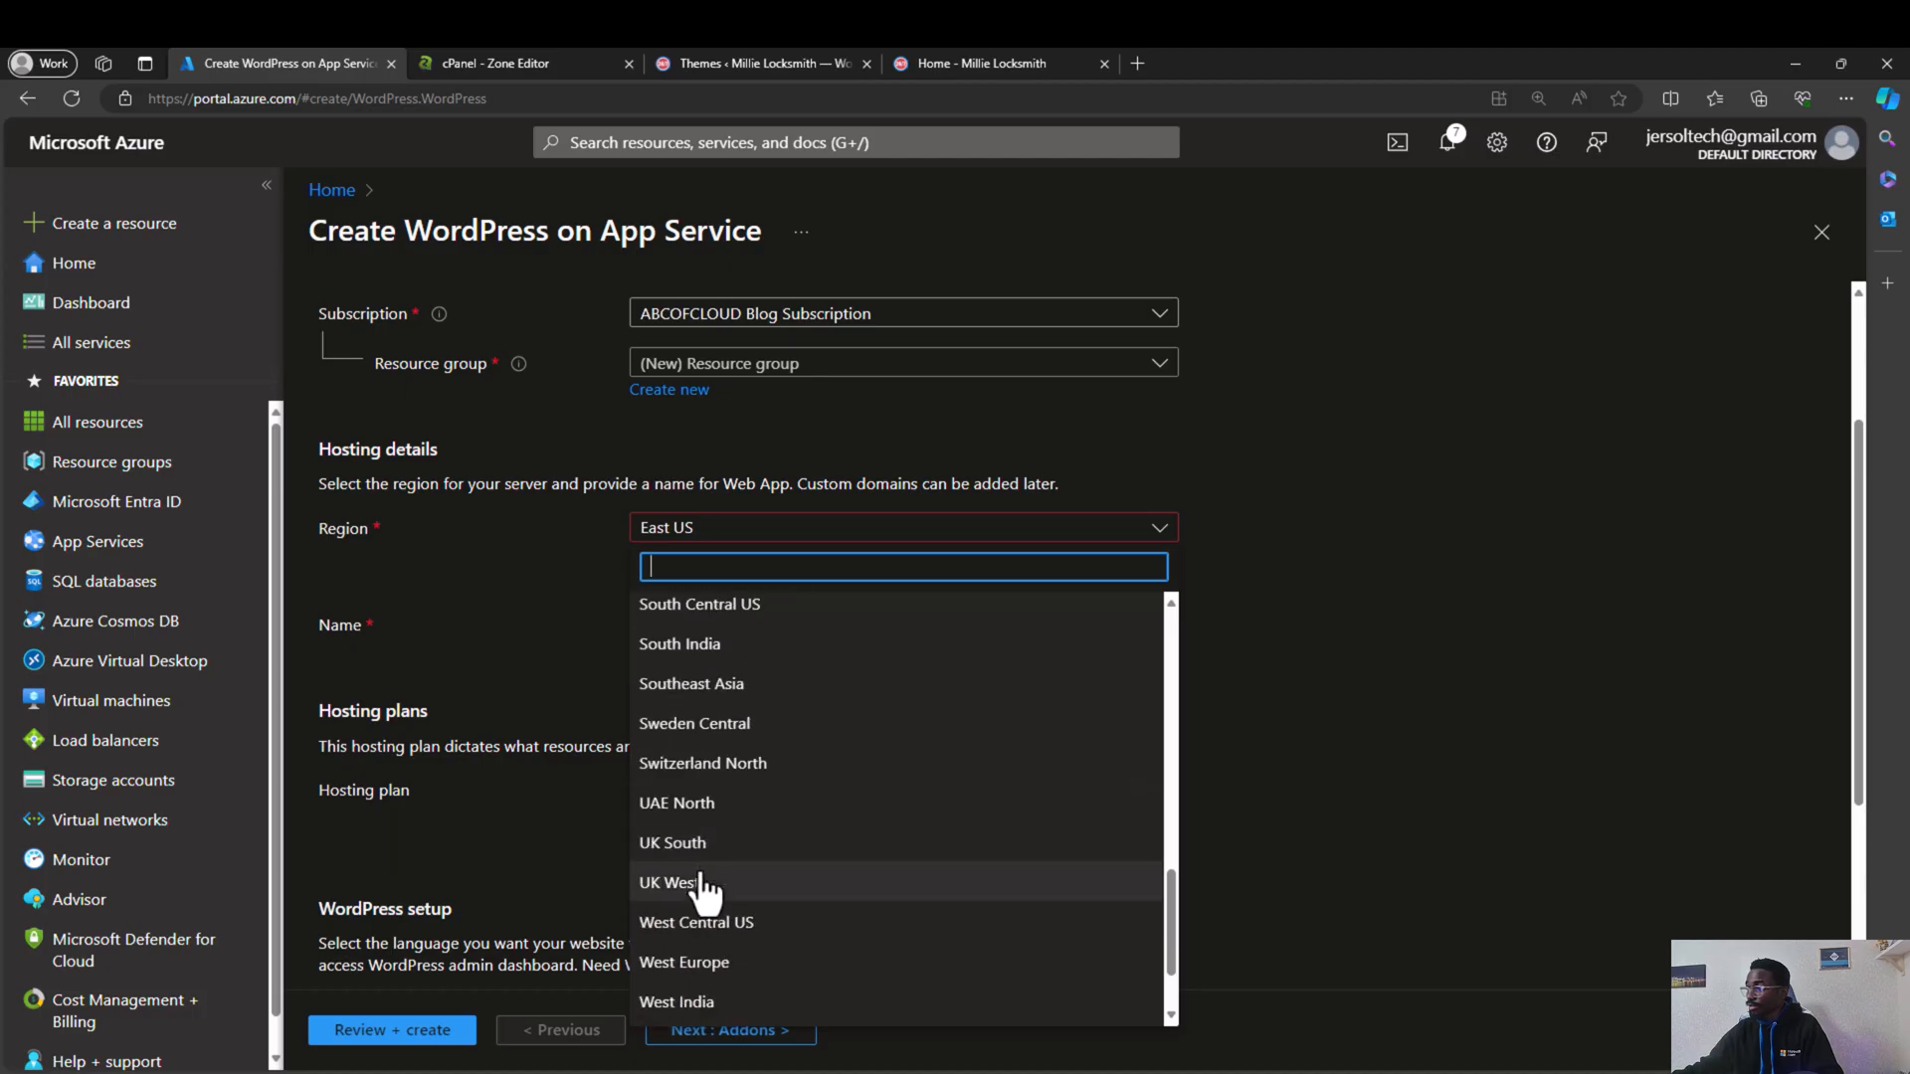
pyautogui.click(697, 842)
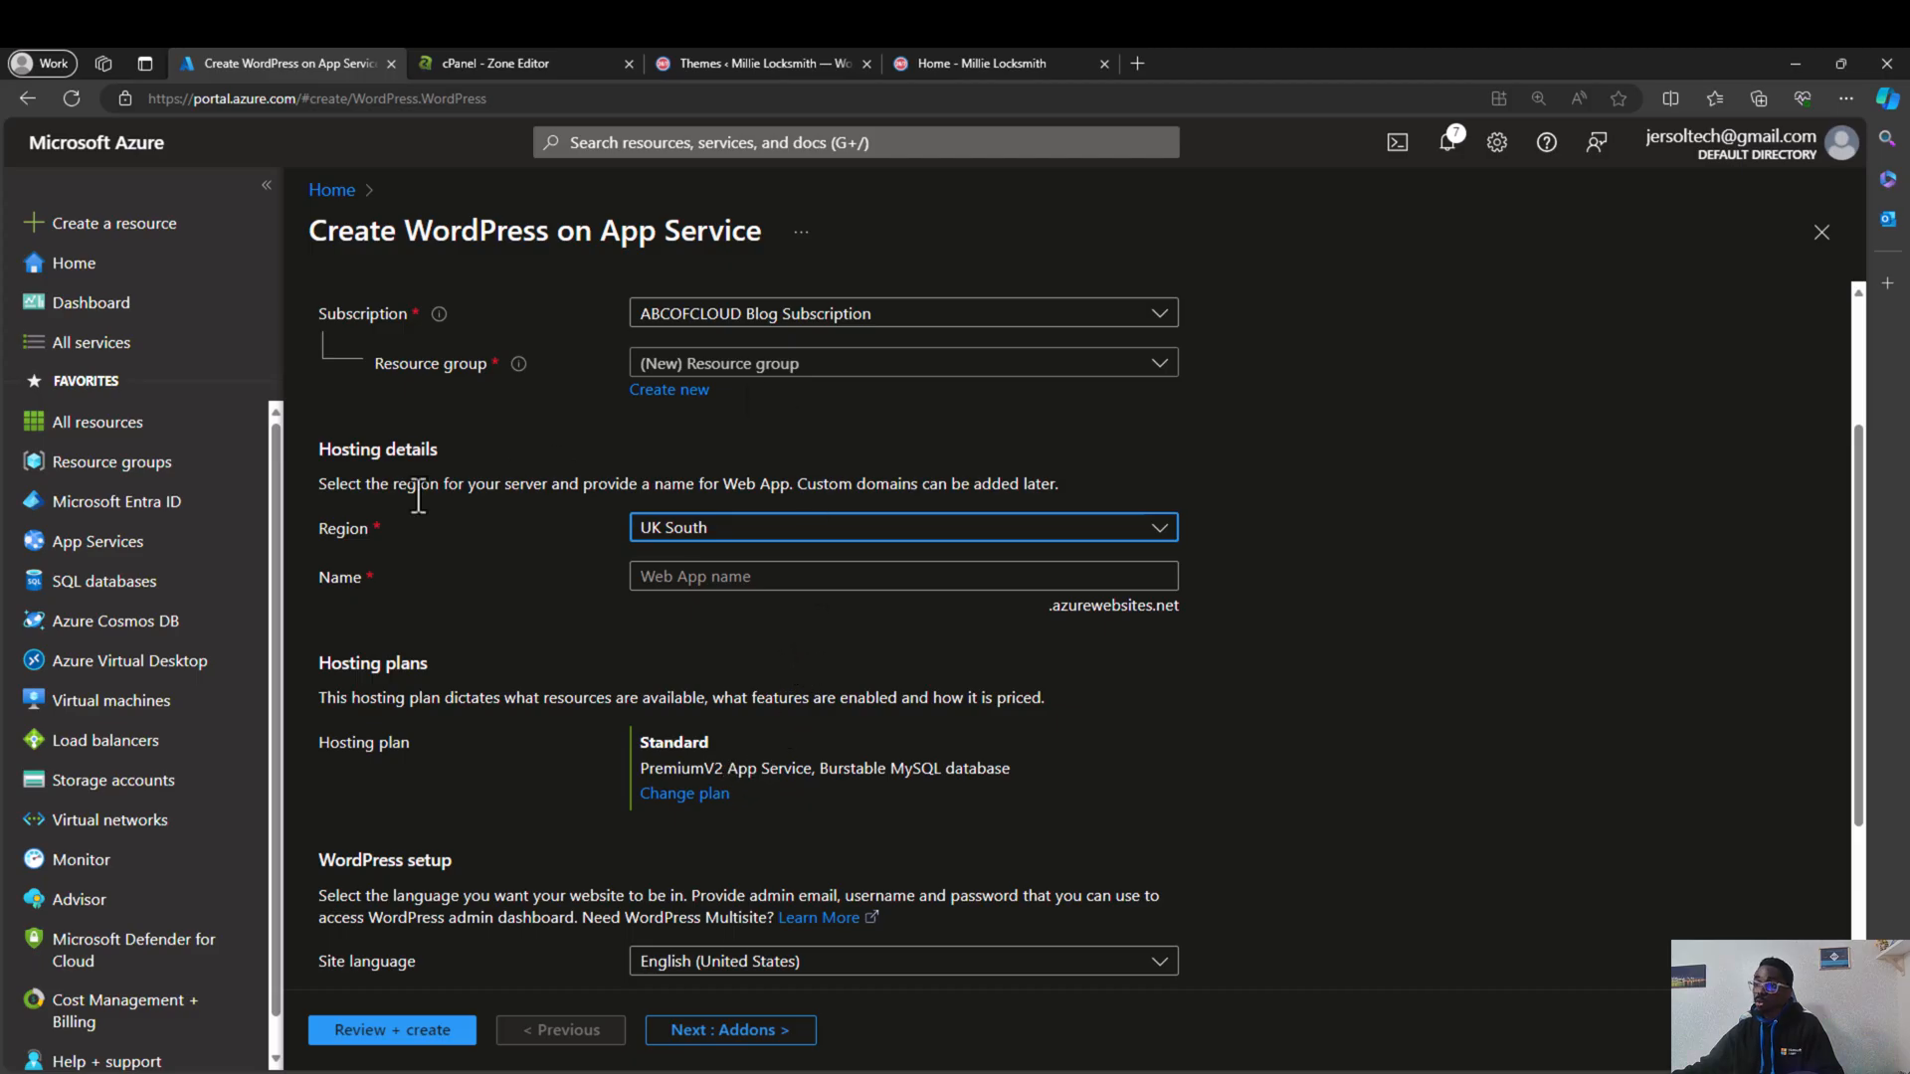
# Step: Assign the existing resource group CandorDevWP-RG and name the web app candordev
pyautogui.click(790, 388)
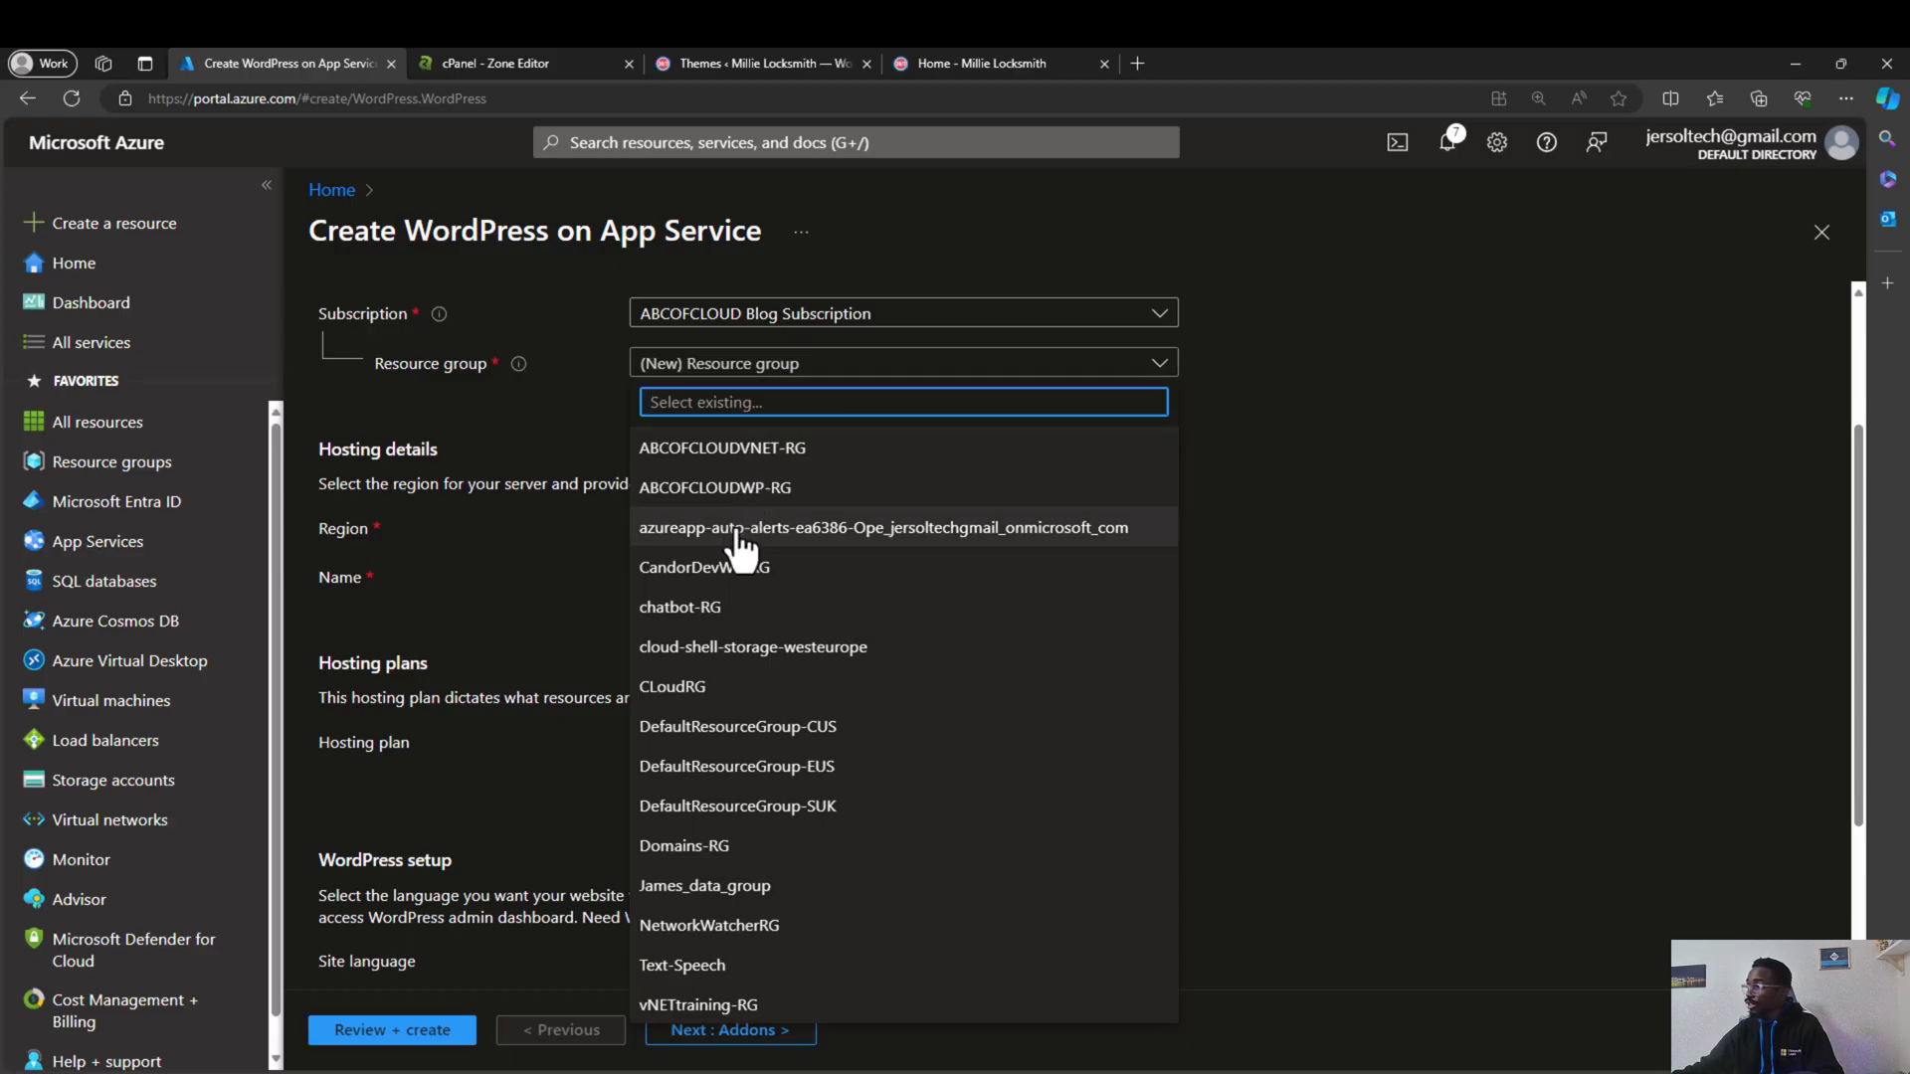
pyautogui.click(708, 569)
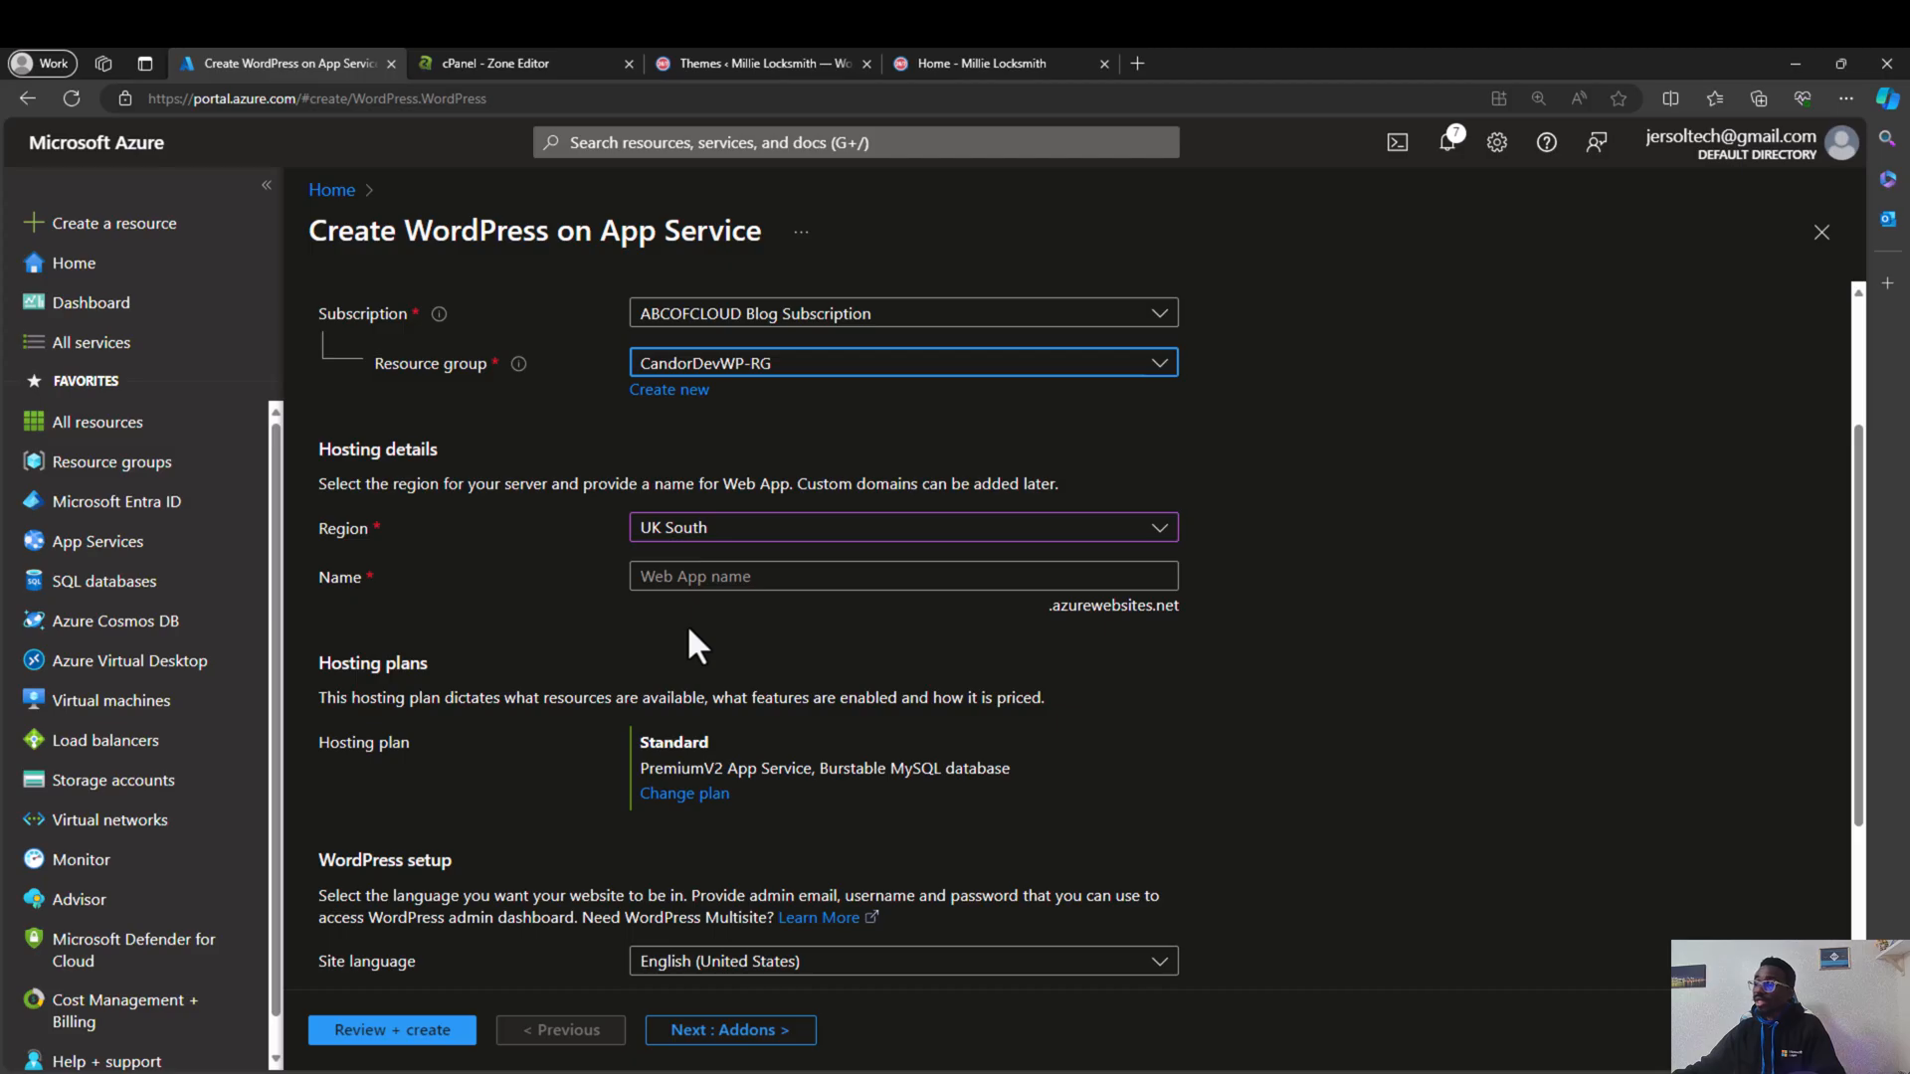
pyautogui.click(704, 579)
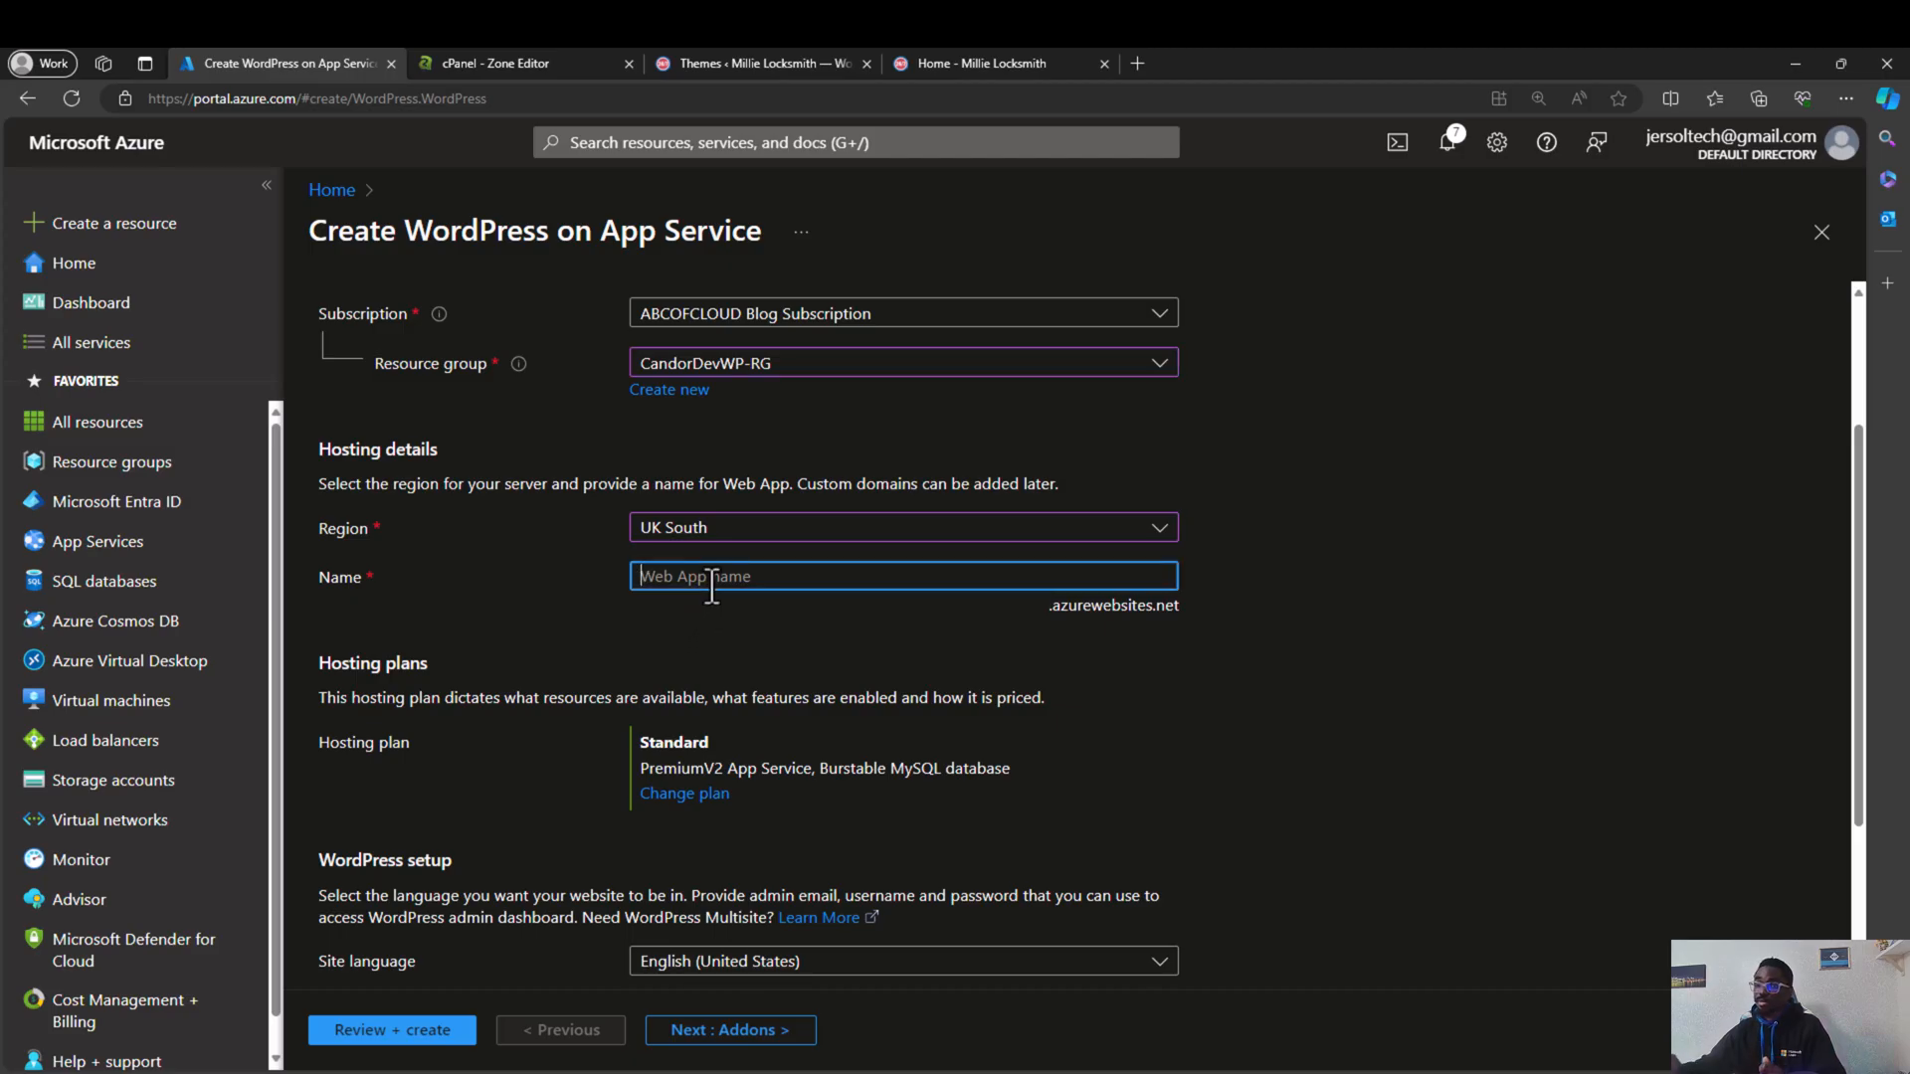
pyautogui.write('candorde')
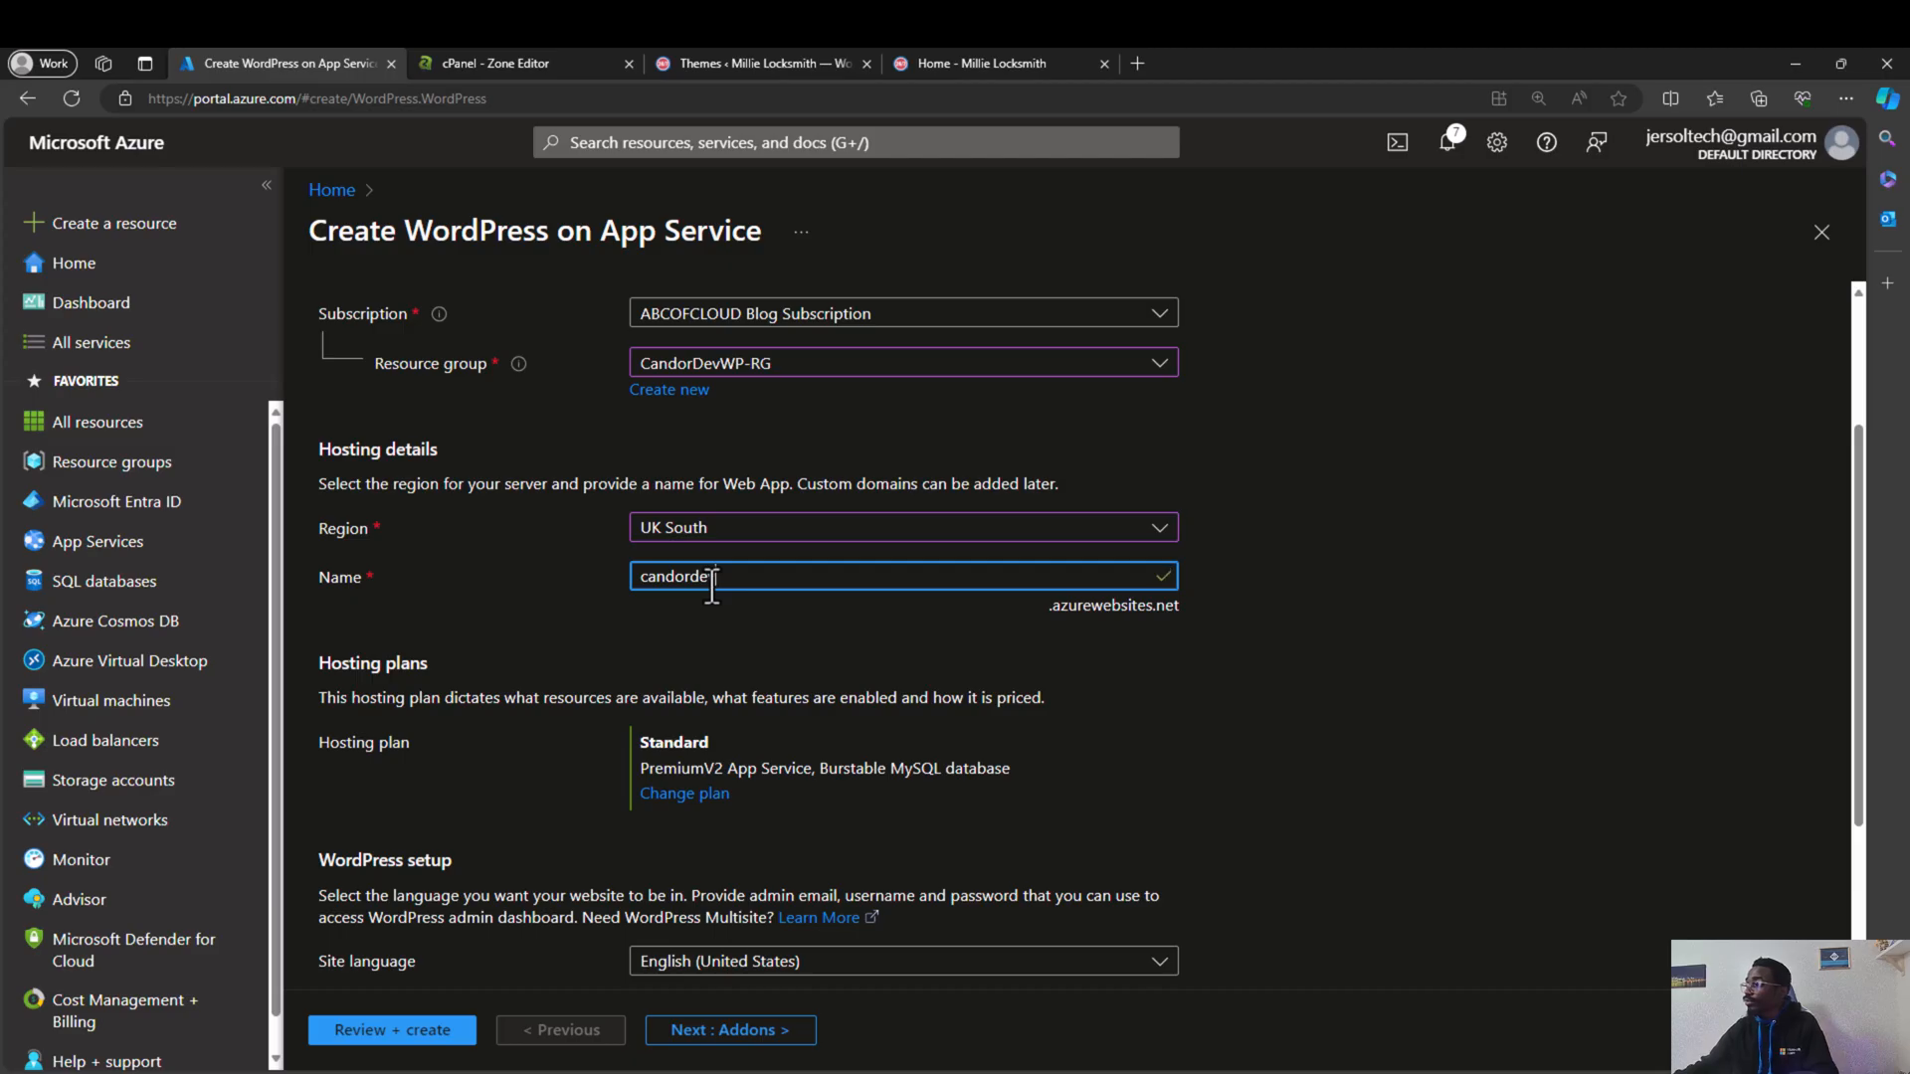
pyautogui.write('v')
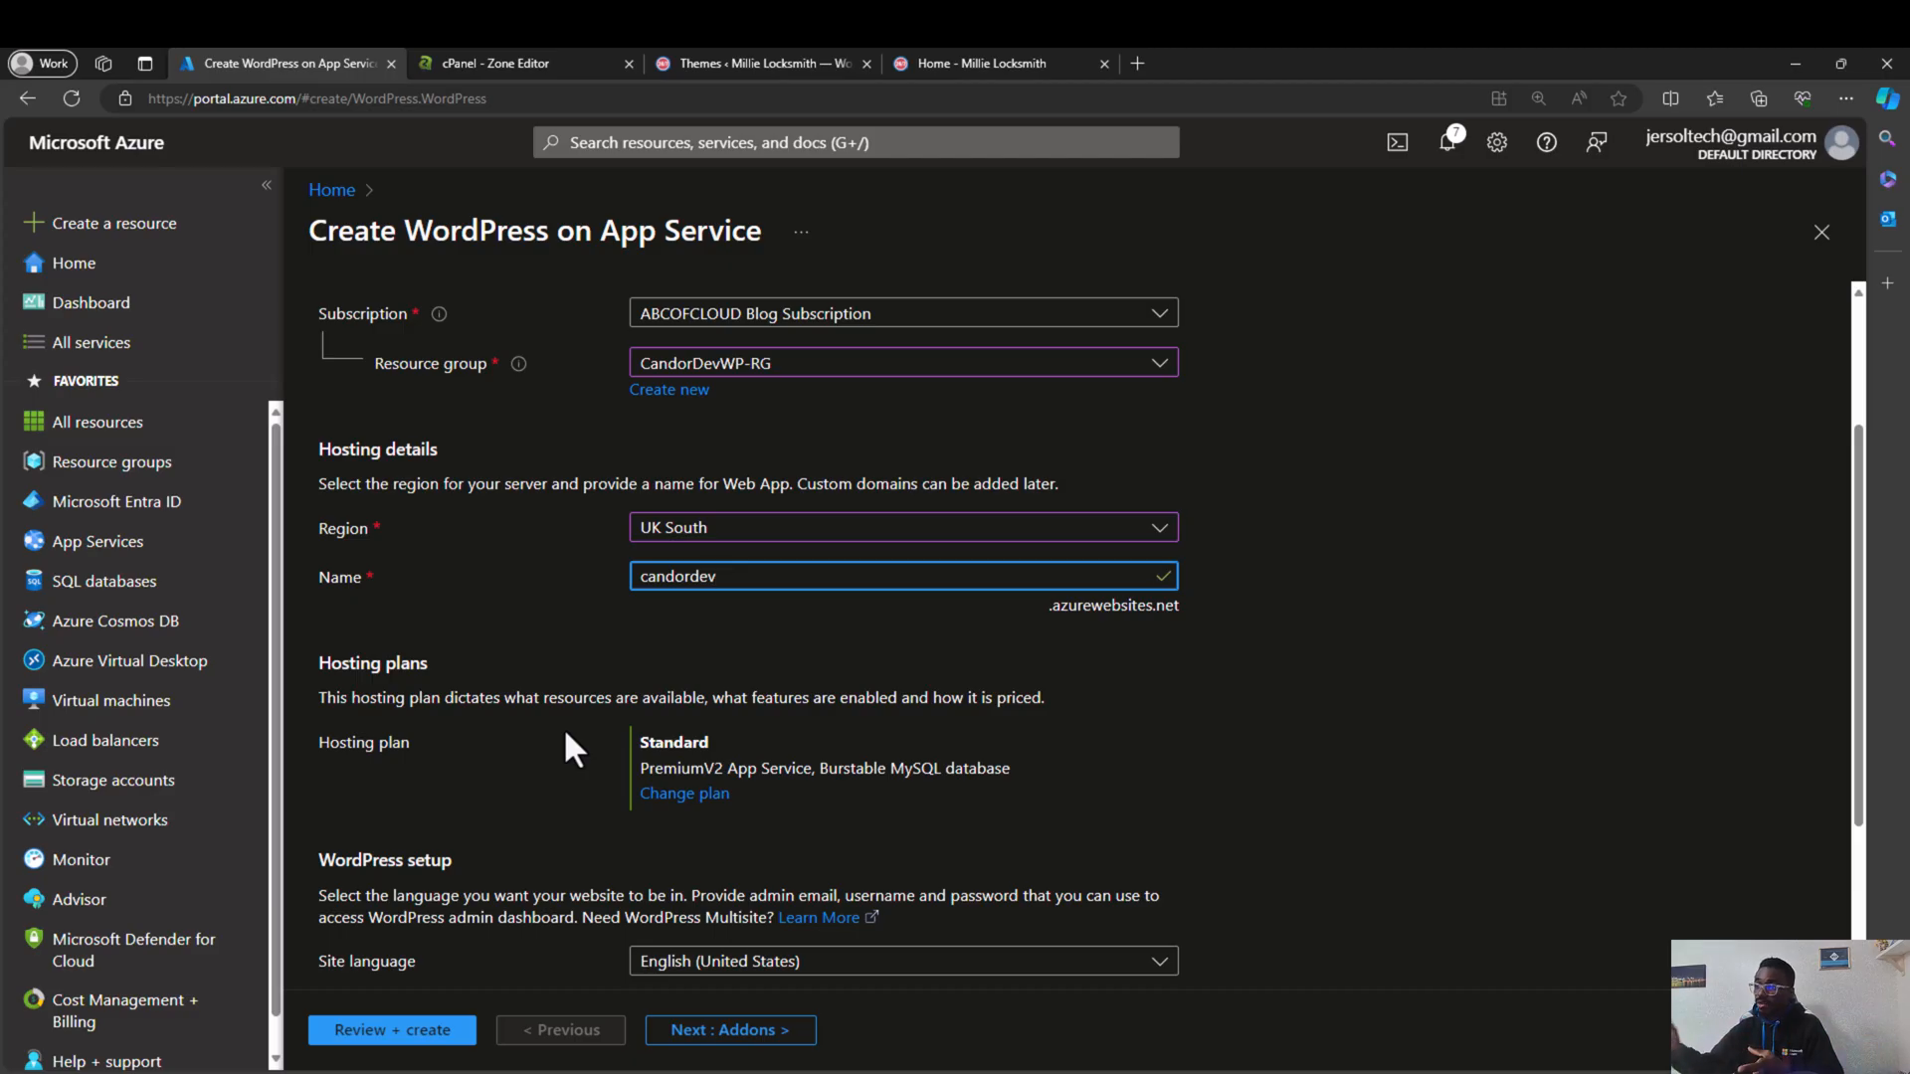
# Step: Replace the WordPress admin username with candordevadmin
pyautogui.scroll(-1, 800, 587)
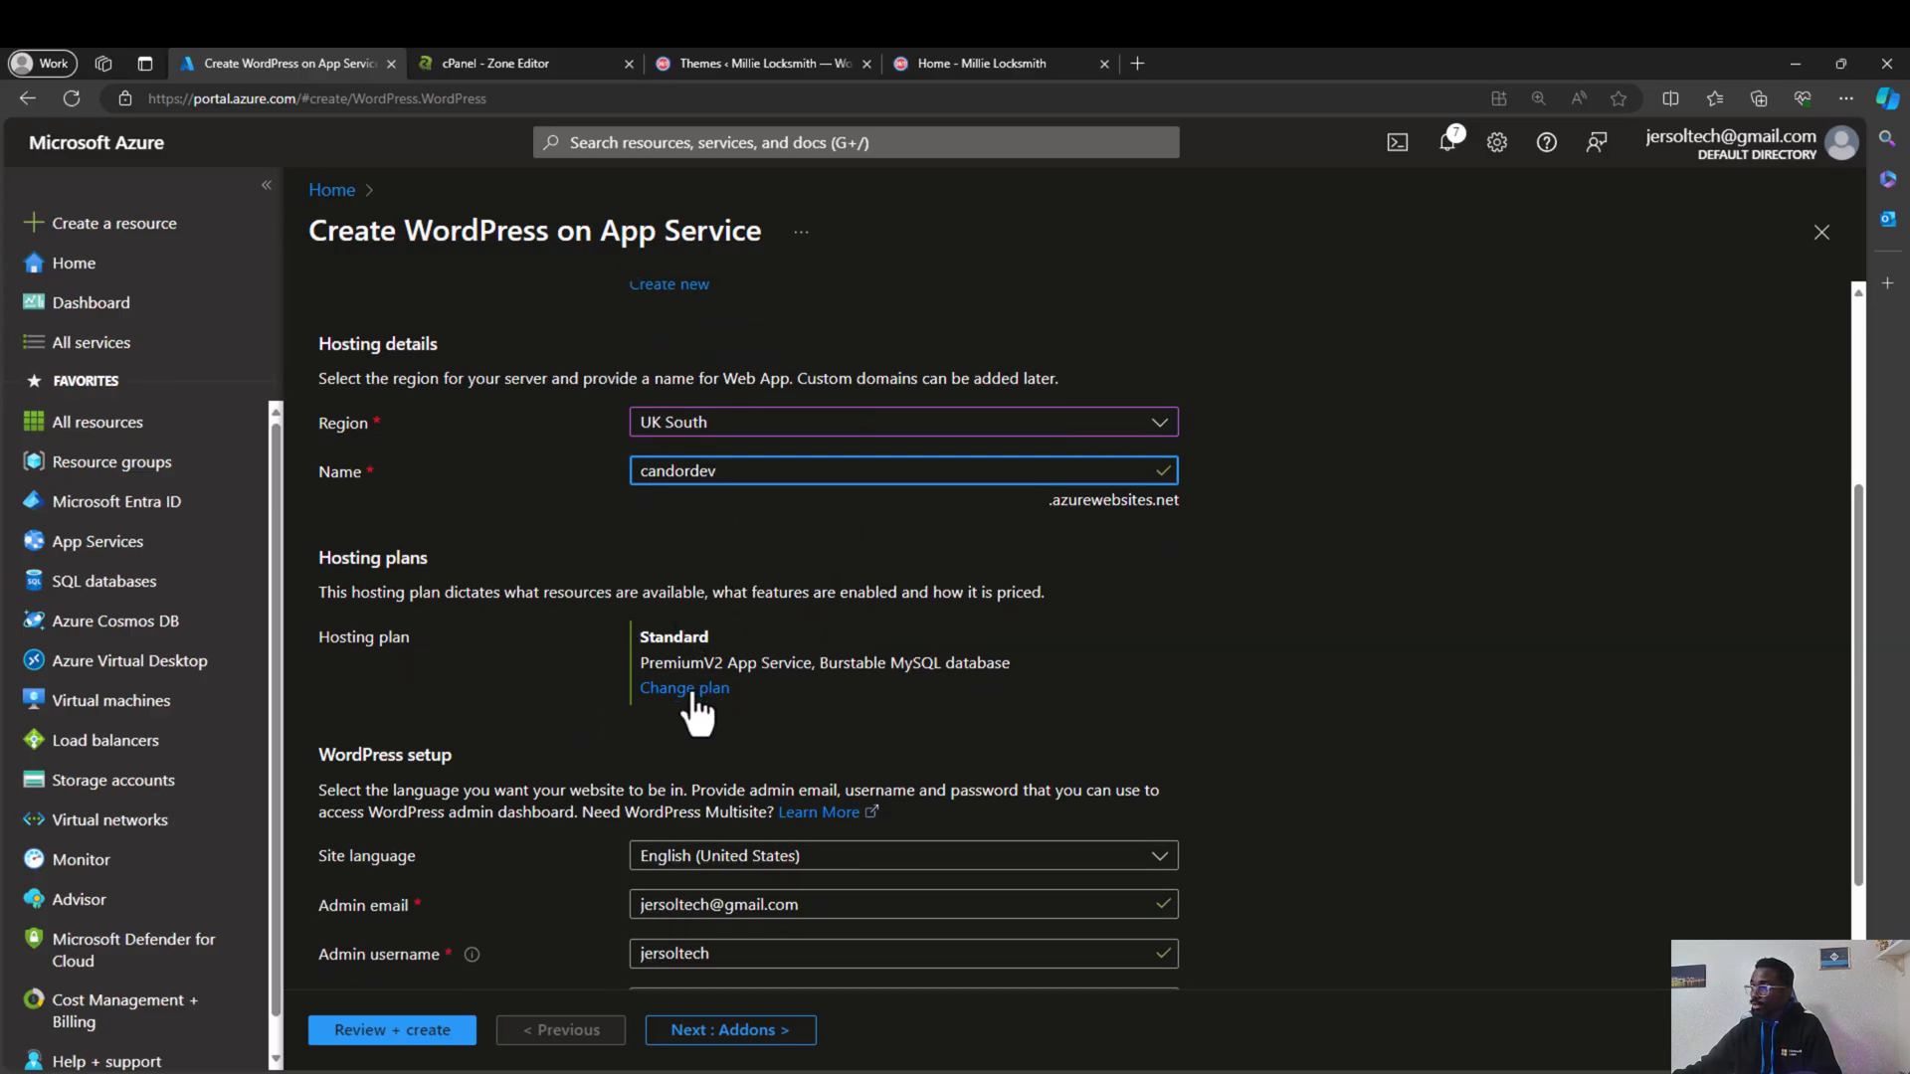
pyautogui.scroll(-1, 680, 764)
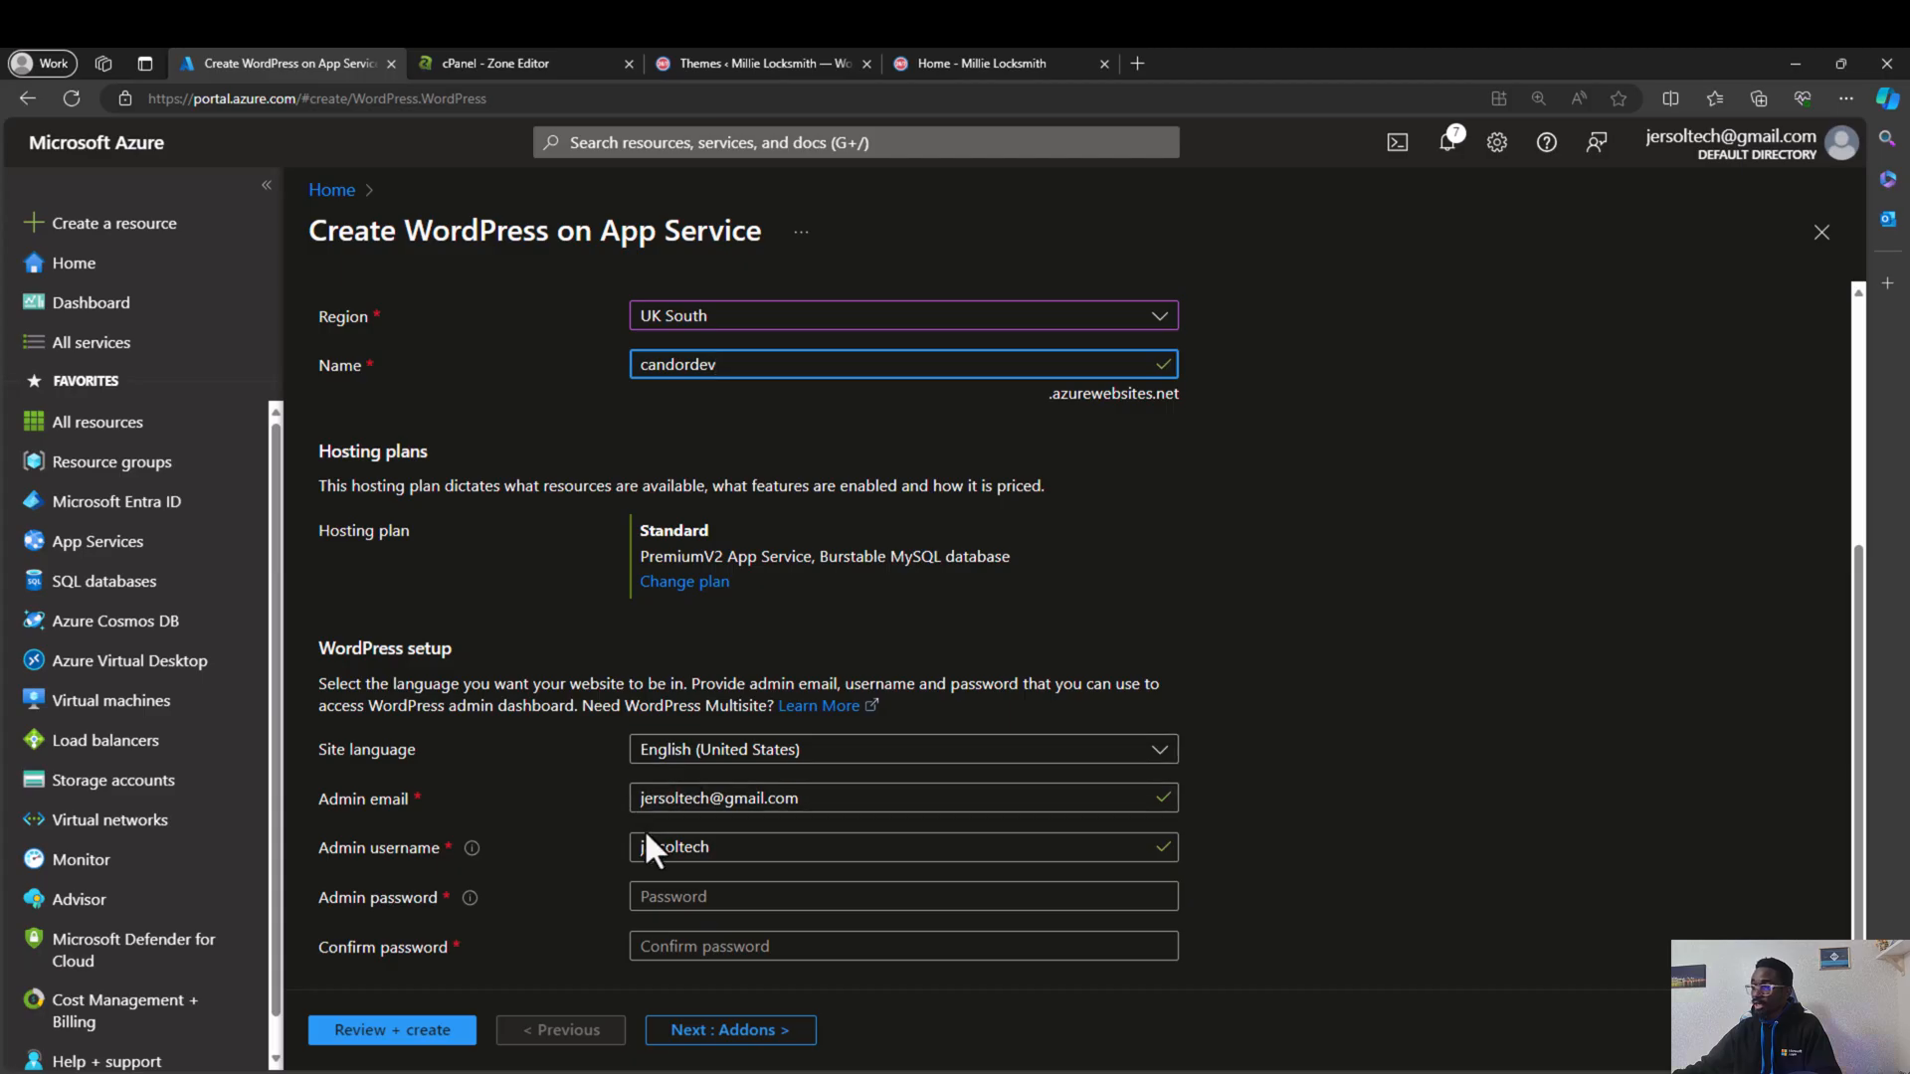
pyautogui.click(658, 900)
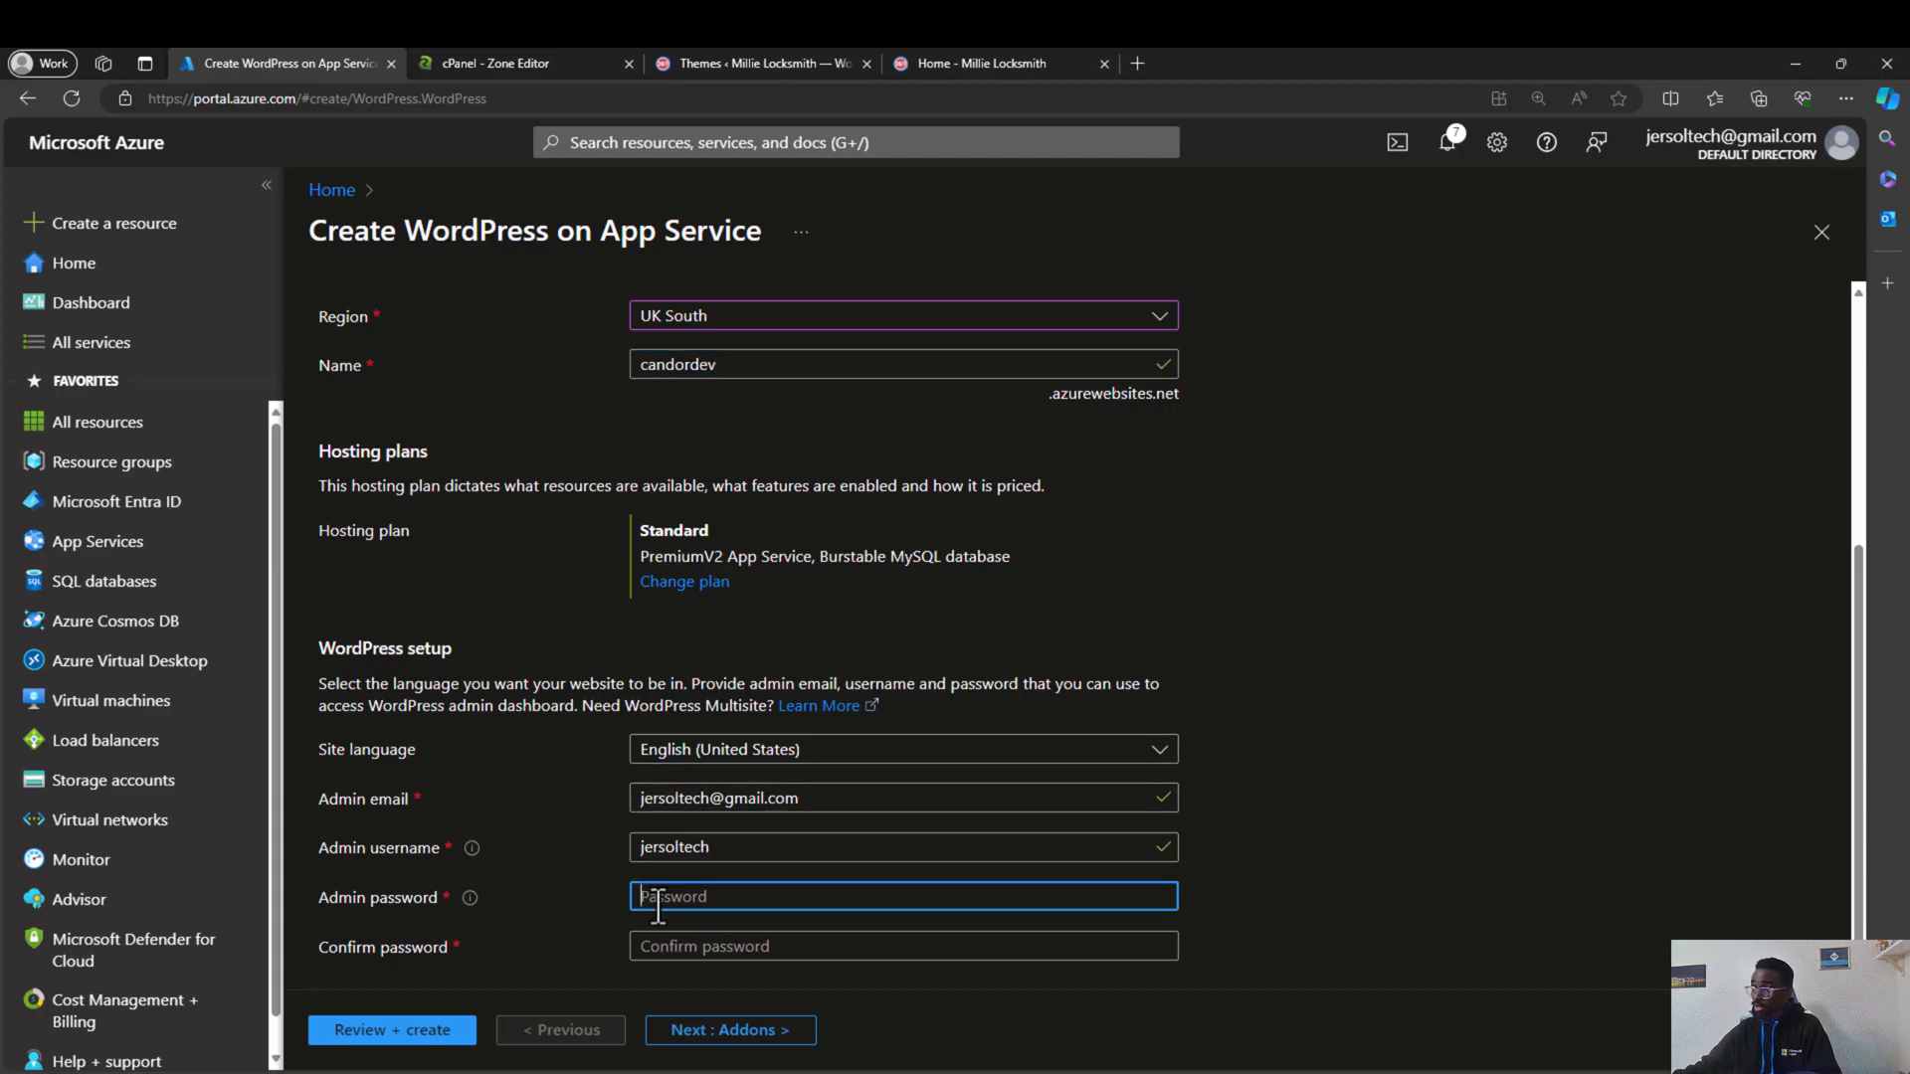
pyautogui.click(714, 847)
pyautogui.doubleClick(674, 846)
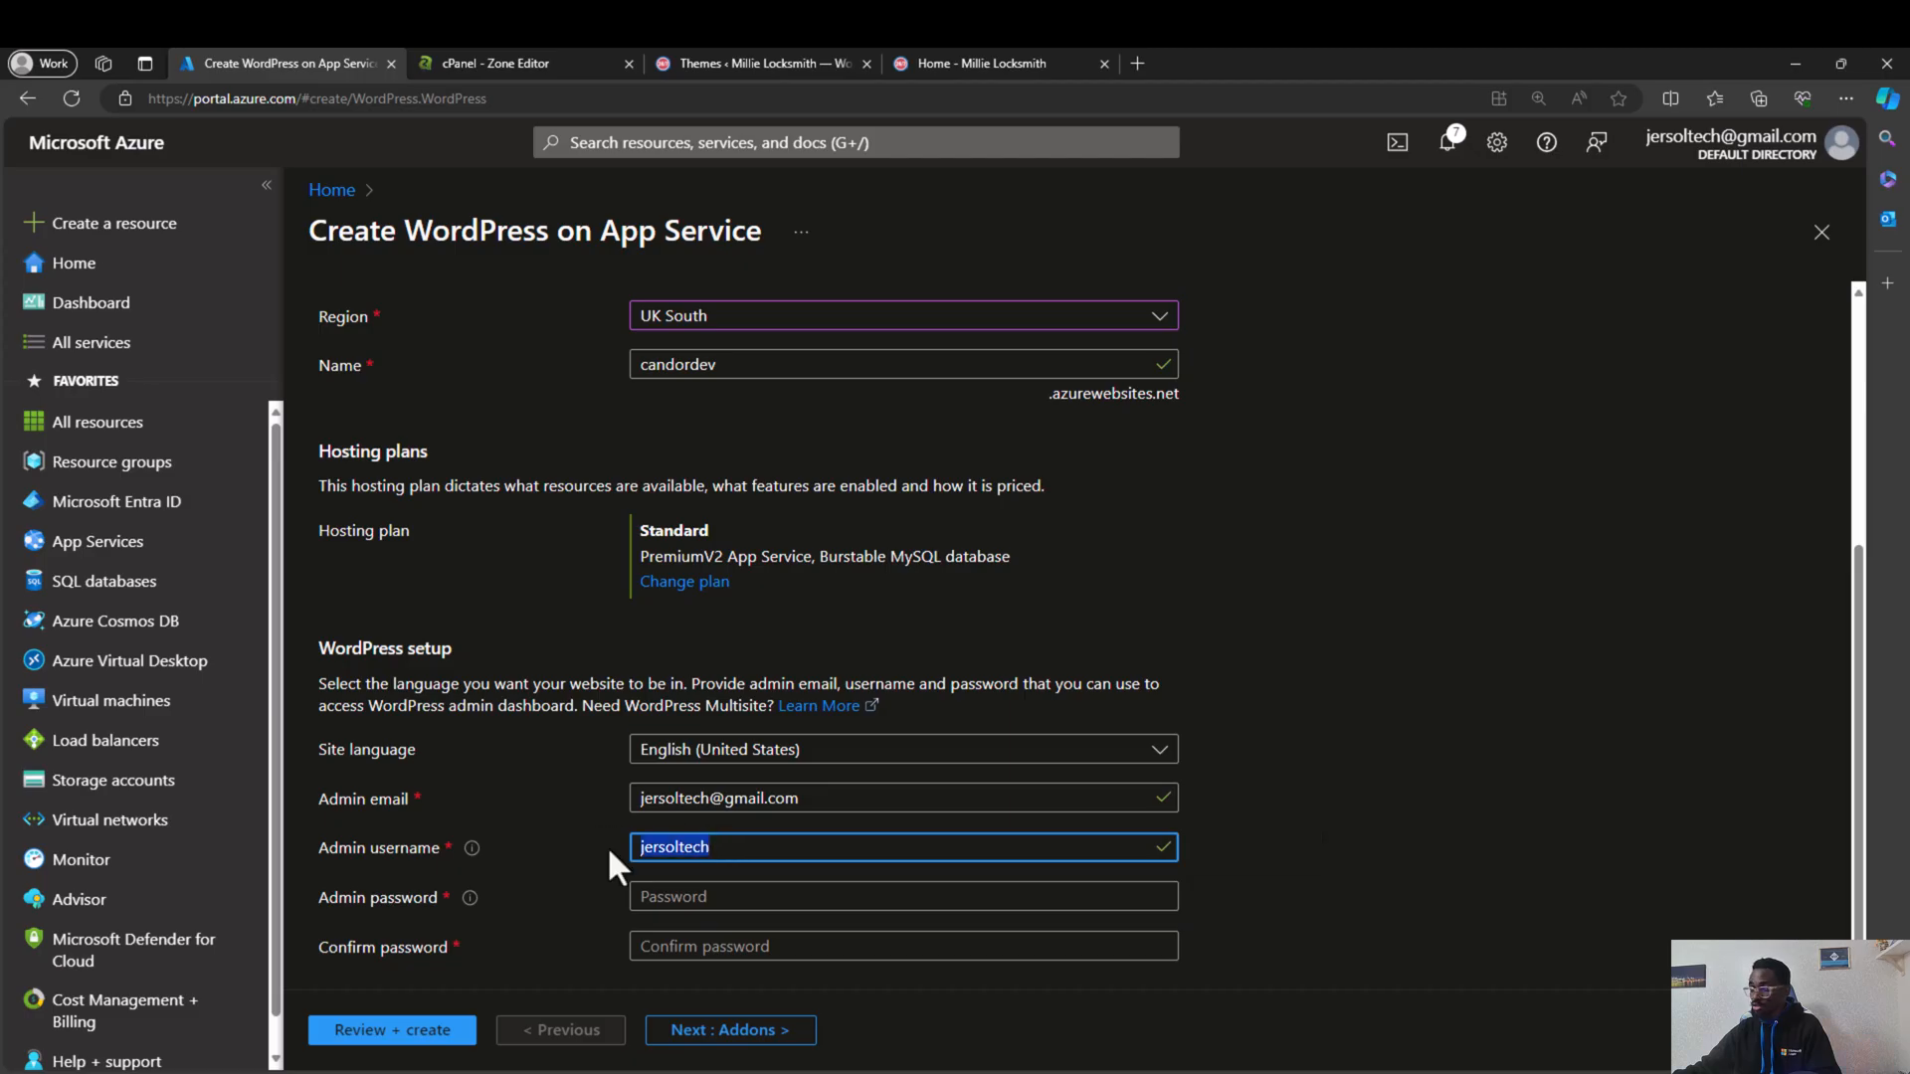
pyautogui.write('cand')
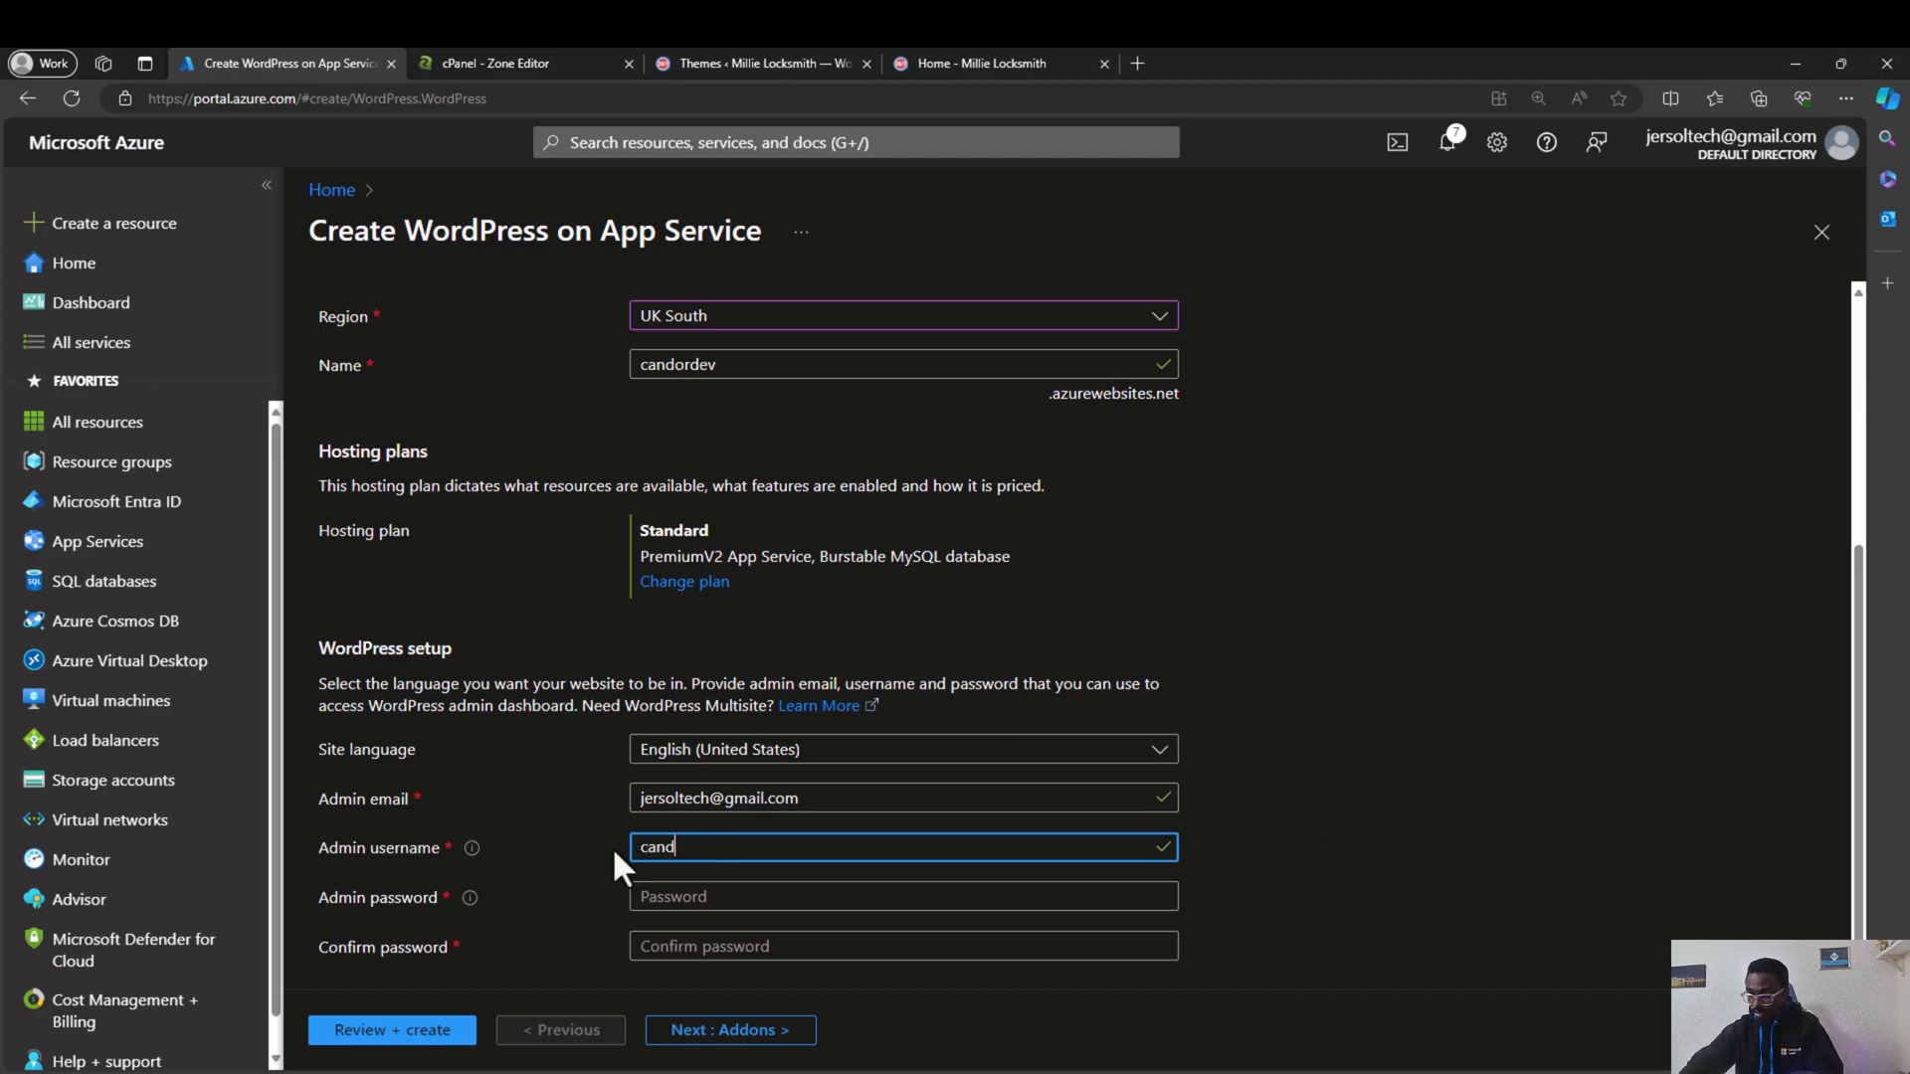
pyautogui.write('ordevadmin')
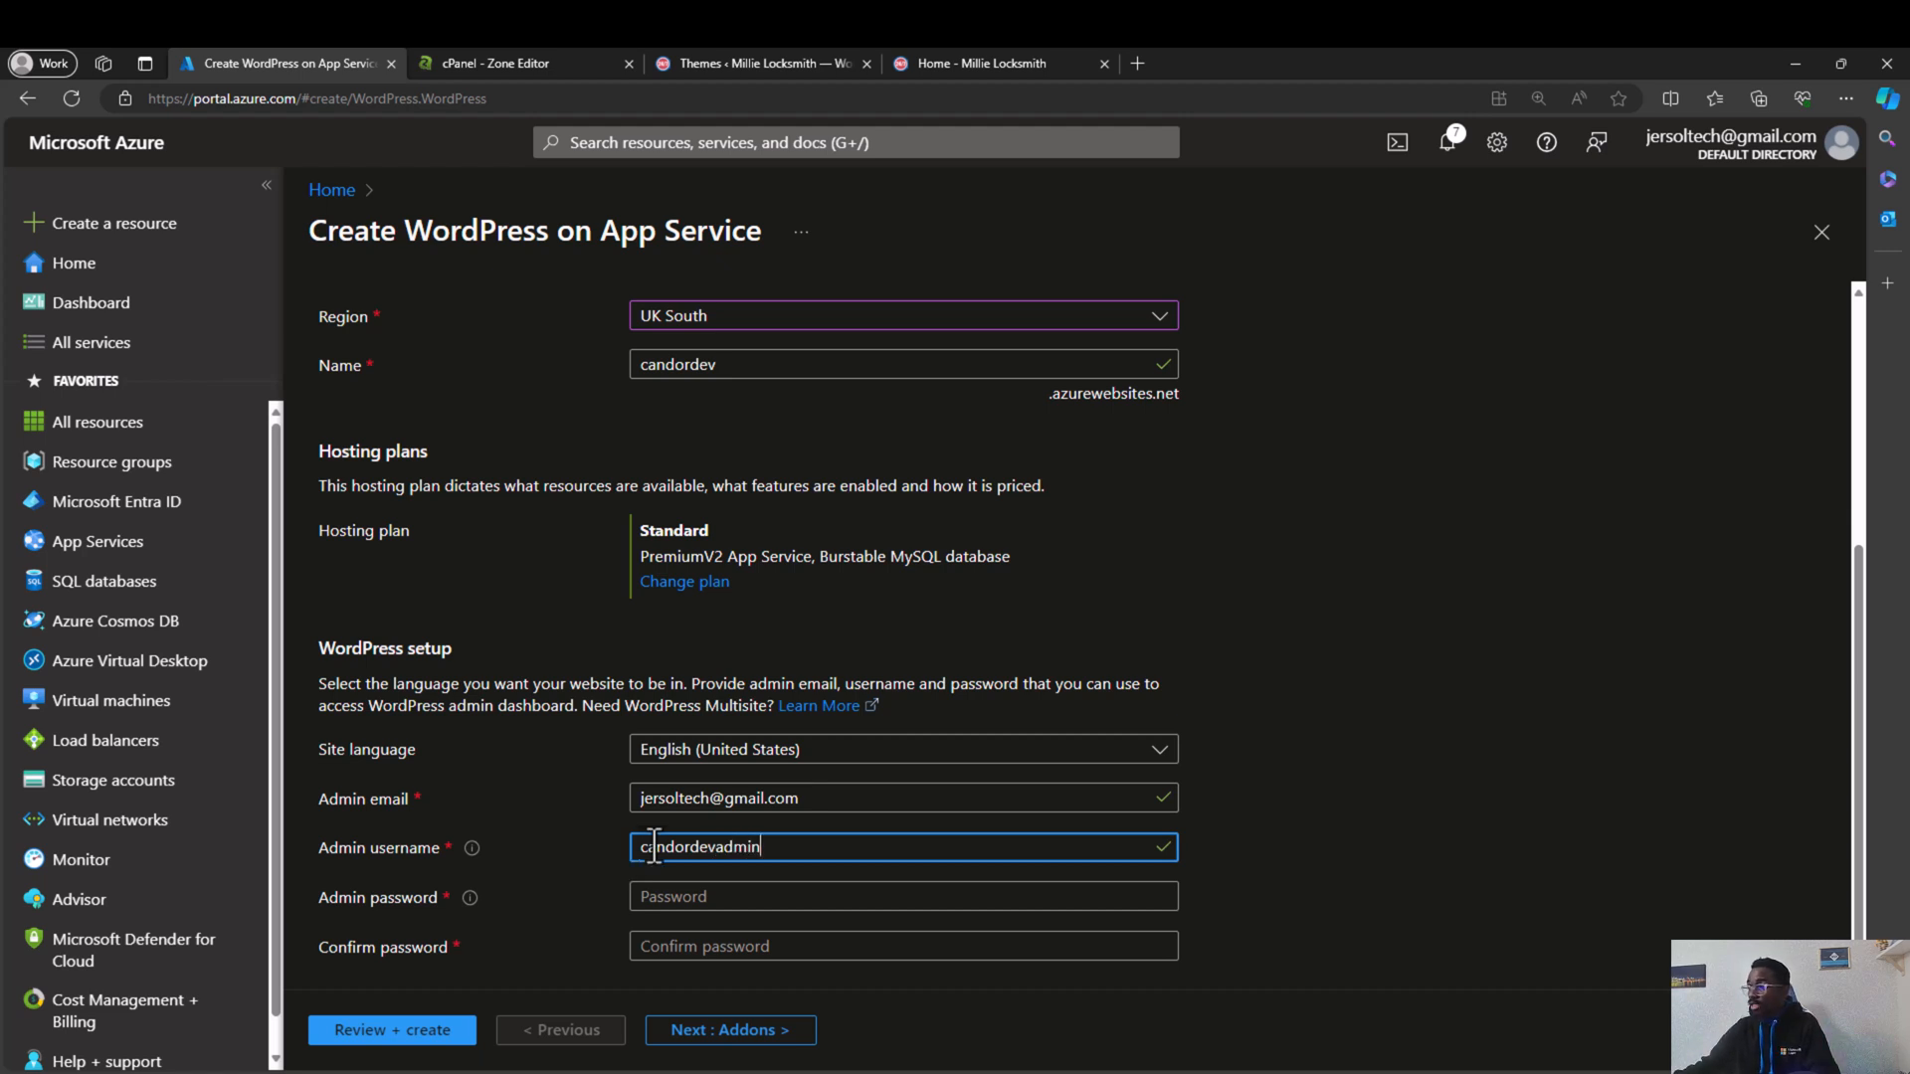
# Step: Enter the WordPress admin password and repeat it in the password confirmation field
pyautogui.click(713, 900)
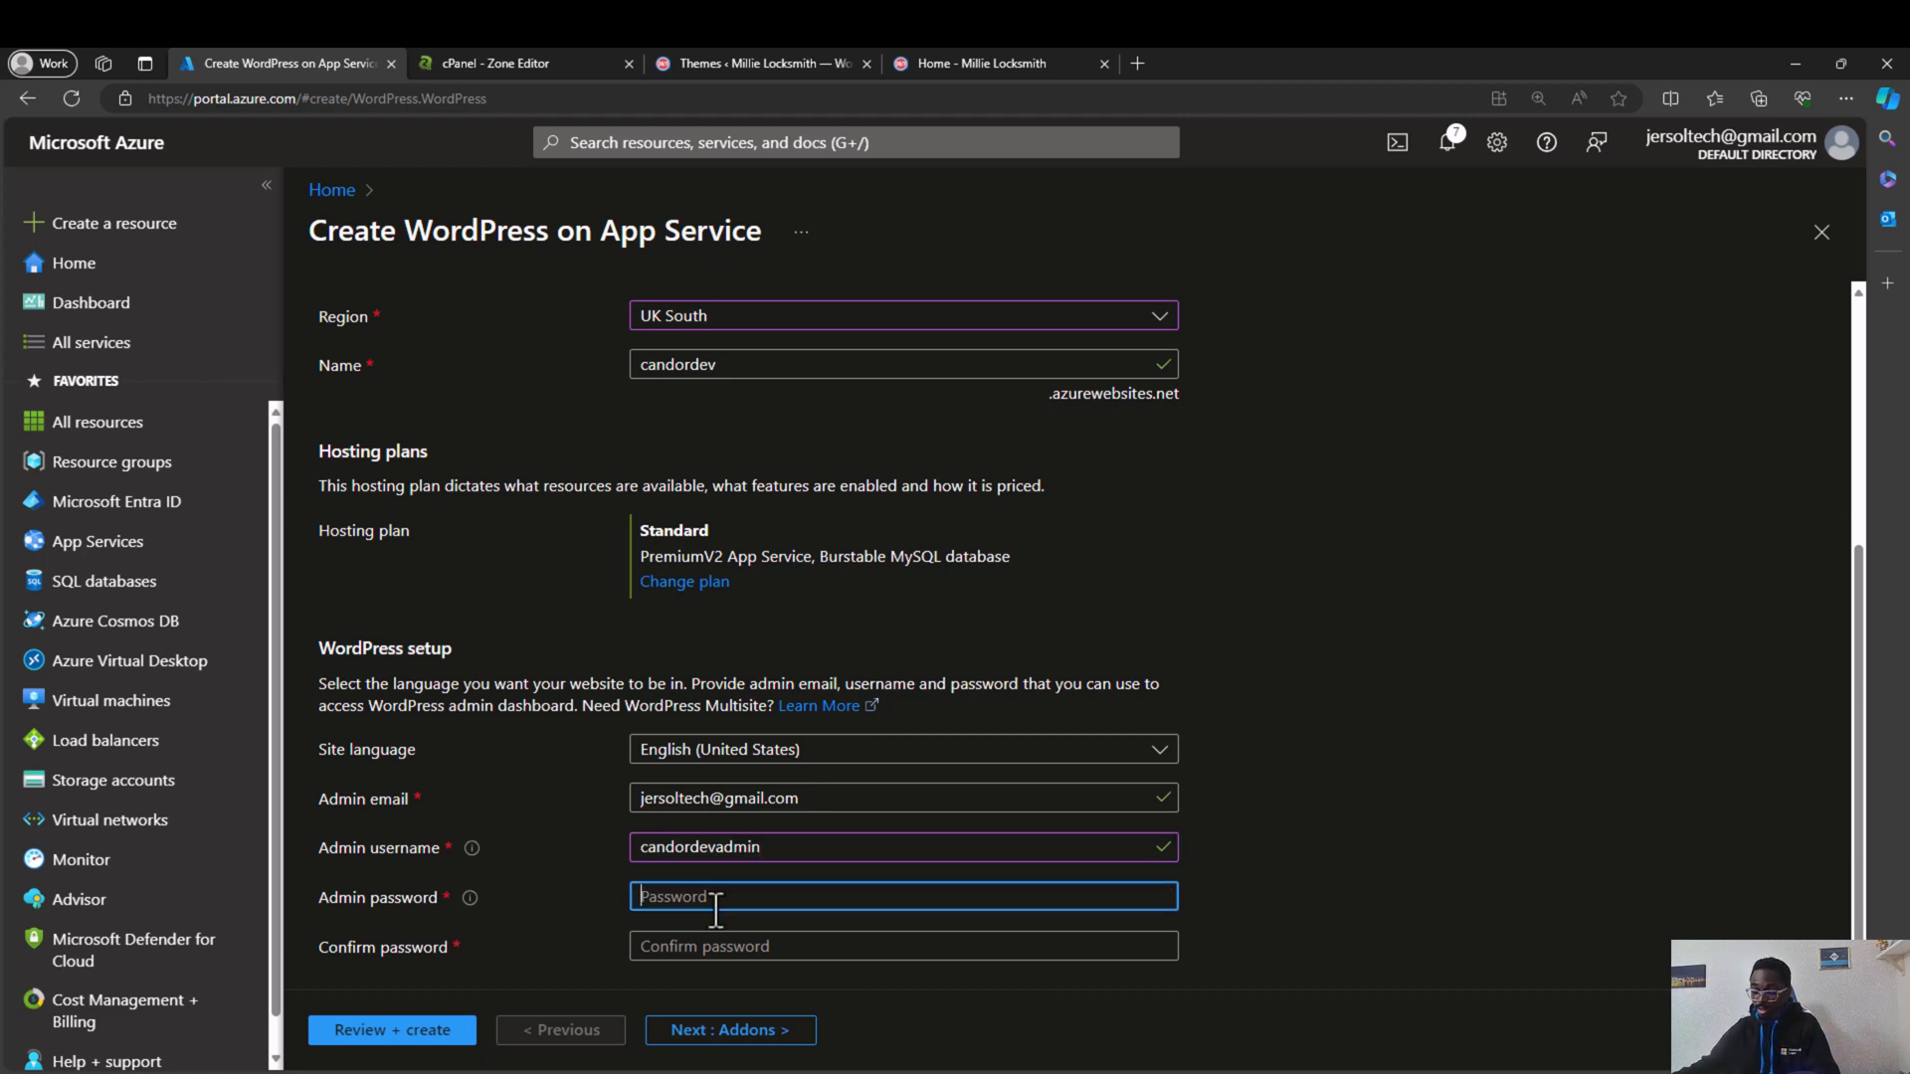
pyautogui.write('****')
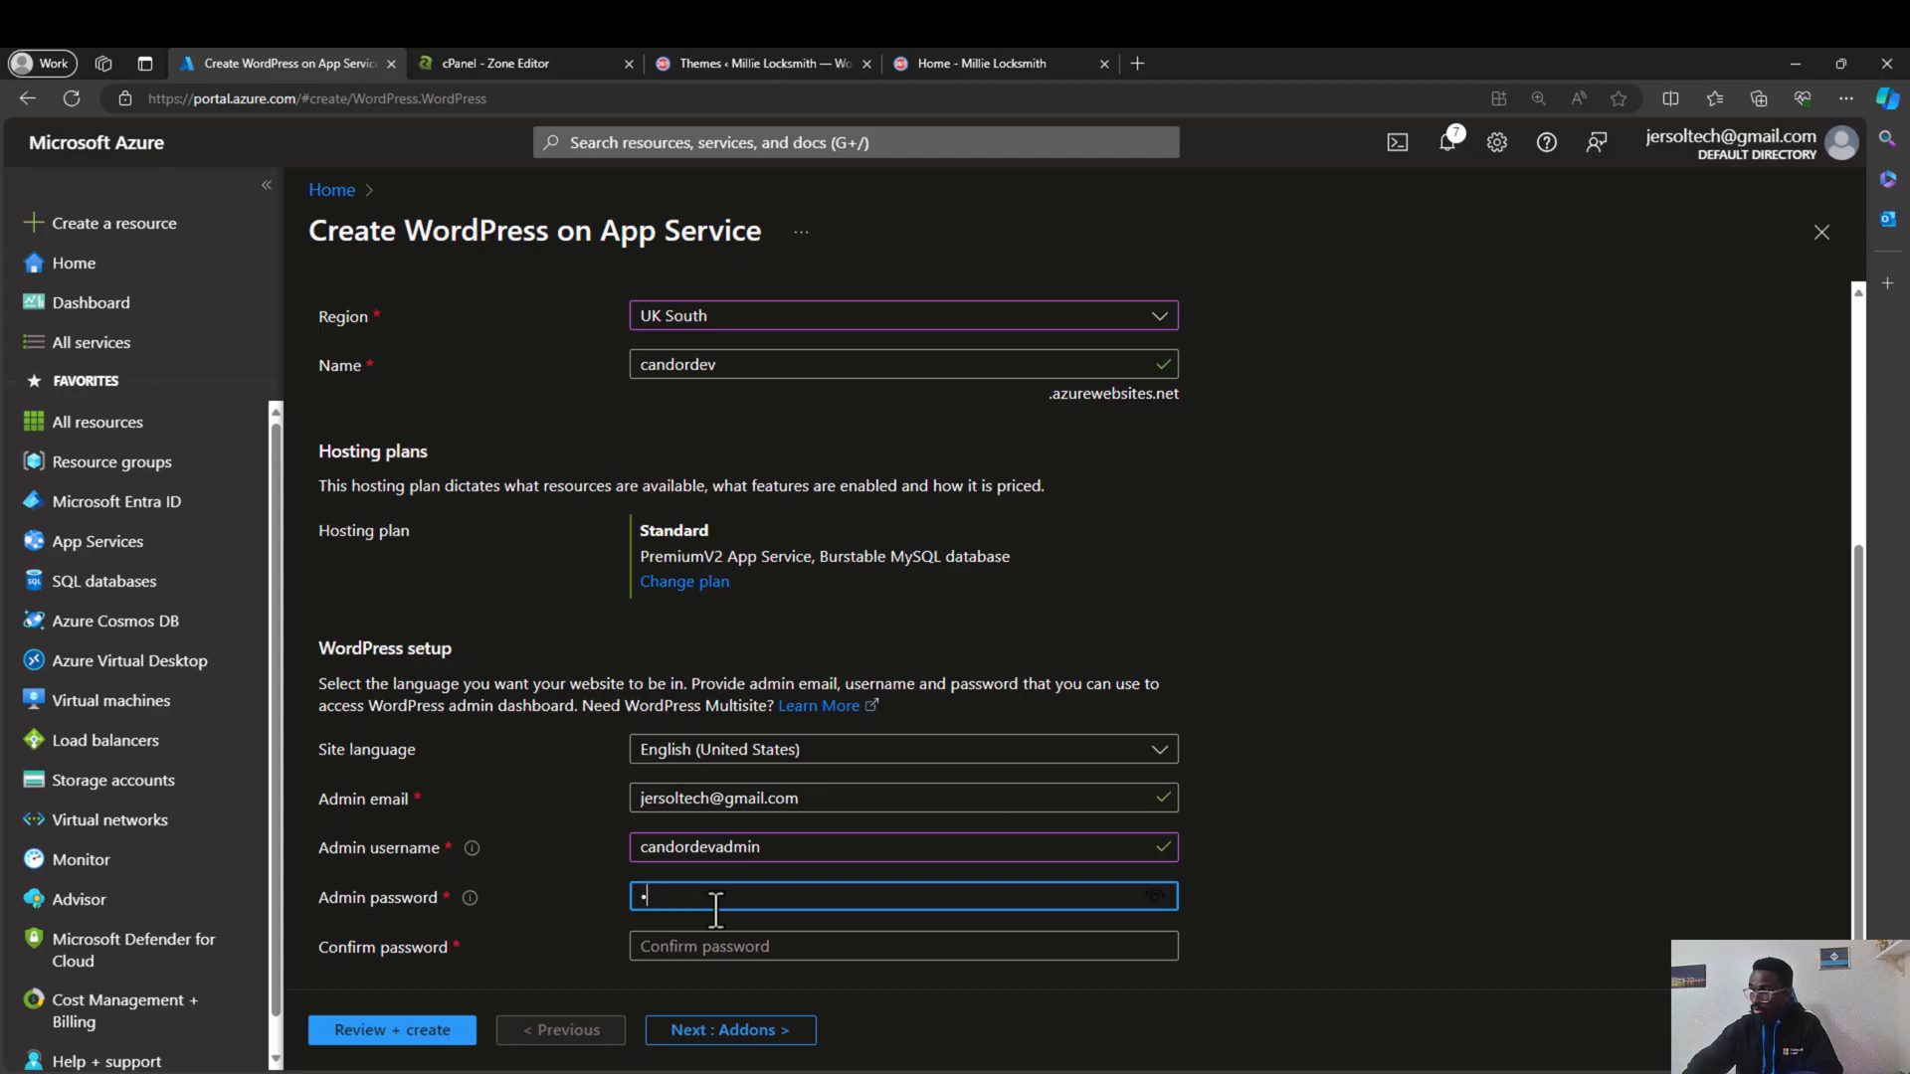
pyautogui.write('*****')
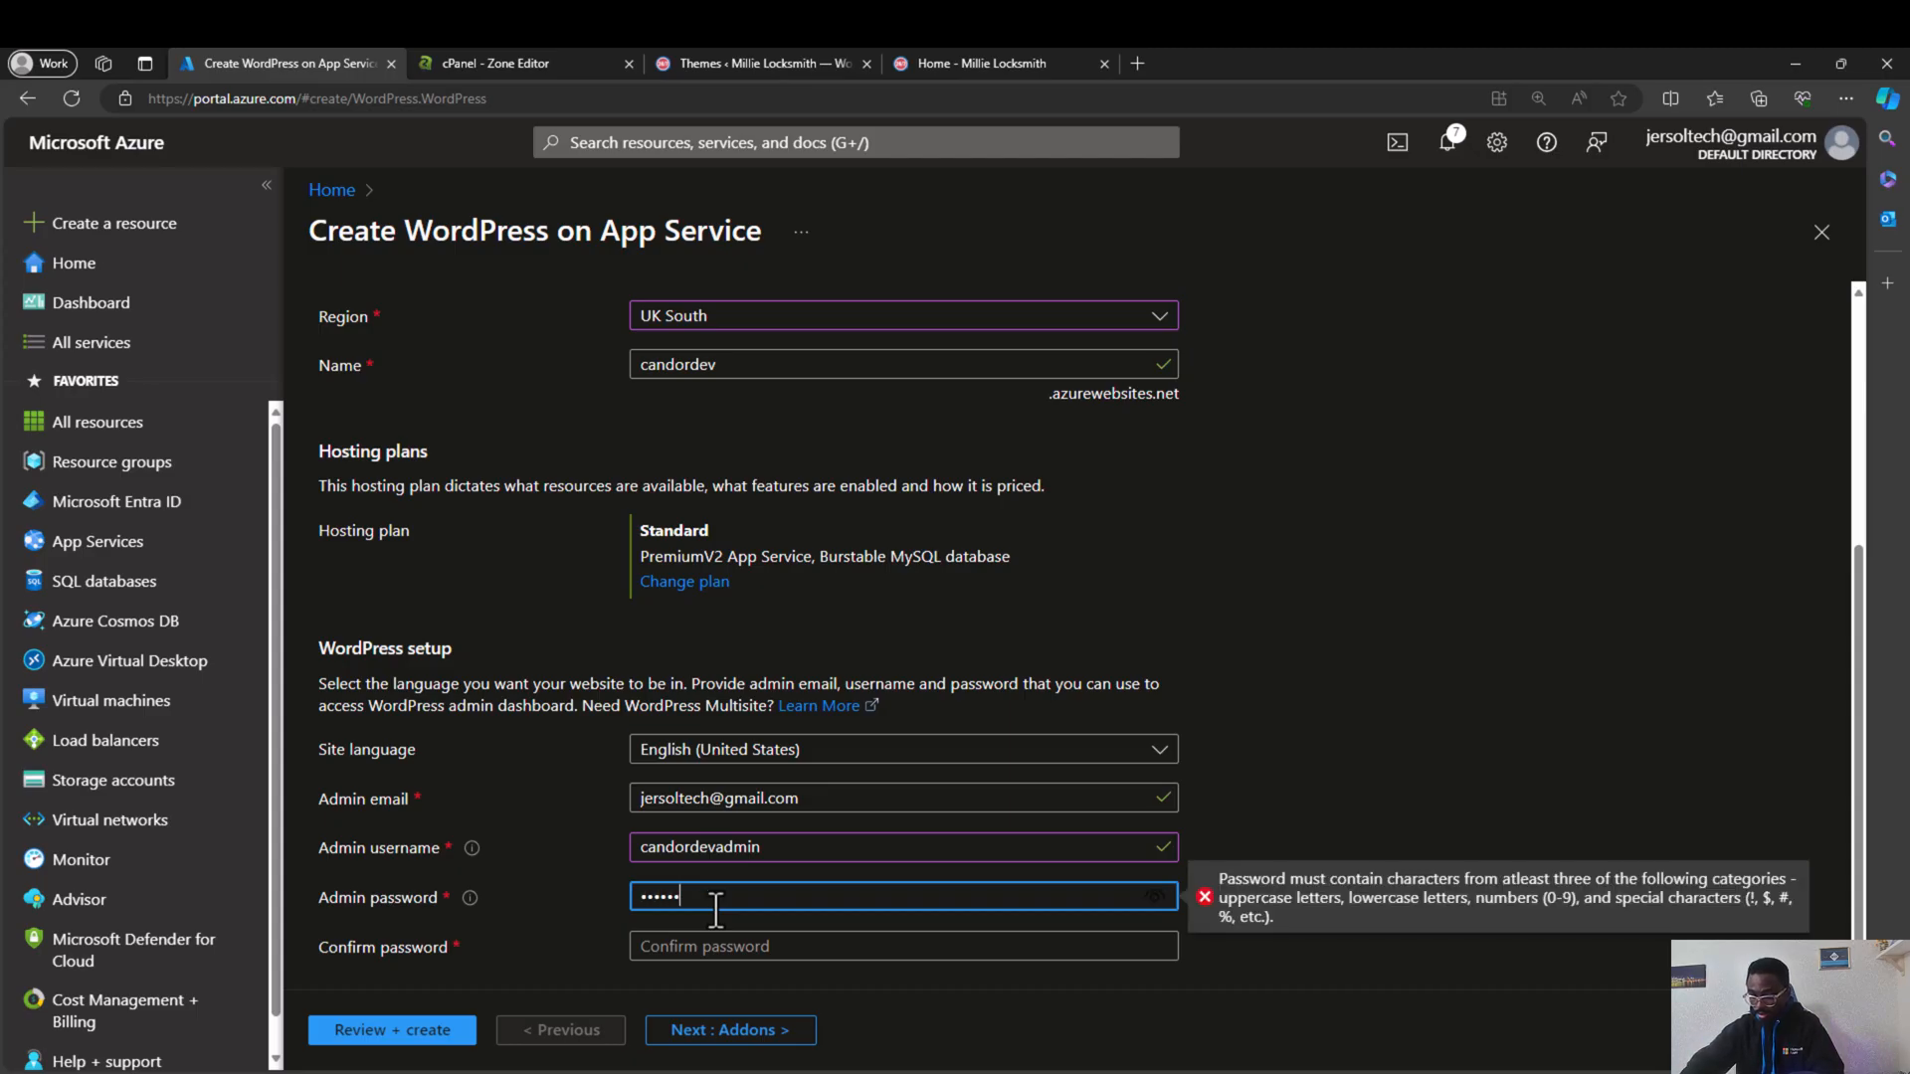
pyautogui.write('*****')
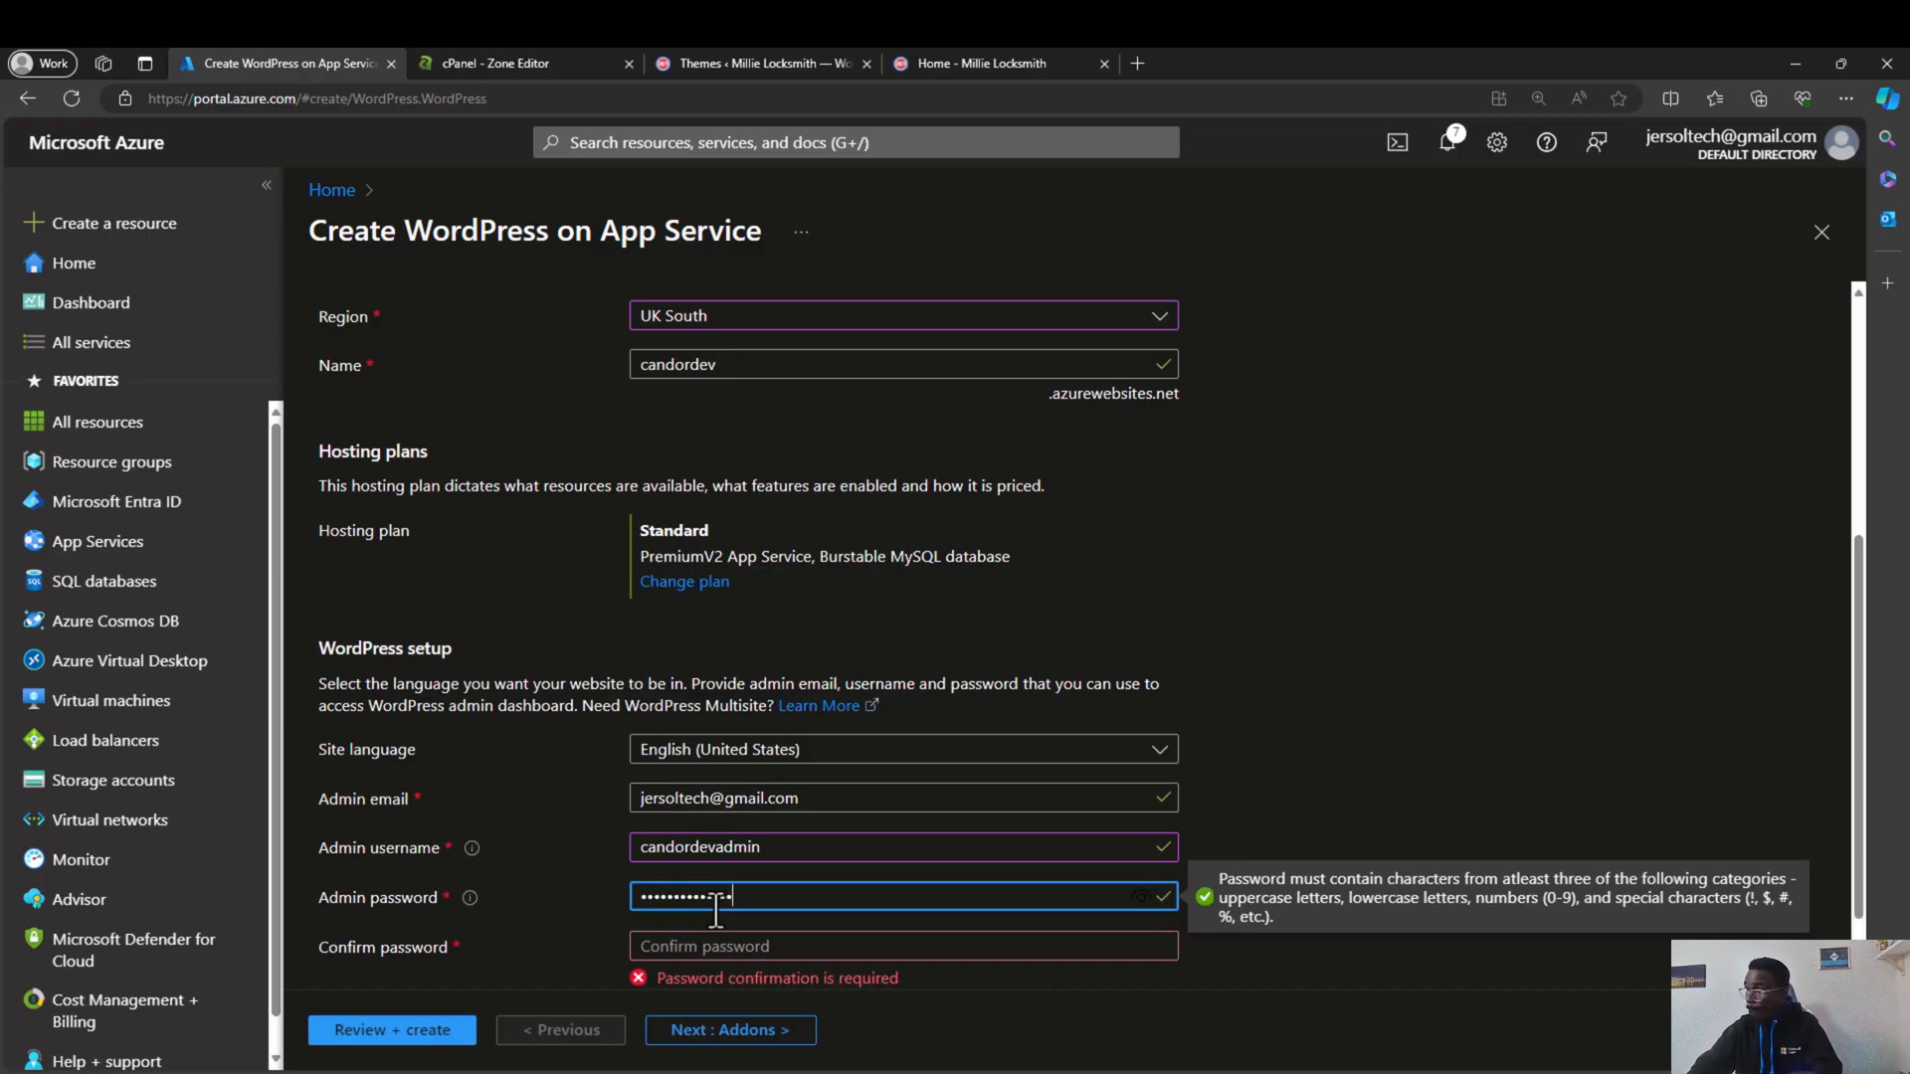
pyautogui.press('Tab')
pyautogui.write('*********')
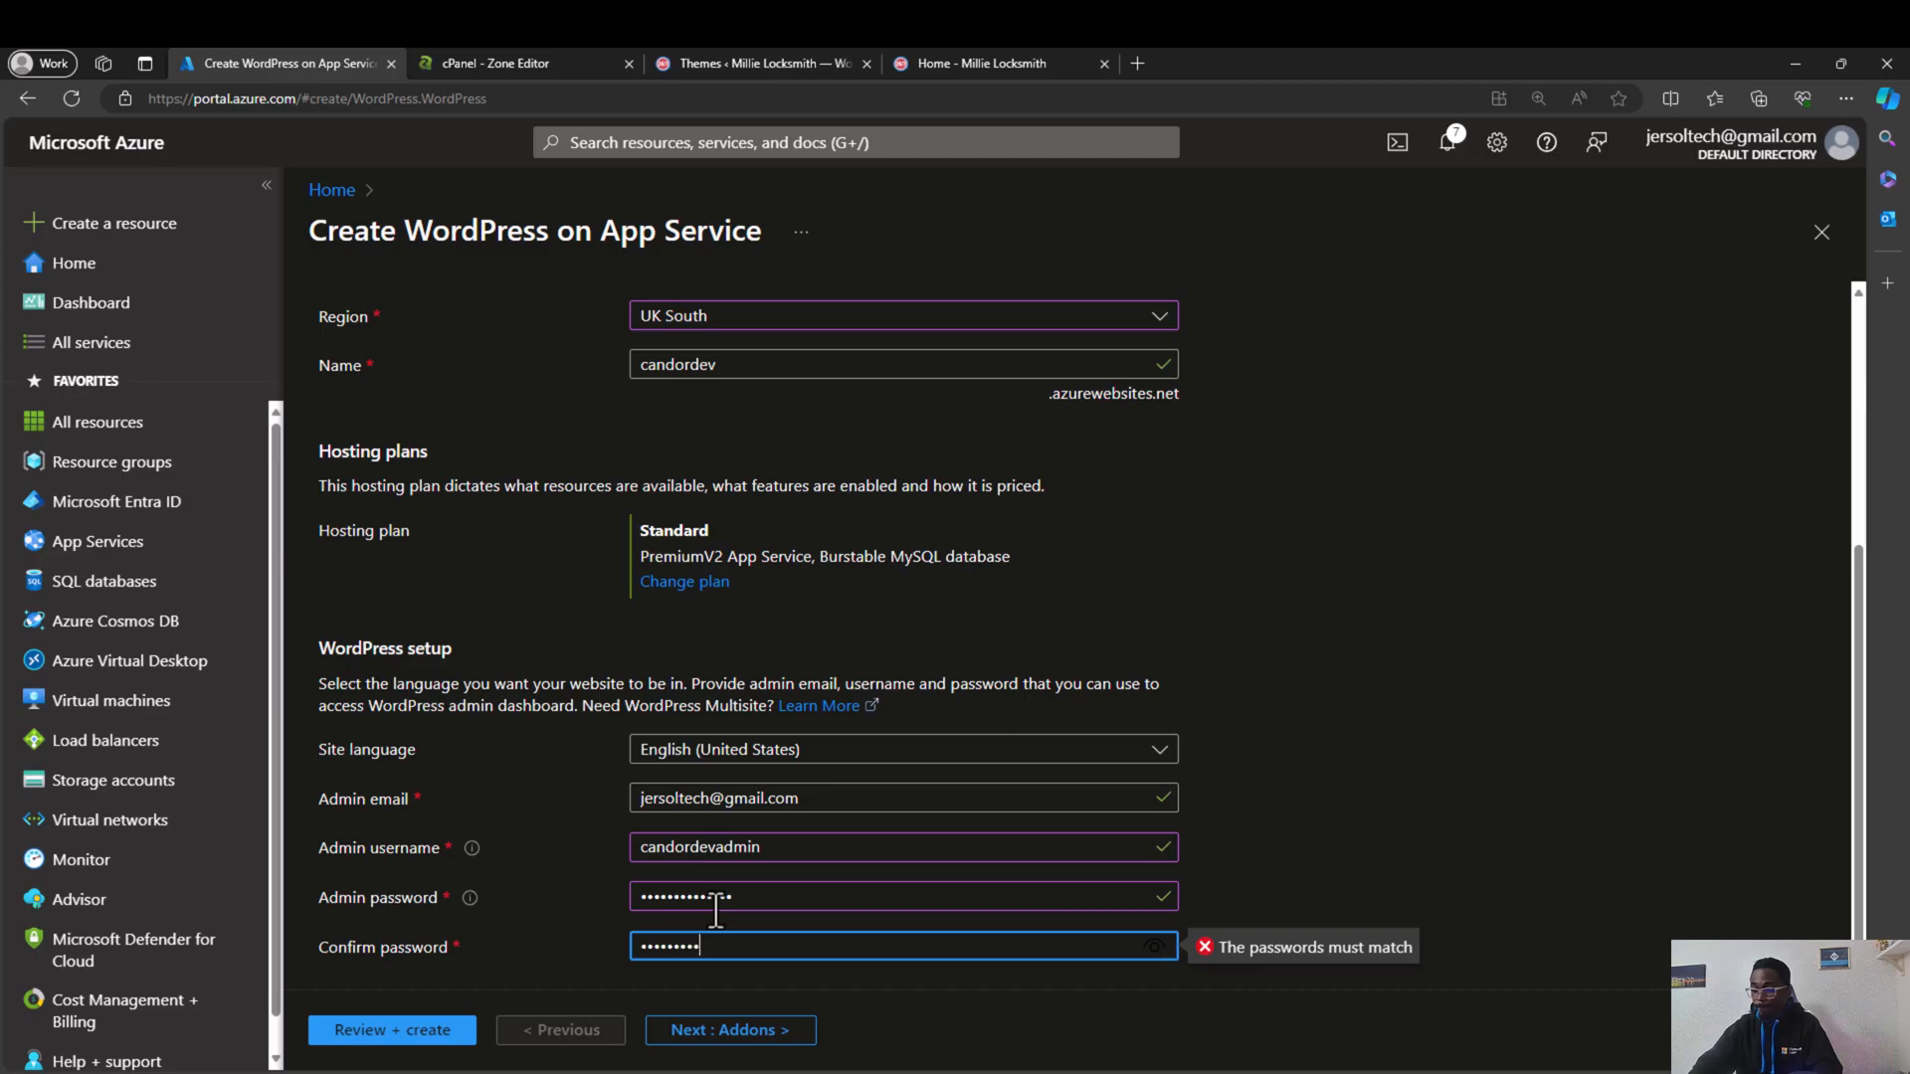
pyautogui.write('*****')
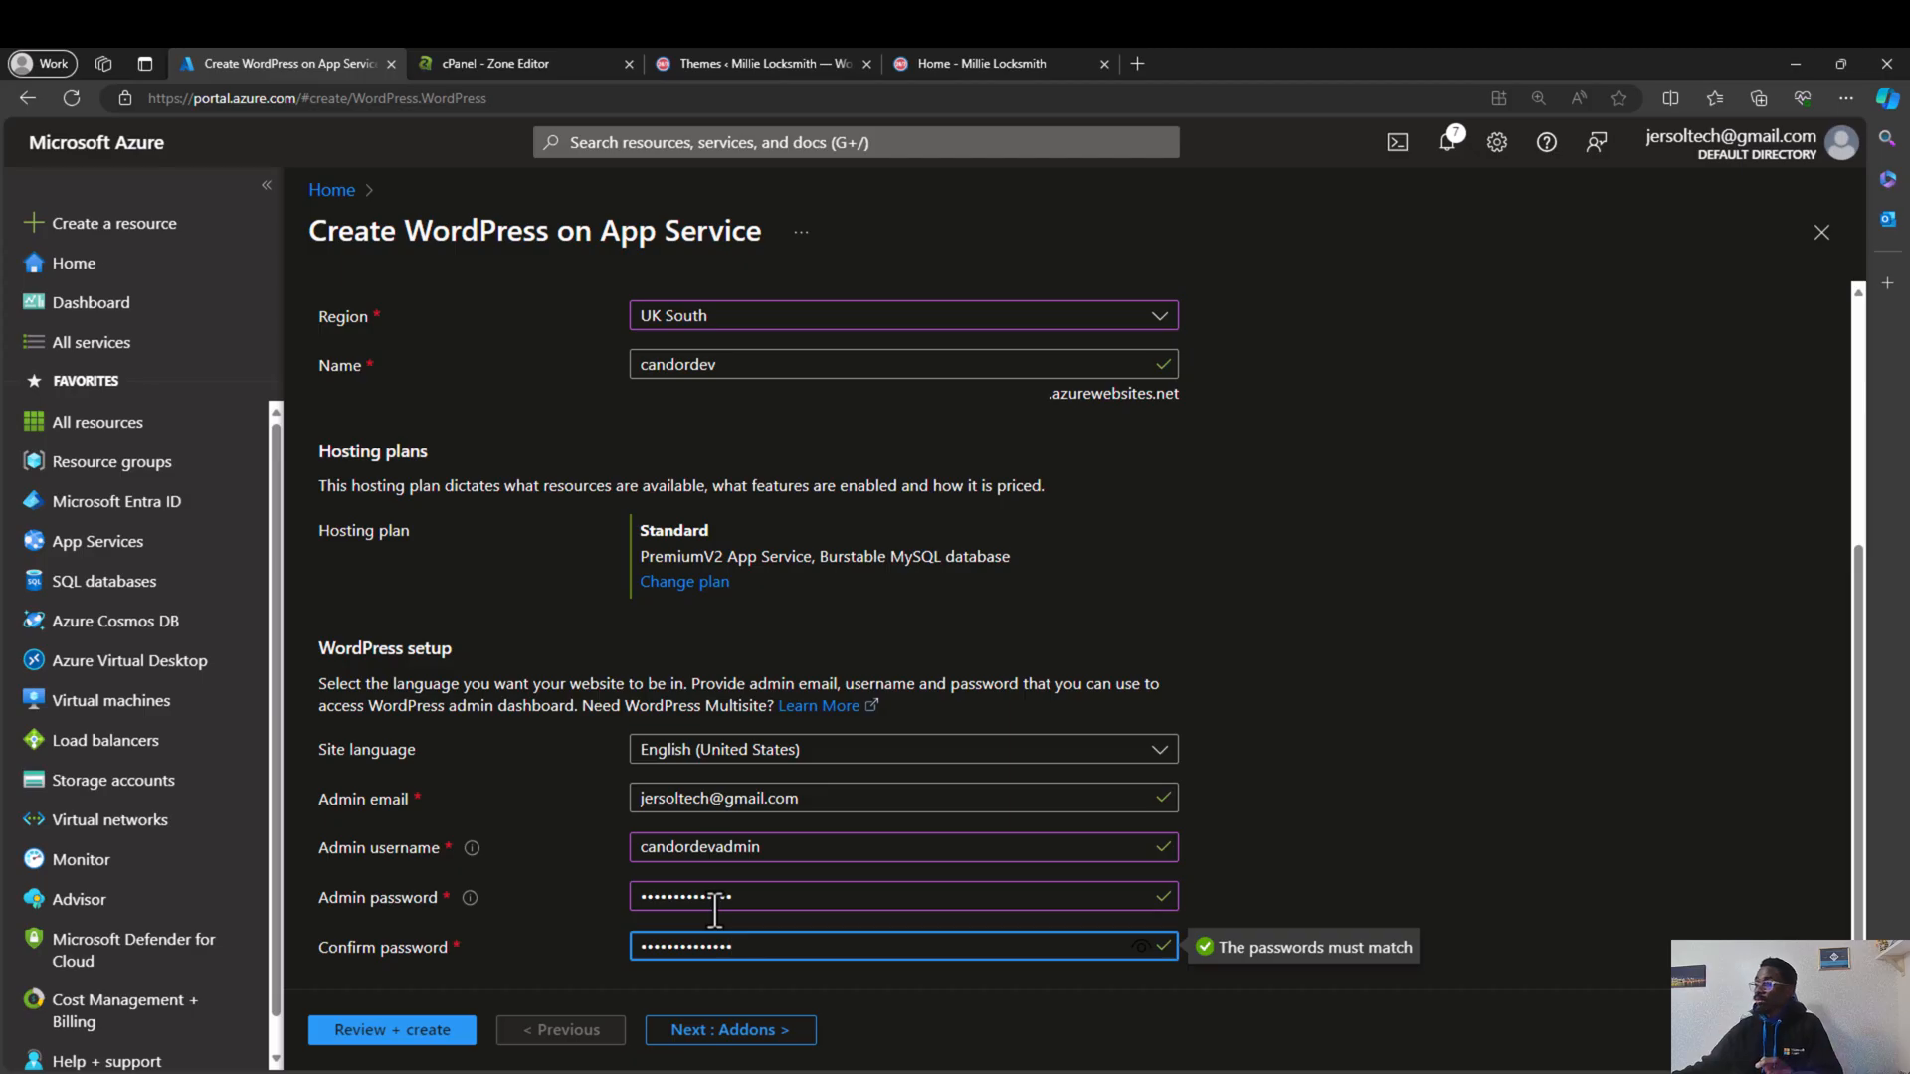
# Step: Continue to the addons settings and disable Azure Email Service, Azure CDN and Blob Storage
pyautogui.scroll(-1, 714, 905)
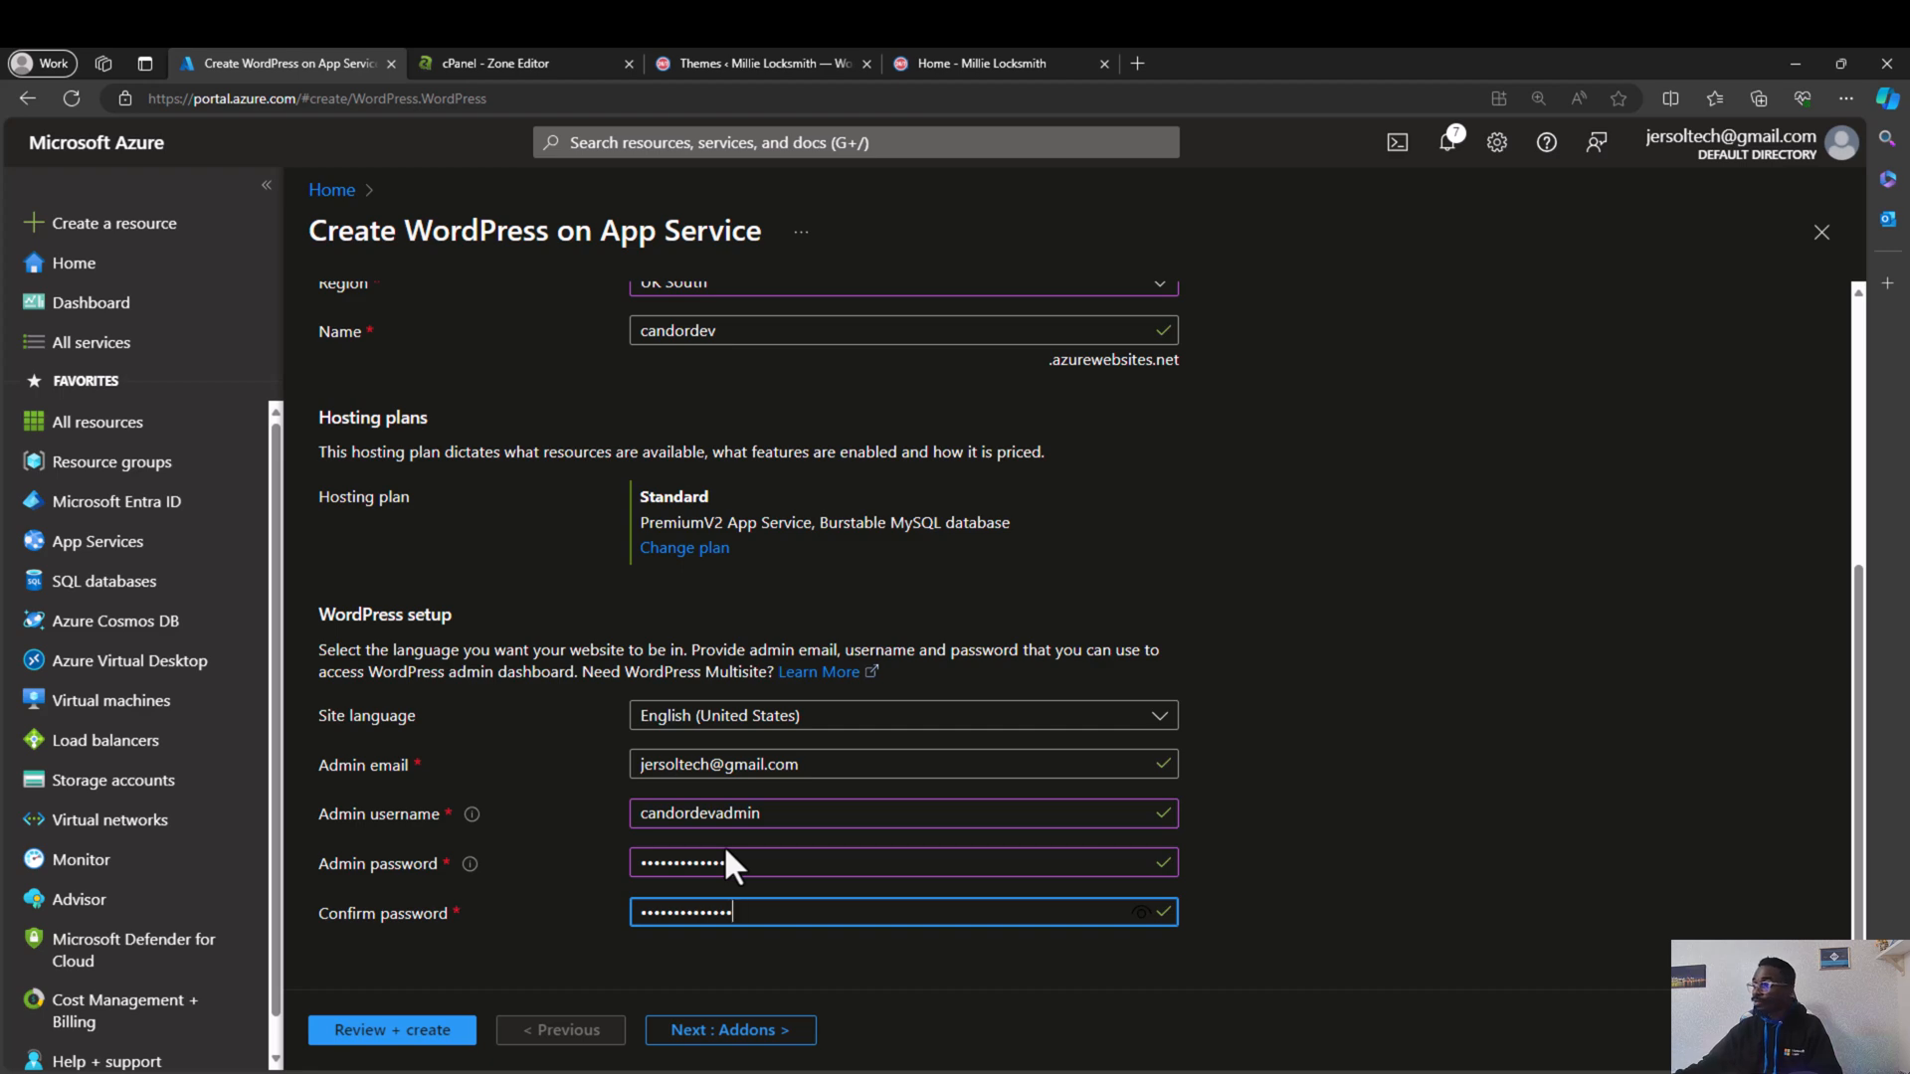
pyautogui.click(736, 1030)
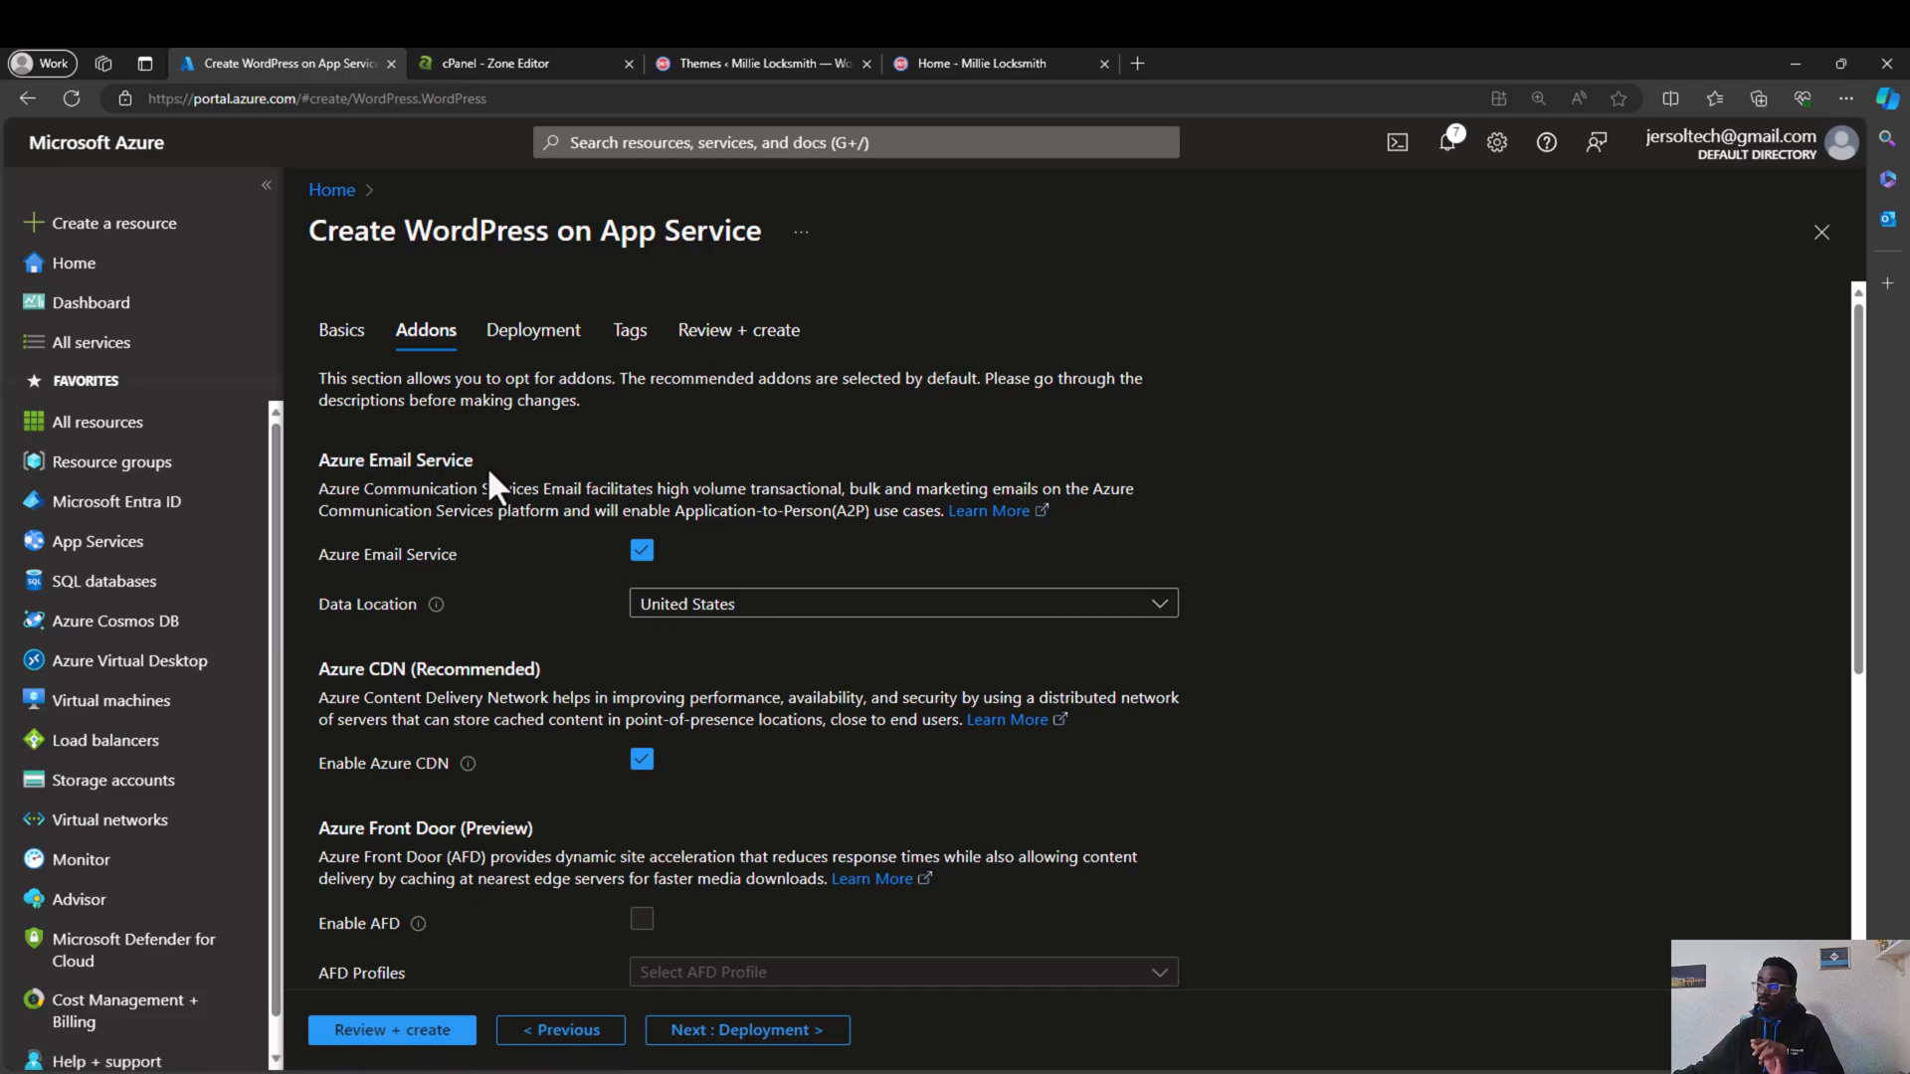
pyautogui.scroll(-2, 482, 657)
pyautogui.scroll(1, 483, 557)
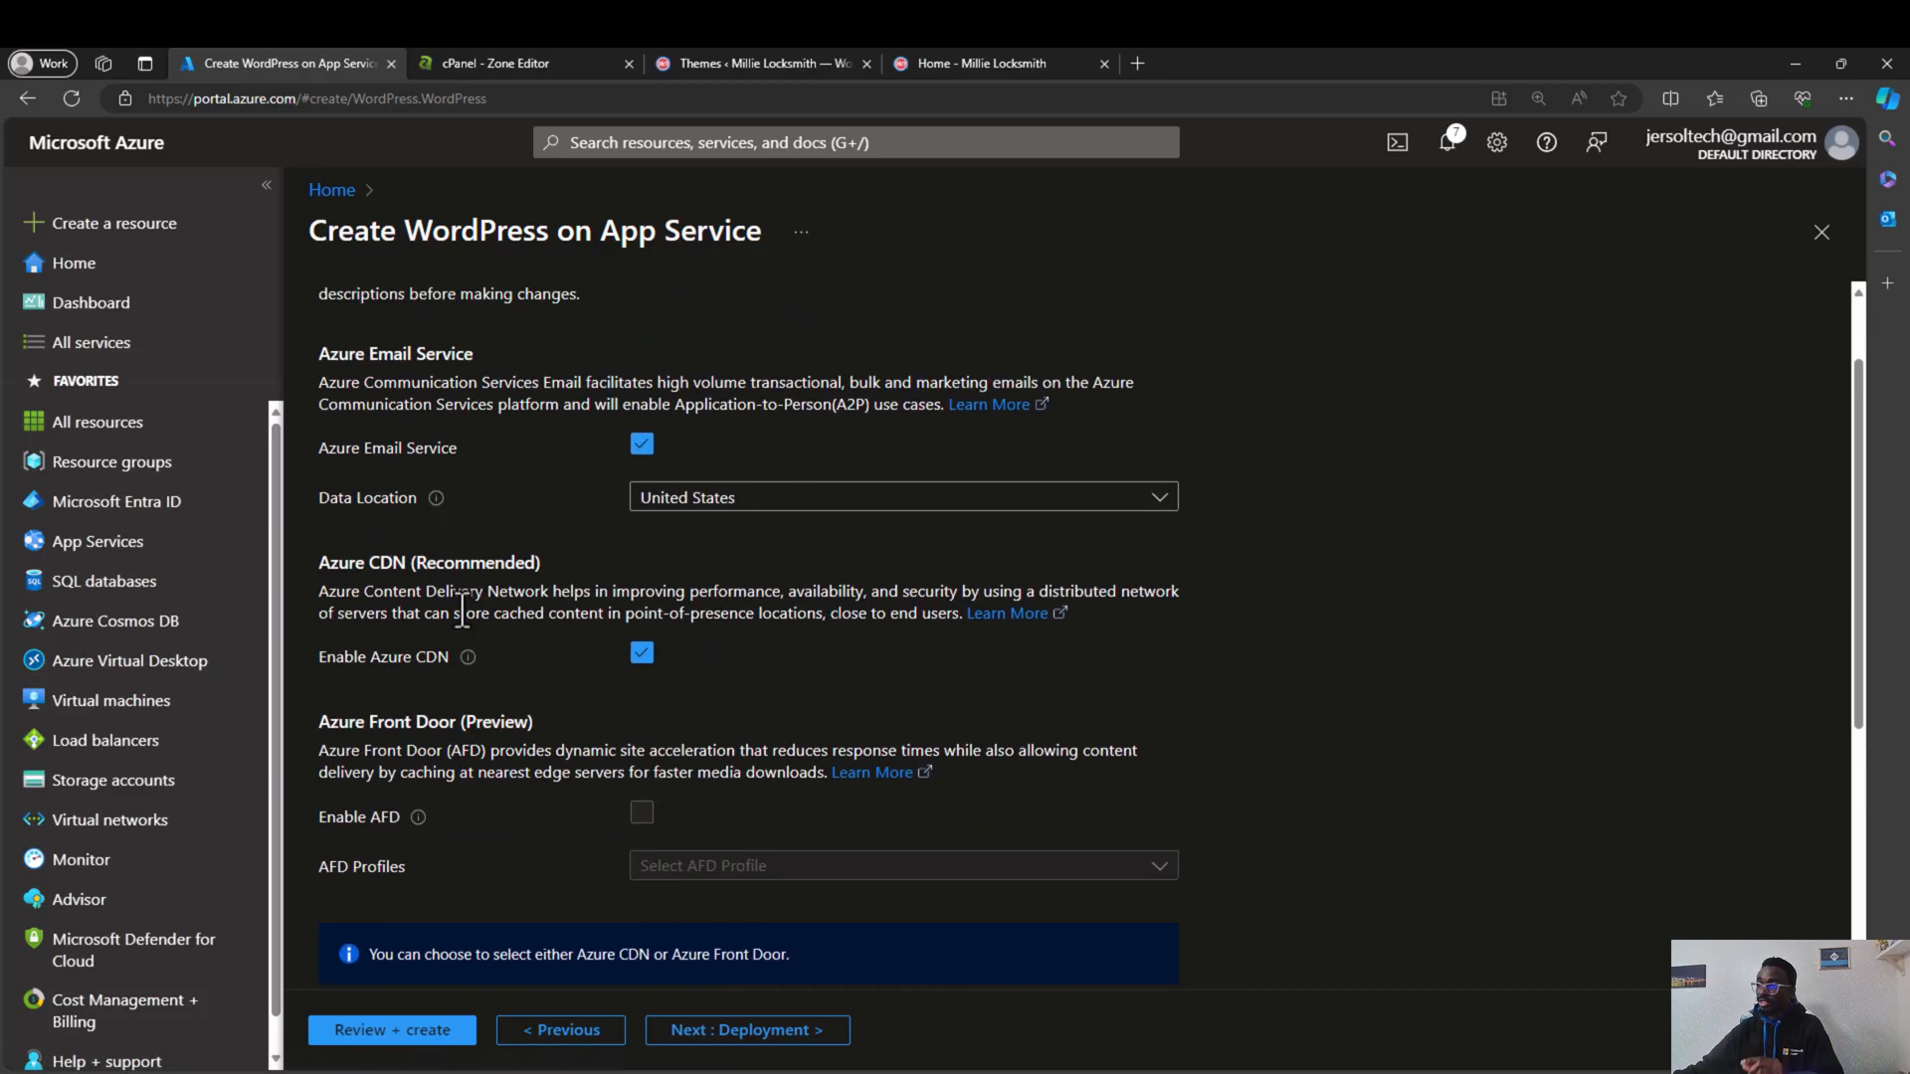
pyautogui.scroll(1, 484, 547)
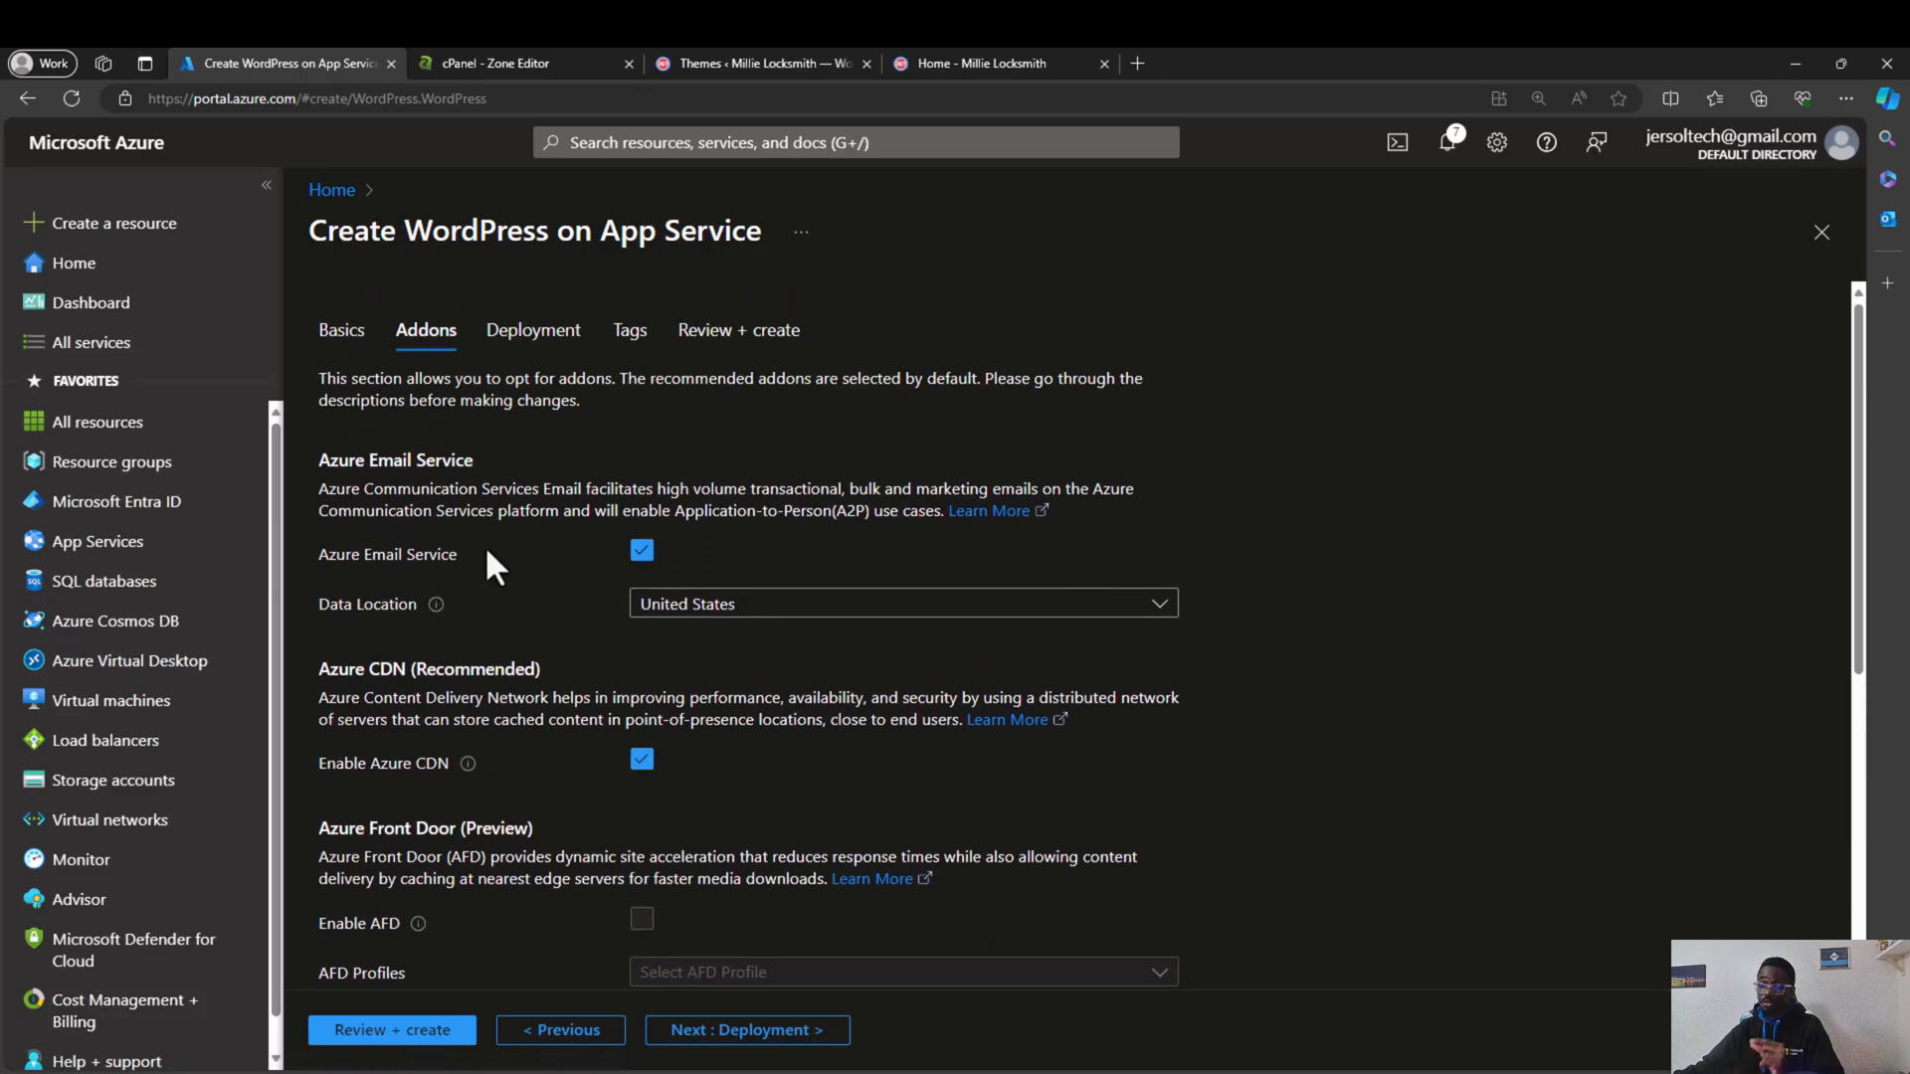
pyautogui.click(642, 551)
pyautogui.click(642, 763)
pyautogui.scroll(-1, 722, 698)
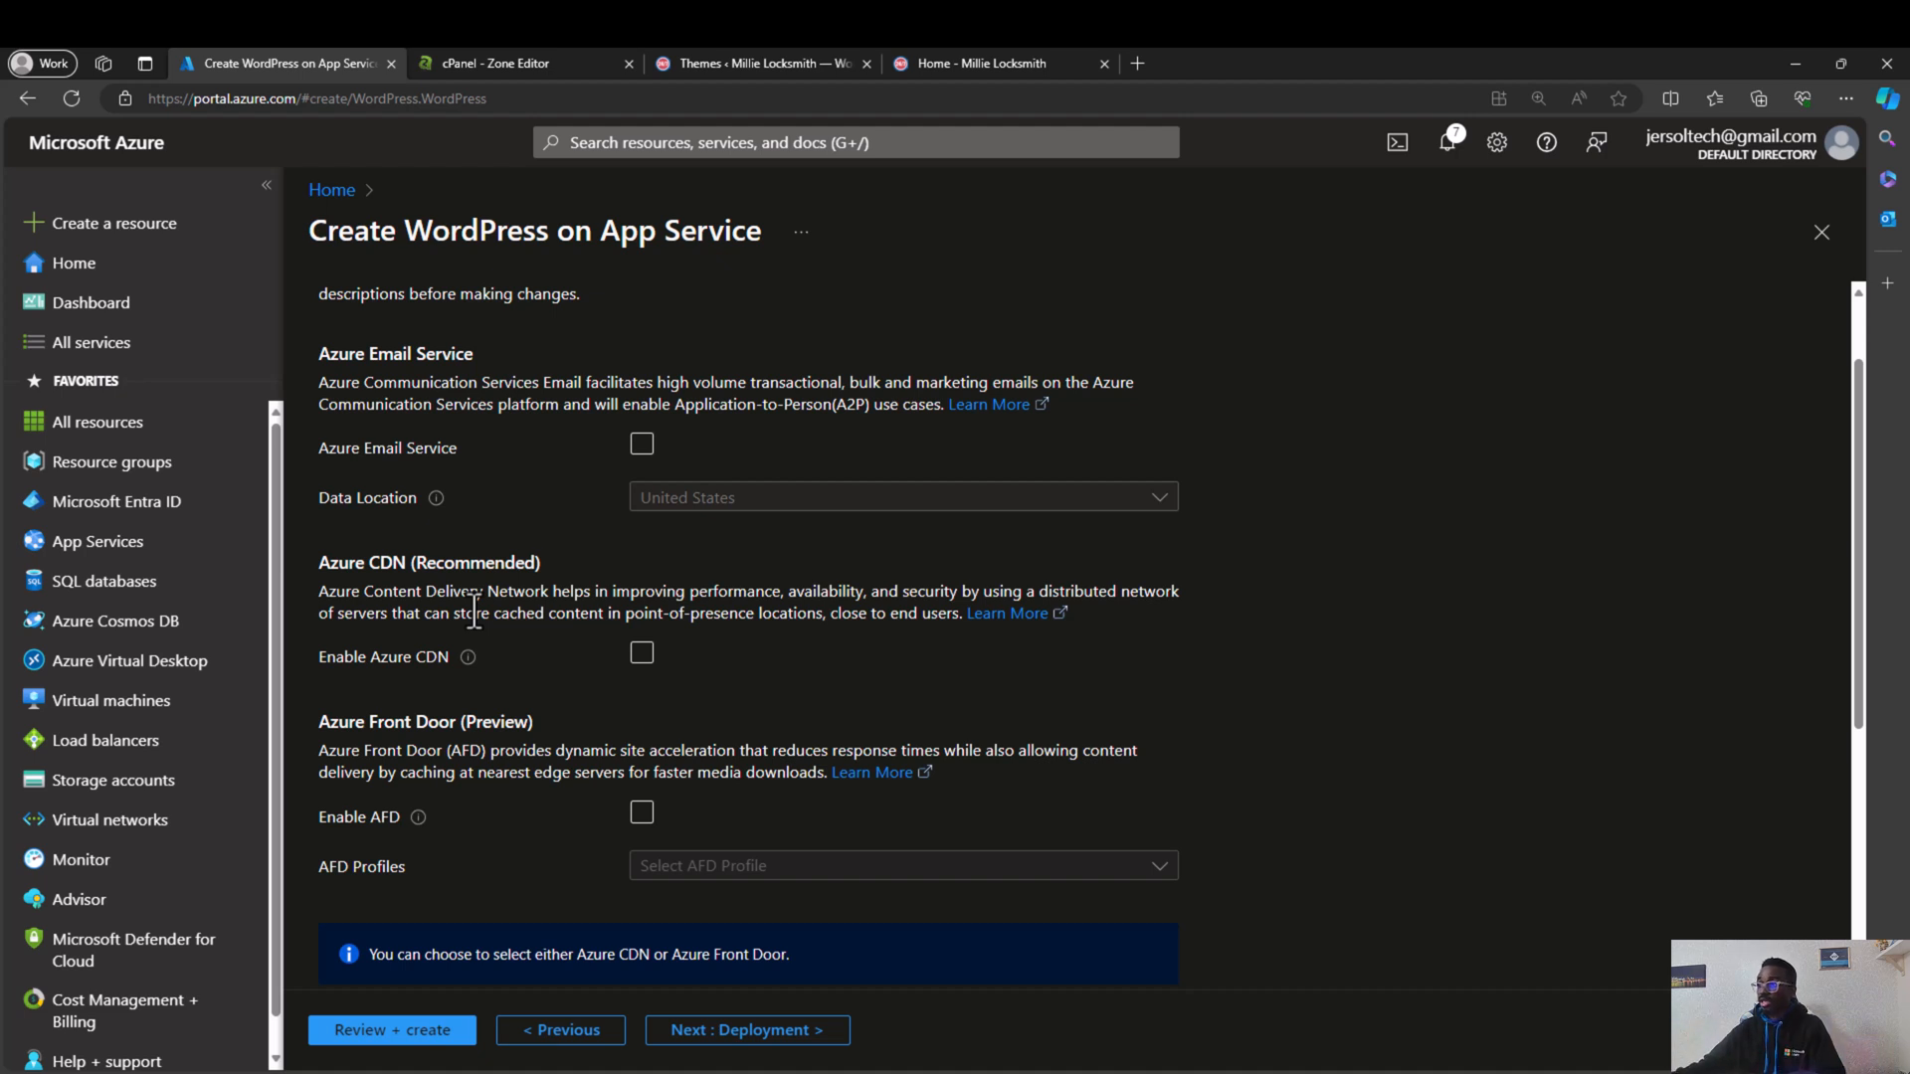
pyautogui.scroll(-5, 963, 822)
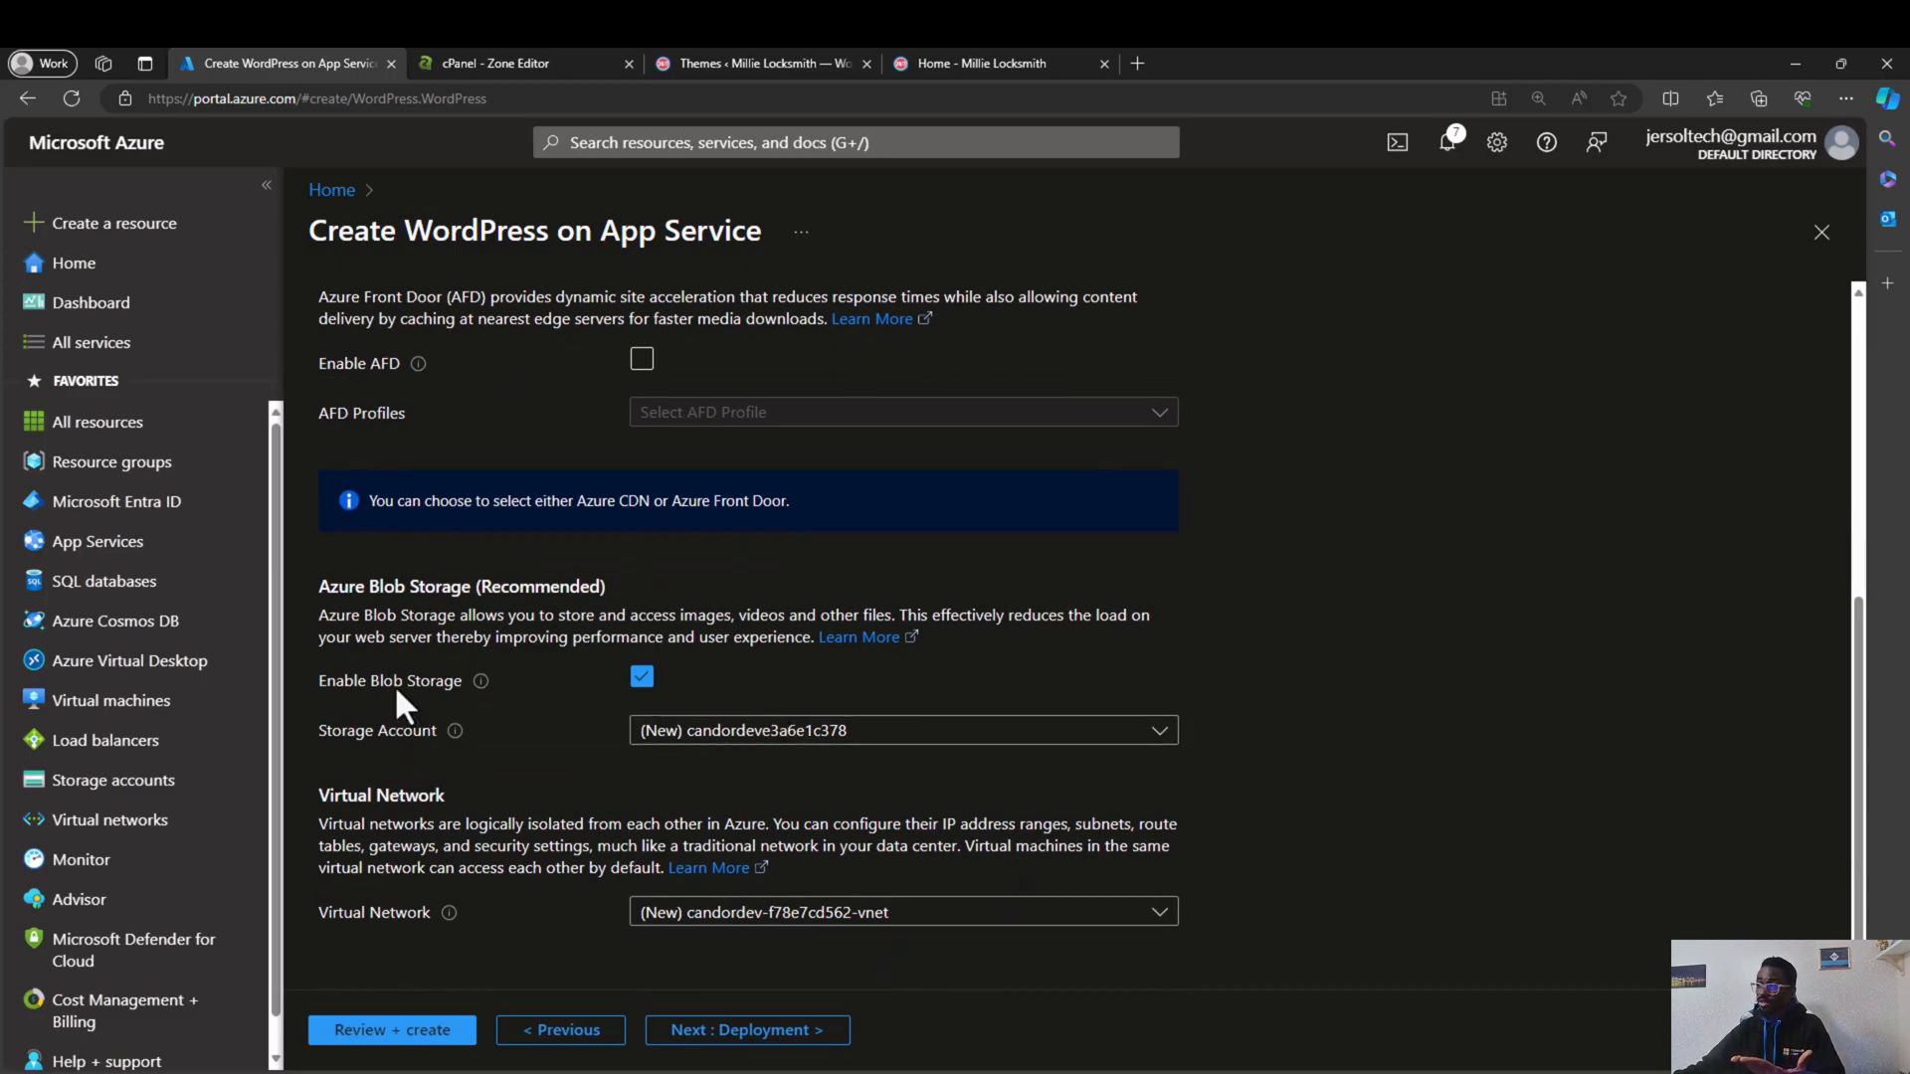
pyautogui.click(640, 681)
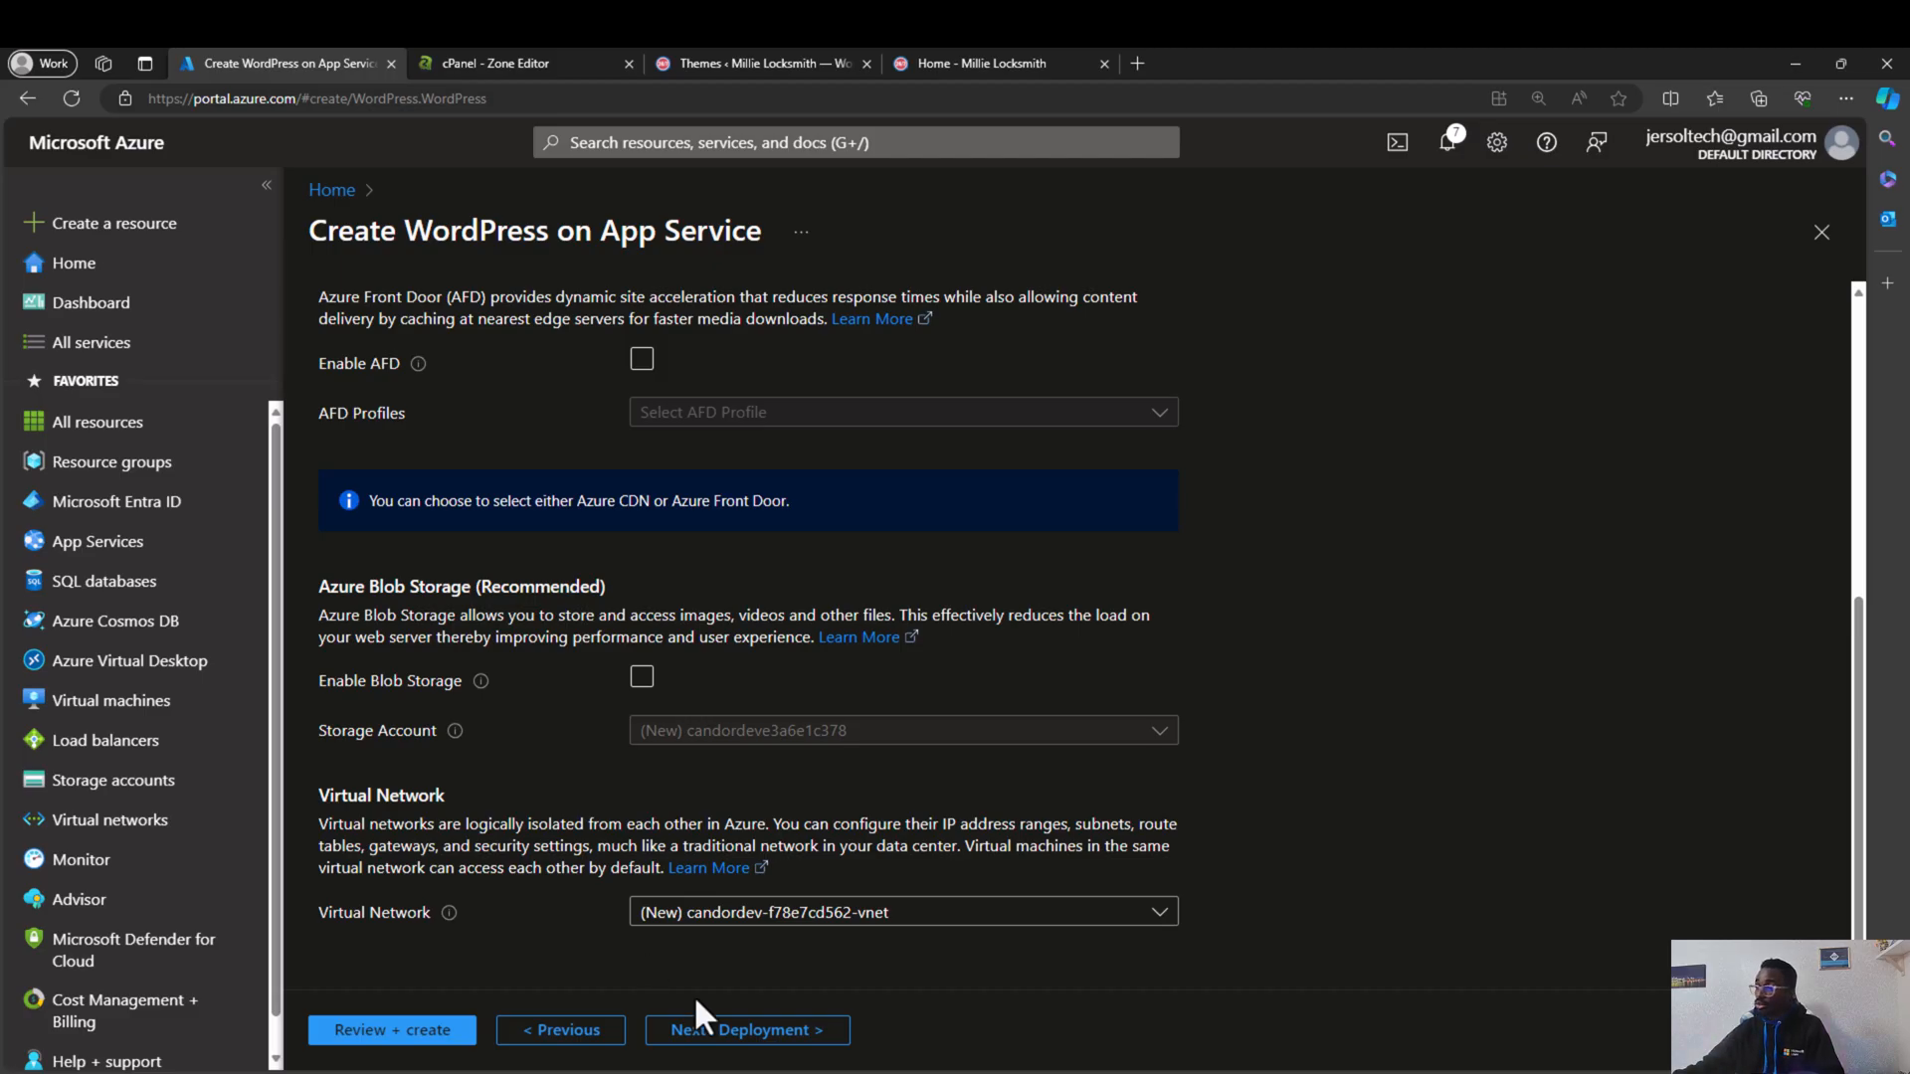
# Step: Leave the staging slot disabled and the tags empty, and create the candordev WordPress site from the review page
pyautogui.click(694, 1033)
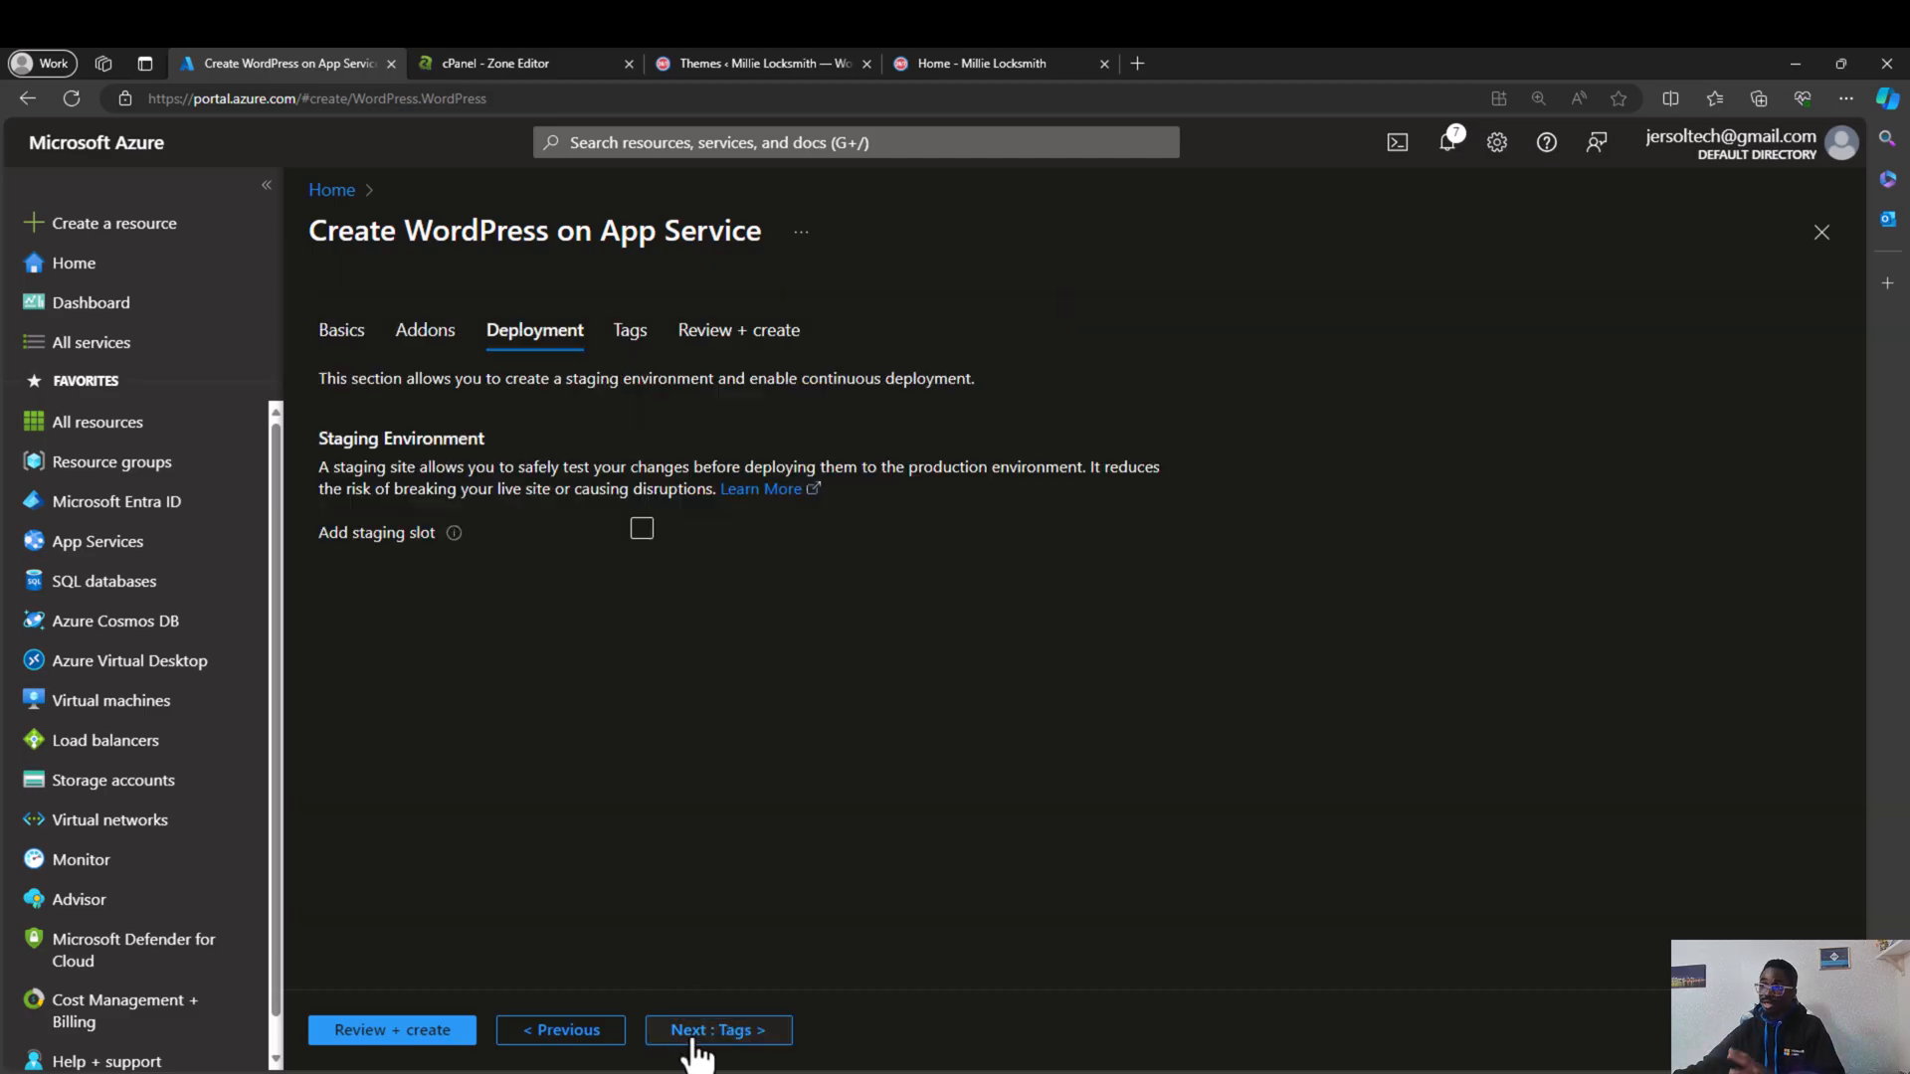
pyautogui.click(690, 1035)
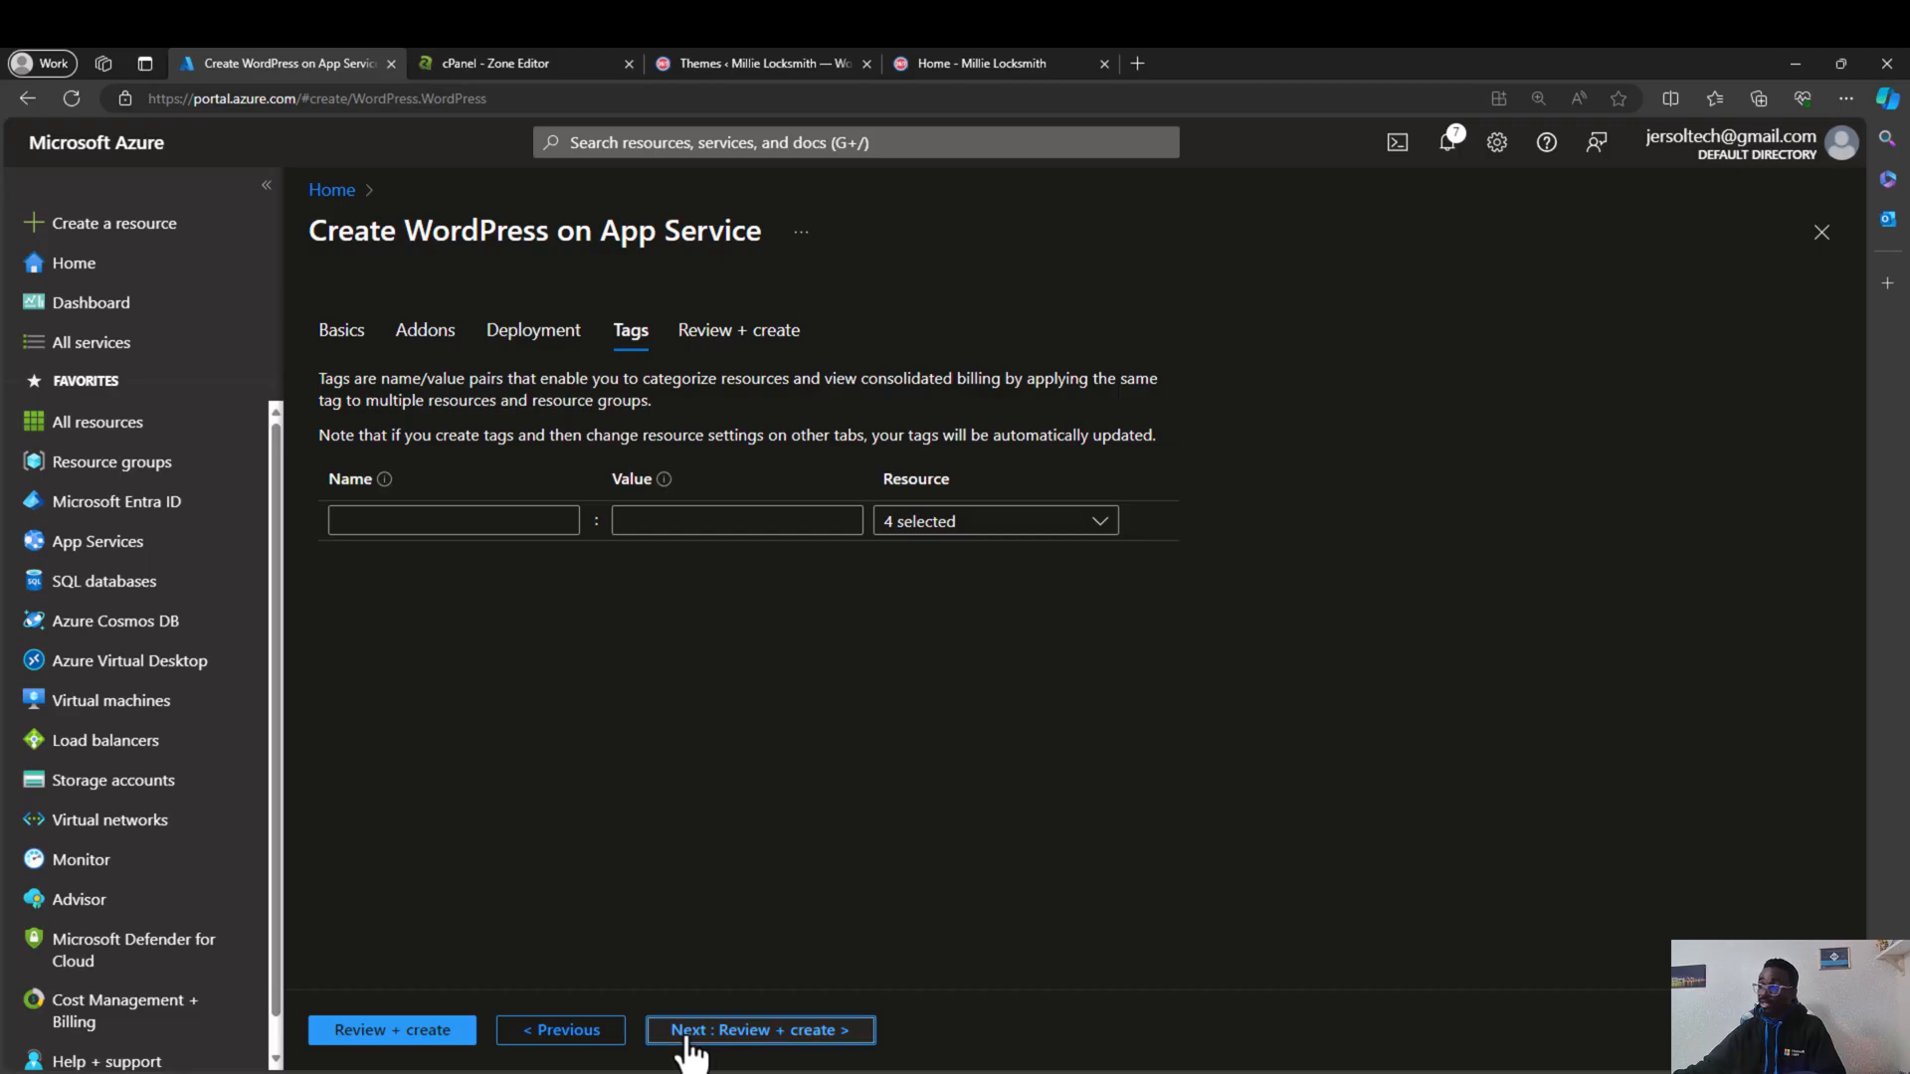
pyautogui.click(691, 1032)
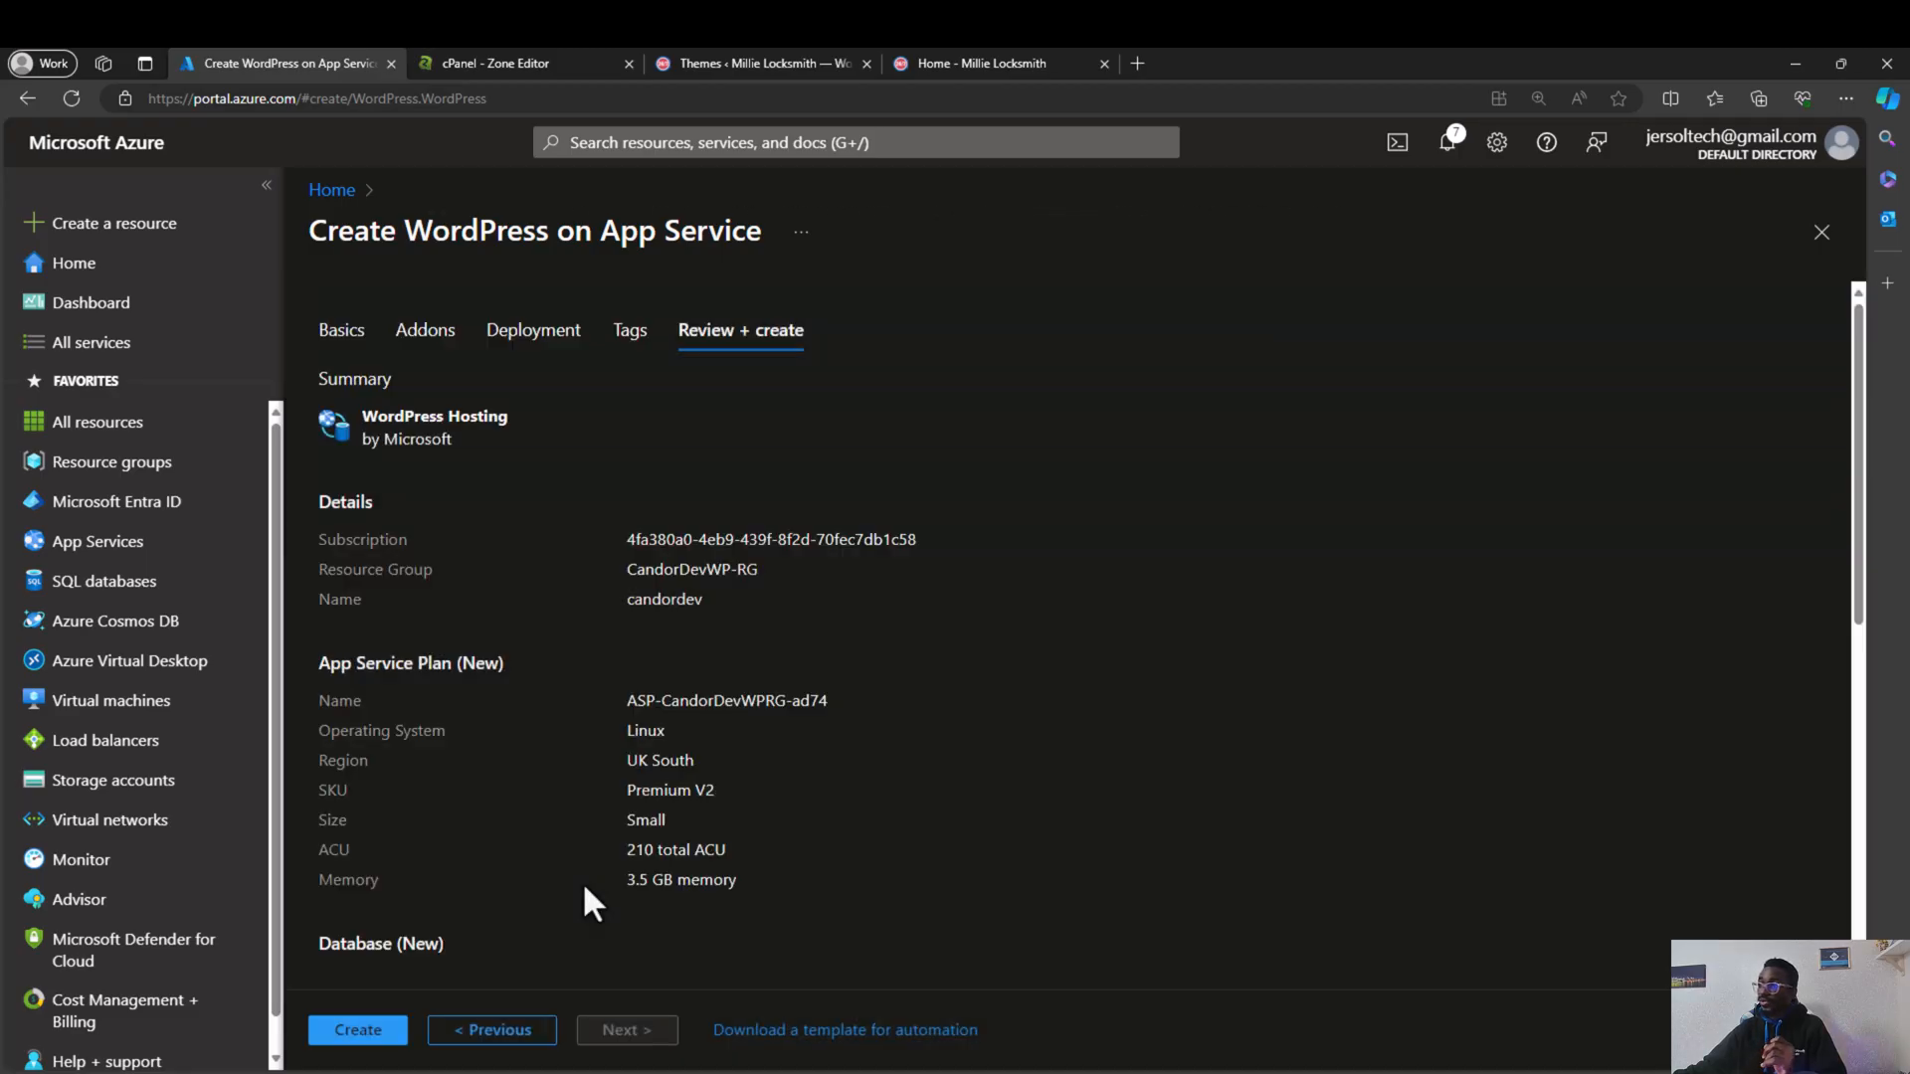
pyautogui.click(364, 1042)
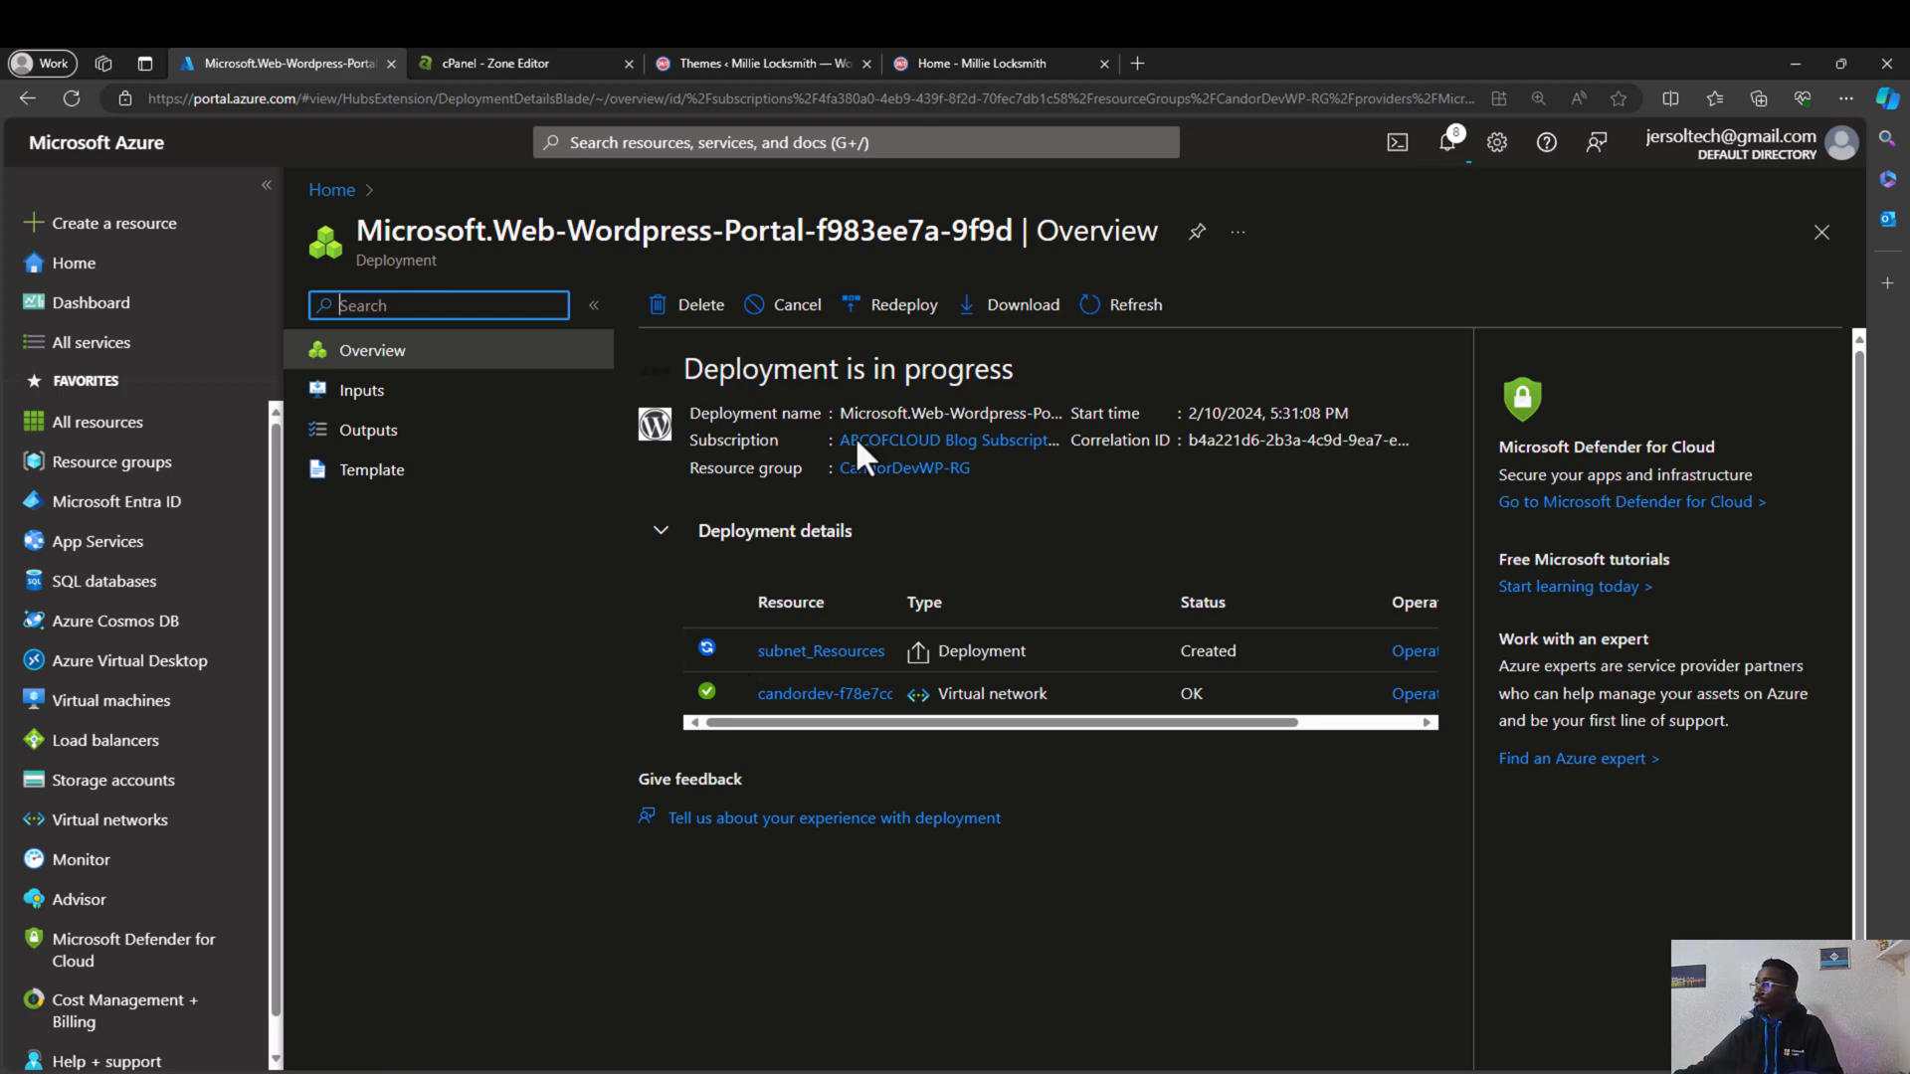
# Step: Check the live Millie Locksmith home page and examine the installed plugins in its WordPress admin
pyautogui.click(1011, 60)
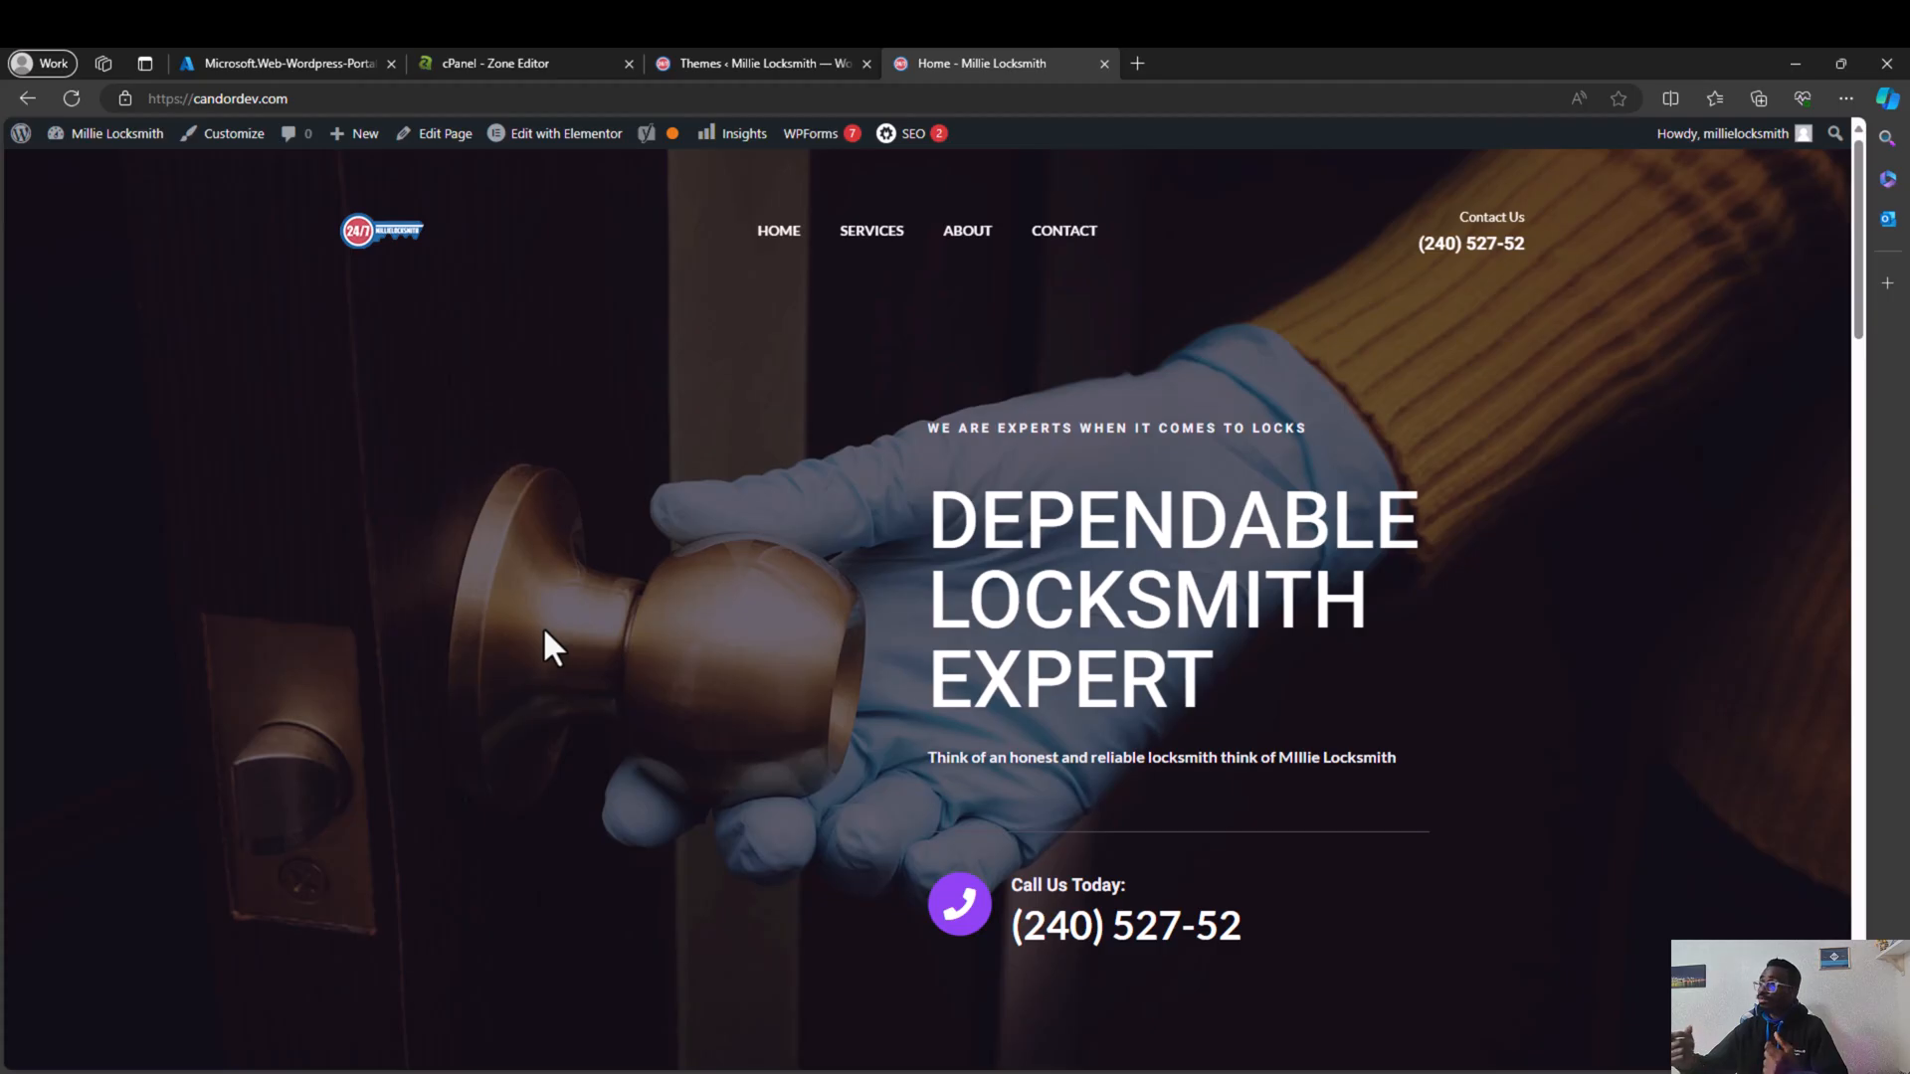
pyautogui.click(779, 63)
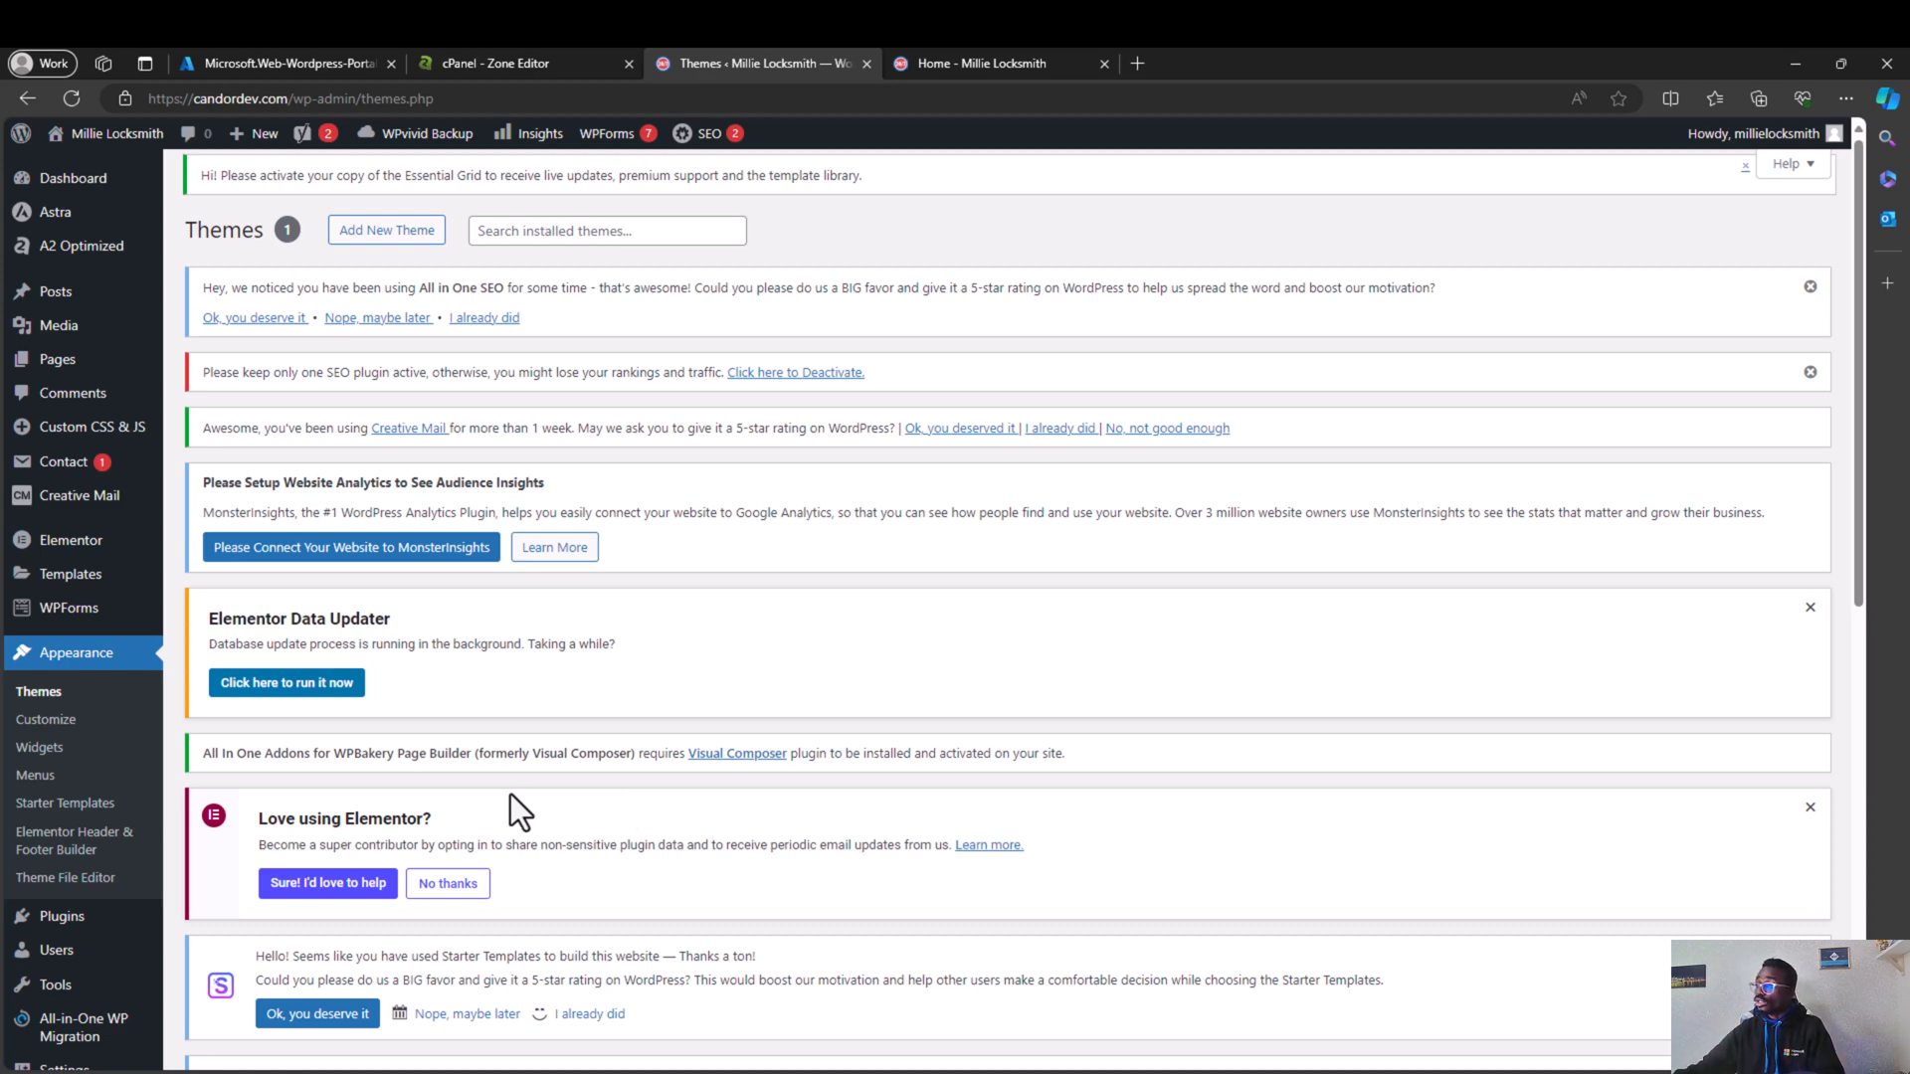
pyautogui.scroll(-3, 507, 762)
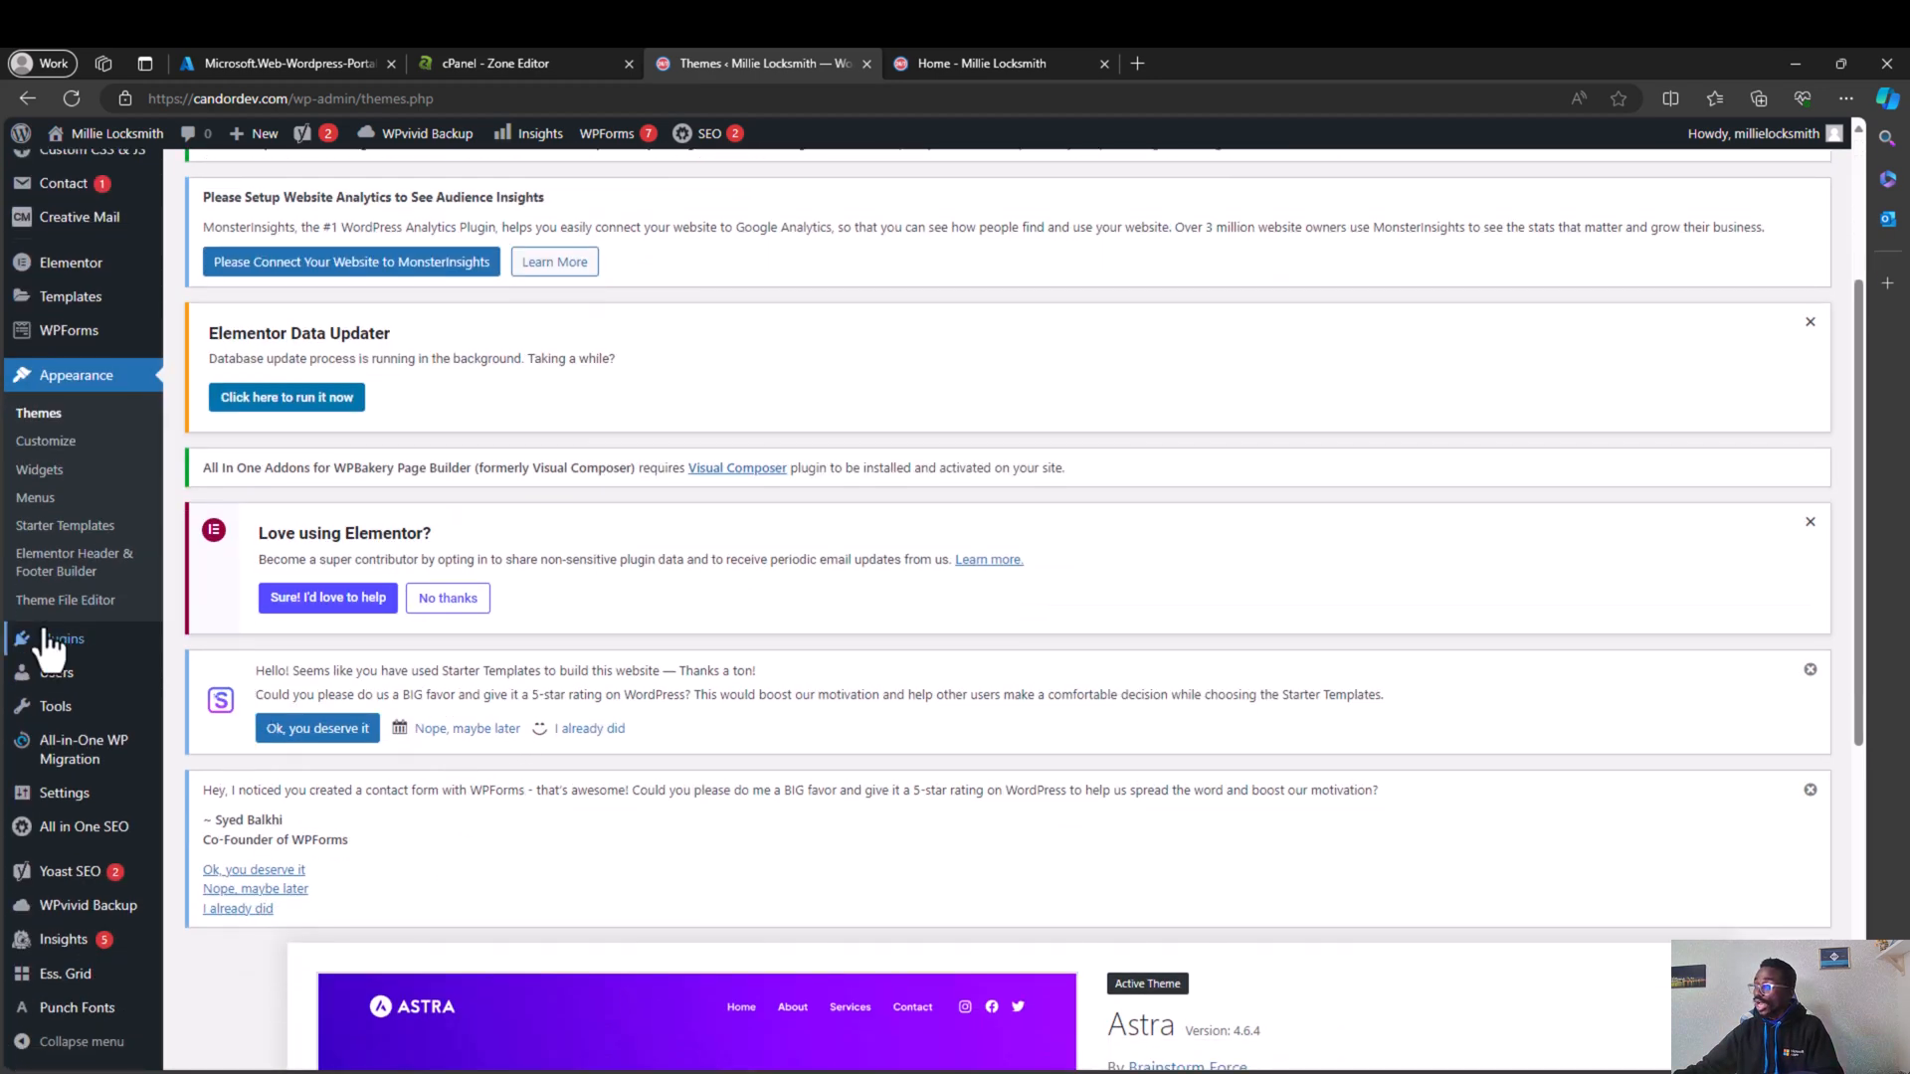
pyautogui.scroll(-1, 72, 920)
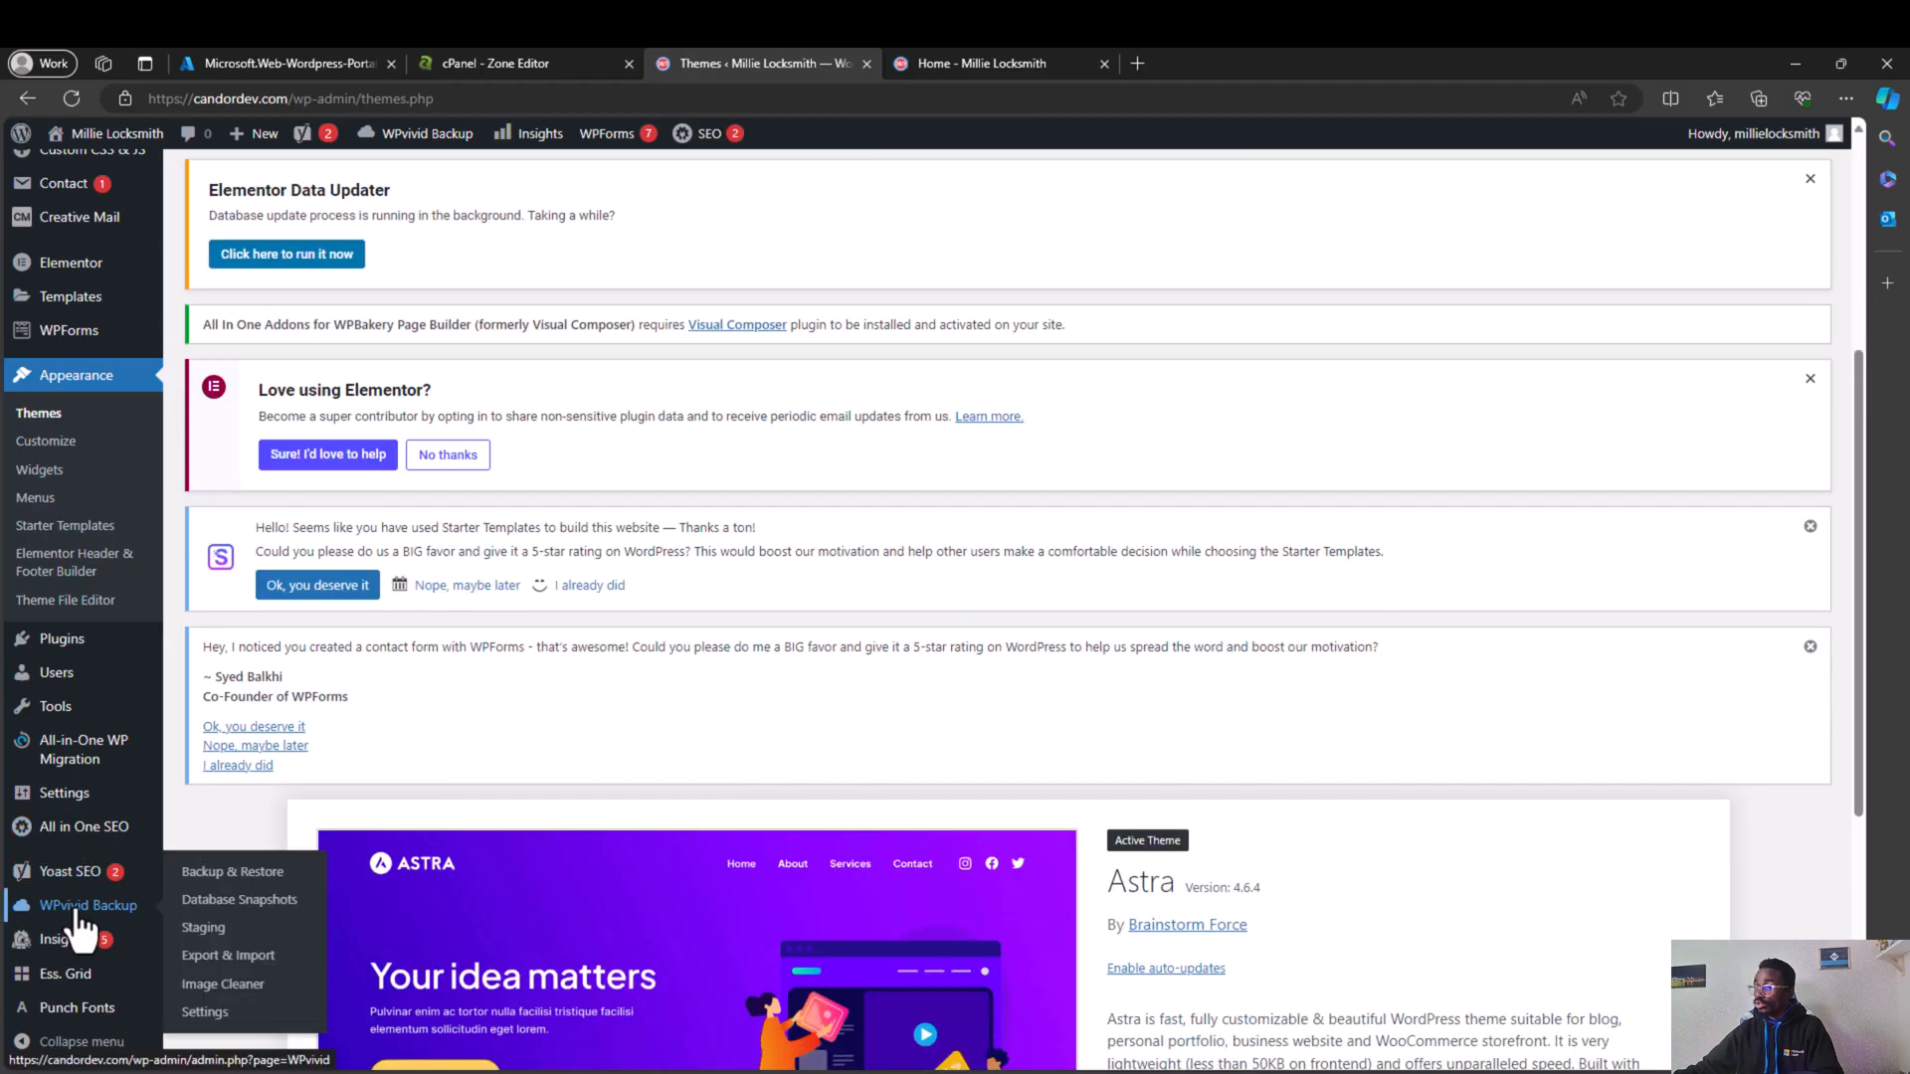
pyautogui.click(77, 652)
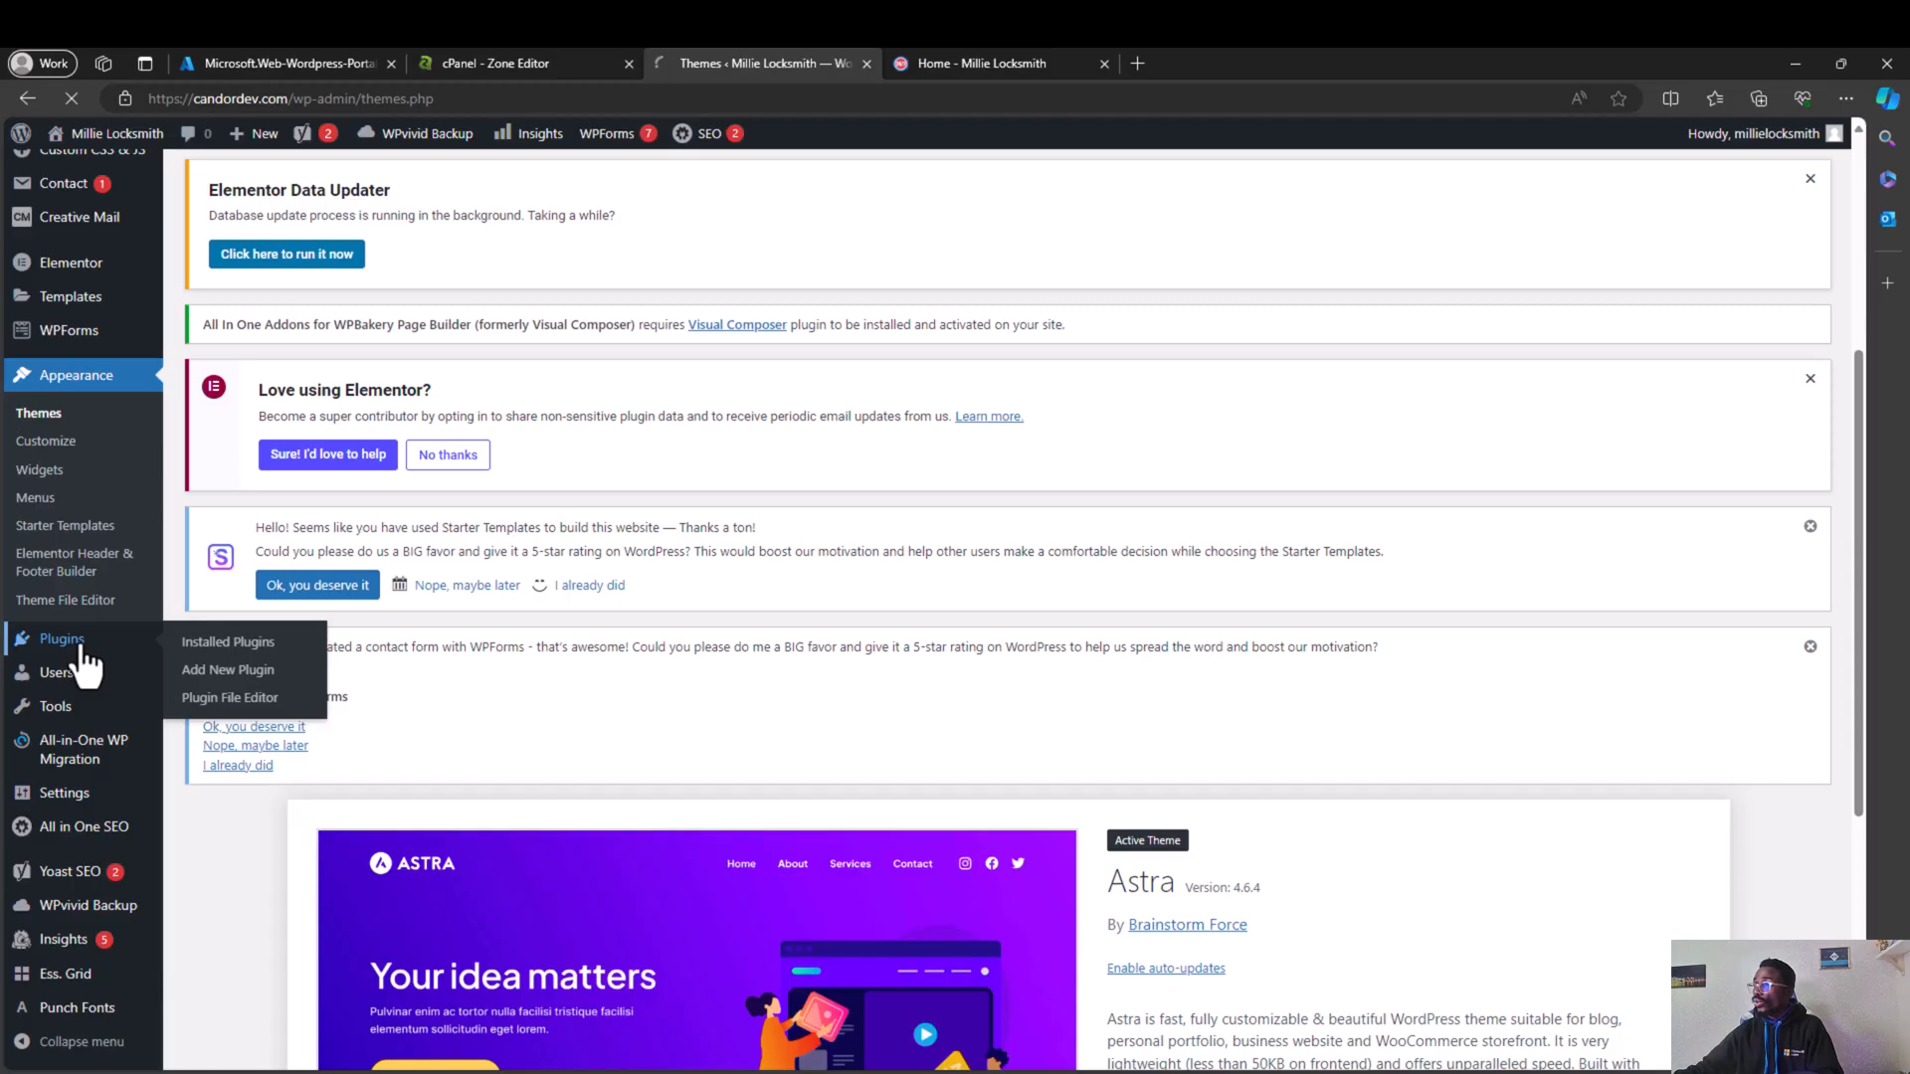
pyautogui.scroll(-15, 368, 696)
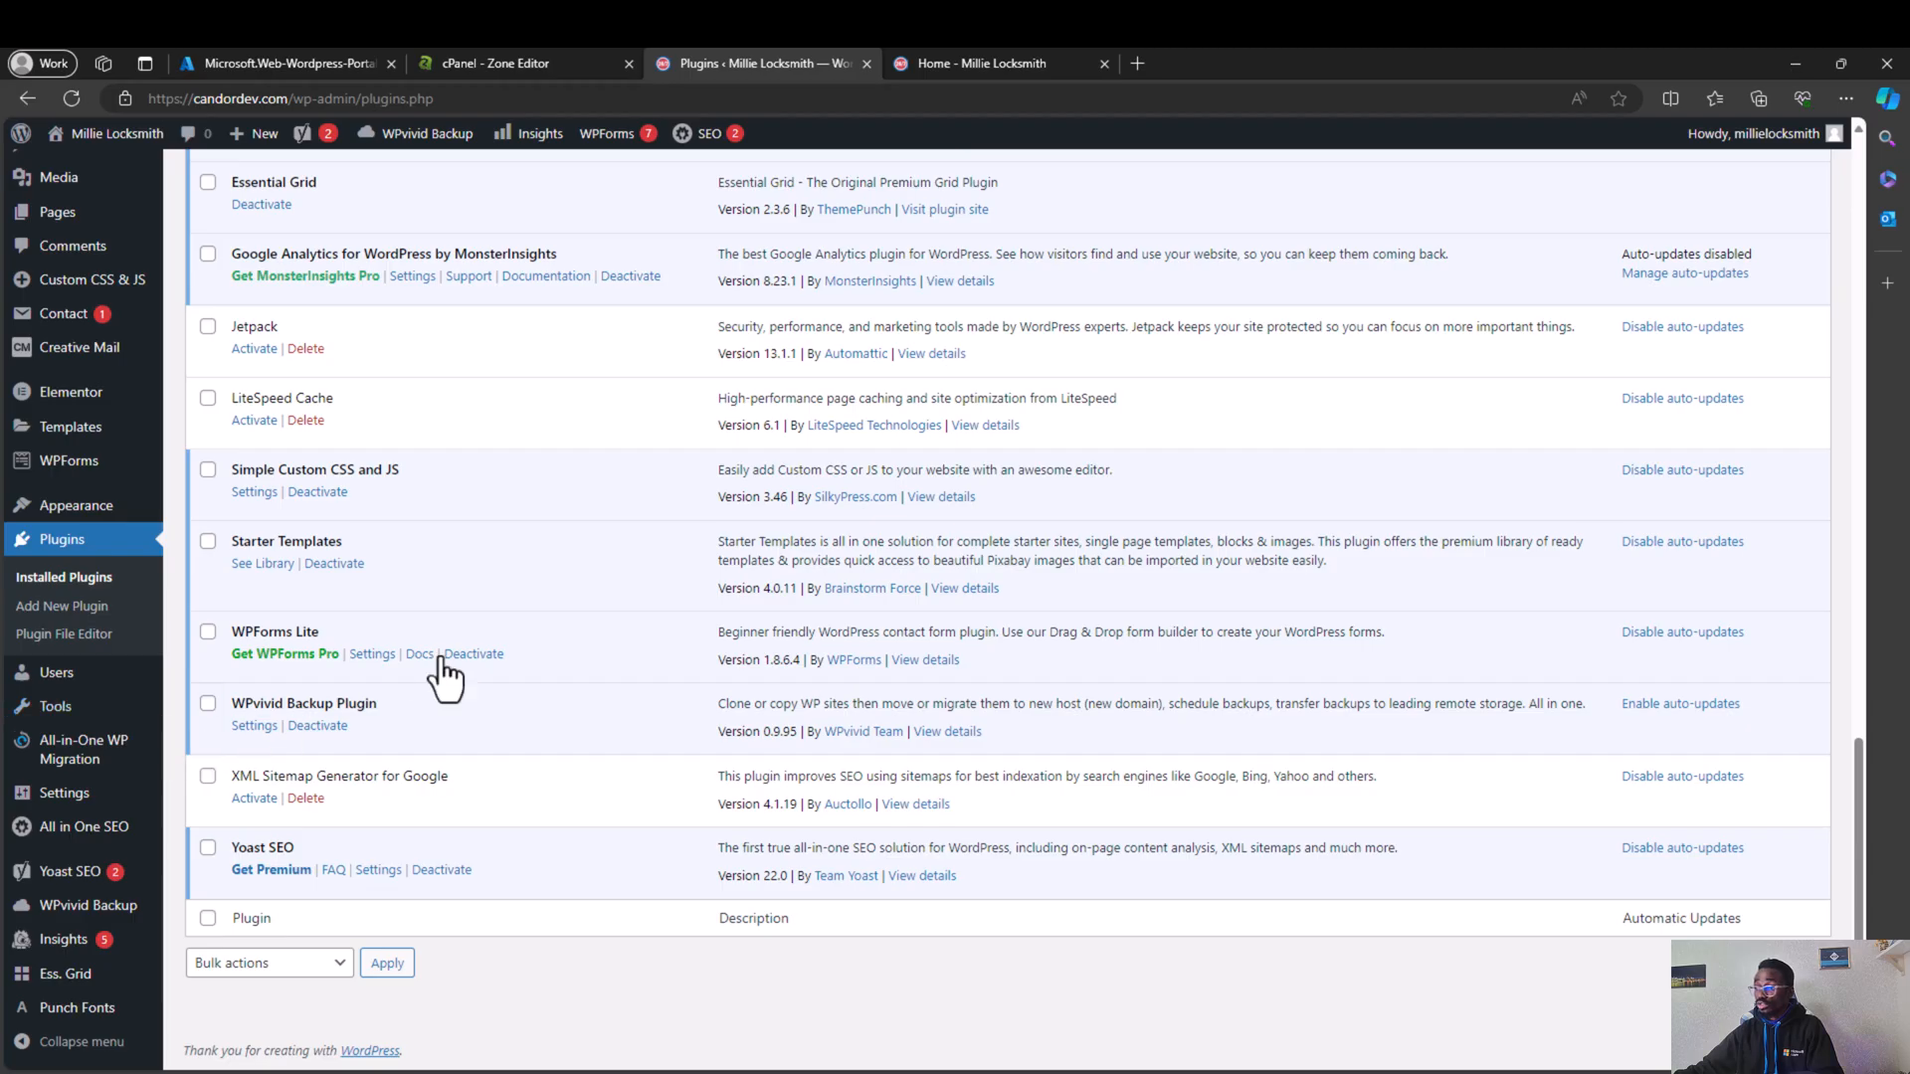
# Step: Open WPvivid Backup on the existing site and examine the site key field and transfer options under Auto-Migration
pyautogui.click(86, 920)
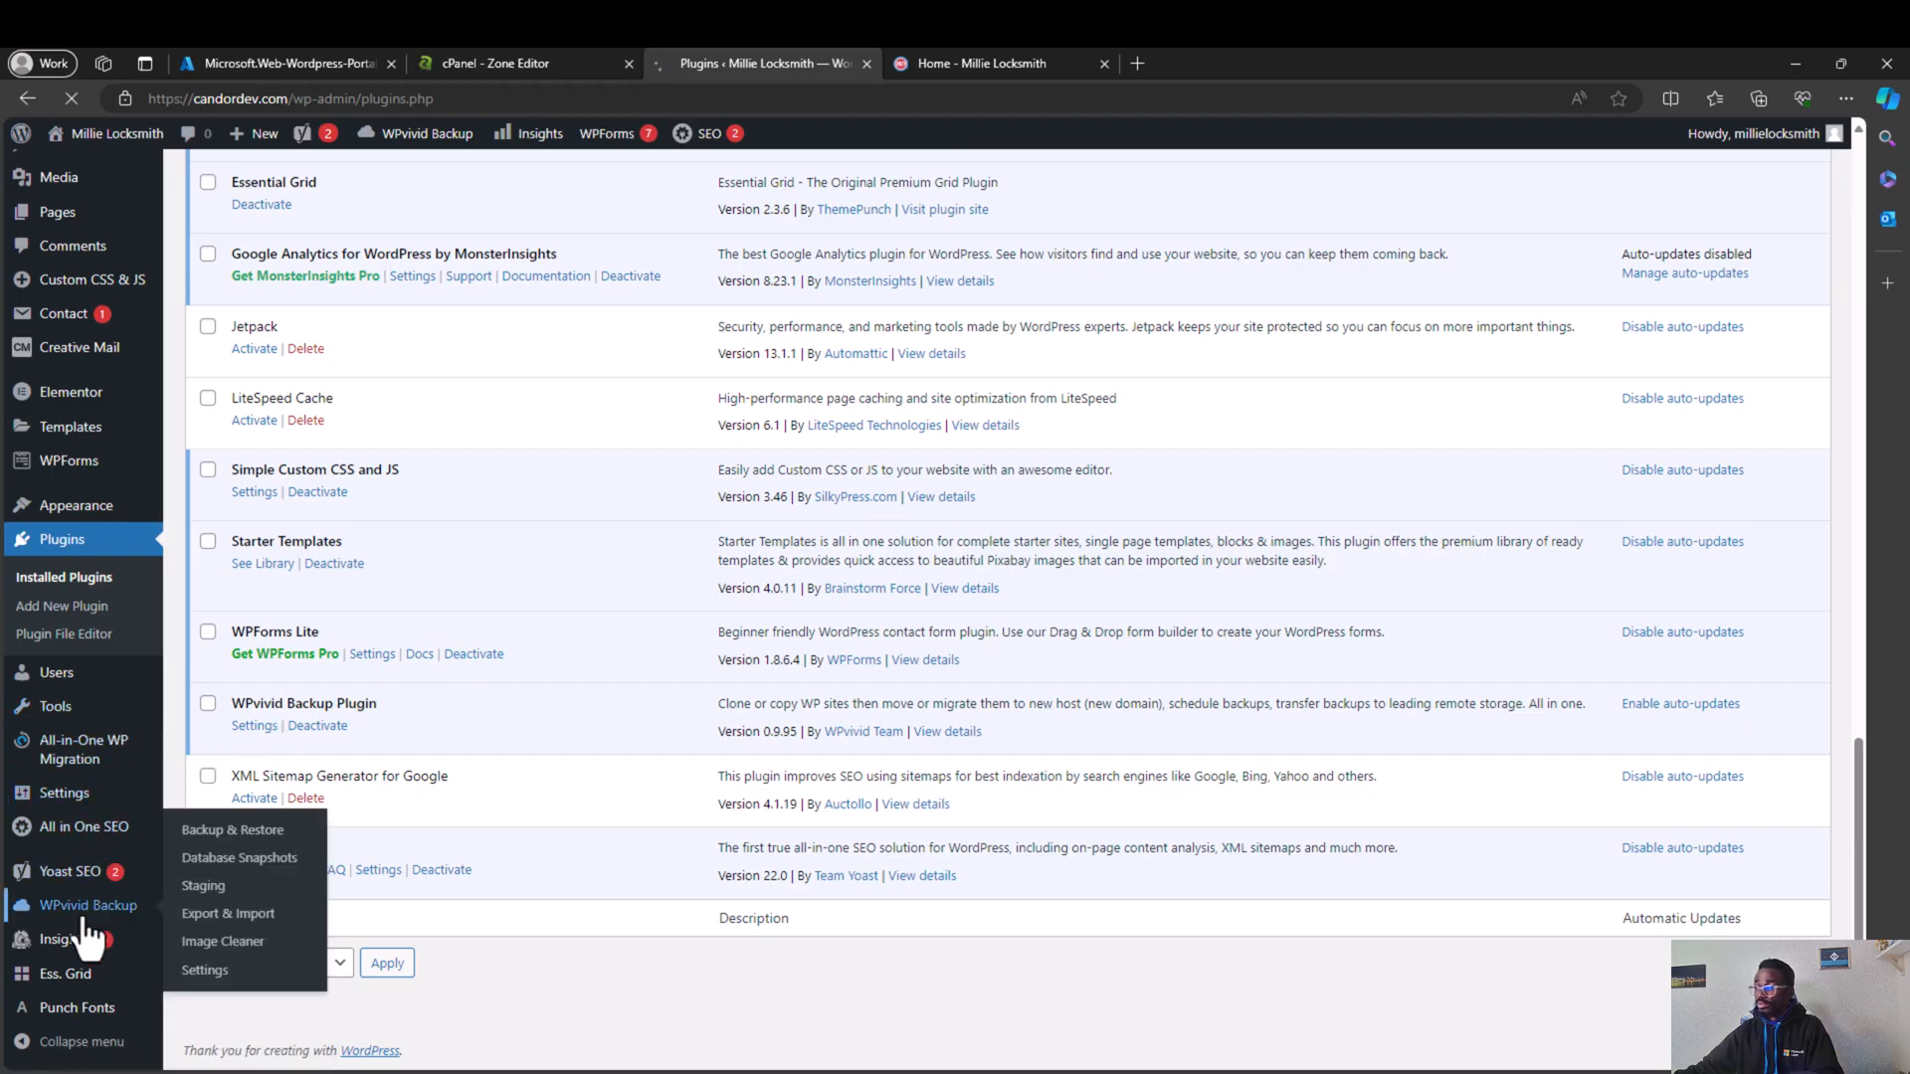
pyautogui.scroll(-3, 574, 817)
pyautogui.scroll(-4, 574, 818)
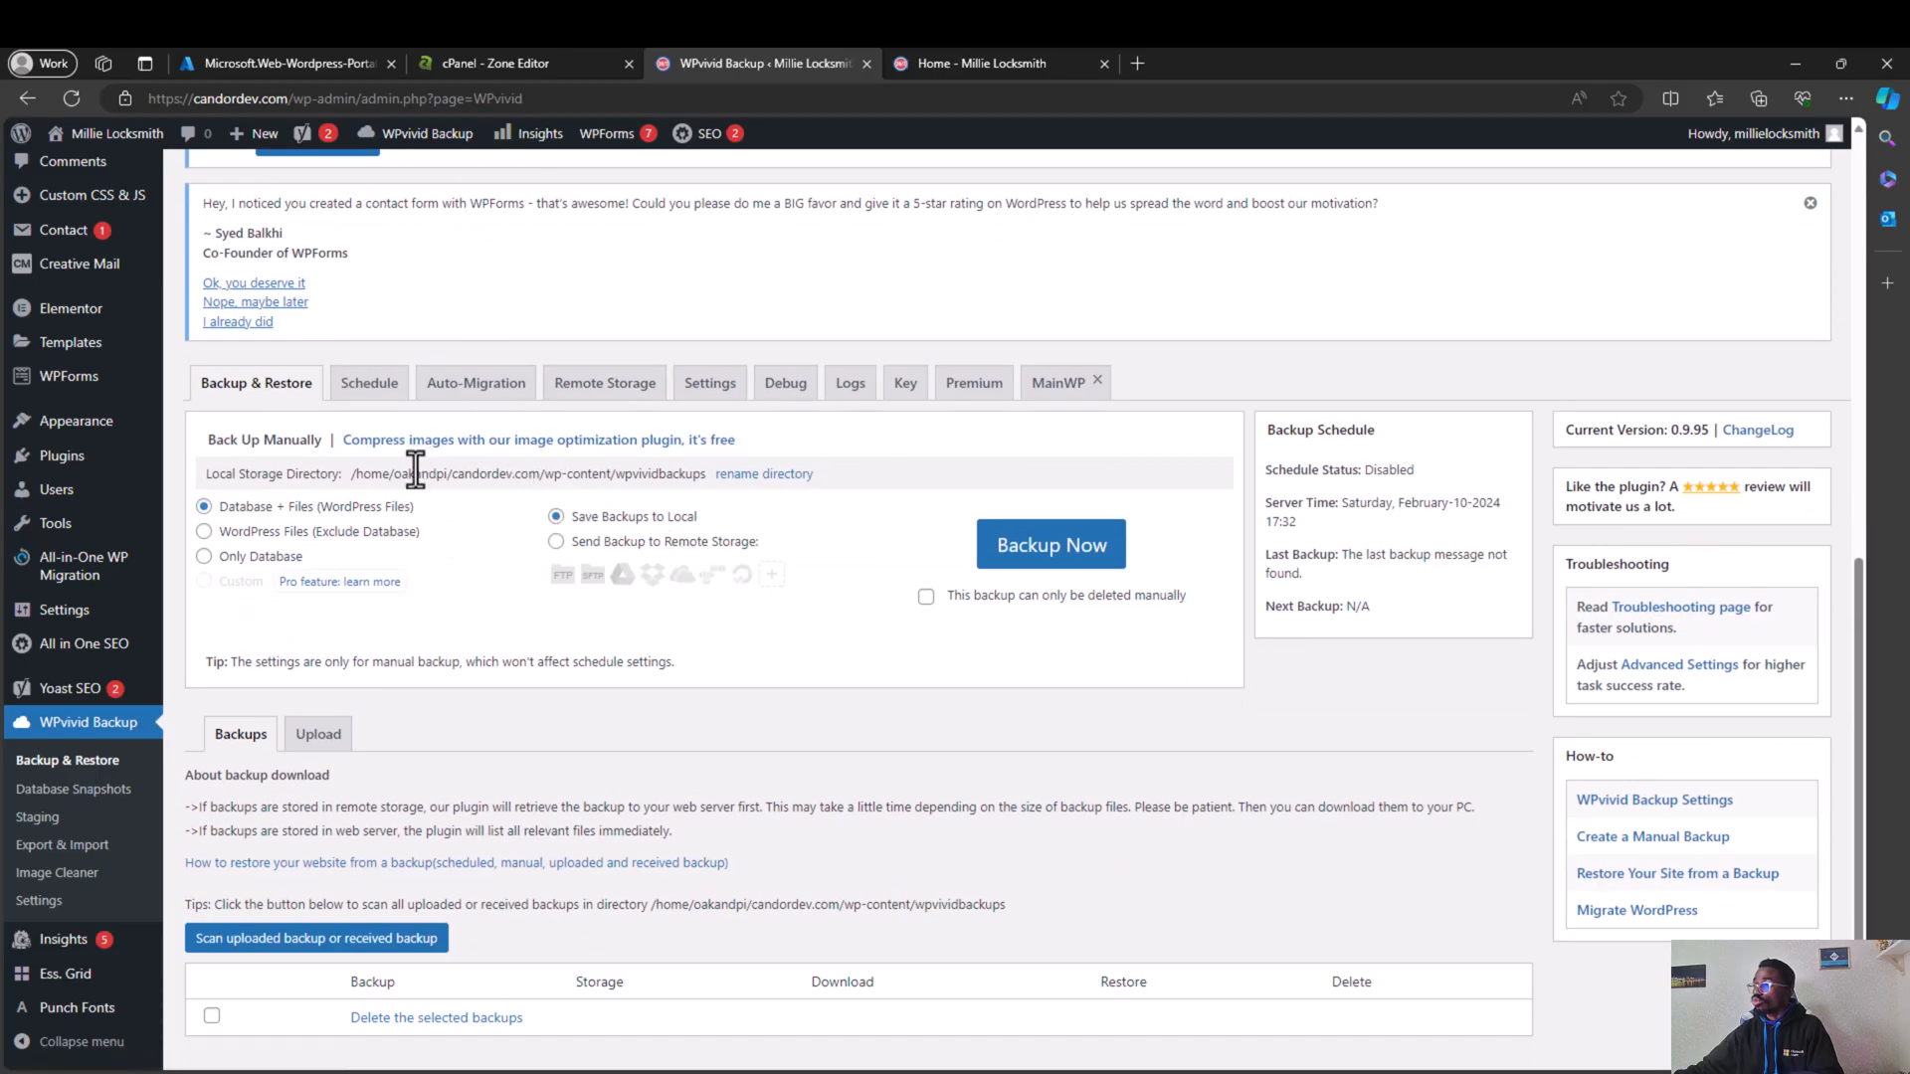
pyautogui.click(431, 390)
pyautogui.scroll(-10, 460, 392)
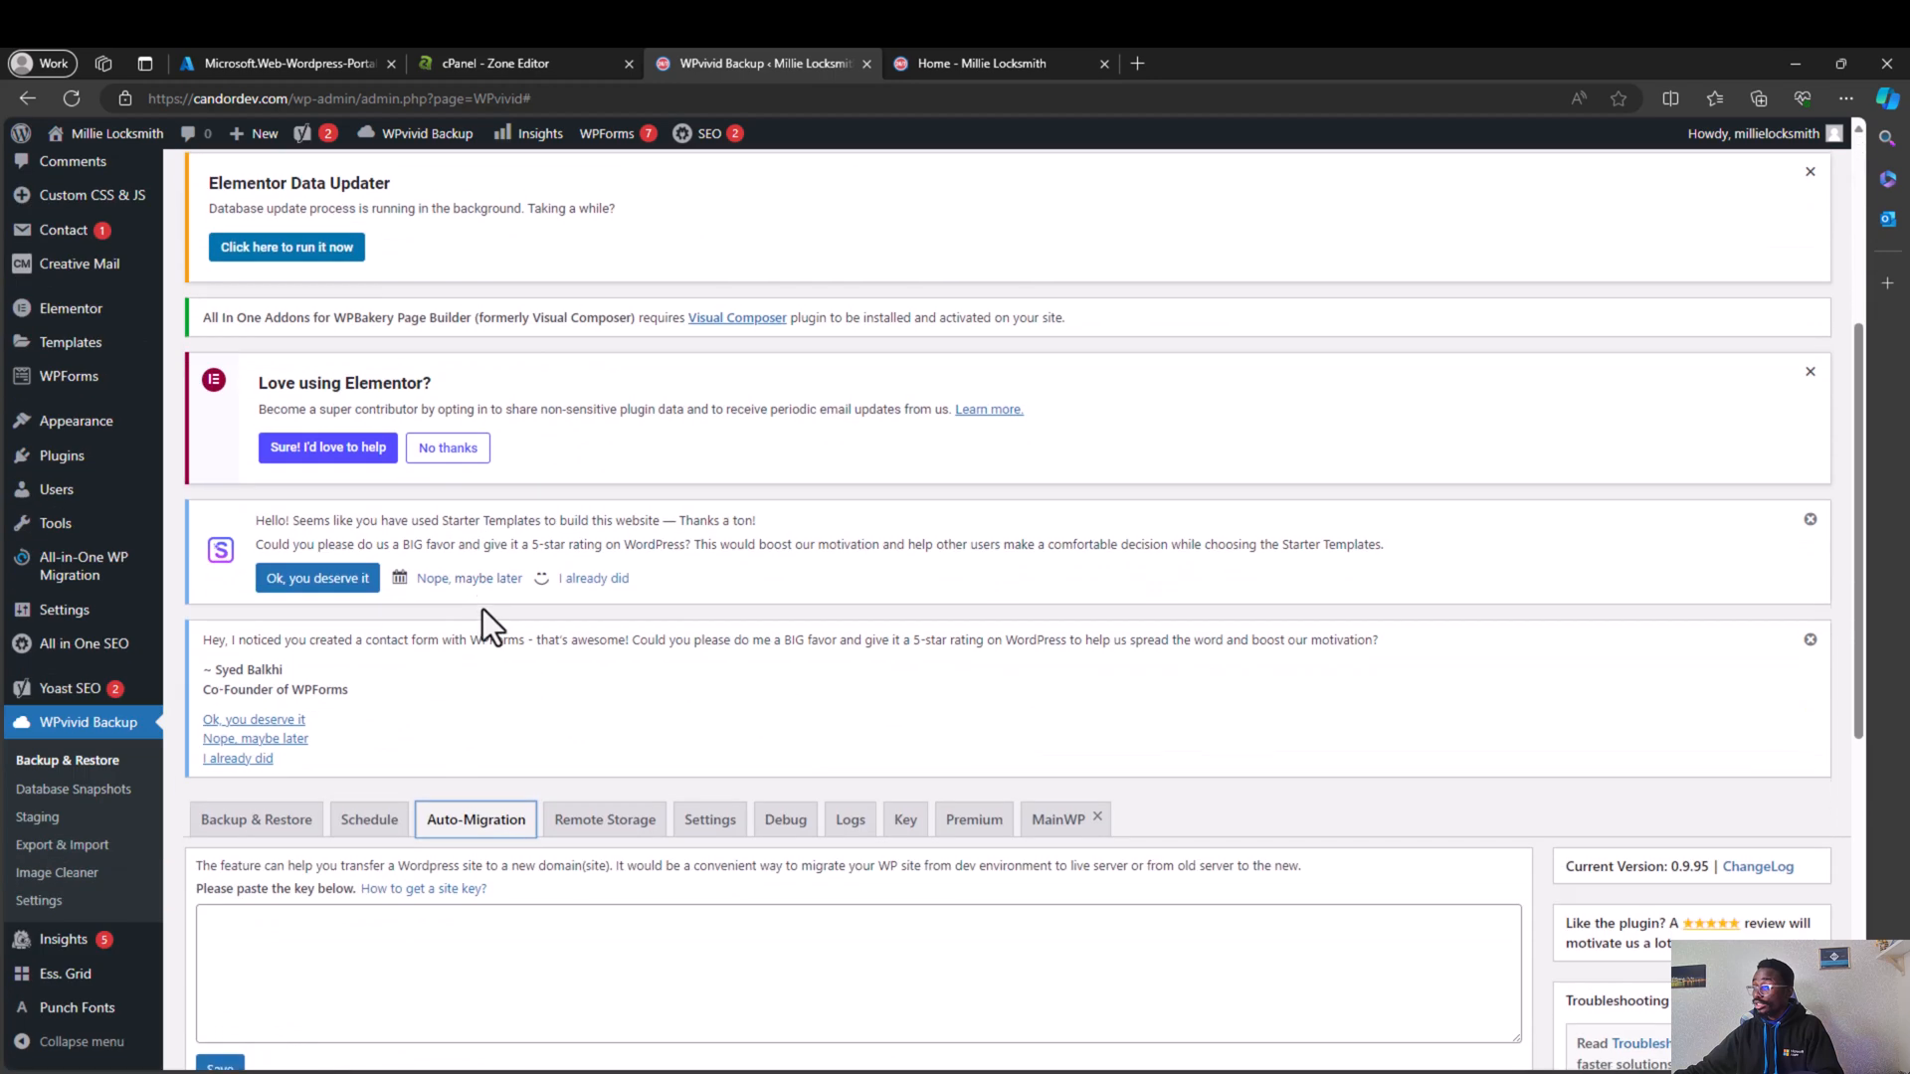
pyautogui.scroll(3, 529, 577)
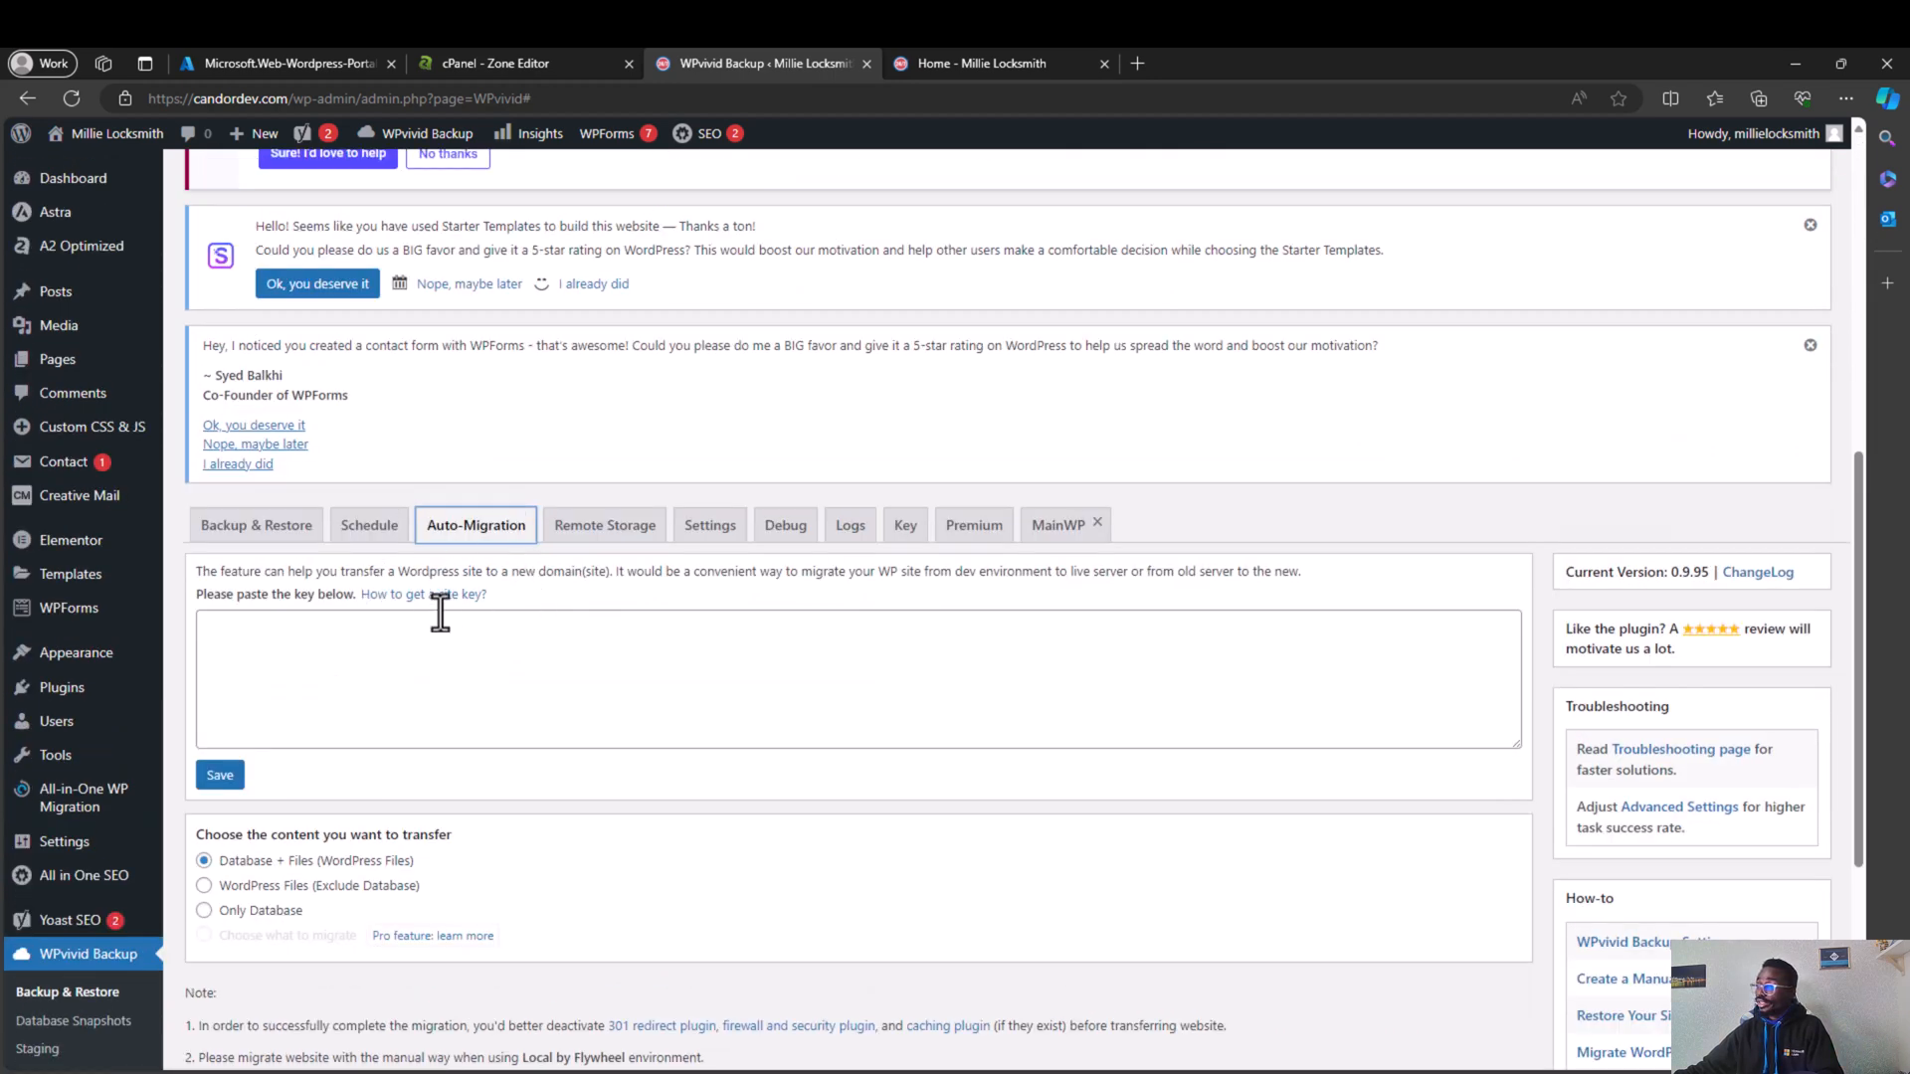
pyautogui.click(450, 646)
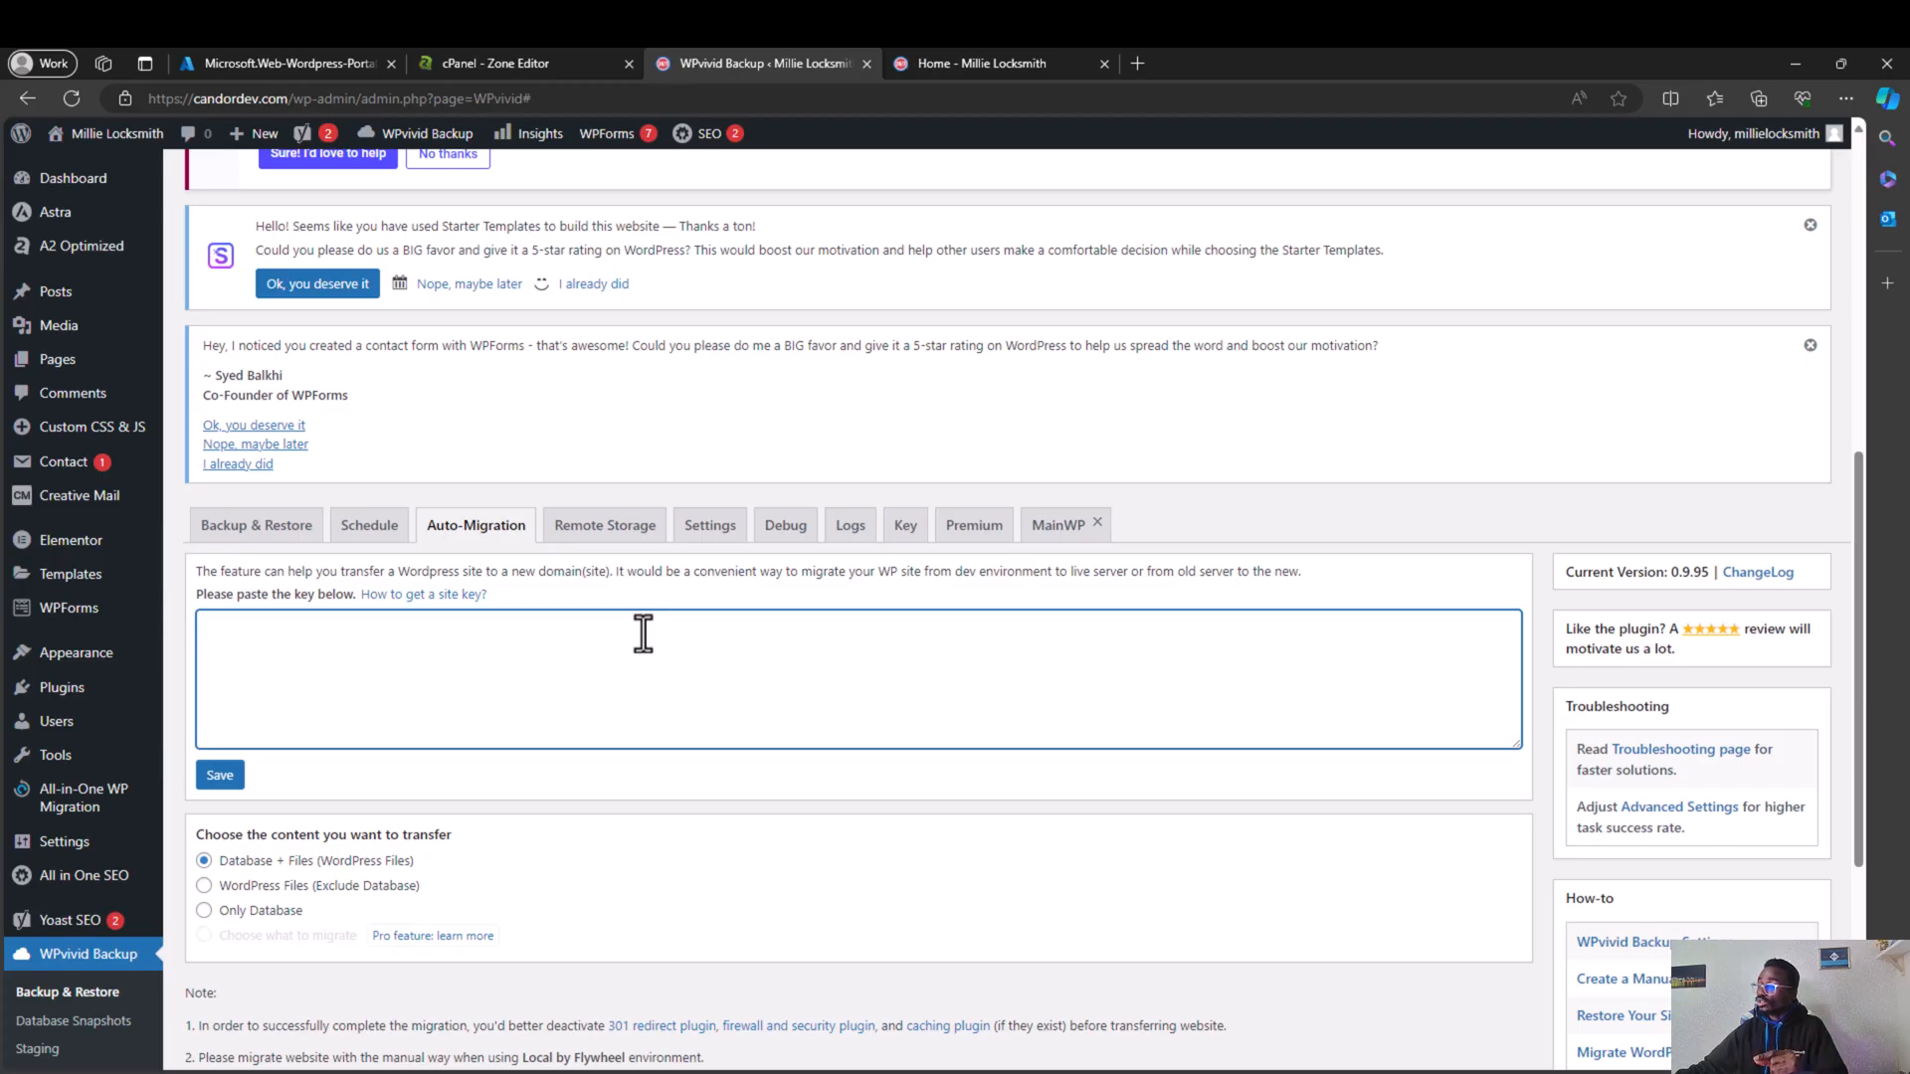
# Step: Look at WPvivid's key generation settings and return to Auto-Migration
pyautogui.click(898, 532)
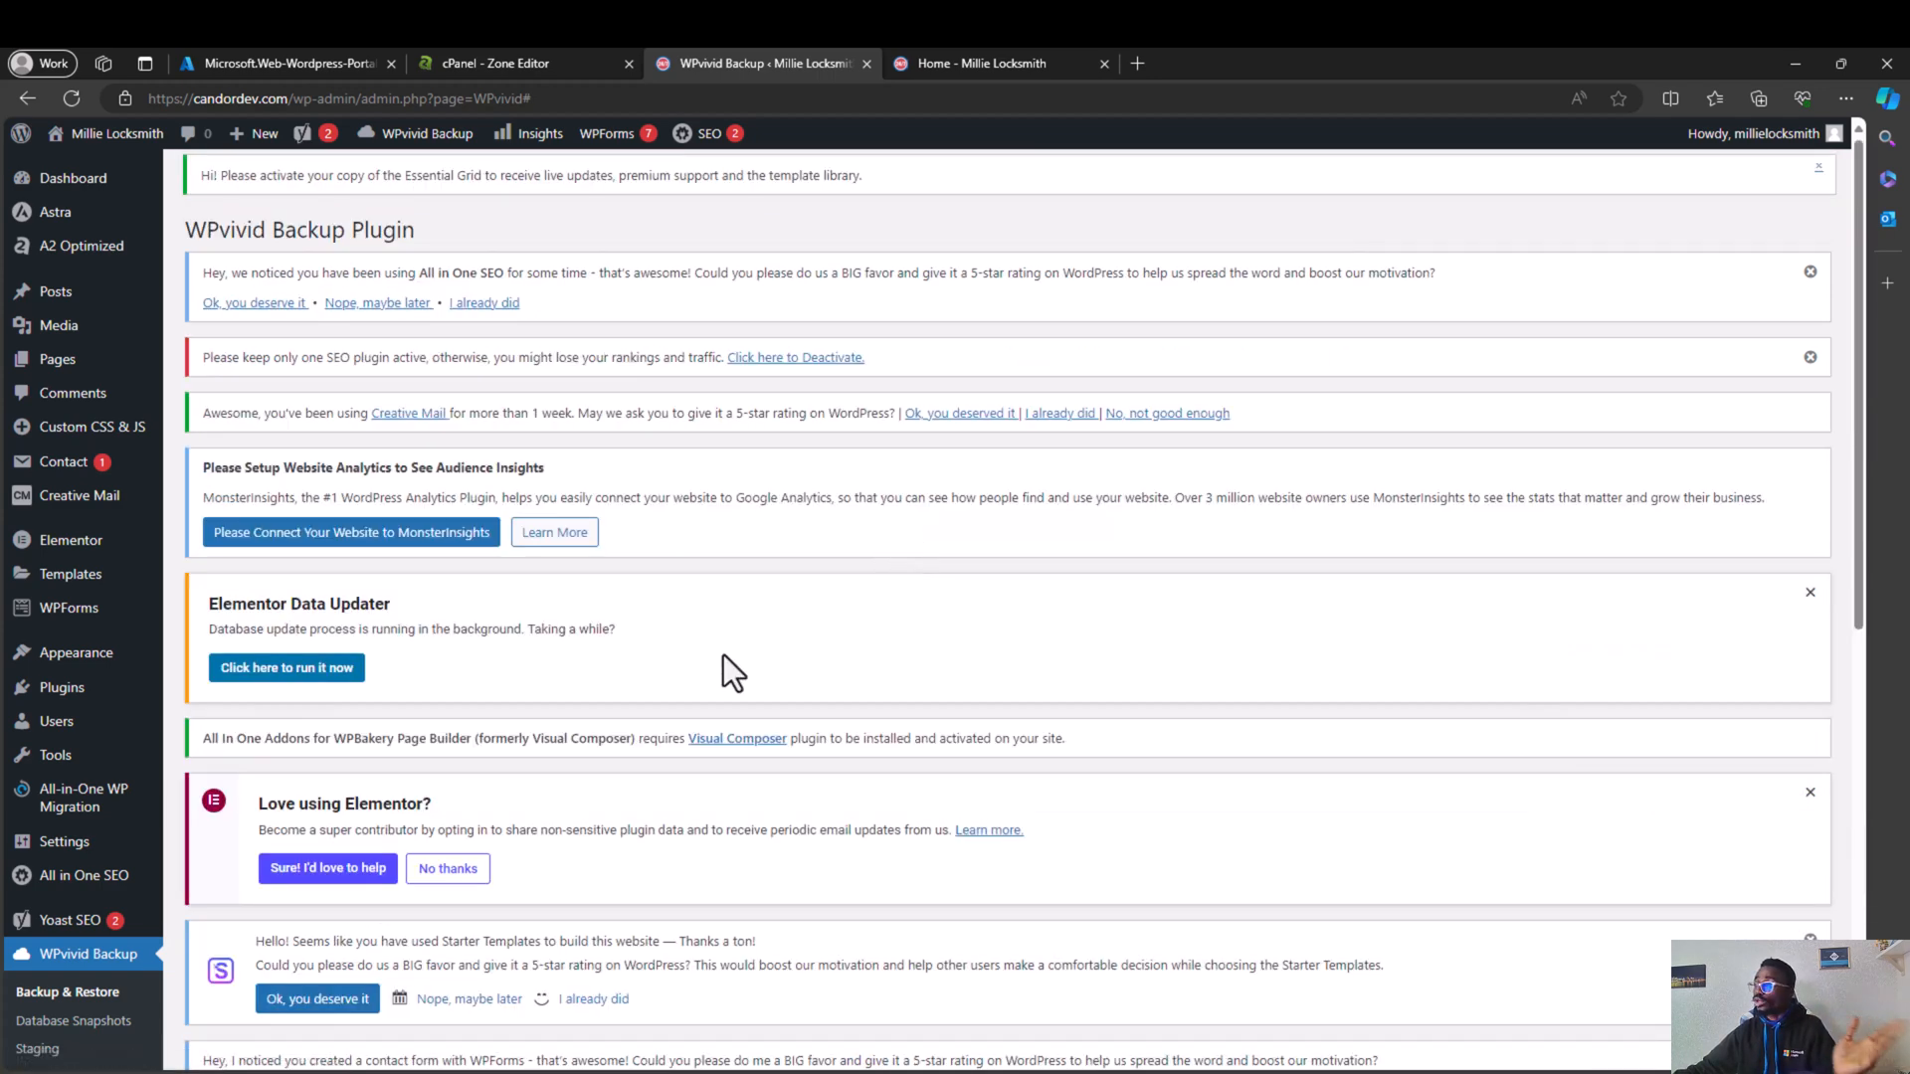
pyautogui.scroll(-7, 724, 654)
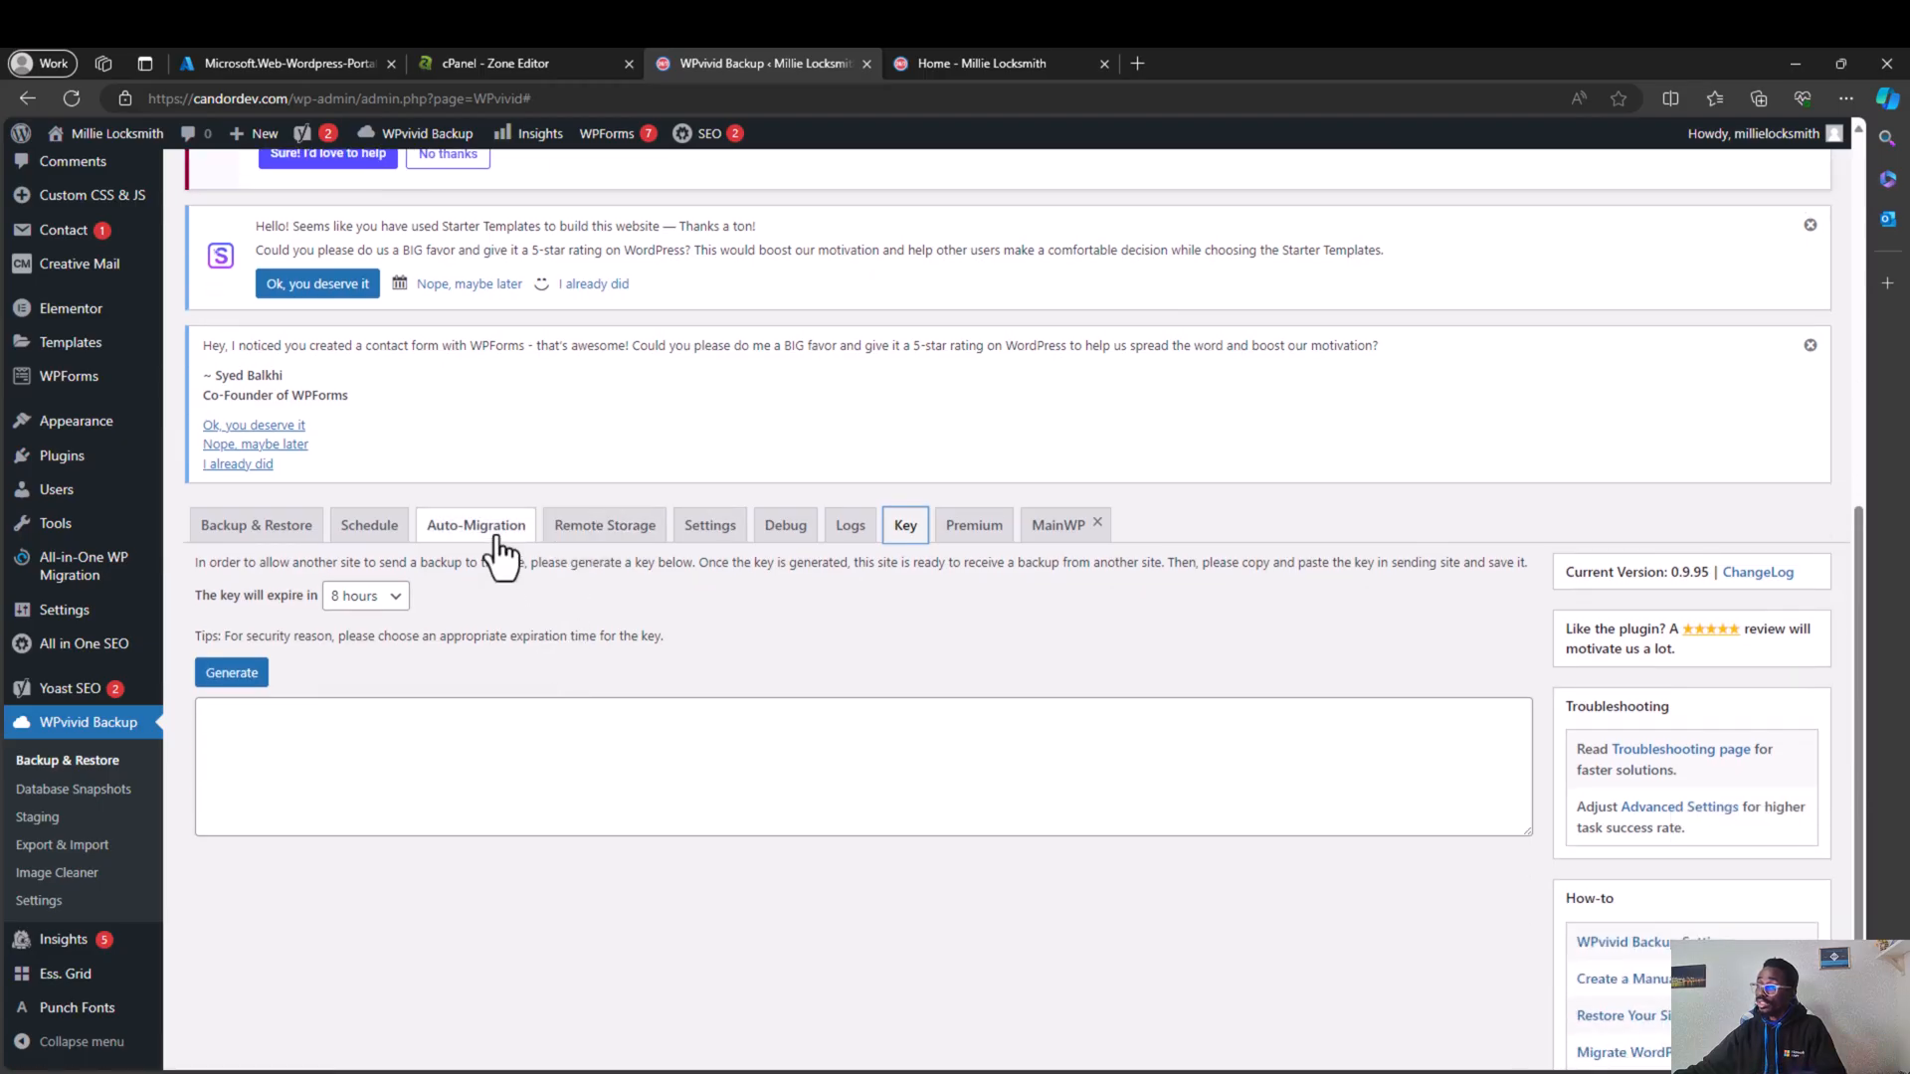
pyautogui.click(498, 542)
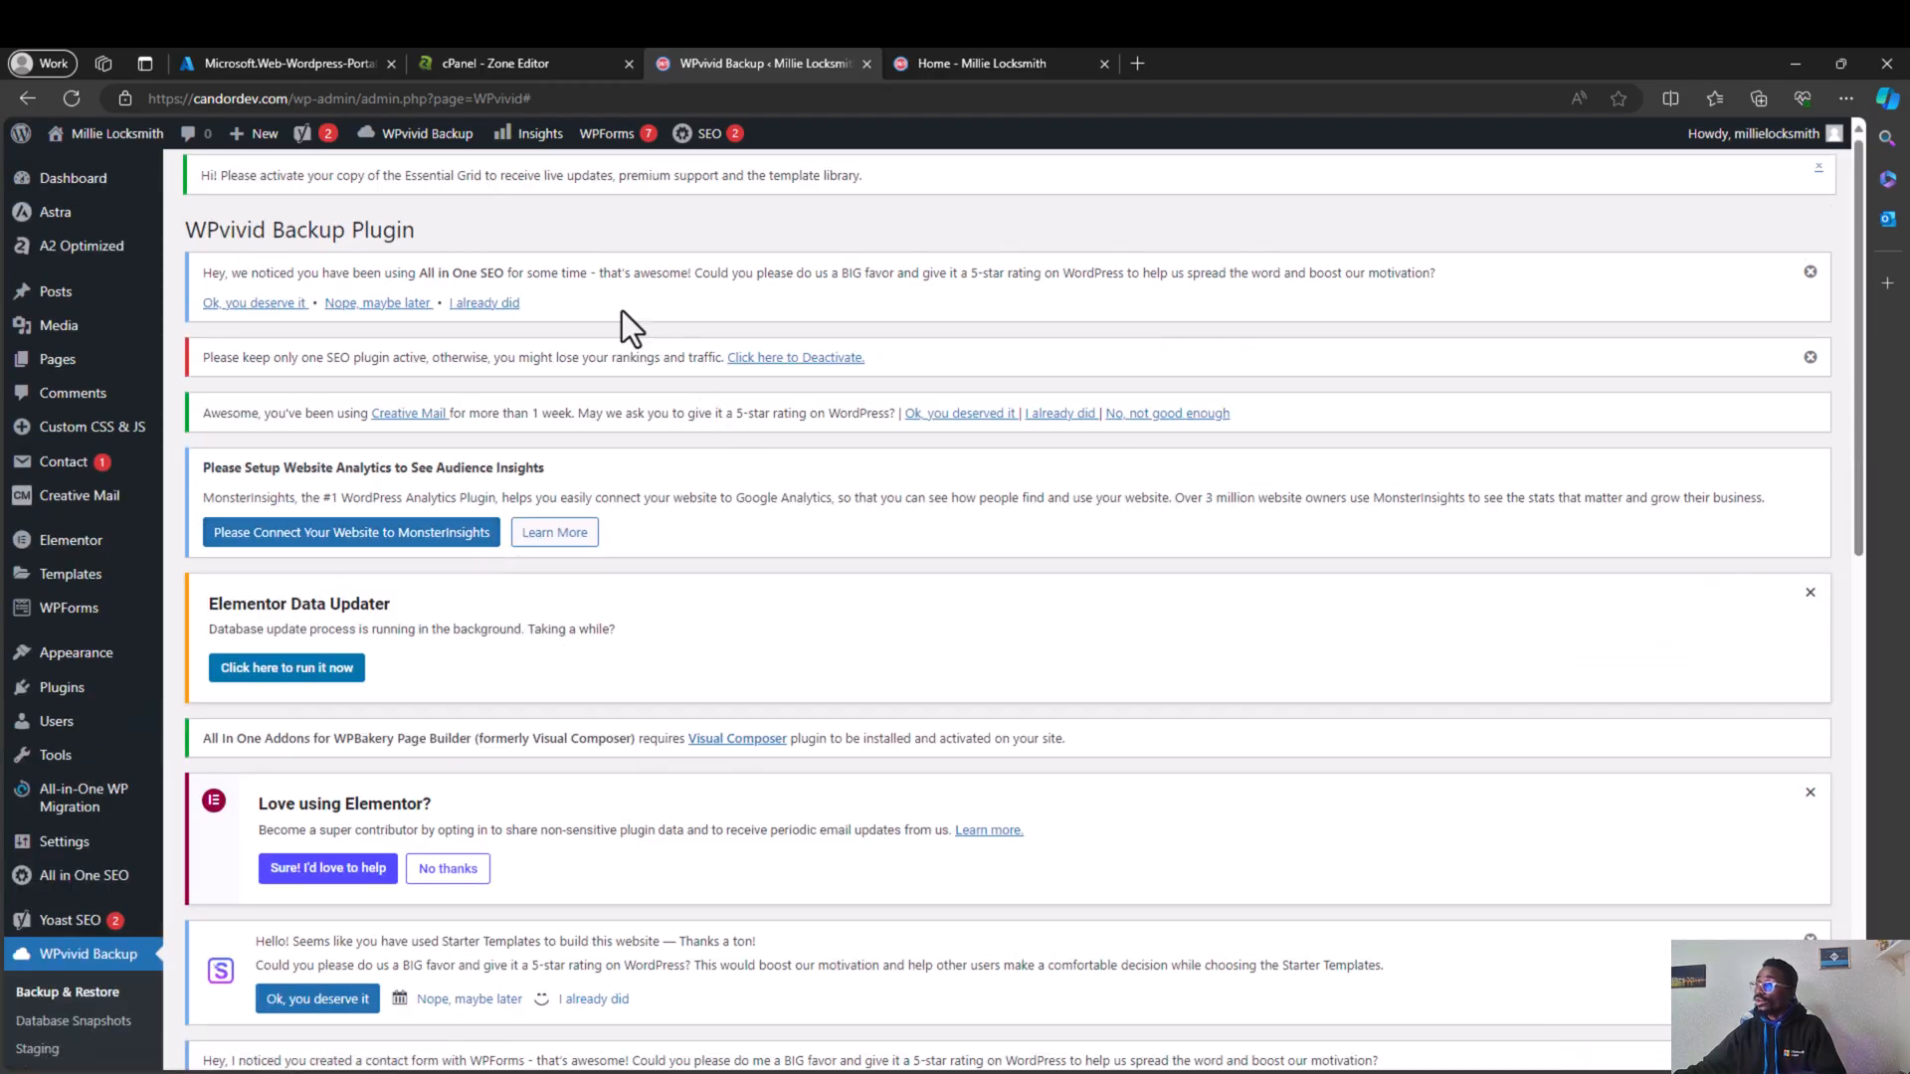
# Step: Return to the Azure portal, go to the deployed candordev web app and open its App Service plan scale-up options
pyautogui.click(321, 62)
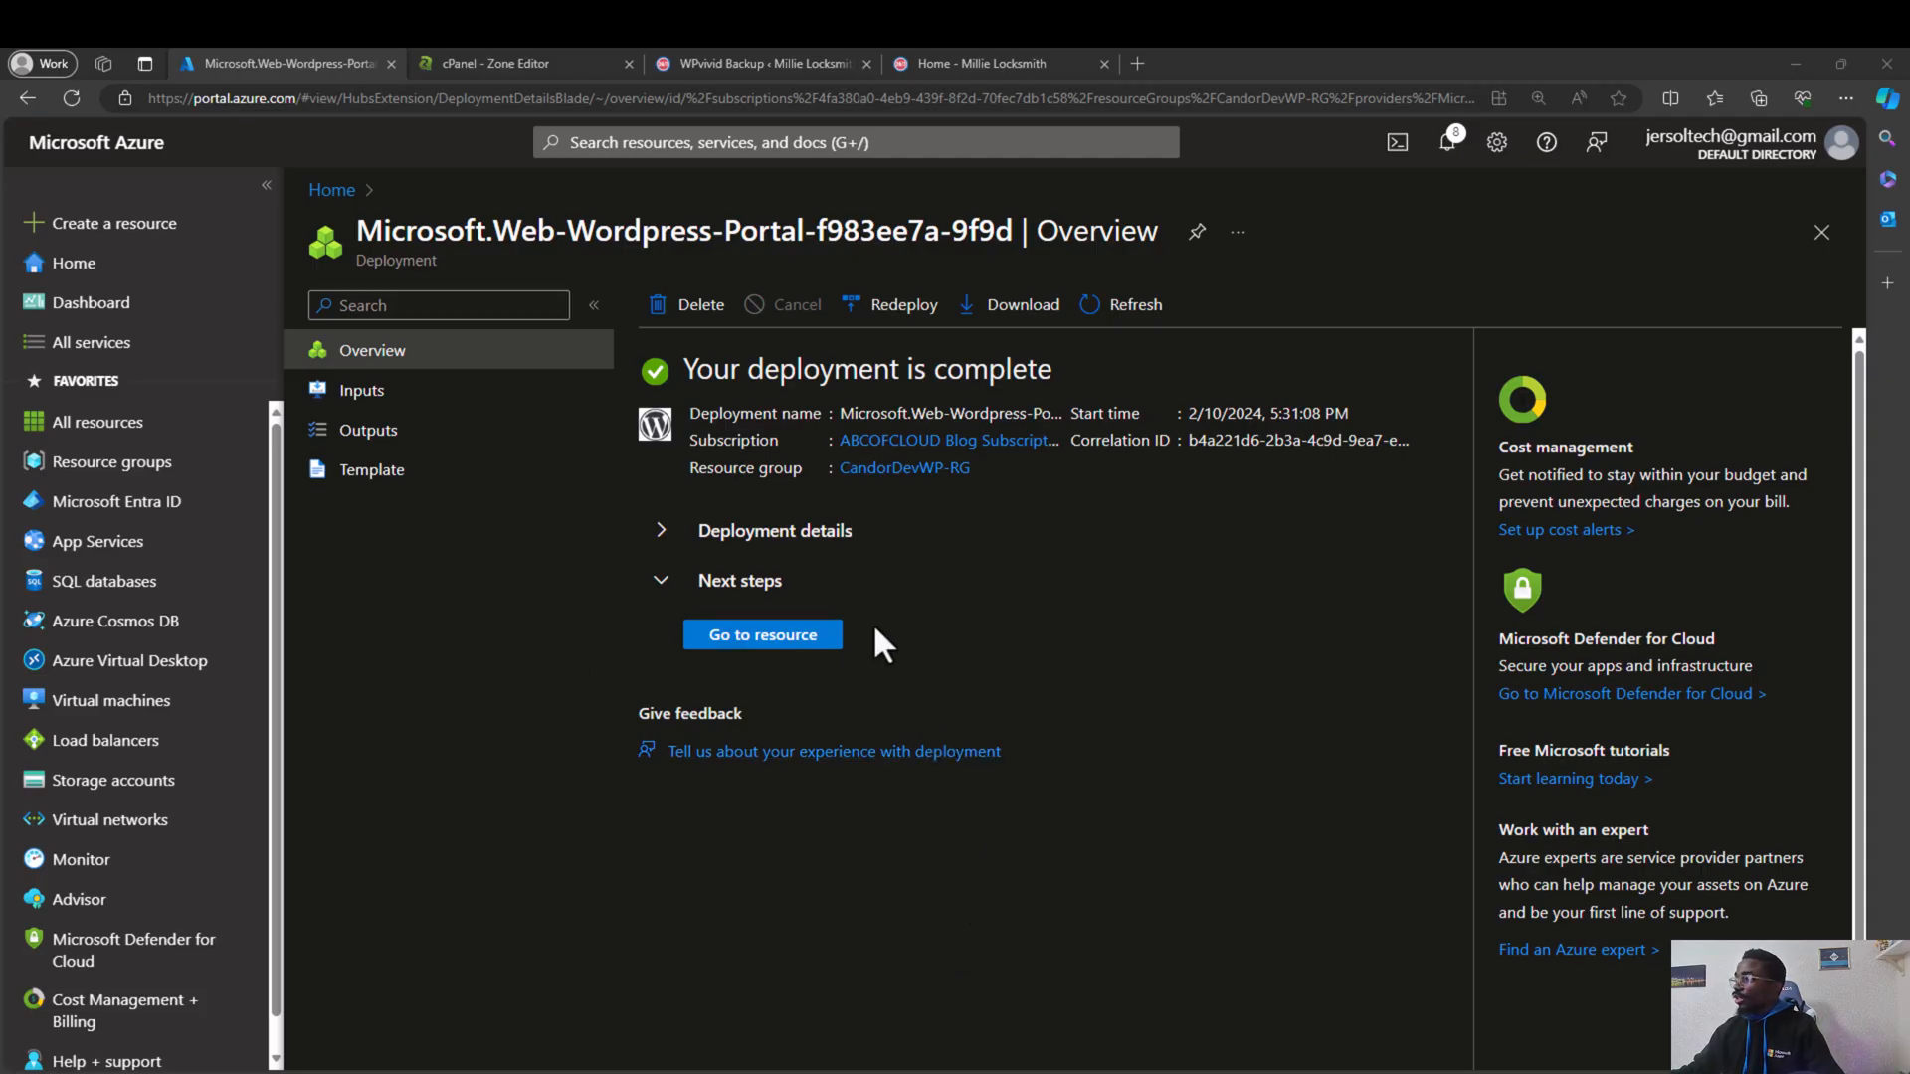
pyautogui.click(783, 645)
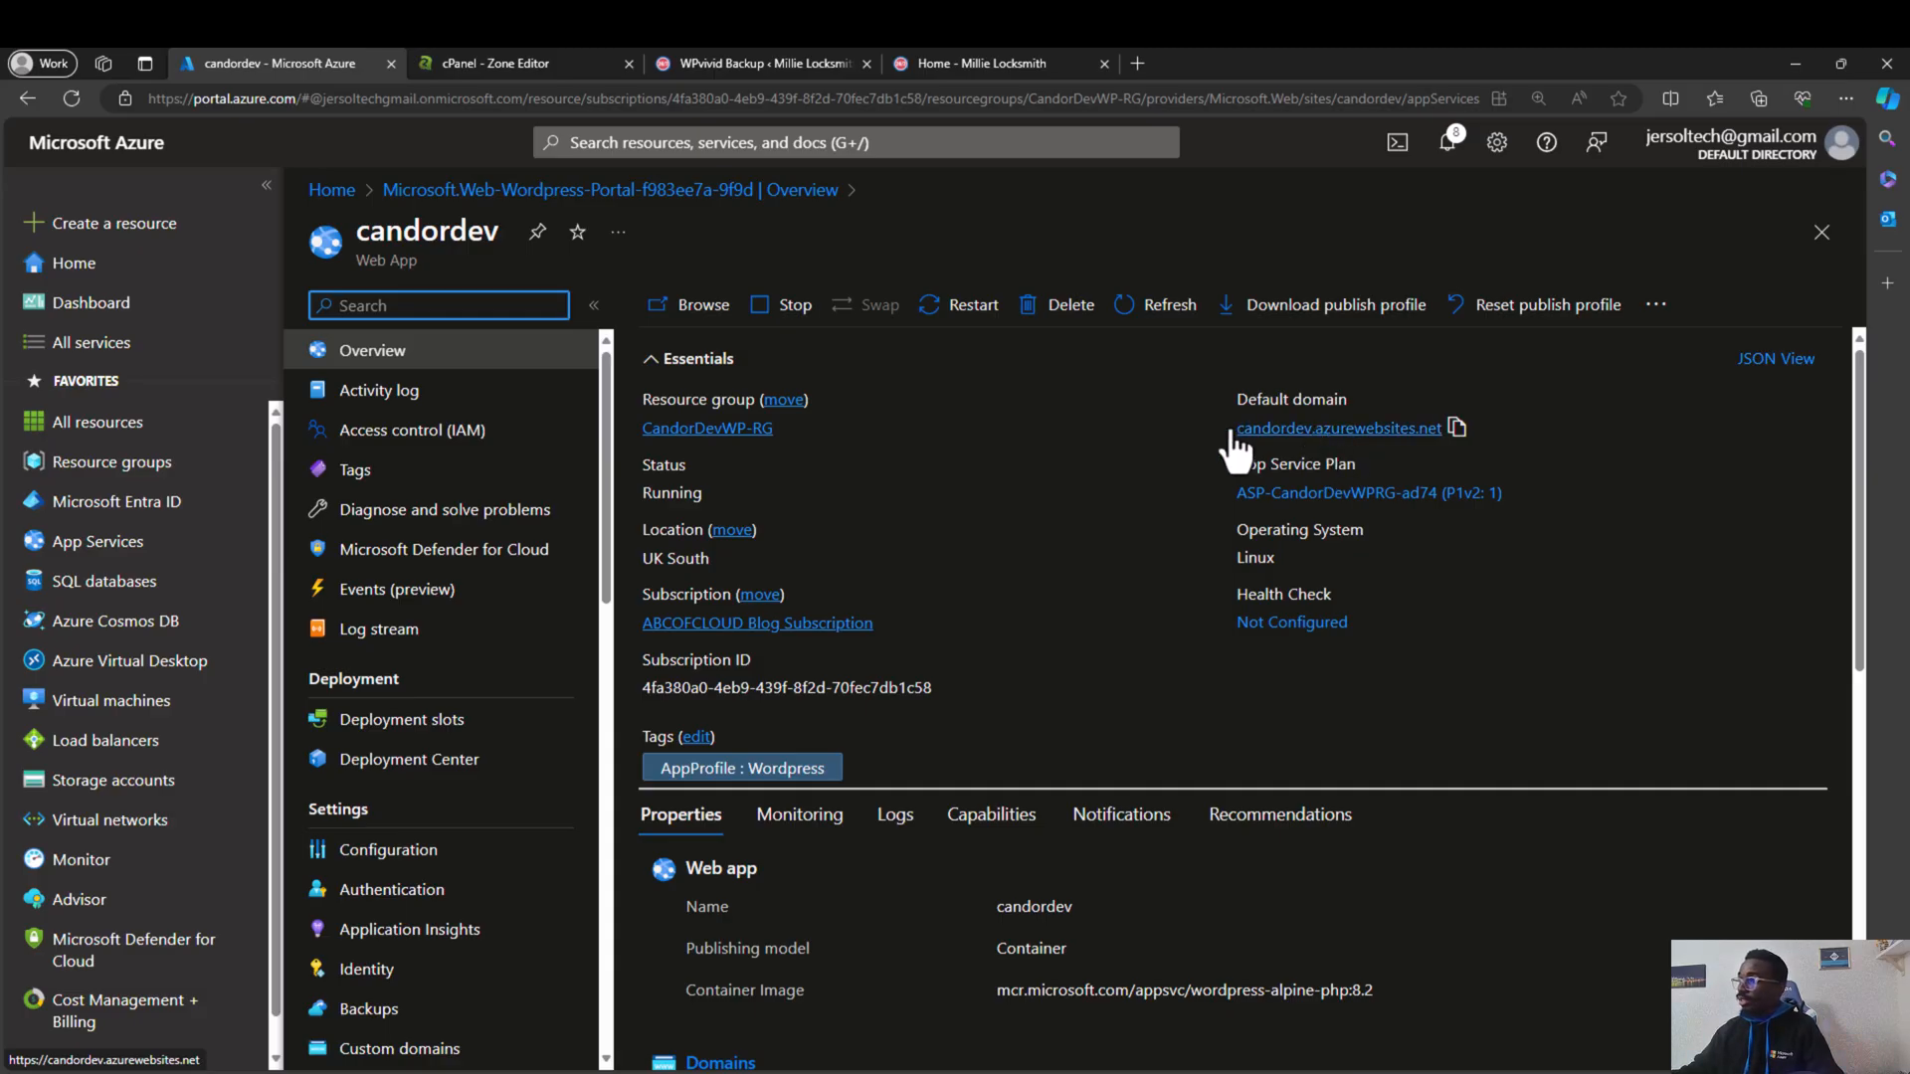
pyautogui.scroll(-5, 492, 595)
pyautogui.scroll(-1, 492, 595)
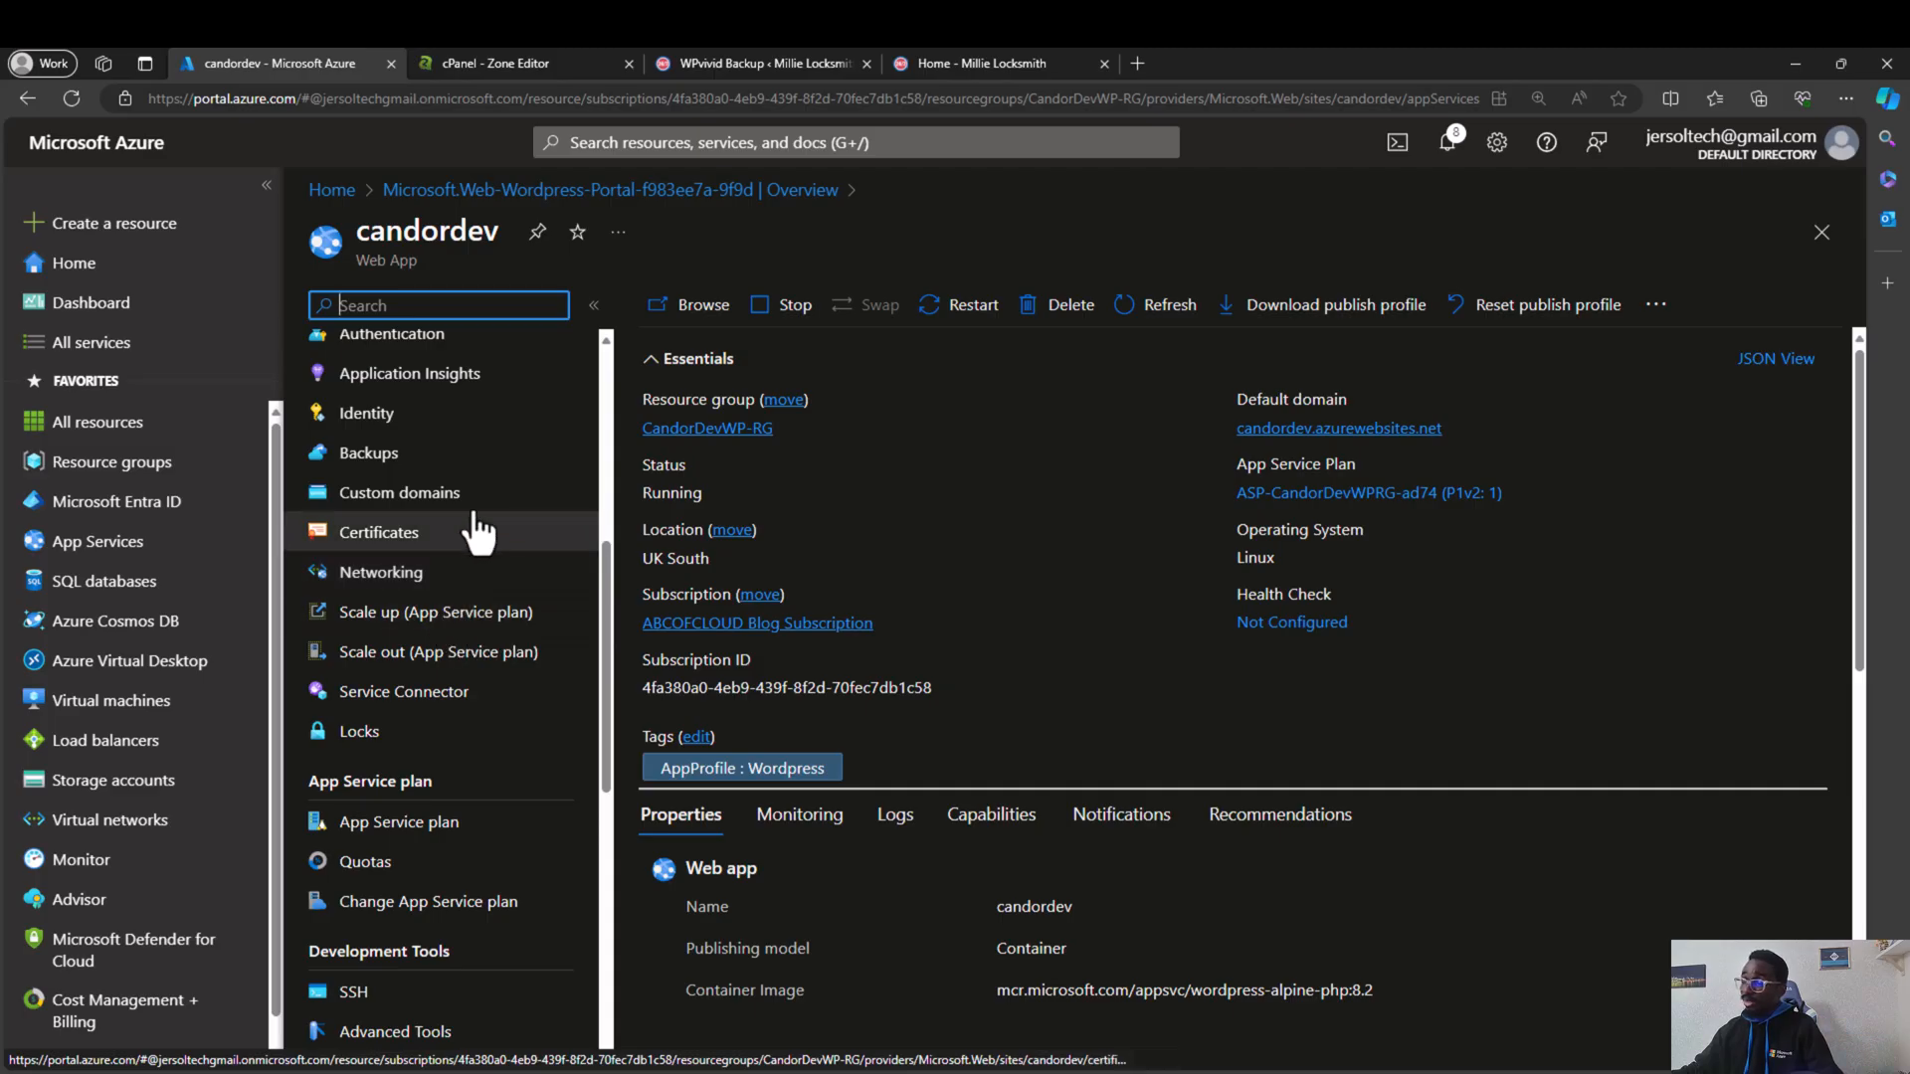
pyautogui.click(397, 629)
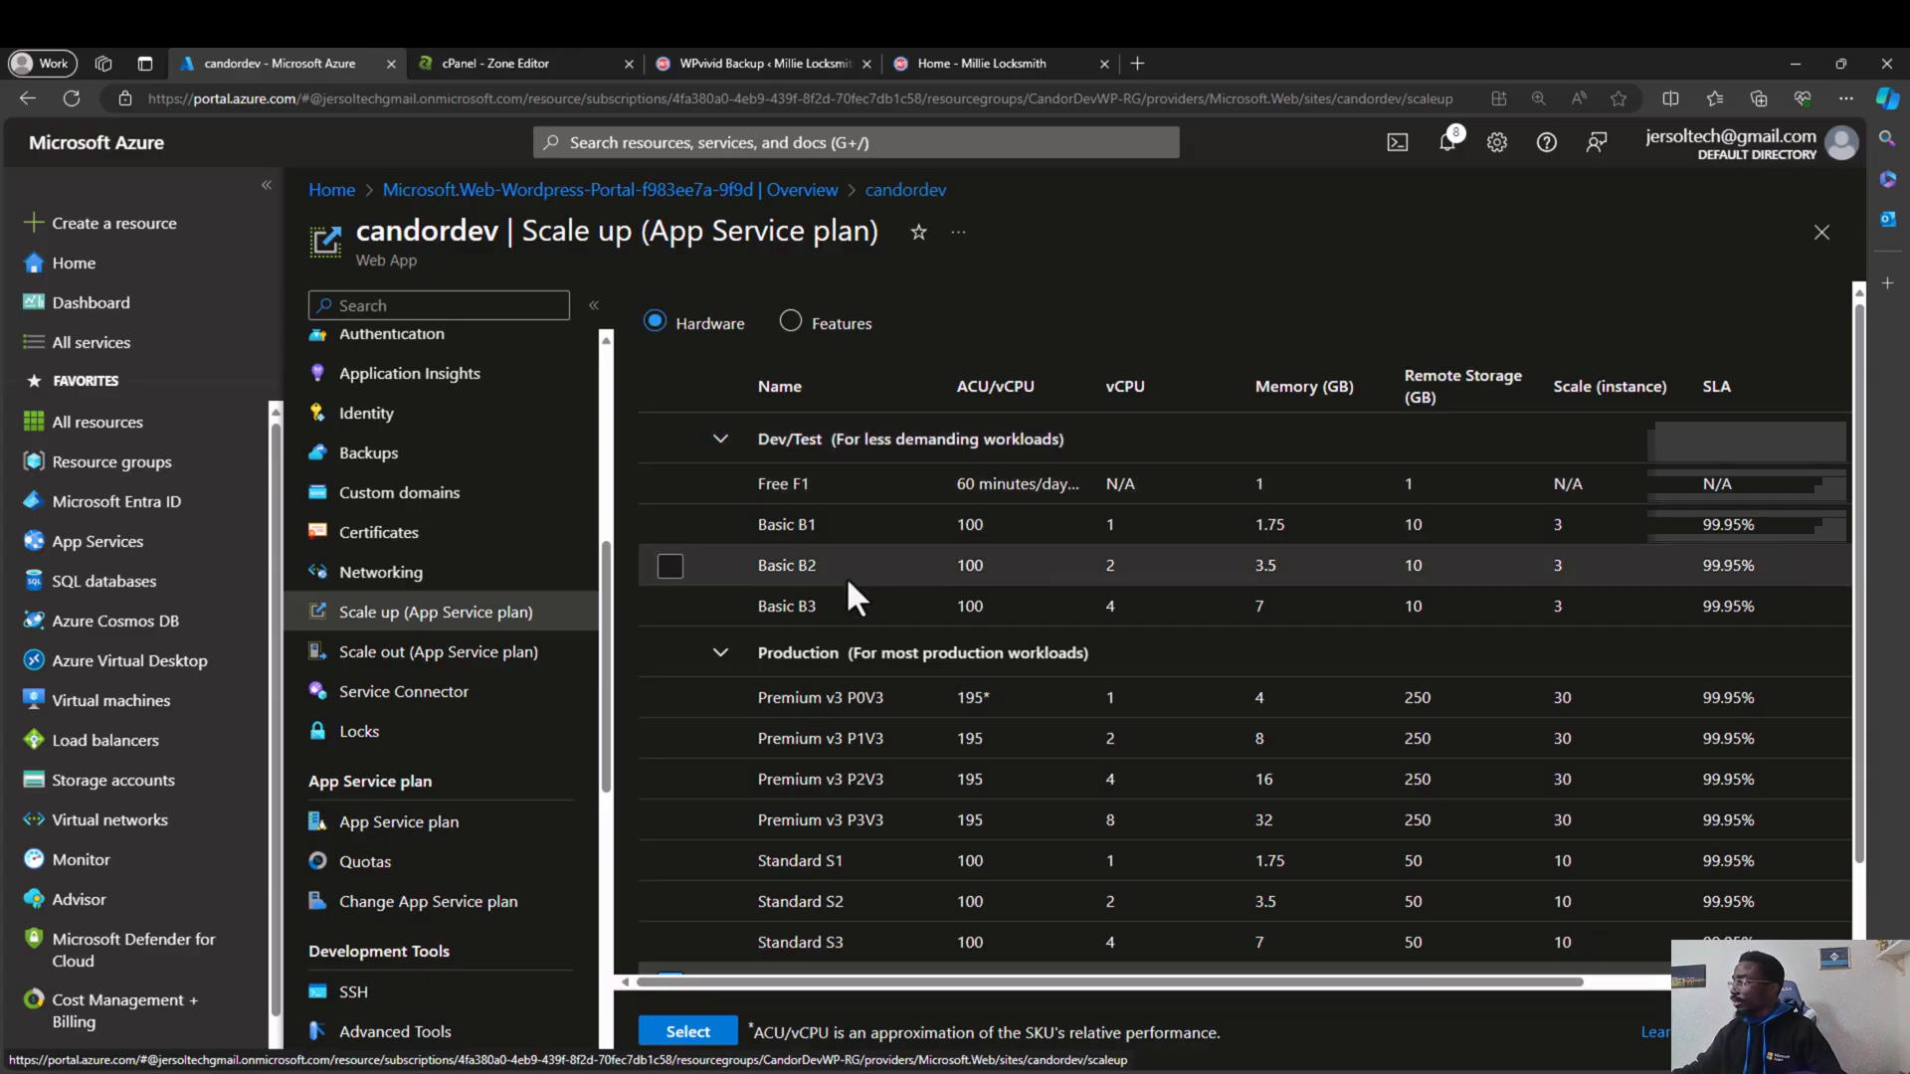
# Step: Compare the hardware specifications of the Dev/Test and Production pricing tiers for the App Service plan
pyautogui.scroll(-1, 847, 577)
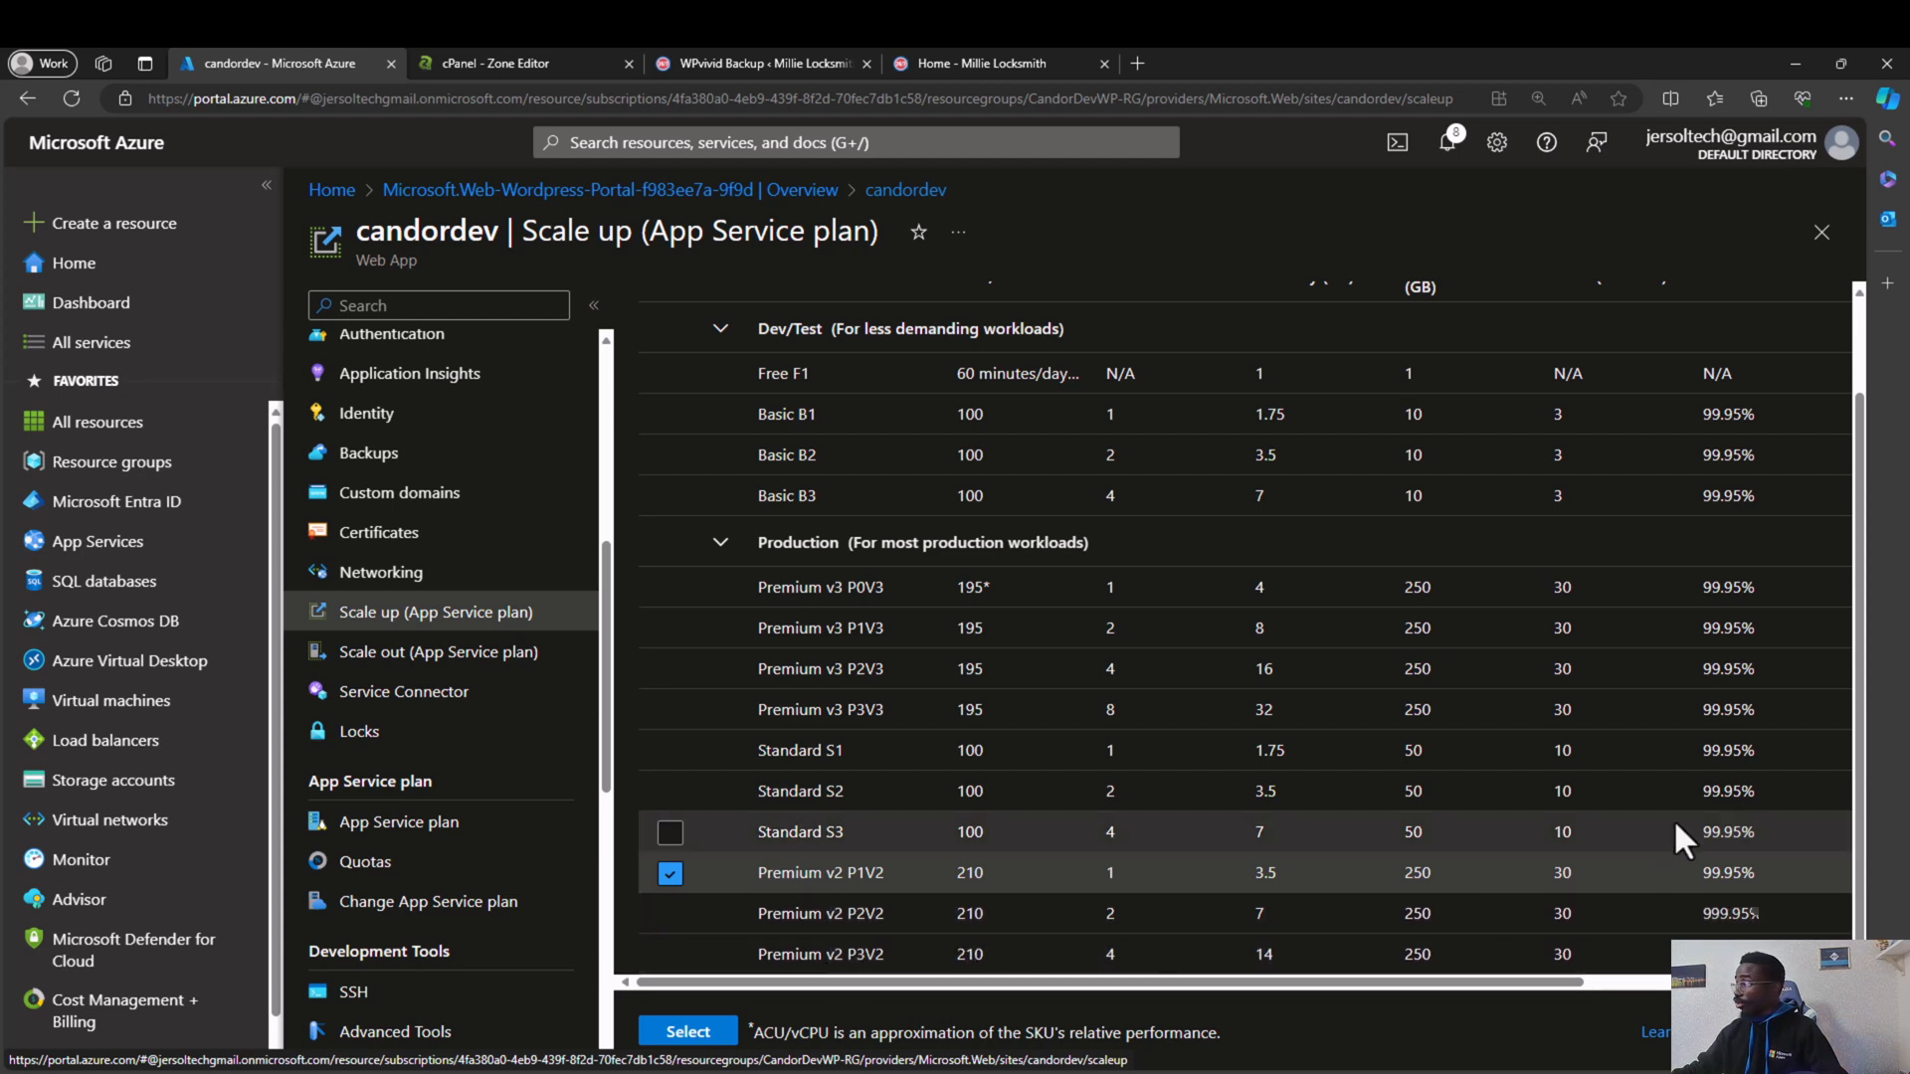
pyautogui.scroll(1, 1686, 807)
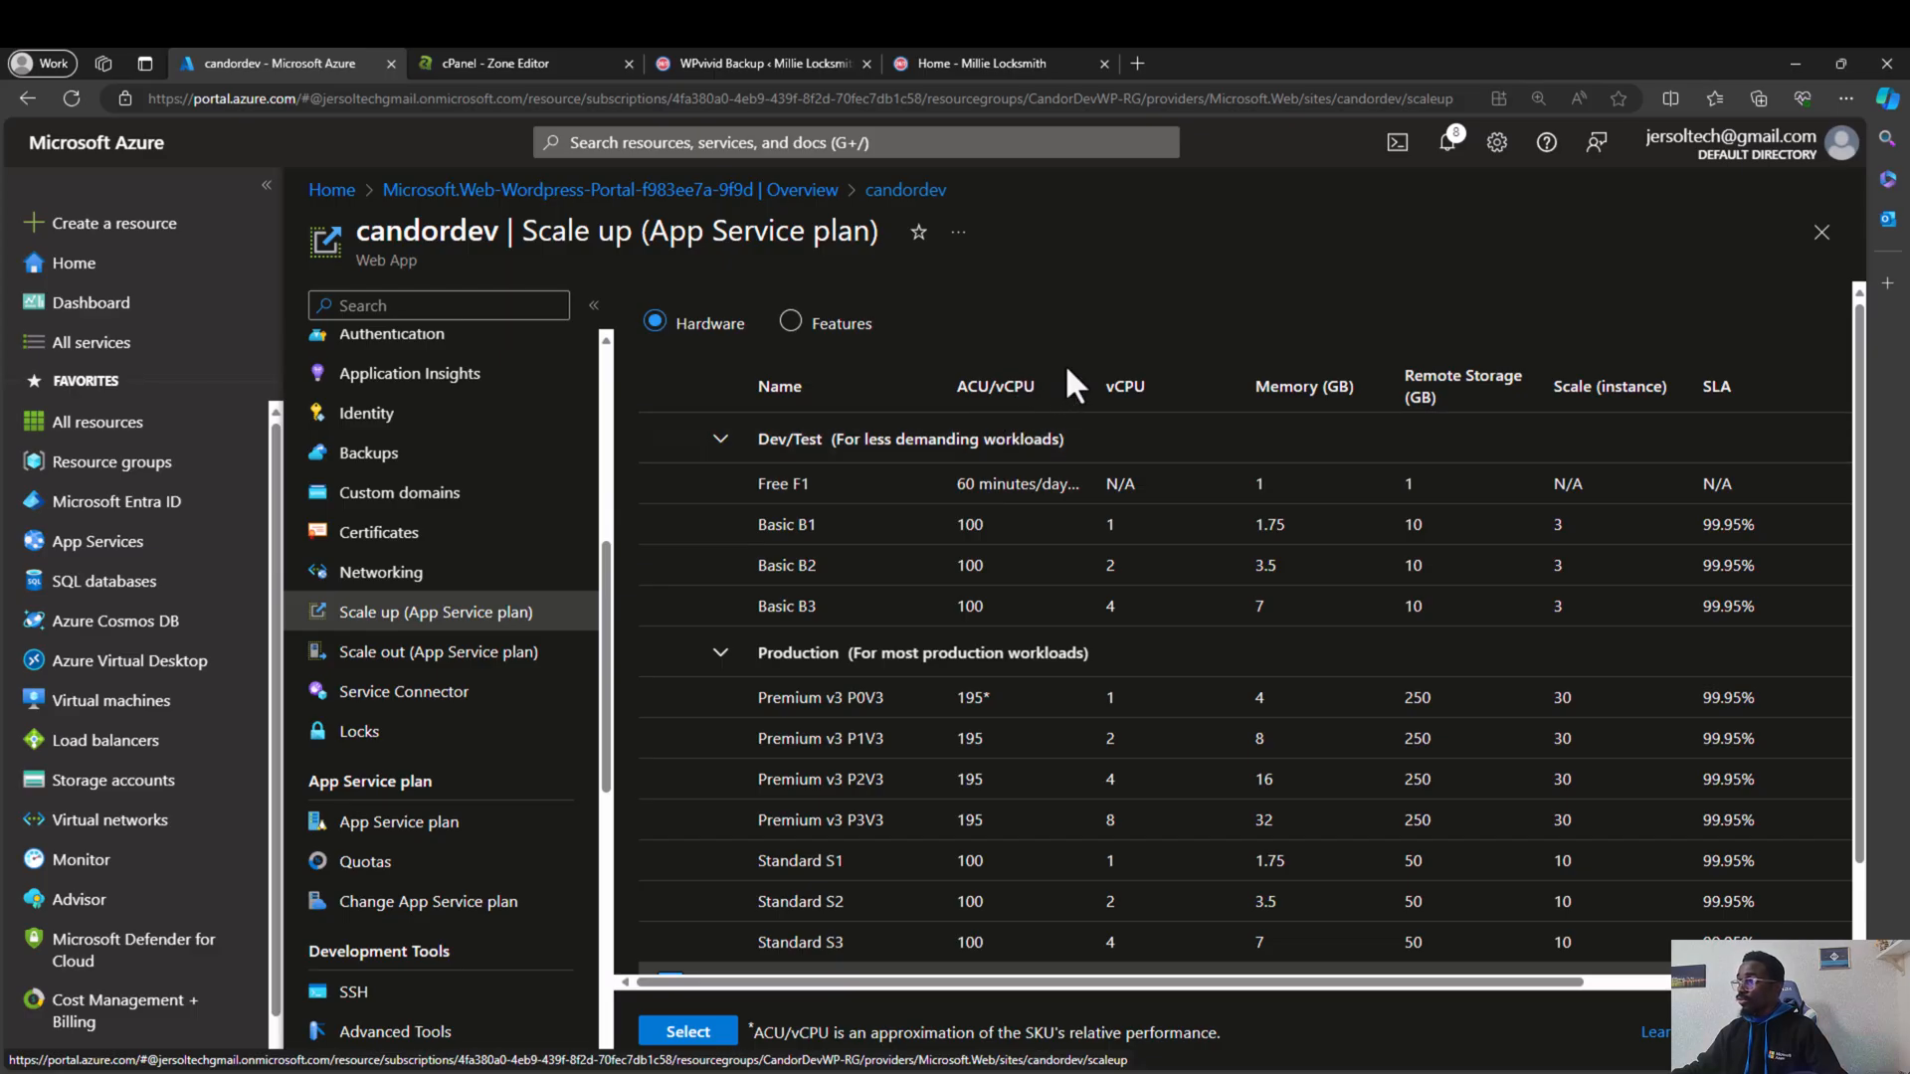
pyautogui.scroll(-1, 1095, 538)
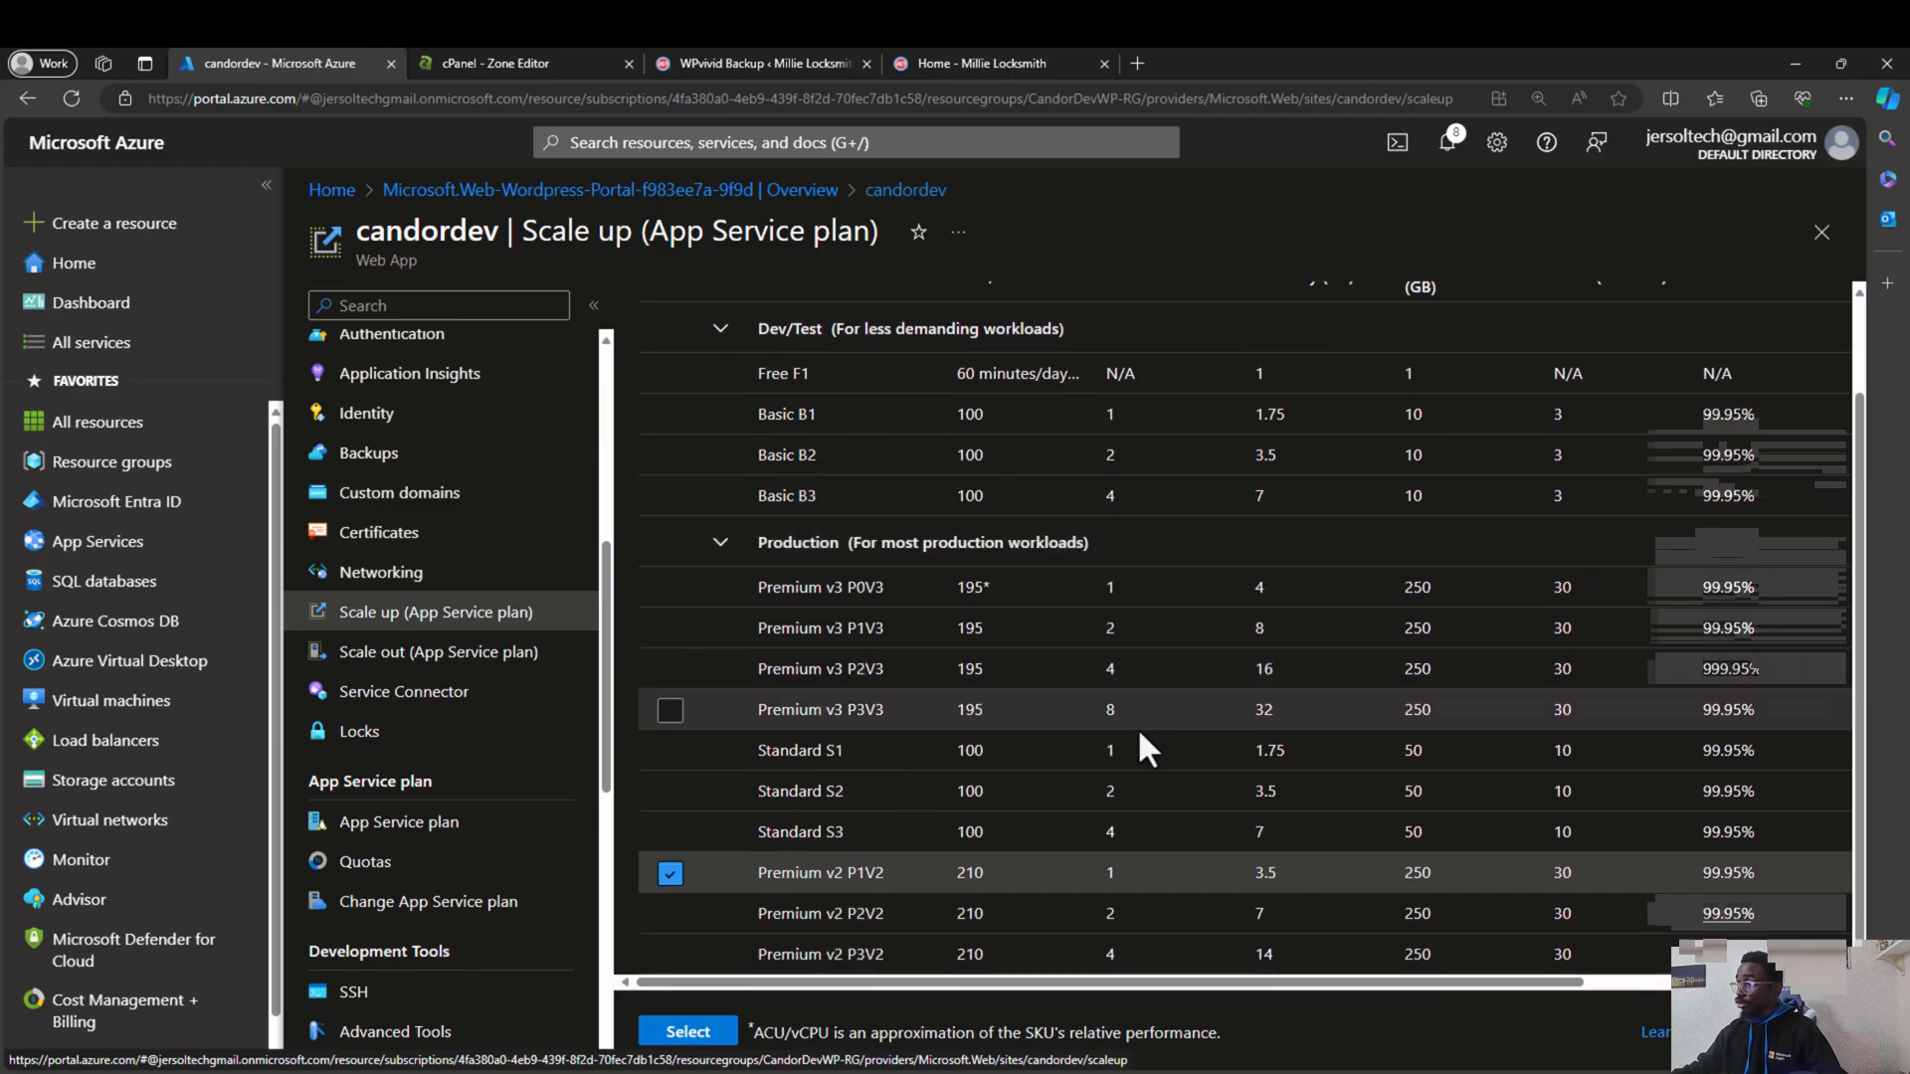
pyautogui.scroll(1, 1318, 848)
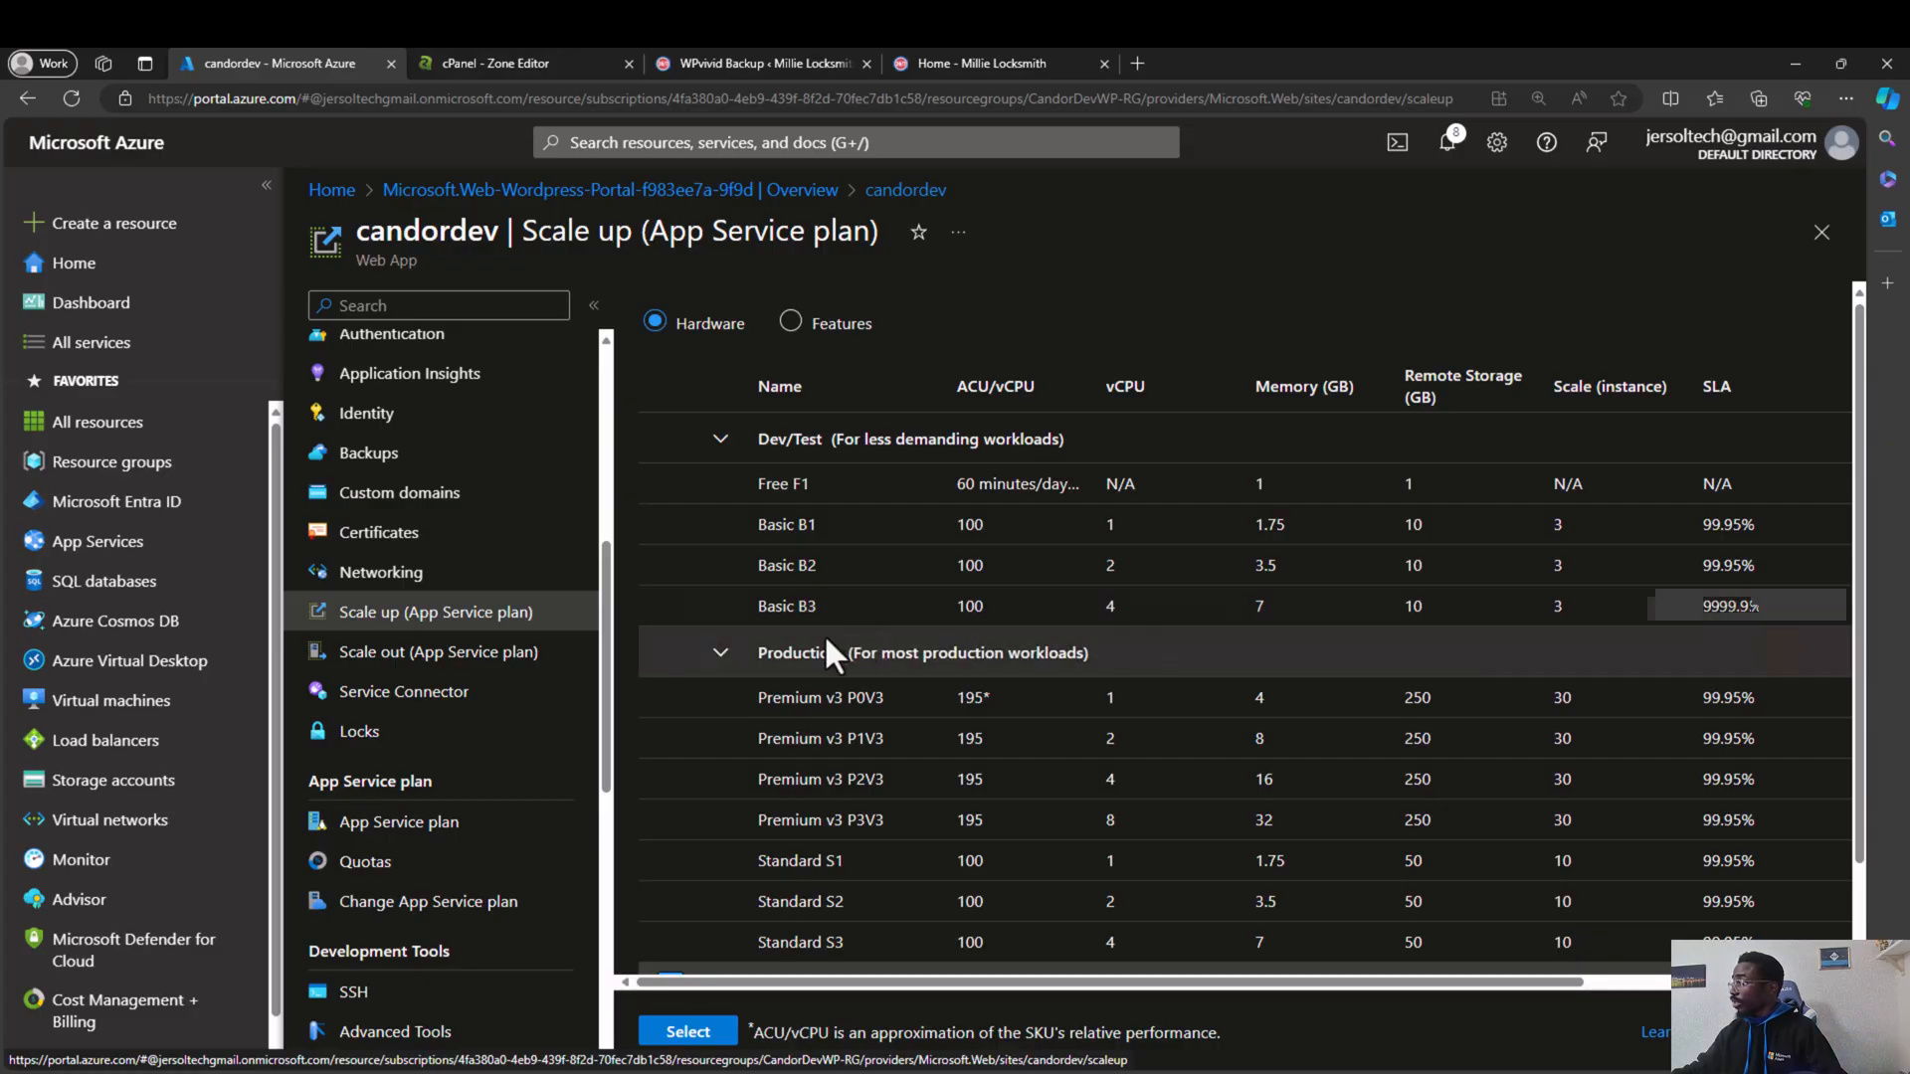
pyautogui.scroll(-1, 826, 636)
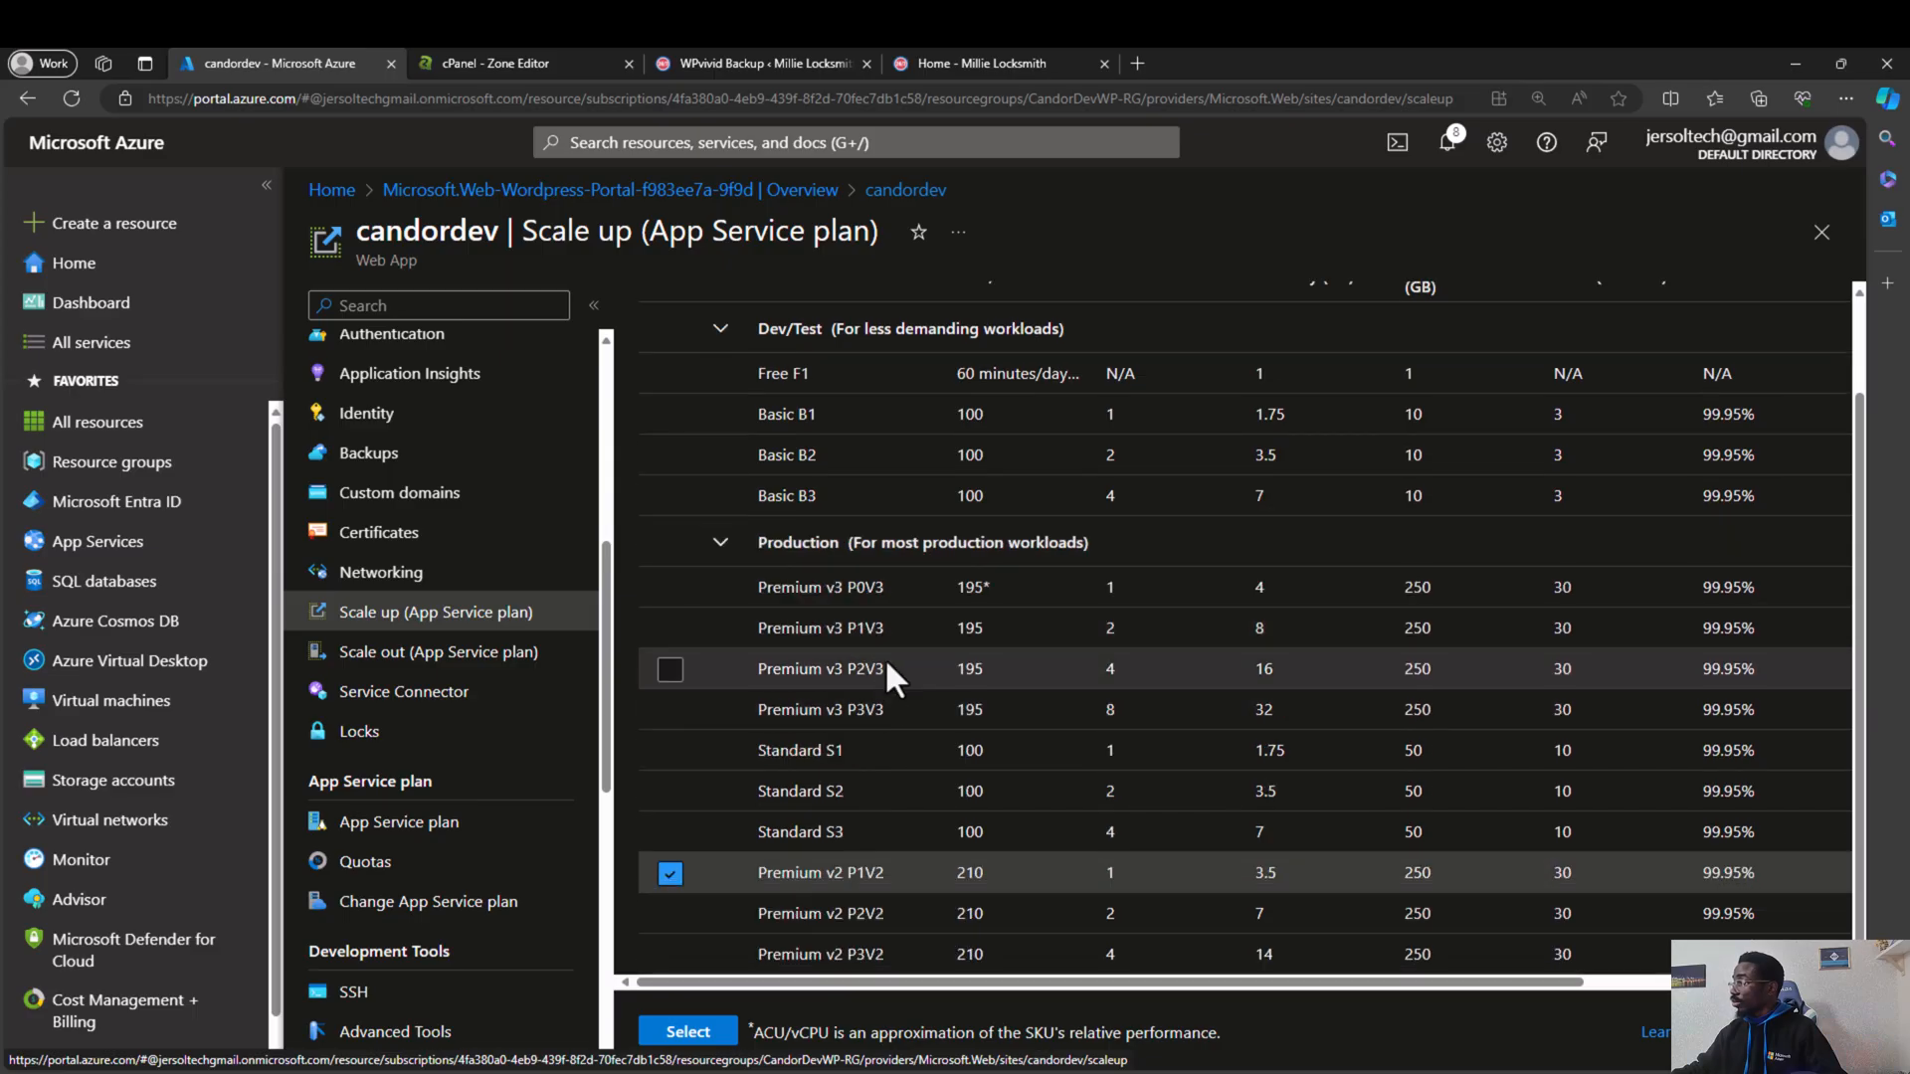
pyautogui.scroll(1, 880, 662)
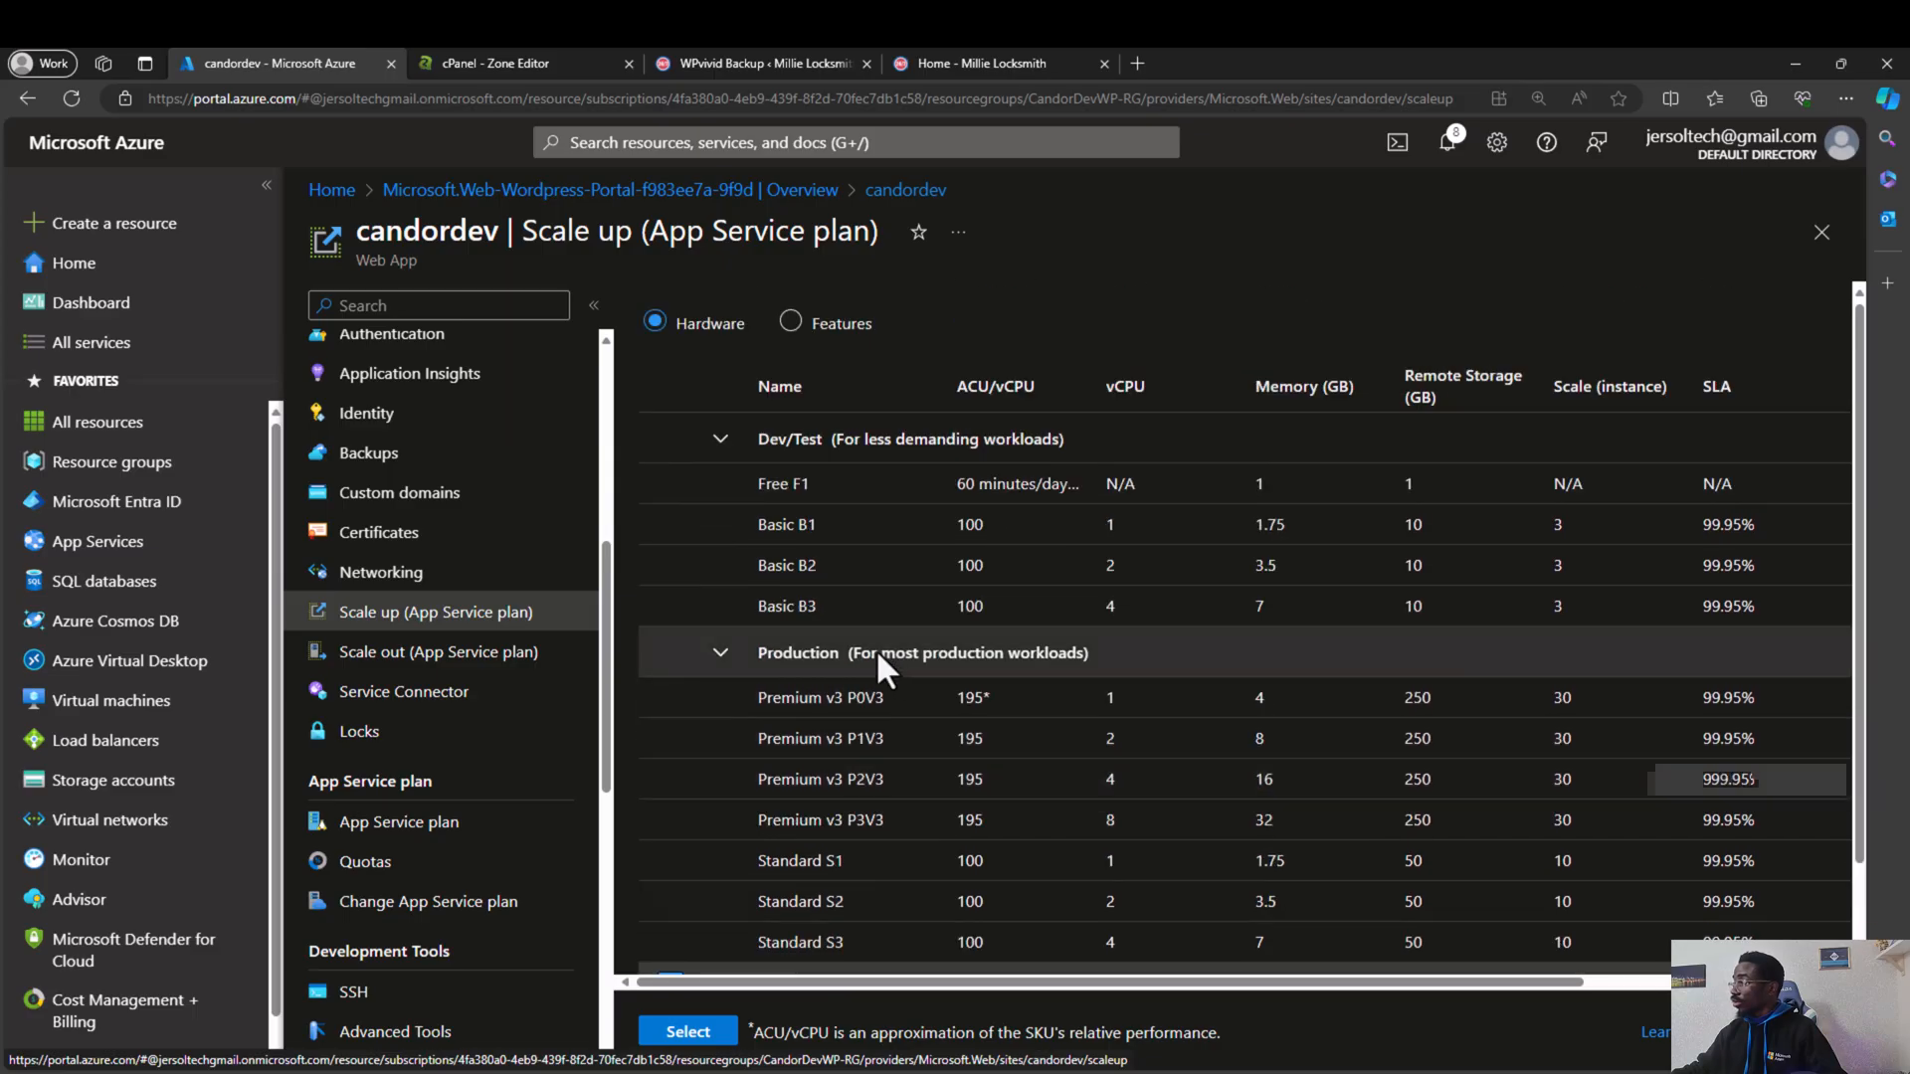
# Step: Switch the tier comparison to Features and examine auto scale, backups, staging slots and the hourly and monthly costs
pyautogui.click(793, 322)
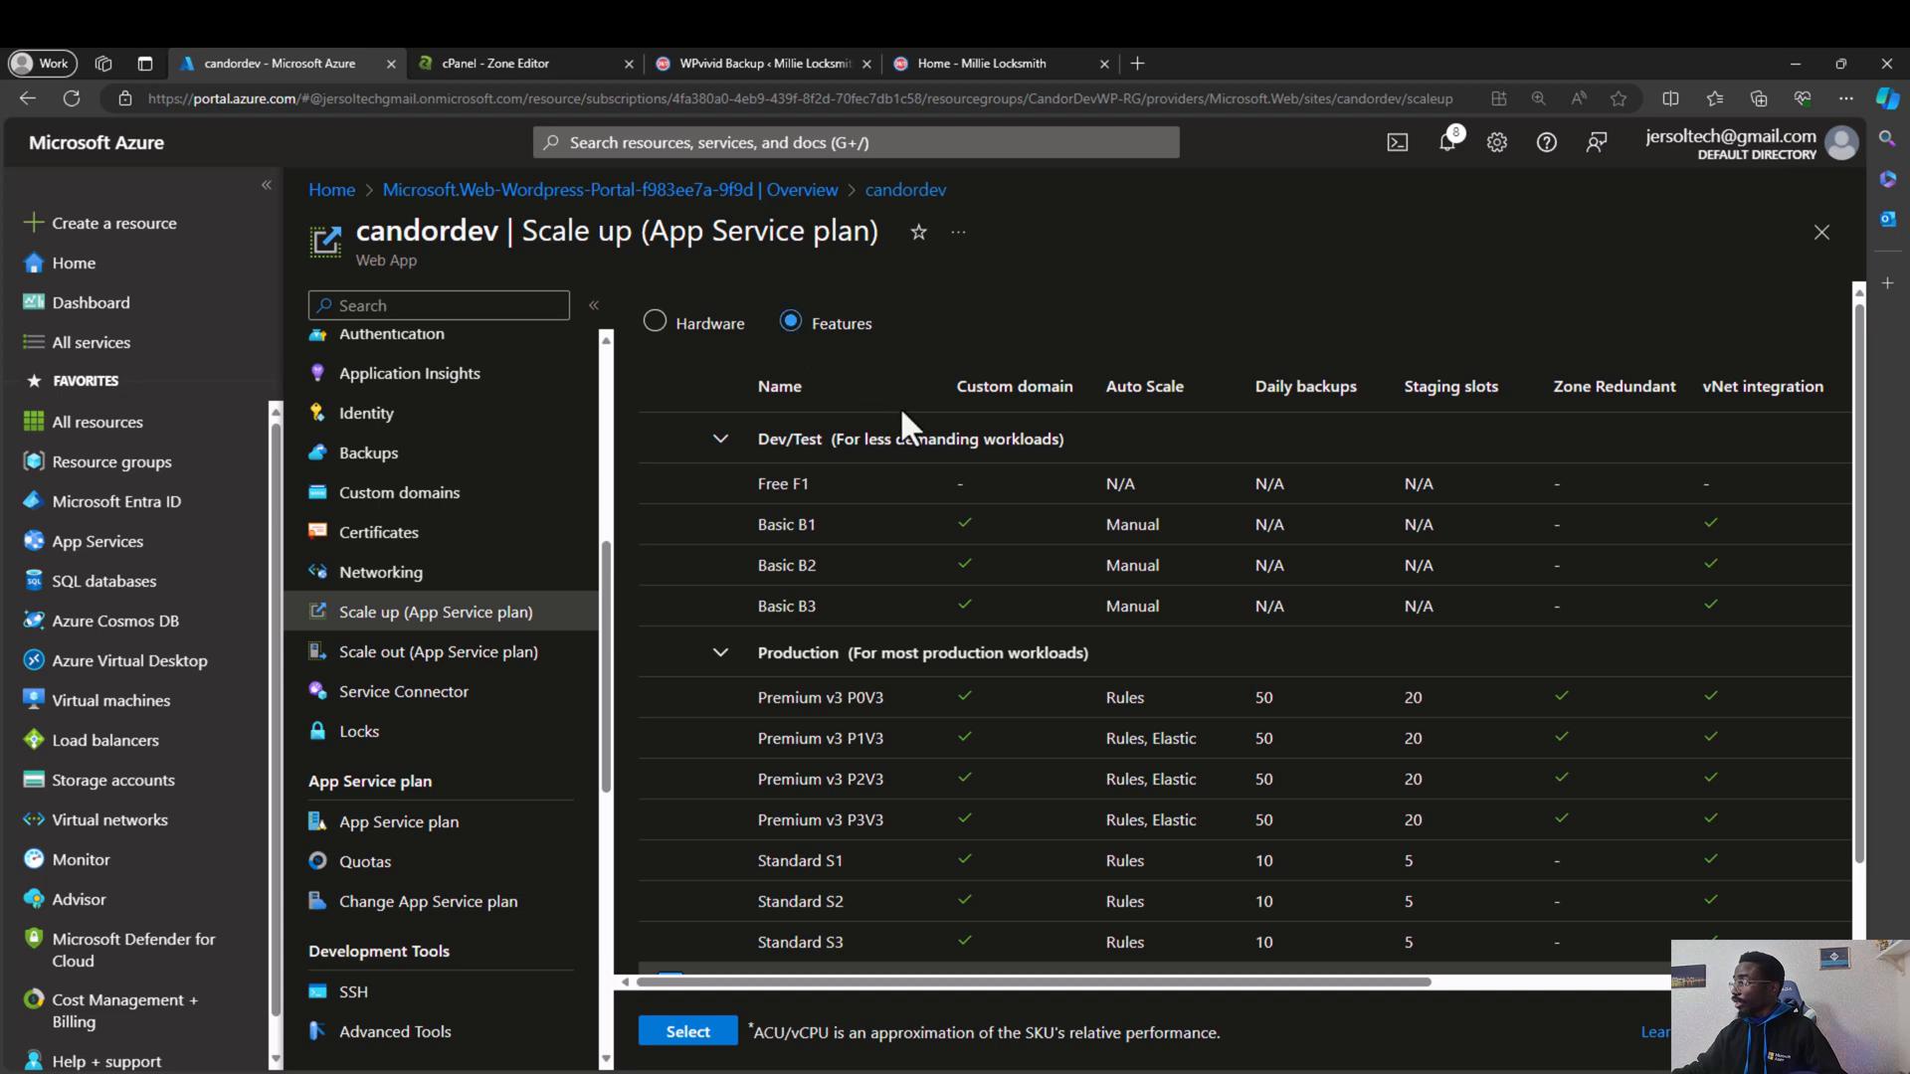
pyautogui.scroll(-1, 1035, 756)
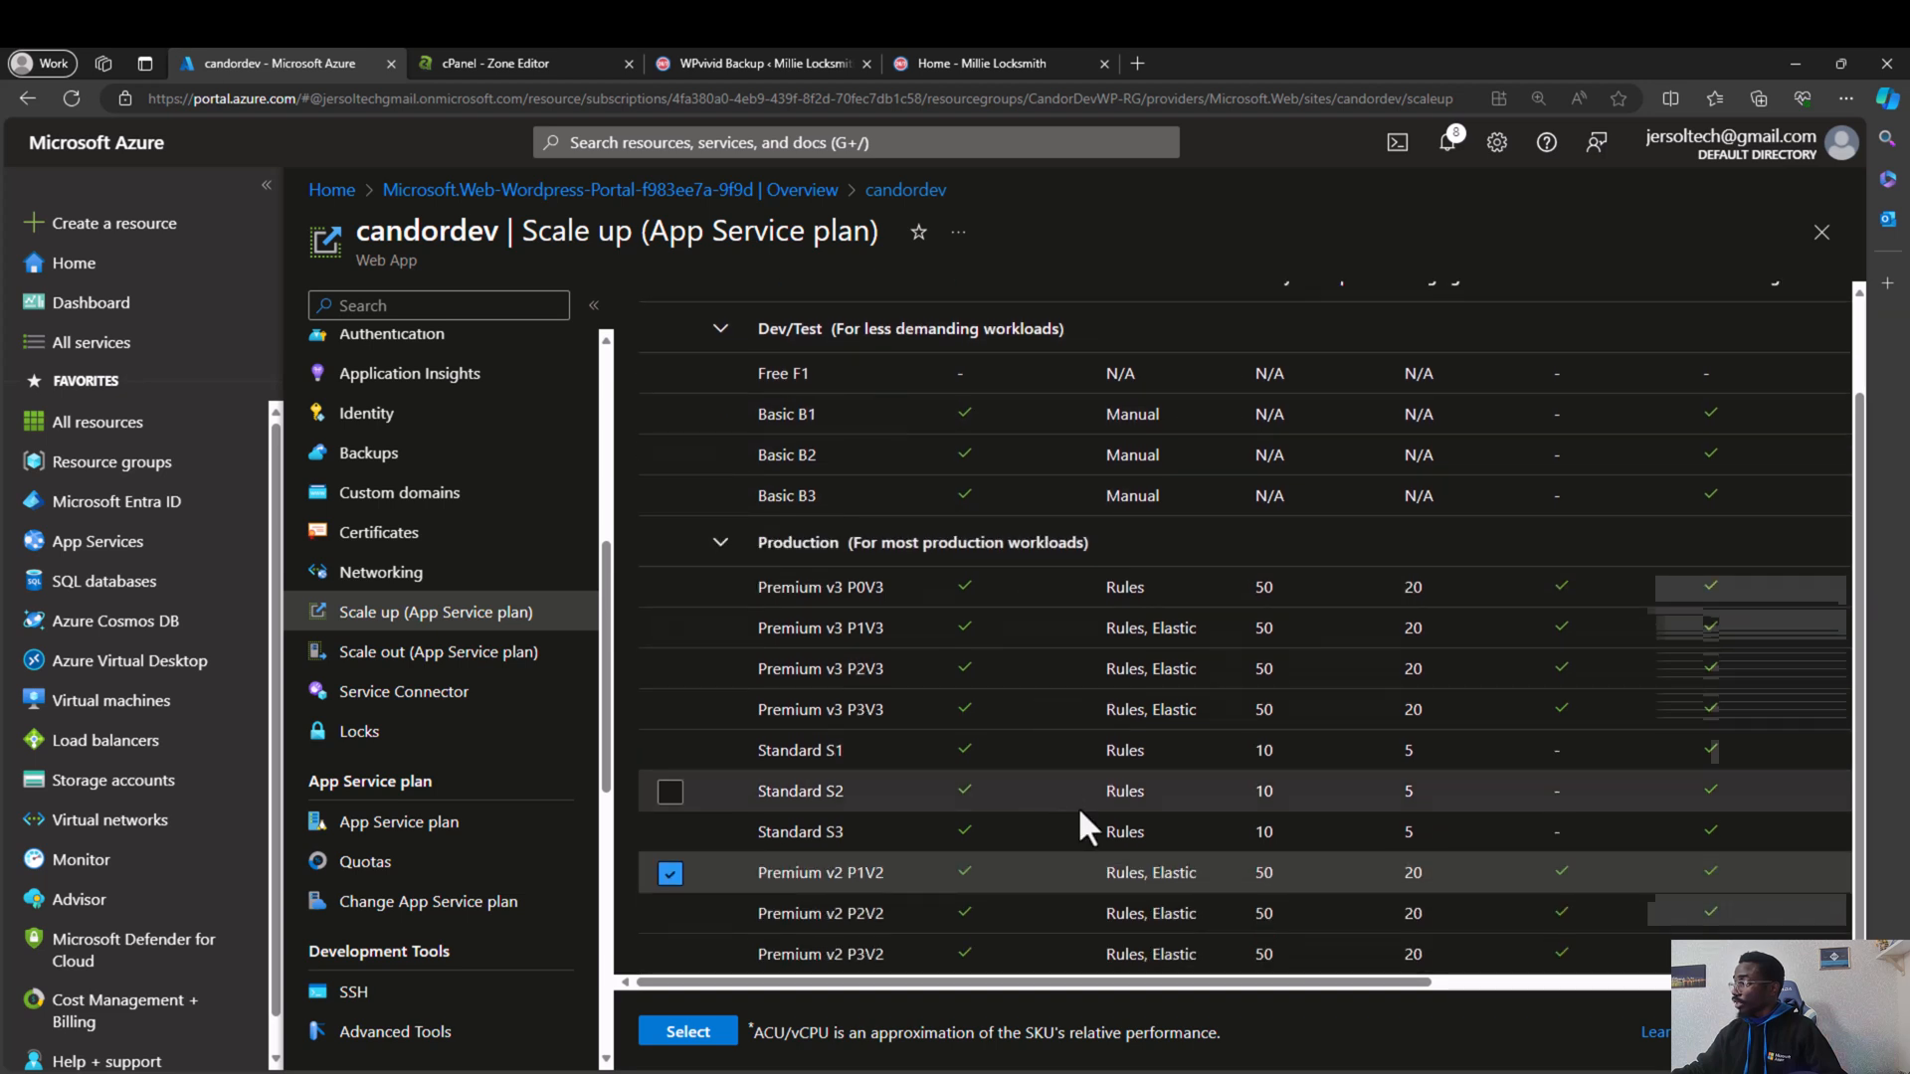
pyautogui.scroll(1, 1040, 779)
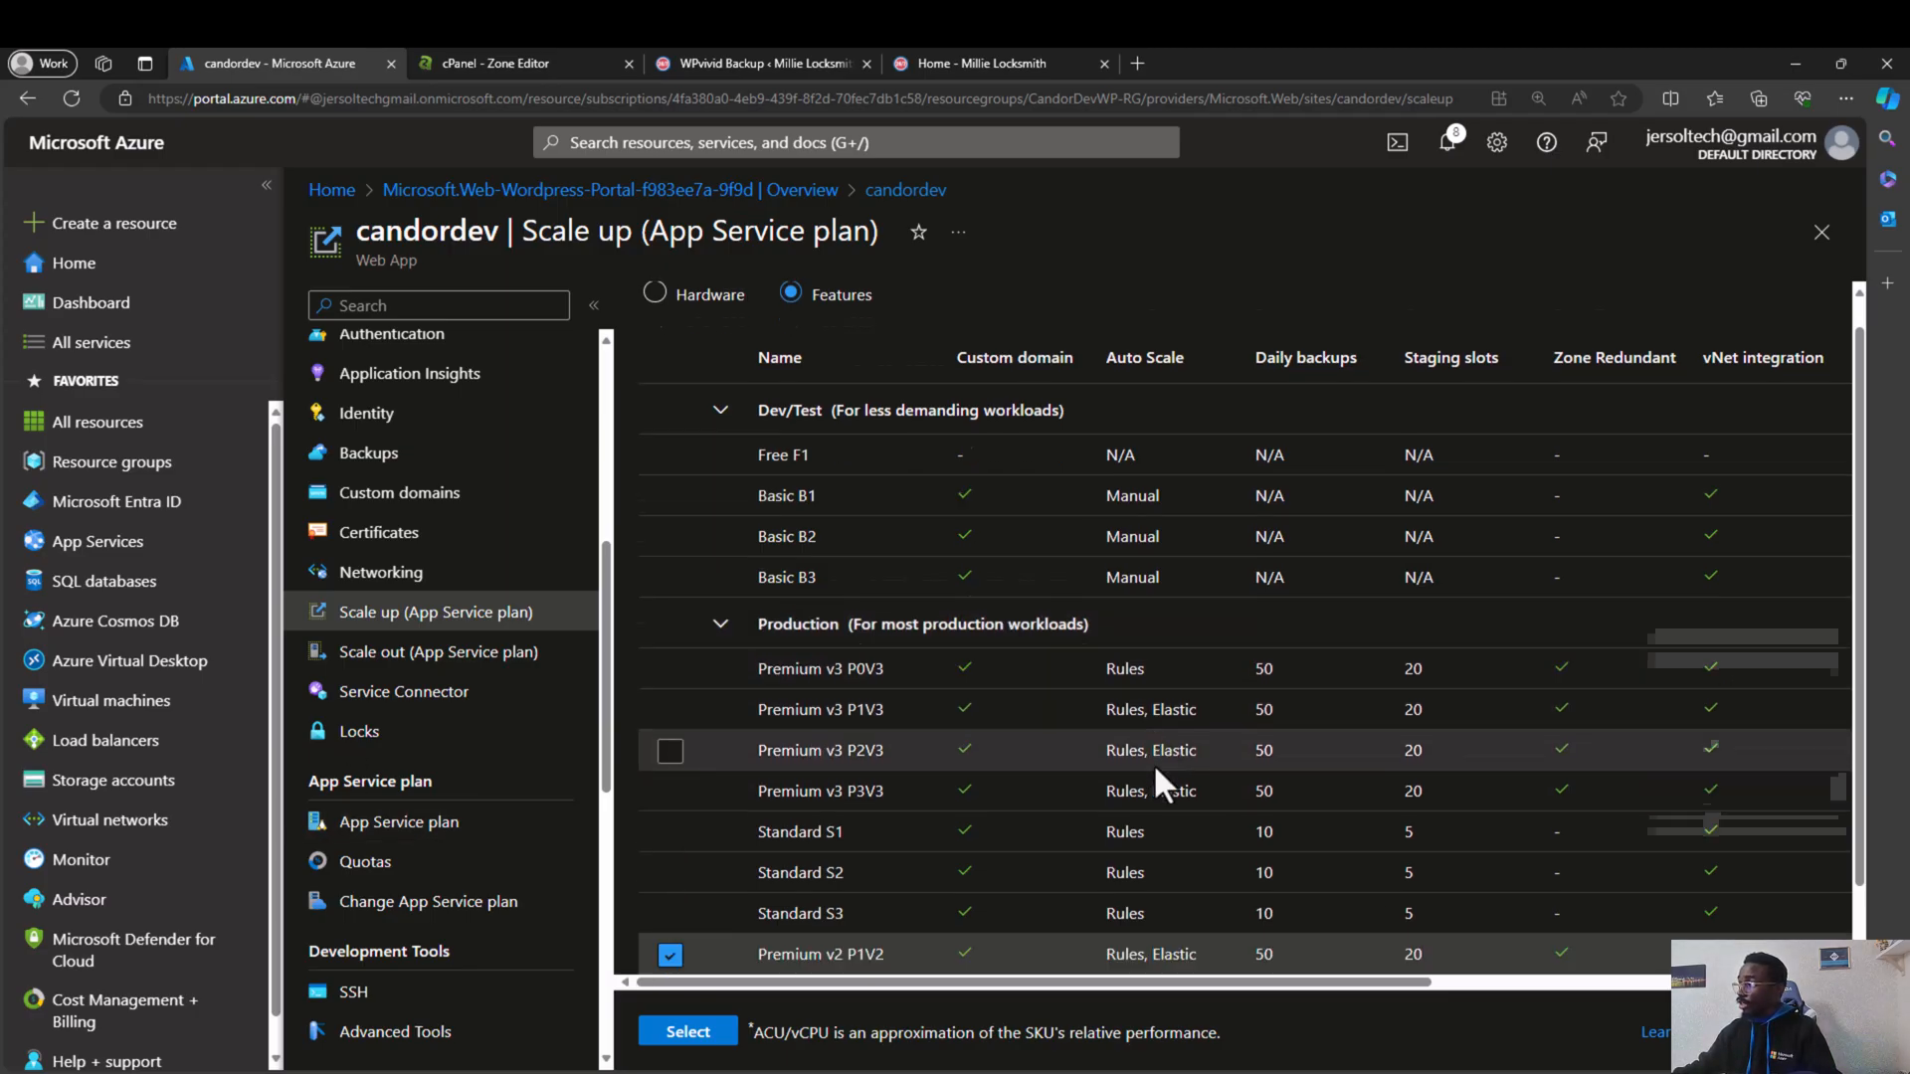
pyautogui.scroll(-1, 1154, 762)
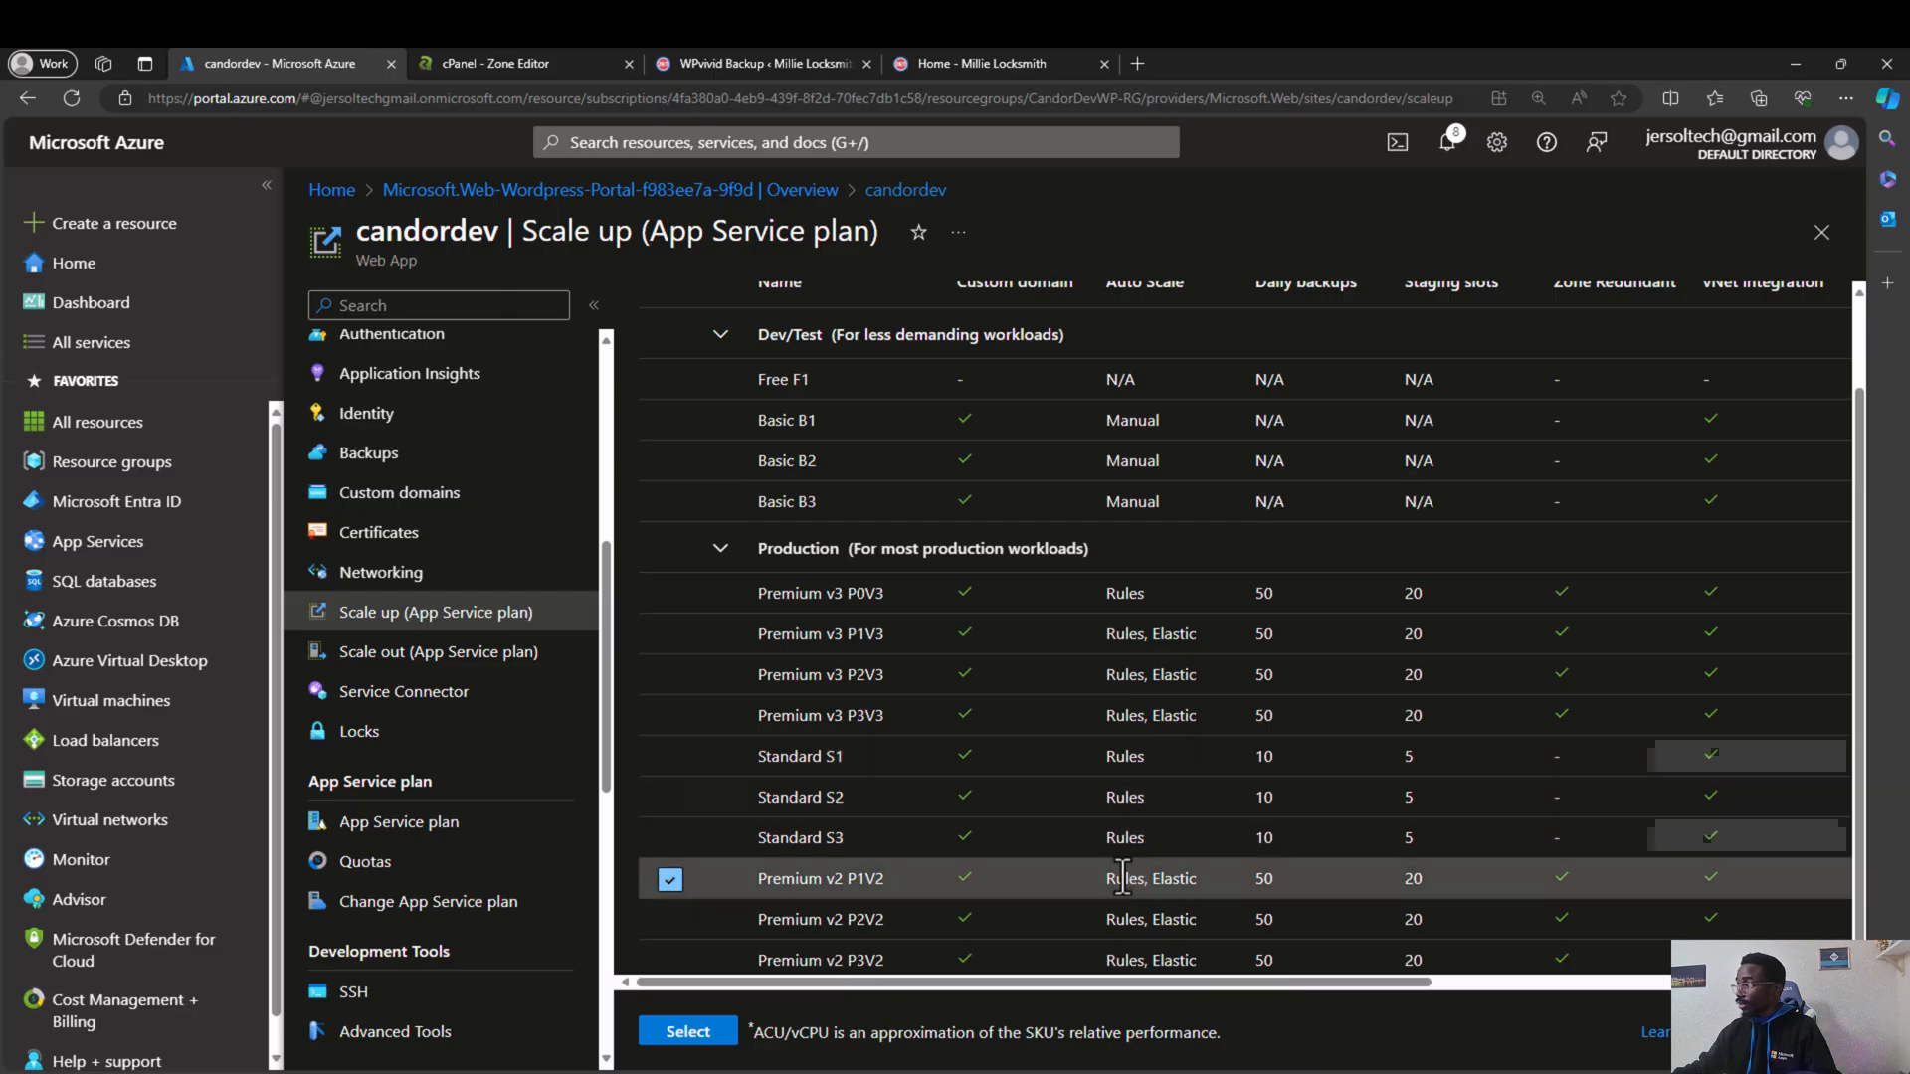
pyautogui.scroll(1, 1109, 854)
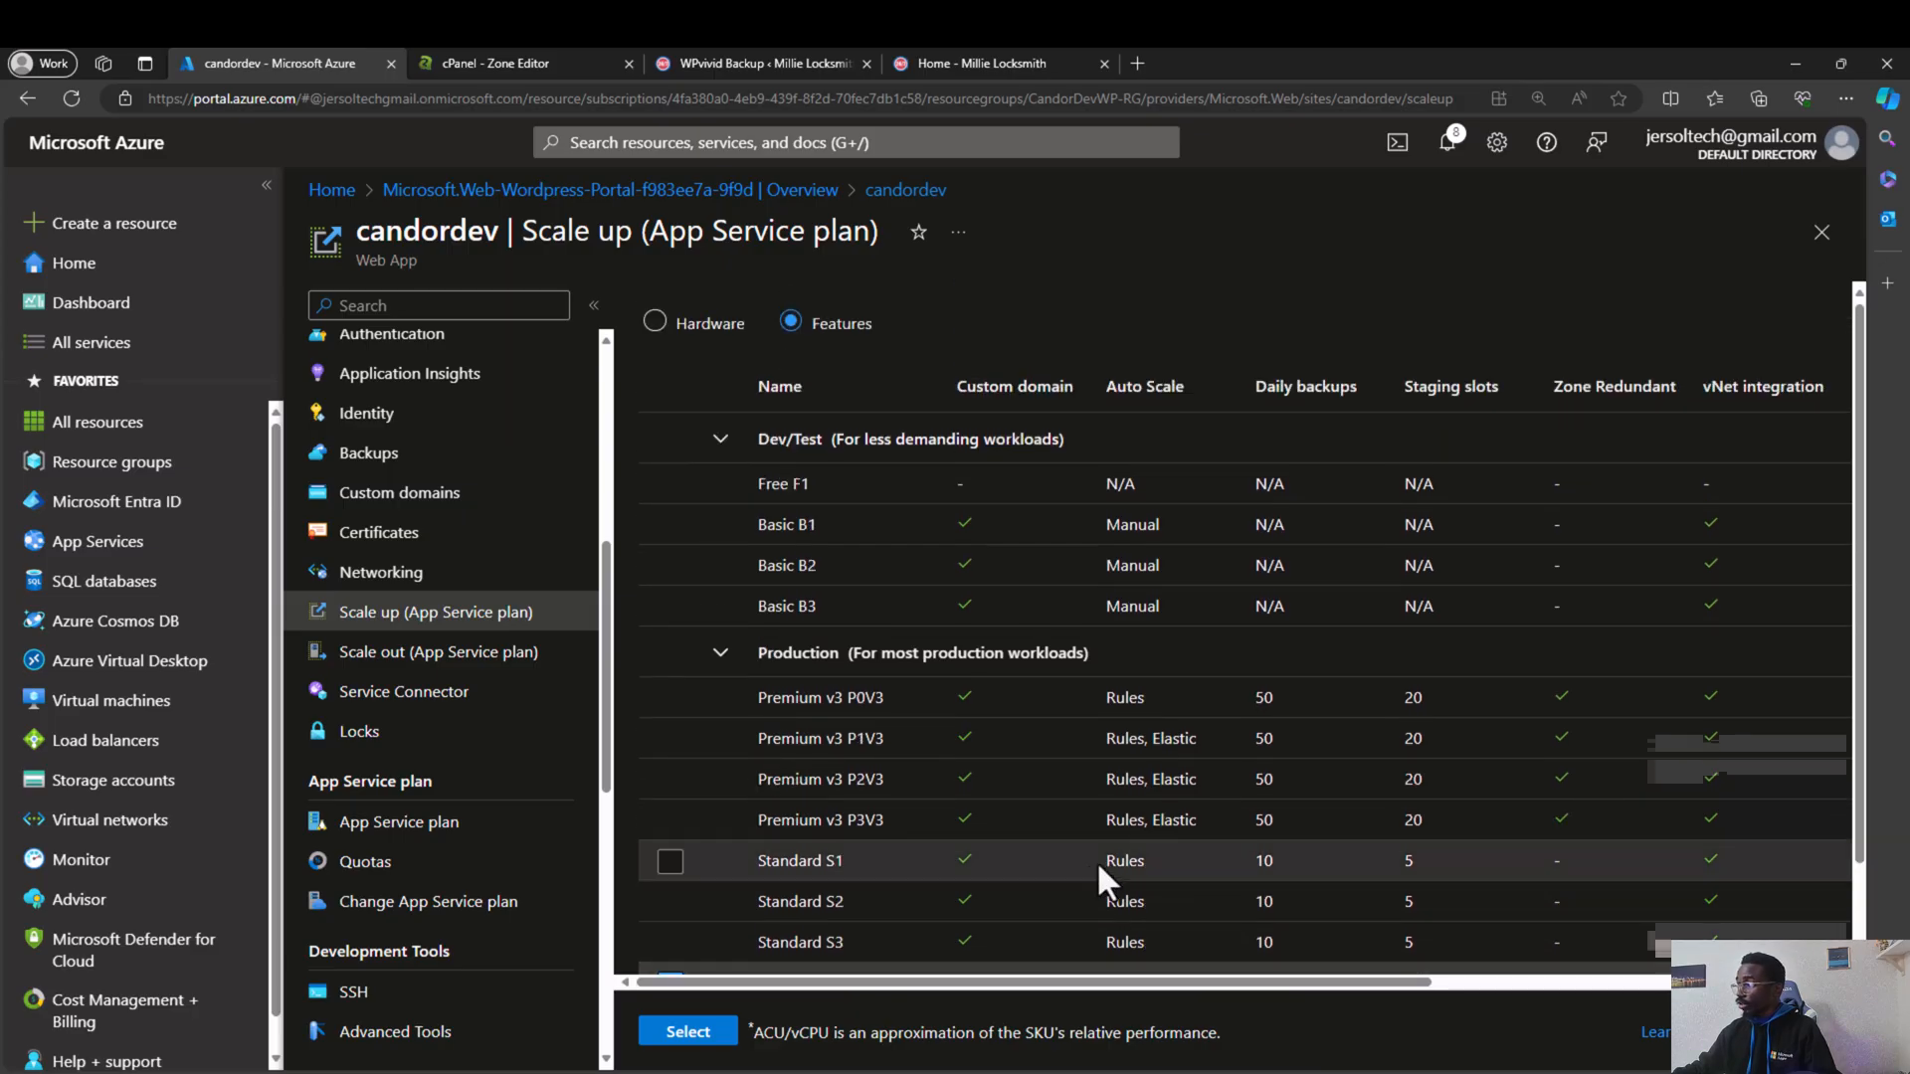
pyautogui.moveTo(997, 982); pyautogui.dragTo(1470, 1010)
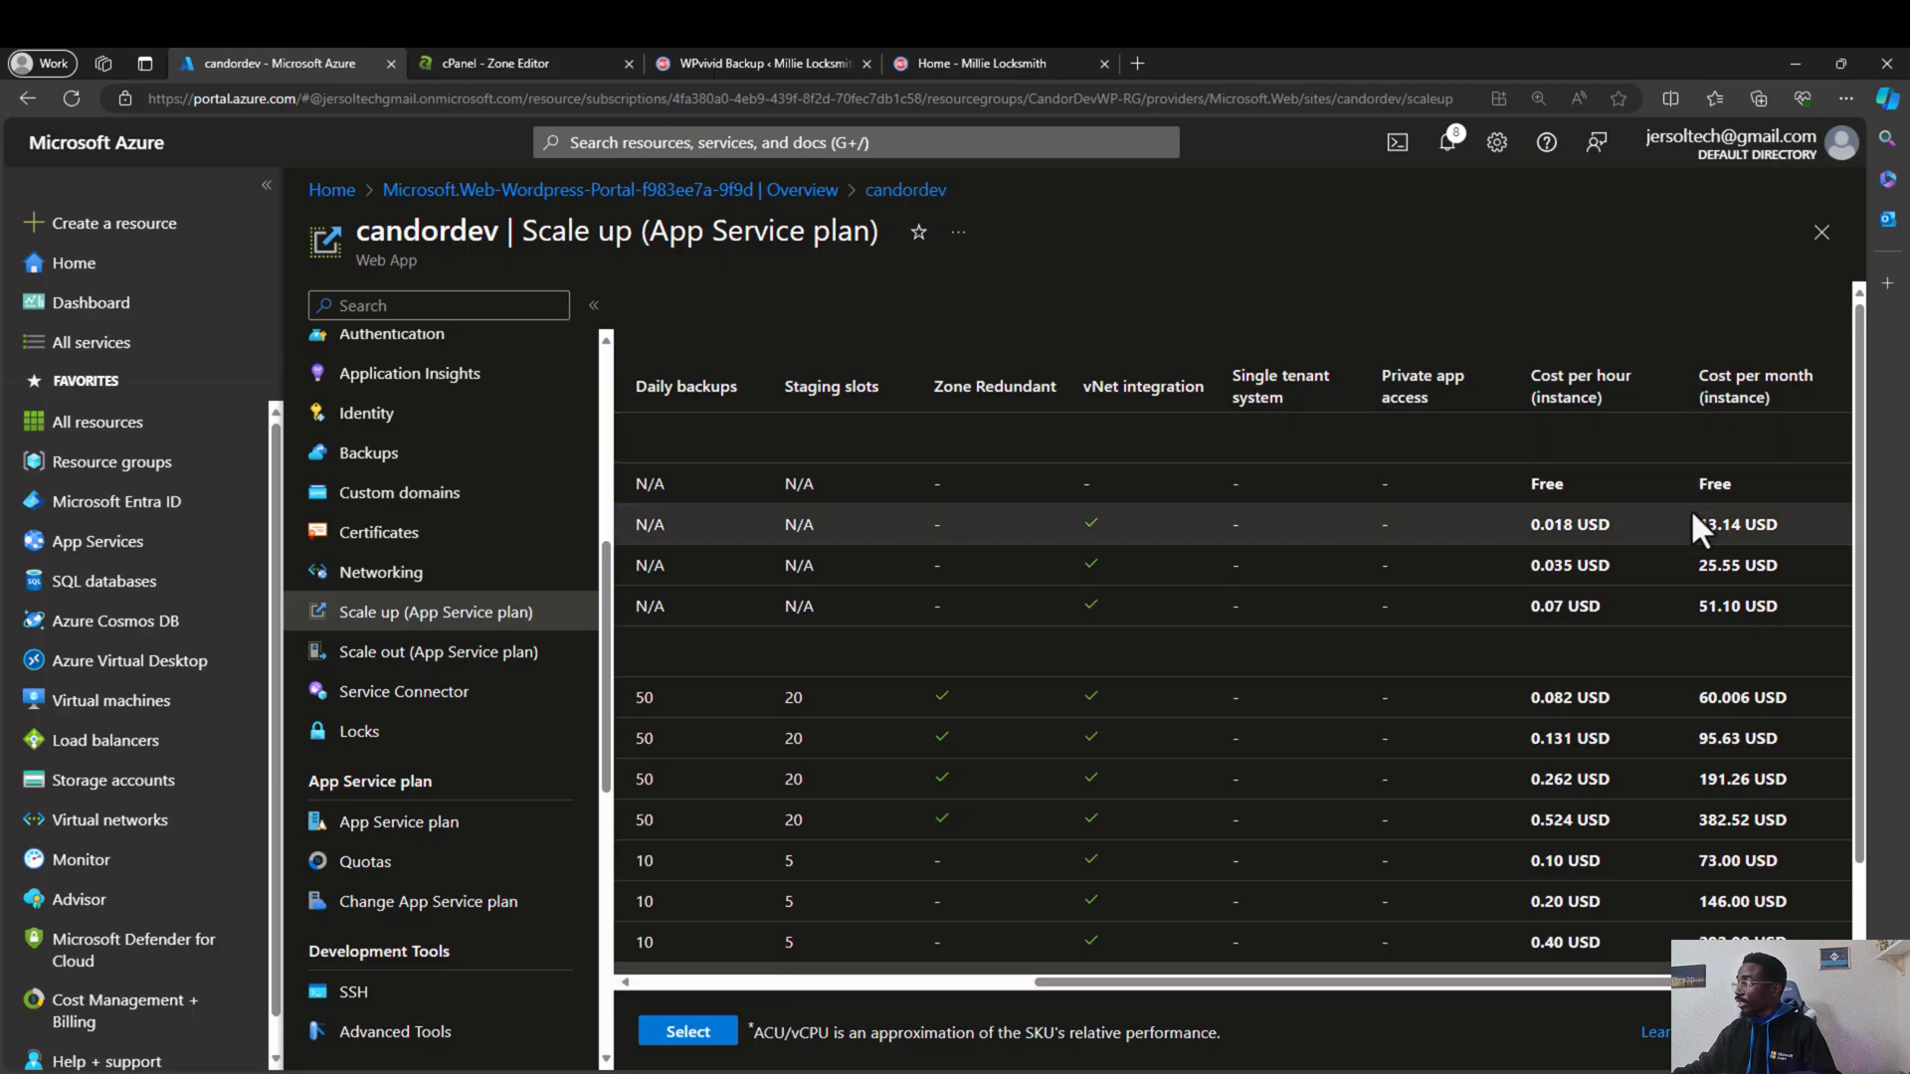
pyautogui.scroll(-1, 1675, 816)
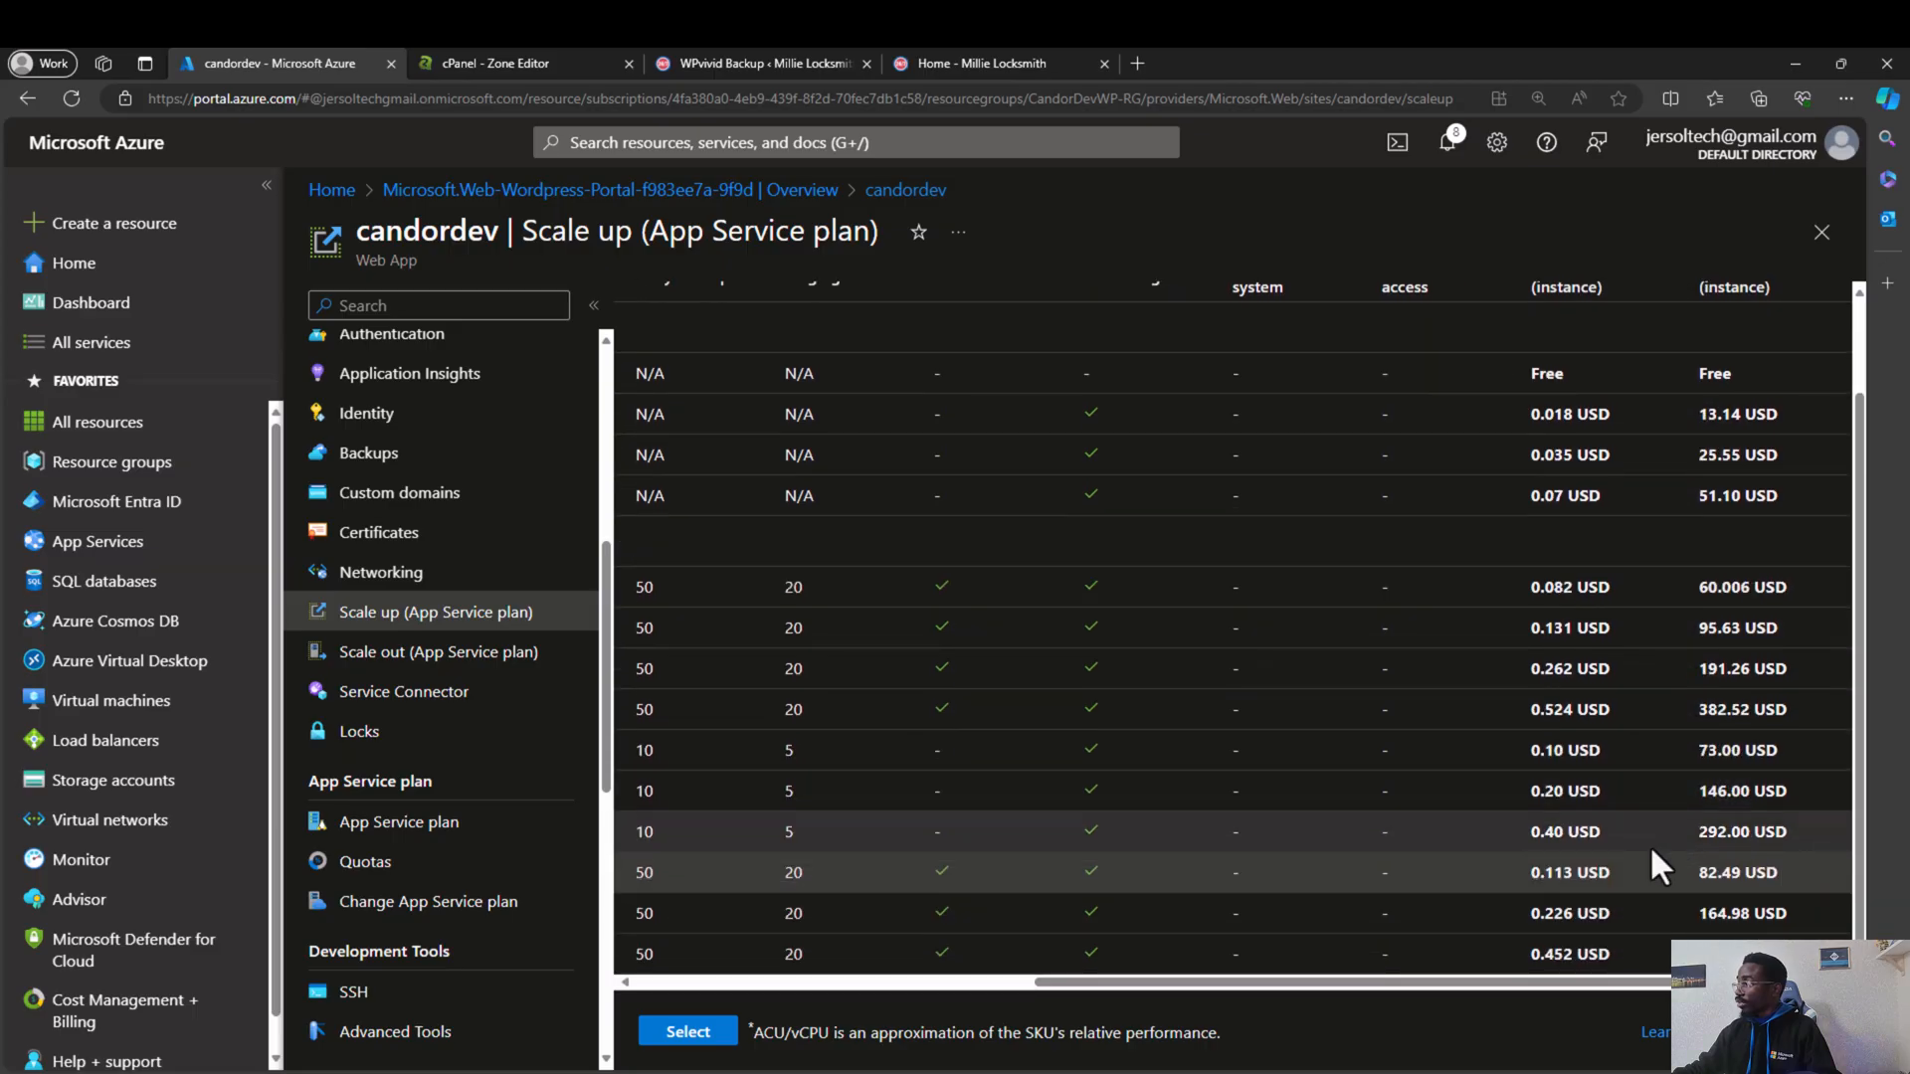
# Step: Switch the App Service plan tier comparison back to Hardware and compare the tiers' vCPU, memory, storage and hourly and monthly costs
pyautogui.scroll(1, 1649, 835)
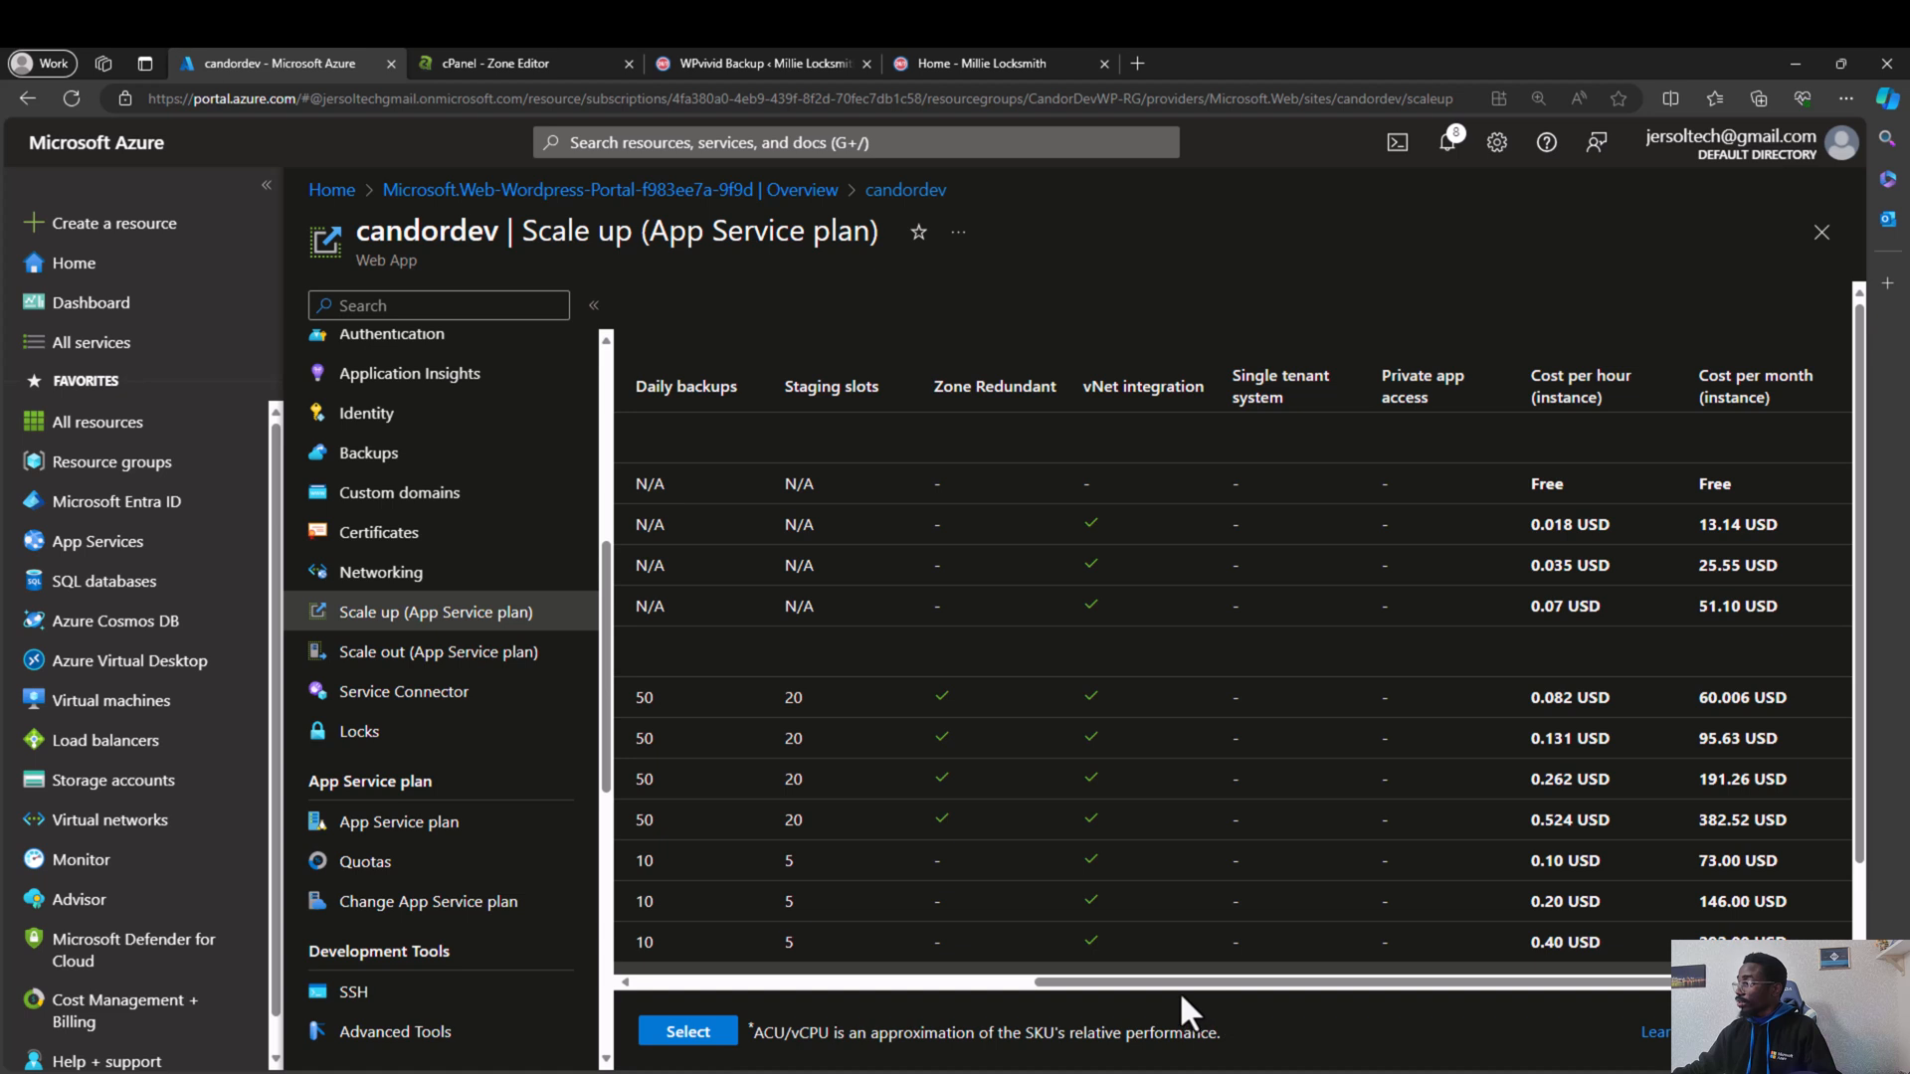
pyautogui.moveTo(1190, 981); pyautogui.dragTo(595, 951)
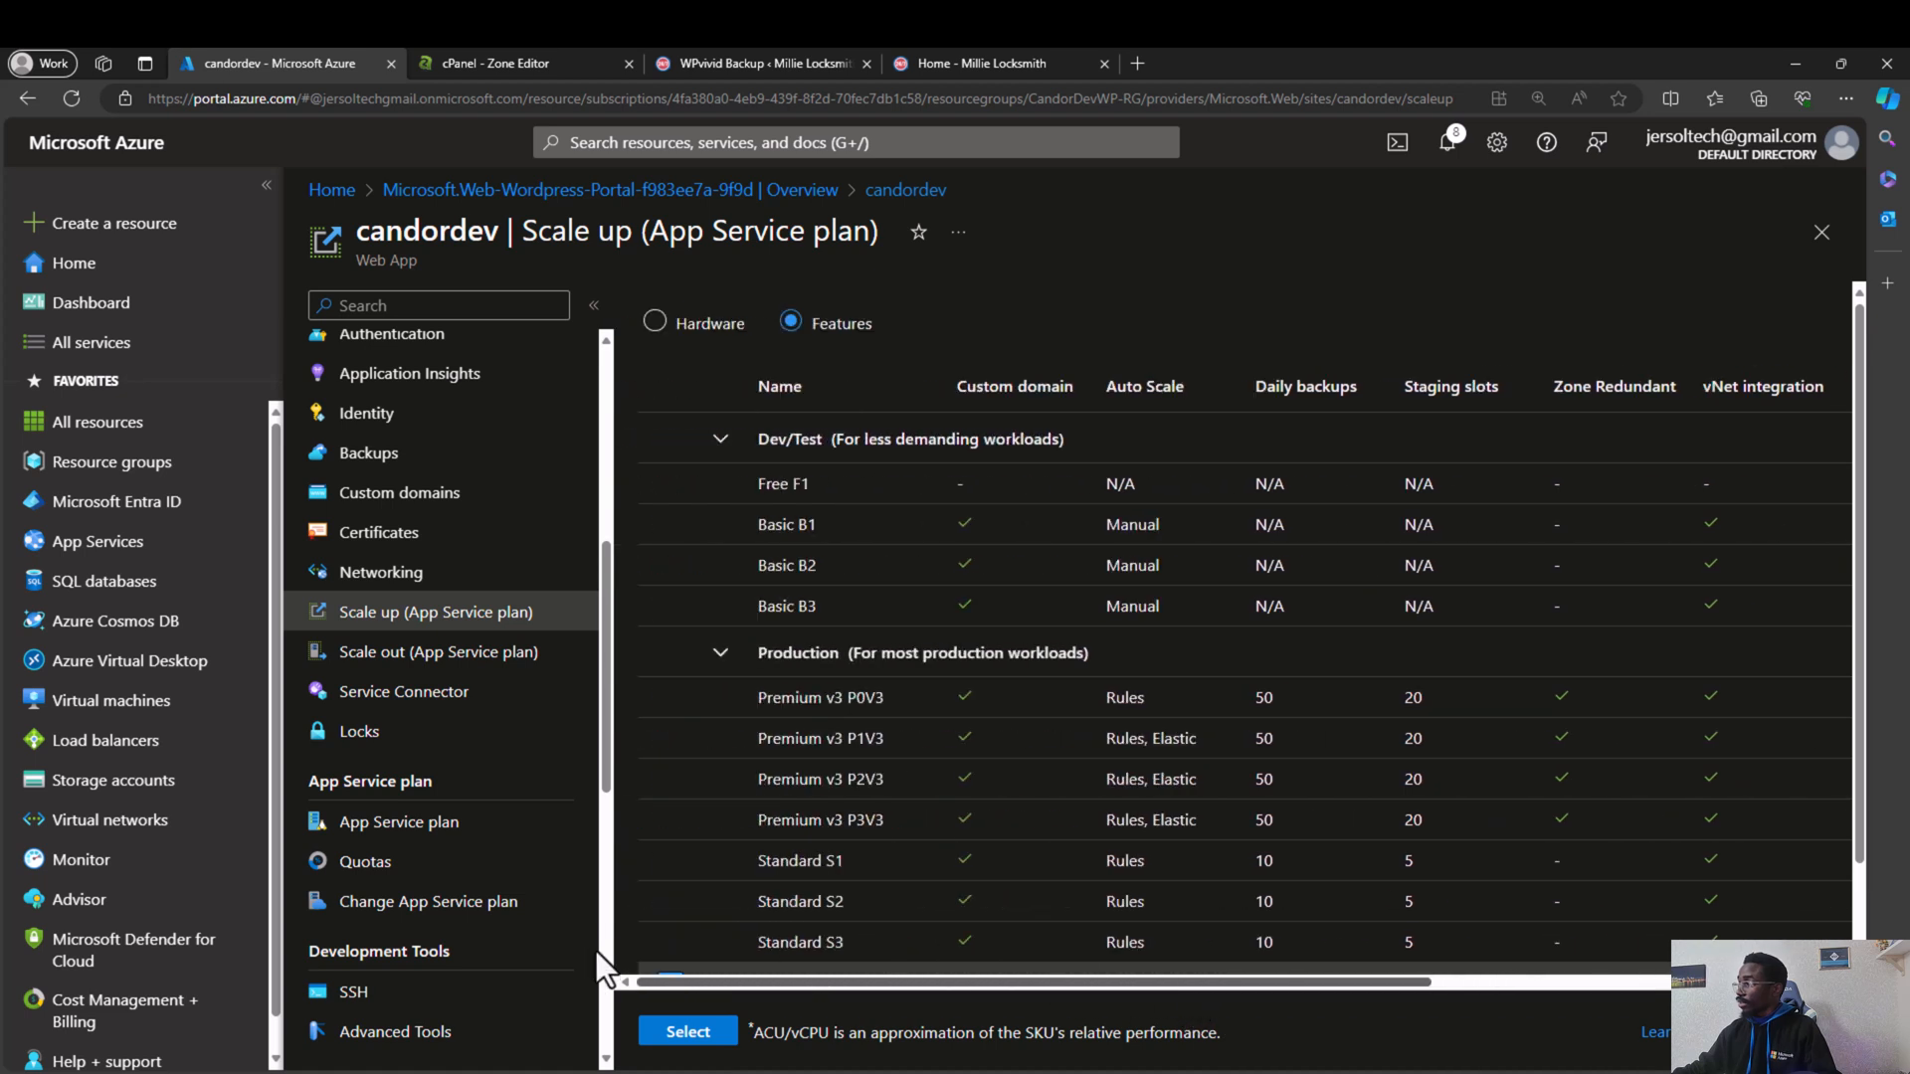
pyautogui.click(655, 322)
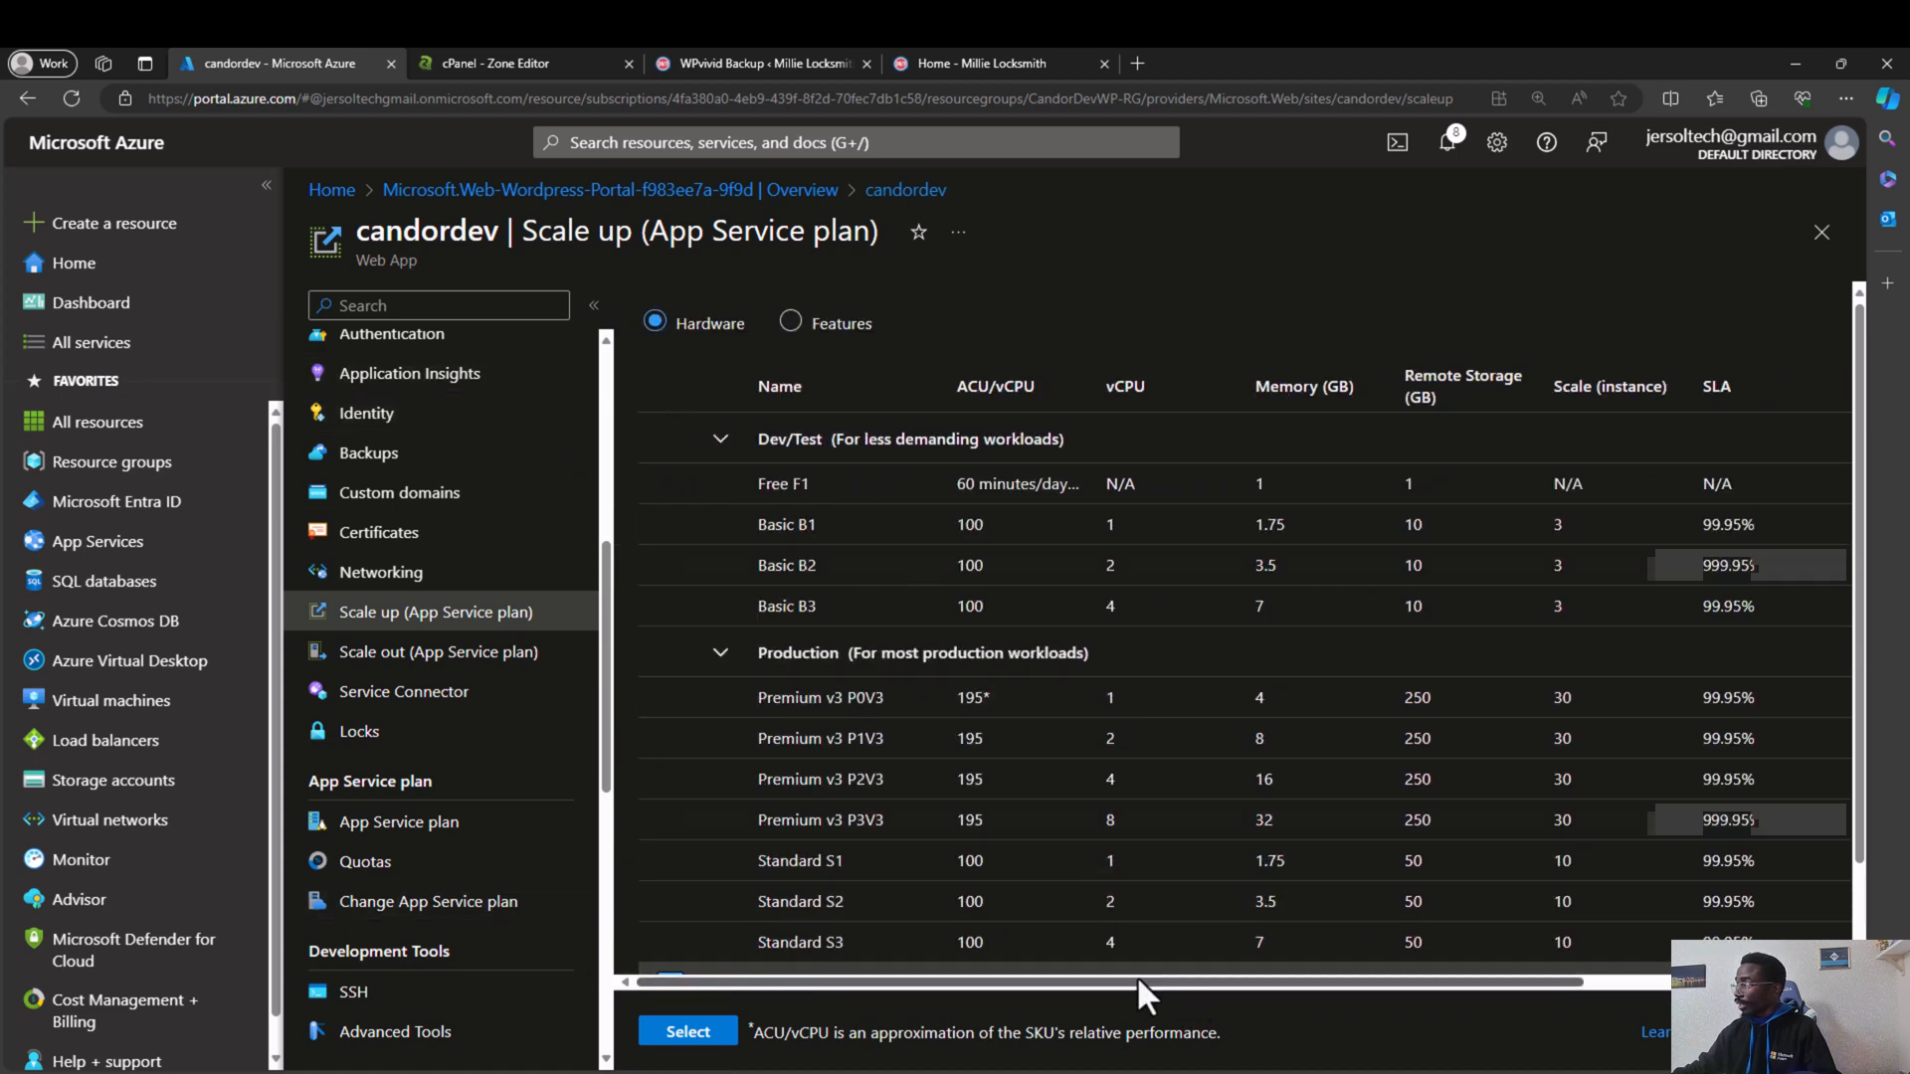
pyautogui.moveTo(1143, 985); pyautogui.dragTo(1389, 983)
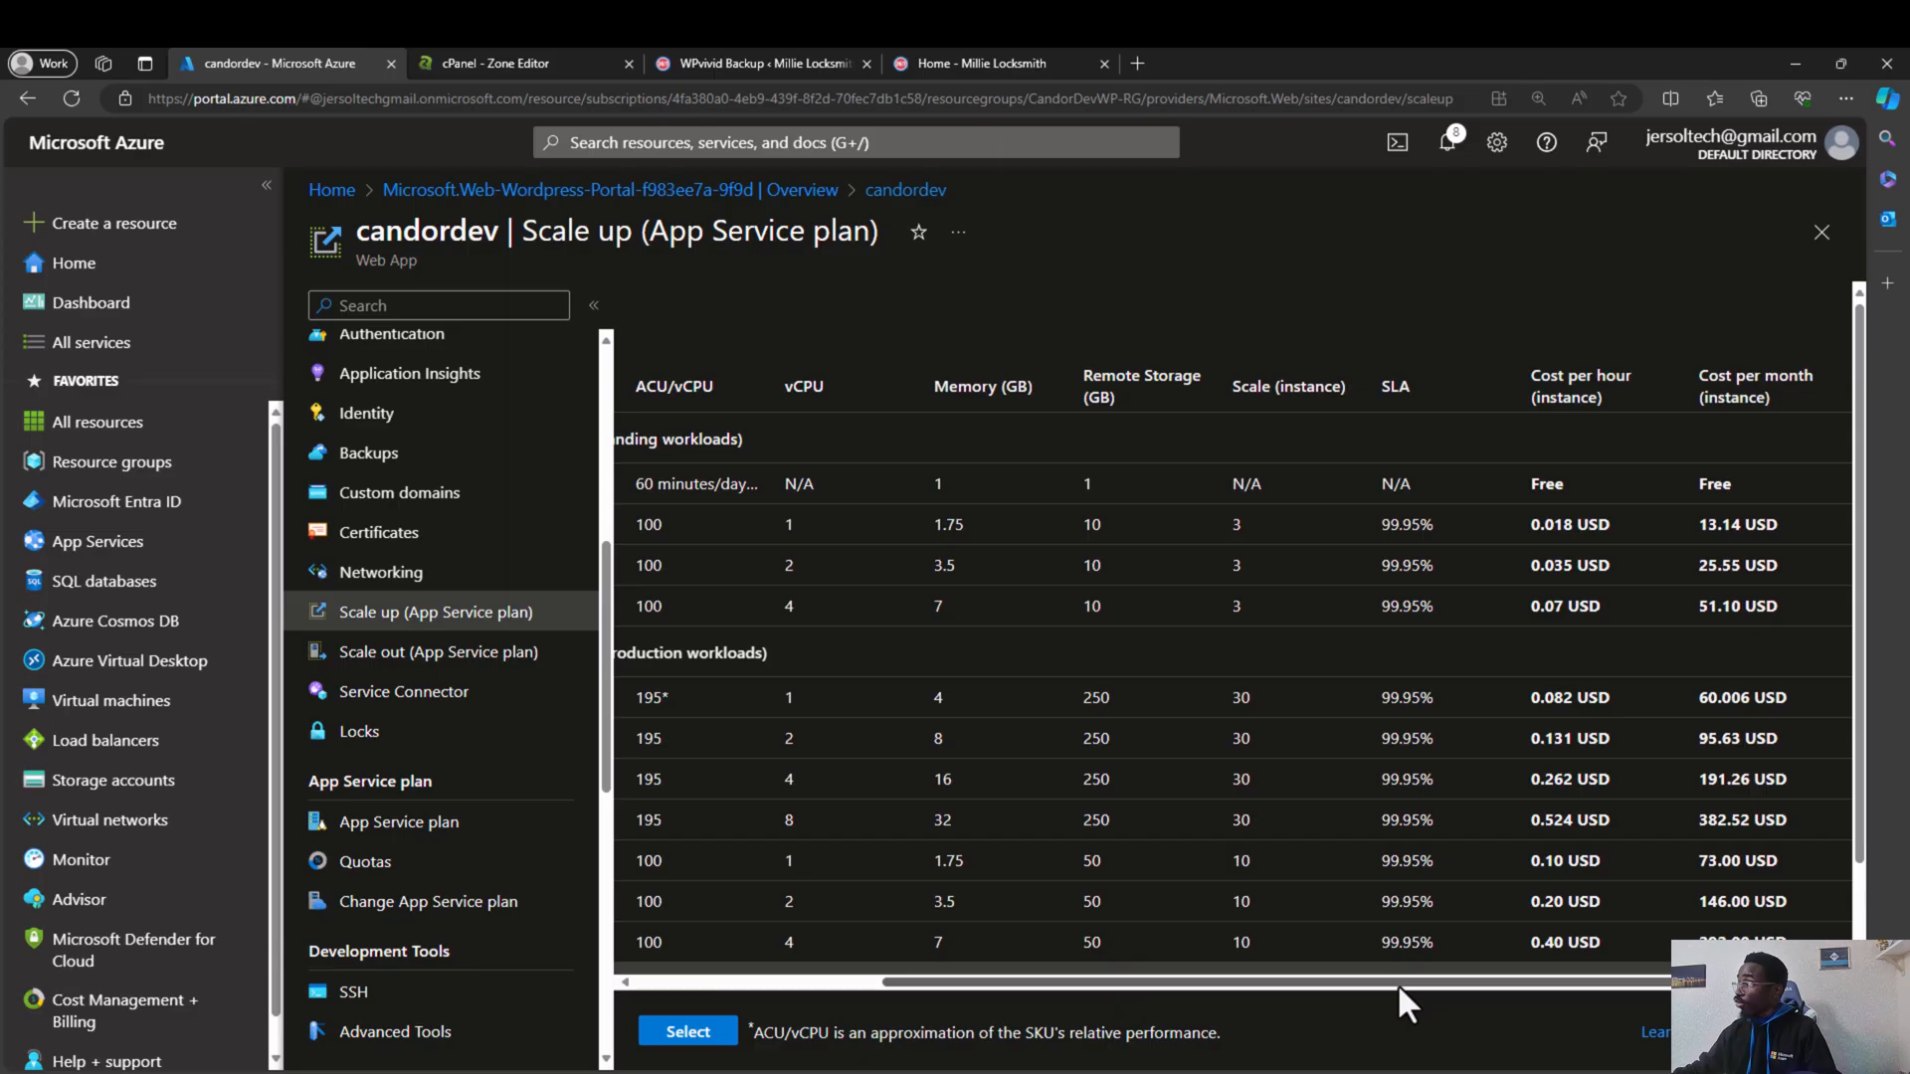
pyautogui.moveTo(1399, 983); pyautogui.dragTo(1119, 957)
pyautogui.scroll(-1, 1066, 861)
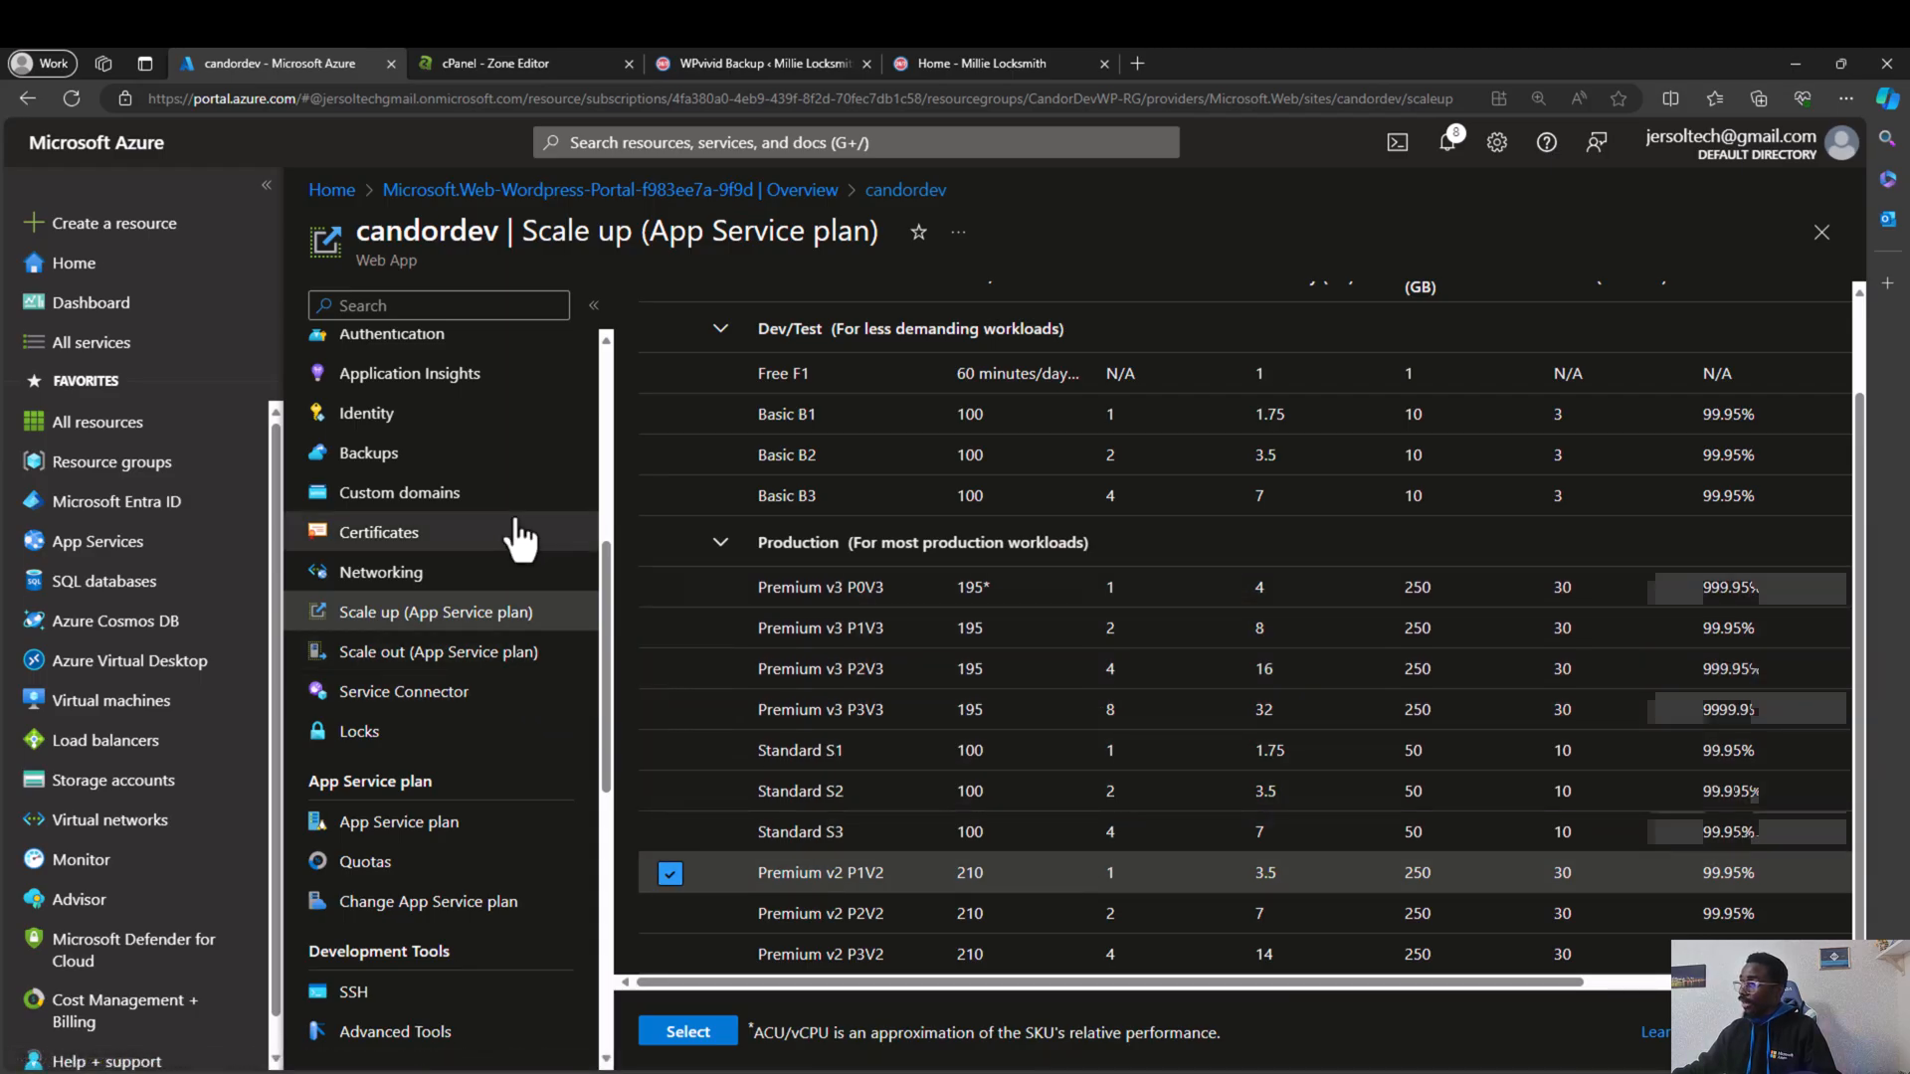
pyautogui.scroll(1, 855, 344)
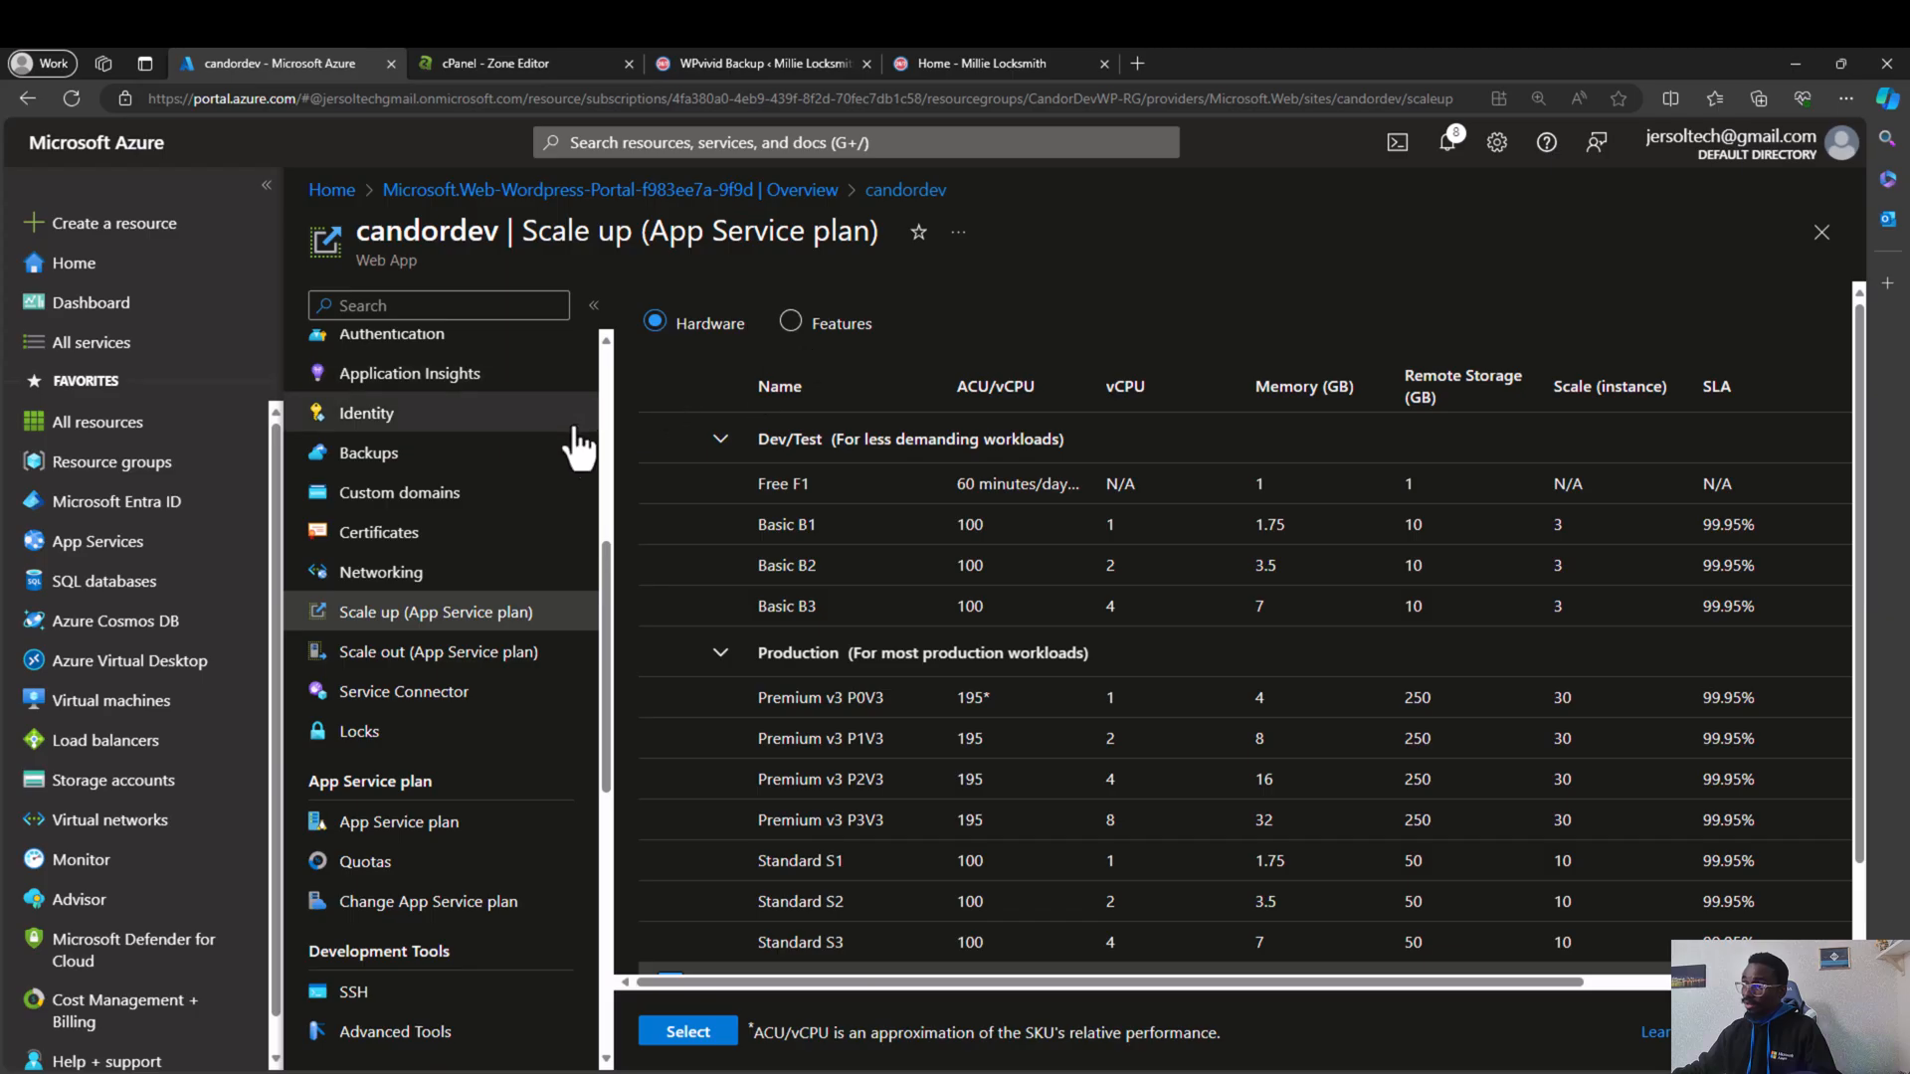
# Step: Return to the web app's overview, open its App Service plan scale-out settings and examine the pricing plan and scaling methods
pyautogui.scroll(5, 438, 398)
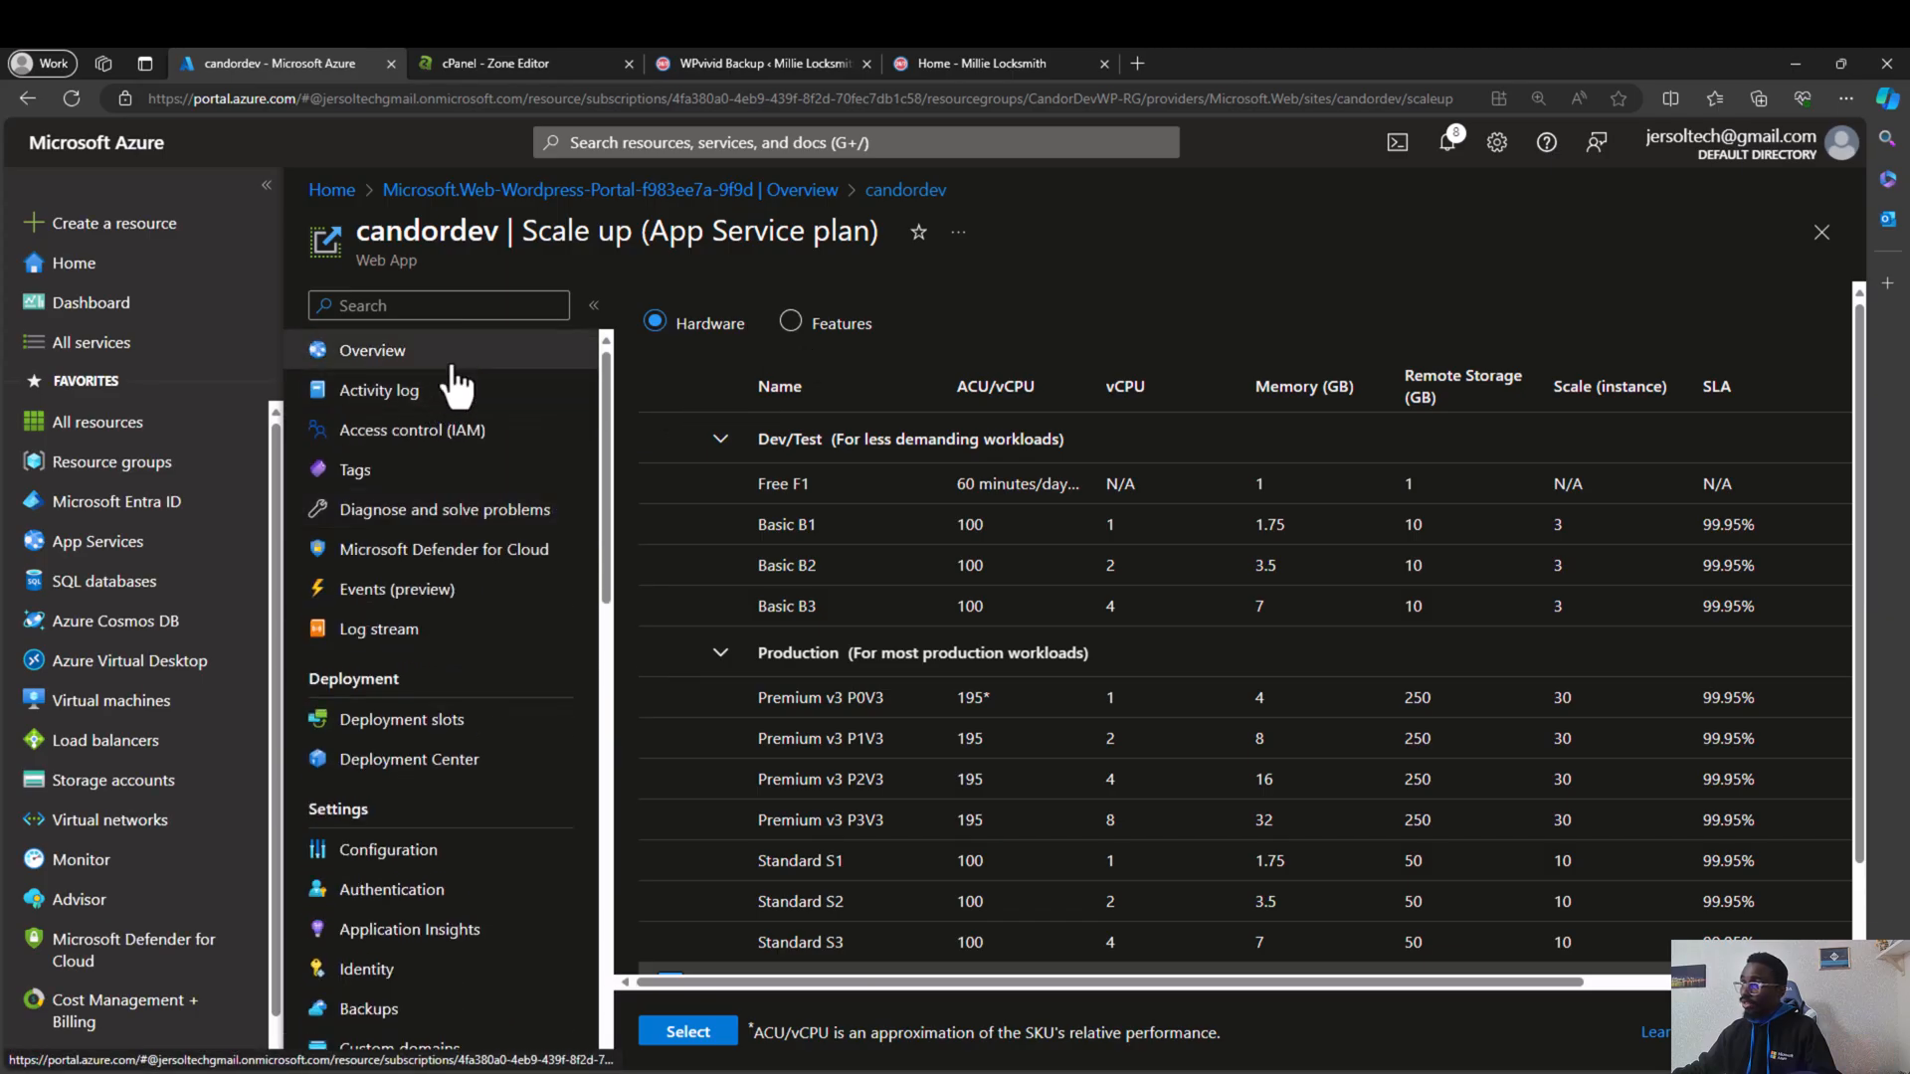
pyautogui.click(441, 360)
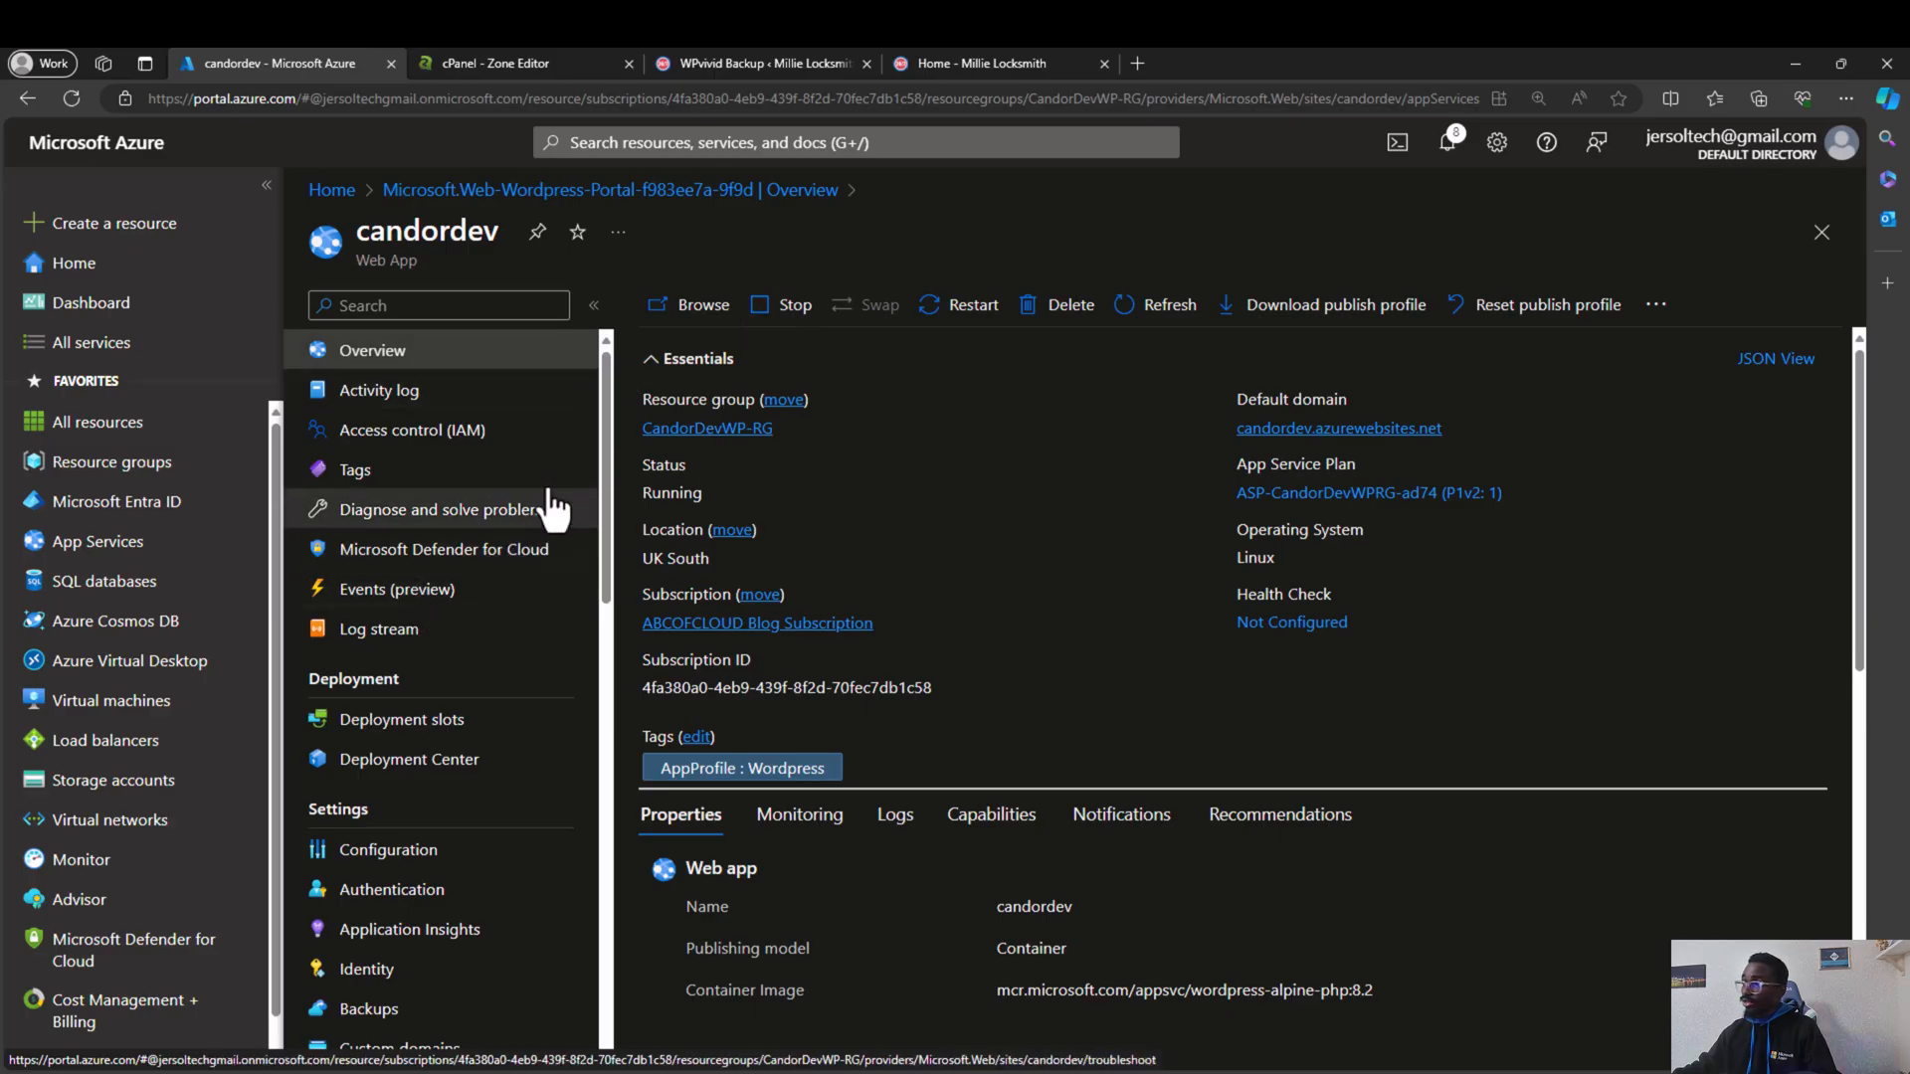
pyautogui.scroll(-2, 513, 655)
pyautogui.scroll(-3, 512, 654)
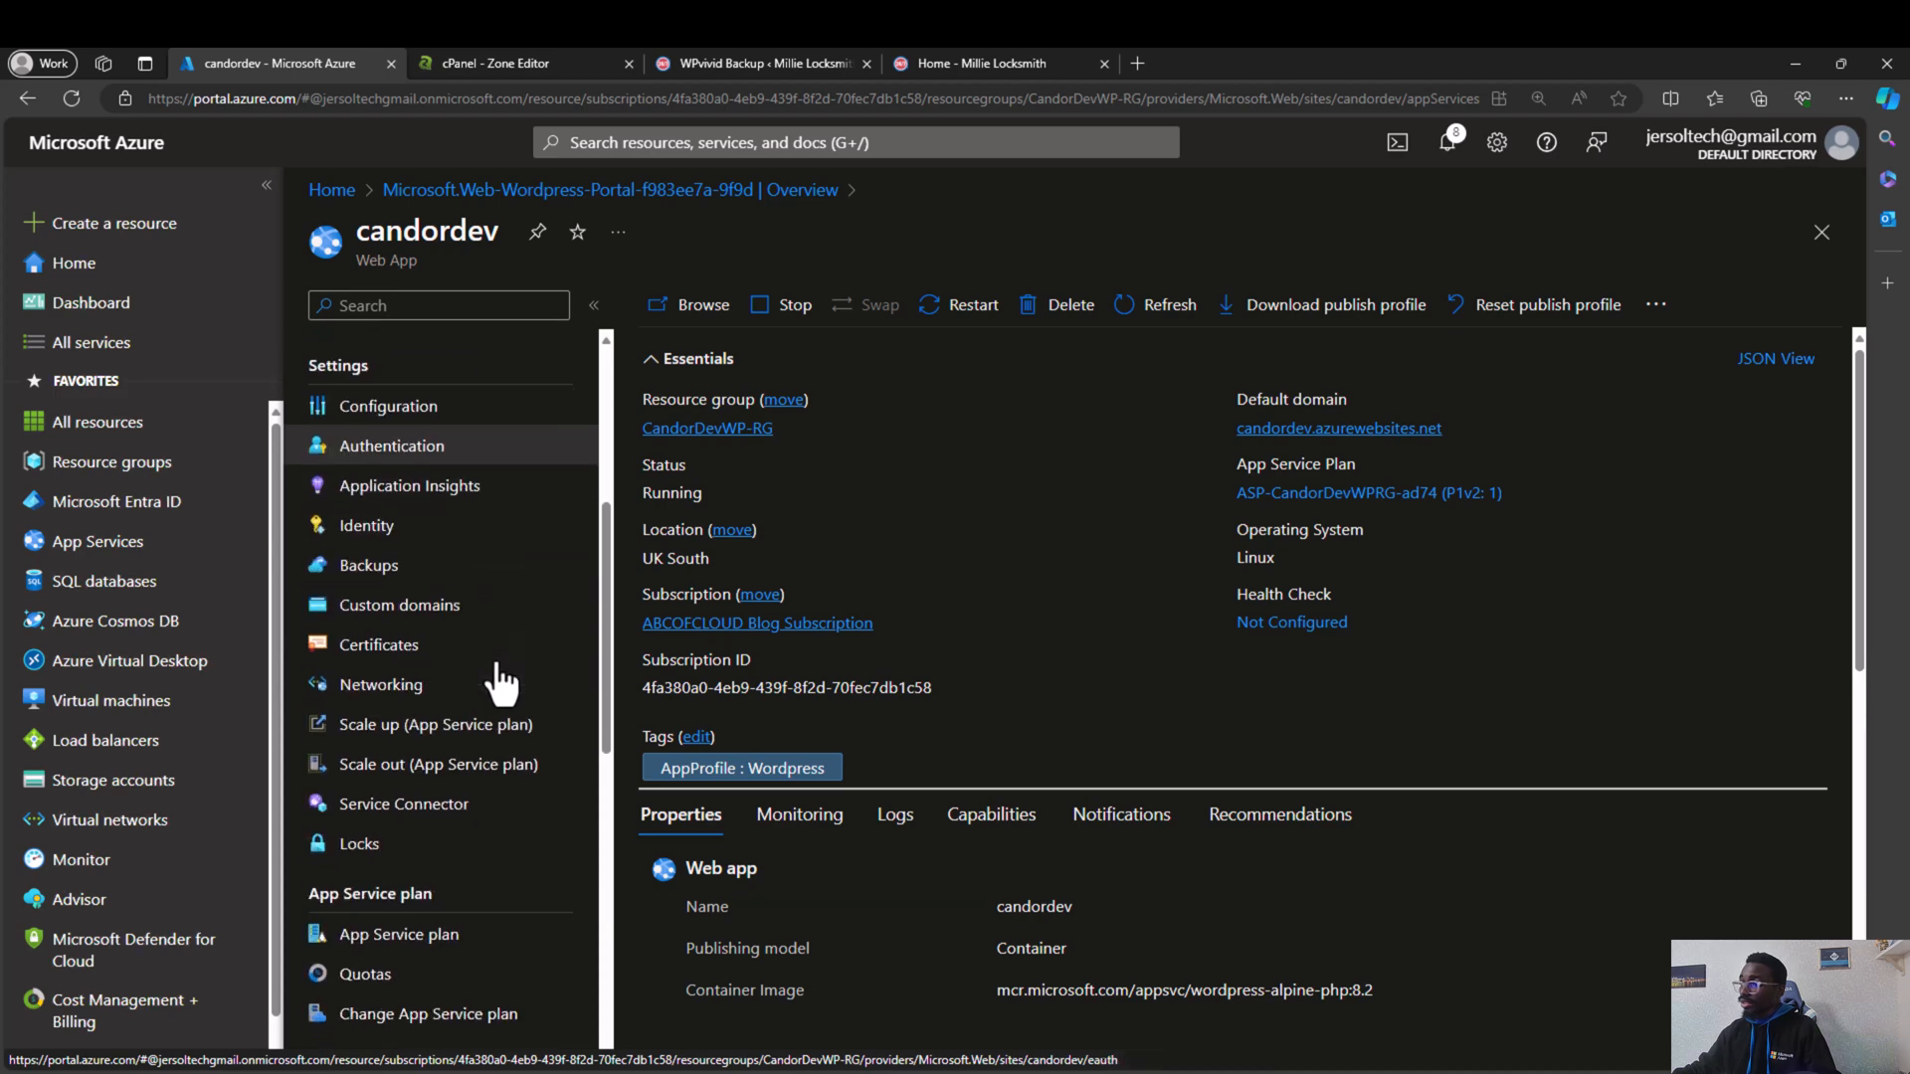
pyautogui.click(408, 774)
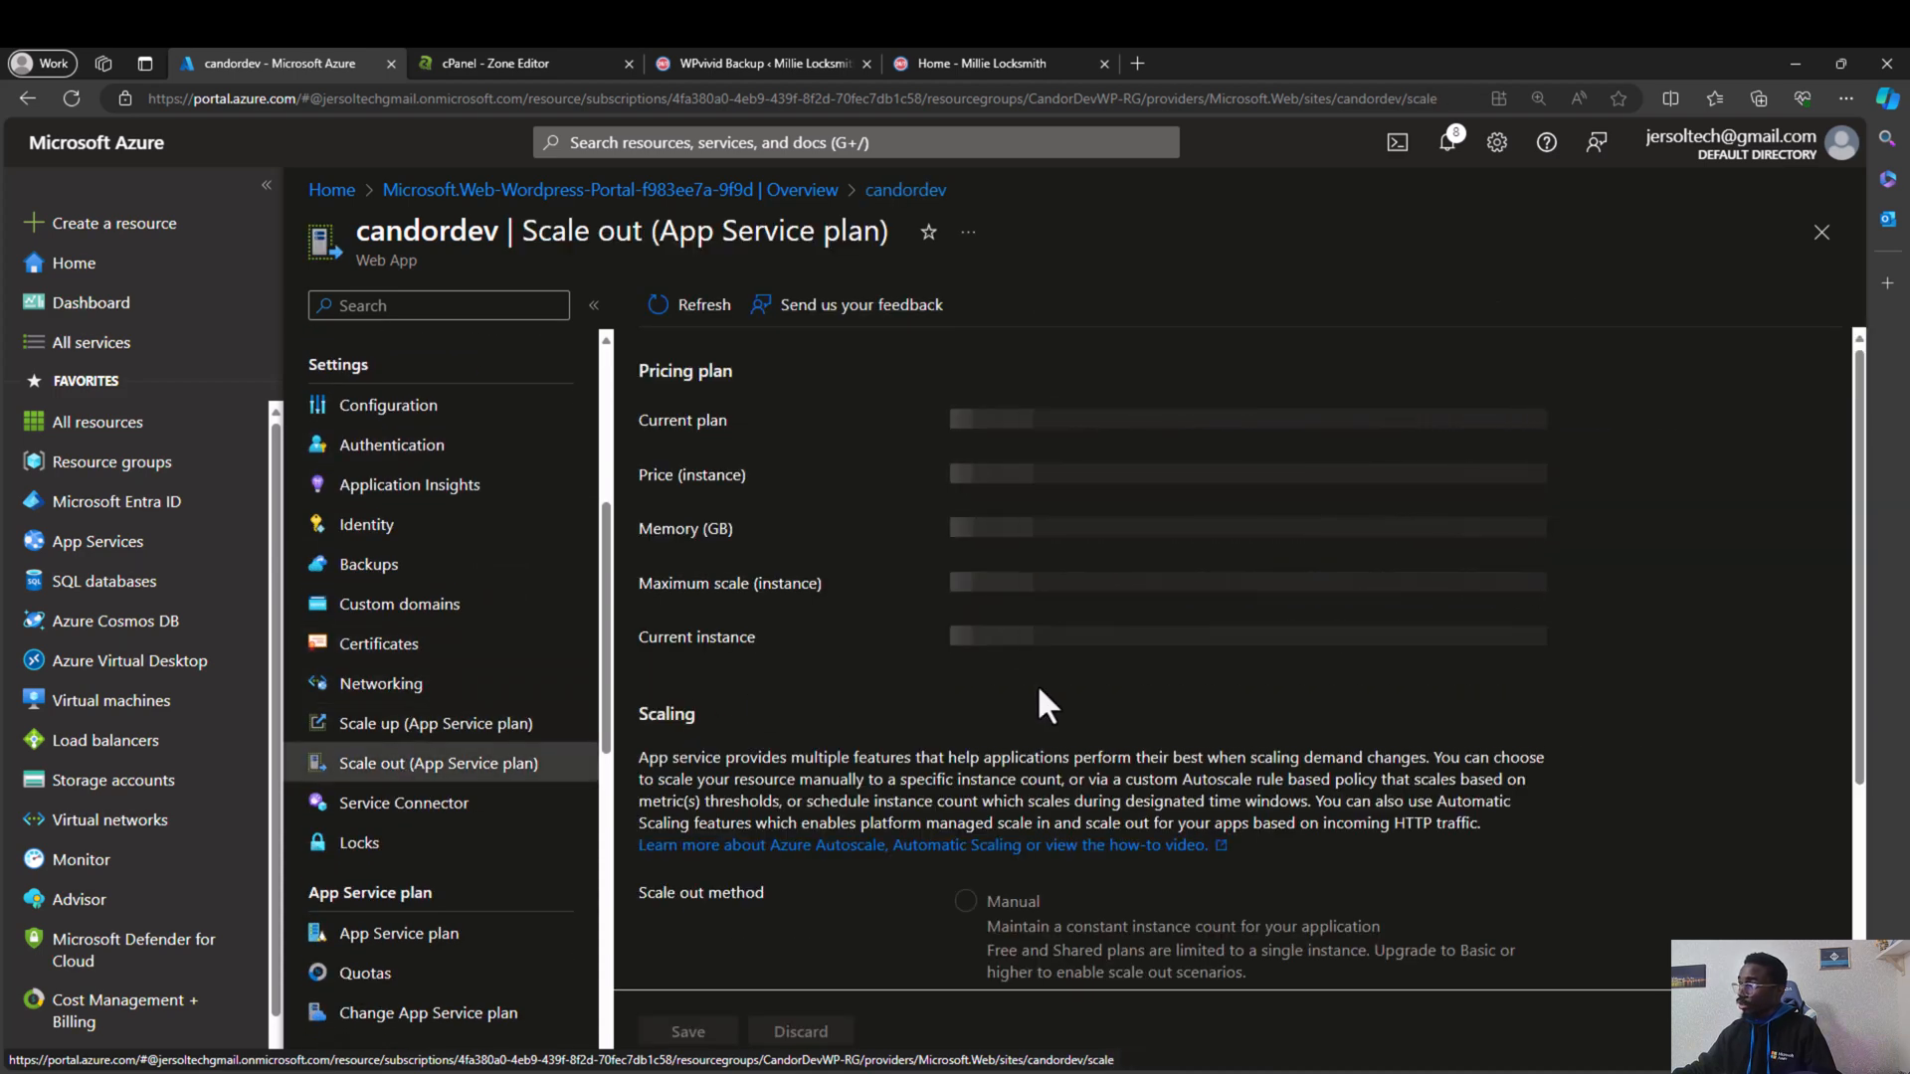
pyautogui.scroll(-1, 1036, 683)
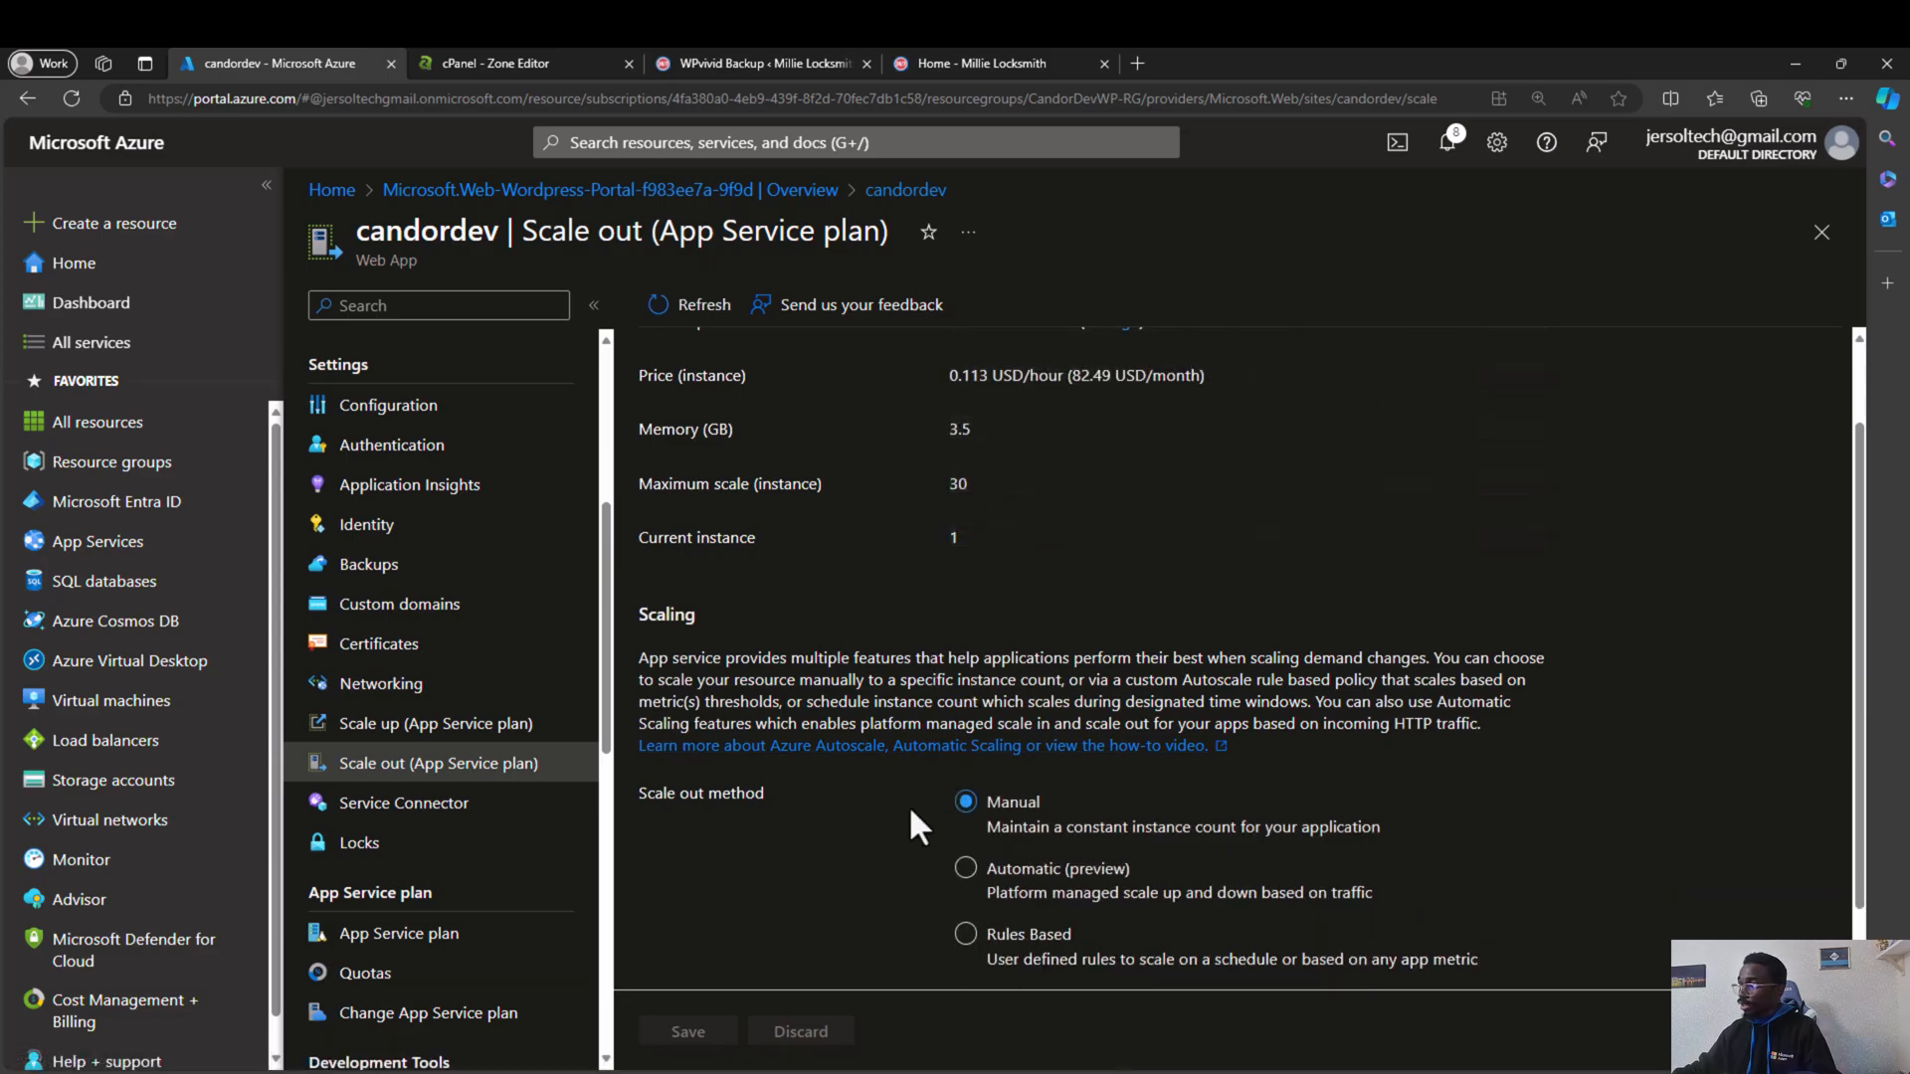
pyautogui.scroll(-1, 1044, 905)
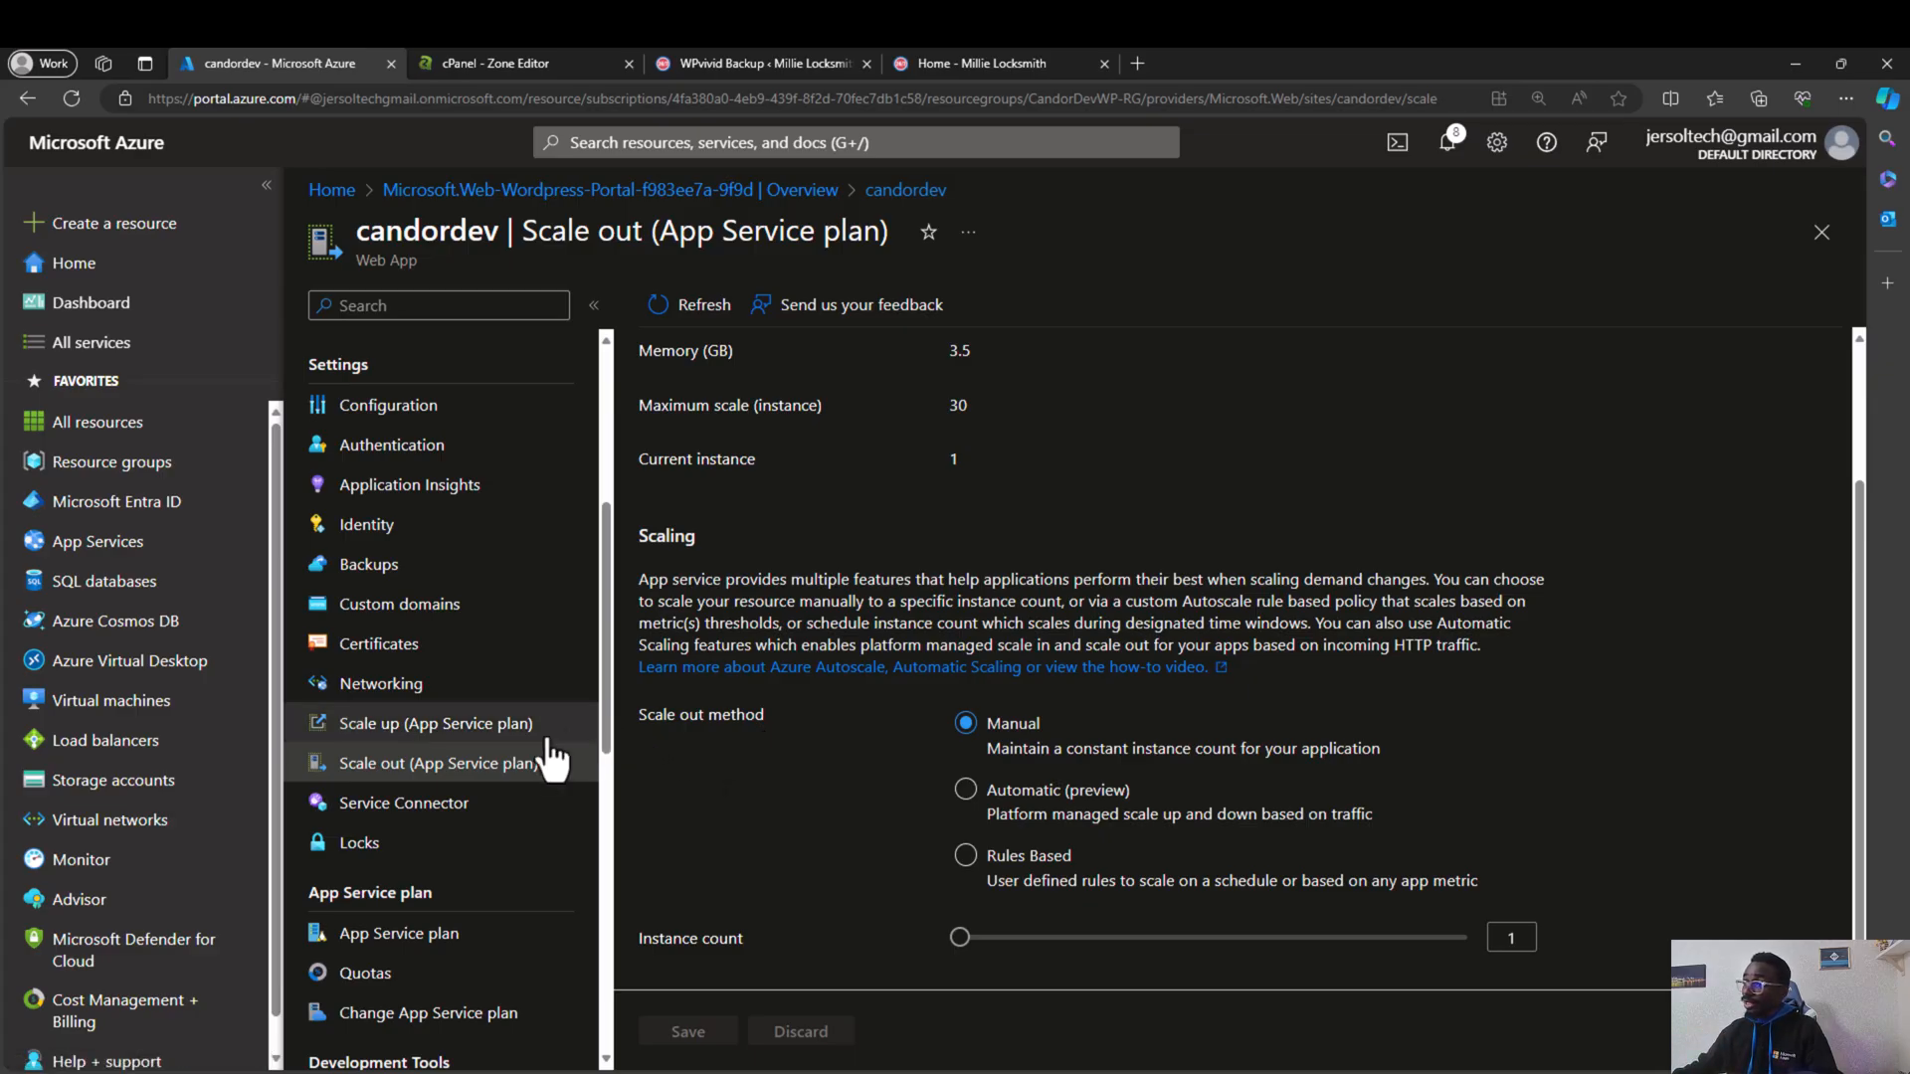
# Step: Open the web app's Configuration and look through the database and WordPress application settings
pyautogui.scroll(1, 542, 733)
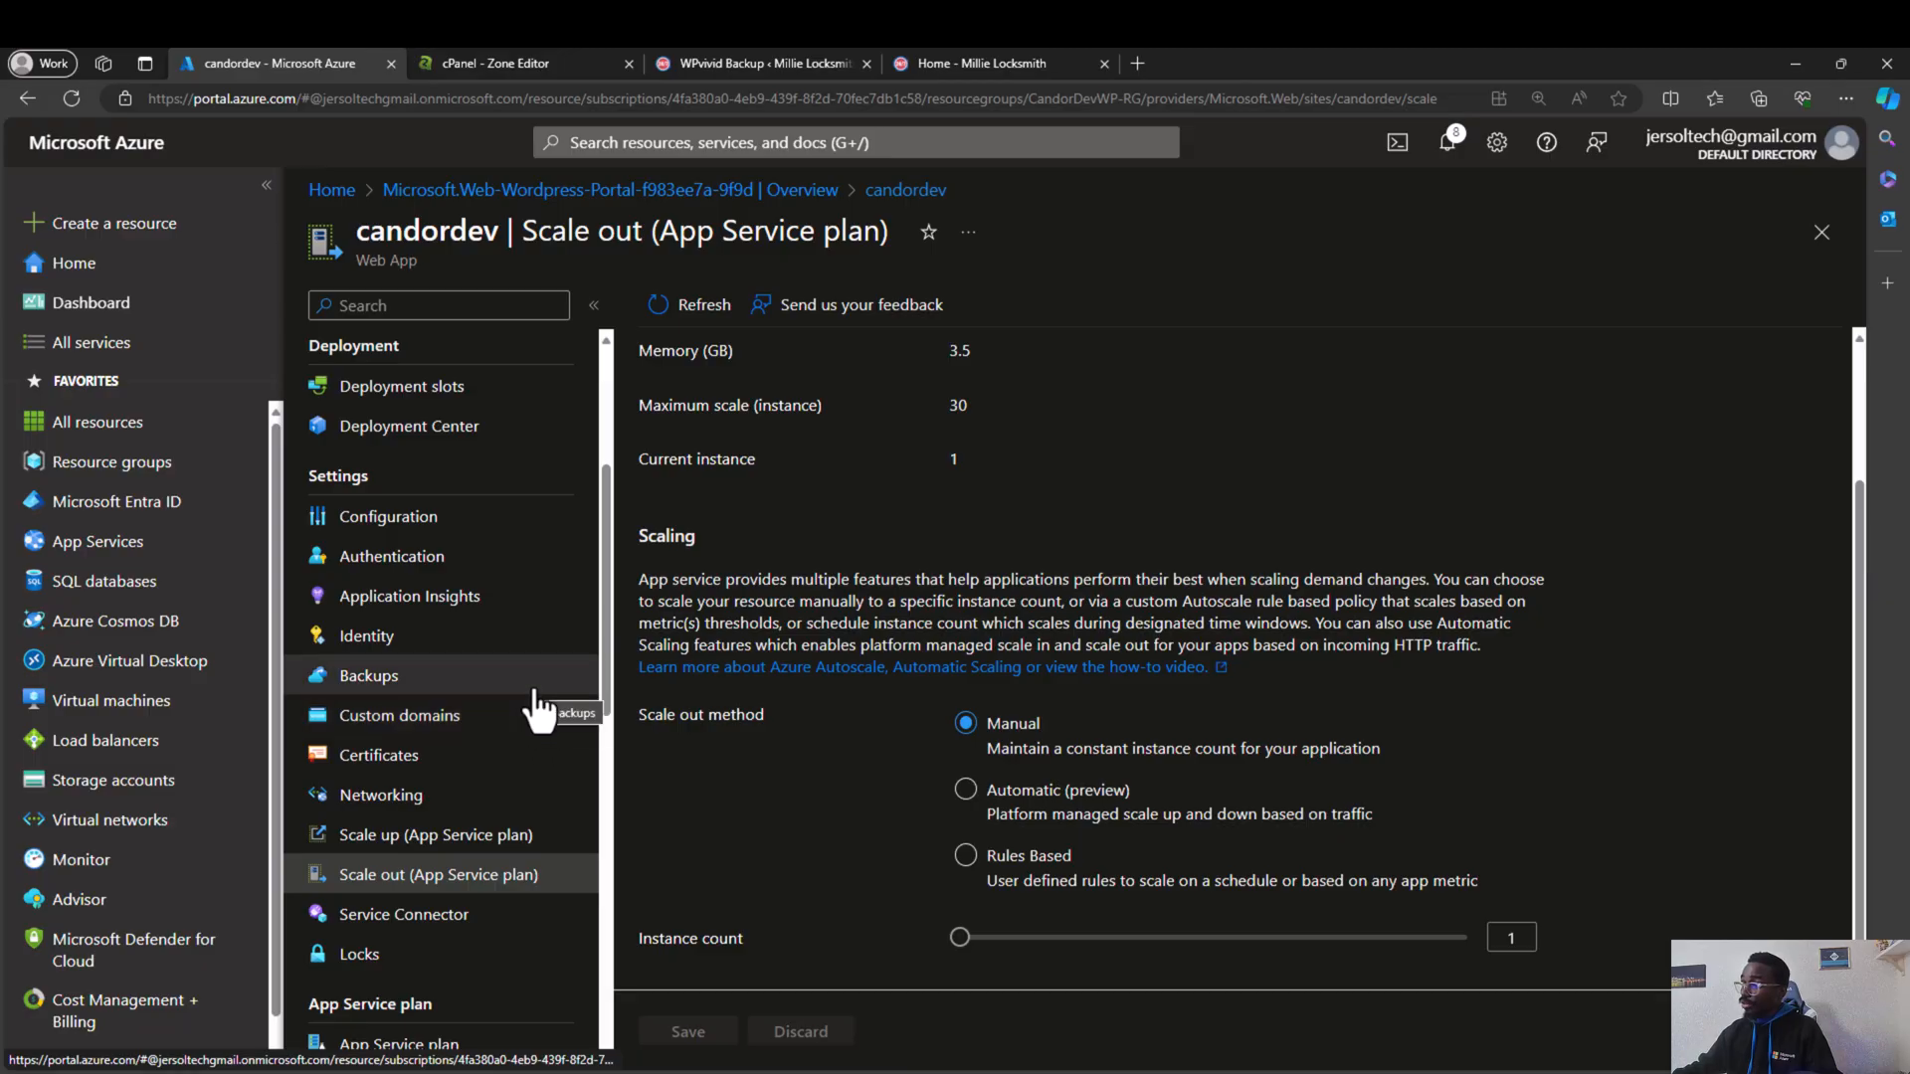
pyautogui.click(442, 519)
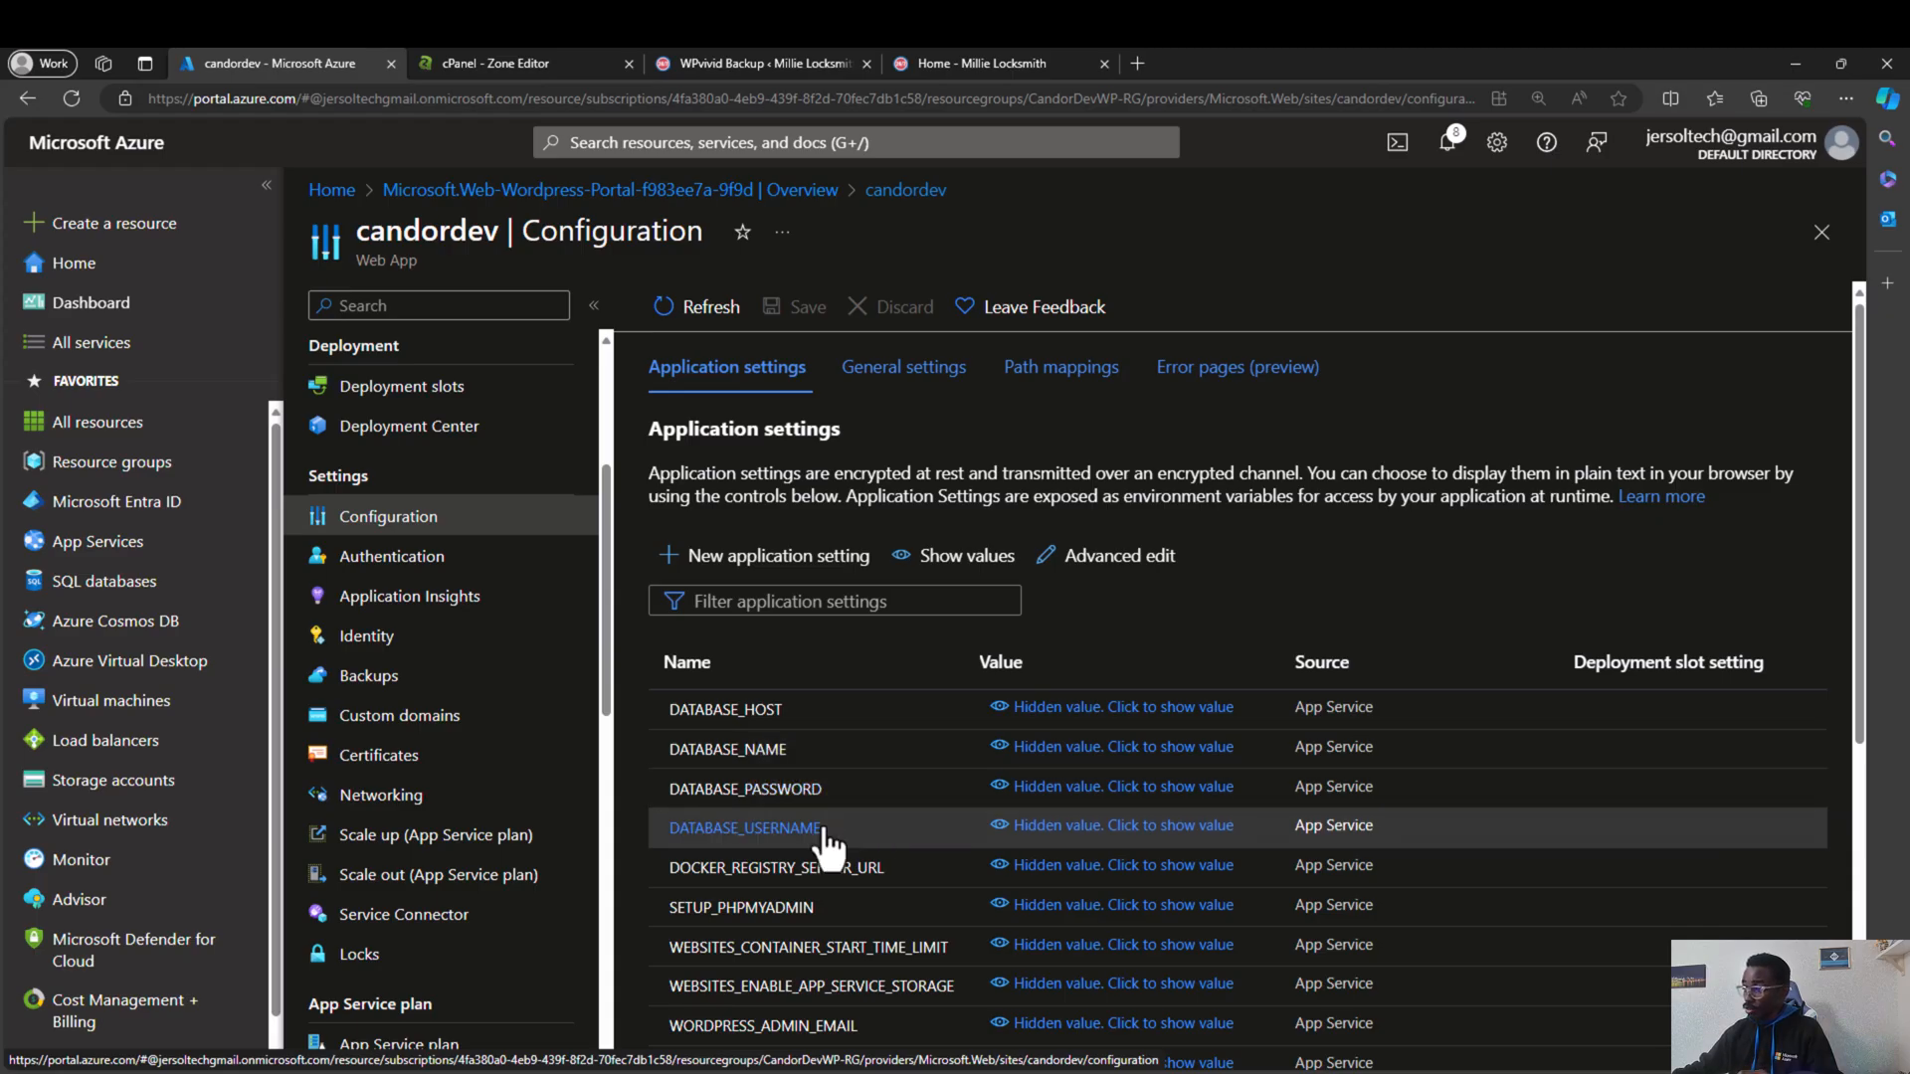
pyautogui.scroll(-1, 820, 818)
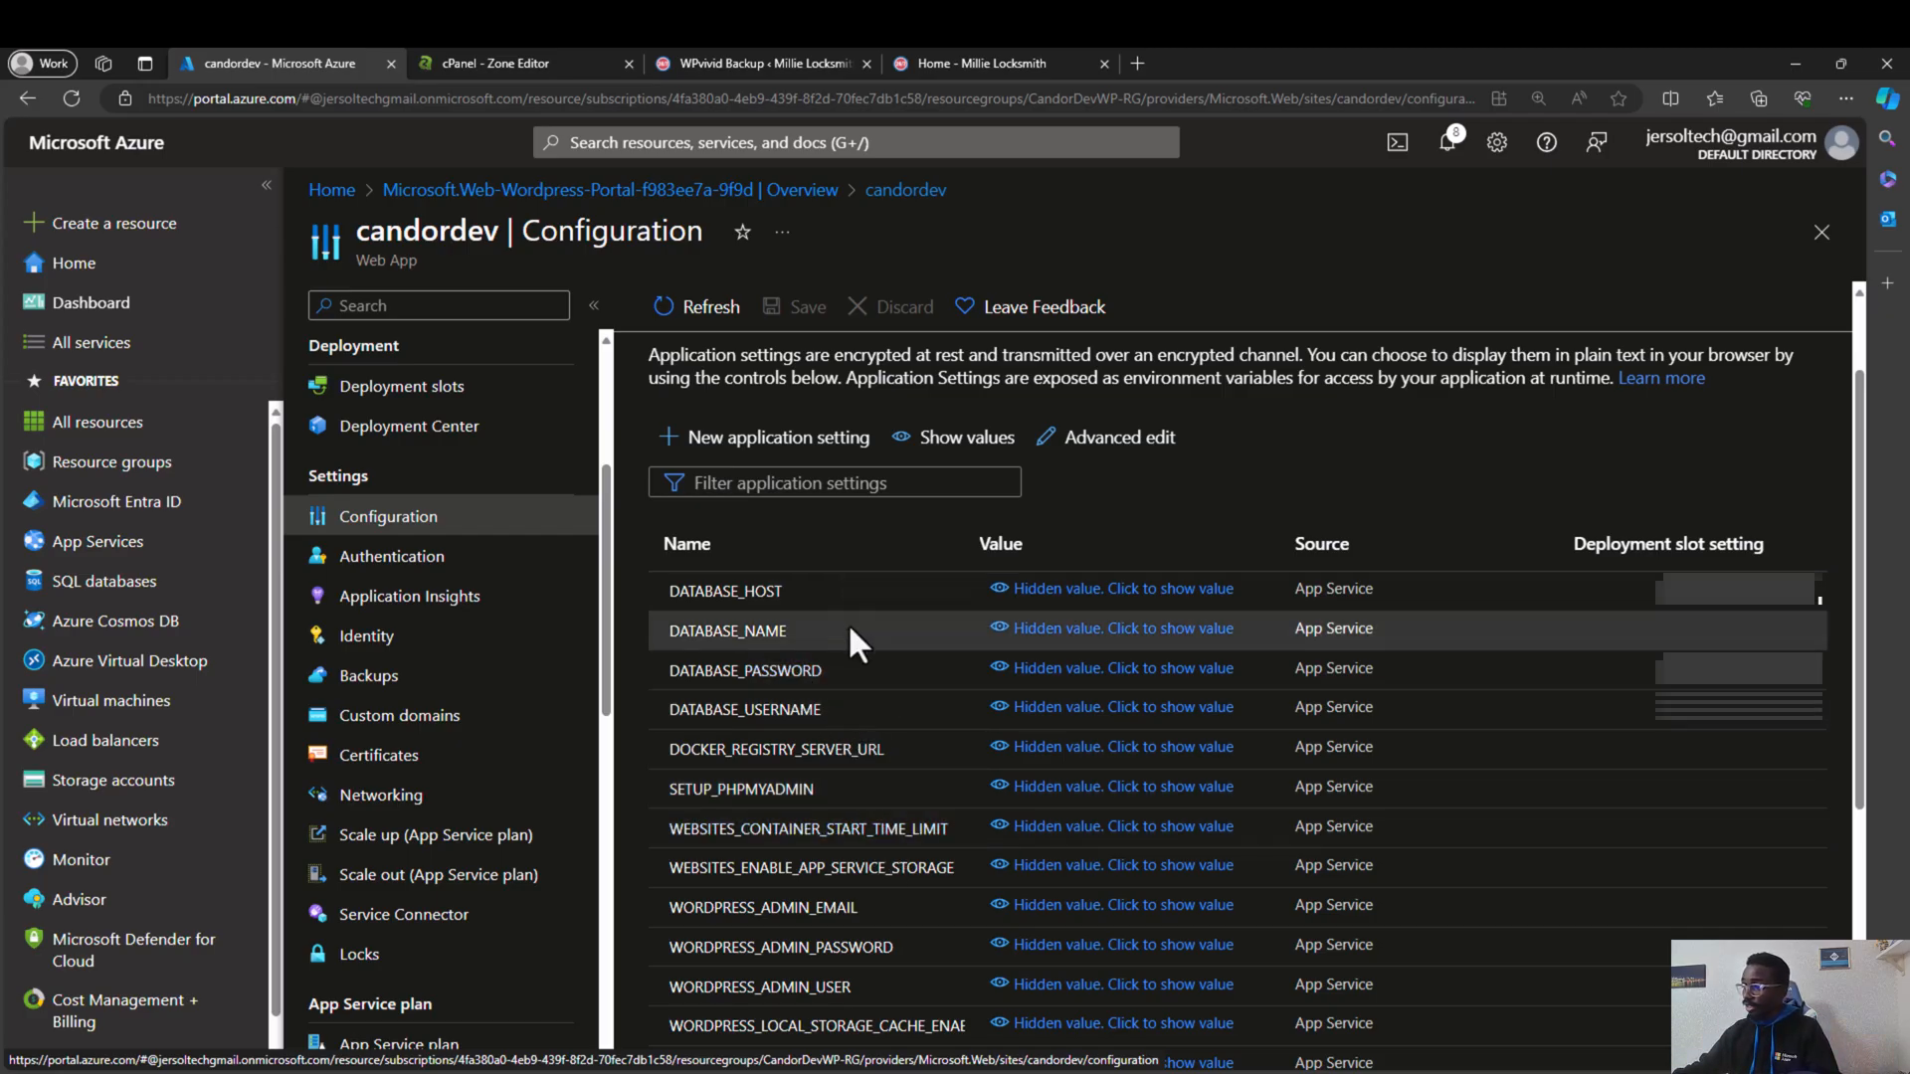
pyautogui.scroll(-1, 870, 958)
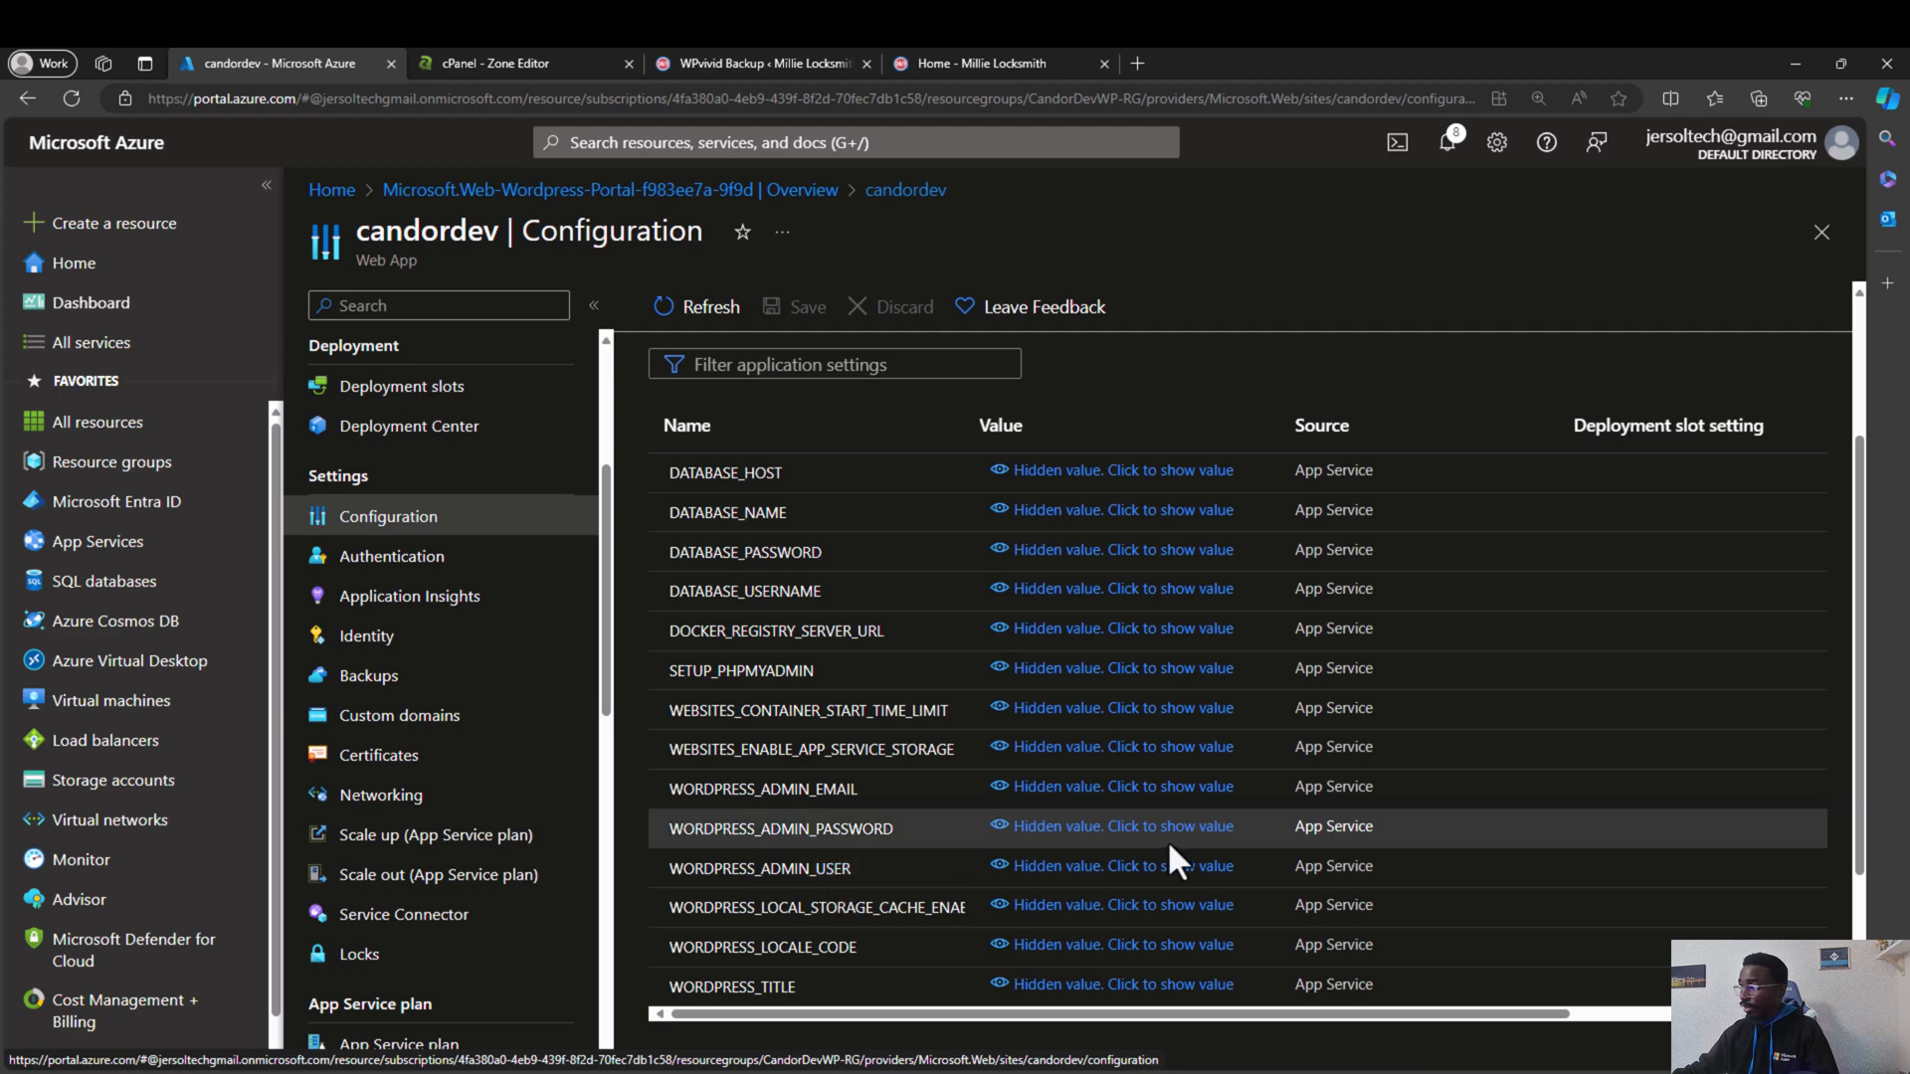
# Step: Open the WORDPRESS_ADMIN_USER application setting to view its value, and close it without saving changes
pyautogui.moveTo(1333, 1010); pyautogui.dragTo(1464, 1012)
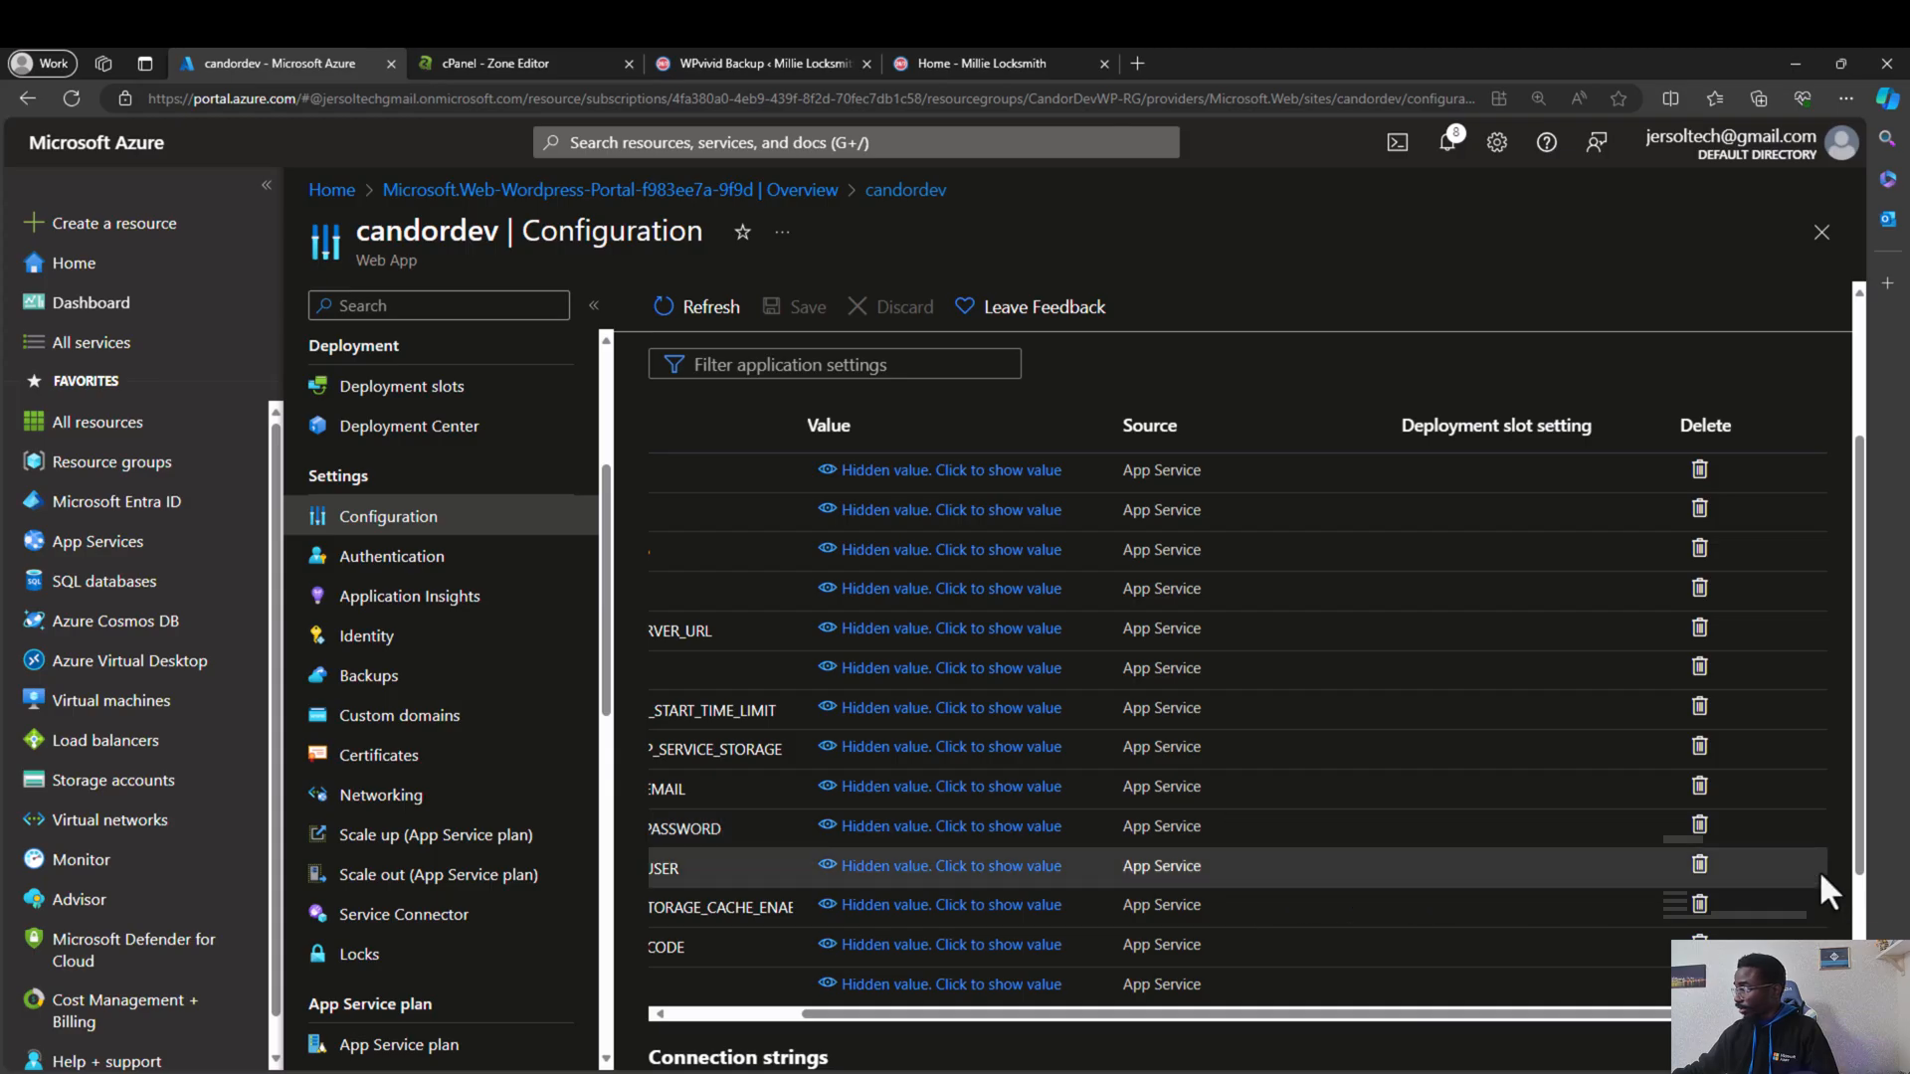
pyautogui.hscroll(2, 1525, 906)
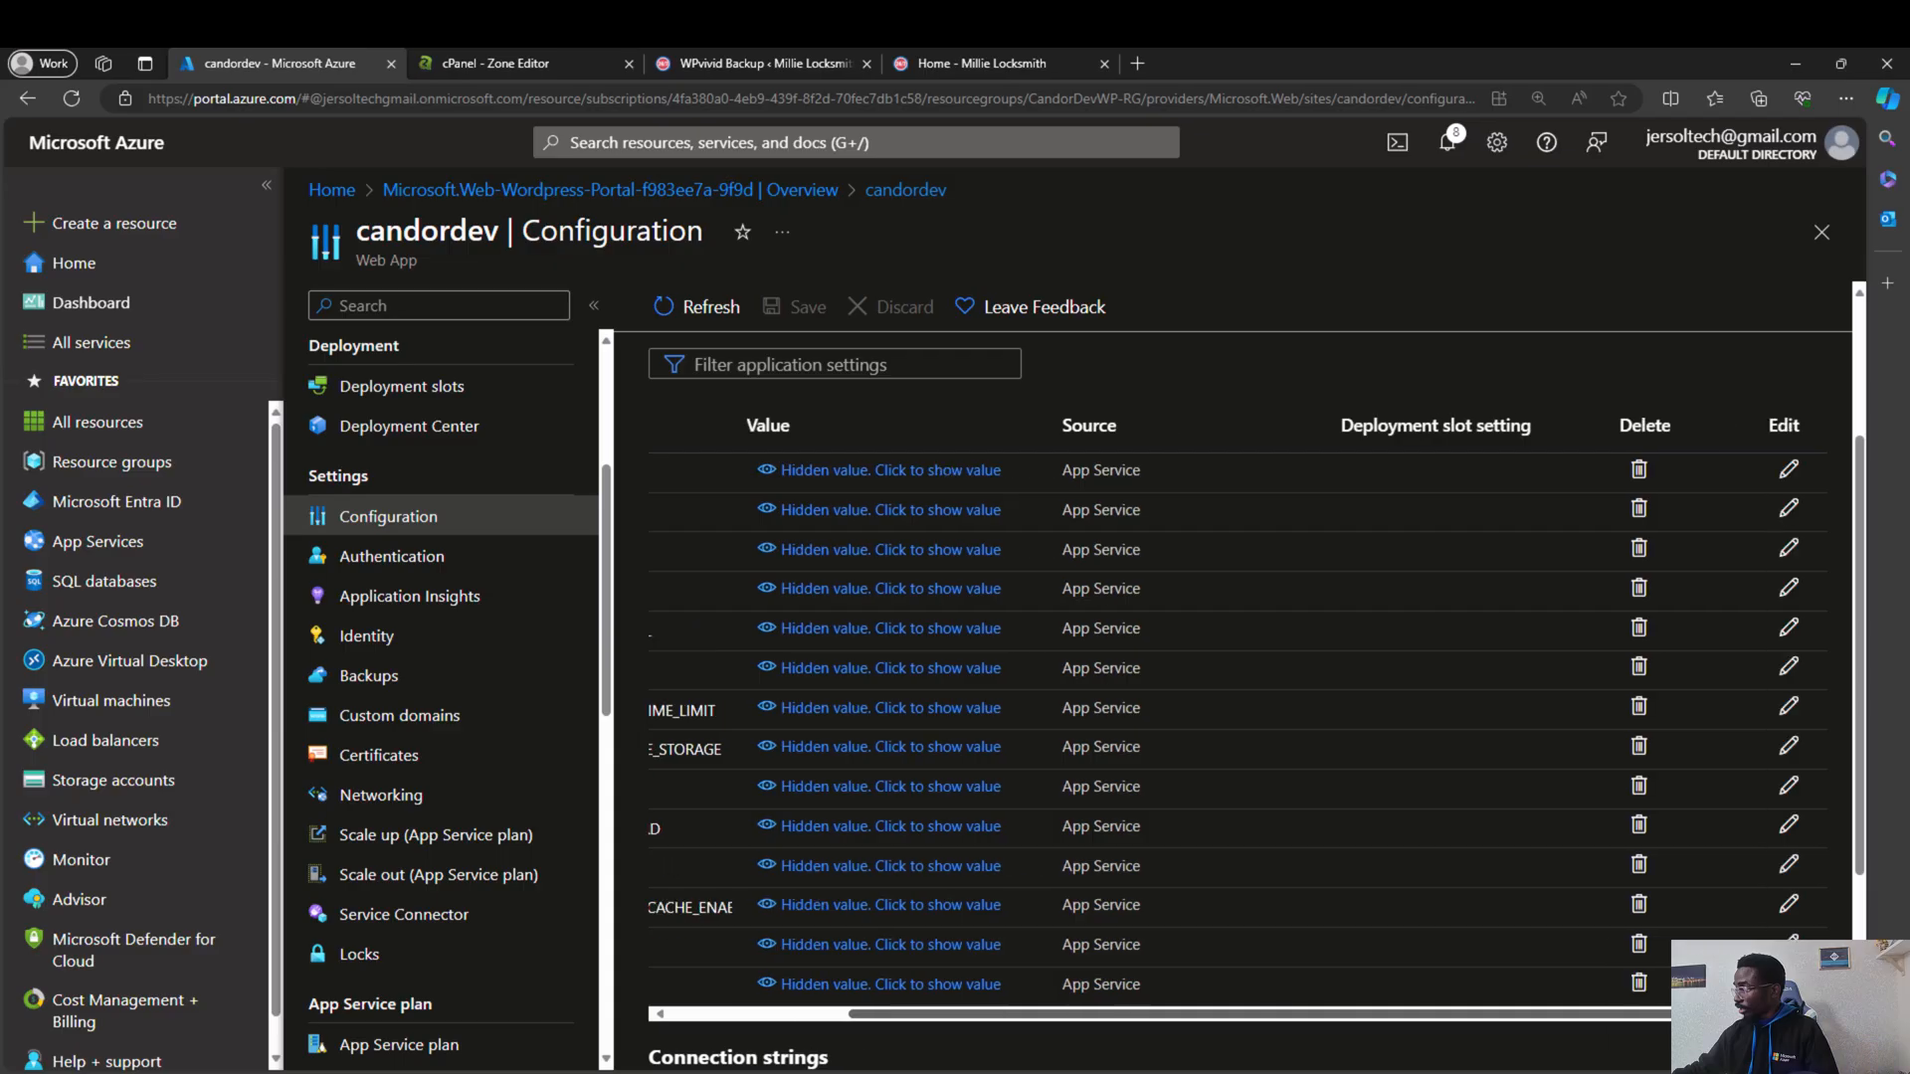
pyautogui.click(1789, 864)
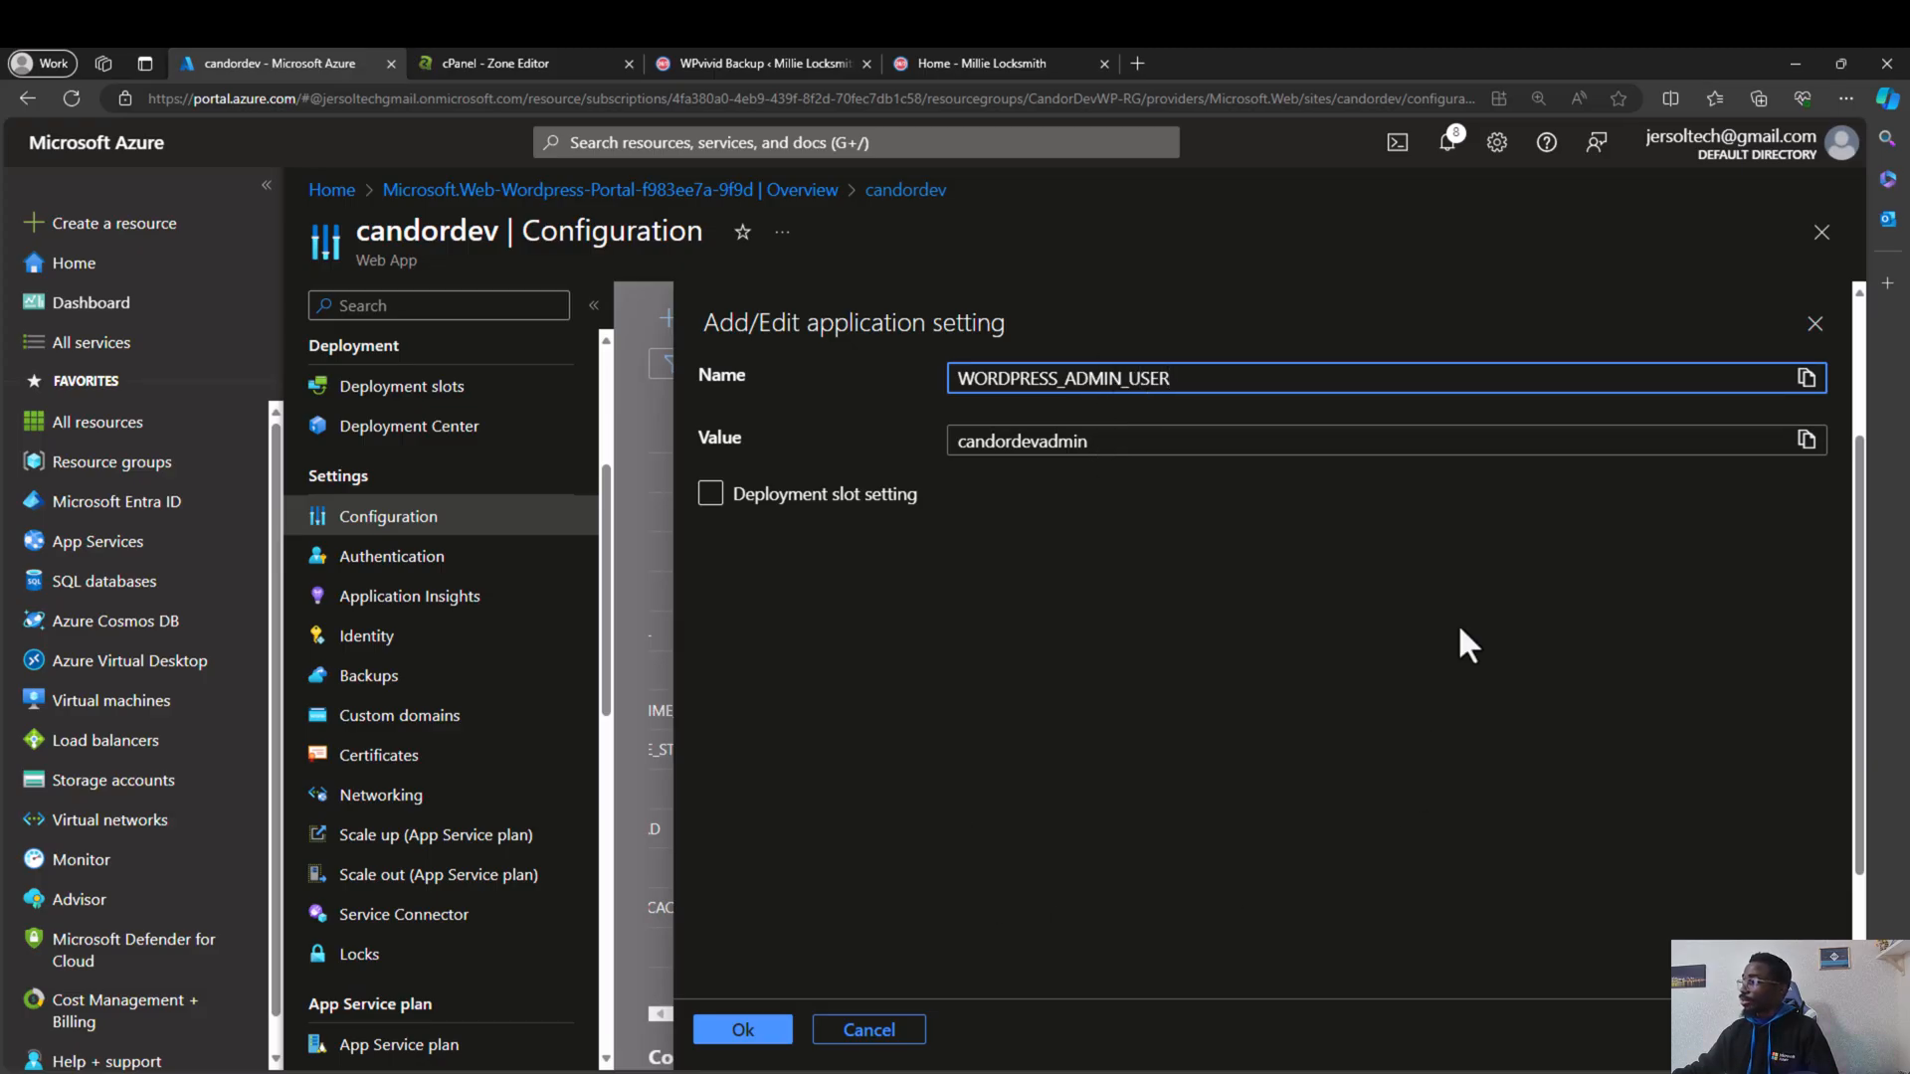
pyautogui.click(862, 1031)
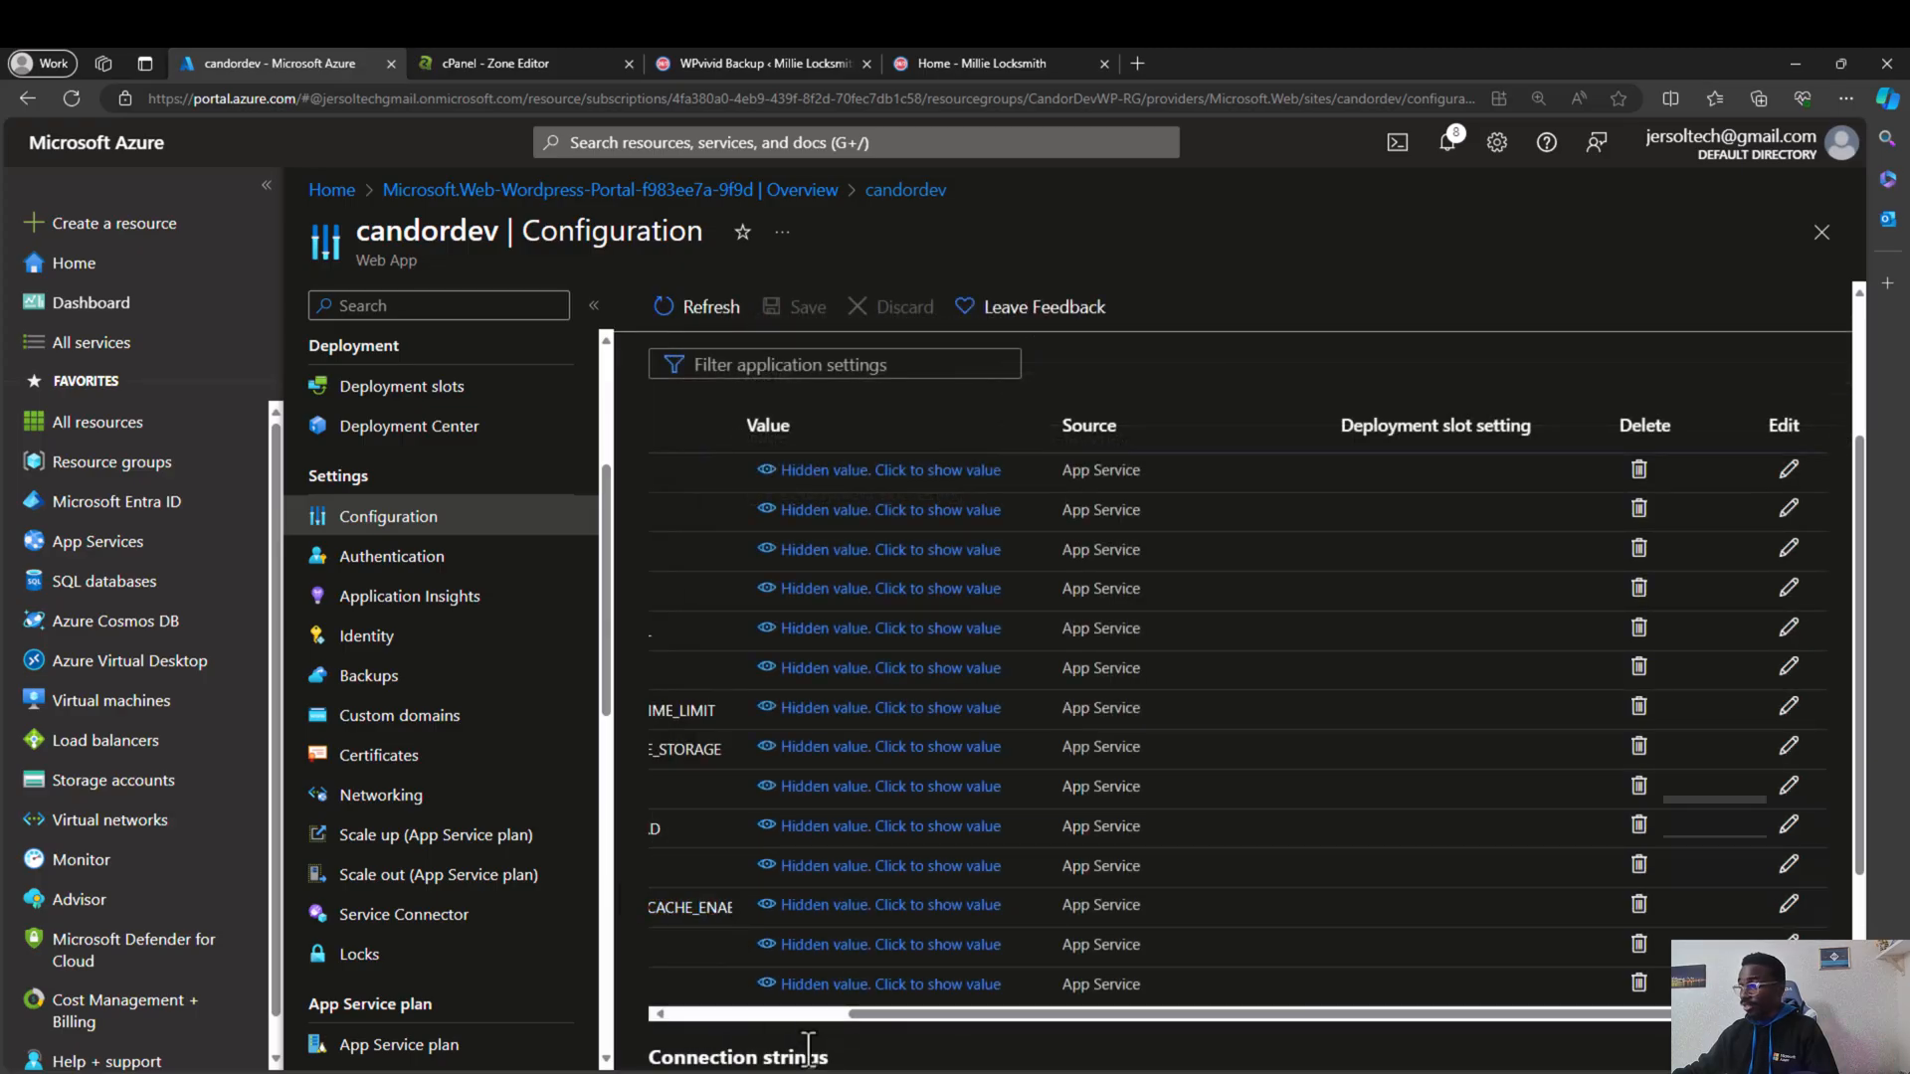
# Step: Look over the application settings list and the connection strings section of the Configuration page
pyautogui.moveTo(862, 1015); pyautogui.dragTo(664, 988)
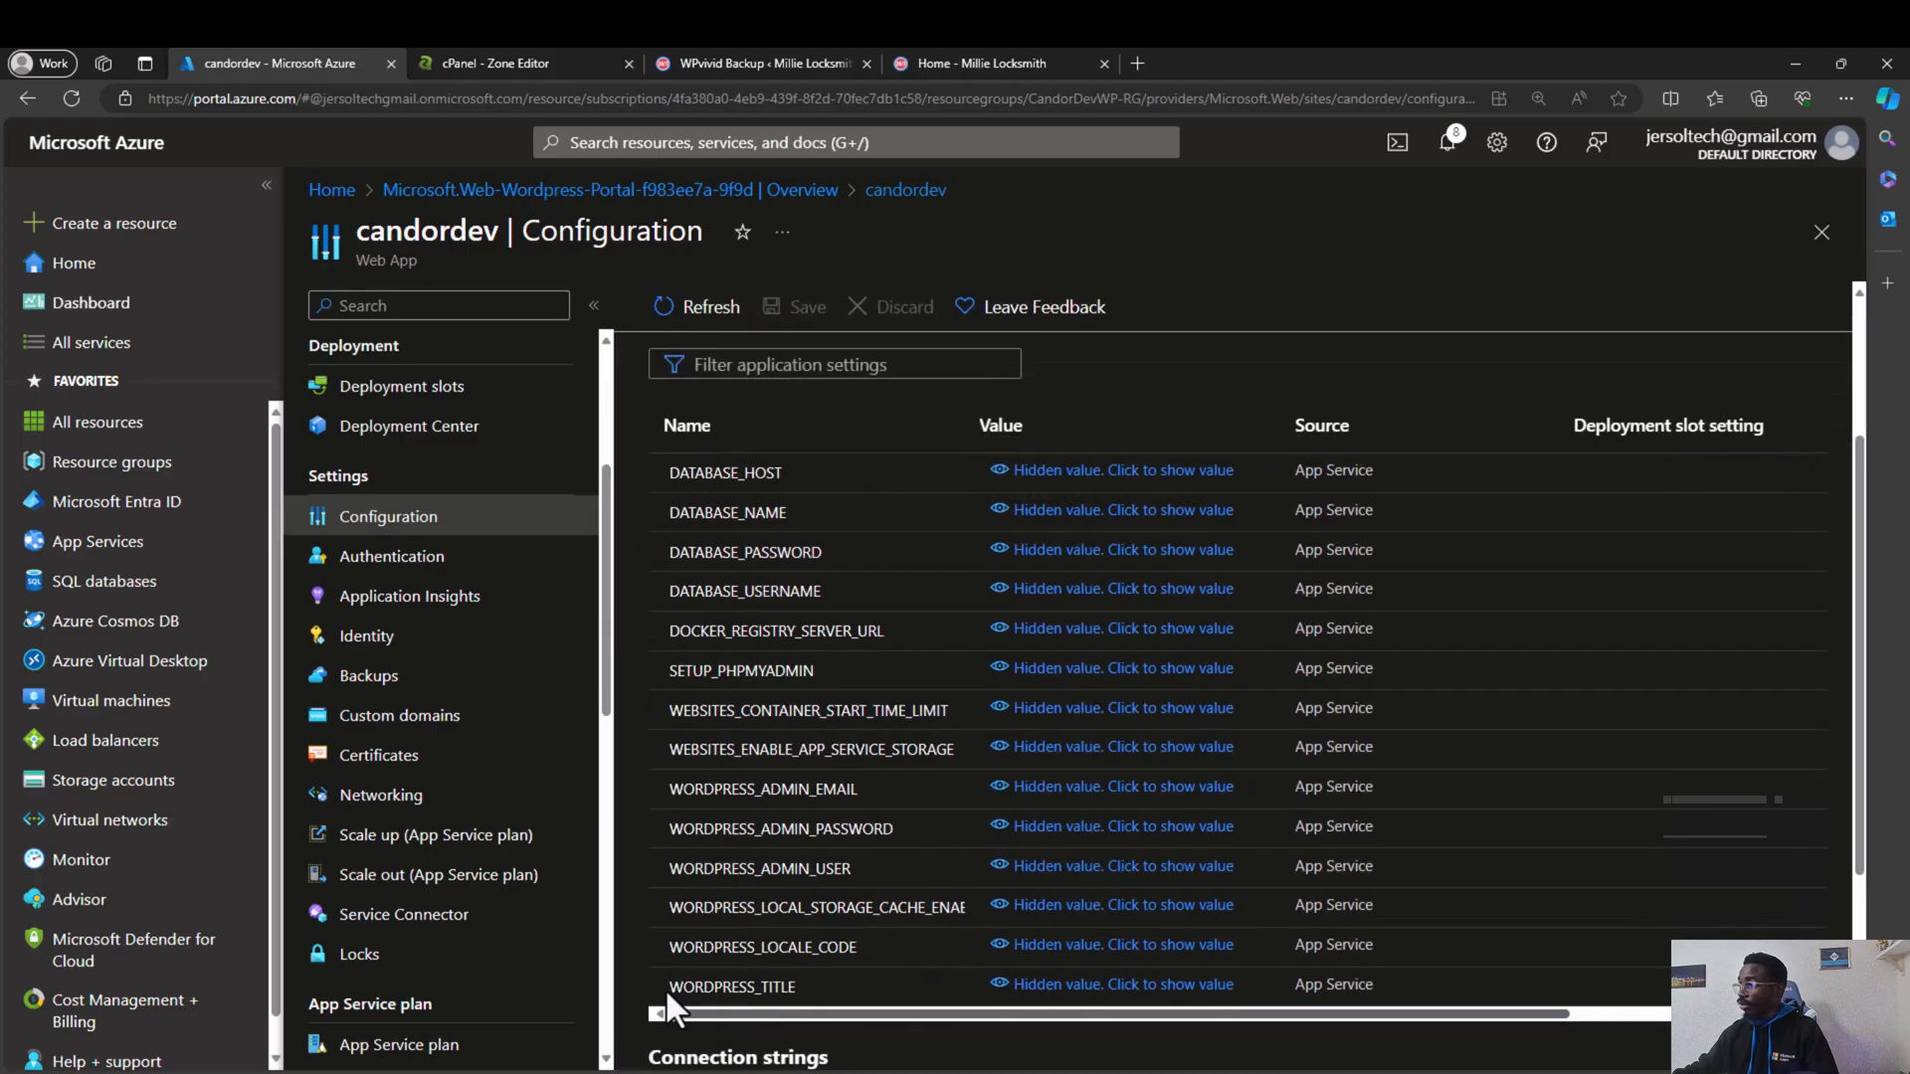
pyautogui.scroll(2, 816, 754)
pyautogui.scroll(-5, 822, 748)
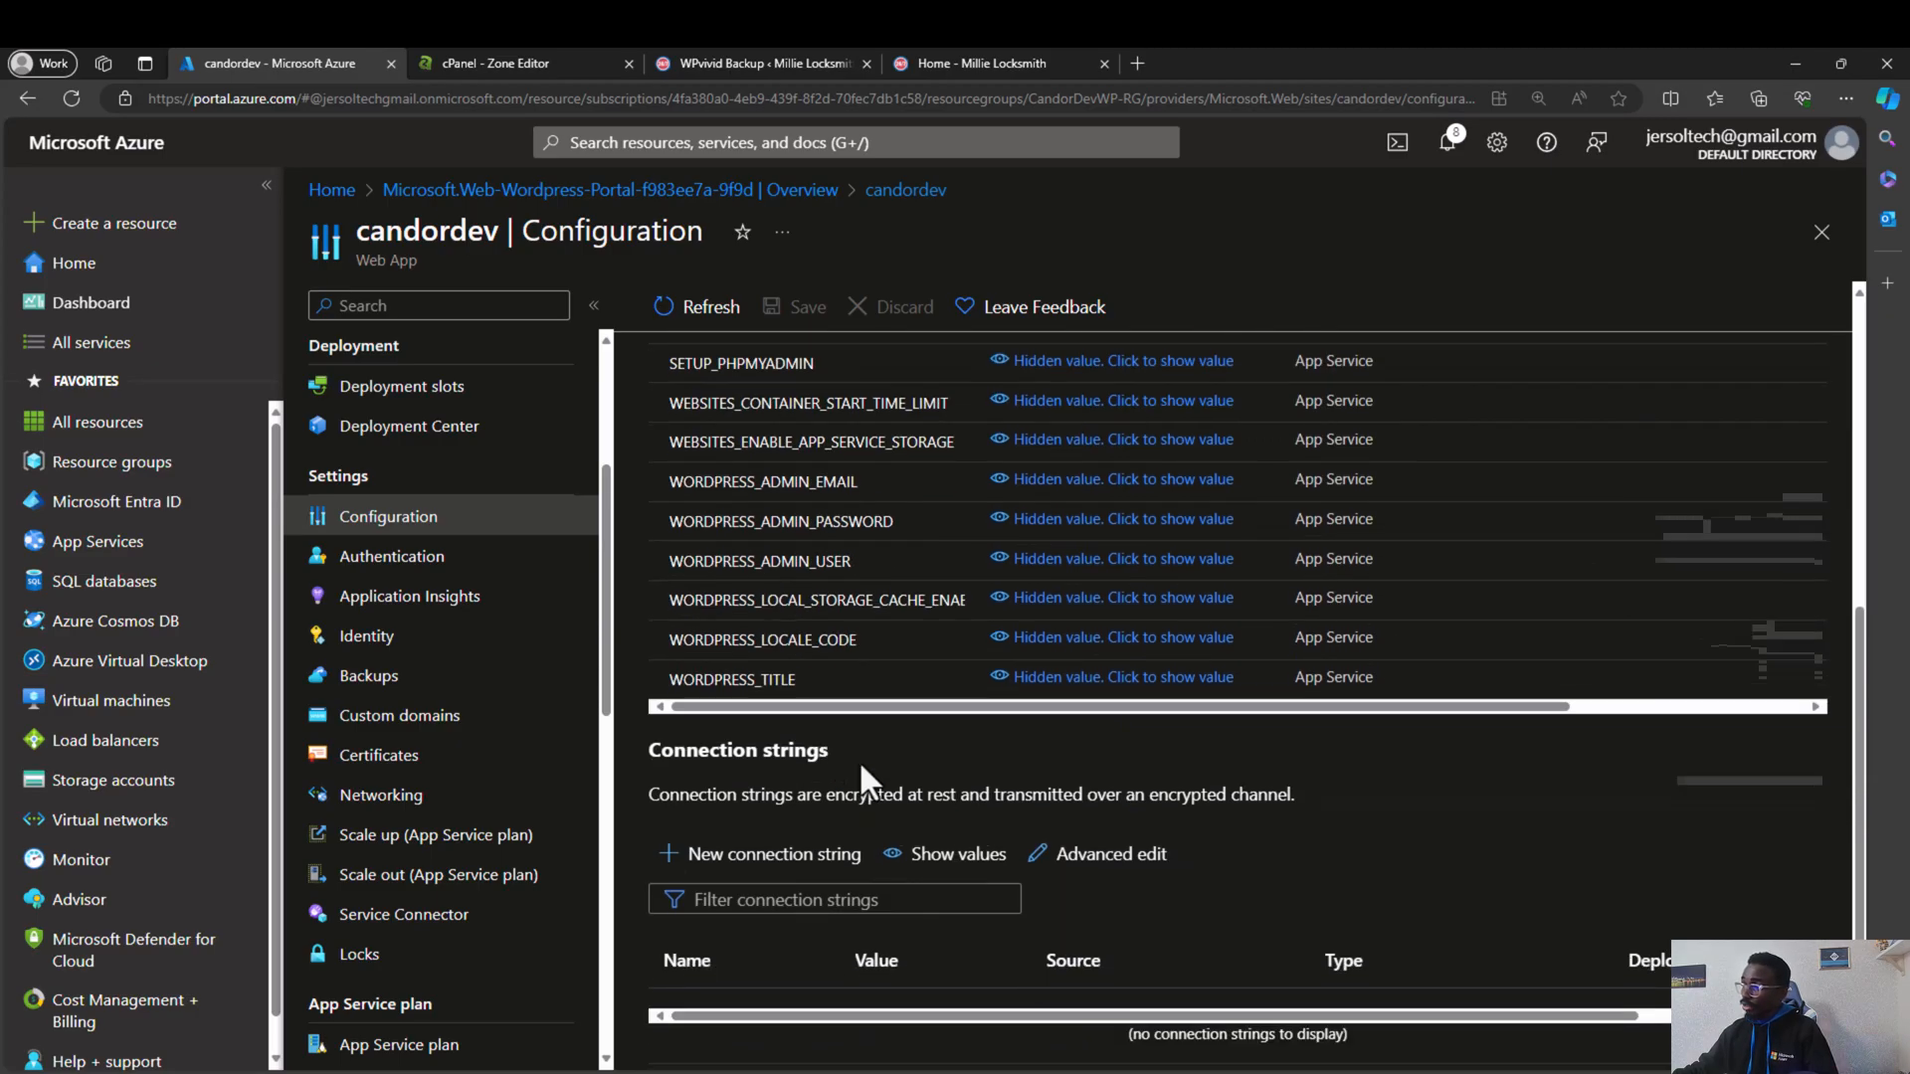
pyautogui.scroll(5, 858, 760)
pyautogui.scroll(1, 863, 754)
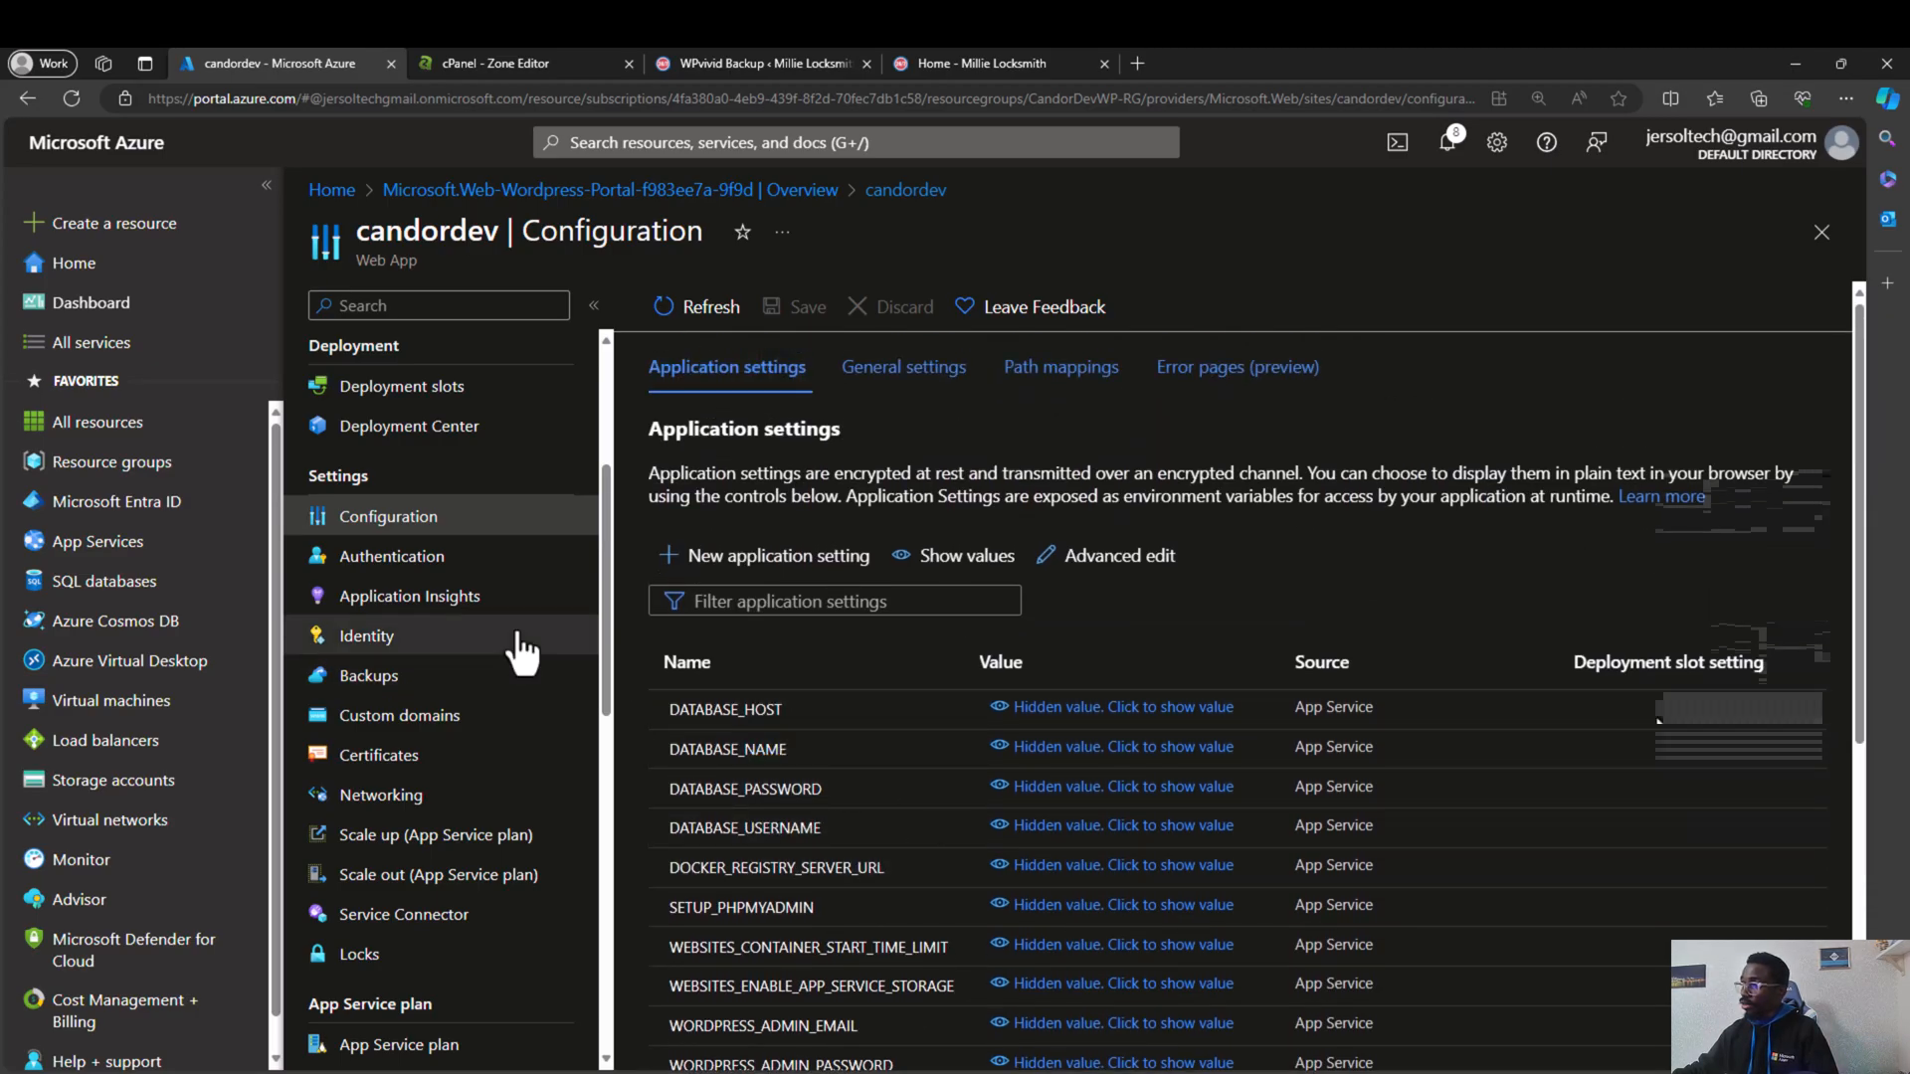
# Step: Look at the web app's Deployment Center and return to its overview
pyautogui.scroll(3, 520, 624)
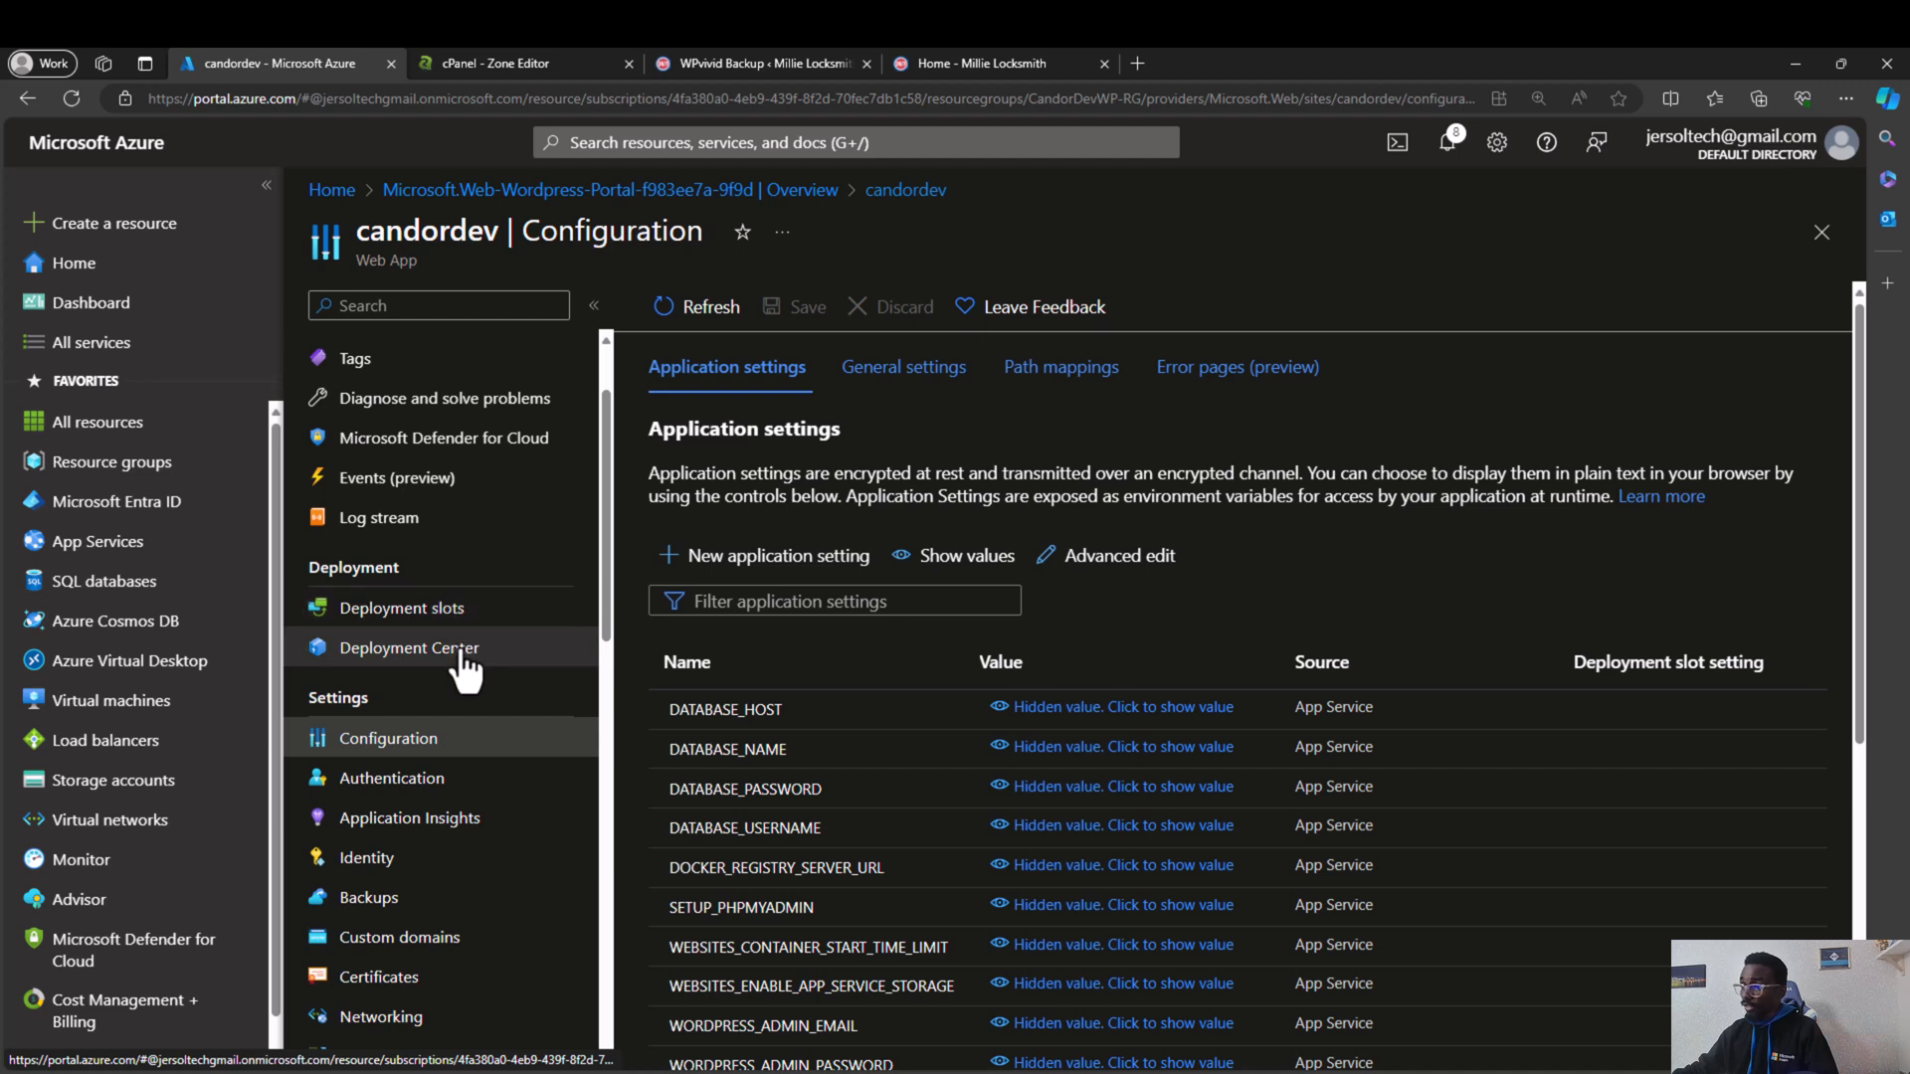
pyautogui.click(463, 652)
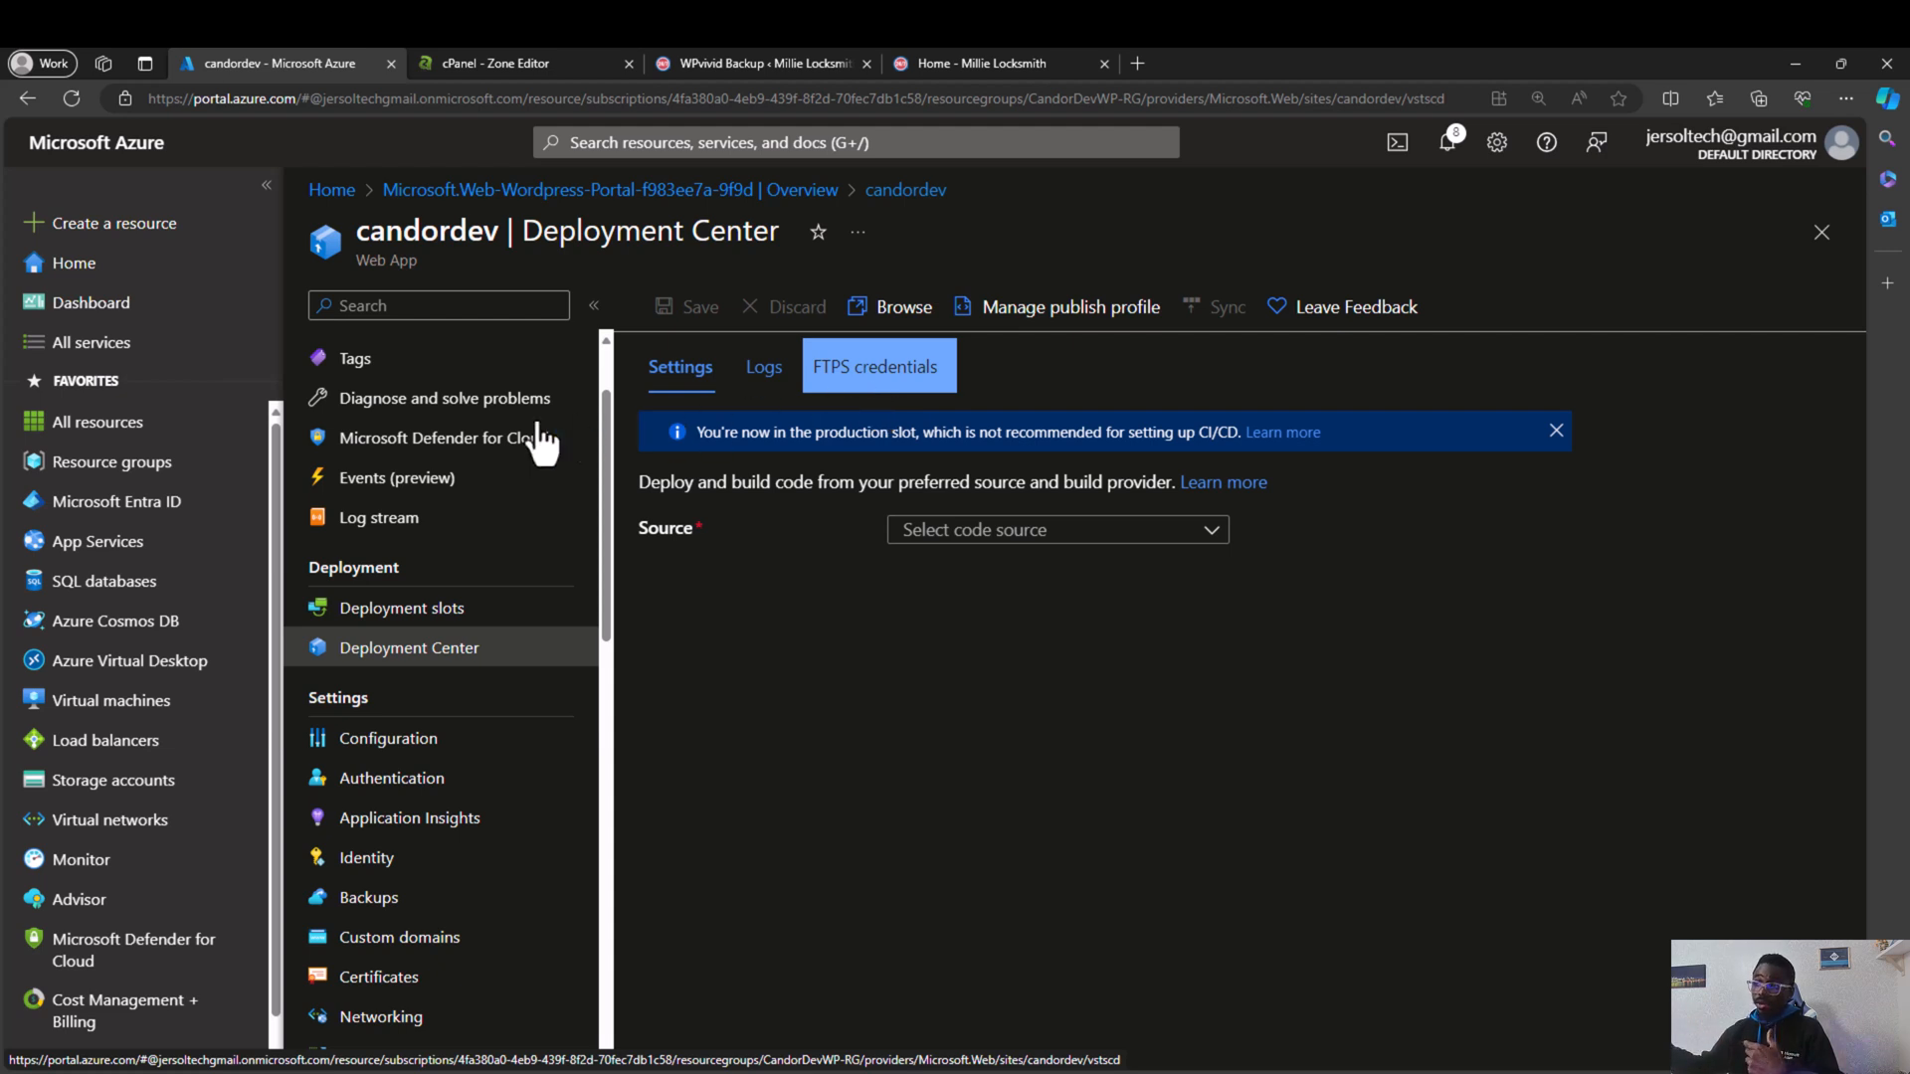
pyautogui.scroll(3, 448, 388)
pyautogui.click(450, 356)
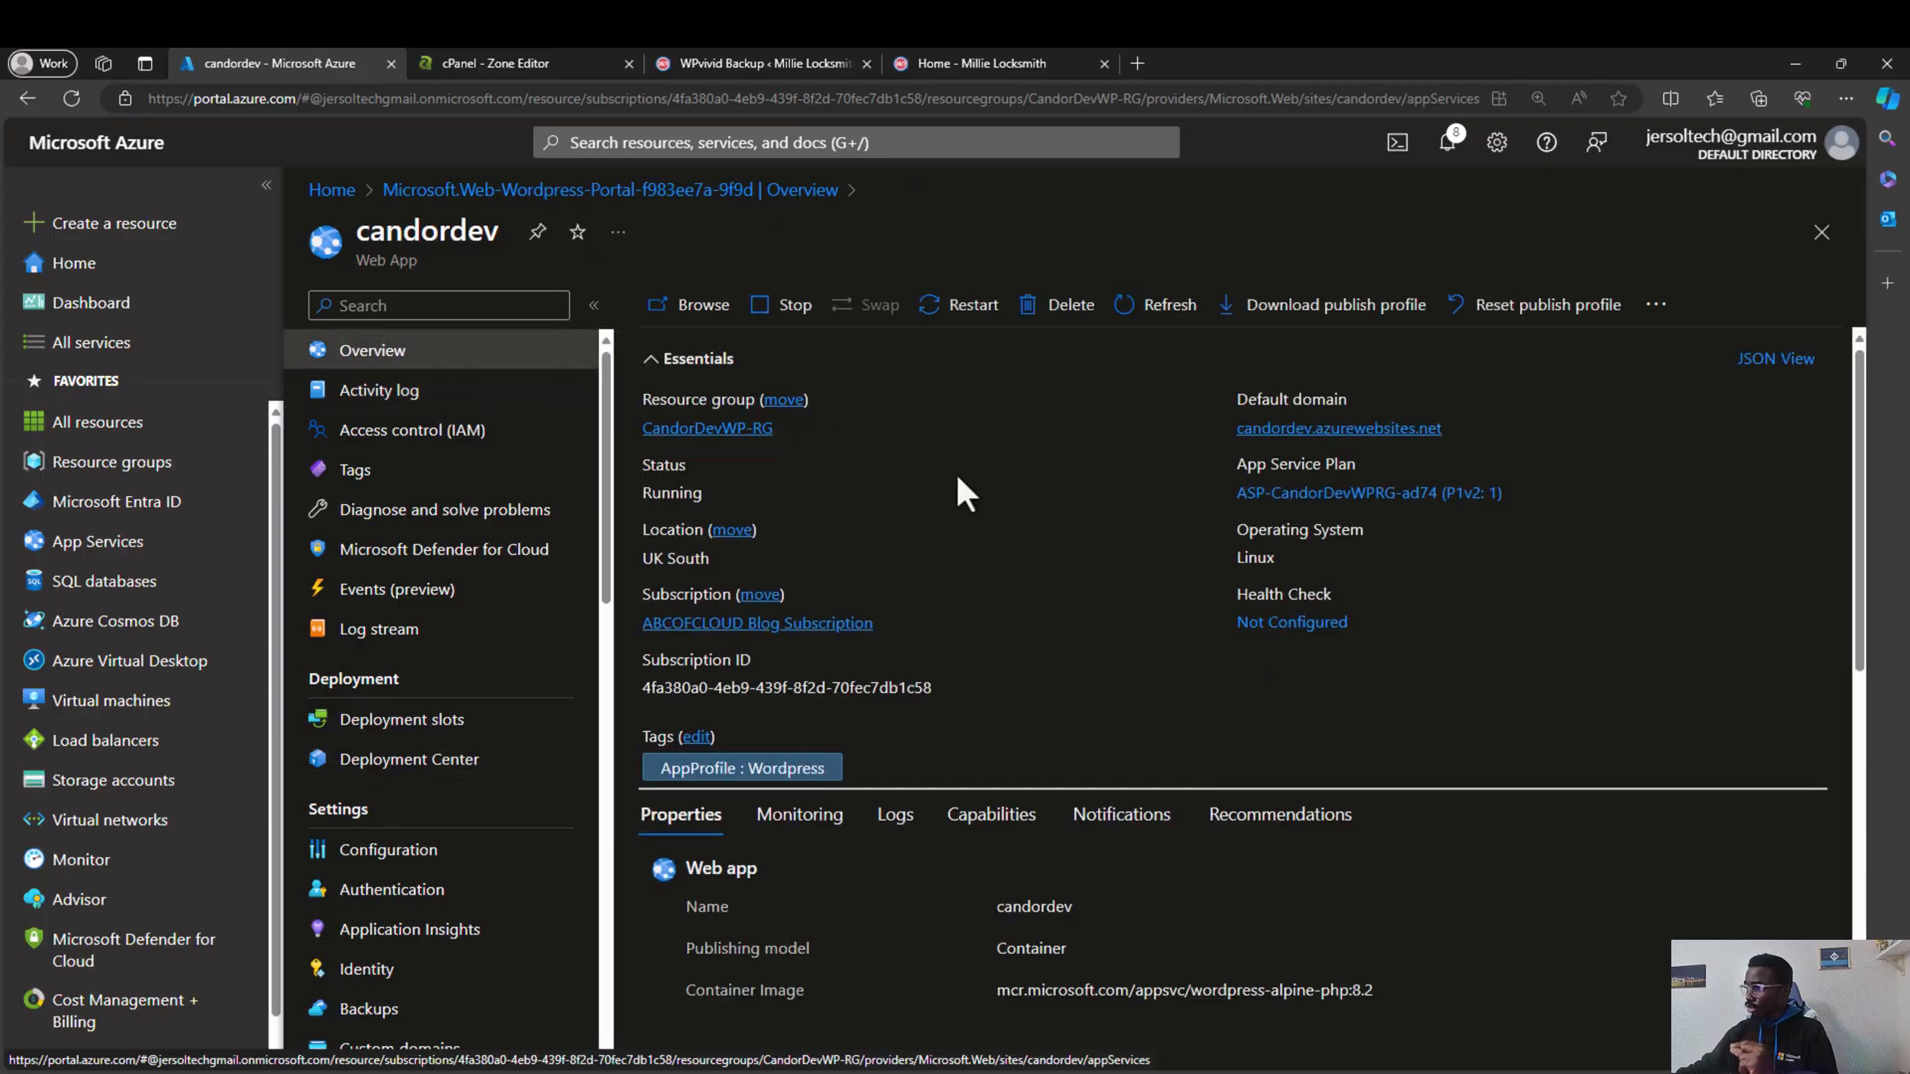
# Step: Open the web app's default domain, candordev.azurewebsites.net, in a new browser tab and switch to it
pyautogui.rightClick(1348, 428)
pyautogui.click(1394, 435)
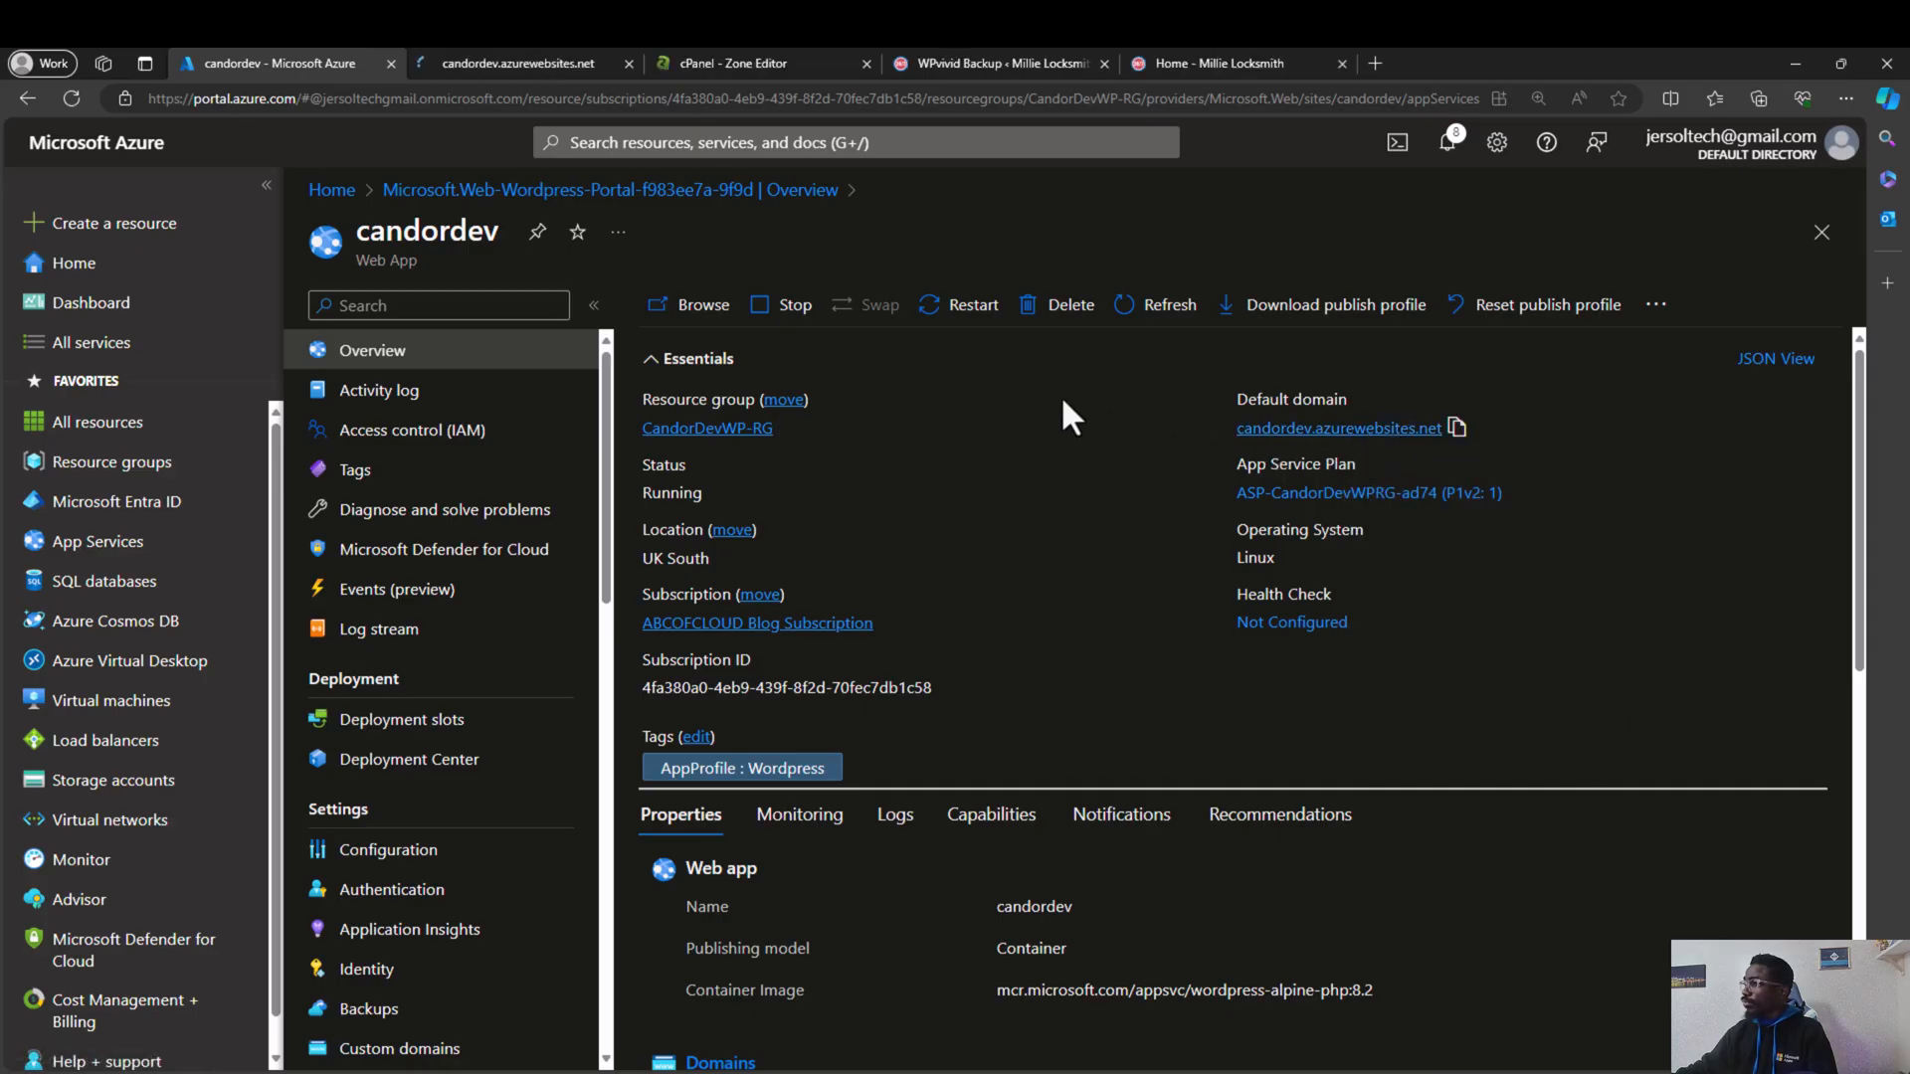
pyautogui.click(528, 66)
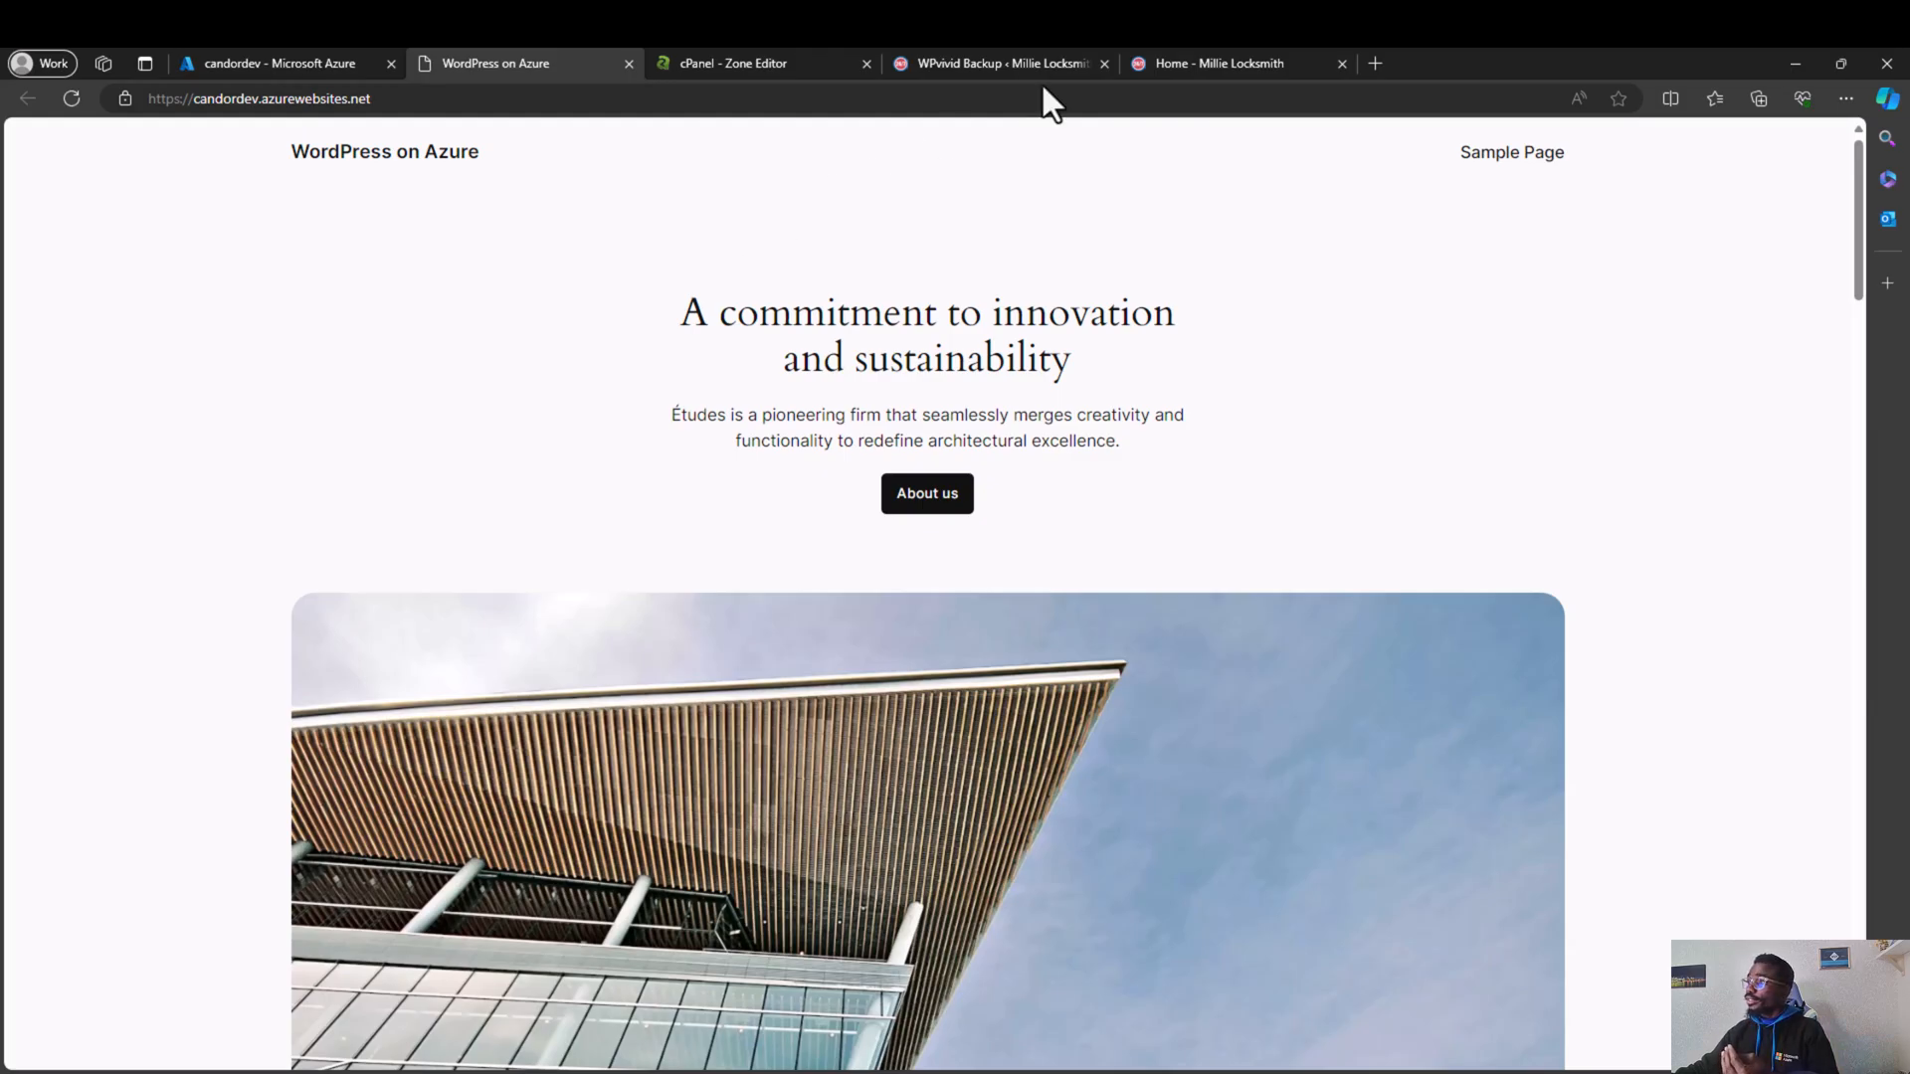
# Step: Look through the existing Millie Locksmith home page and return to the new WordPress on Azure site
pyautogui.click(1210, 63)
pyautogui.scroll(-3, 1061, 504)
pyautogui.scroll(-3, 1061, 504)
pyautogui.click(479, 62)
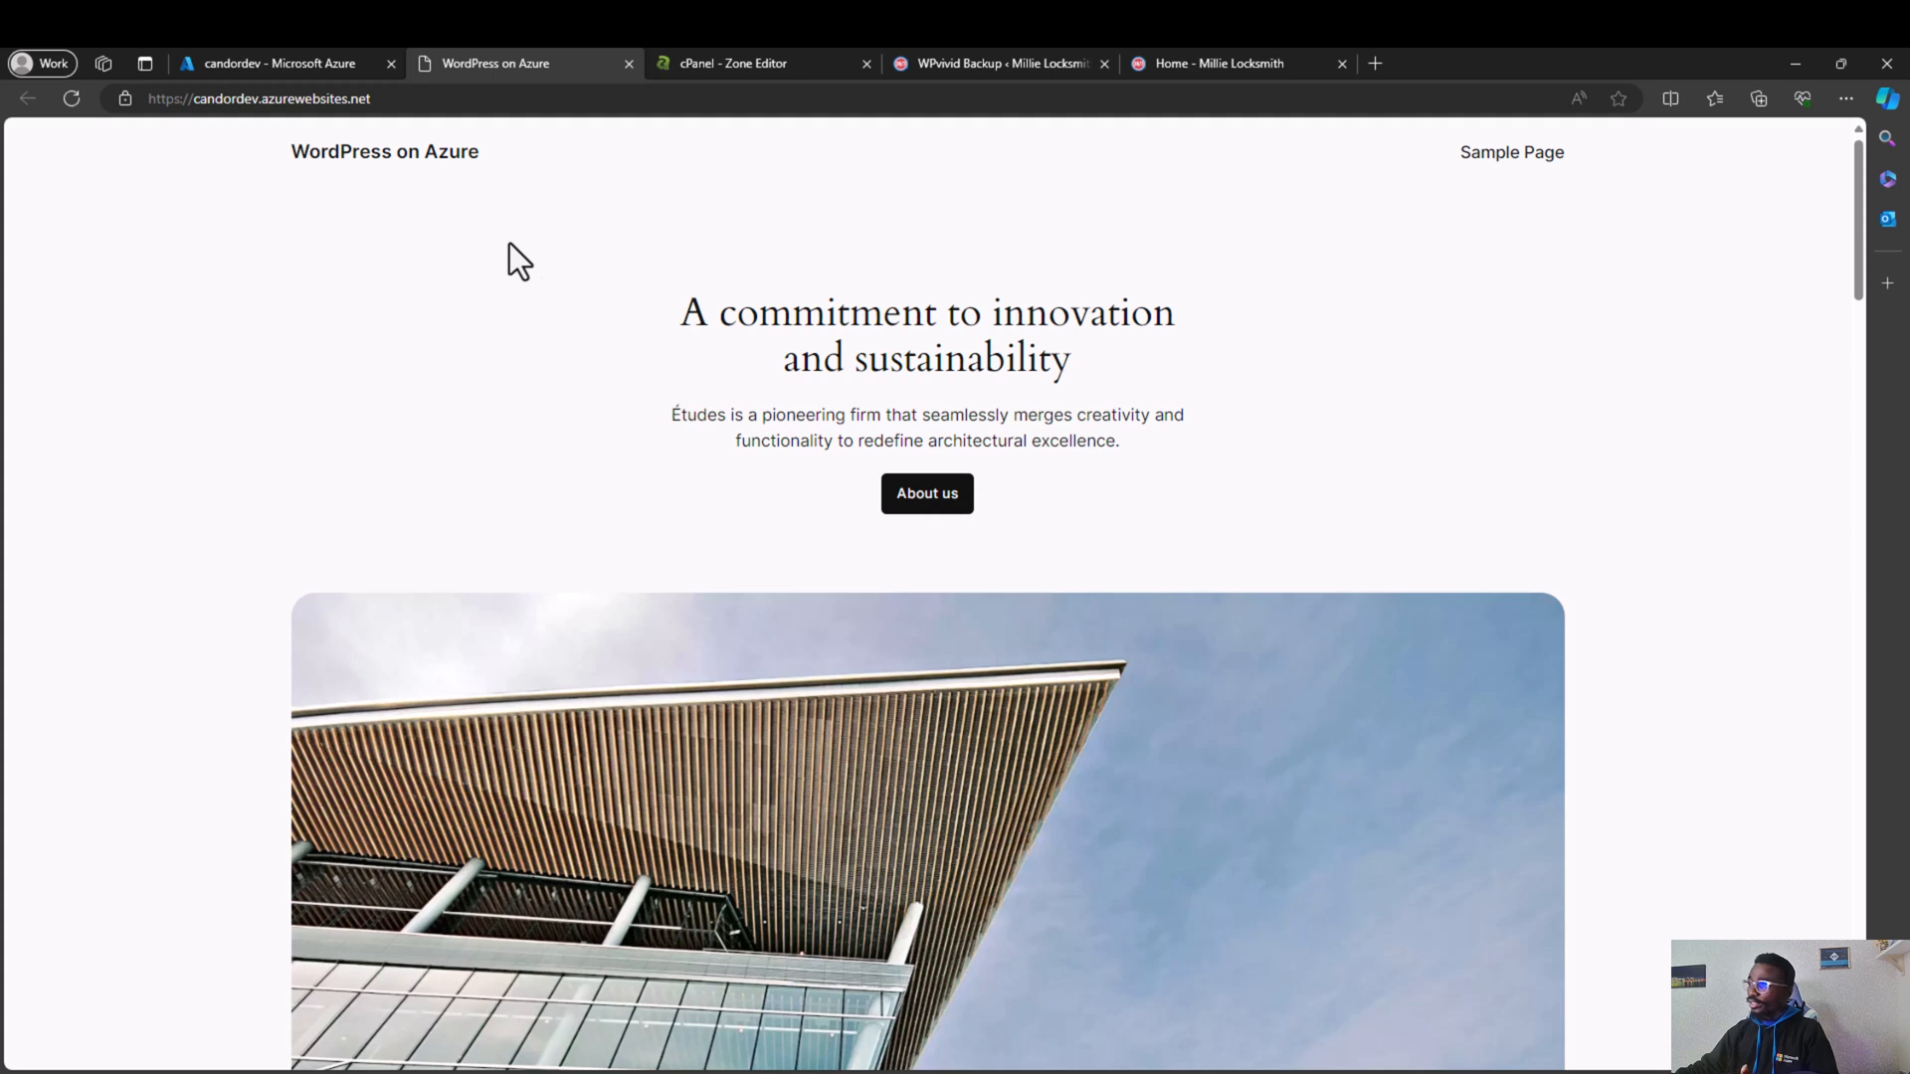
# Step: Go to candordev.azurewebsites.net/wp-admin to reach the new site's WordPress login page
pyautogui.click(453, 100)
pyautogui.click(467, 101)
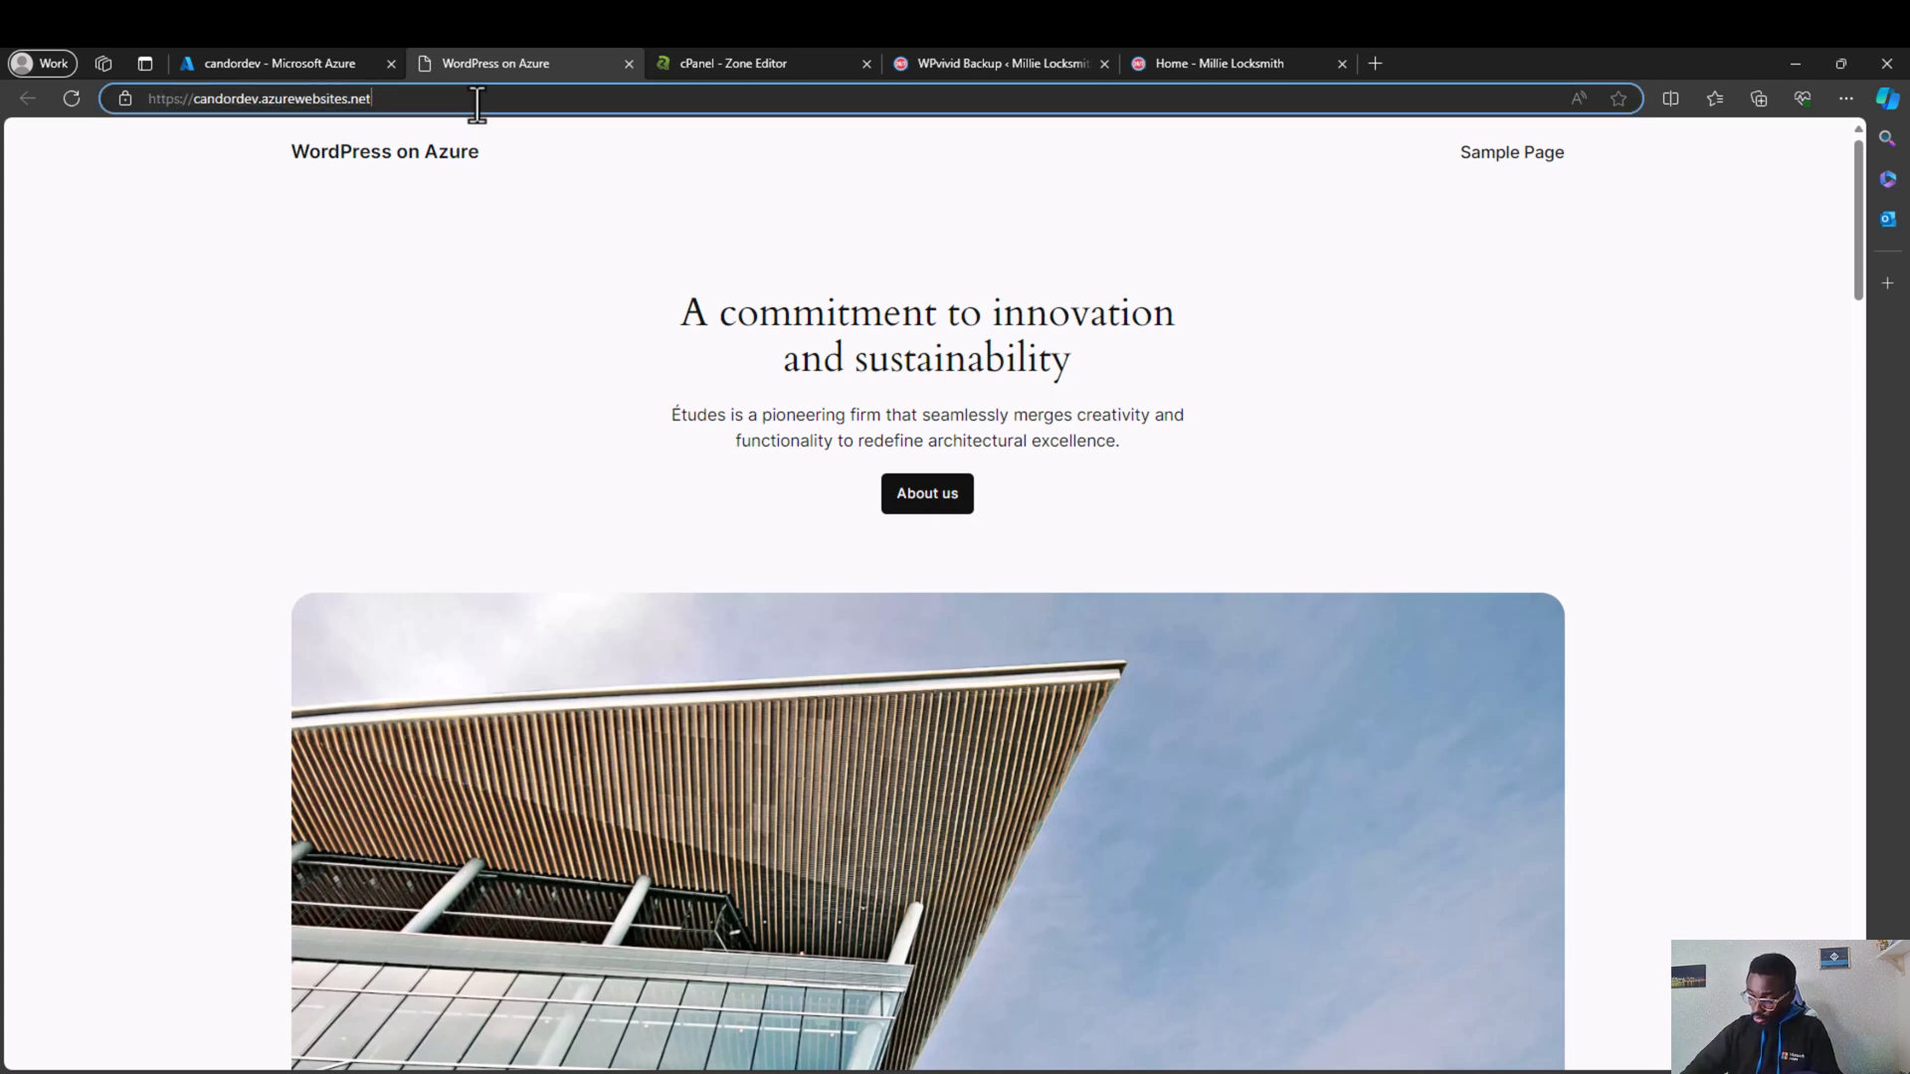
pyautogui.write('/wp')
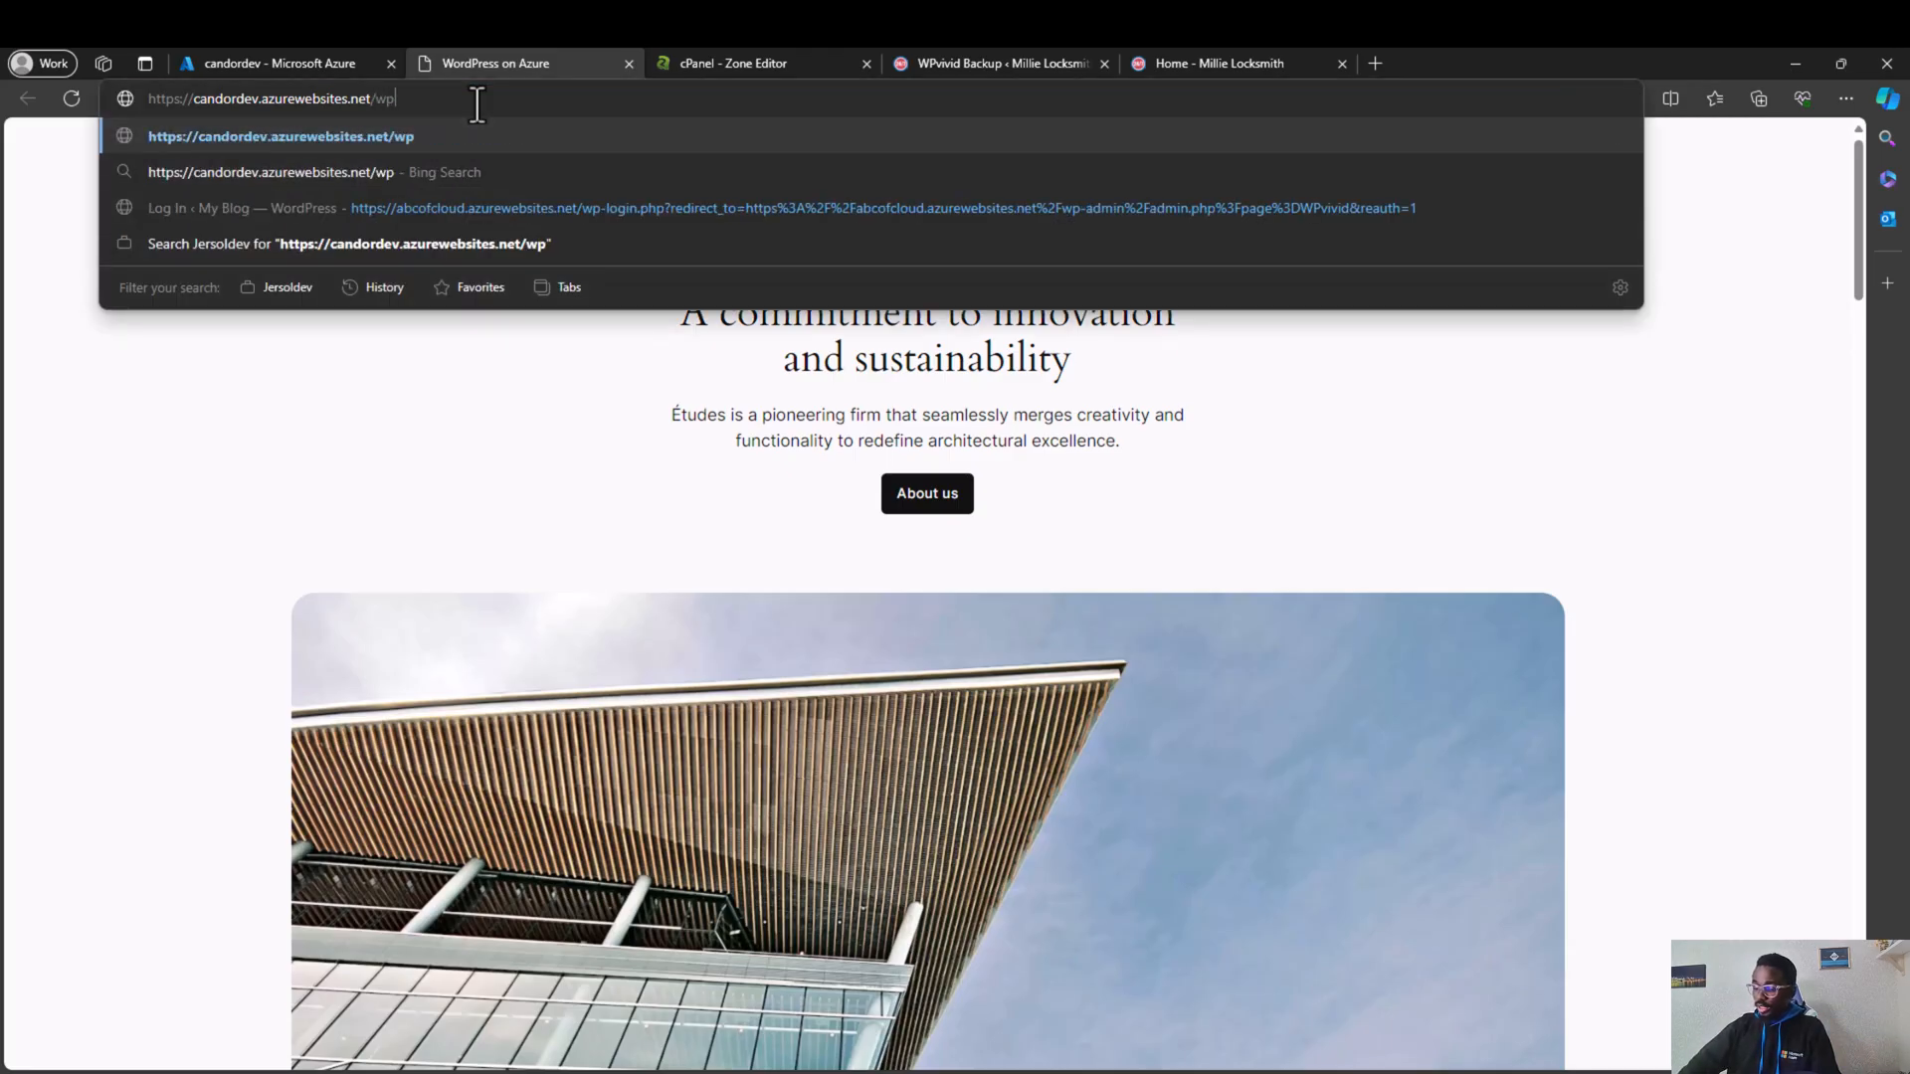
pyautogui.write('-admin')
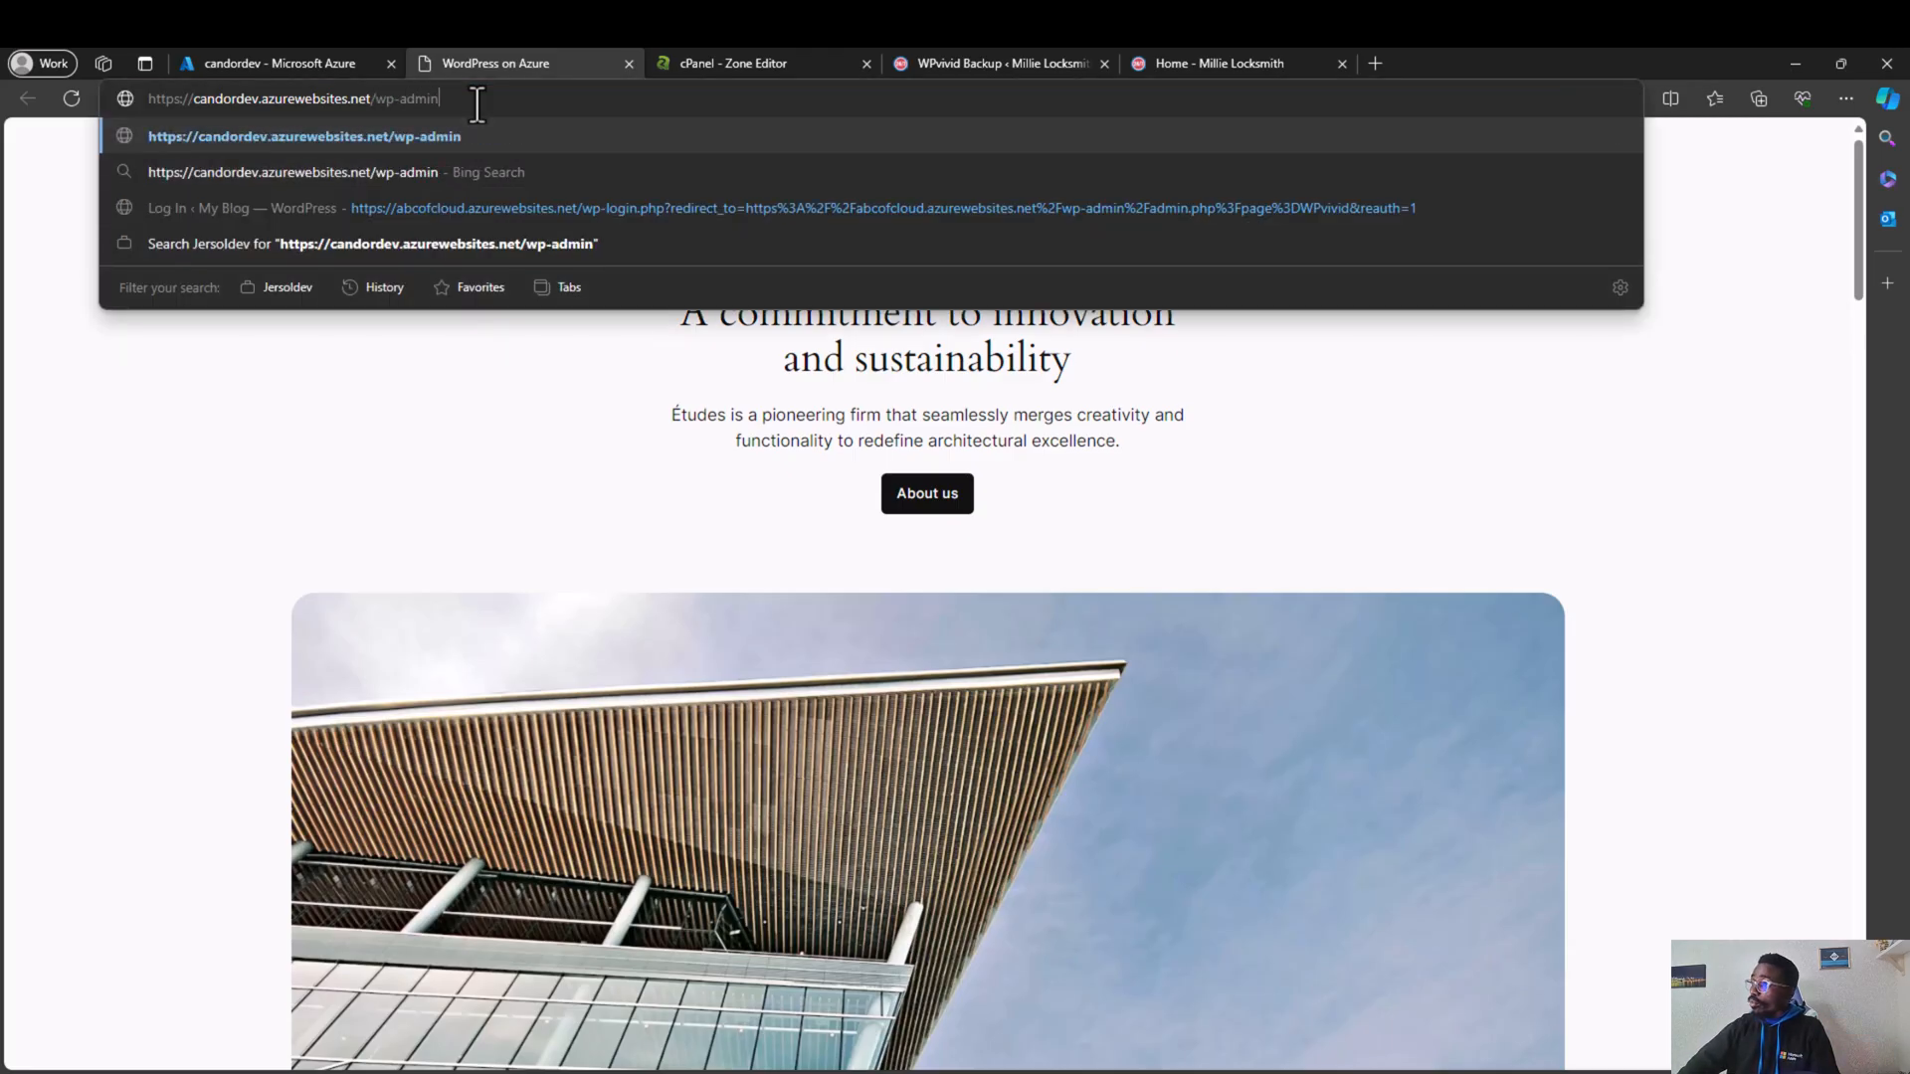
pyautogui.press('Return')
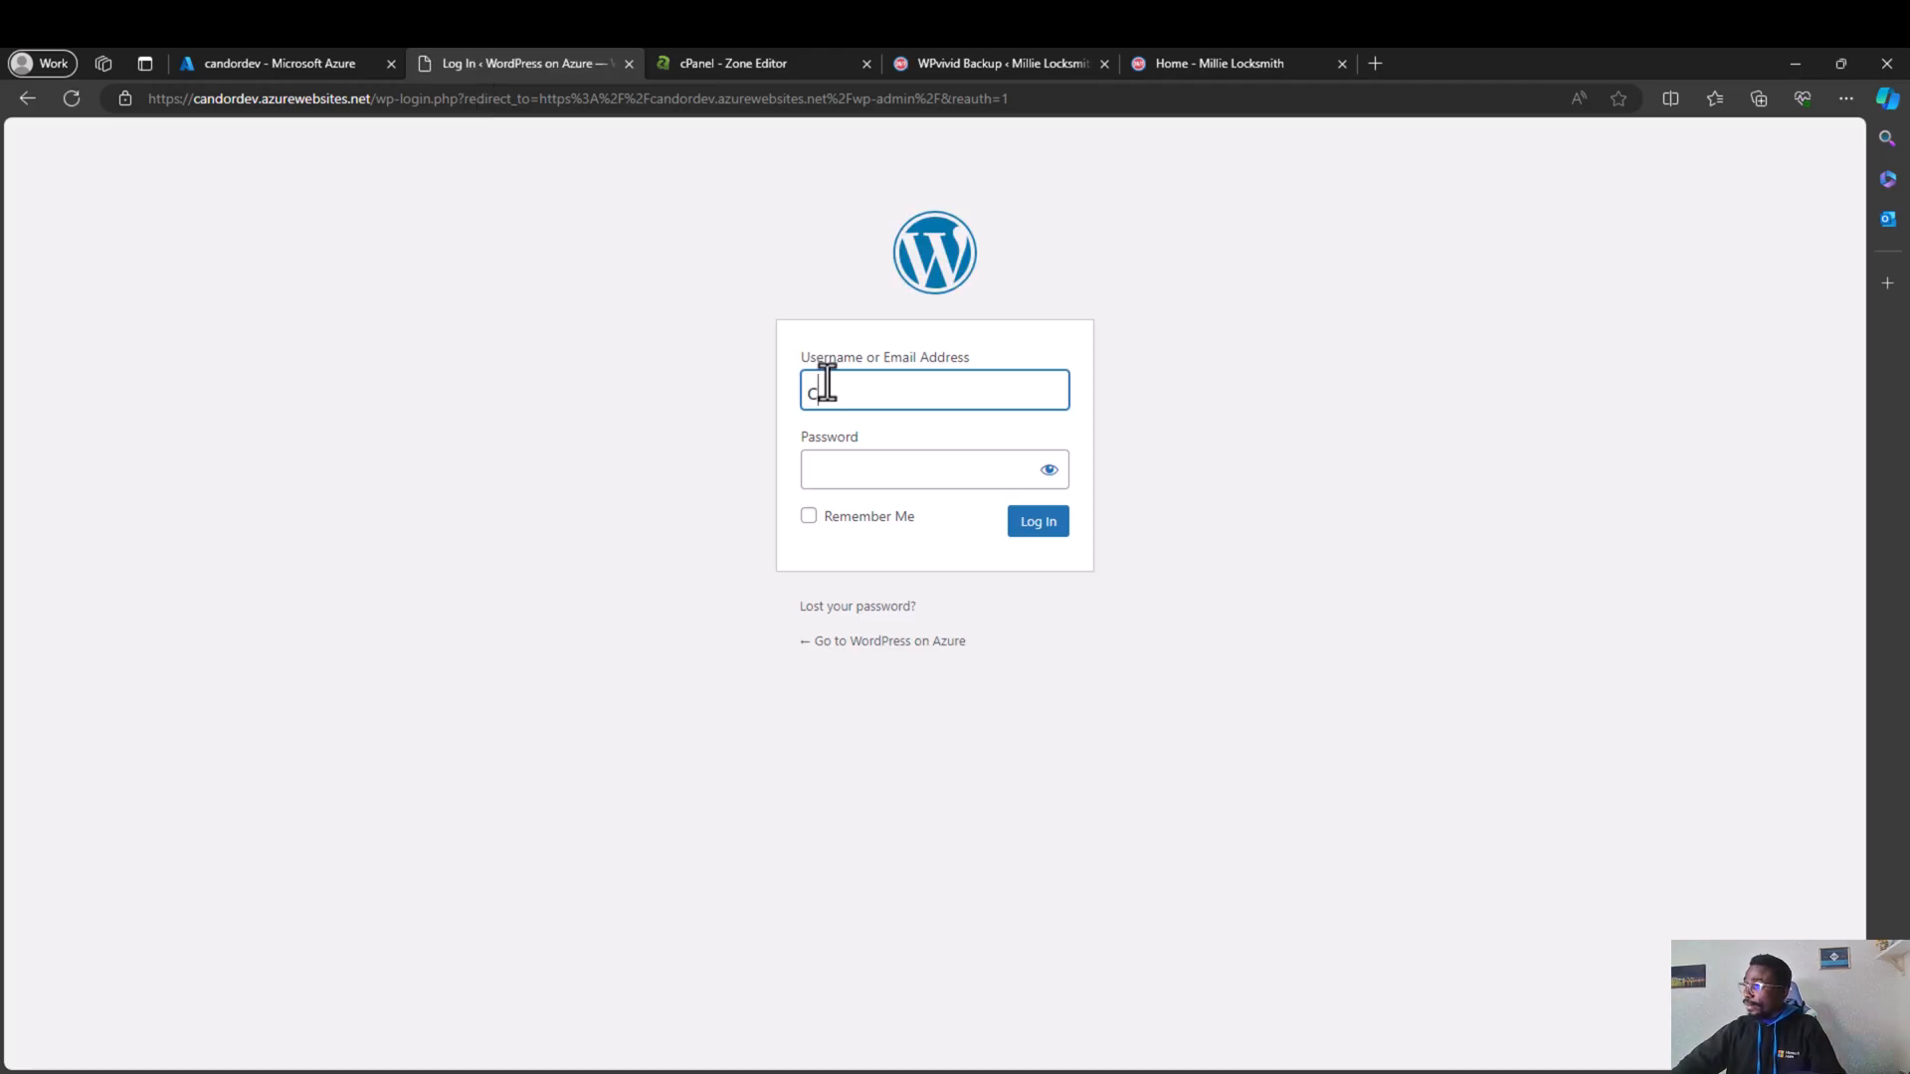
# Step: Try to log in to the new WordPress site with the username candordevadmin and the account password
pyautogui.write('candordevadmin')
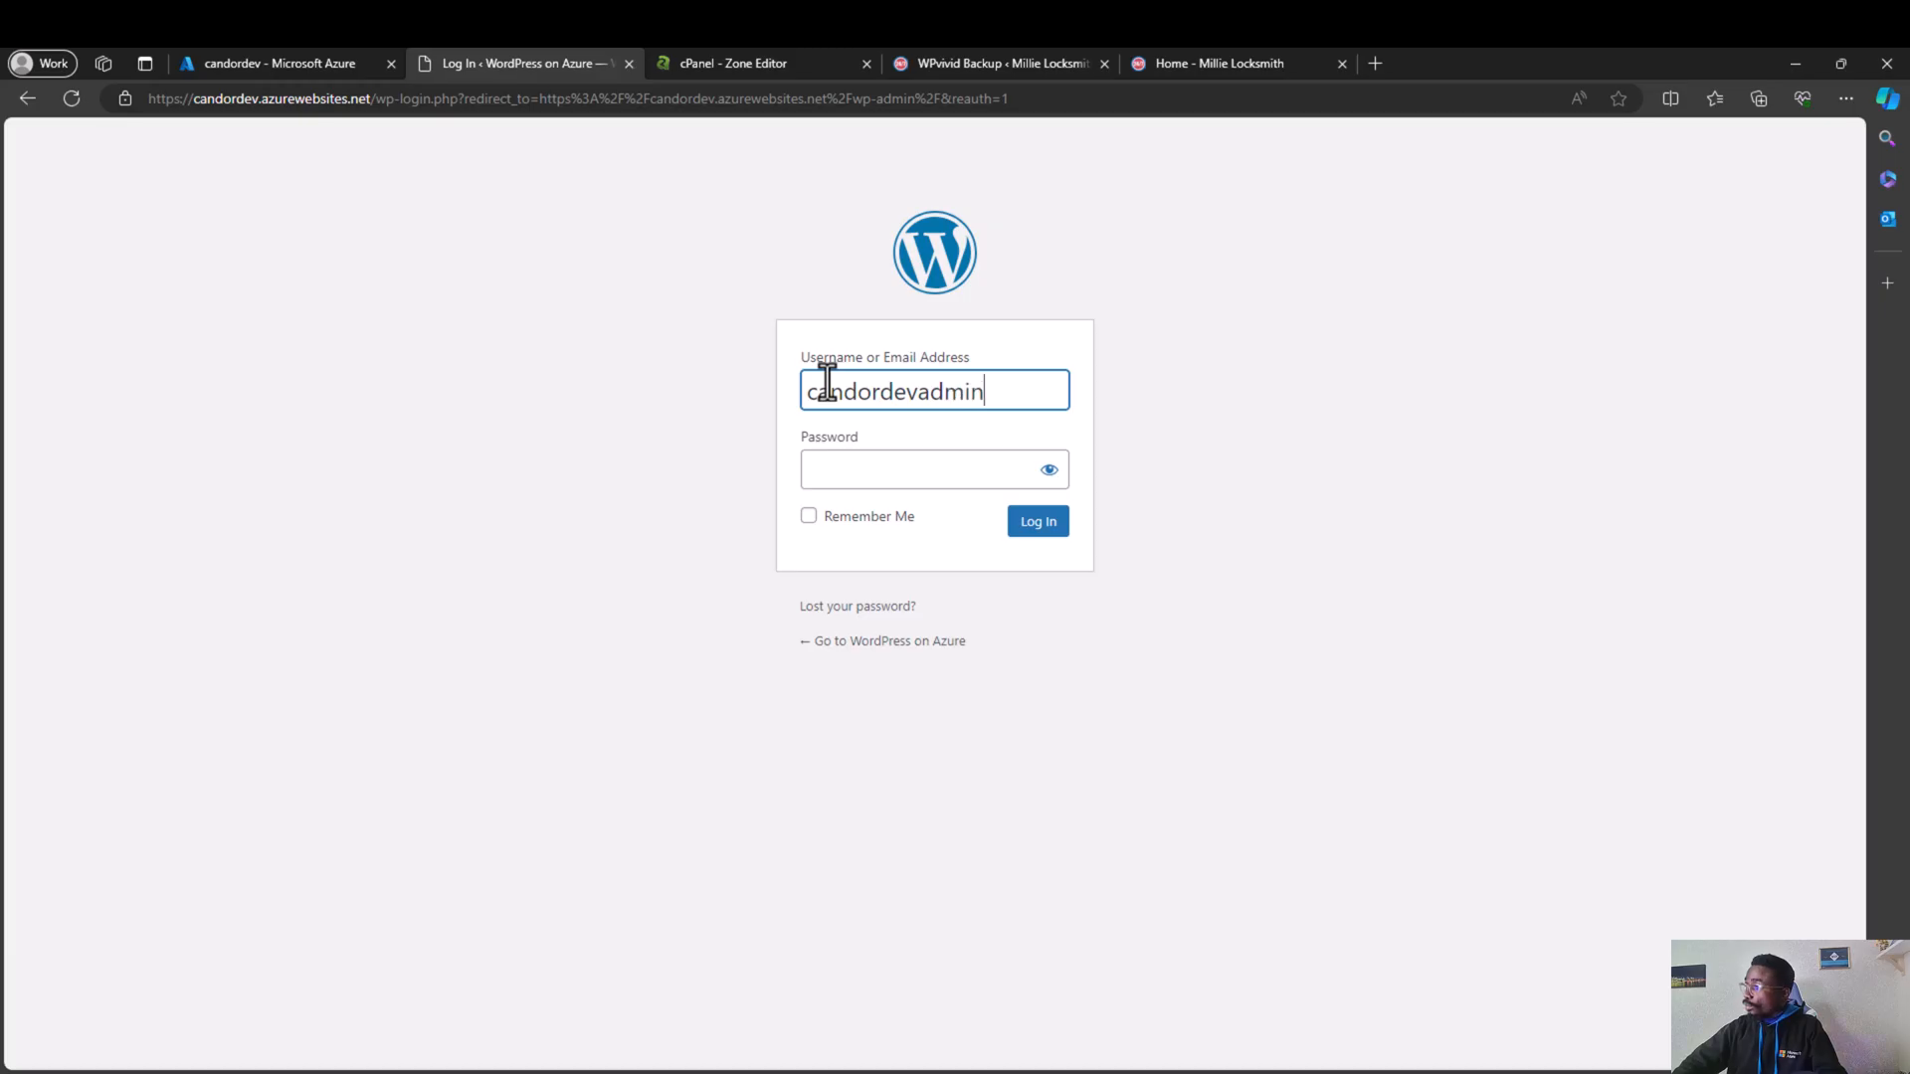
pyautogui.click(953, 459)
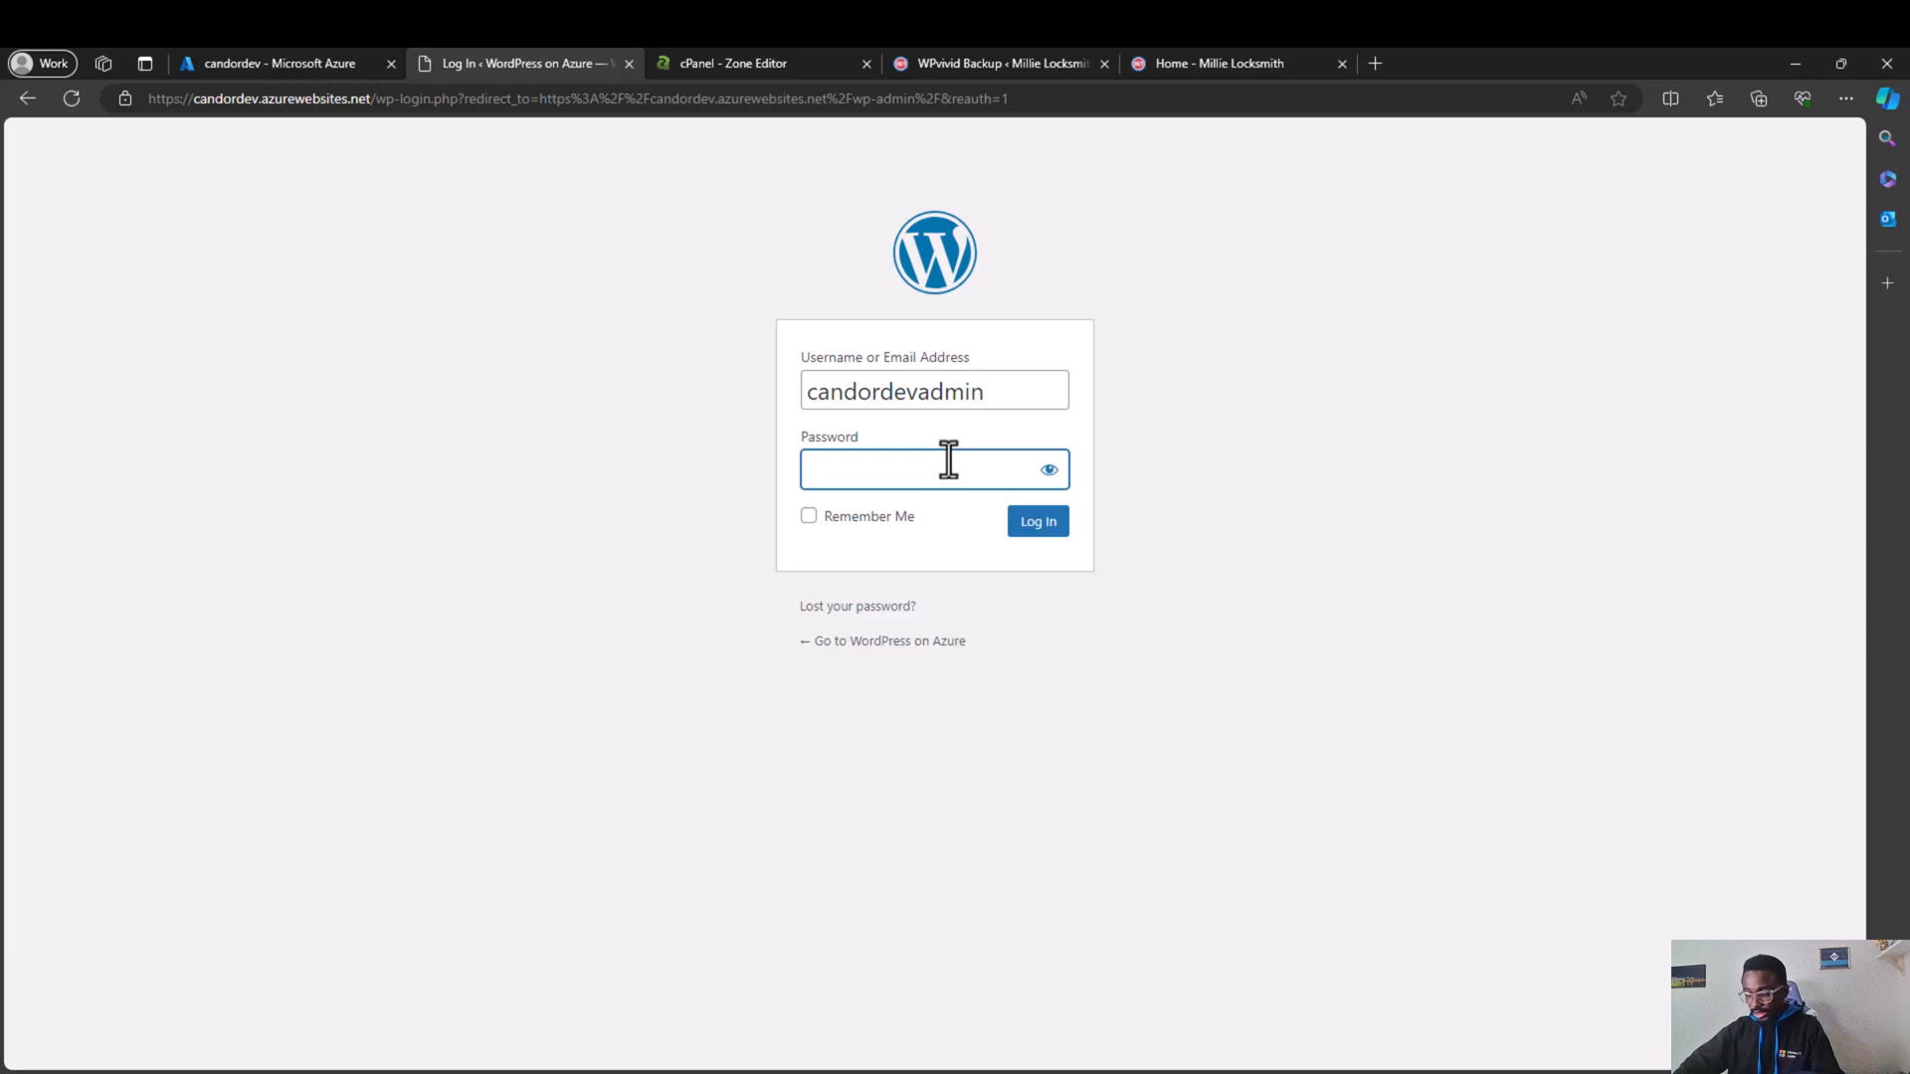
pyautogui.write('••')
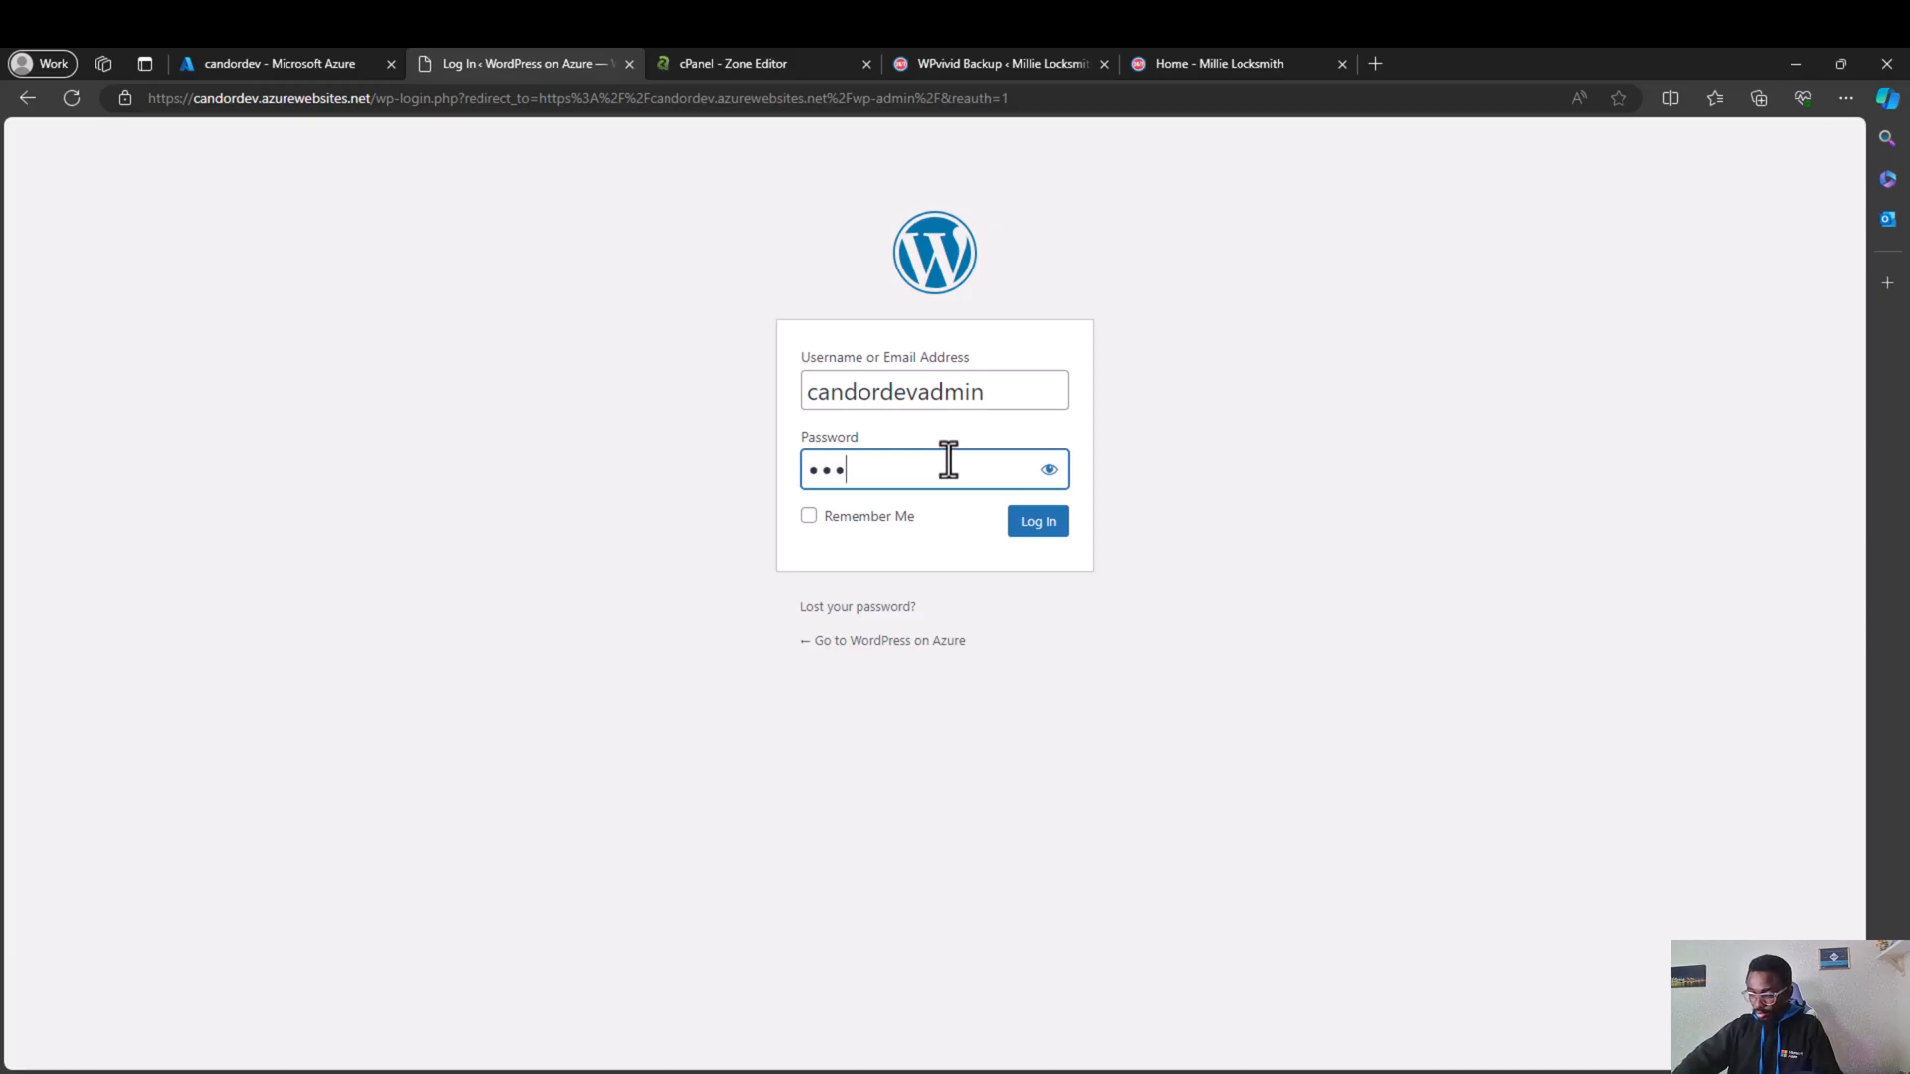
pyautogui.write('•••••')
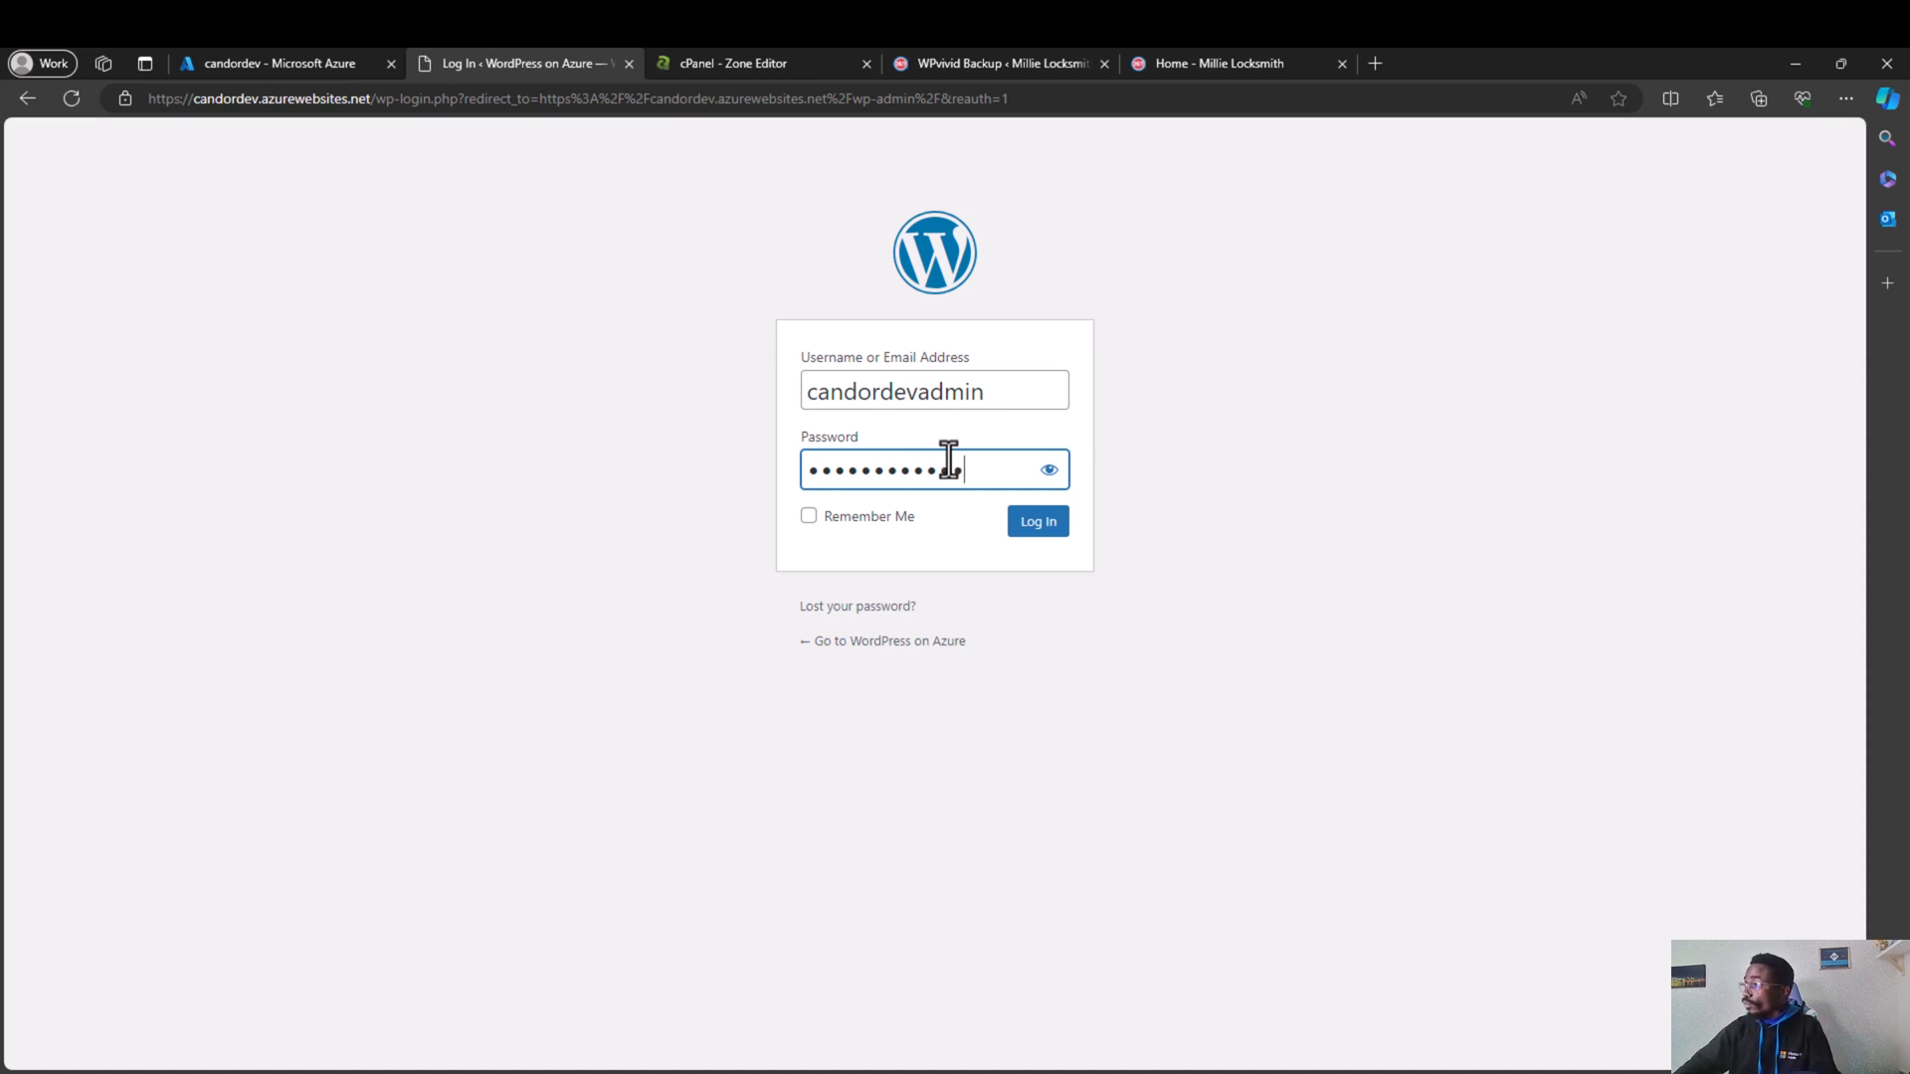
pyautogui.write('•••••')
pyautogui.press('Return')
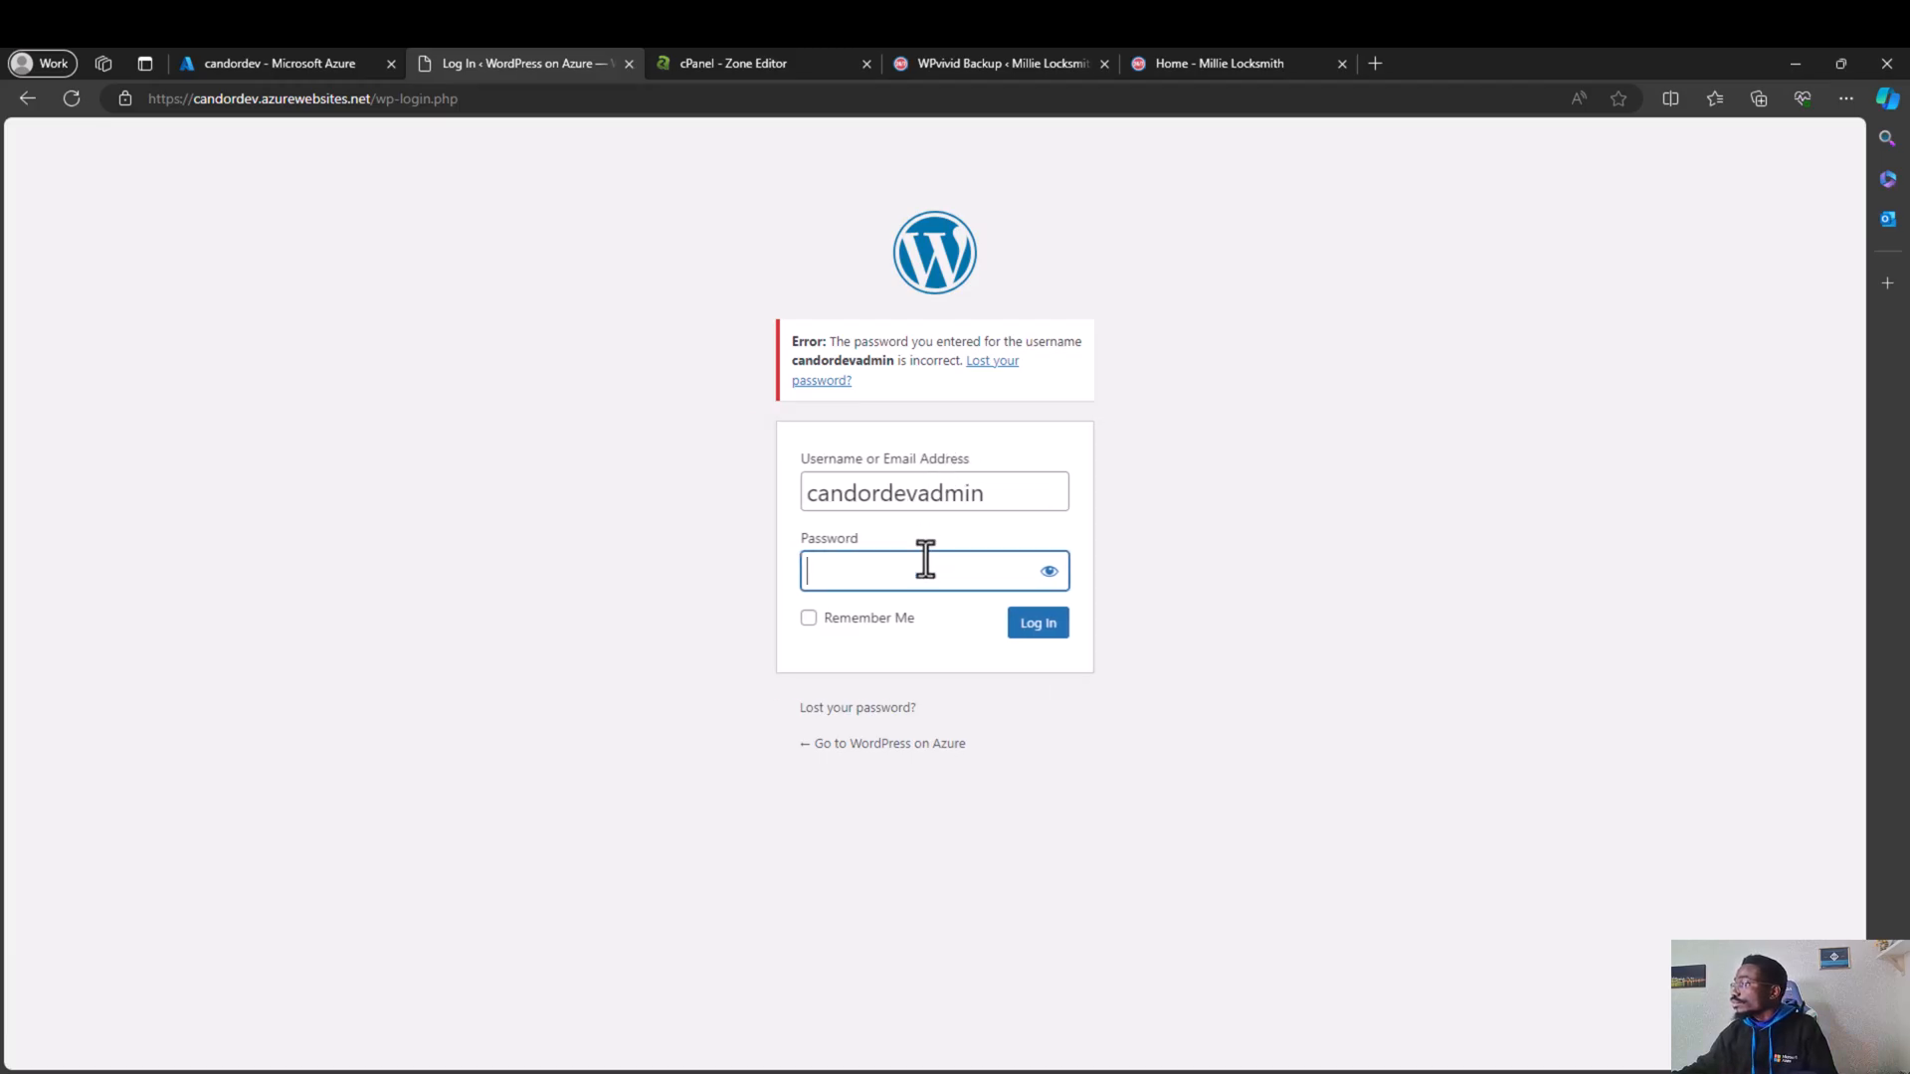
# Step: Re-enter the account password for candordevadmin and log in to the WordPress dashboard
pyautogui.write('•••••••')
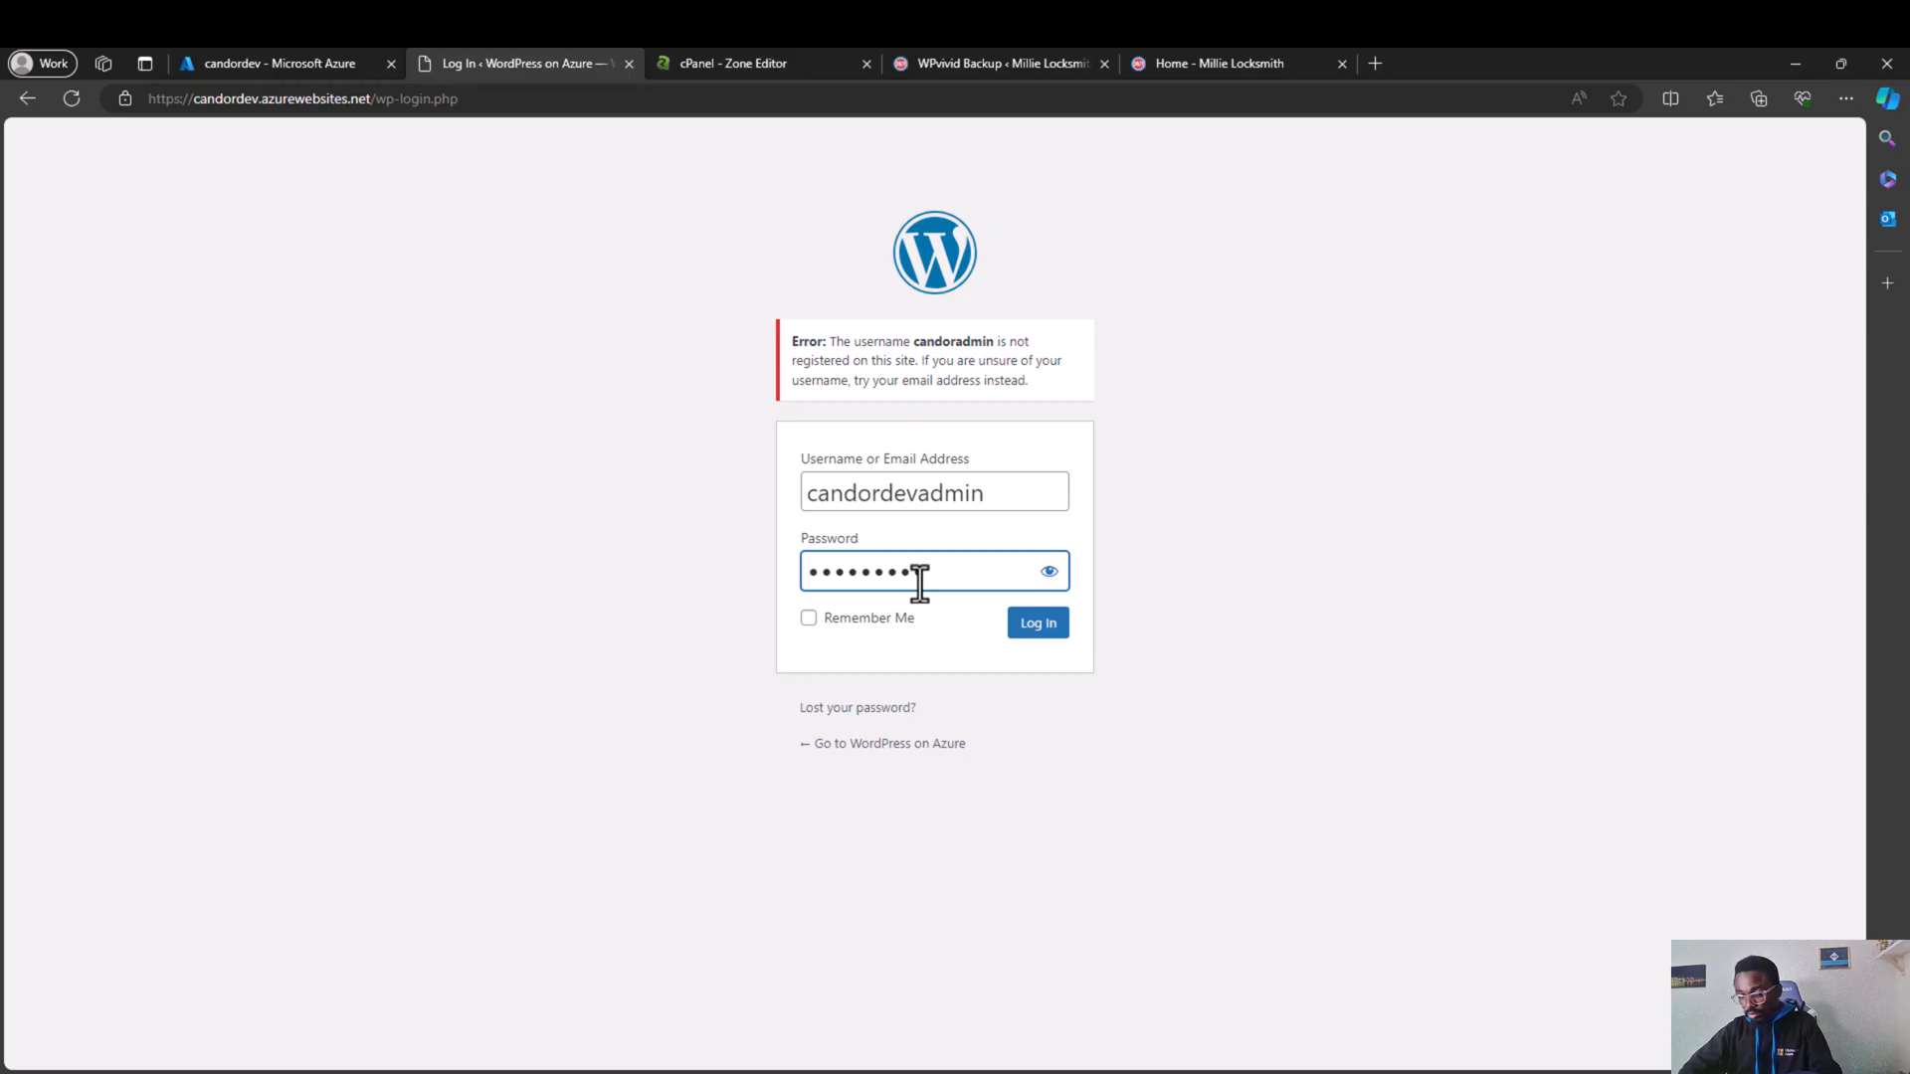
pyautogui.write('•••')
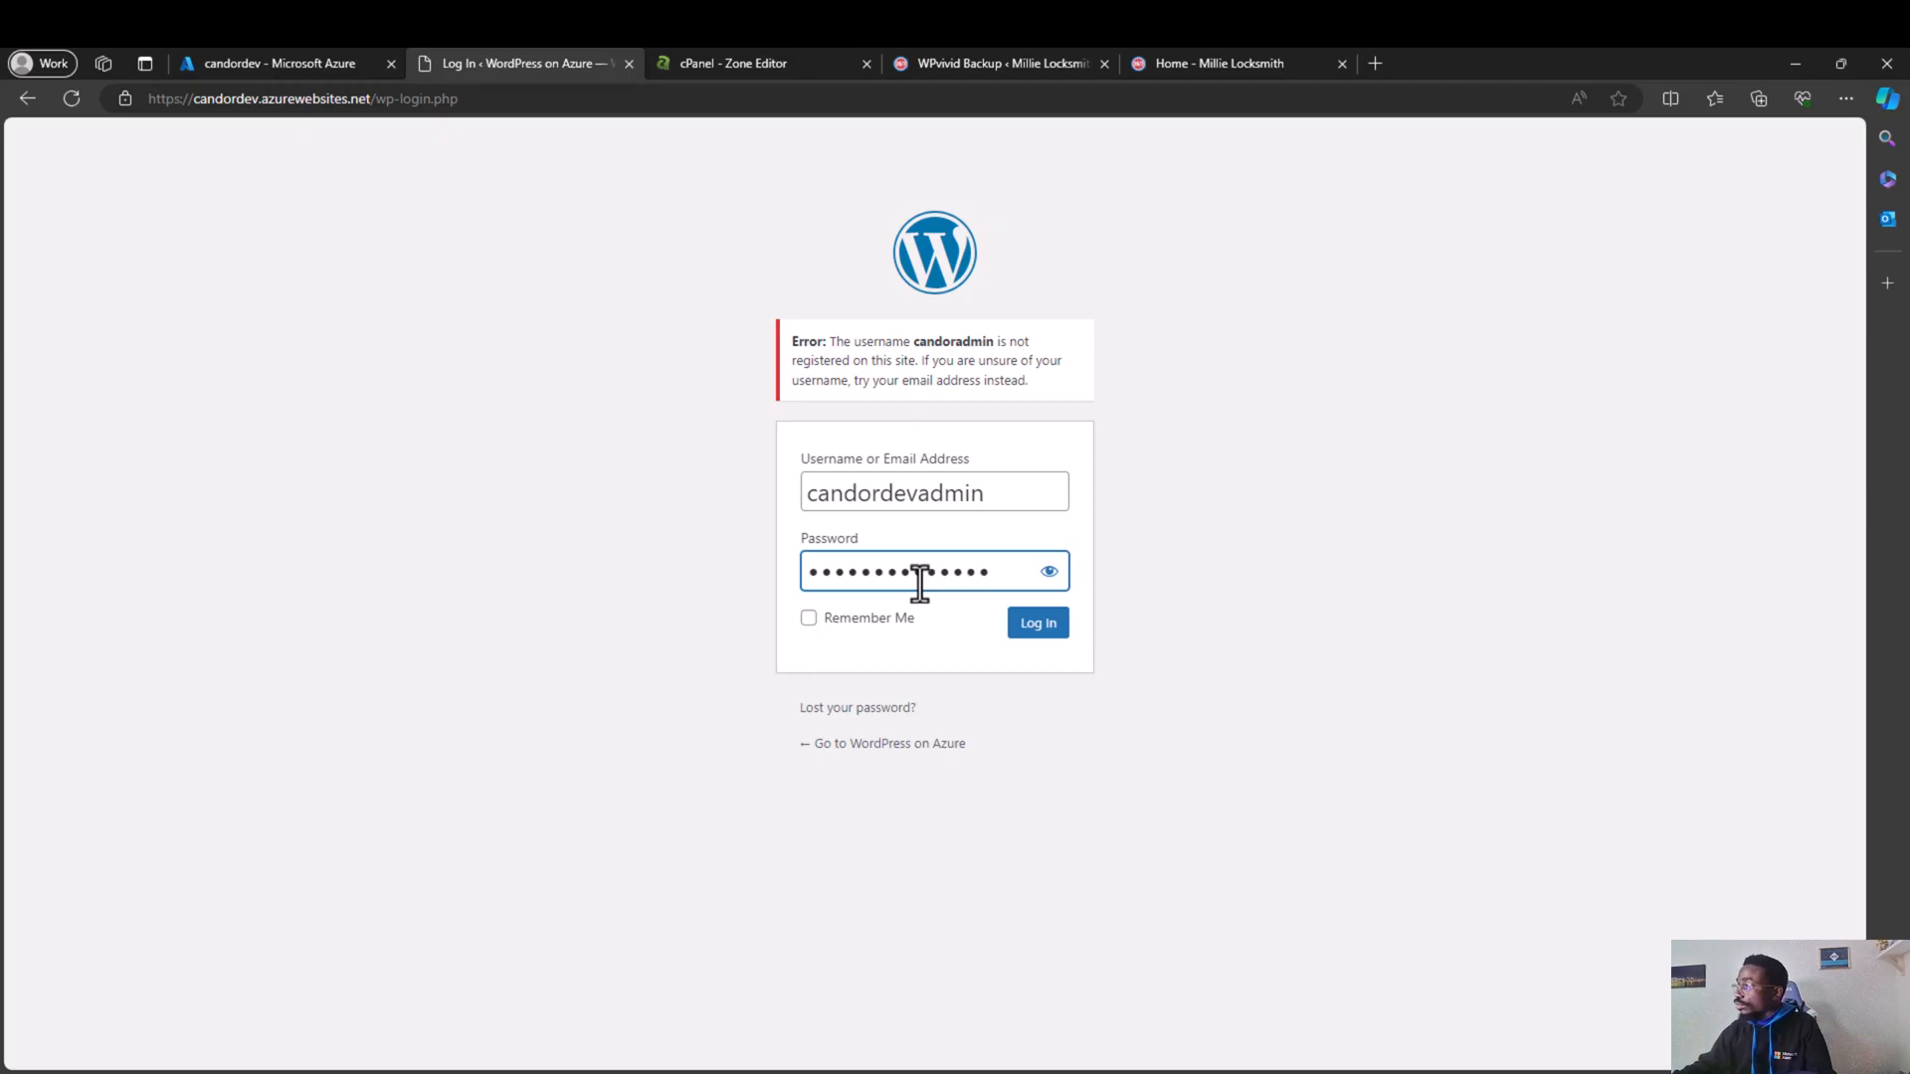
pyautogui.click(1013, 628)
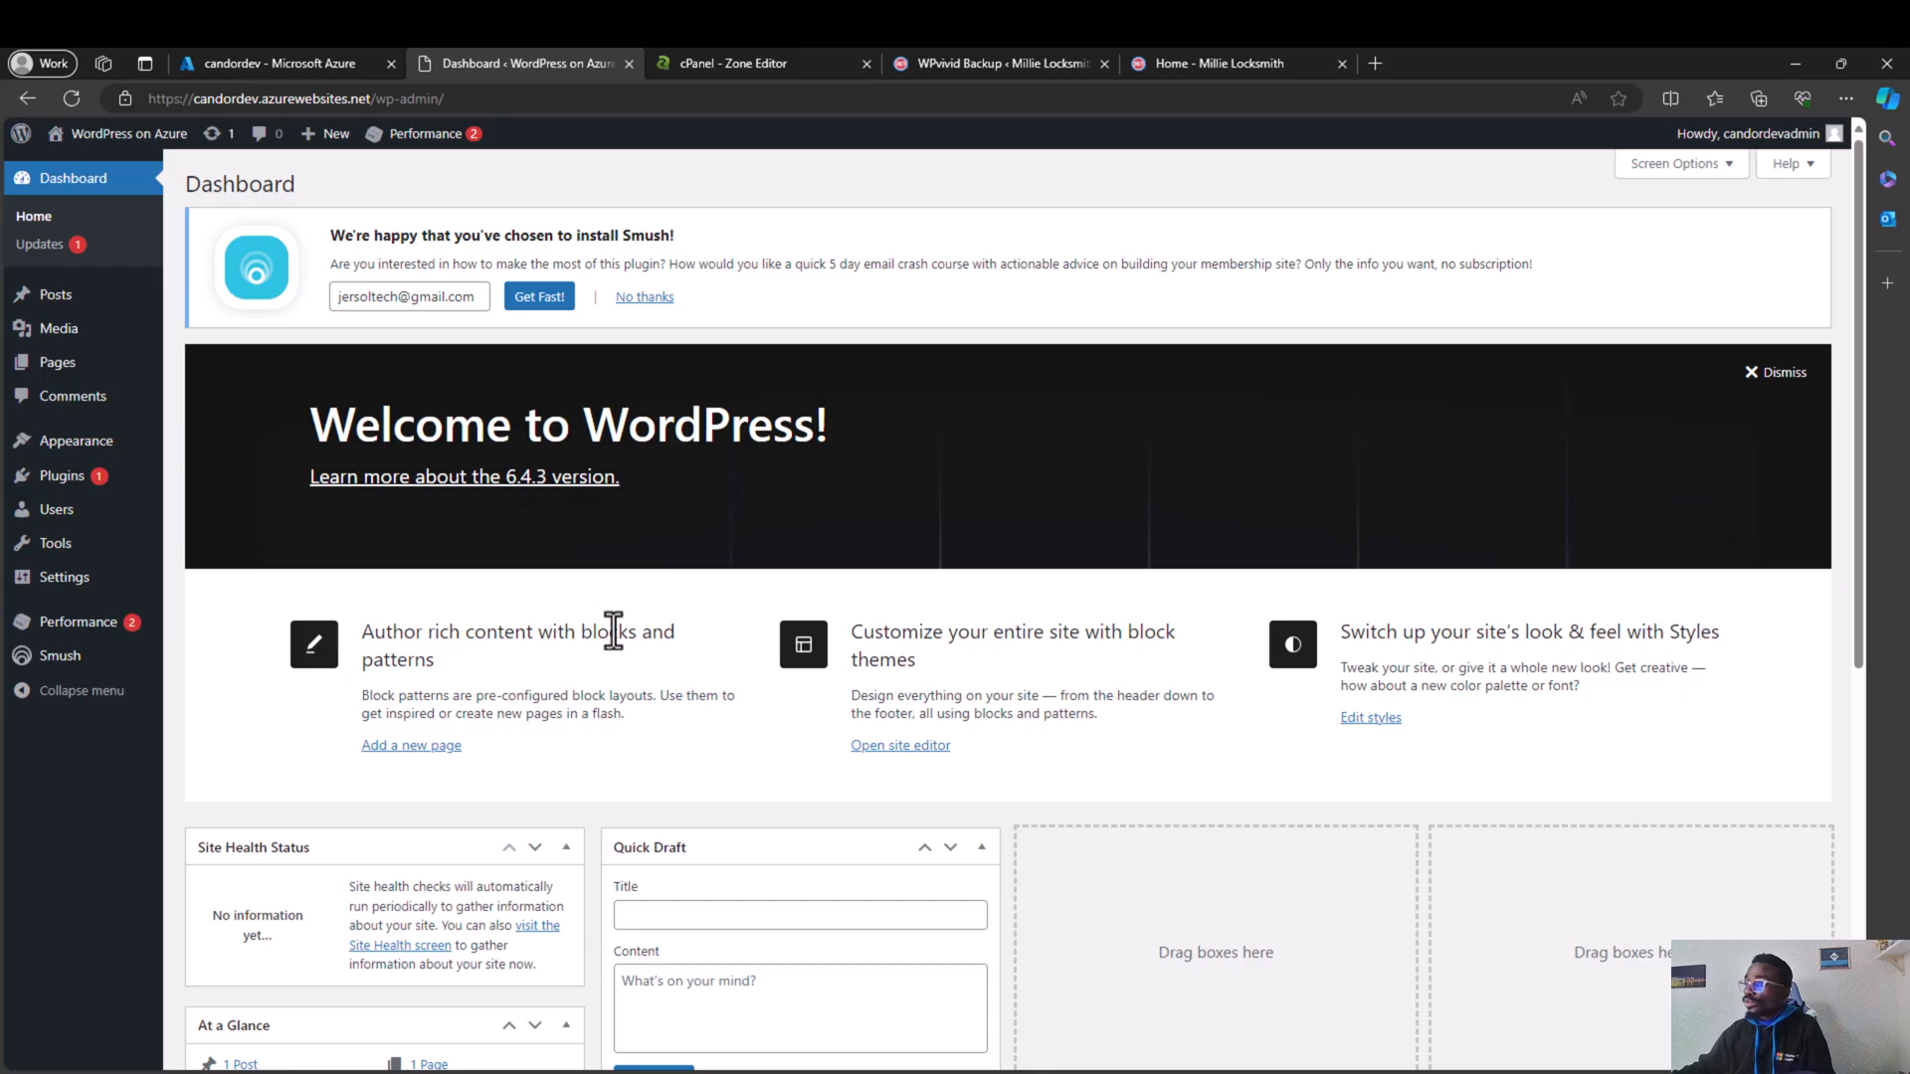
# Step: Search for new plugins with the keyword "migration", then install and activate Migration, Backup, Staging – WPvivid
pyautogui.click(69, 476)
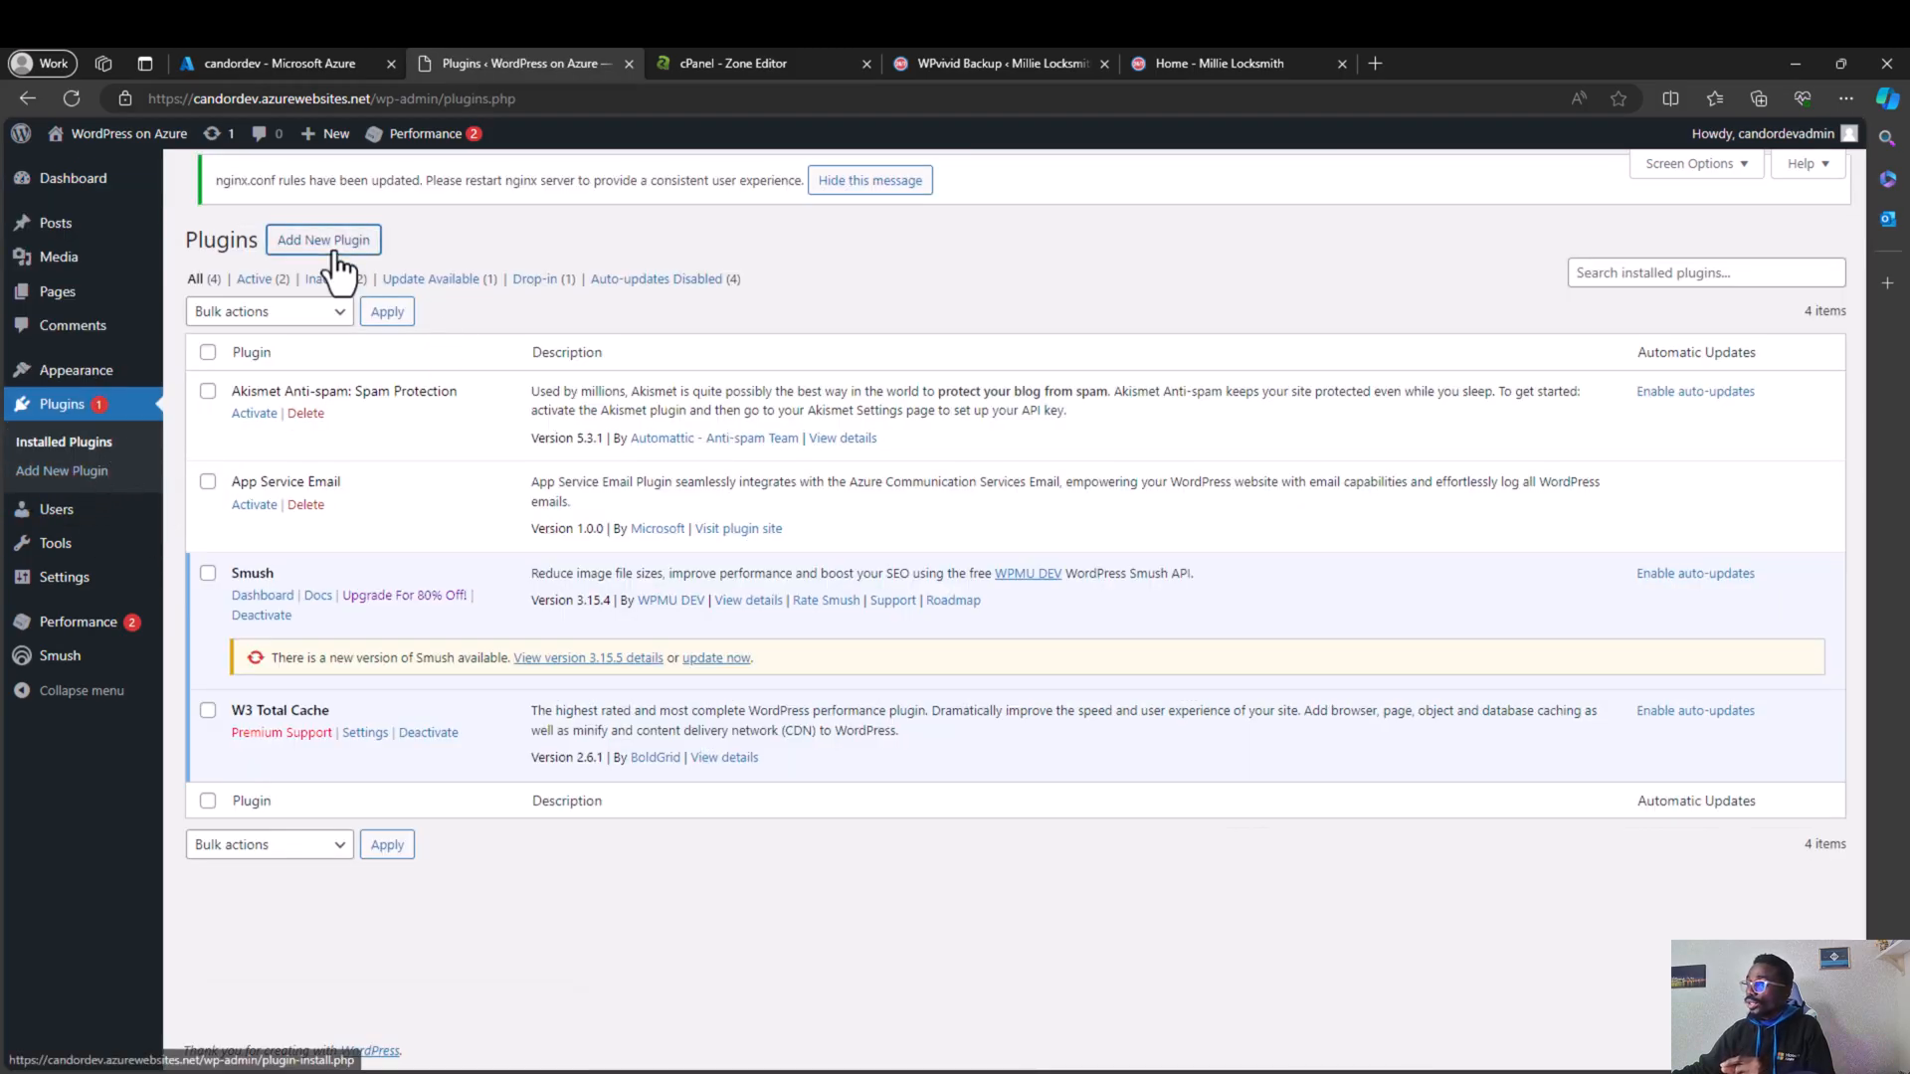
pyautogui.click(483, 282)
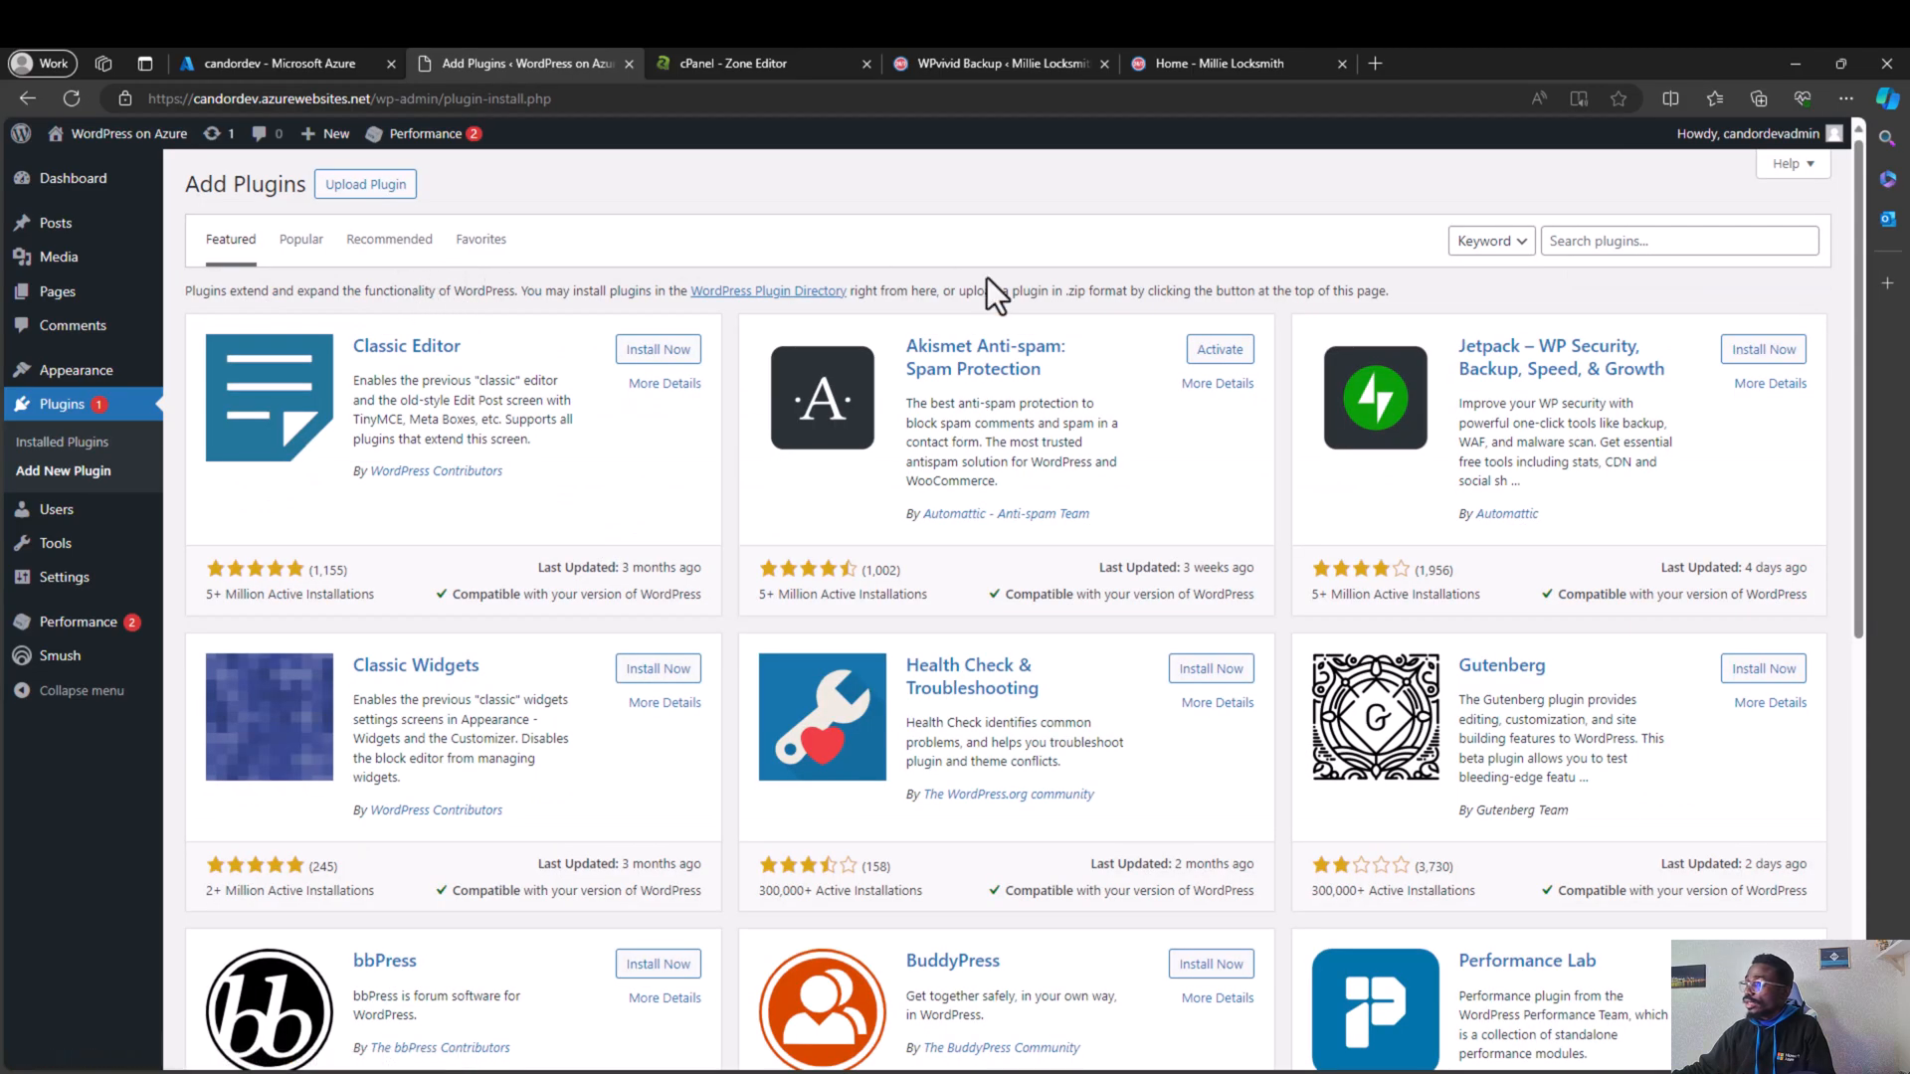
pyautogui.click(1634, 242)
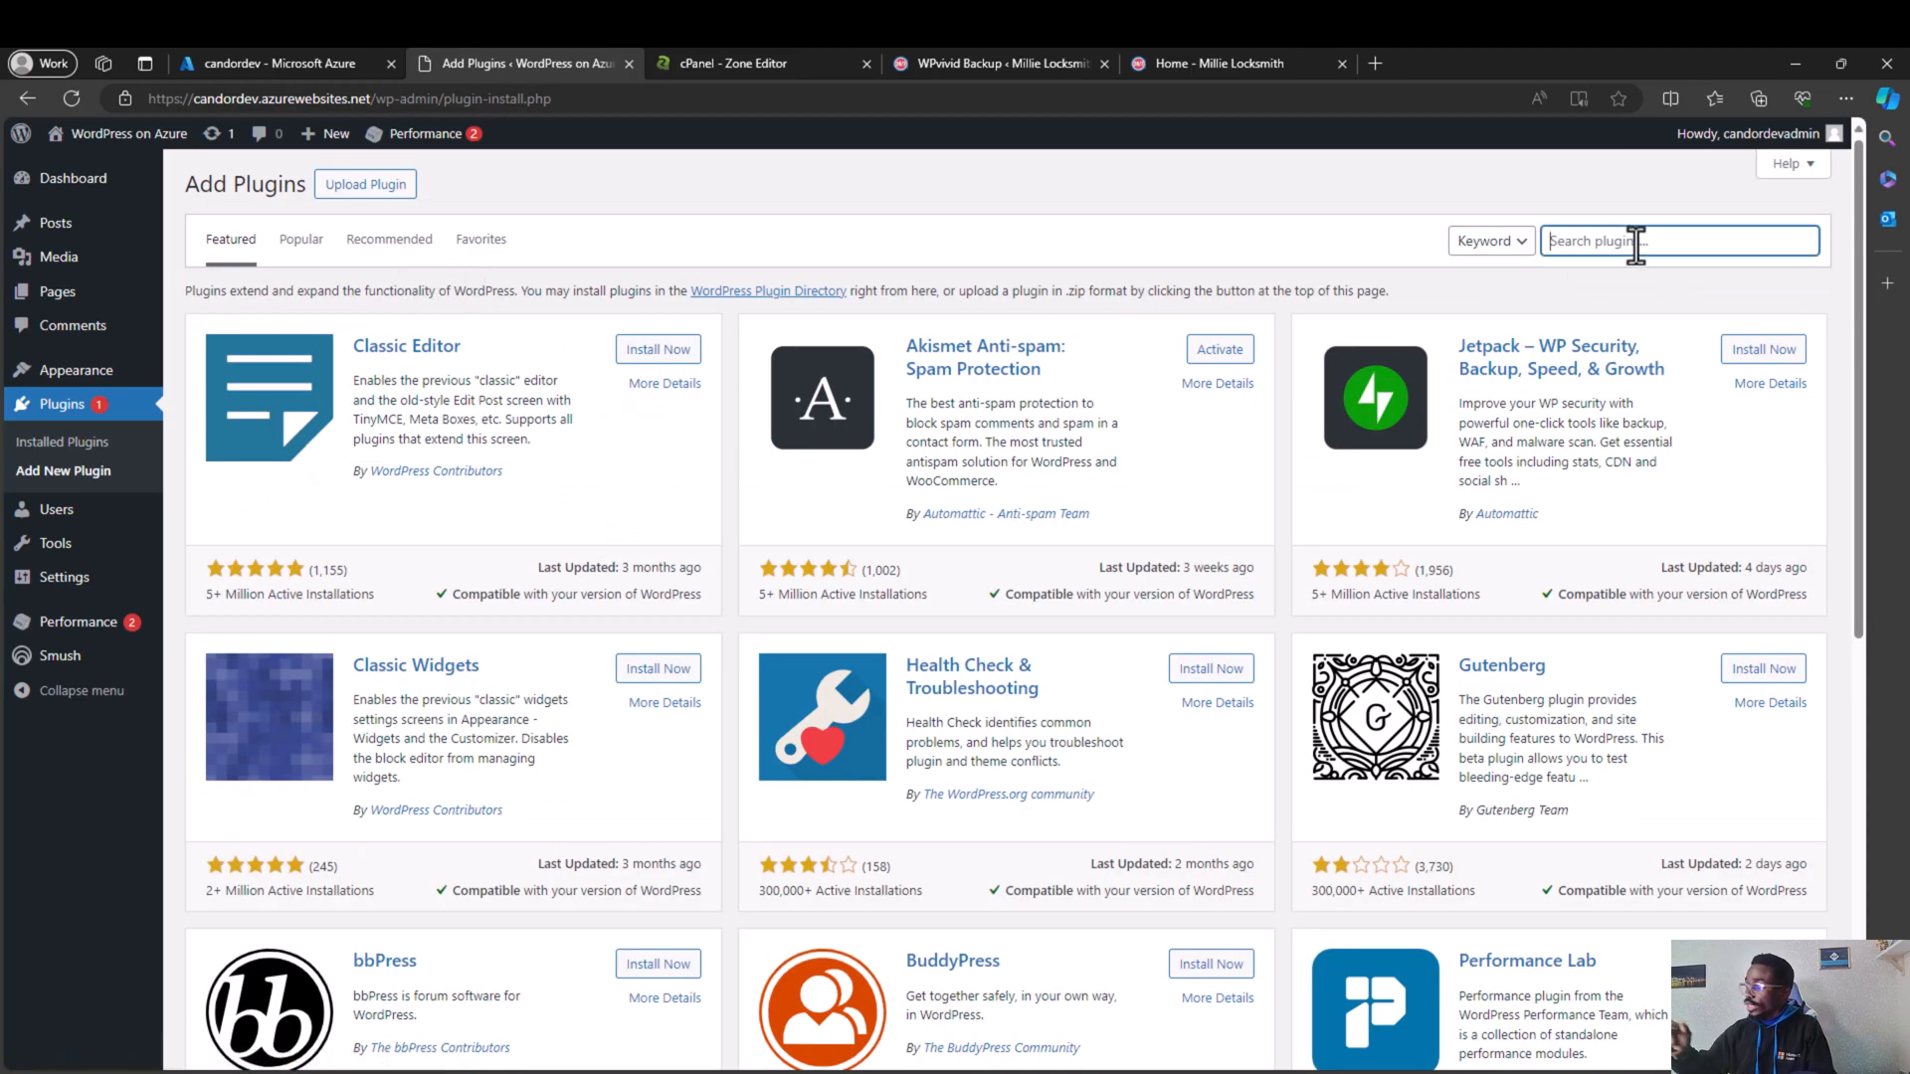
pyautogui.write('mi')
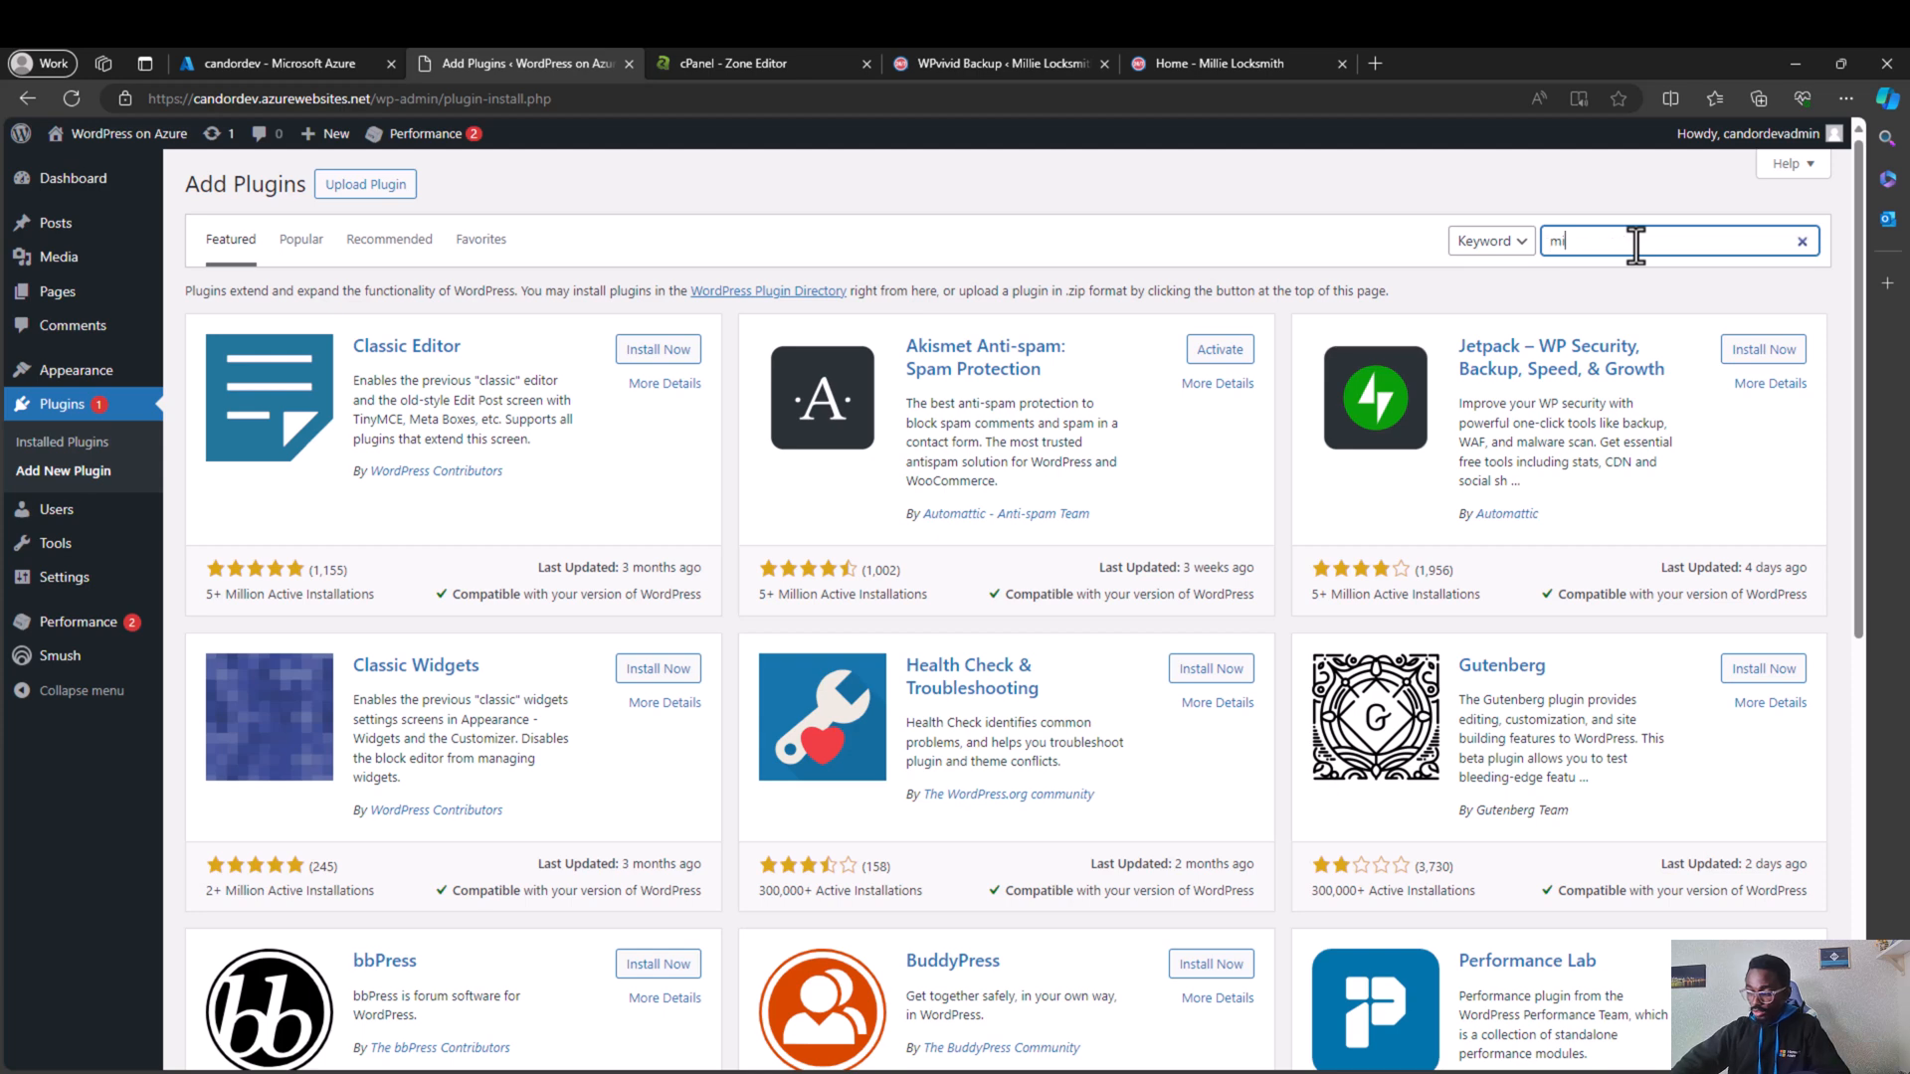
pyautogui.write('gration')
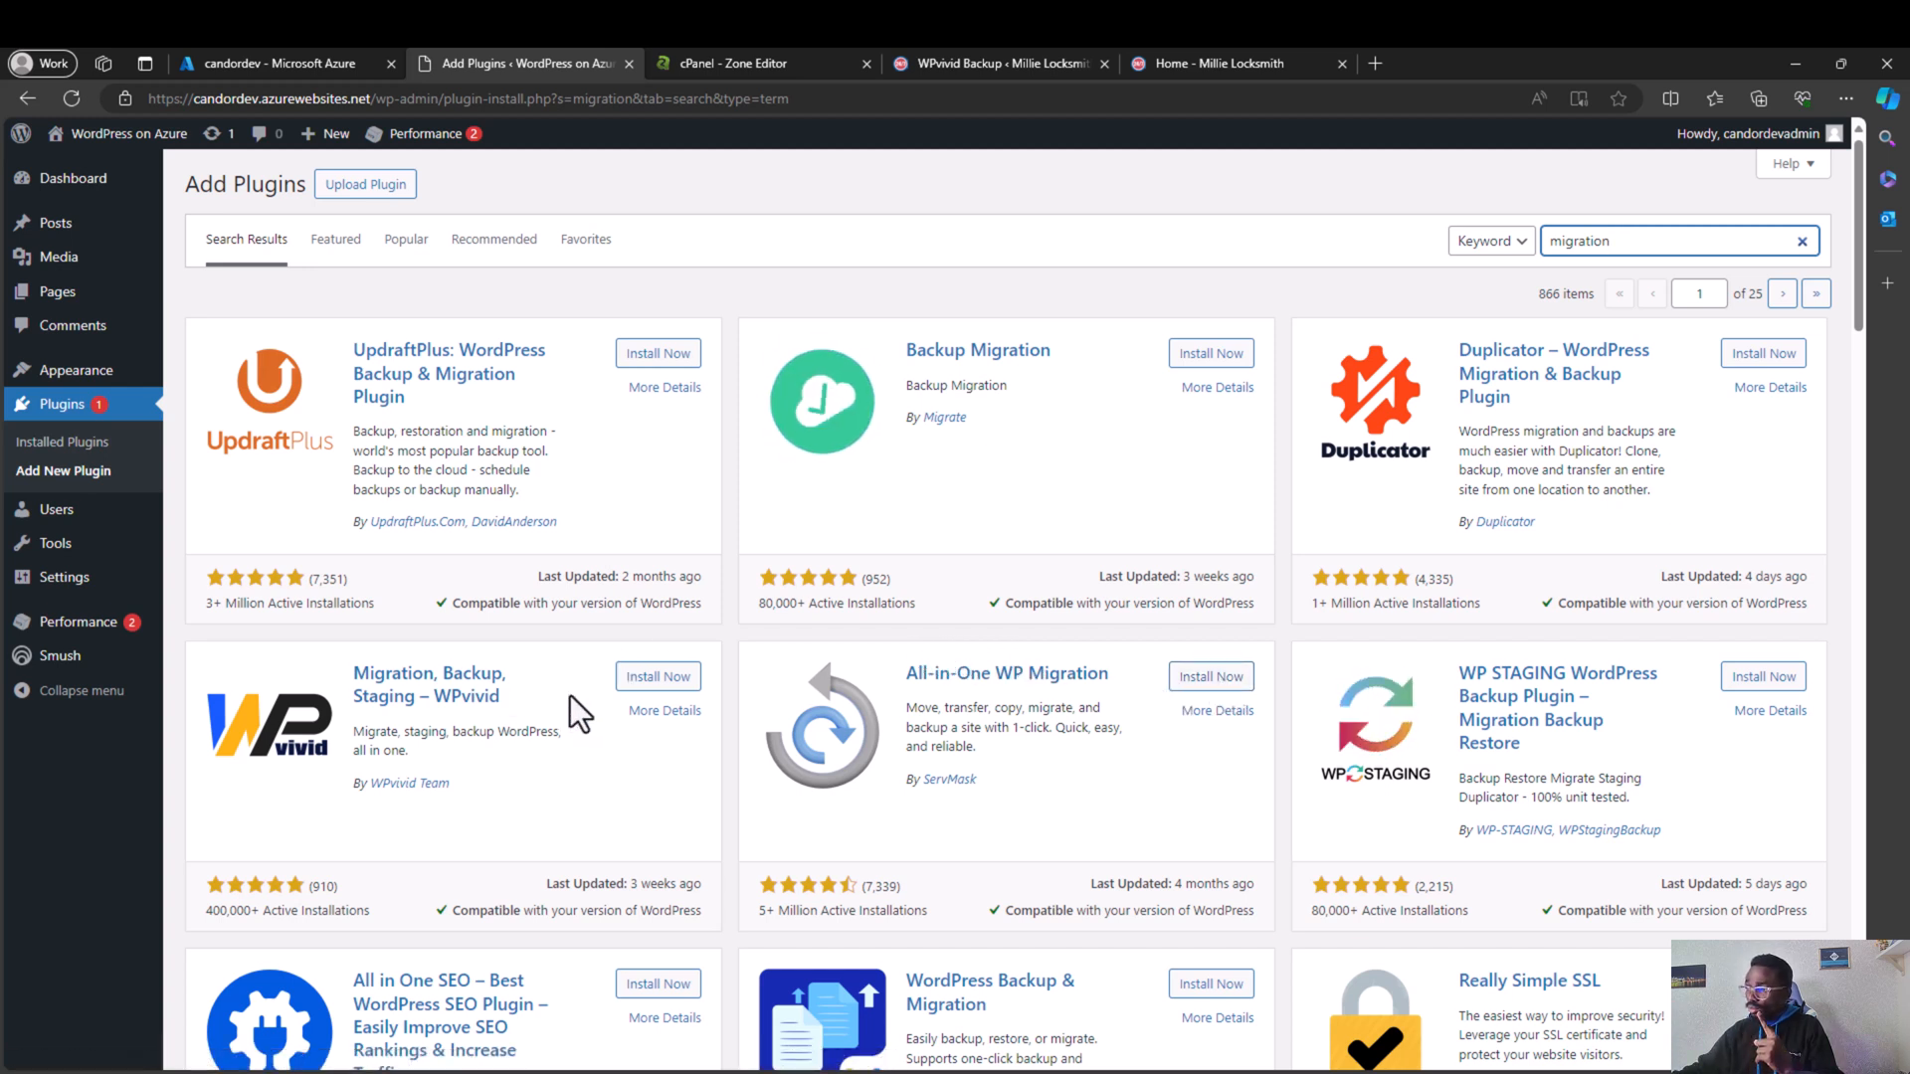
pyautogui.click(630, 686)
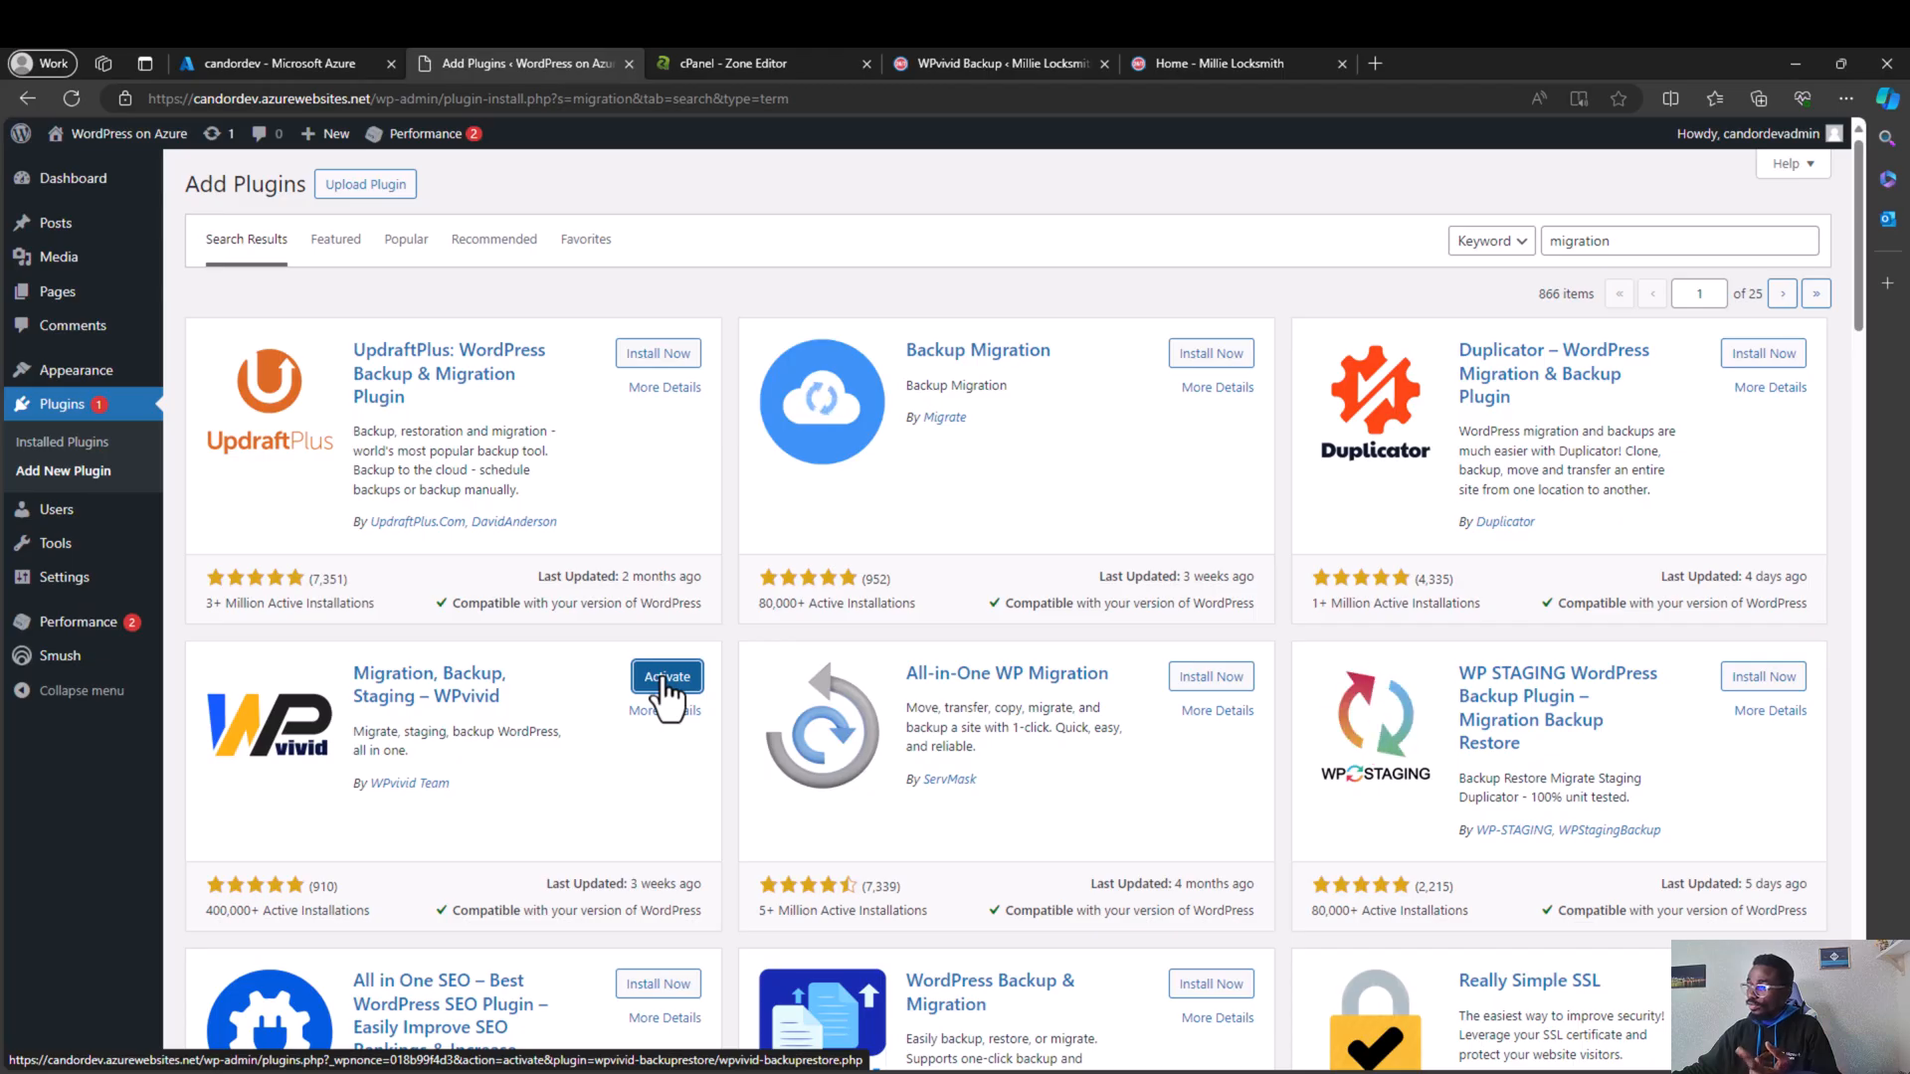
pyautogui.click(664, 684)
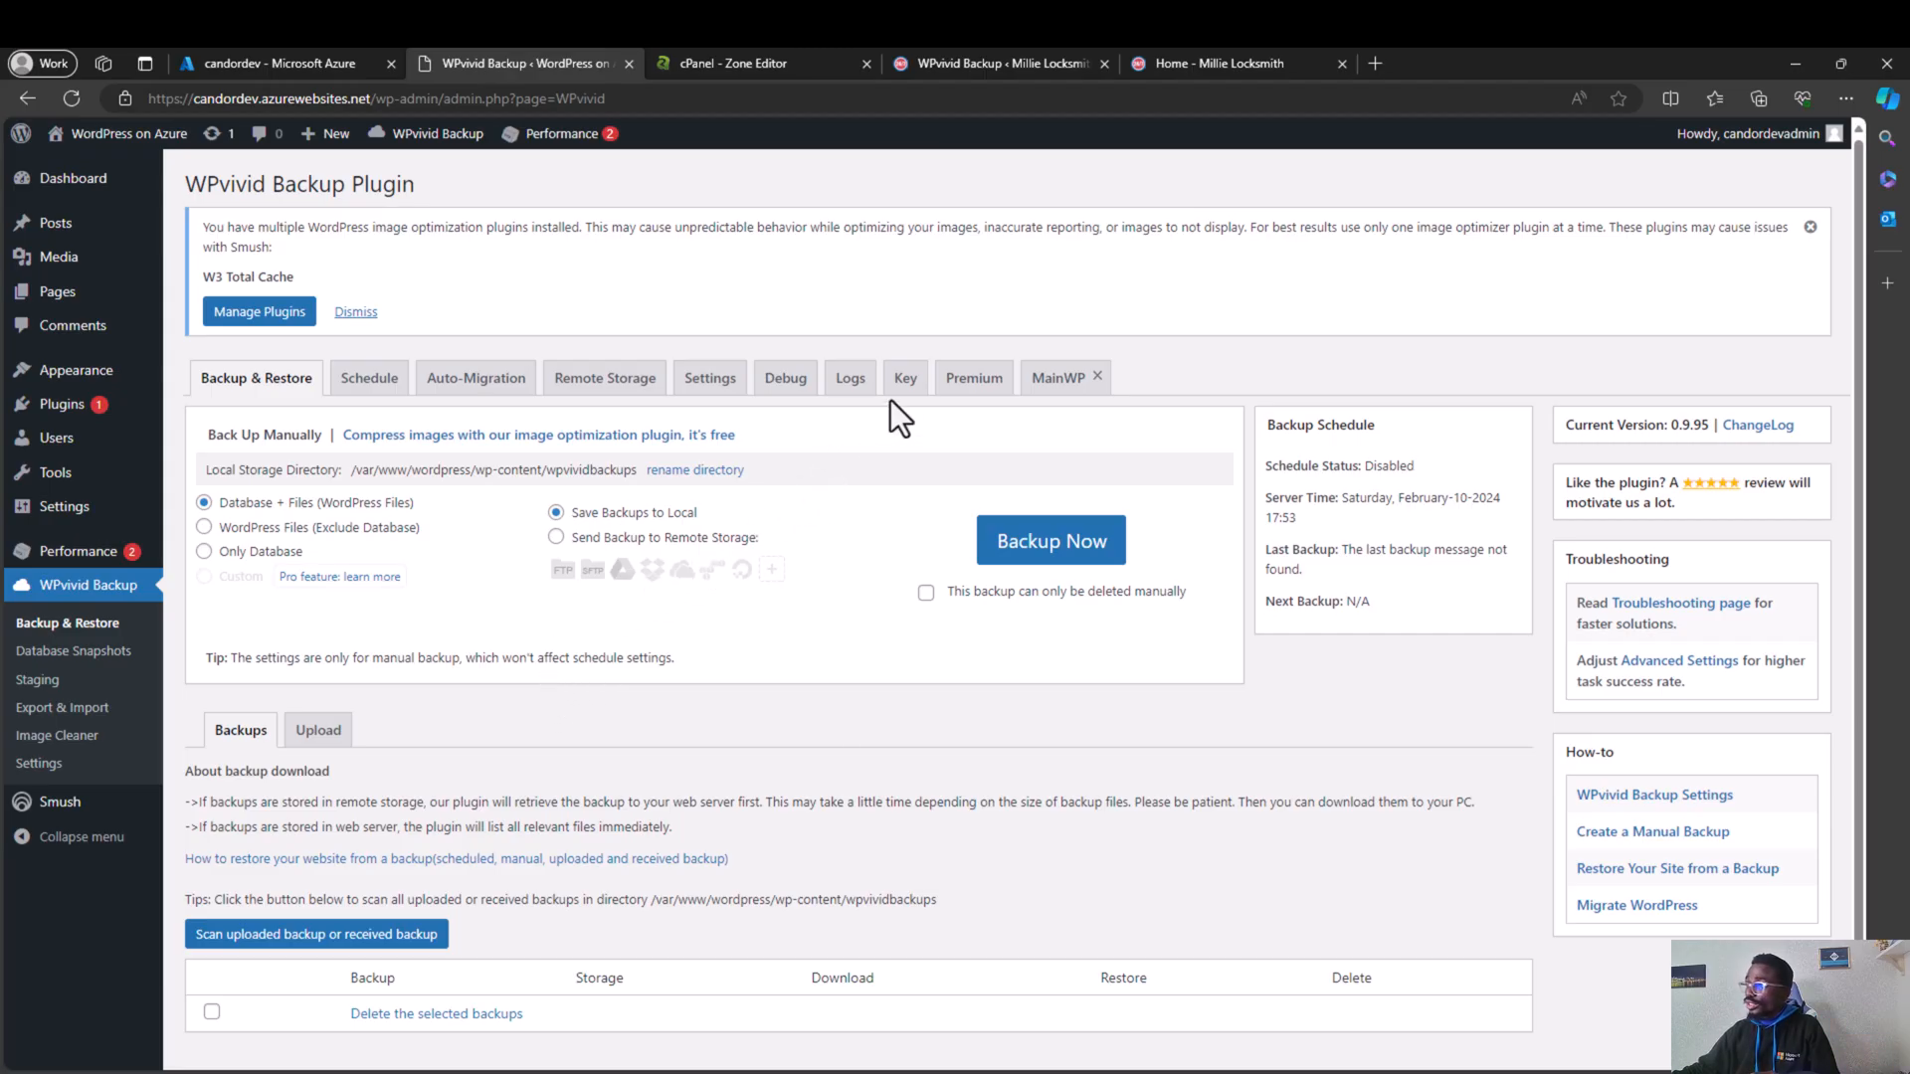
# Step: Generate a WPvivid site key that expires in 8 hours on the new Azure site and copy the whole key
pyautogui.click(904, 378)
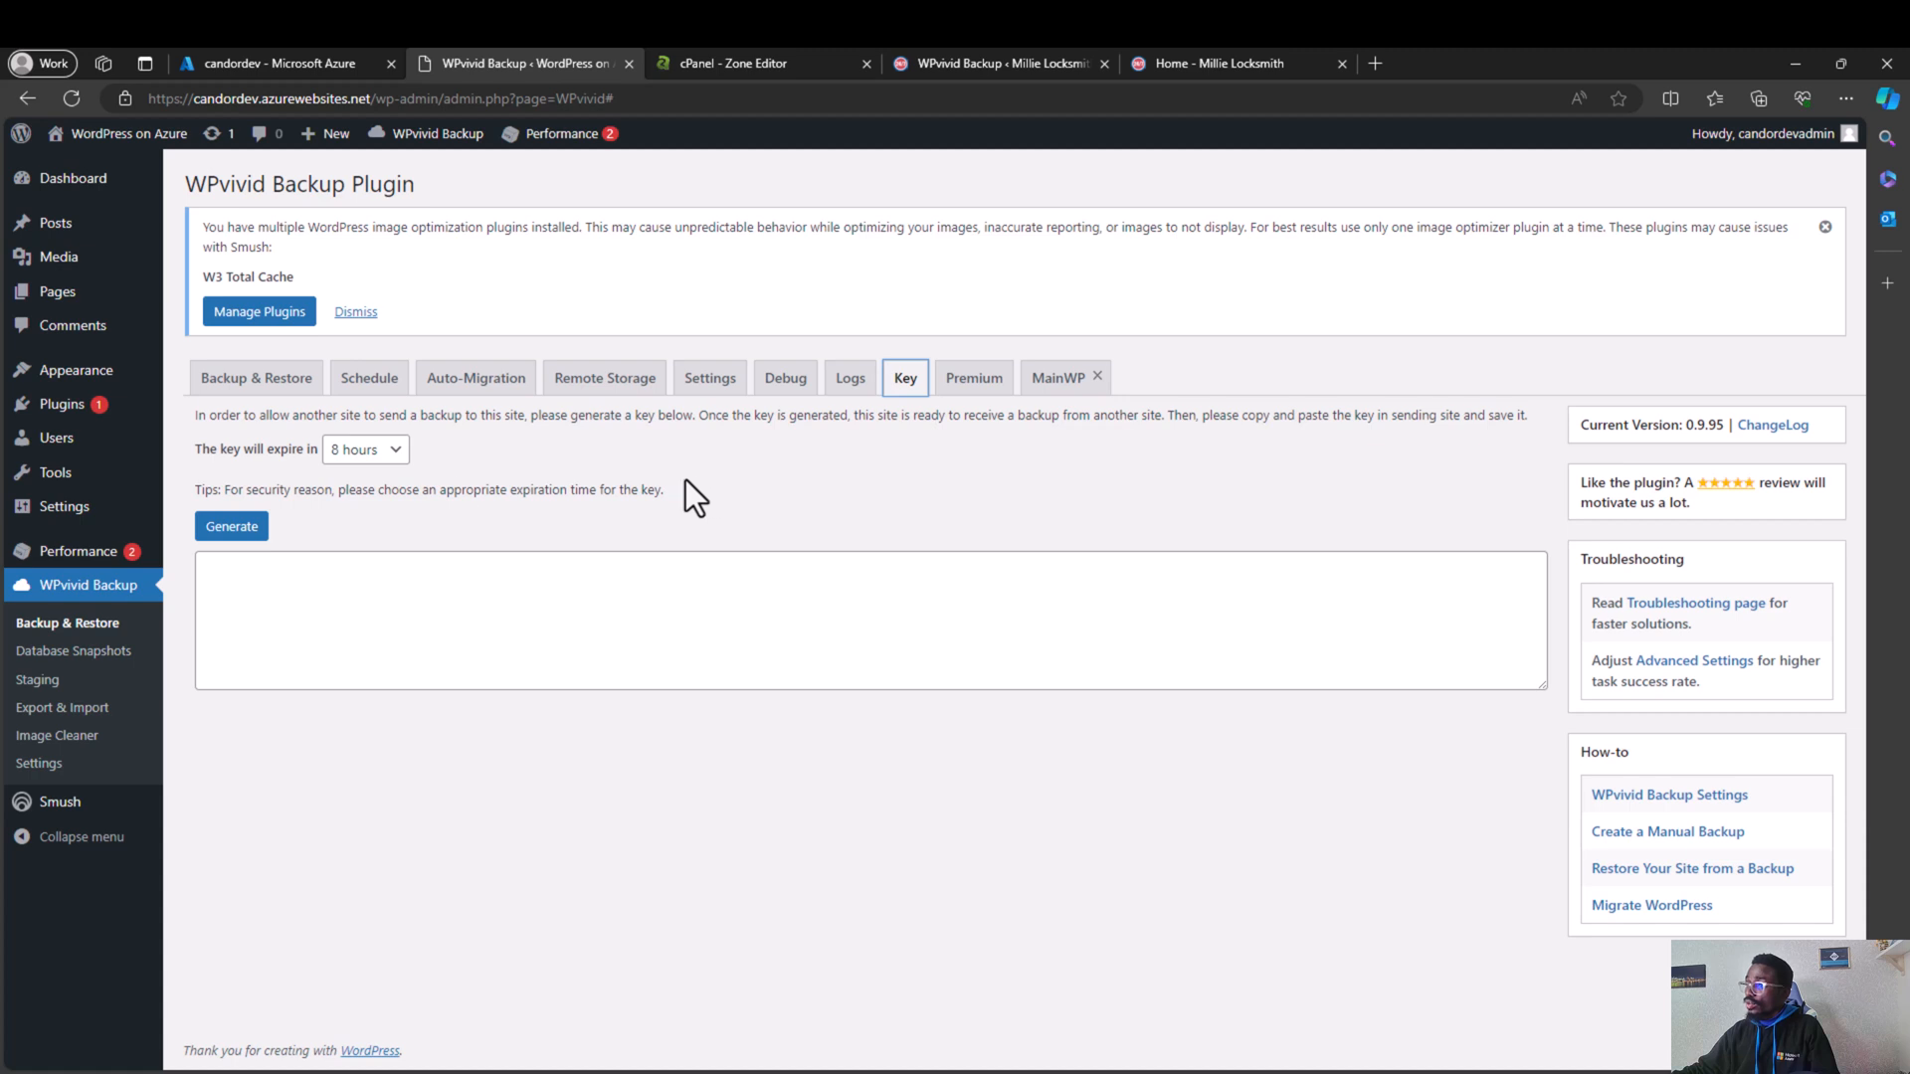
pyautogui.click(395, 453)
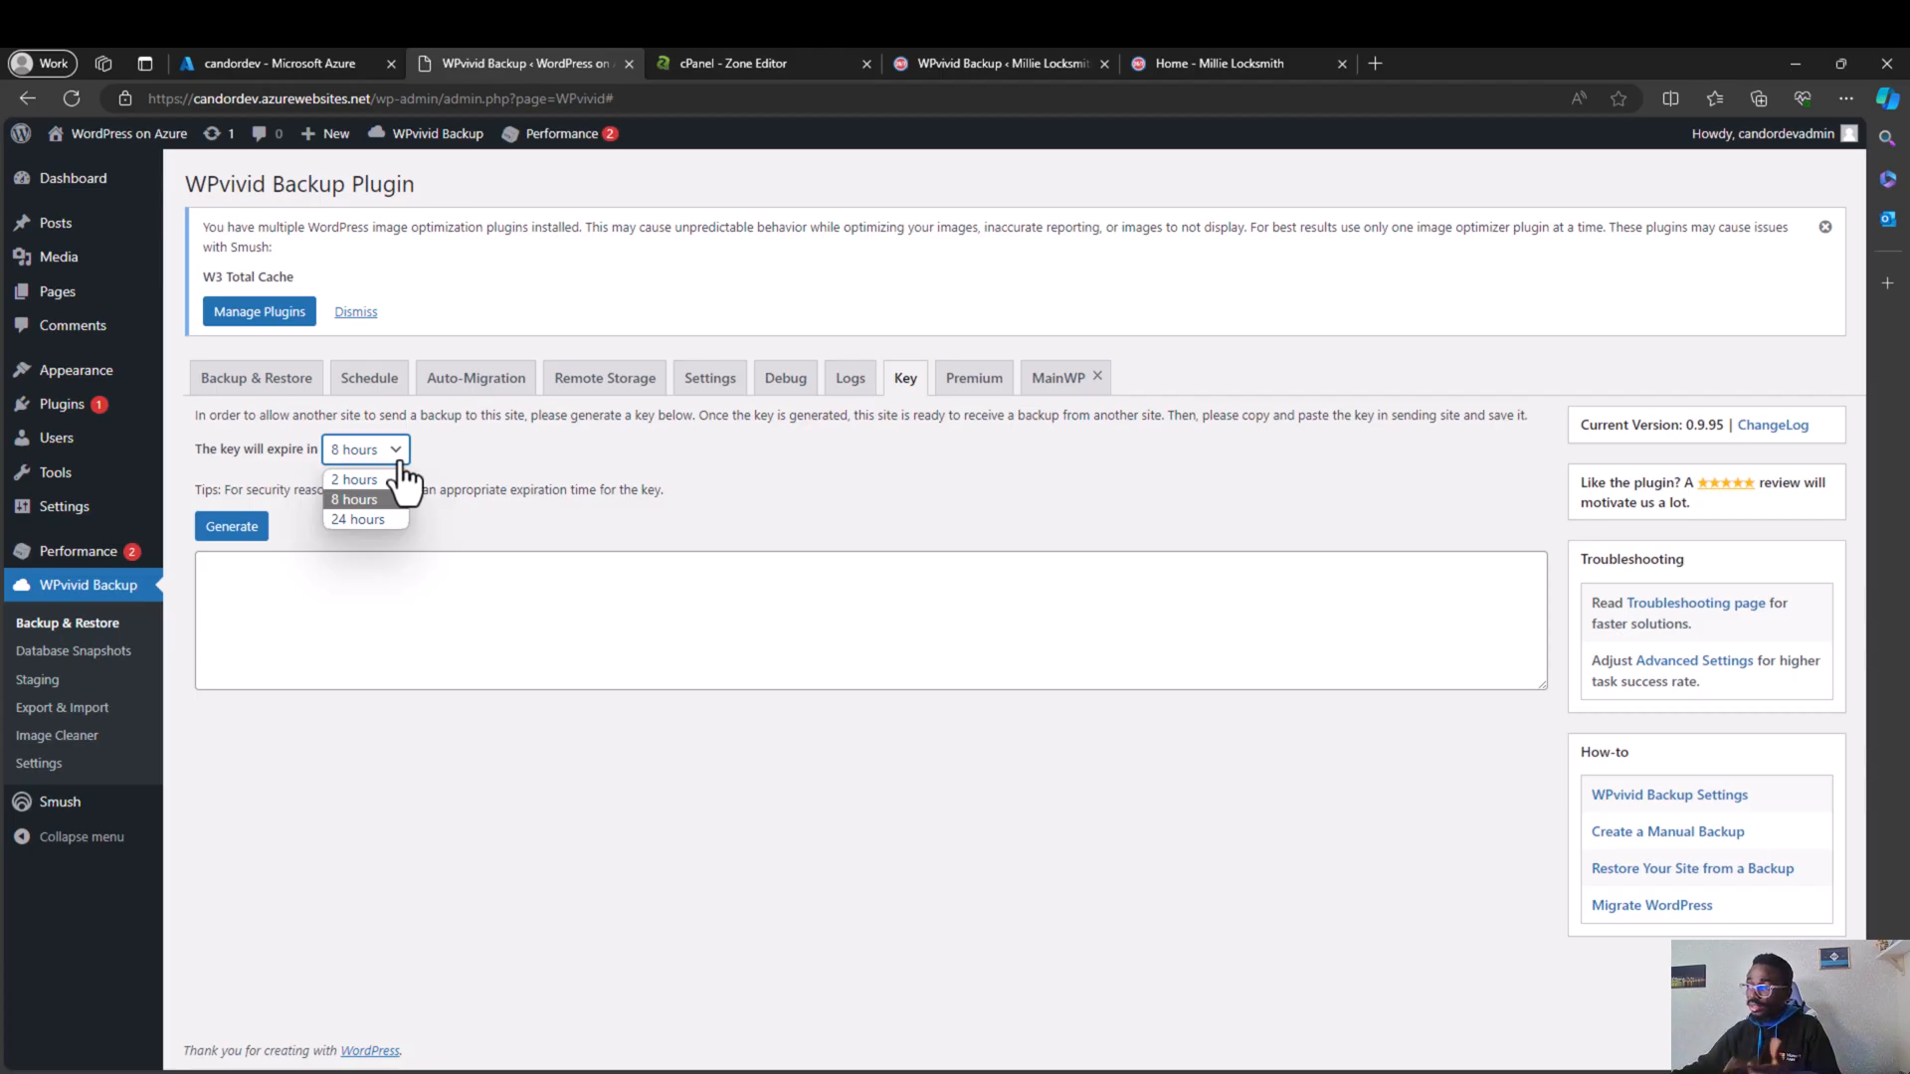
pyautogui.click(452, 597)
pyautogui.click(231, 527)
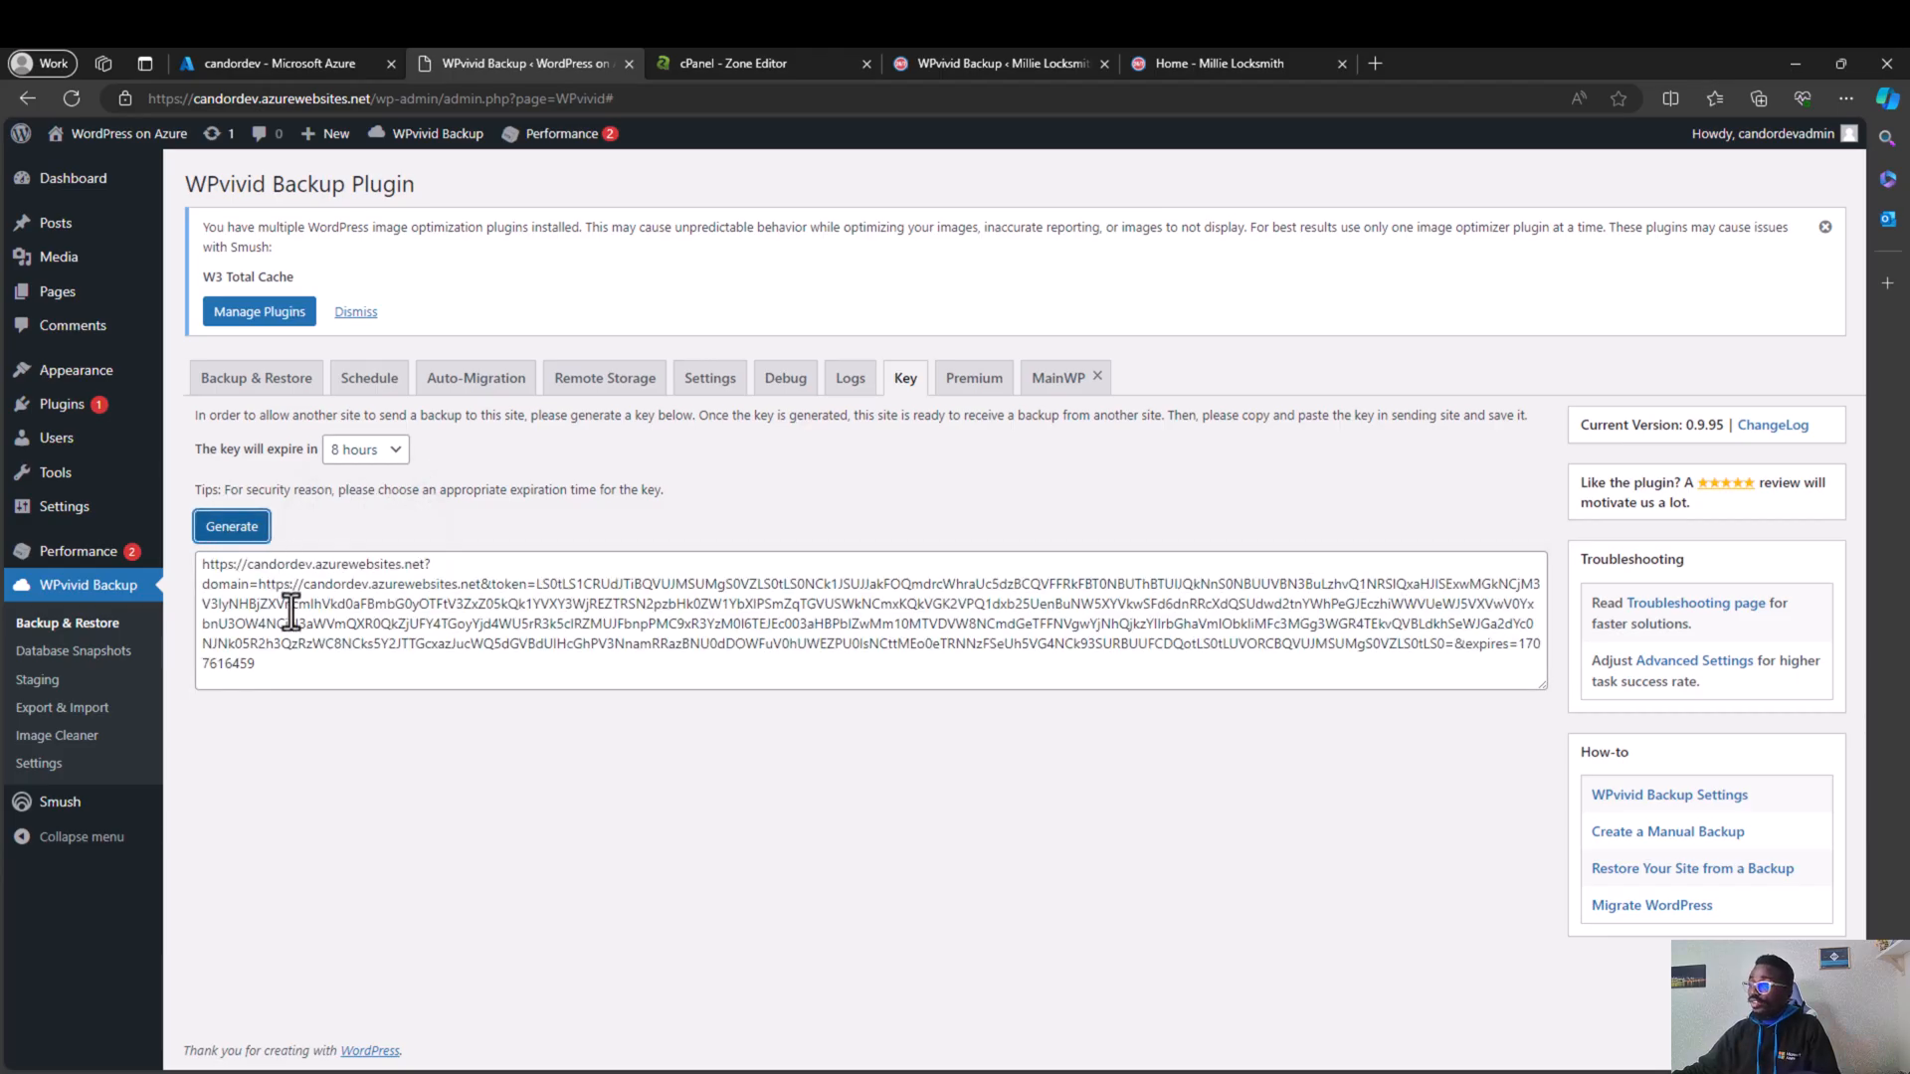
pyautogui.tripleClick(260, 669)
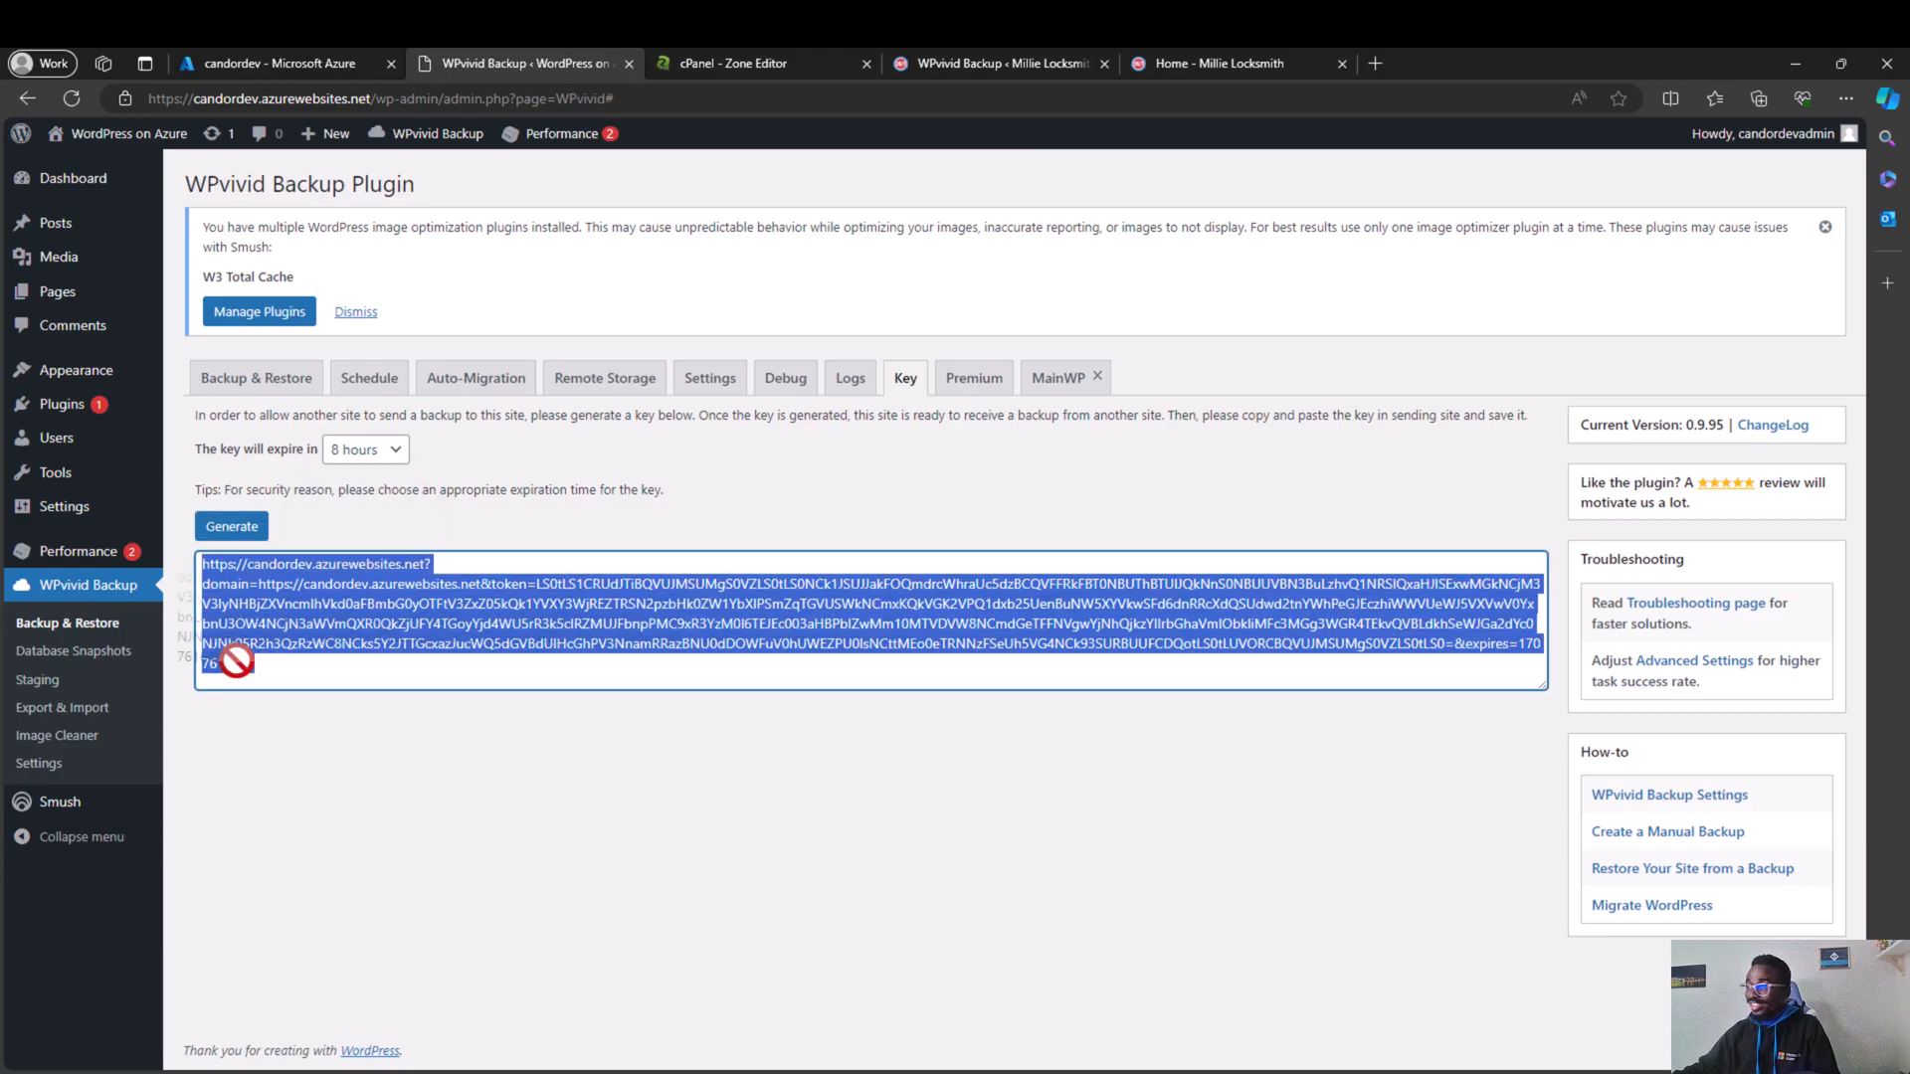
pyautogui.rightClick(389, 601)
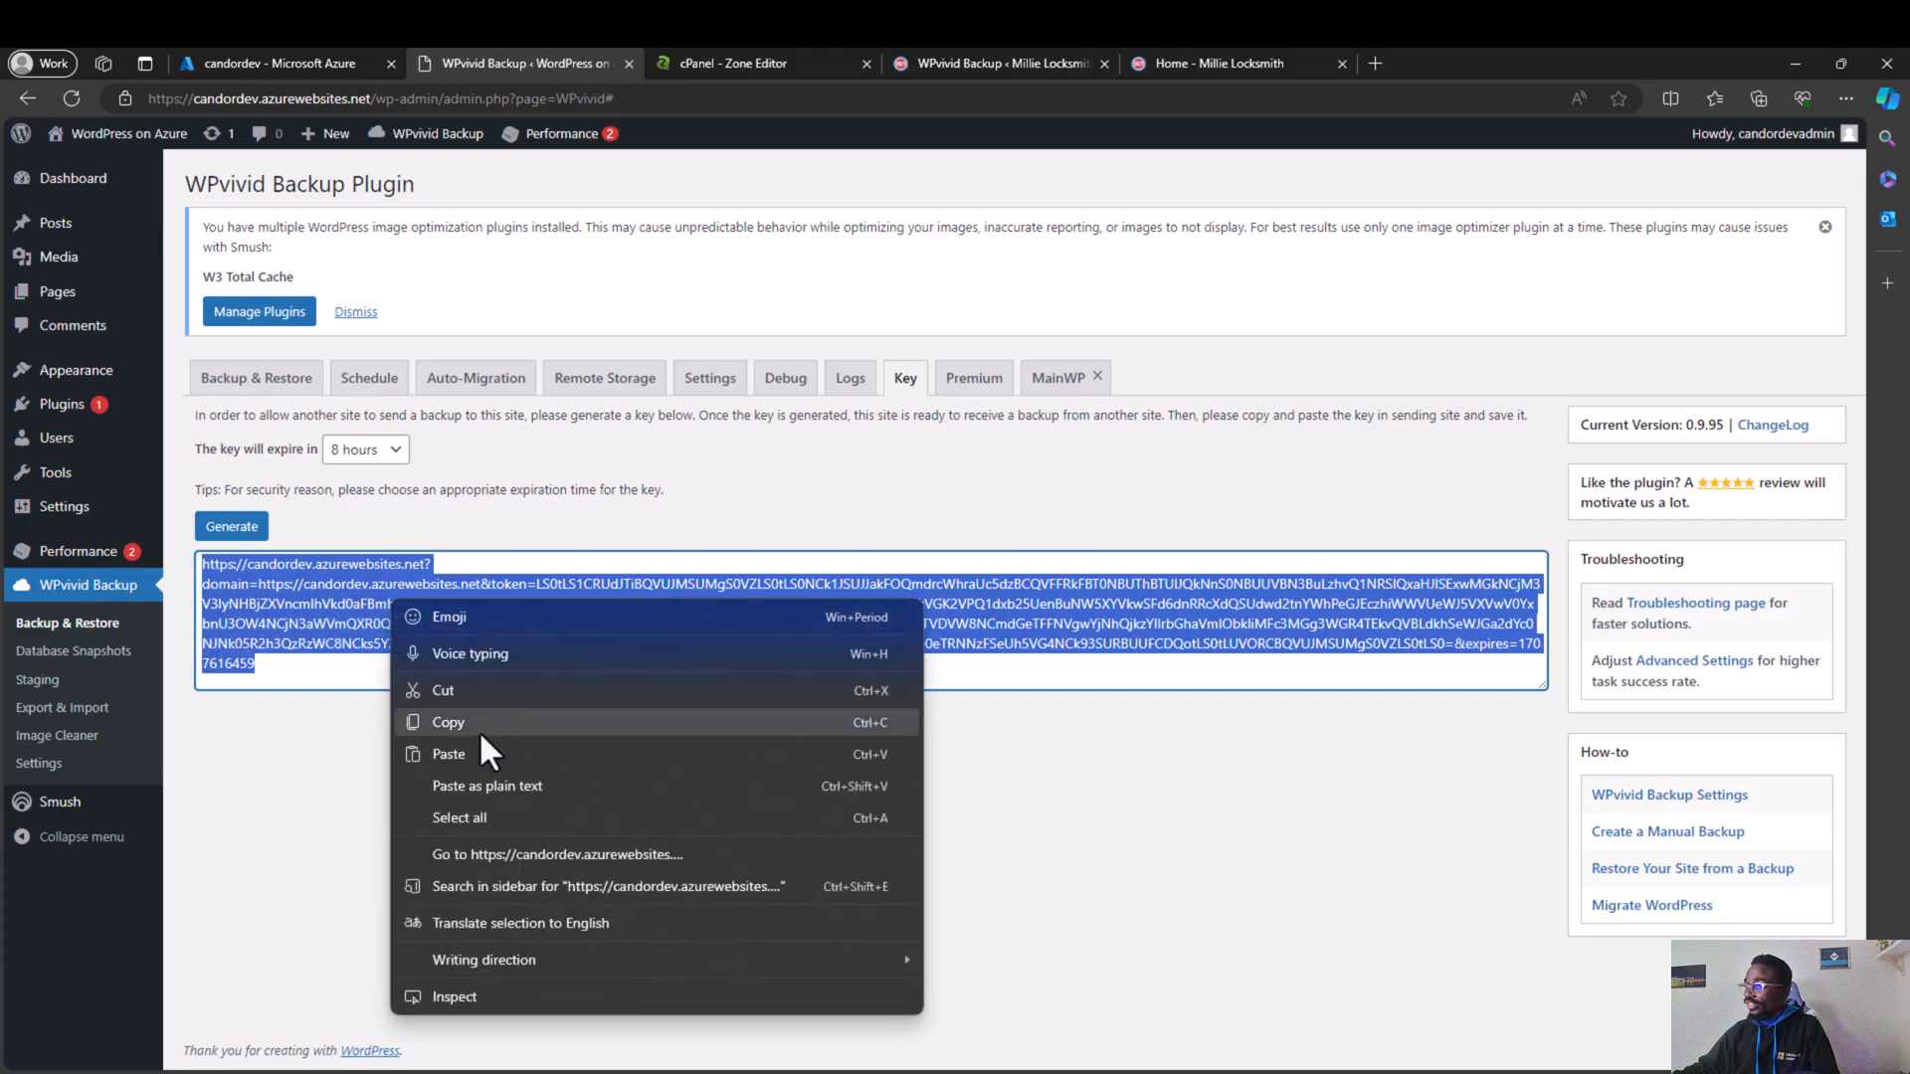
pyautogui.click(479, 726)
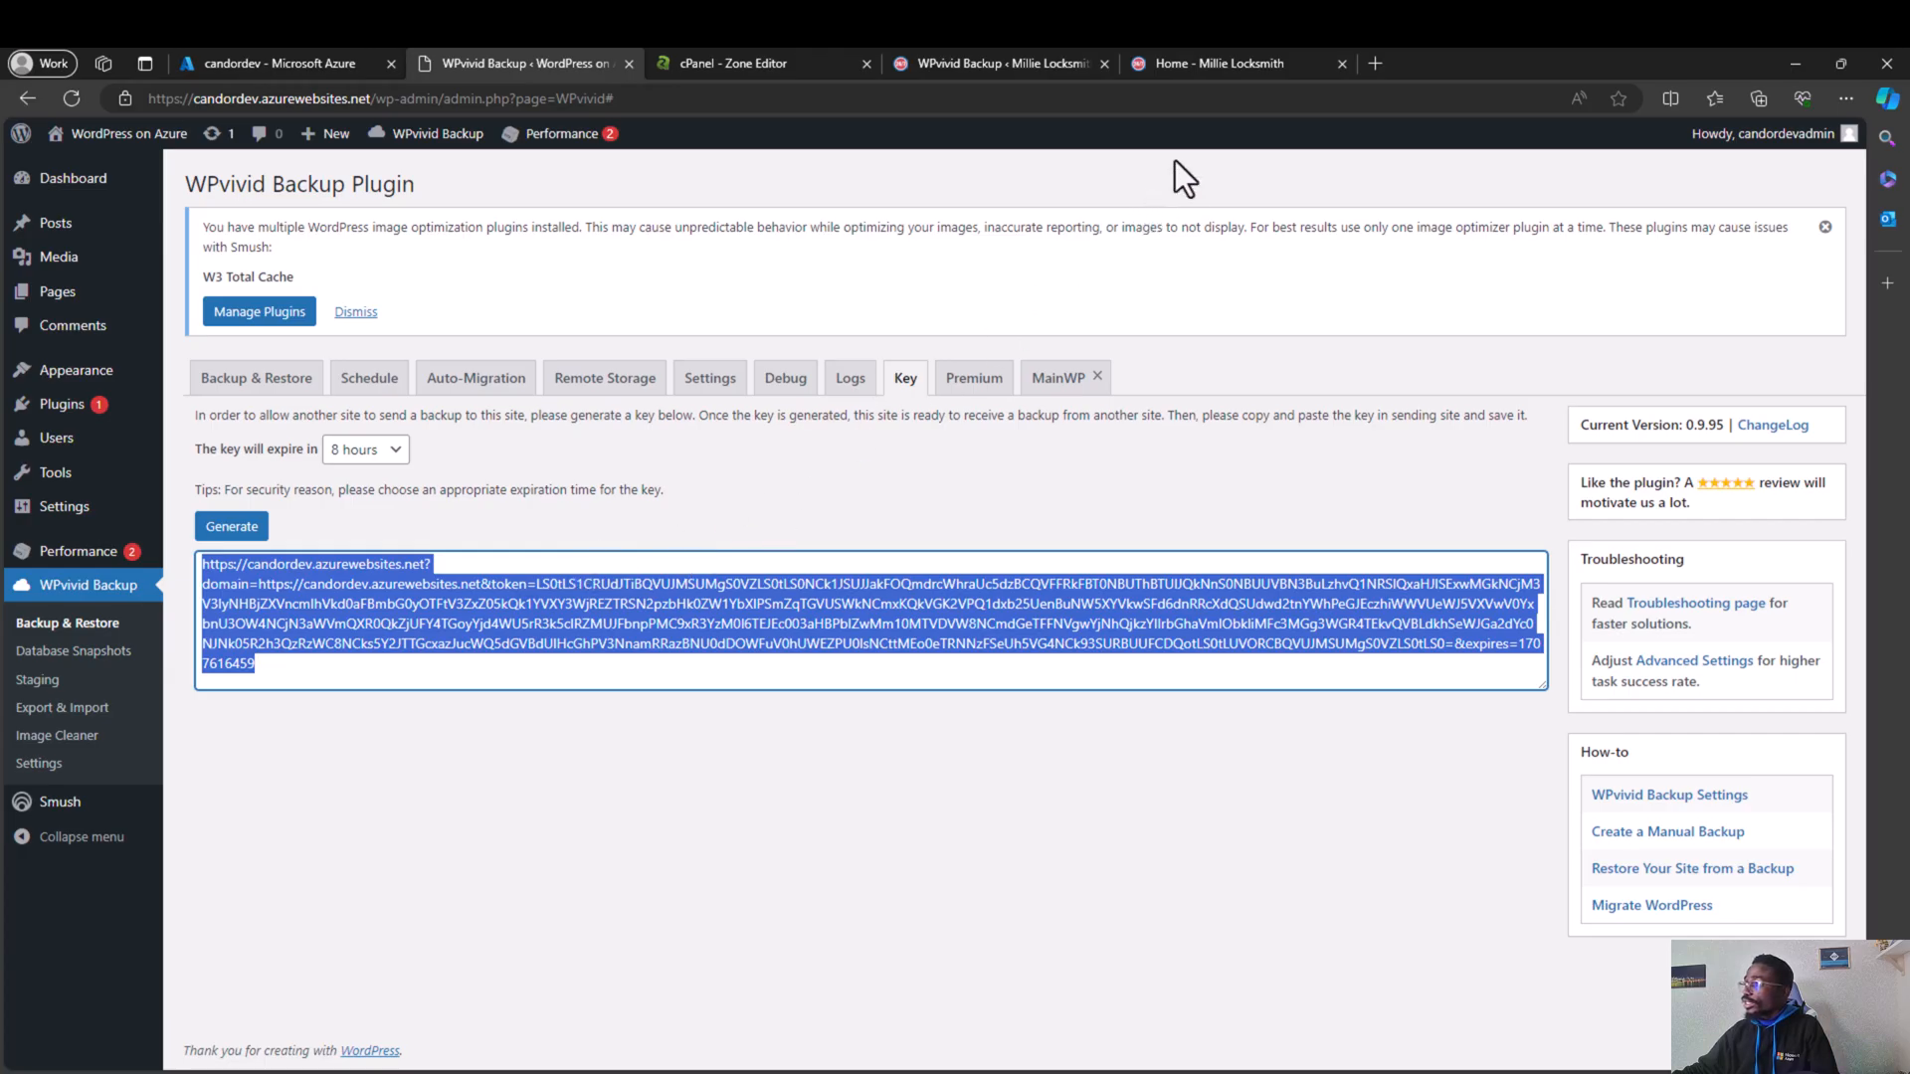
# Step: Paste the copied site key into WPvivid's Auto-Migration settings on the existing Millie Locksmith site and save it
pyautogui.click(1038, 63)
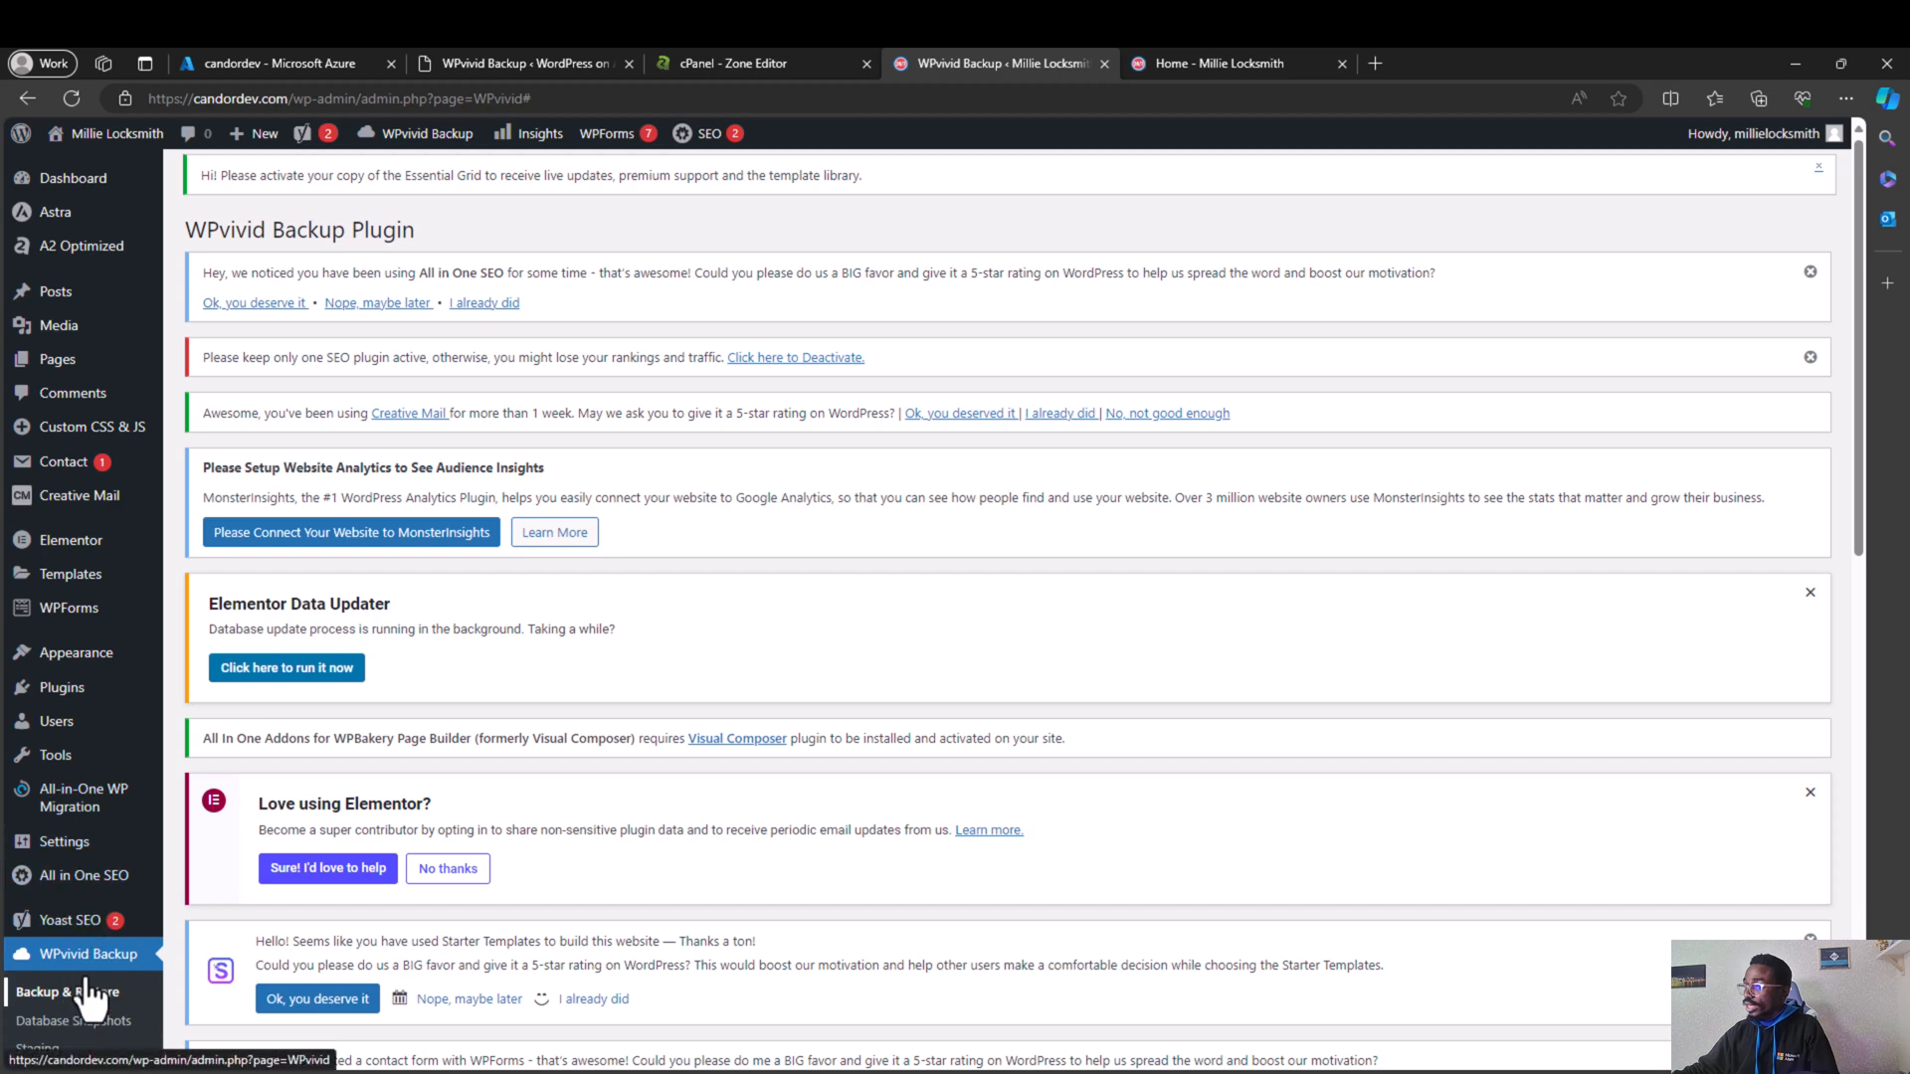
pyautogui.scroll(-4, 398, 865)
pyautogui.scroll(-3, 320, 761)
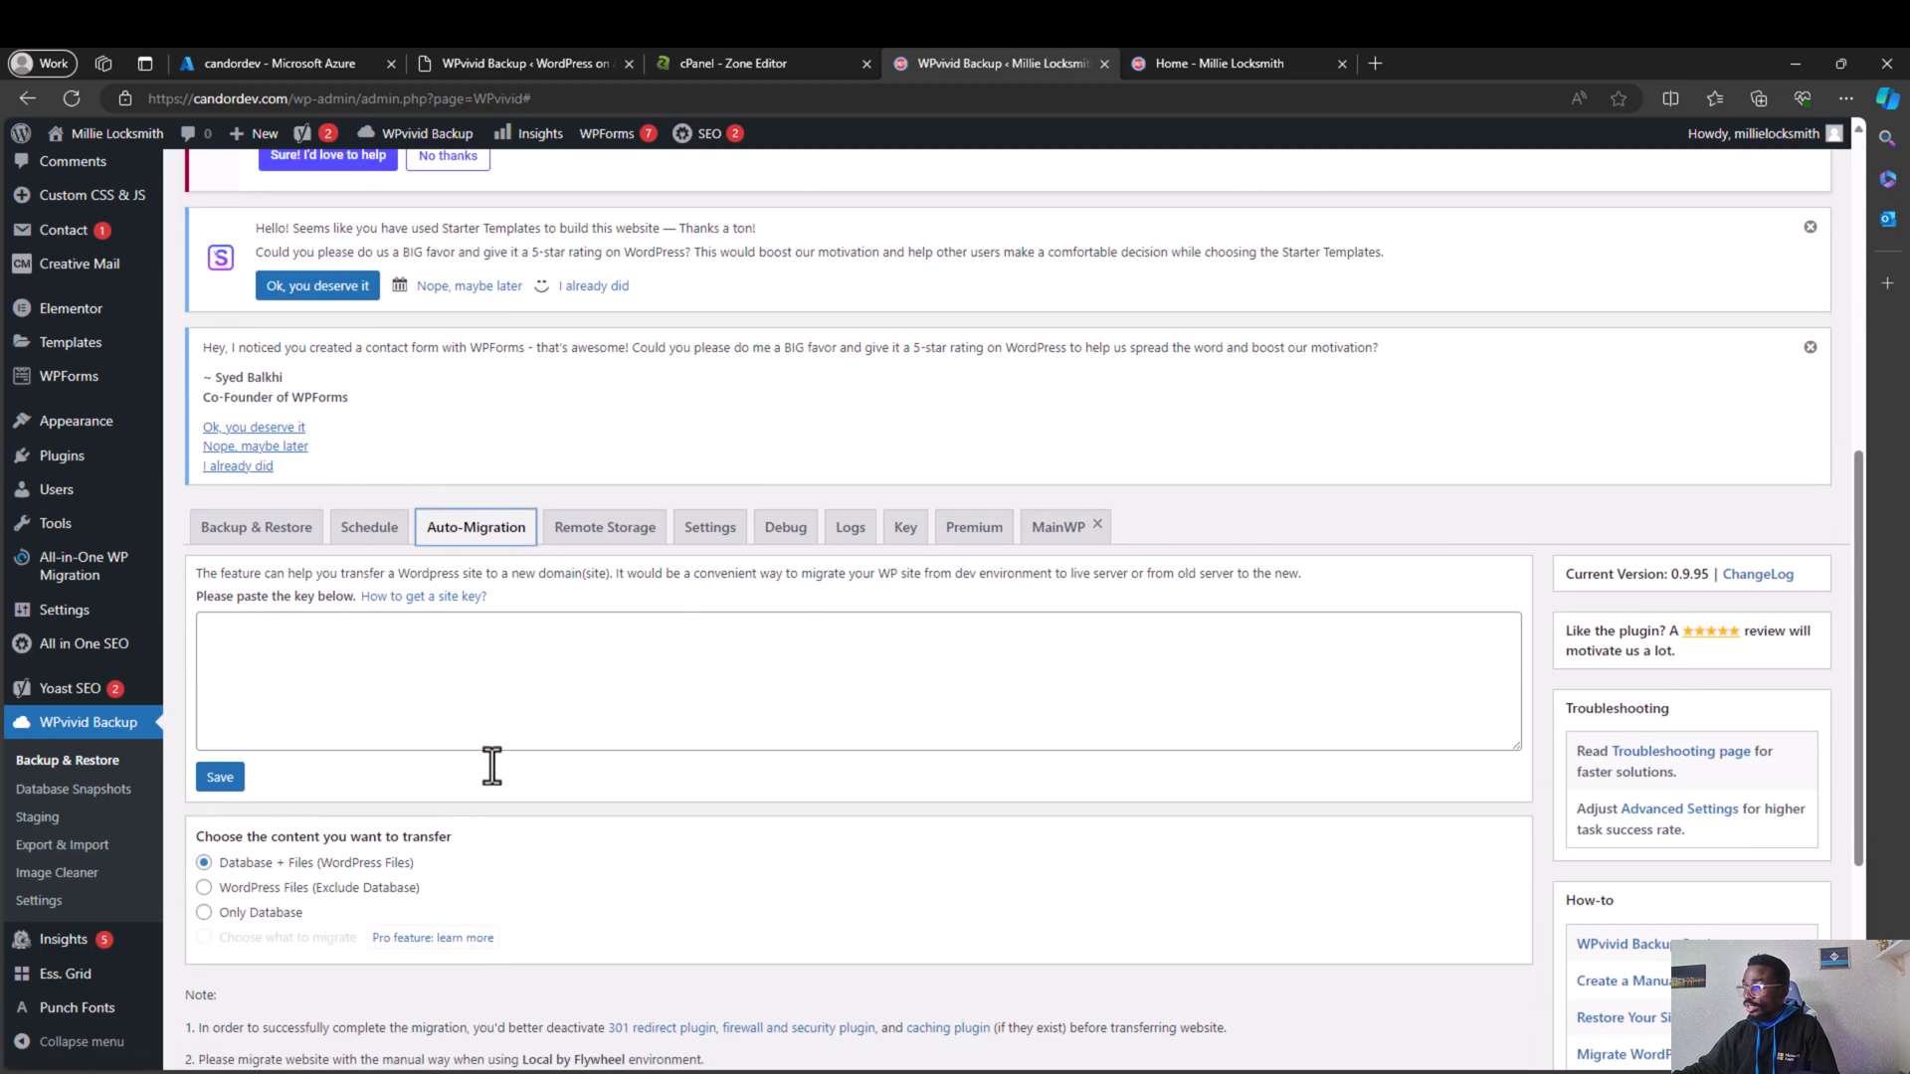
pyautogui.click(504, 527)
pyautogui.scroll(-6, 493, 654)
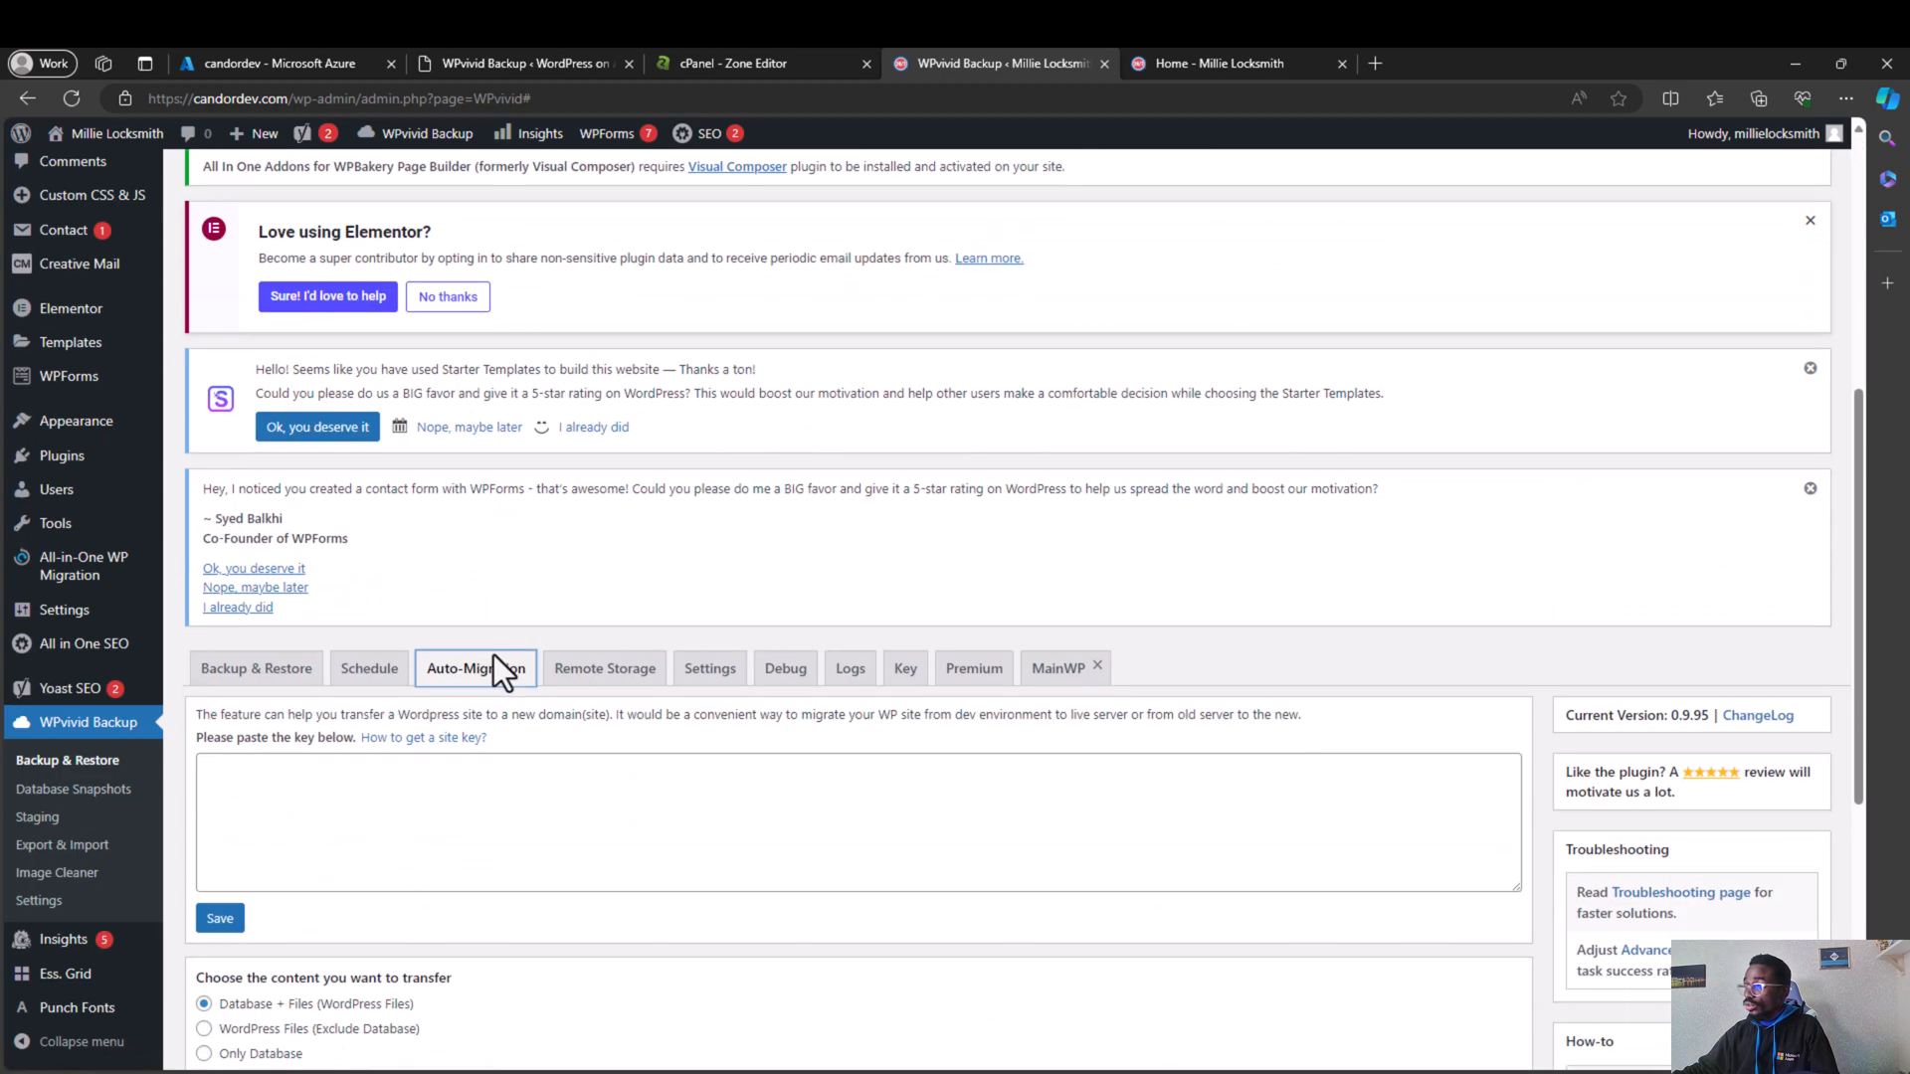
pyautogui.click(375, 821)
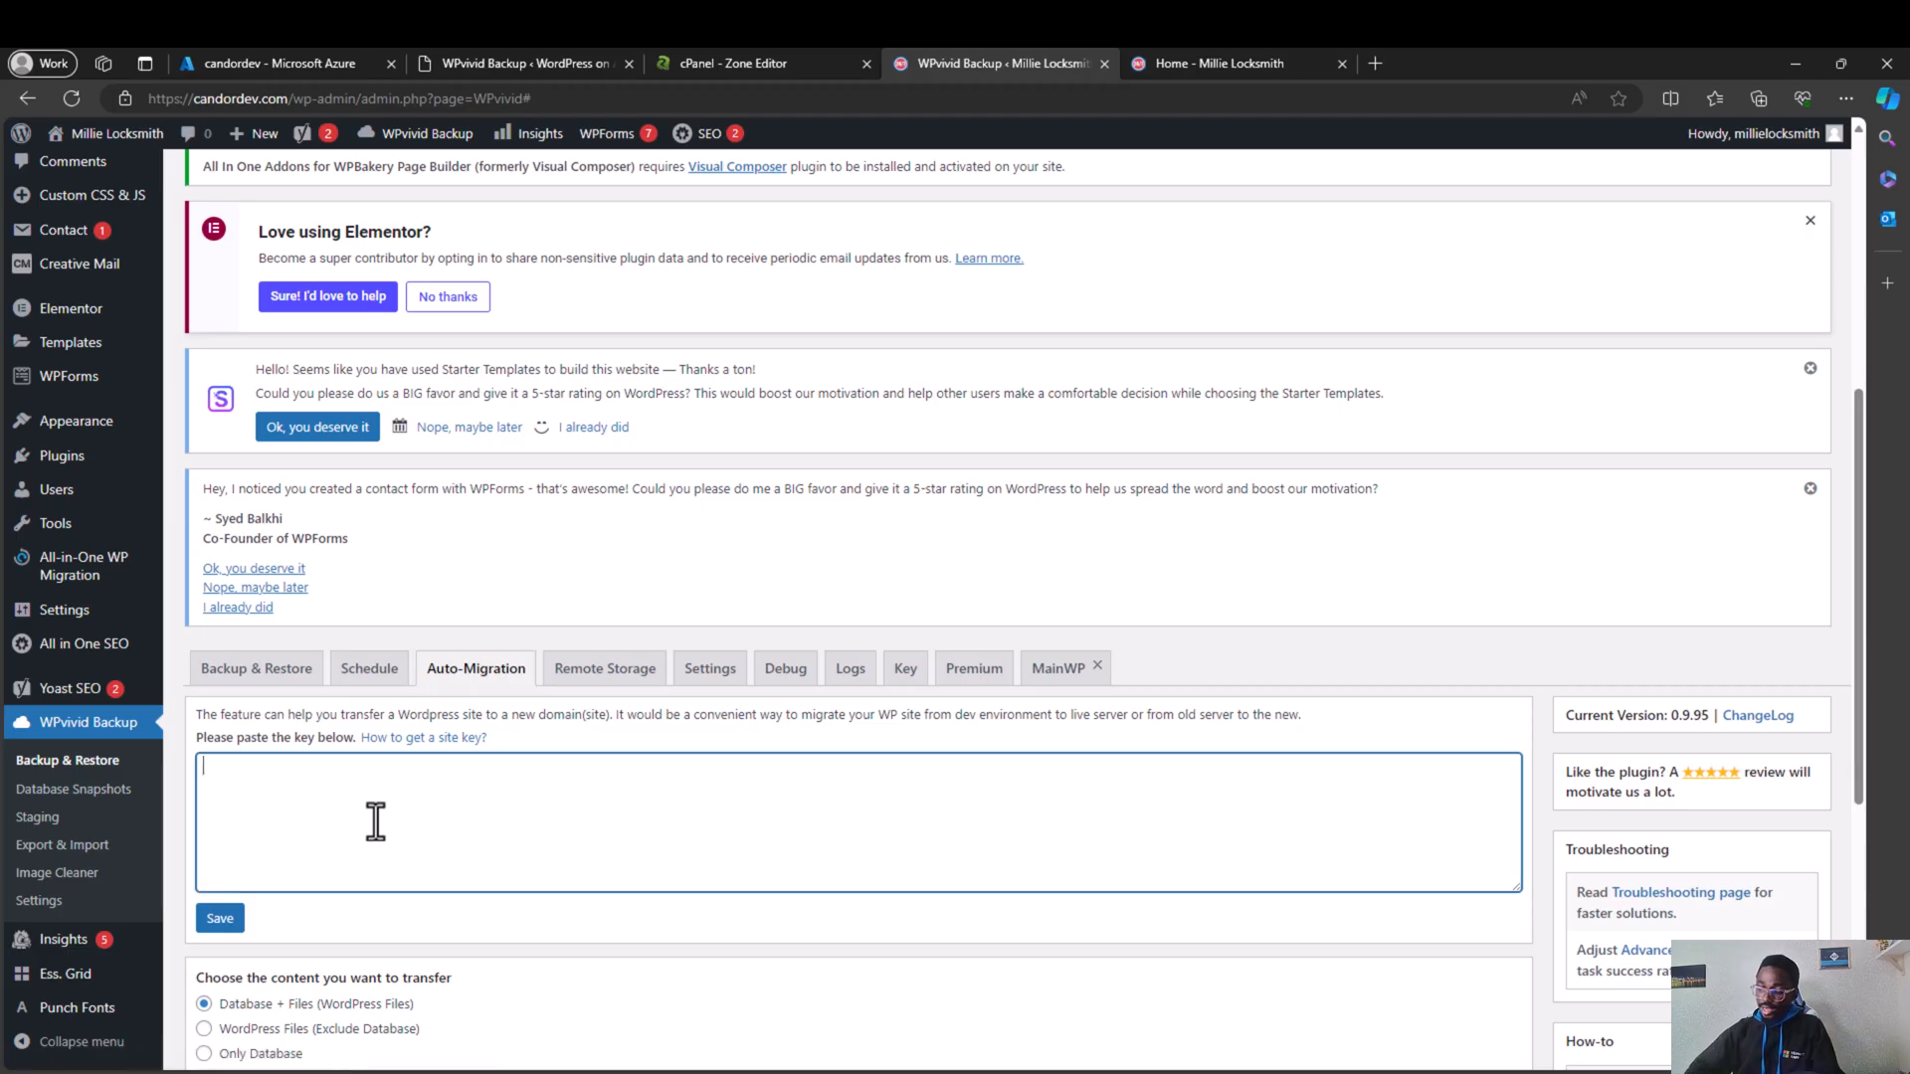
pyautogui.hotkey('ctrl', 'v')
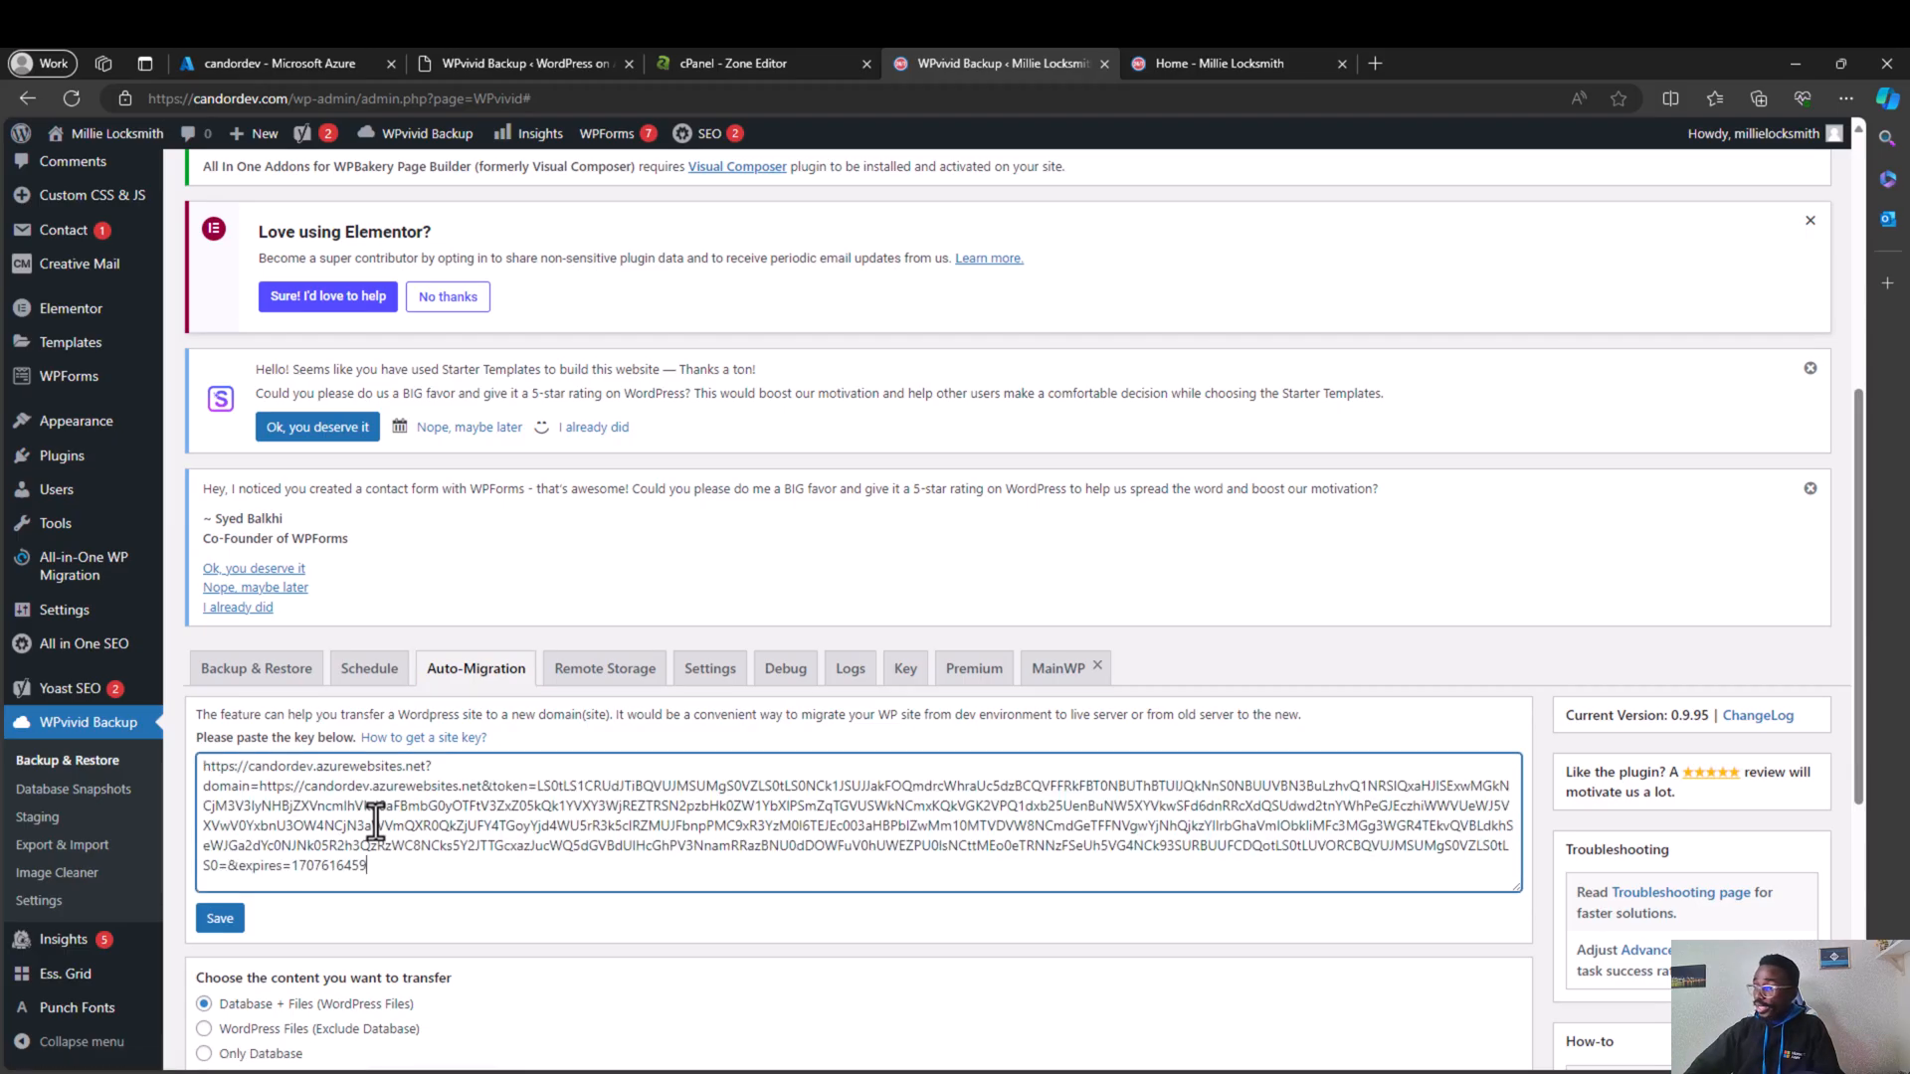
pyautogui.click(236, 919)
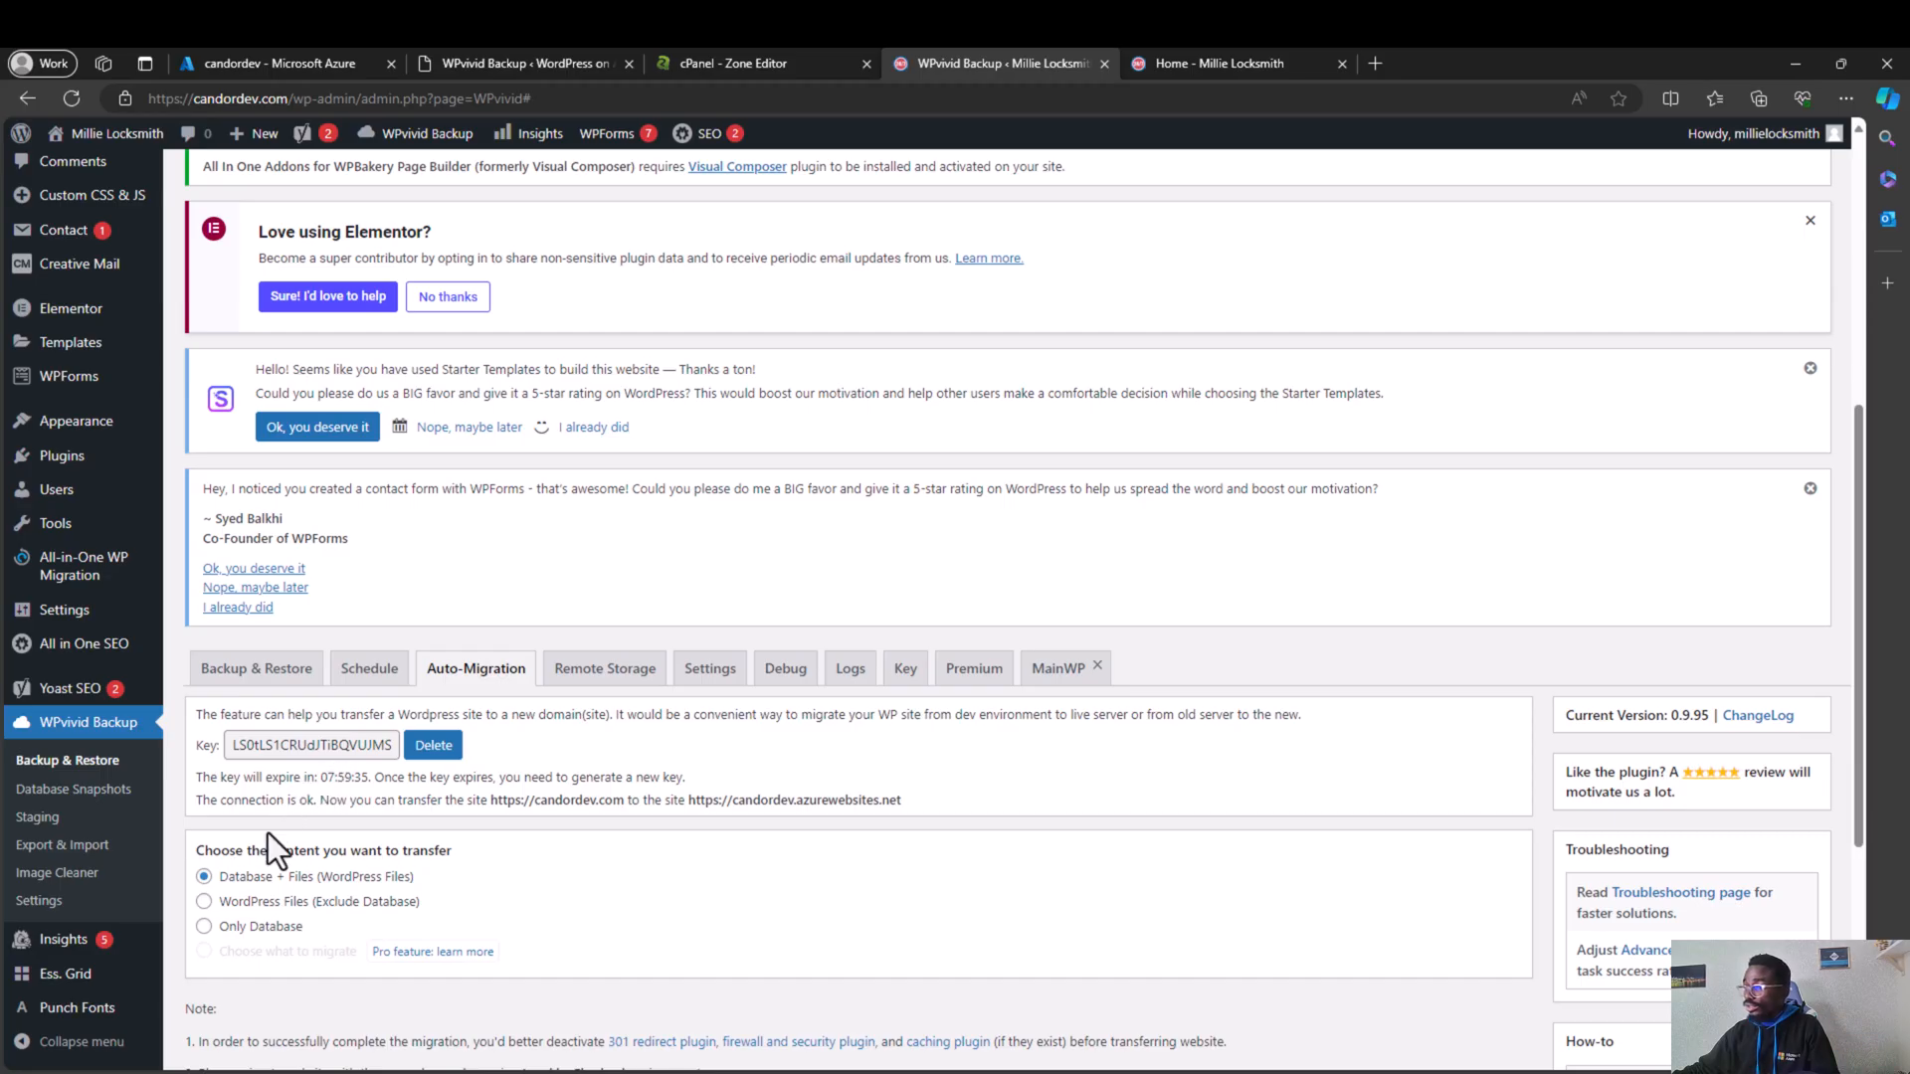
# Step: Clone the Millie Locksmith site's database and files and transfer them to the Azure site
pyautogui.scroll(-2, 264, 846)
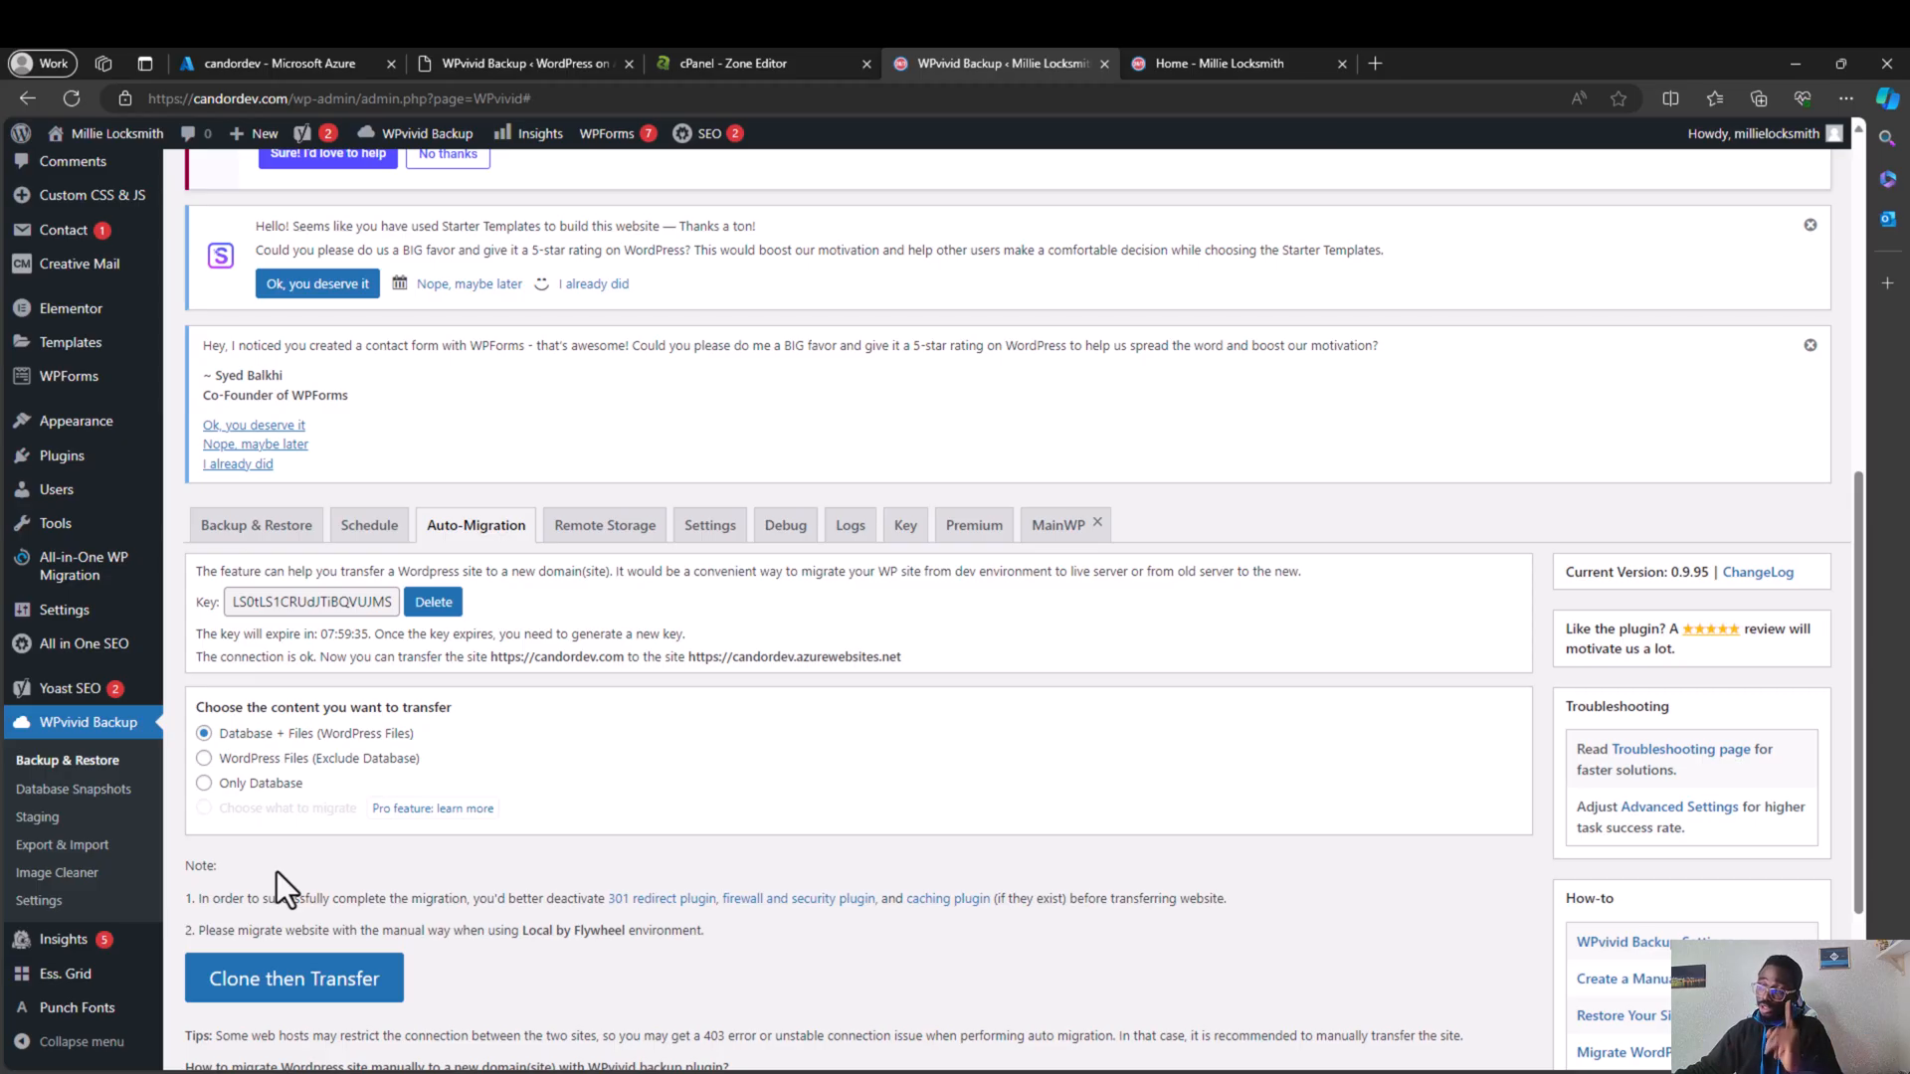
pyautogui.click(295, 977)
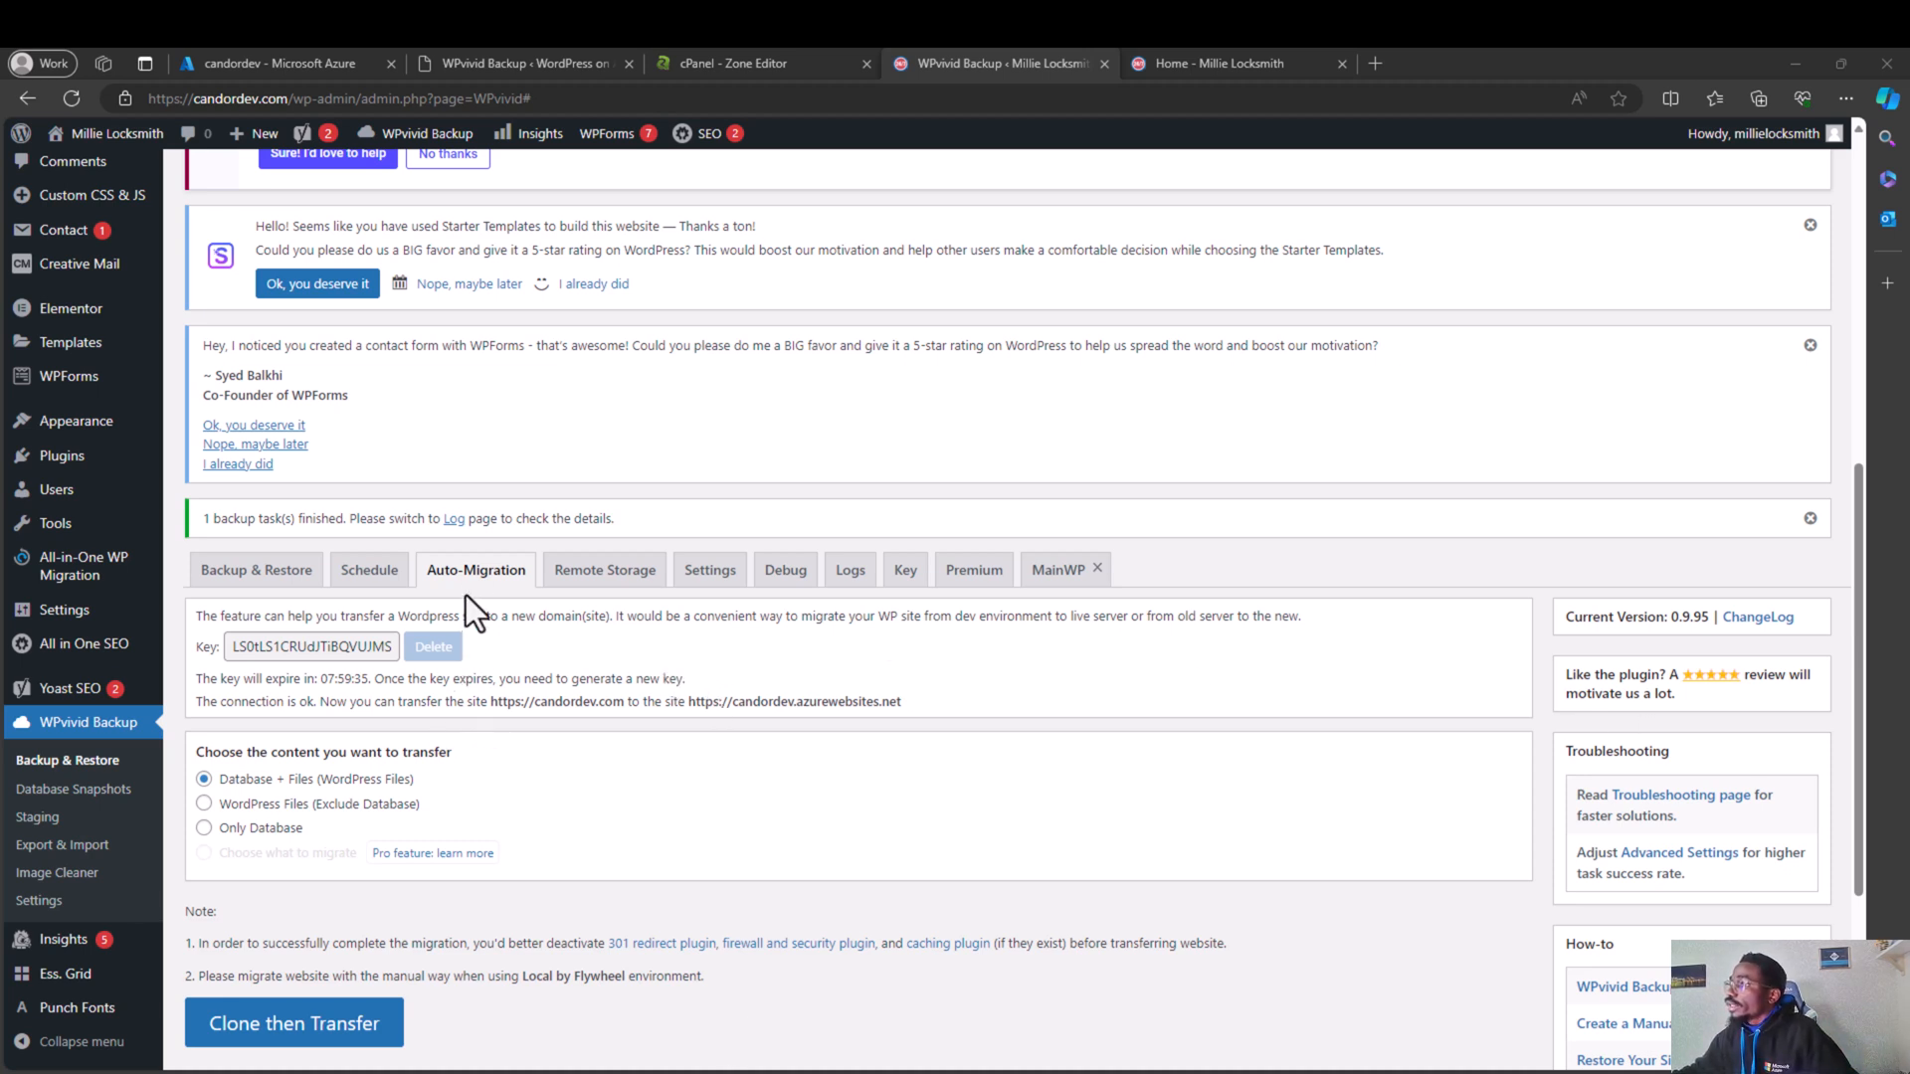
pyautogui.scroll(2, 531, 654)
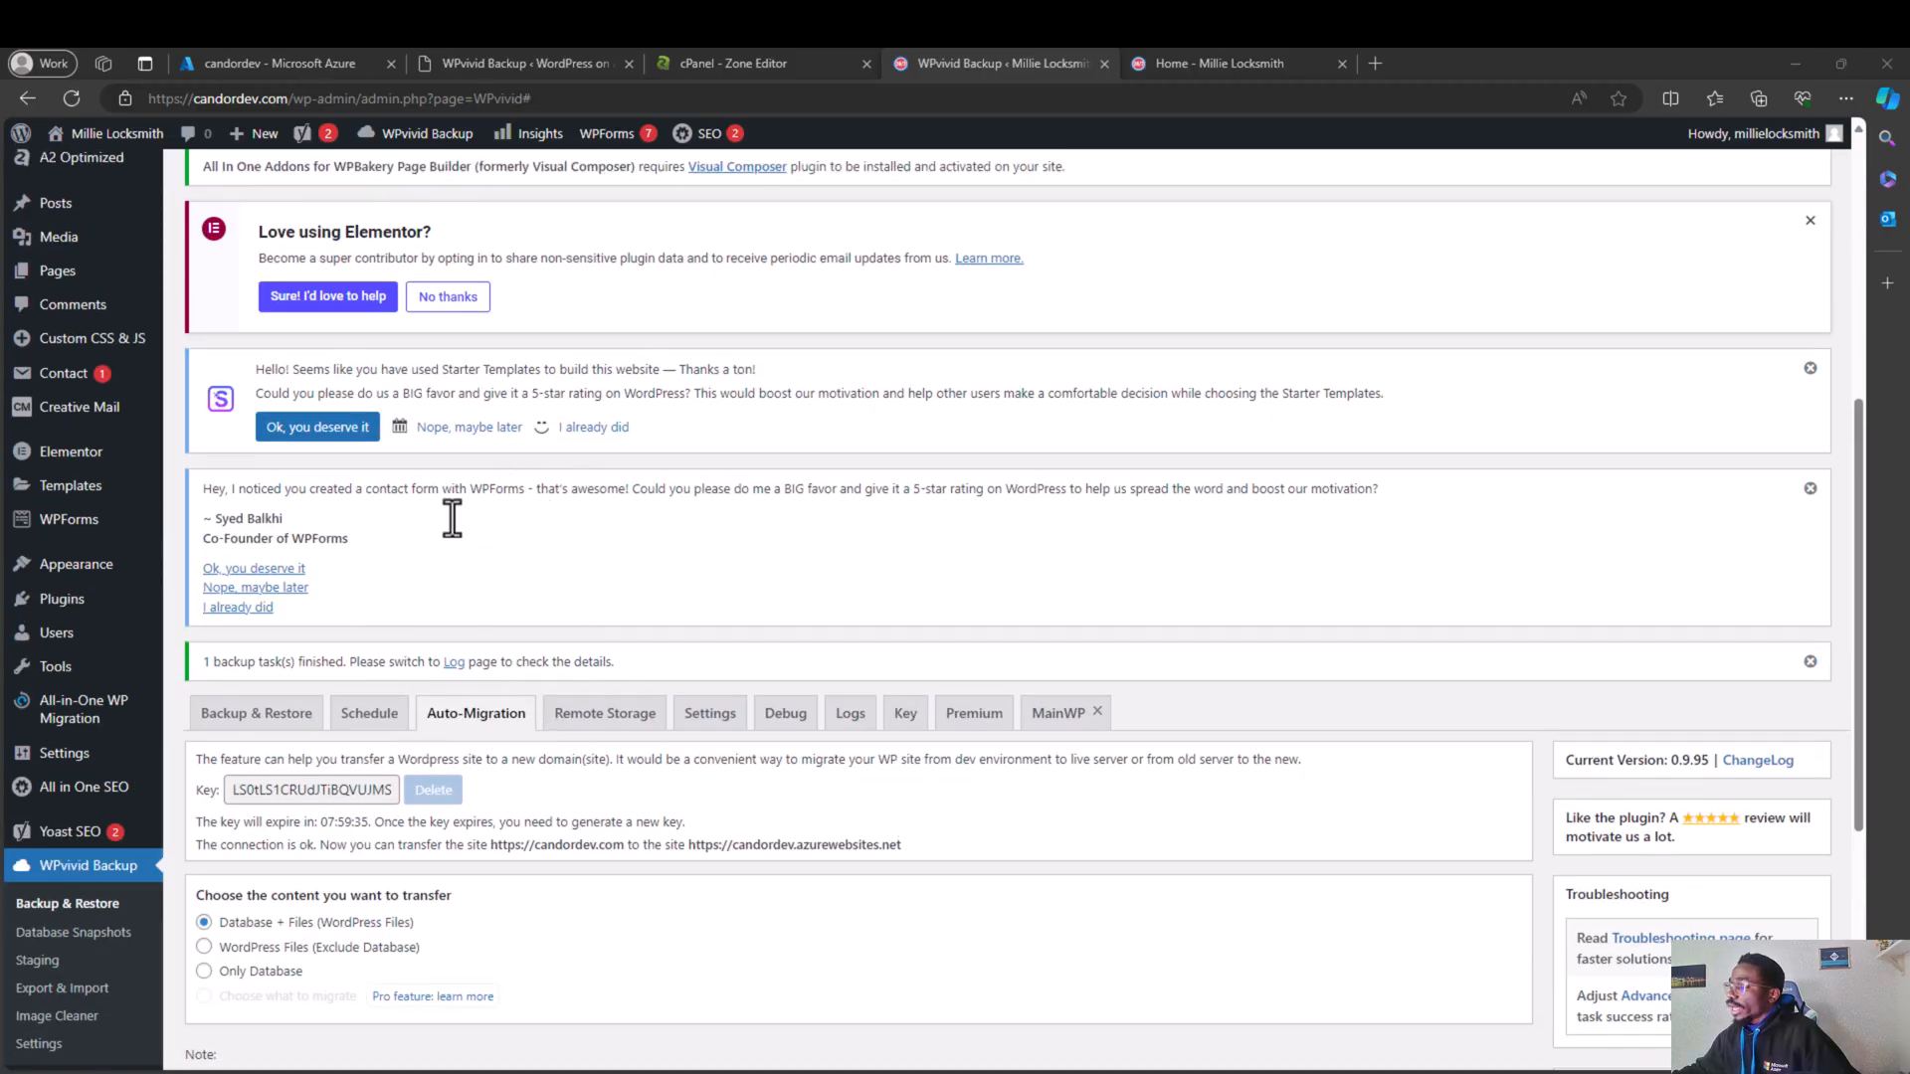
pyautogui.scroll(-4, 408, 646)
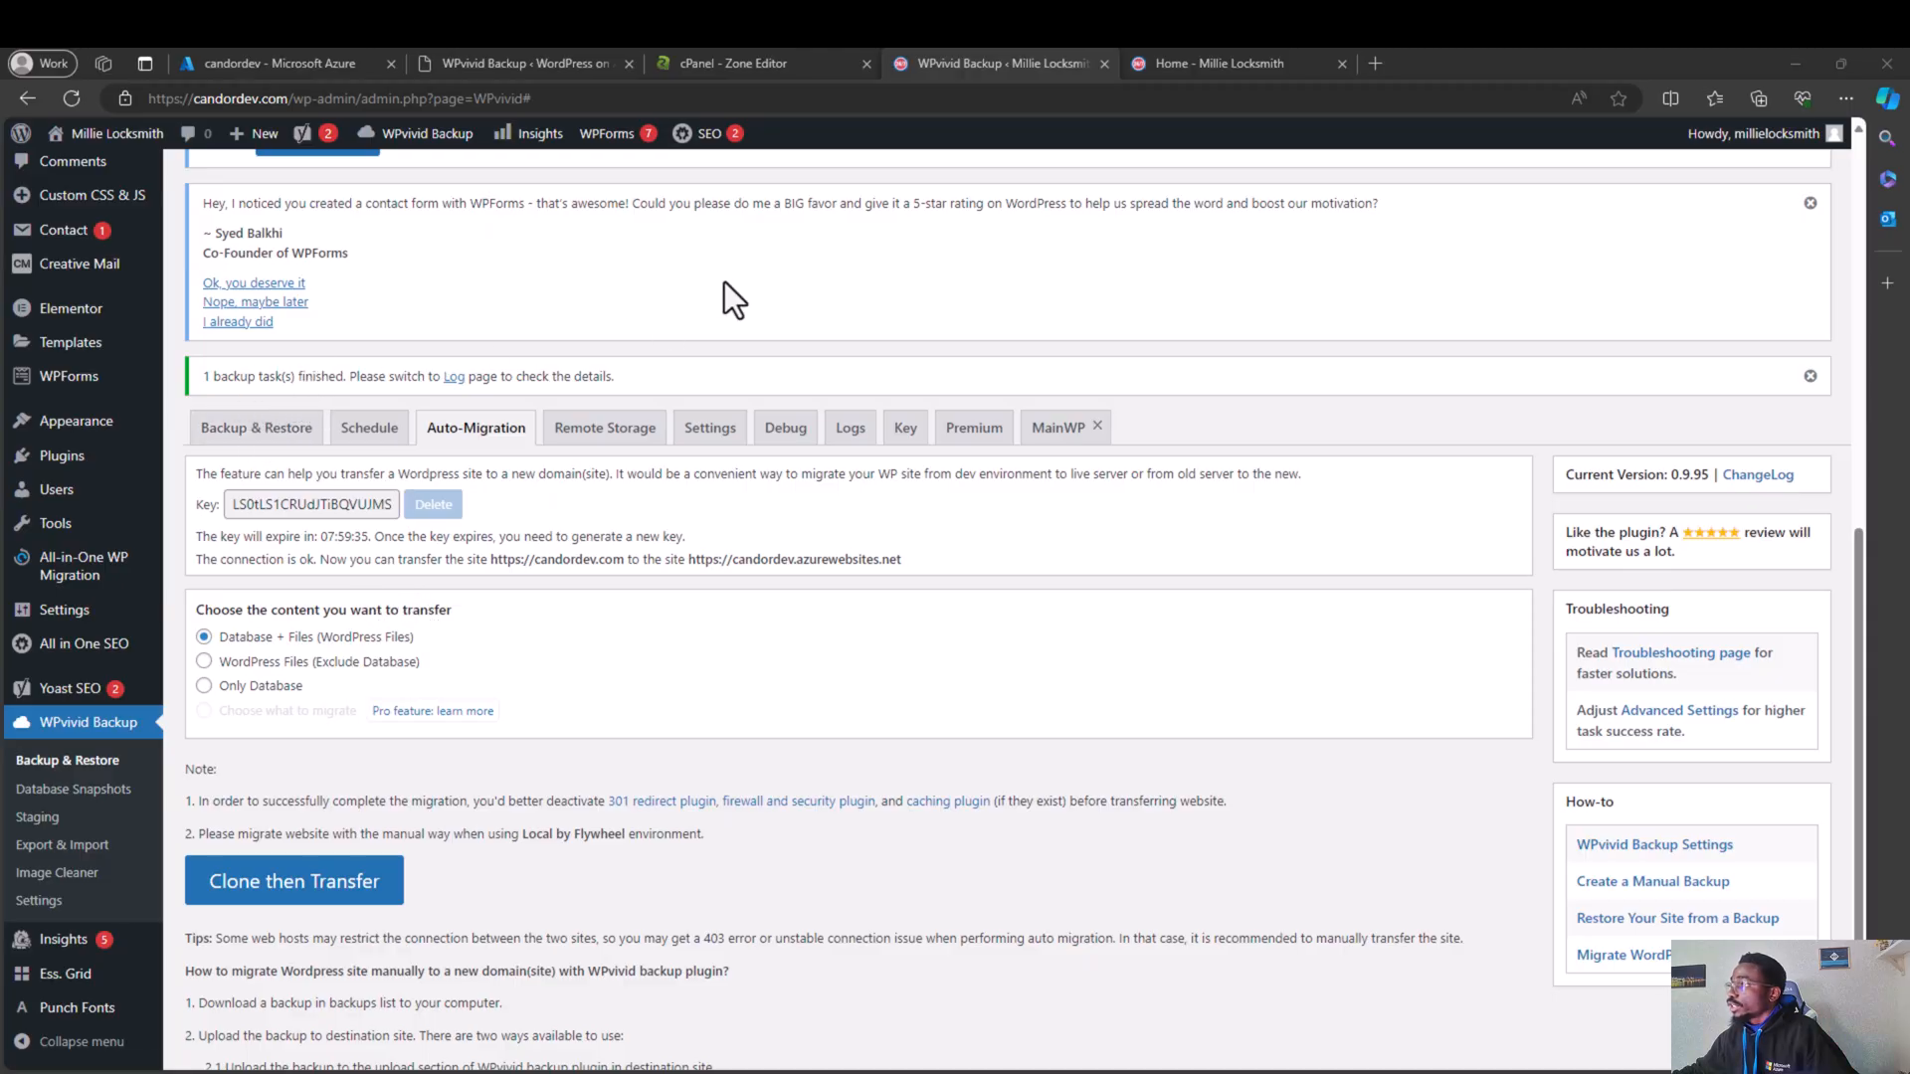
# Step: Open WPvivid's Backup & Restore page on the Azure site and reload it to list the received backup
pyautogui.moveTo(741, 129)
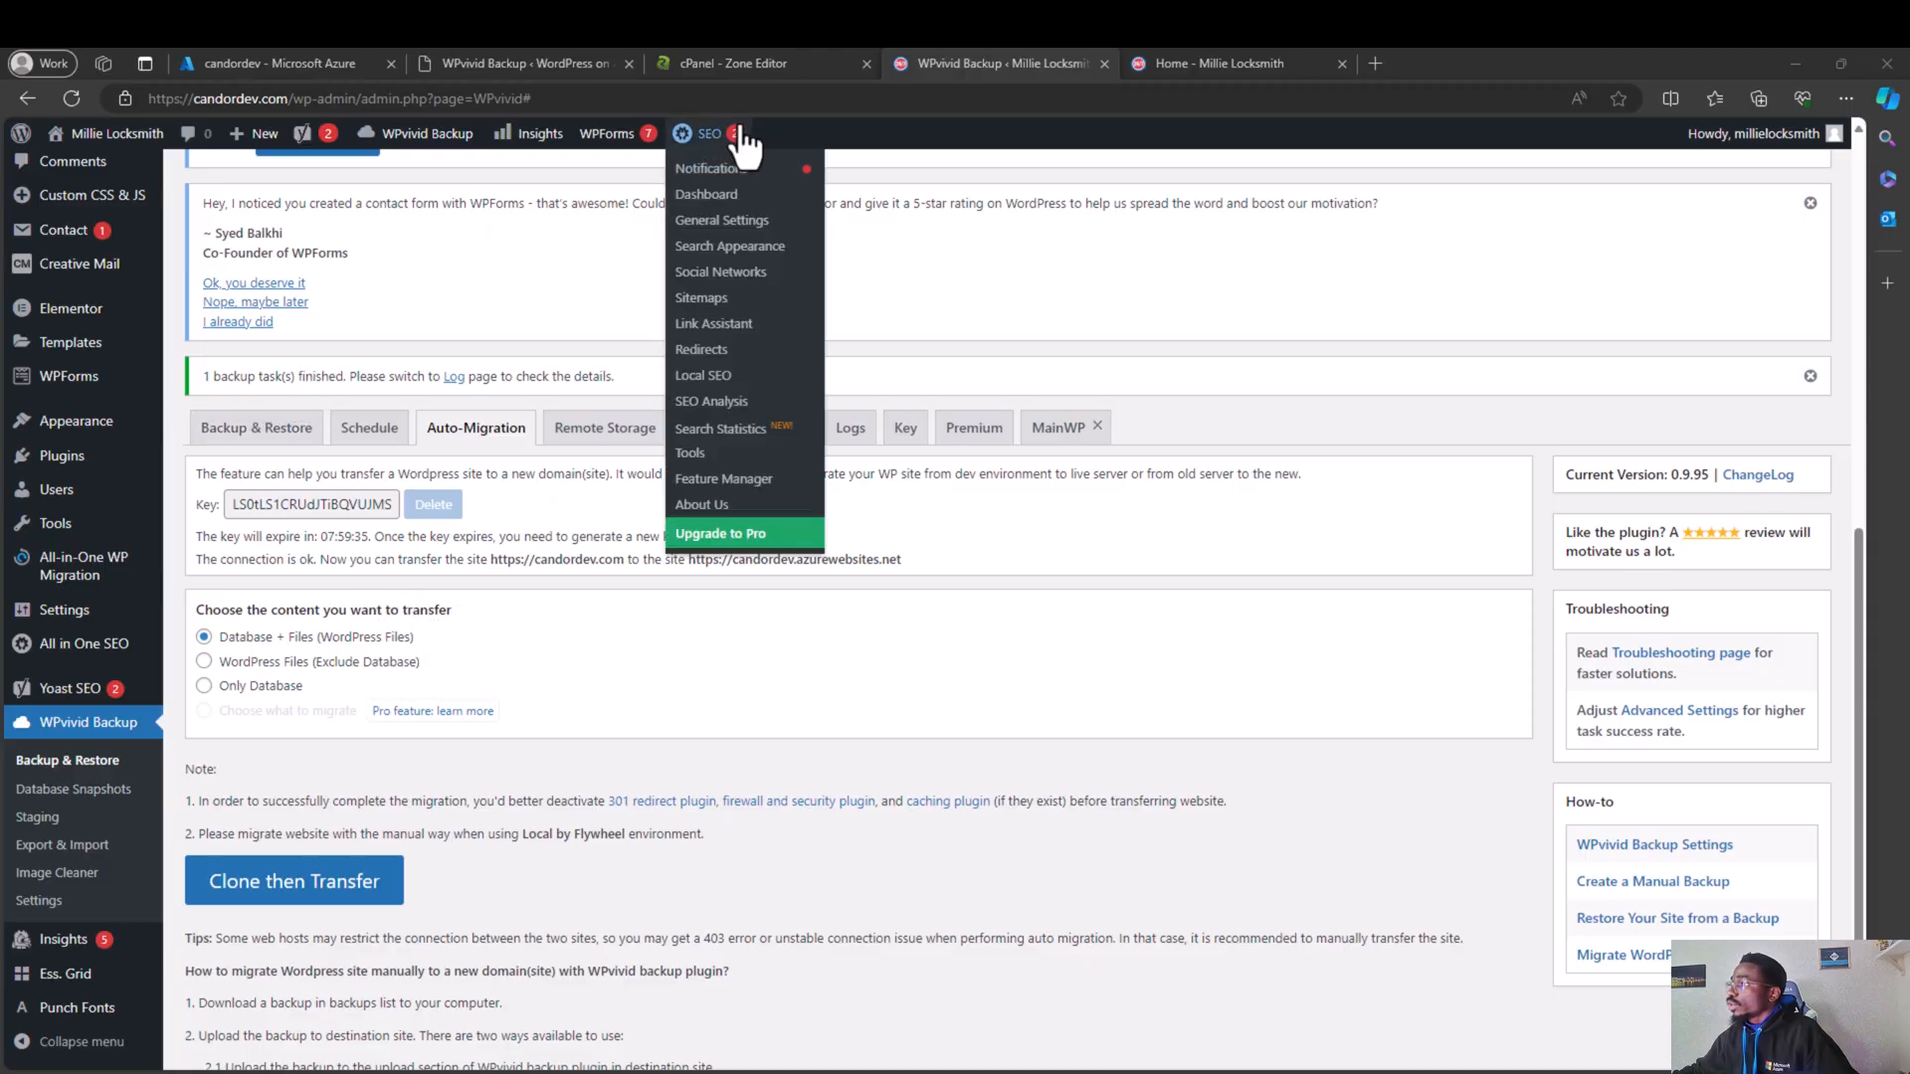
pyautogui.click(523, 64)
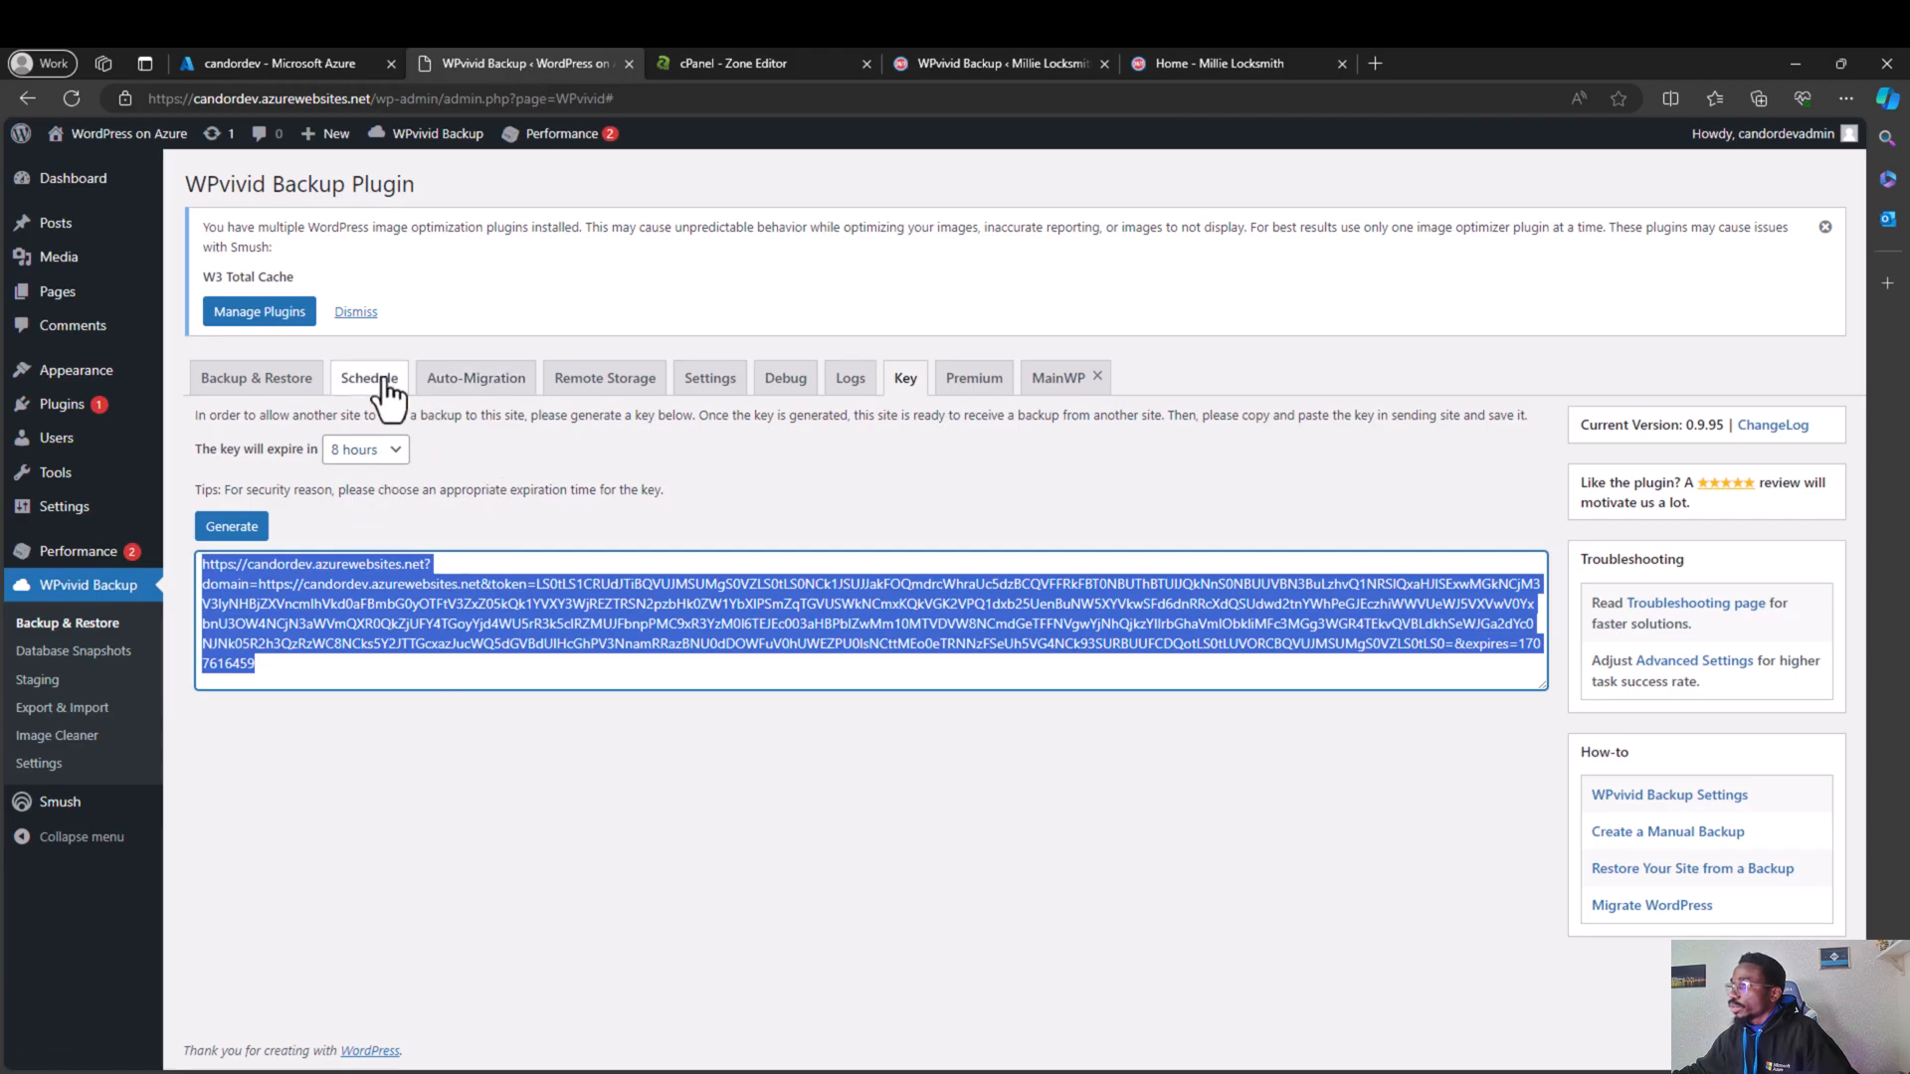
pyautogui.click(254, 390)
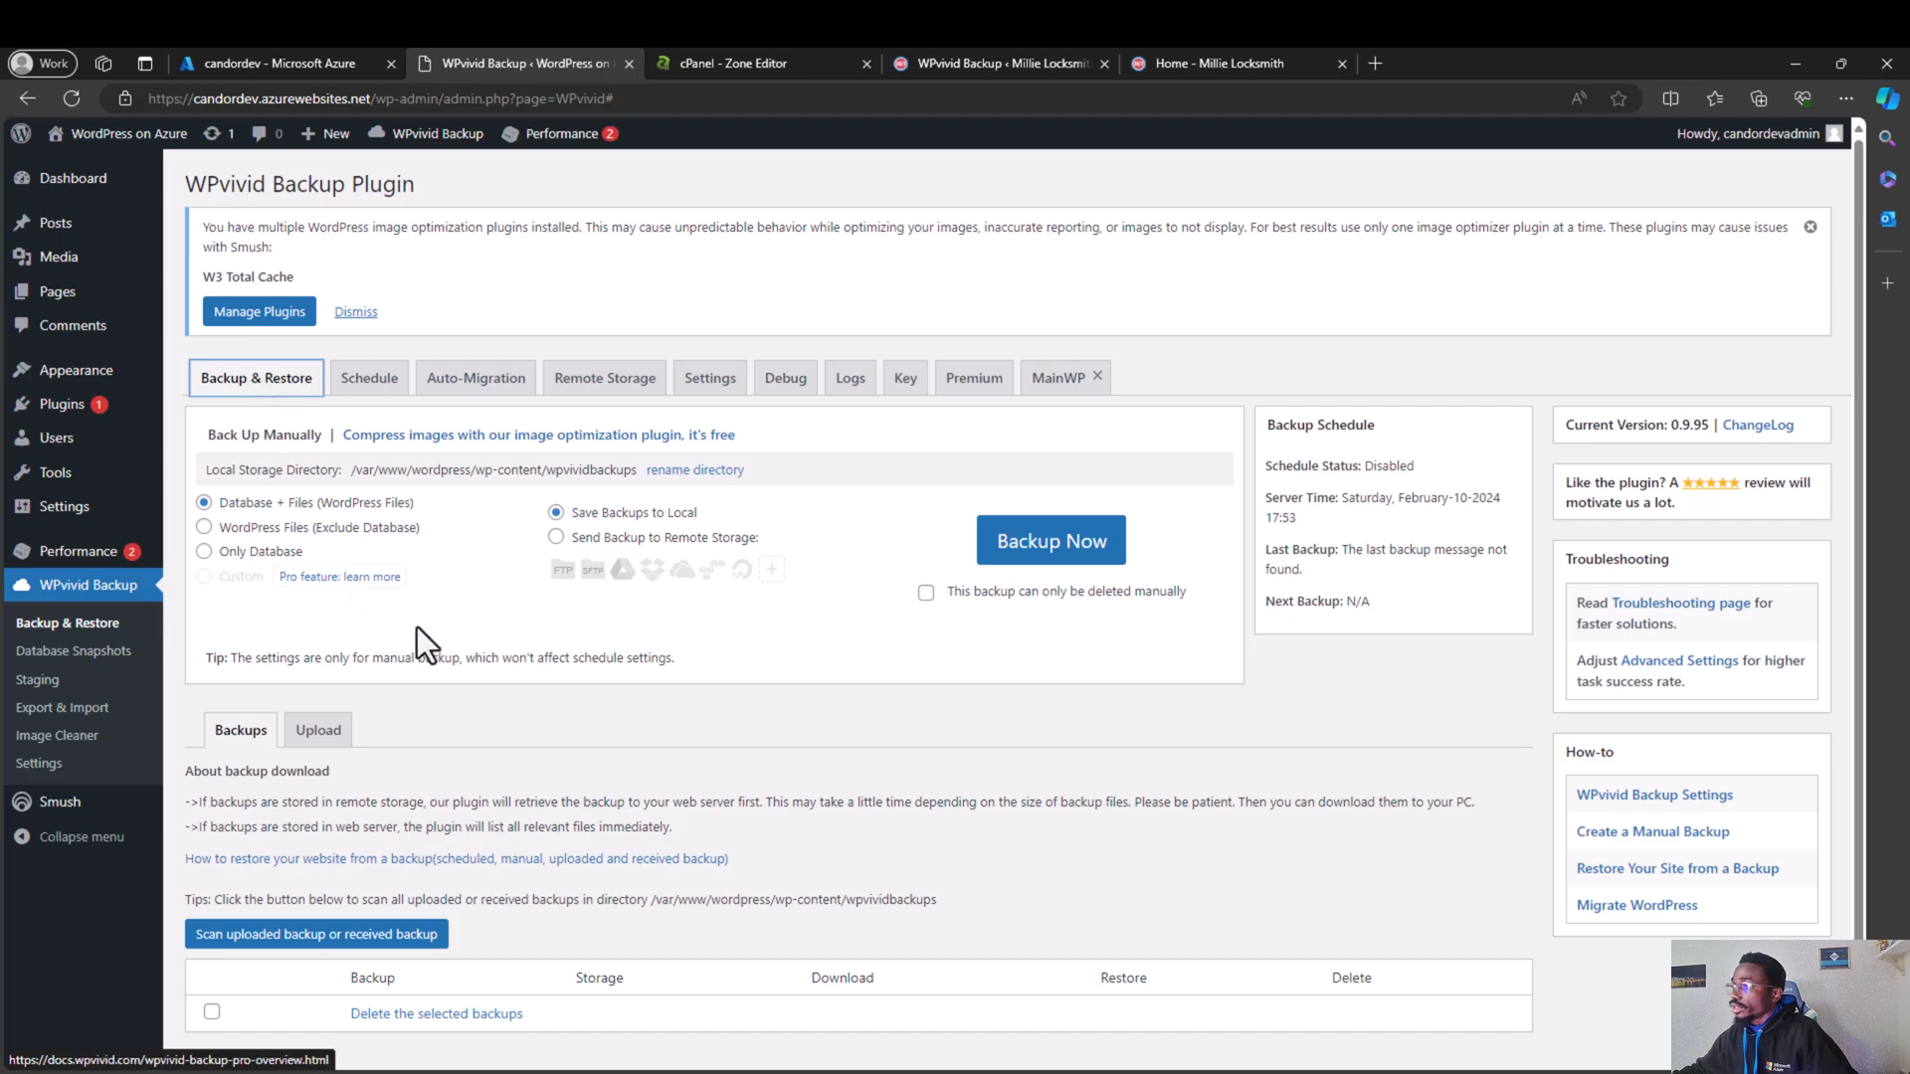
pyautogui.scroll(-1, 501, 713)
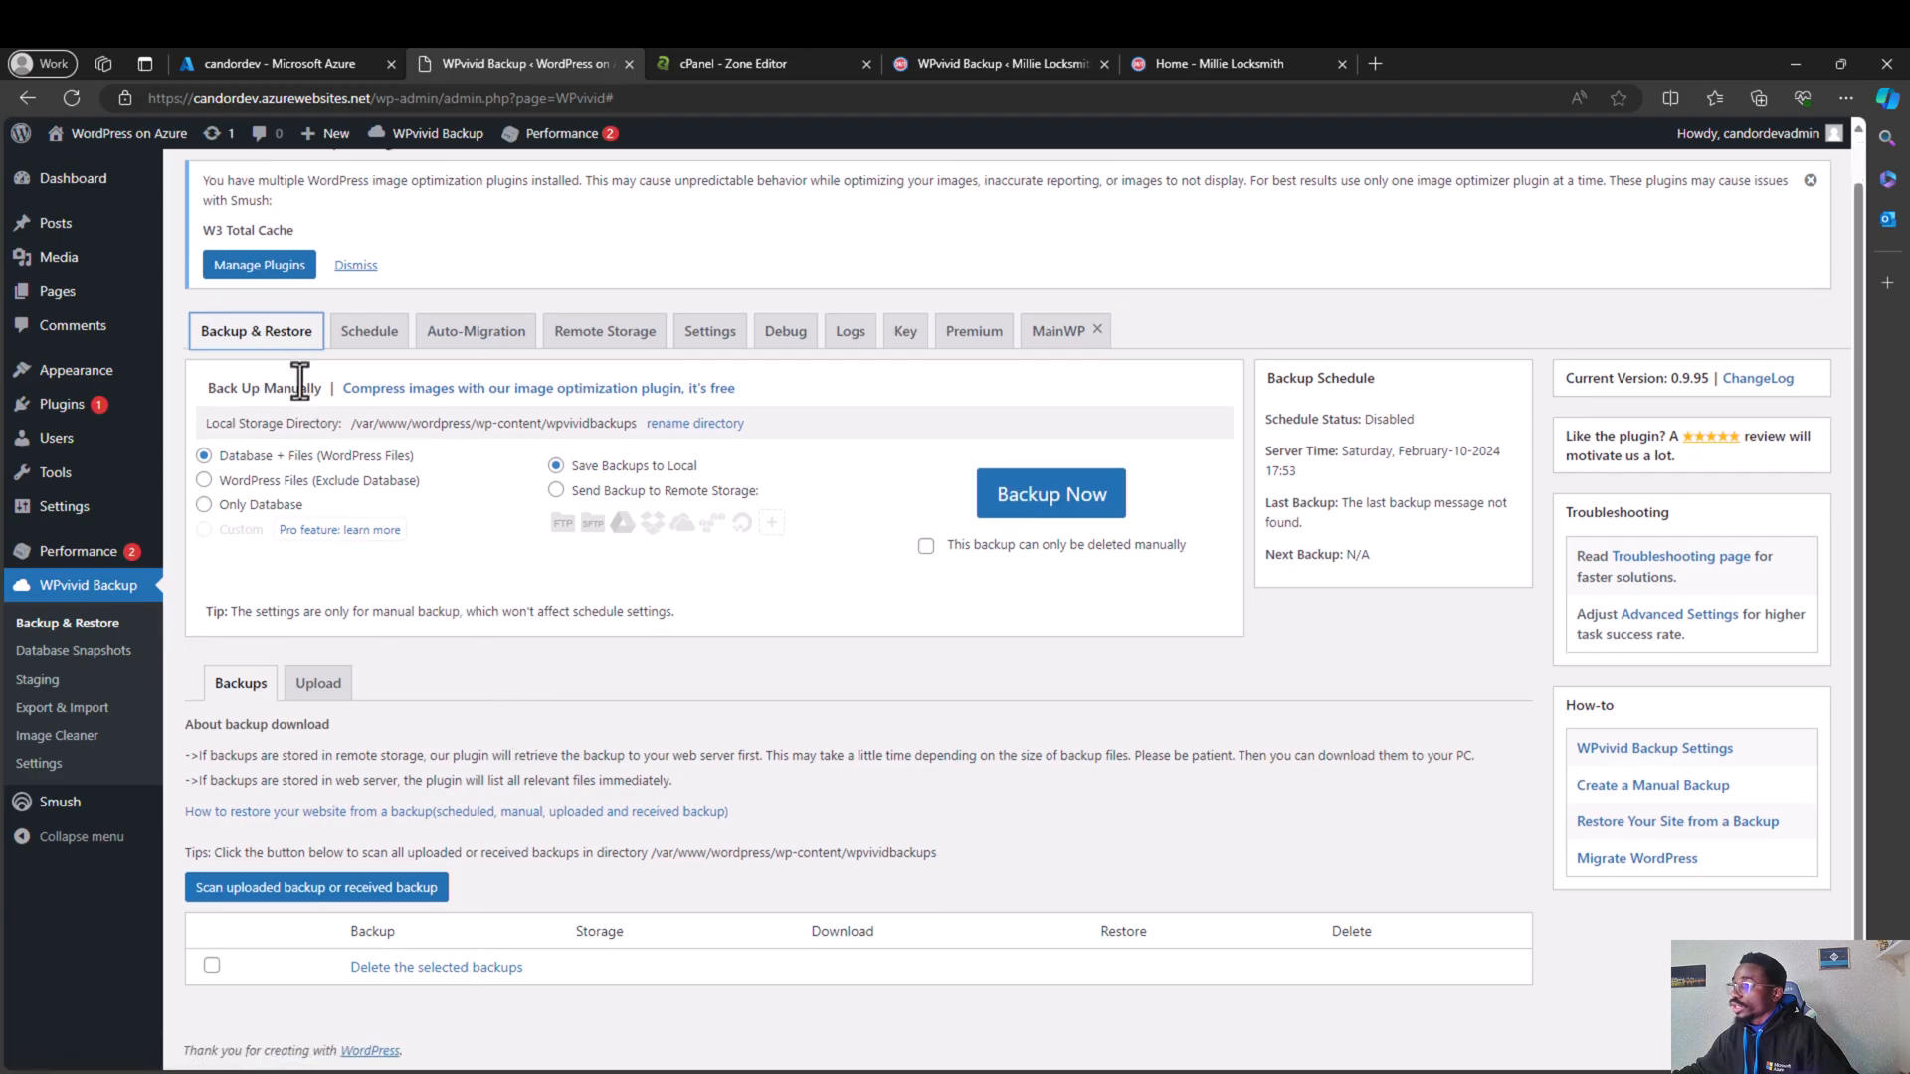
pyautogui.click(71, 100)
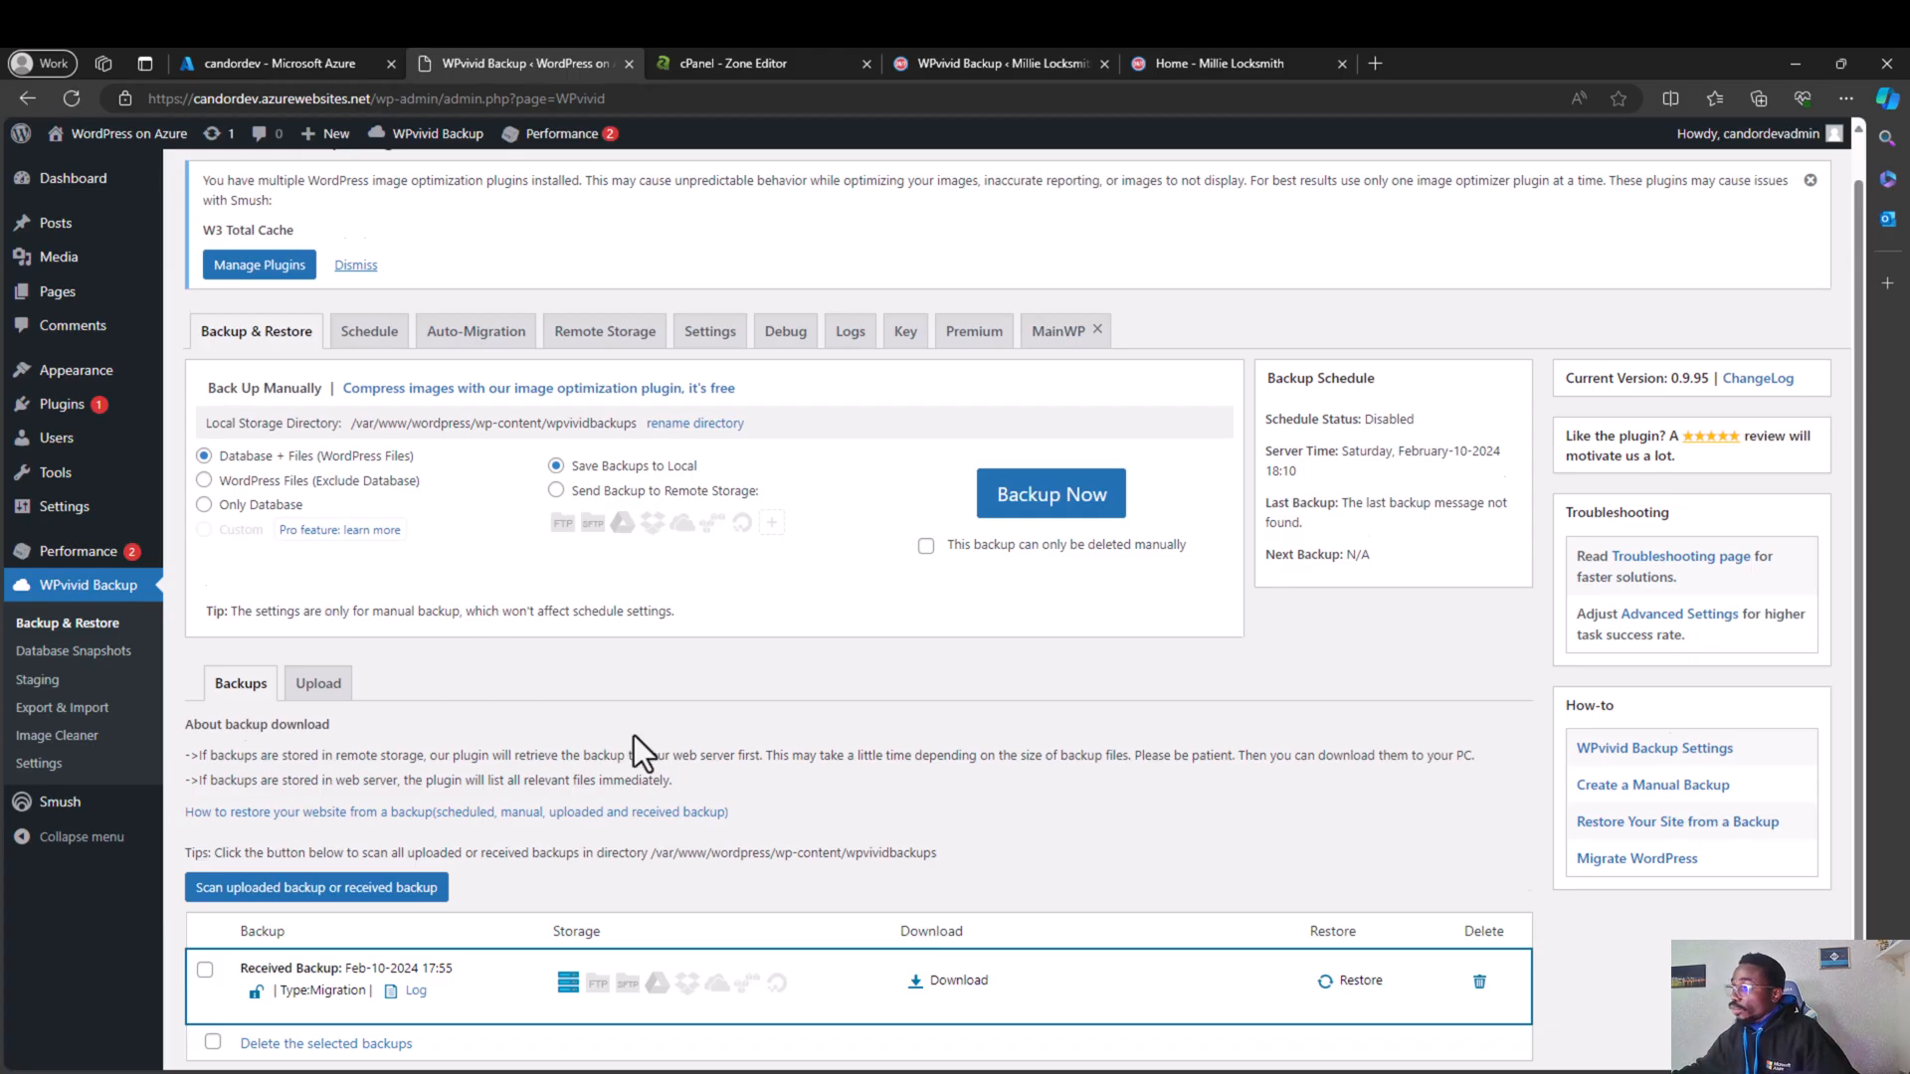
# Step: Restore the received migration backup of Feb-10-2024 17:55 on the Azure site and confirm the restore
pyautogui.scroll(-1, 952, 676)
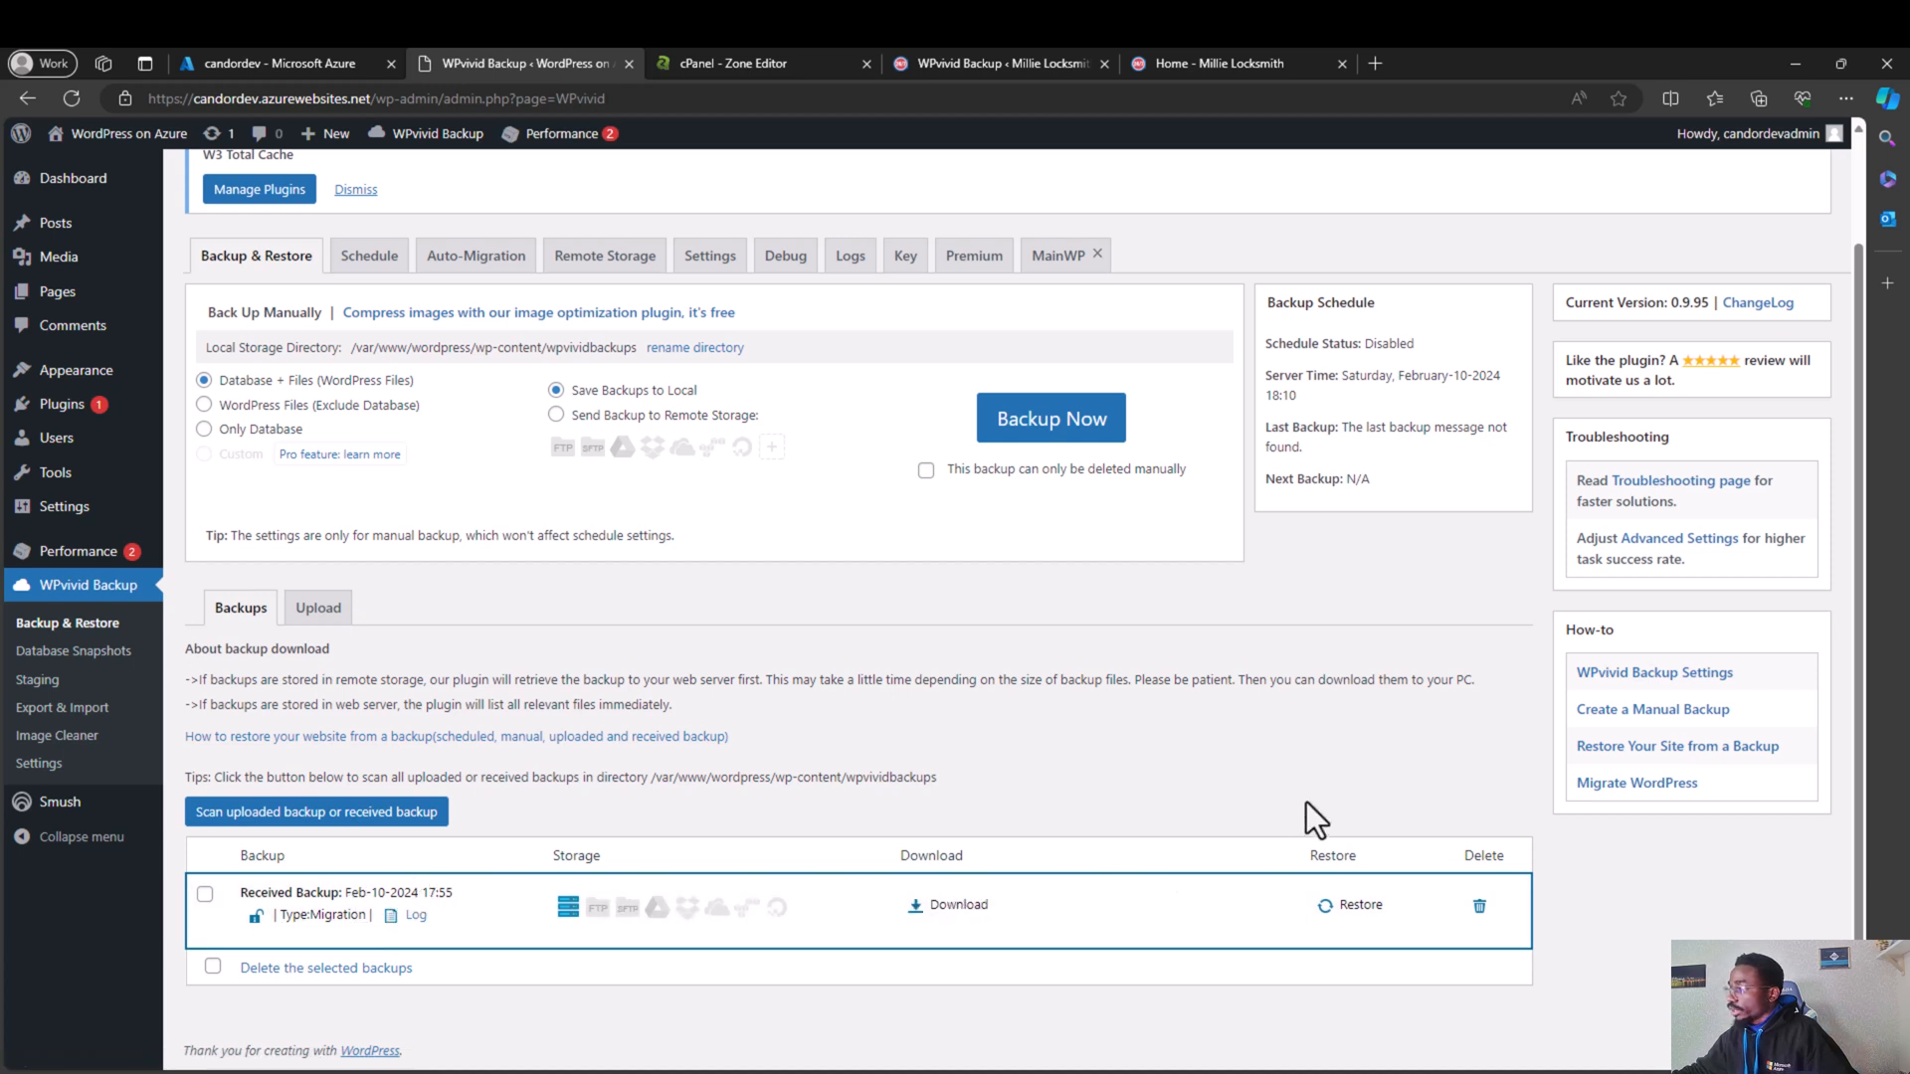
pyautogui.scroll(2, 1130, 761)
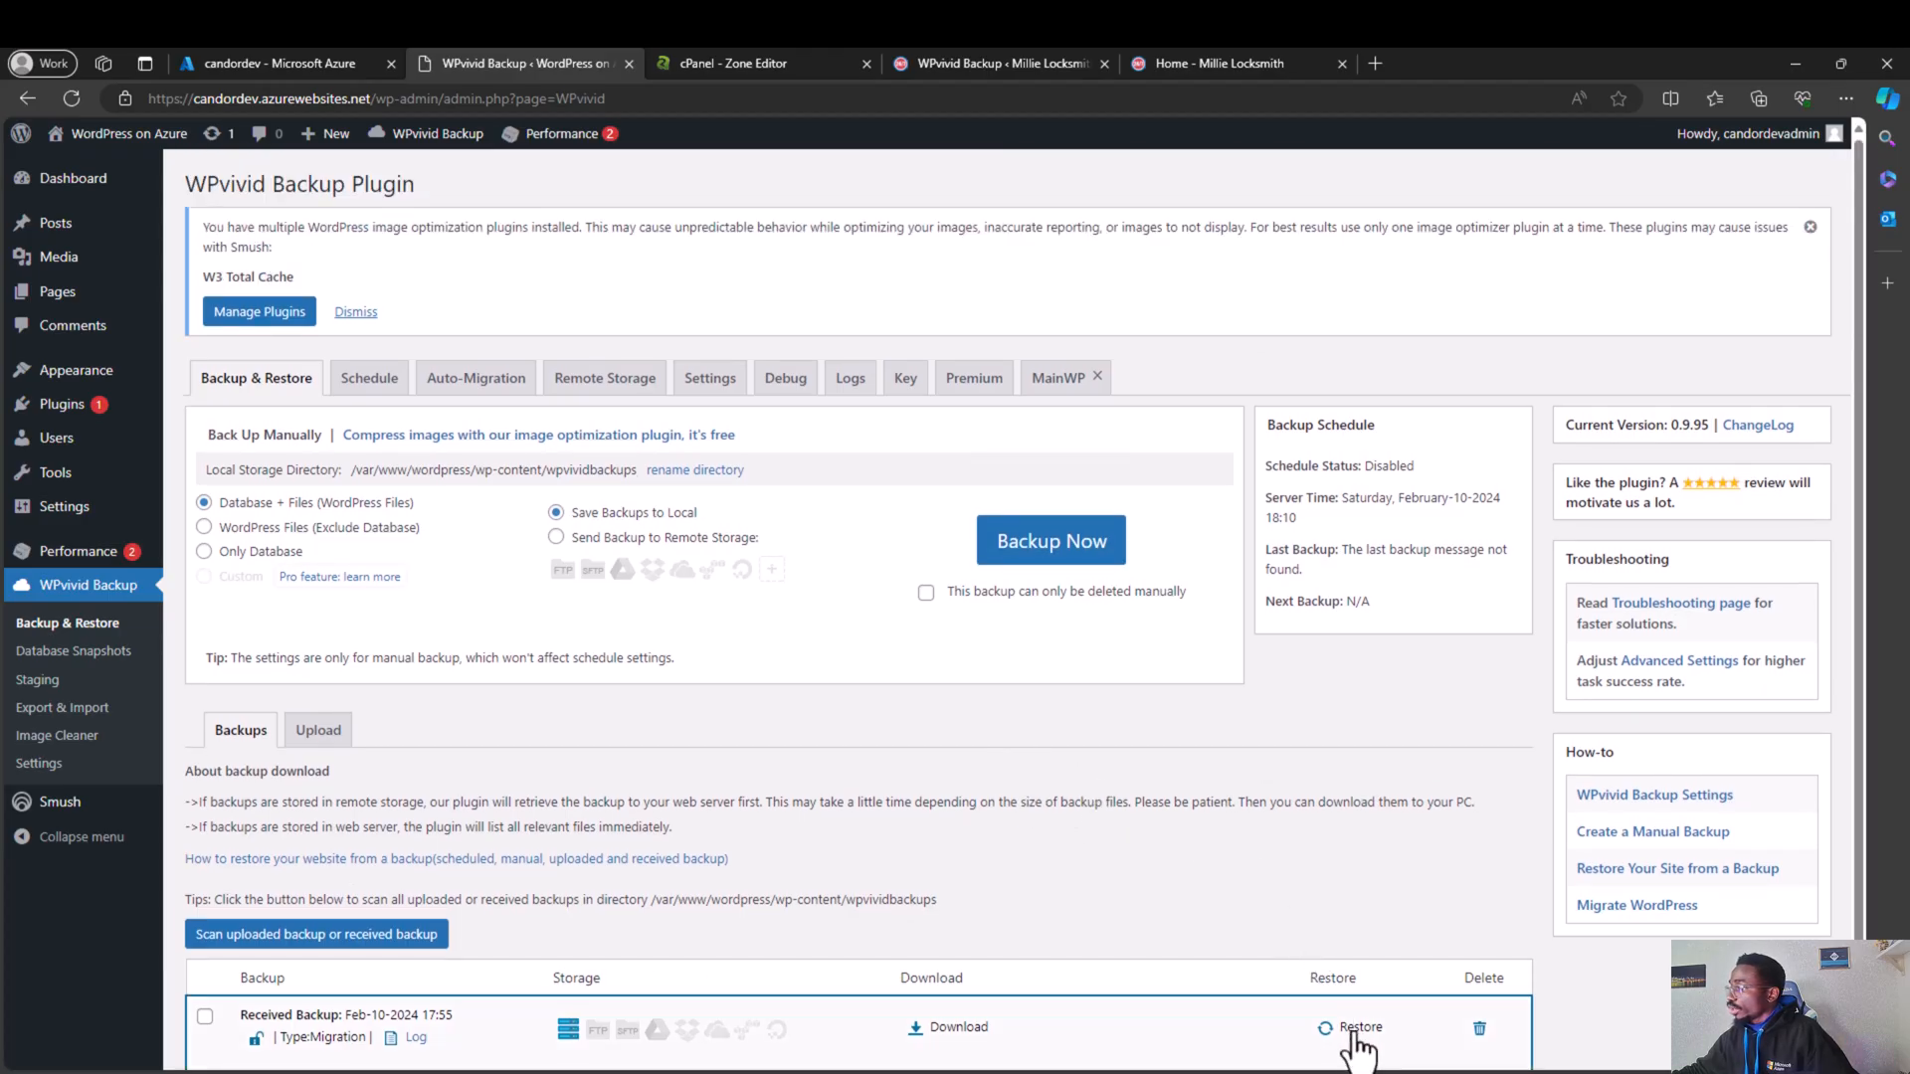
pyautogui.scroll(-2, 1343, 841)
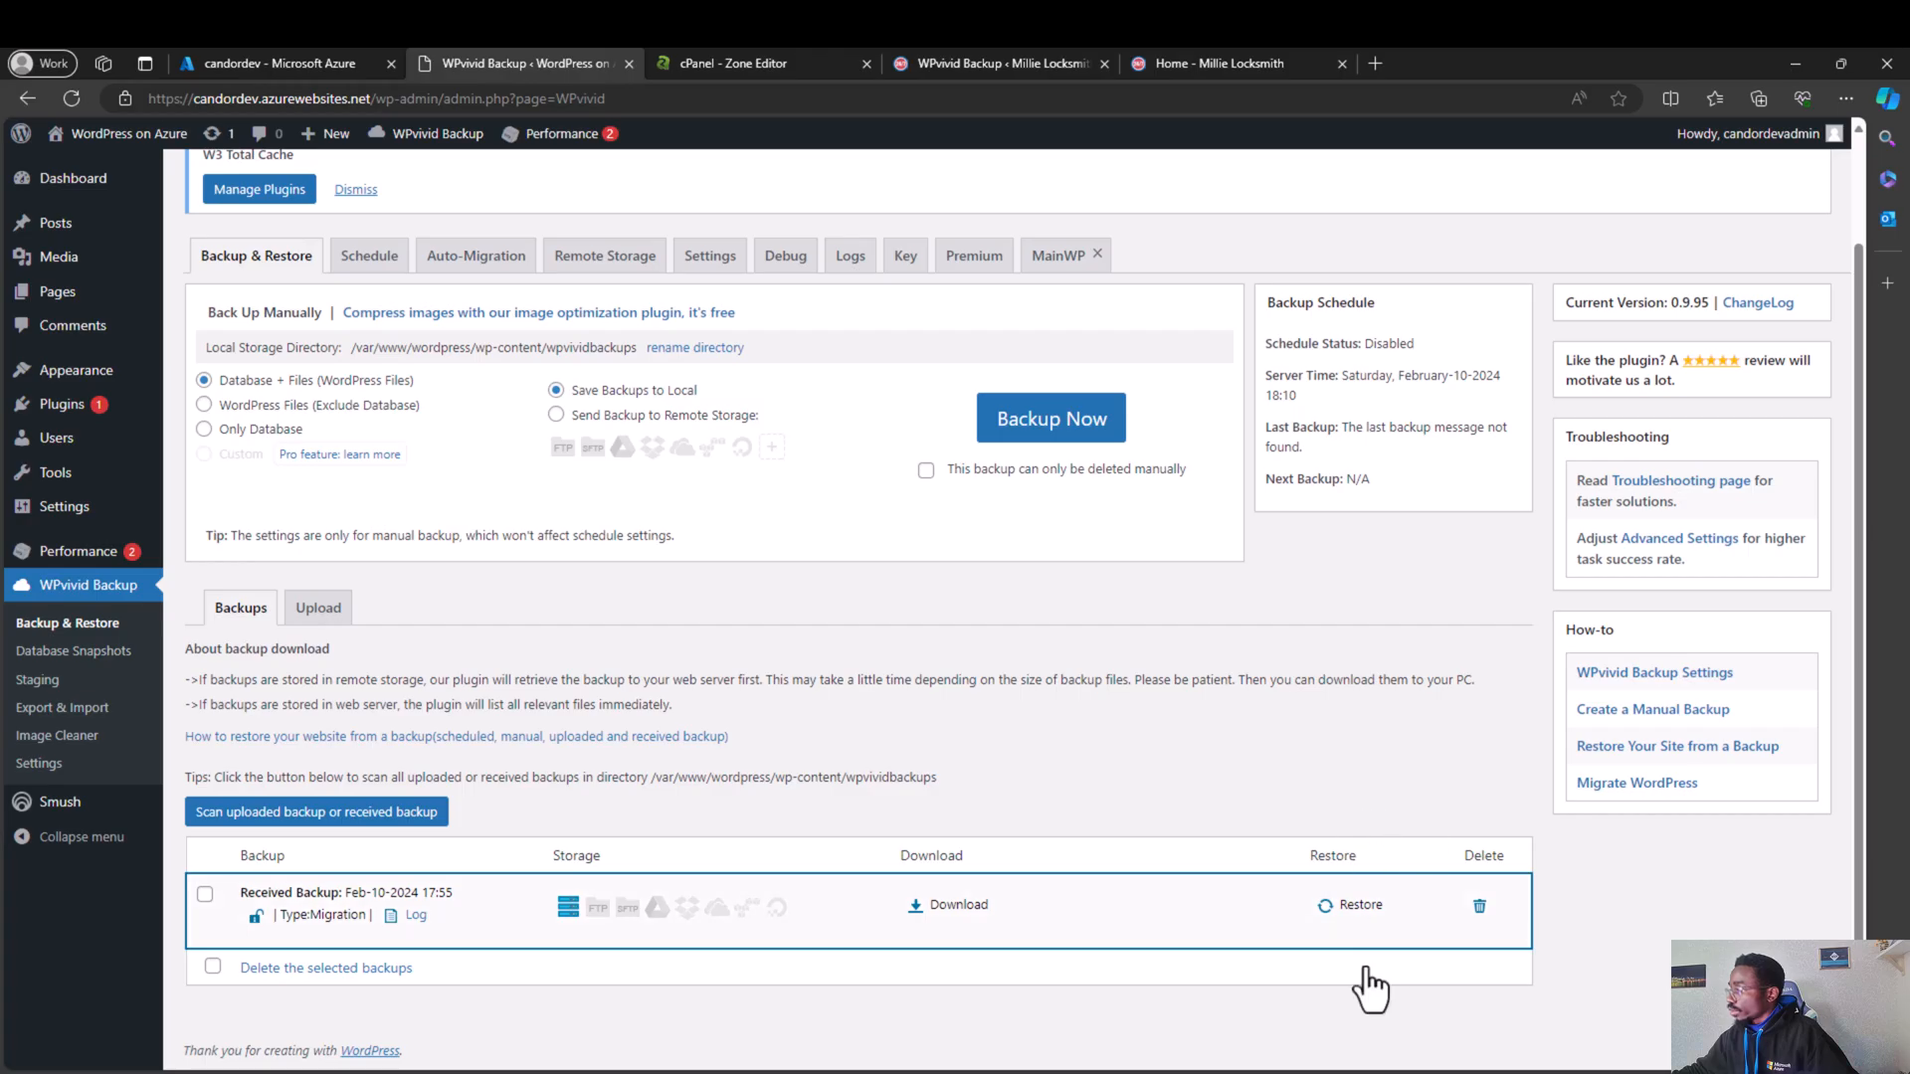
pyautogui.click(1359, 906)
pyautogui.scroll(-3, 1243, 865)
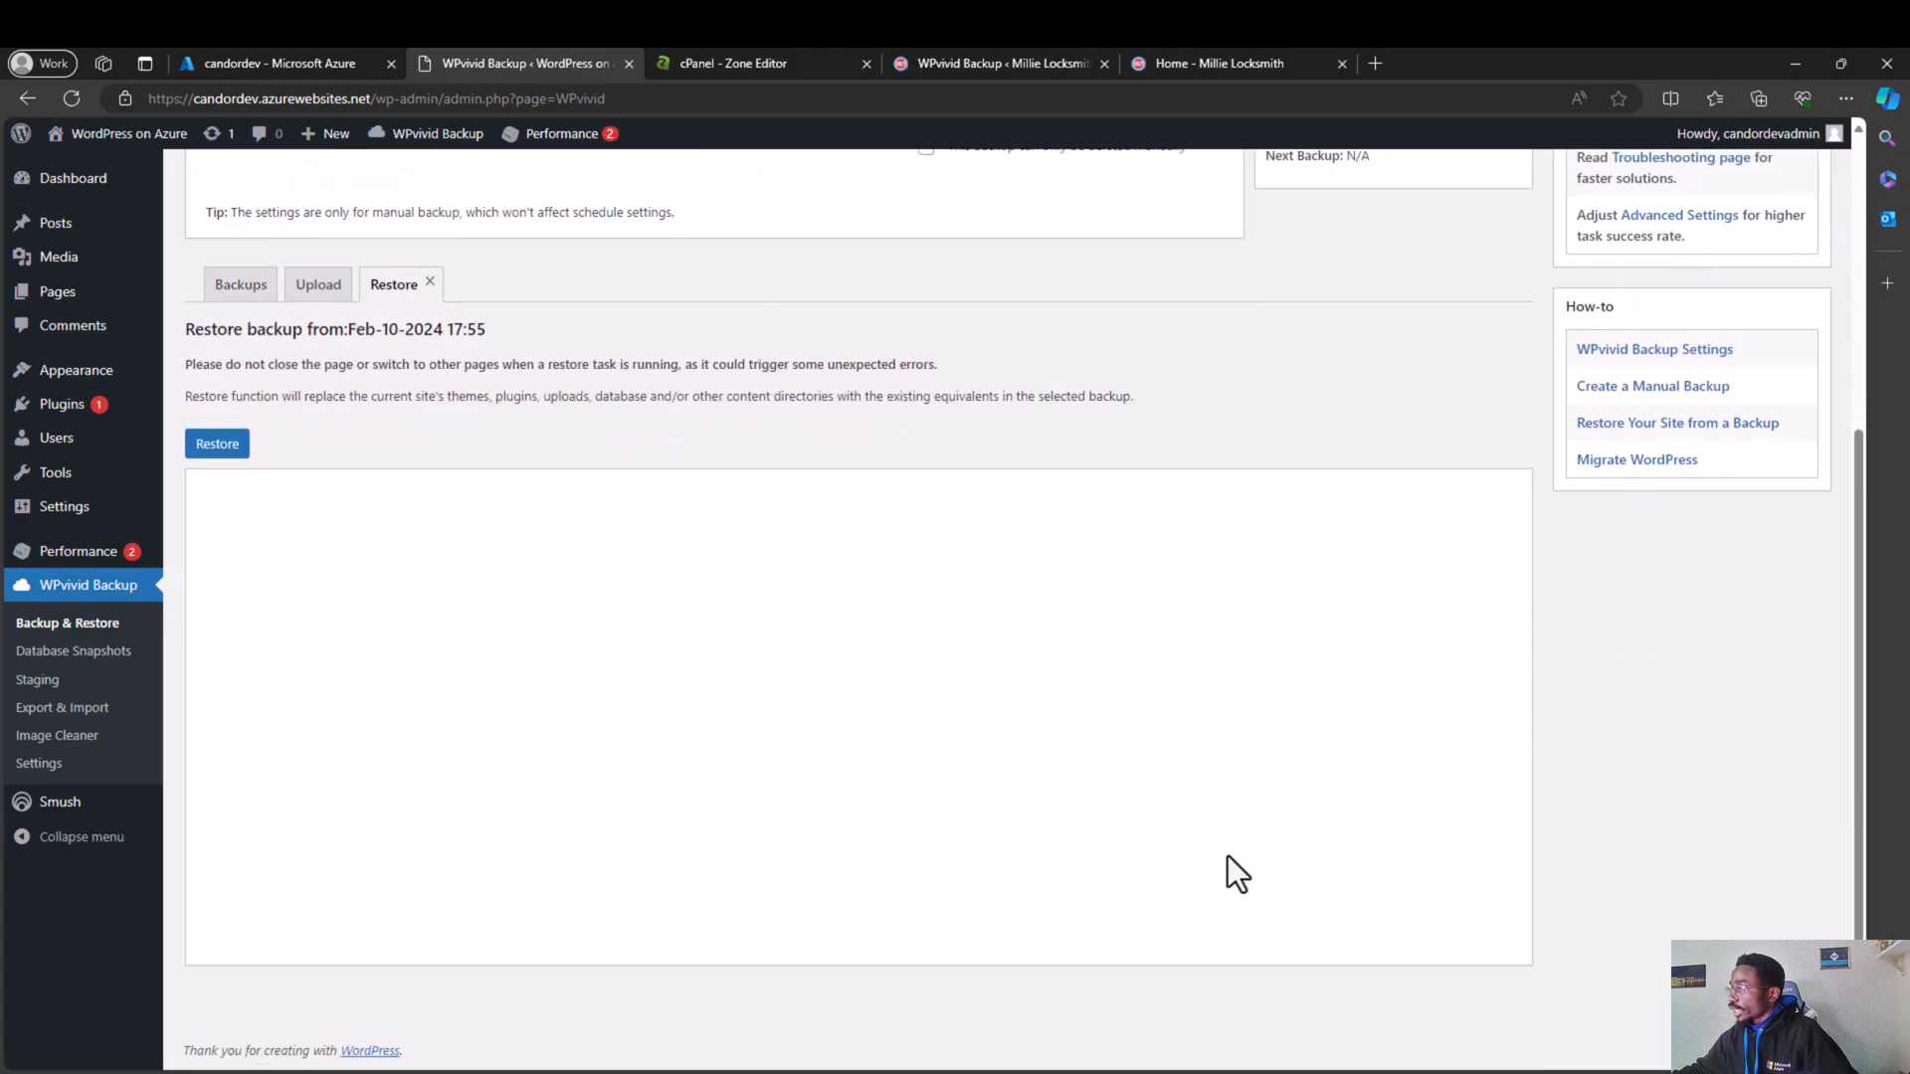
pyautogui.scroll(2, 515, 610)
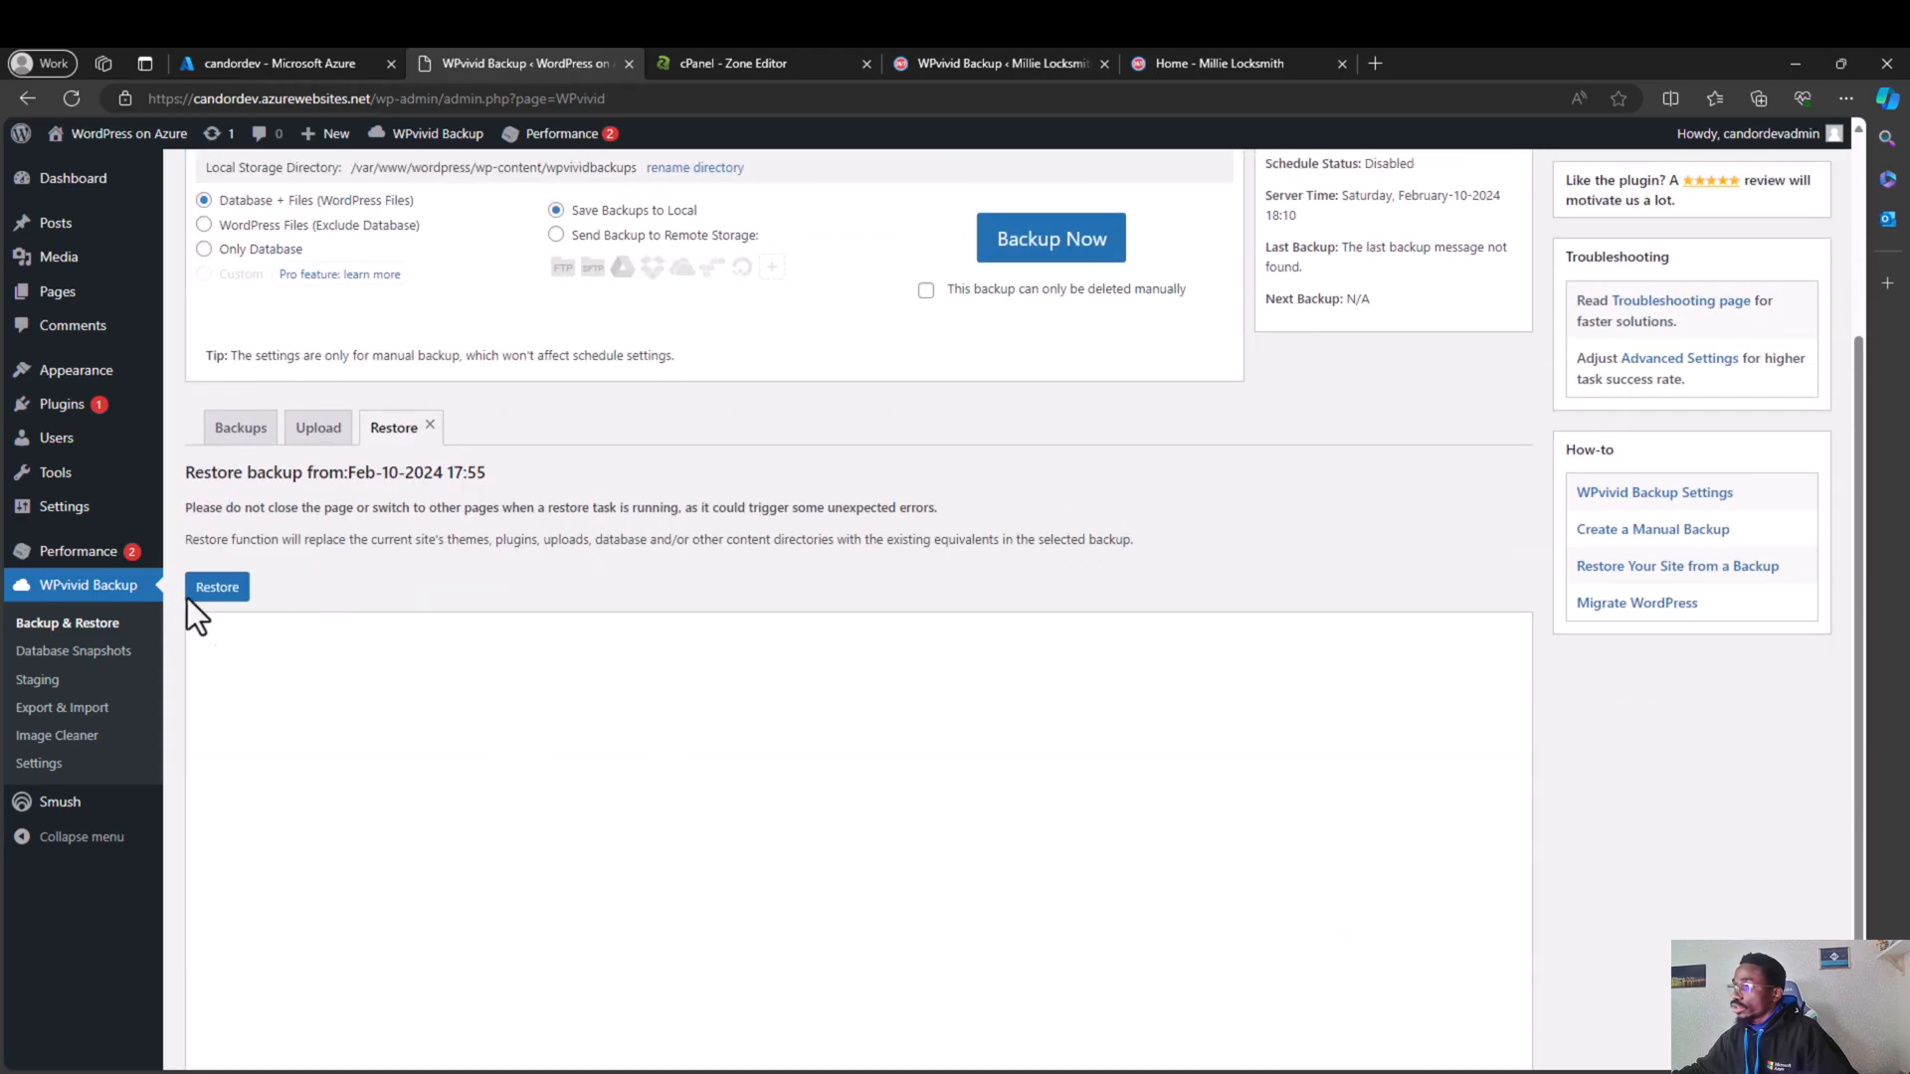
pyautogui.click(217, 589)
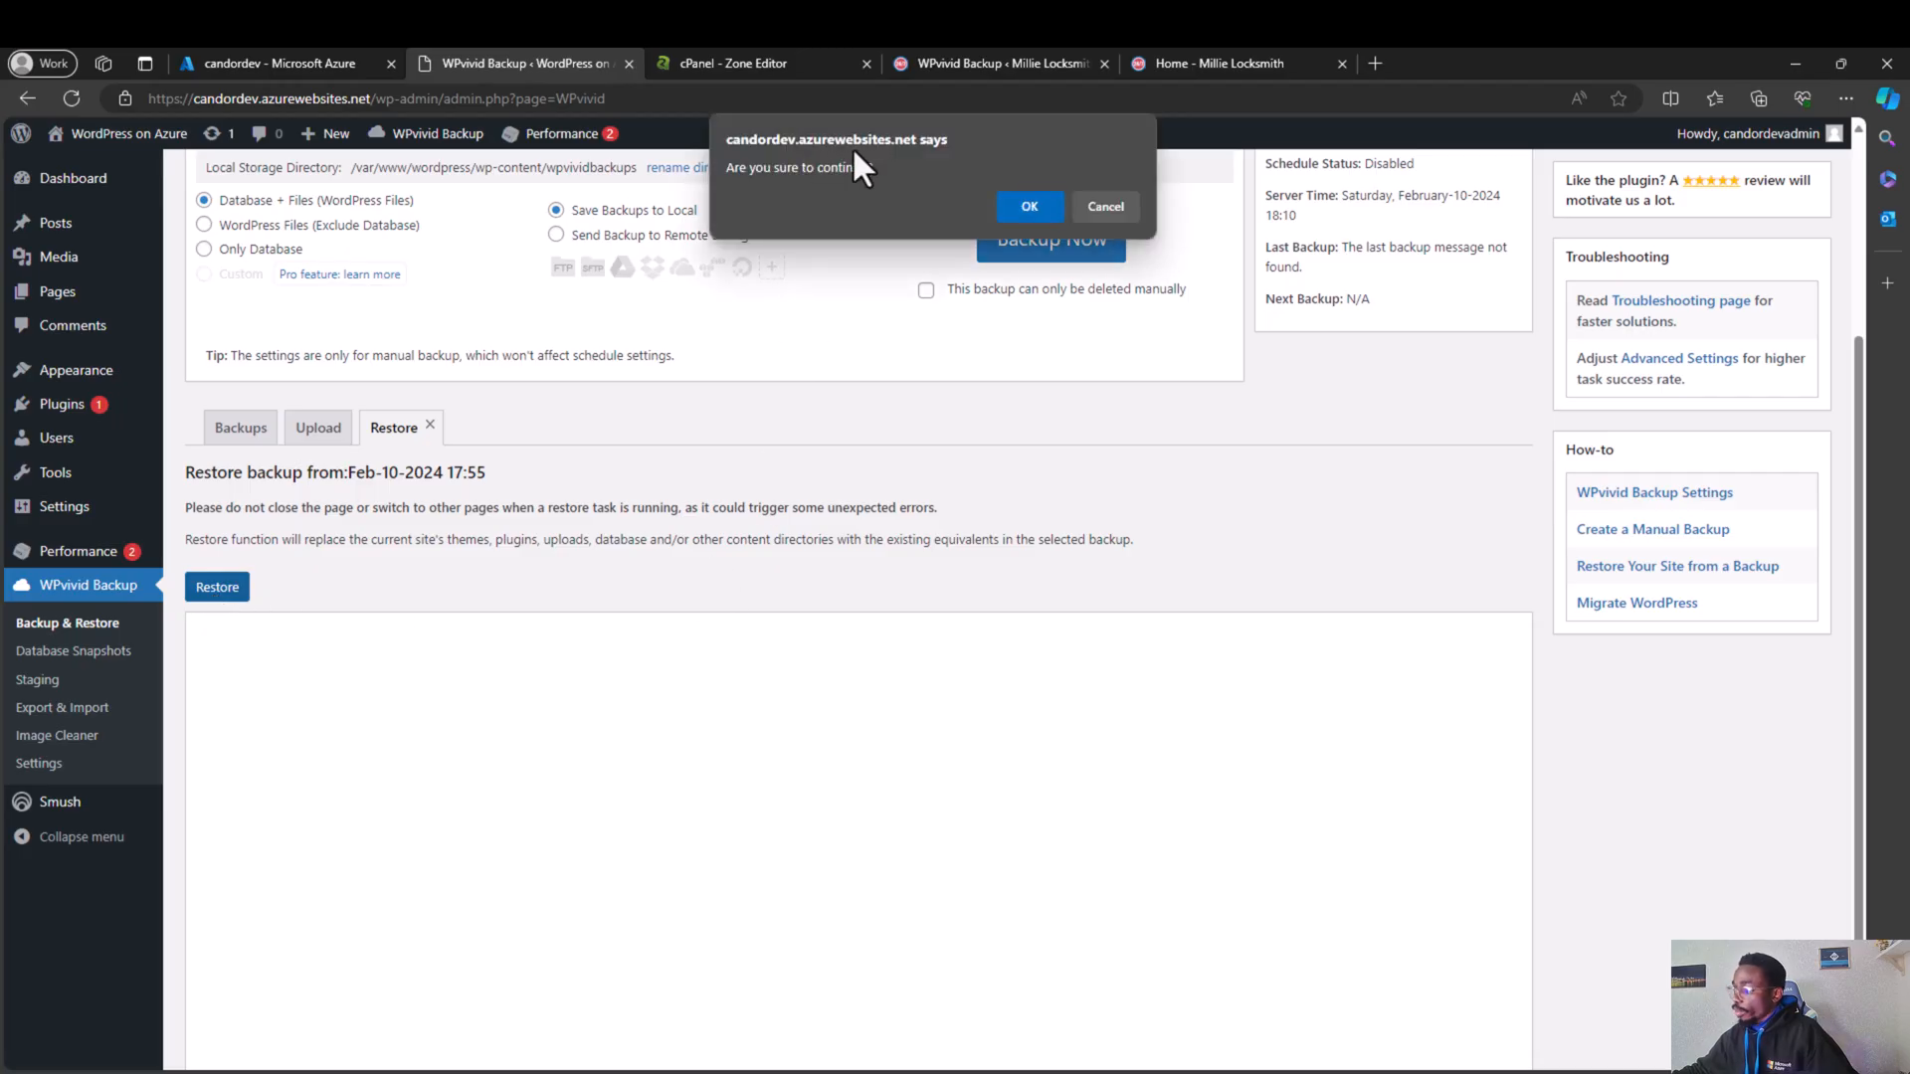
pyautogui.click(1017, 207)
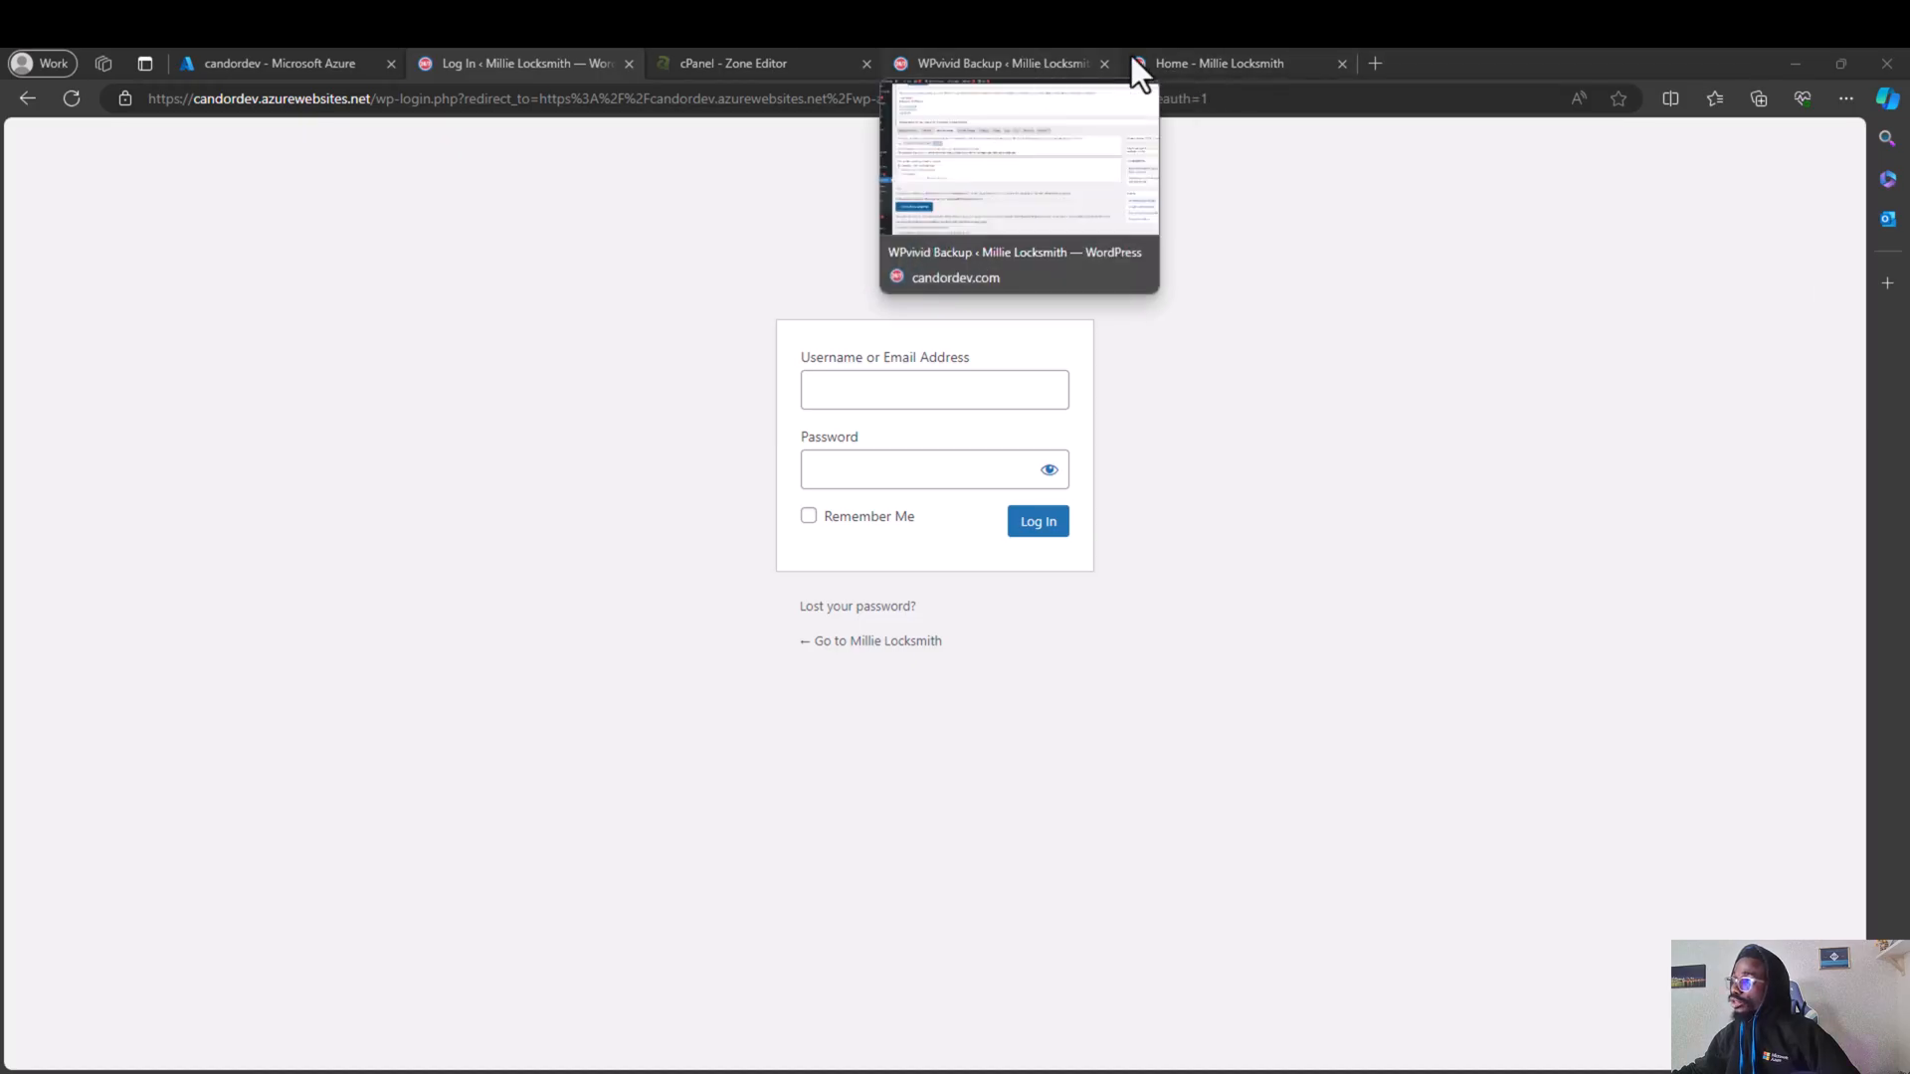
# Step: Look up the administrator usernames in the Users list of the existing candordev.com site
pyautogui.moveTo(1215, 52)
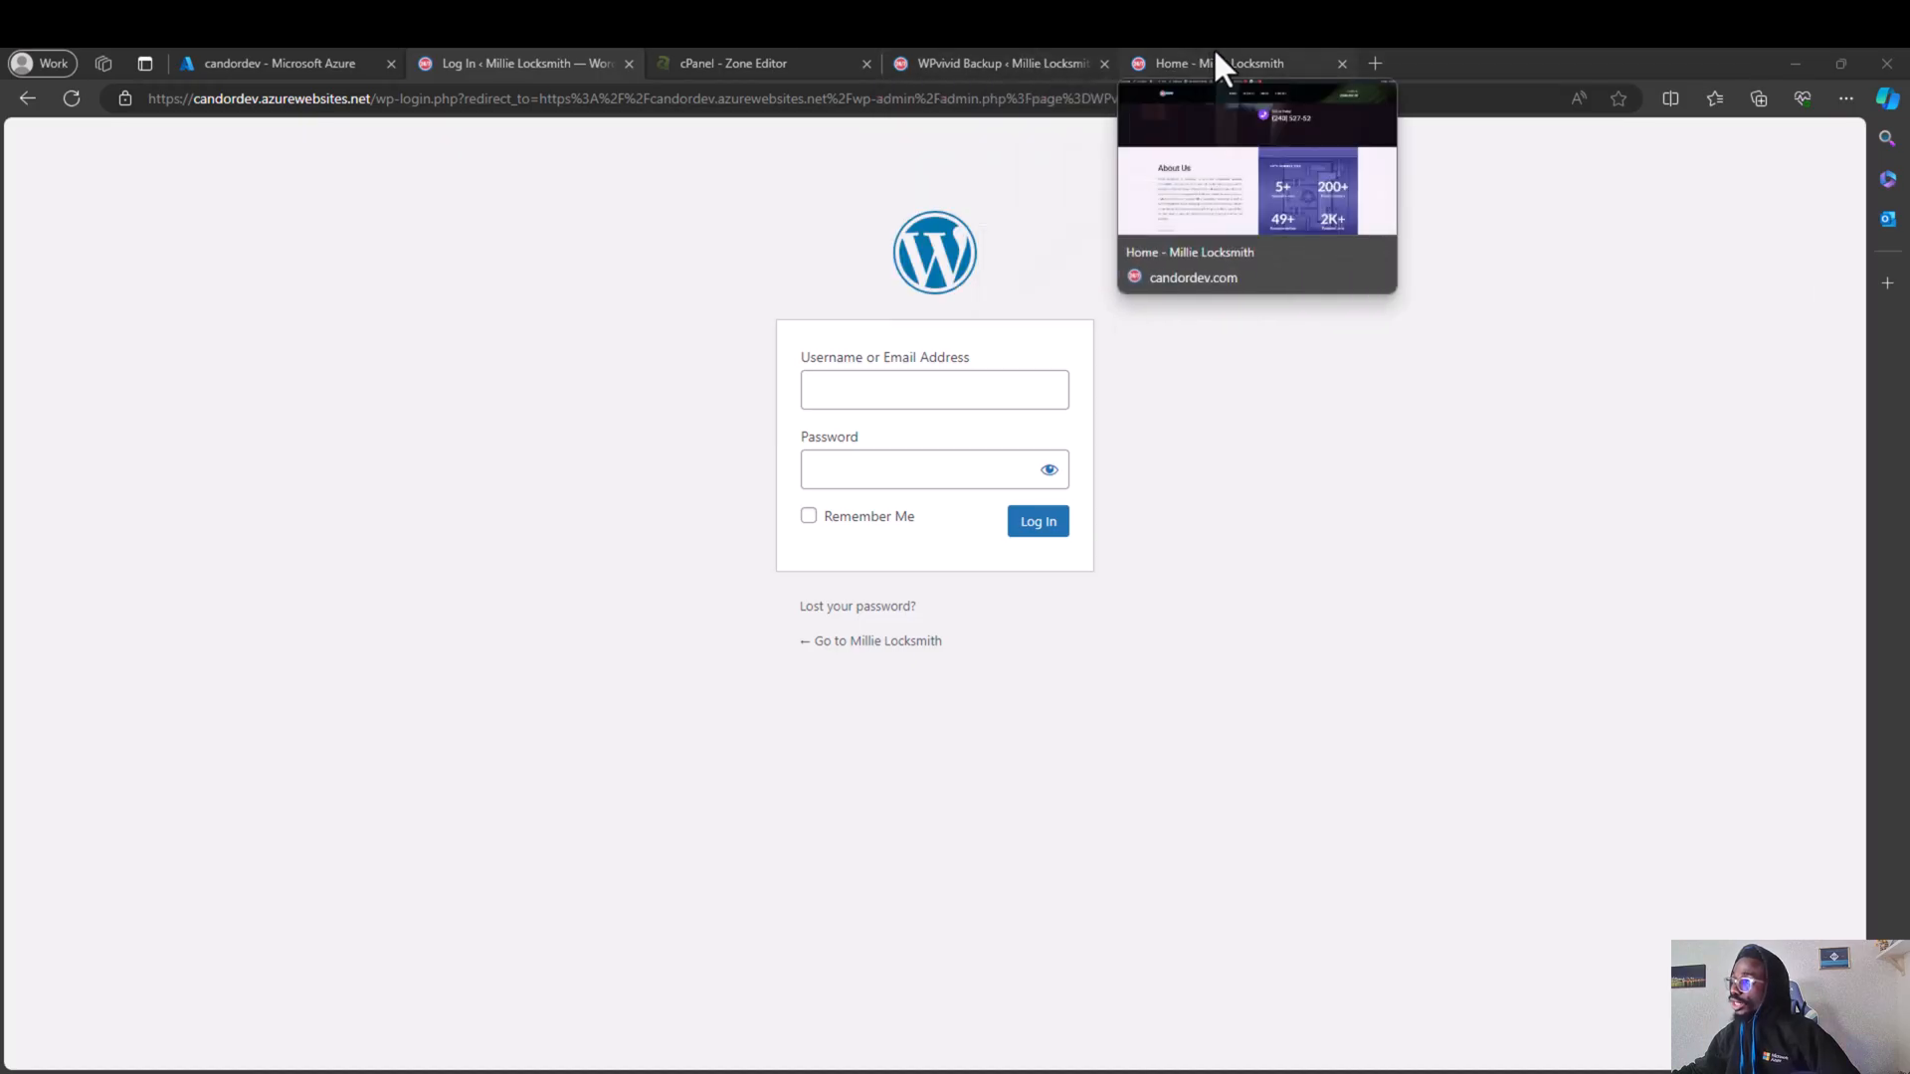
pyautogui.click(963, 63)
pyautogui.moveTo(69, 973)
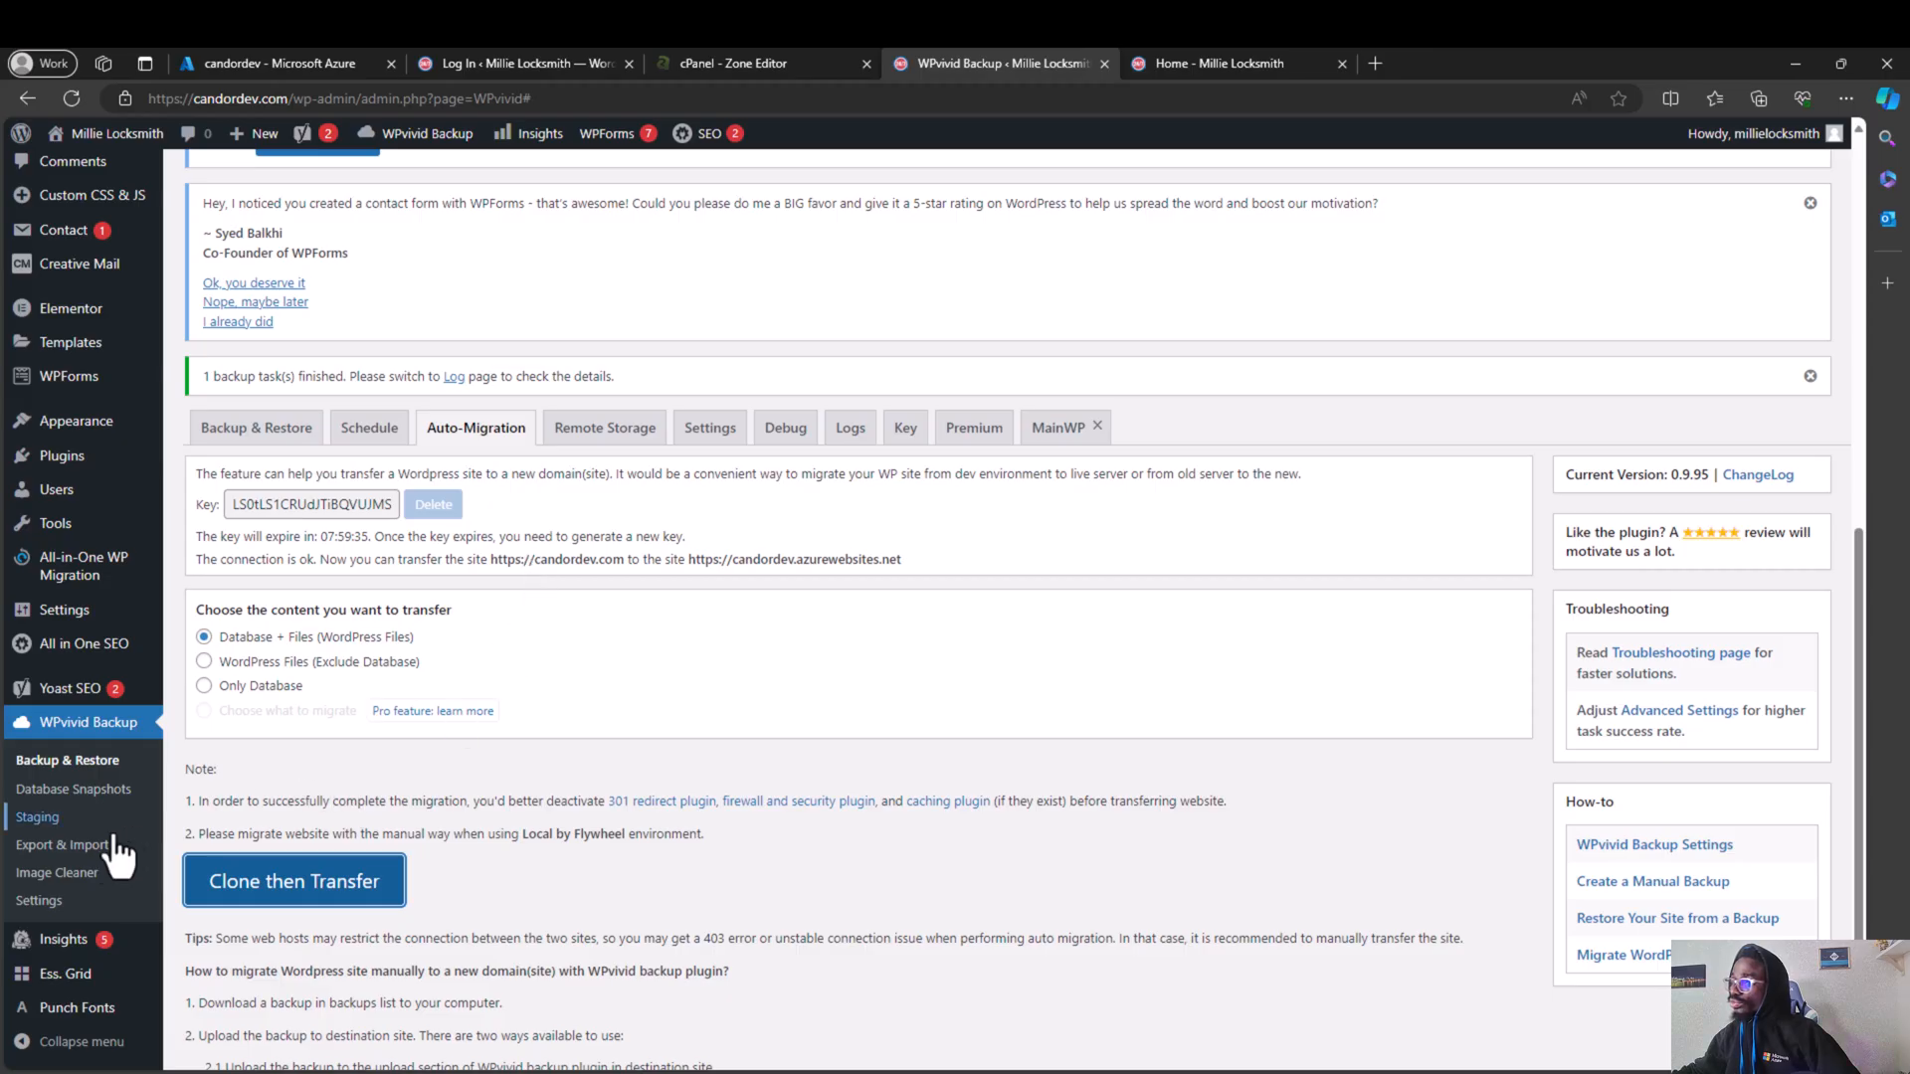
pyautogui.click(70, 500)
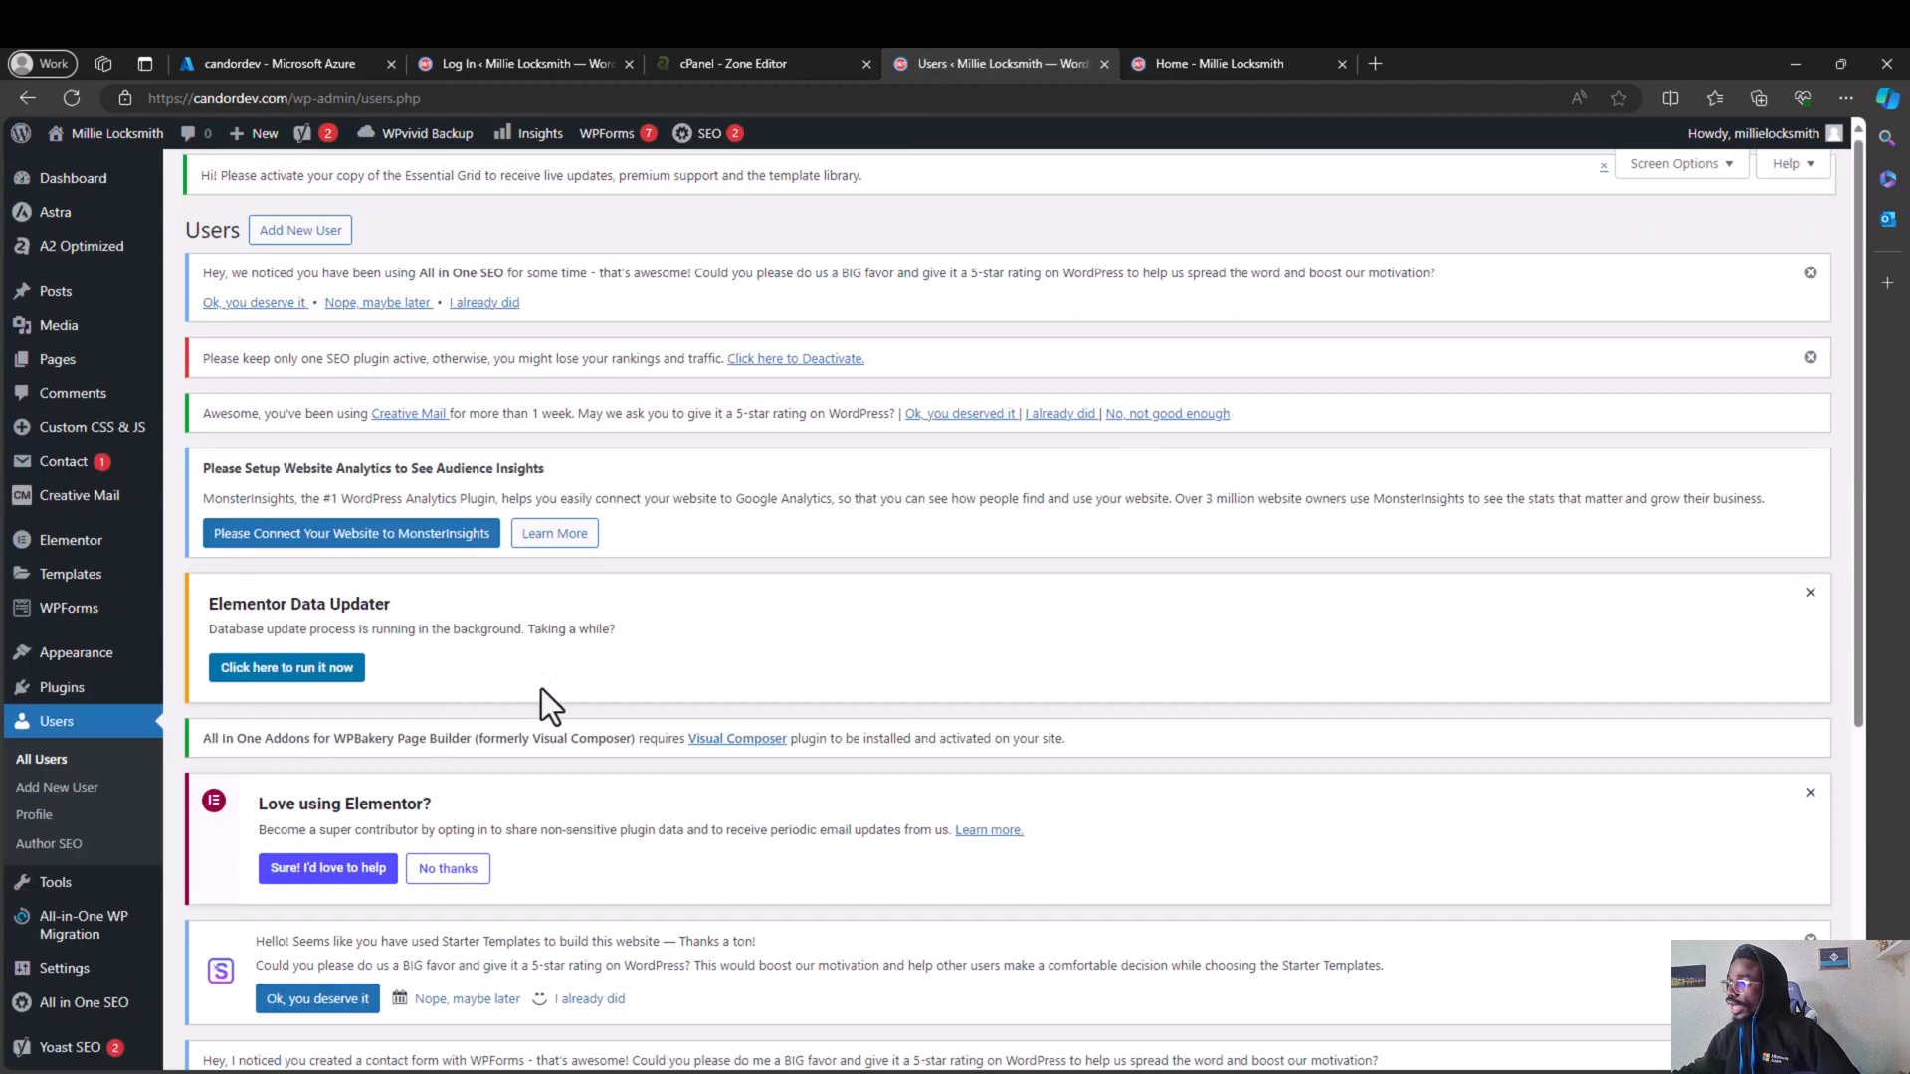
pyautogui.scroll(-5, 551, 814)
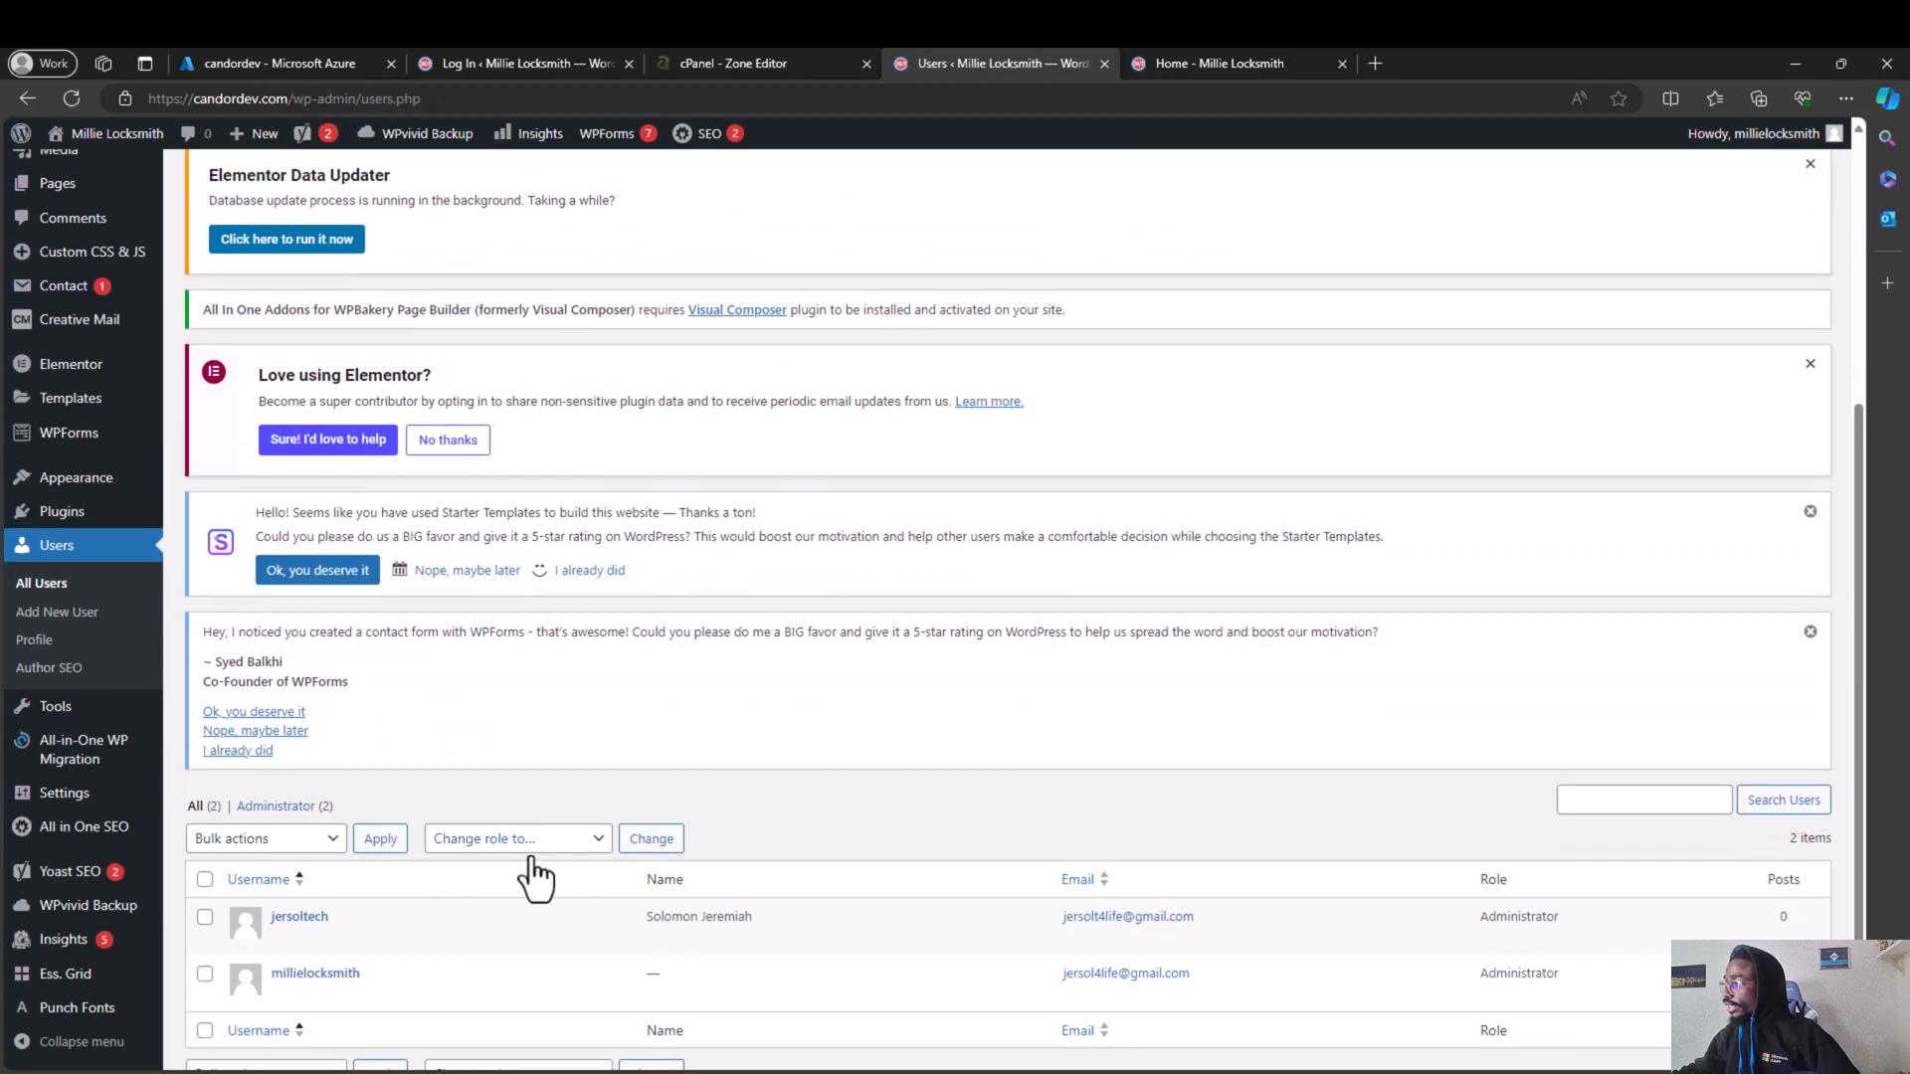
pyautogui.scroll(1, 326, 945)
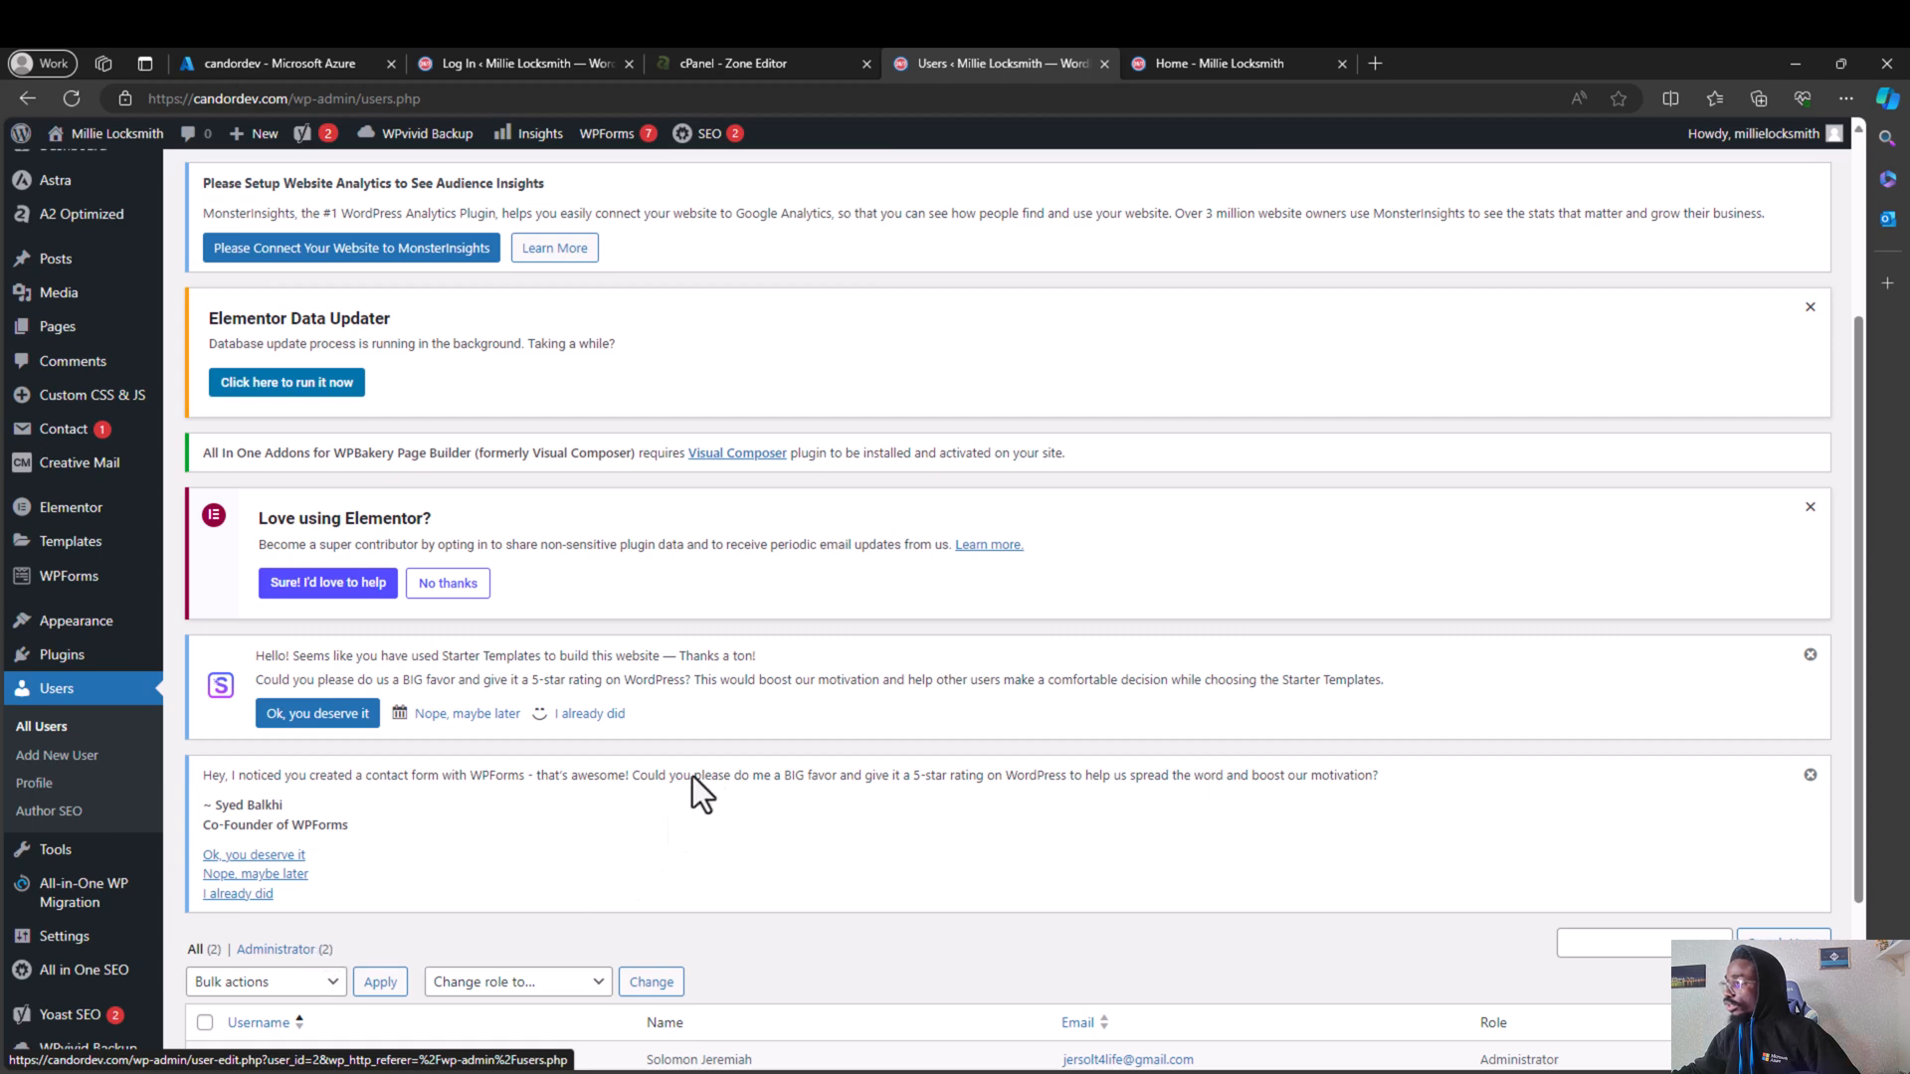
pyautogui.scroll(3, 865, 398)
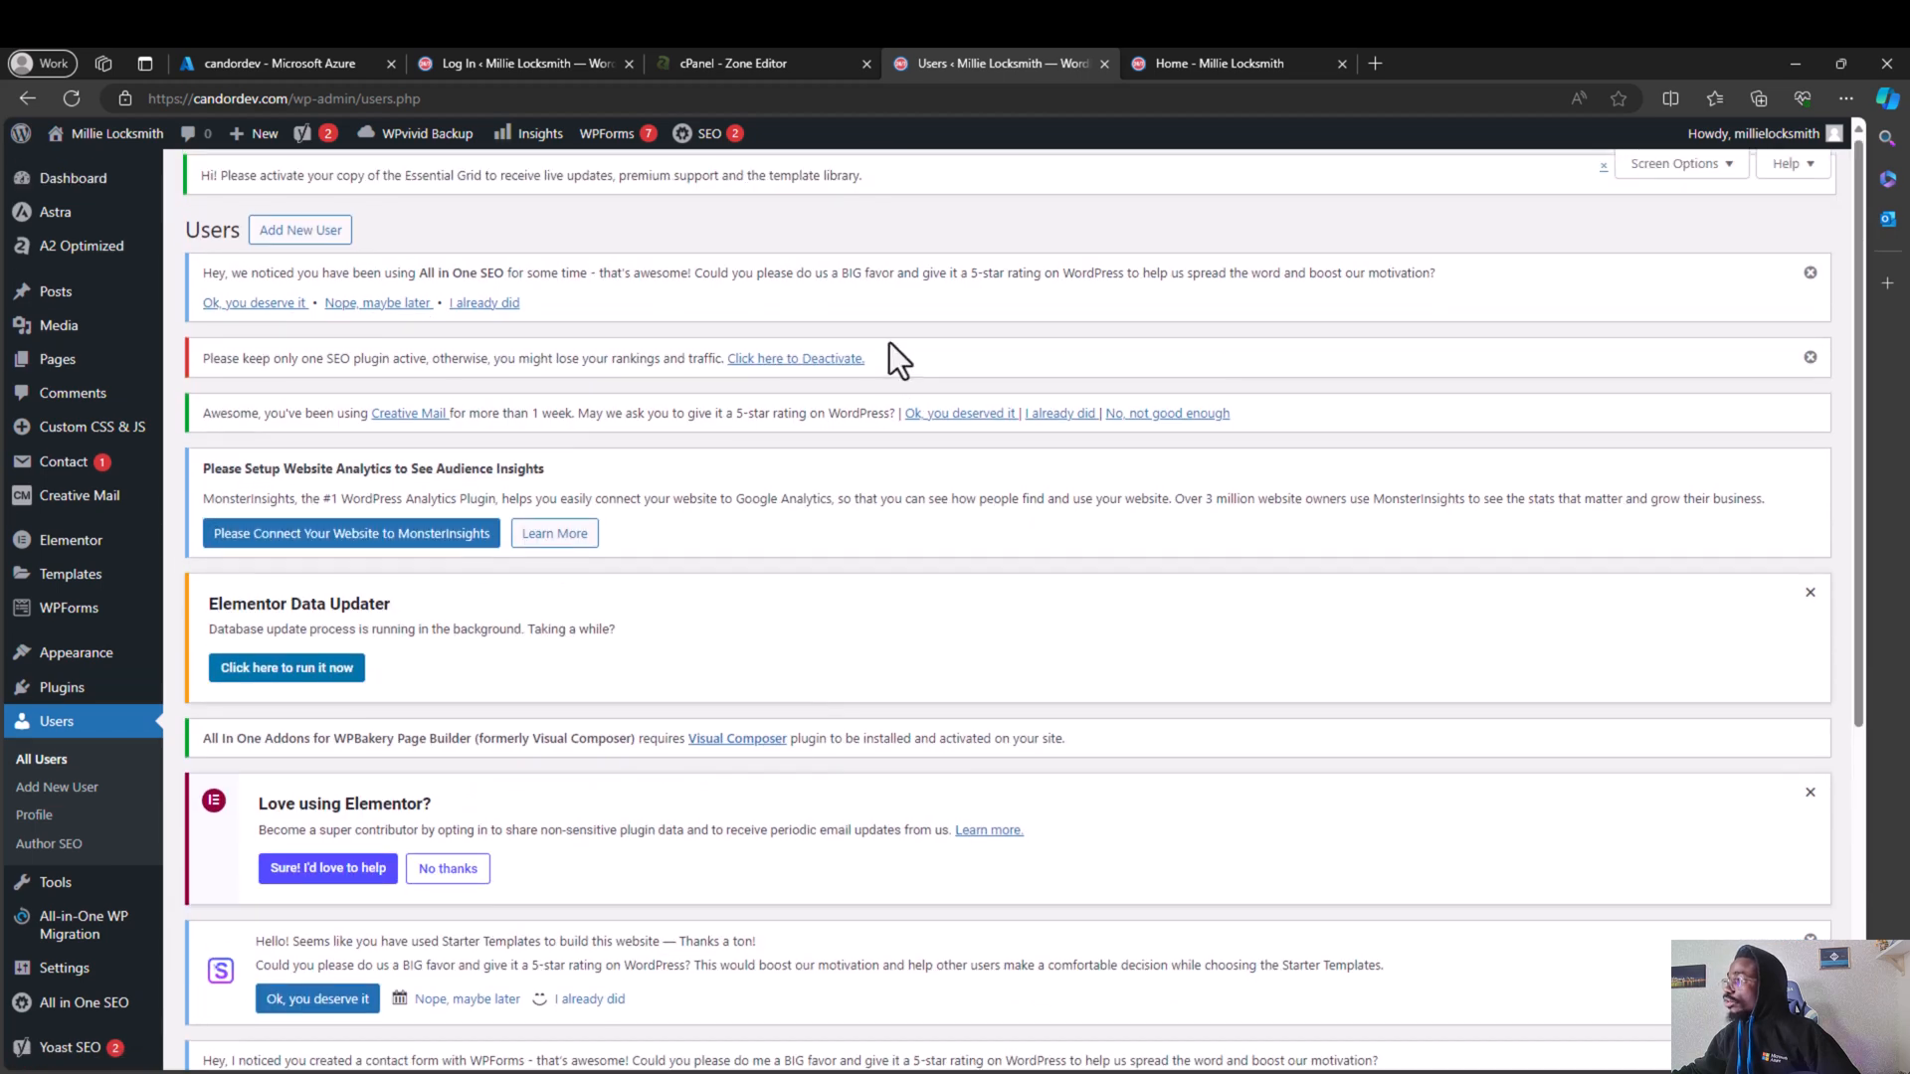
# Step: Enter the existing site's first listed administrator username in the Azure site's login form
pyautogui.click(542, 79)
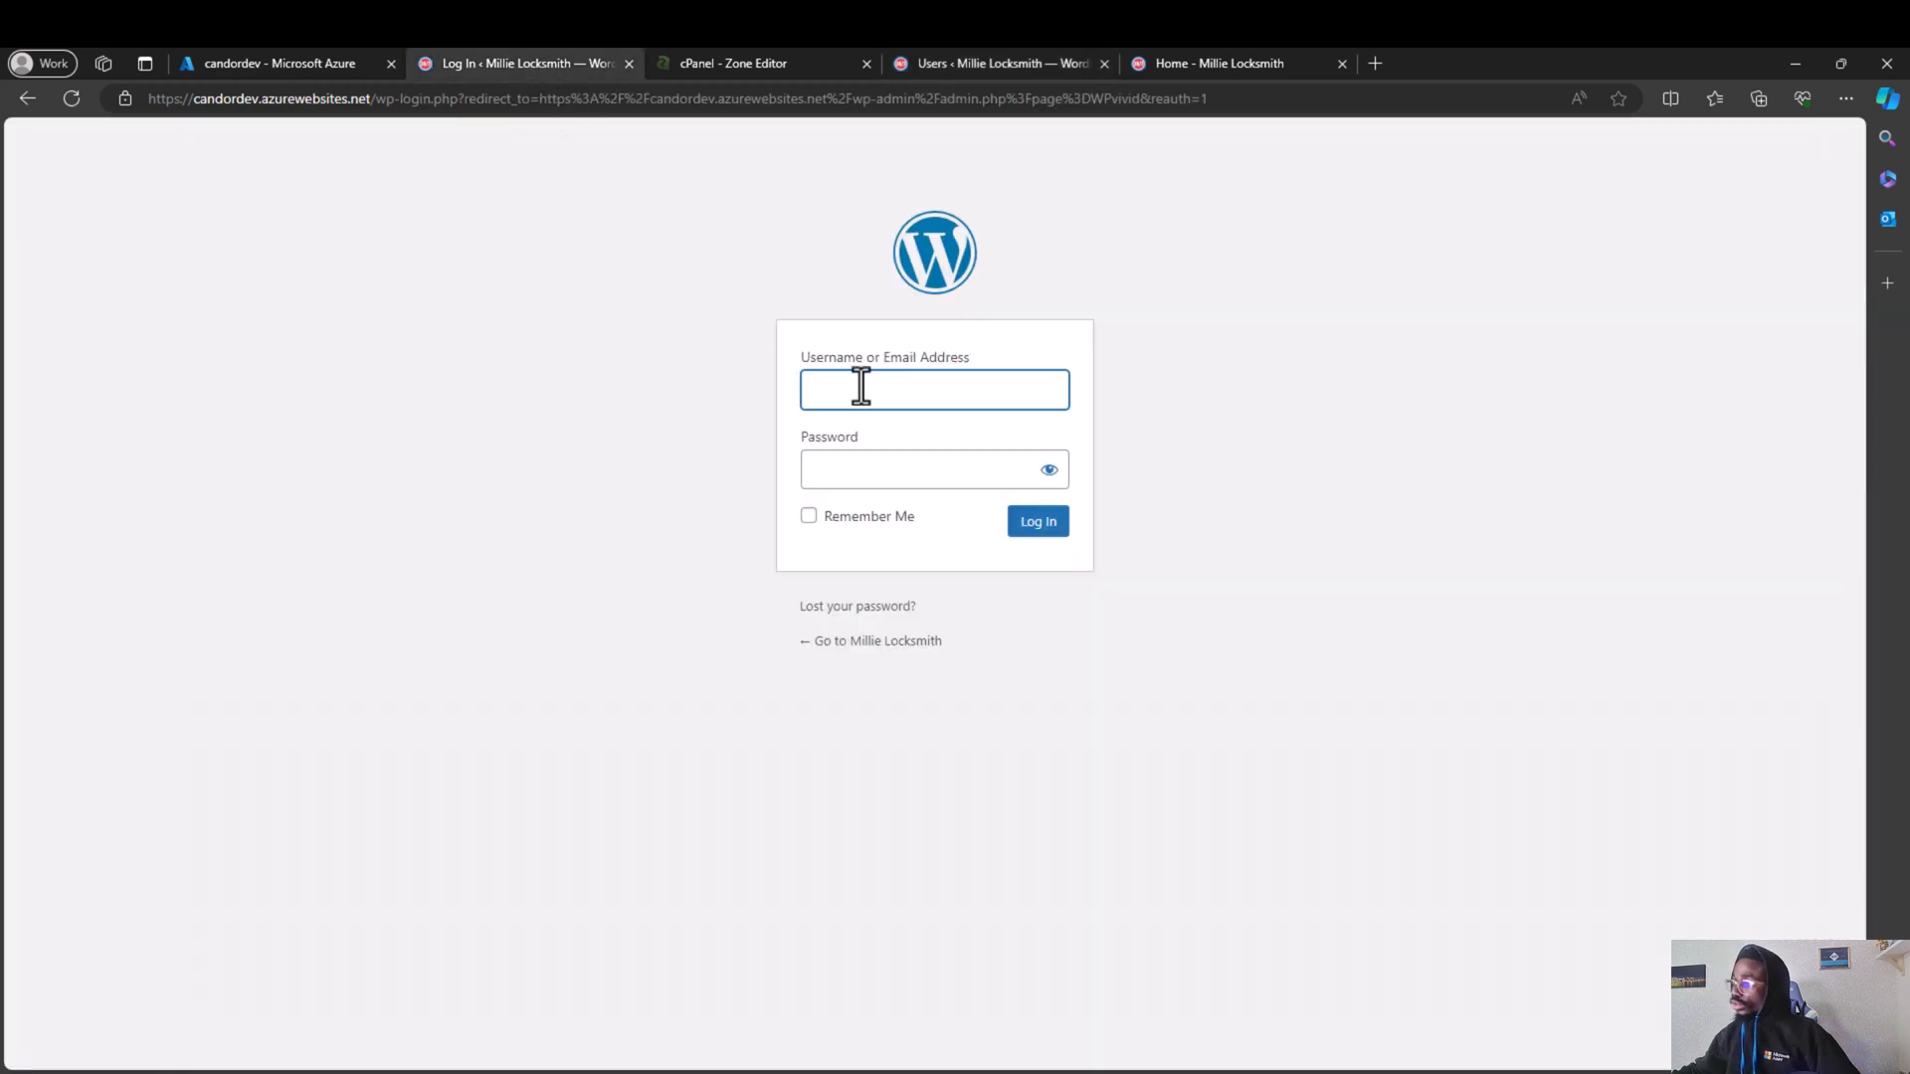
pyautogui.write('jer')
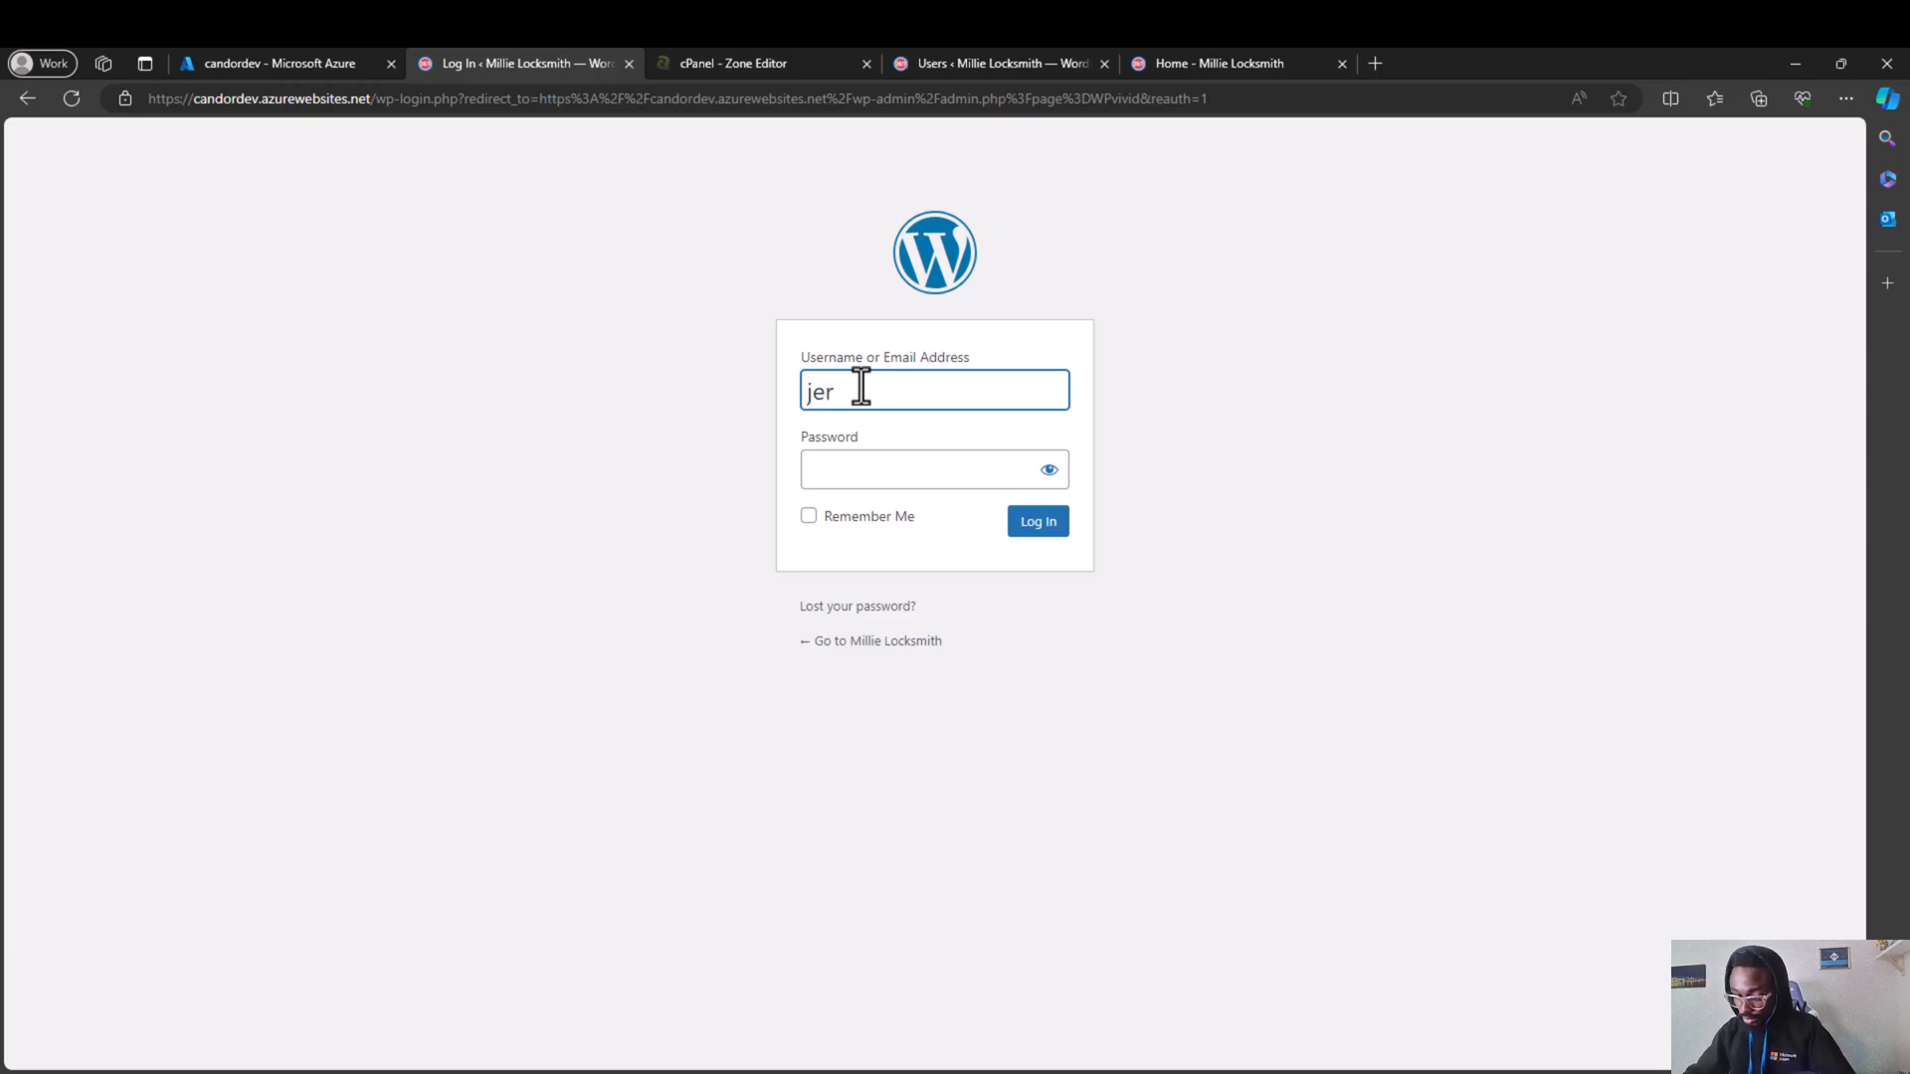
pyautogui.write('sontech')
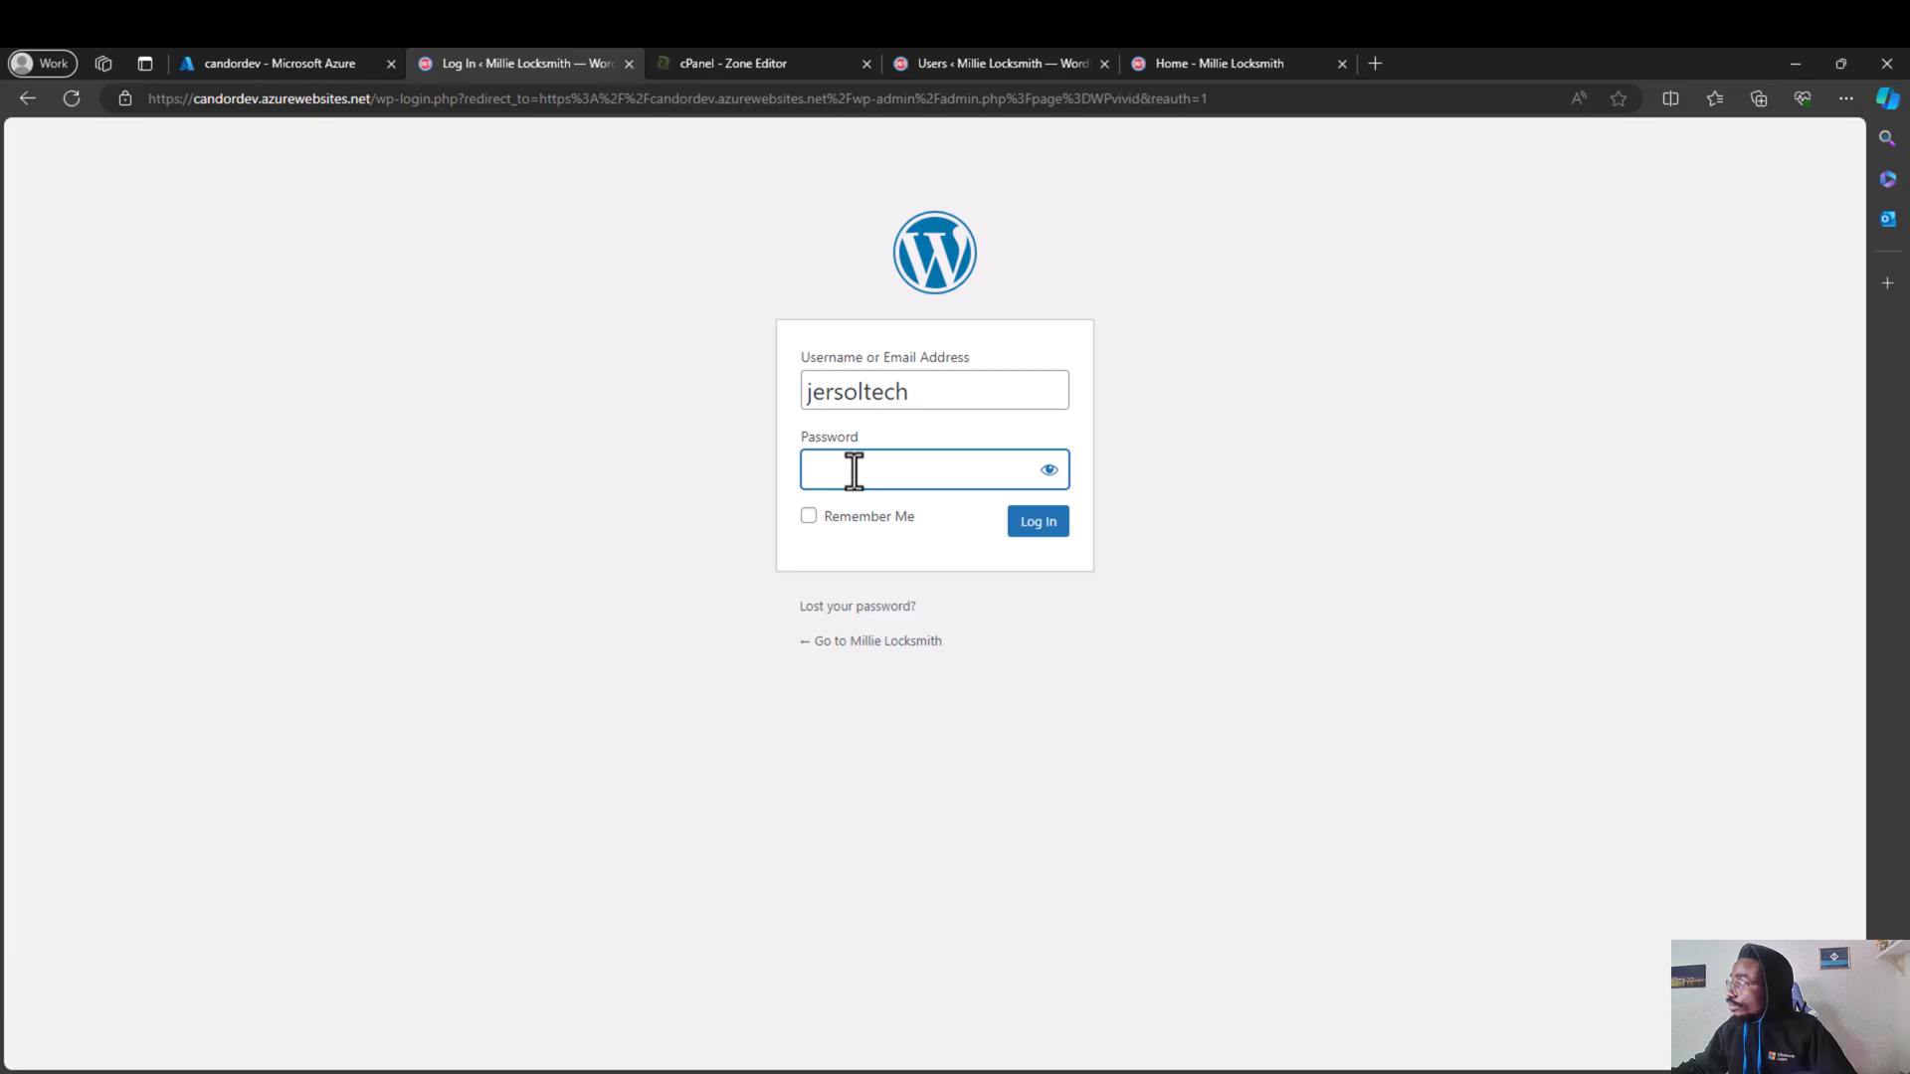
pyautogui.hotkey('ctrl', 'l')
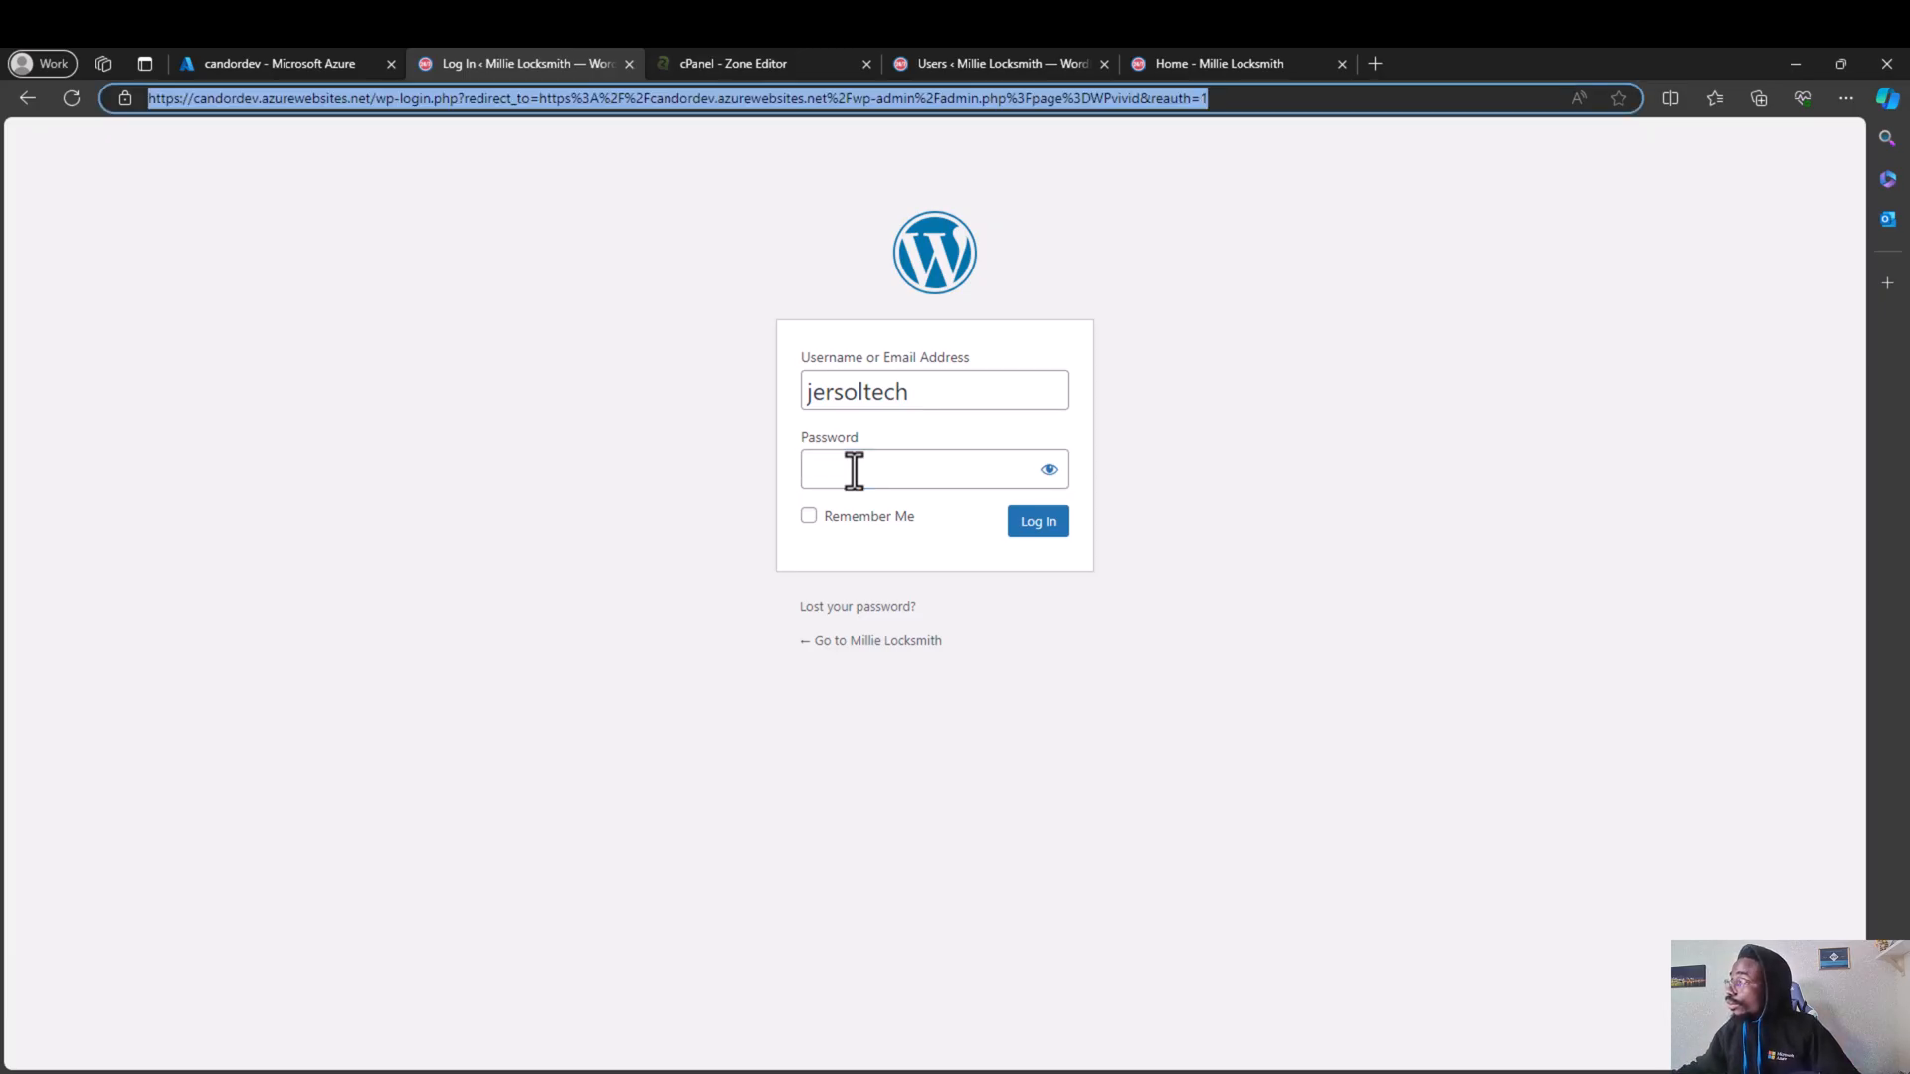
# Step: Try to log in to the Azure site by entering the administrator account's password
pyautogui.click(855, 471)
pyautogui.write('••••••••••')
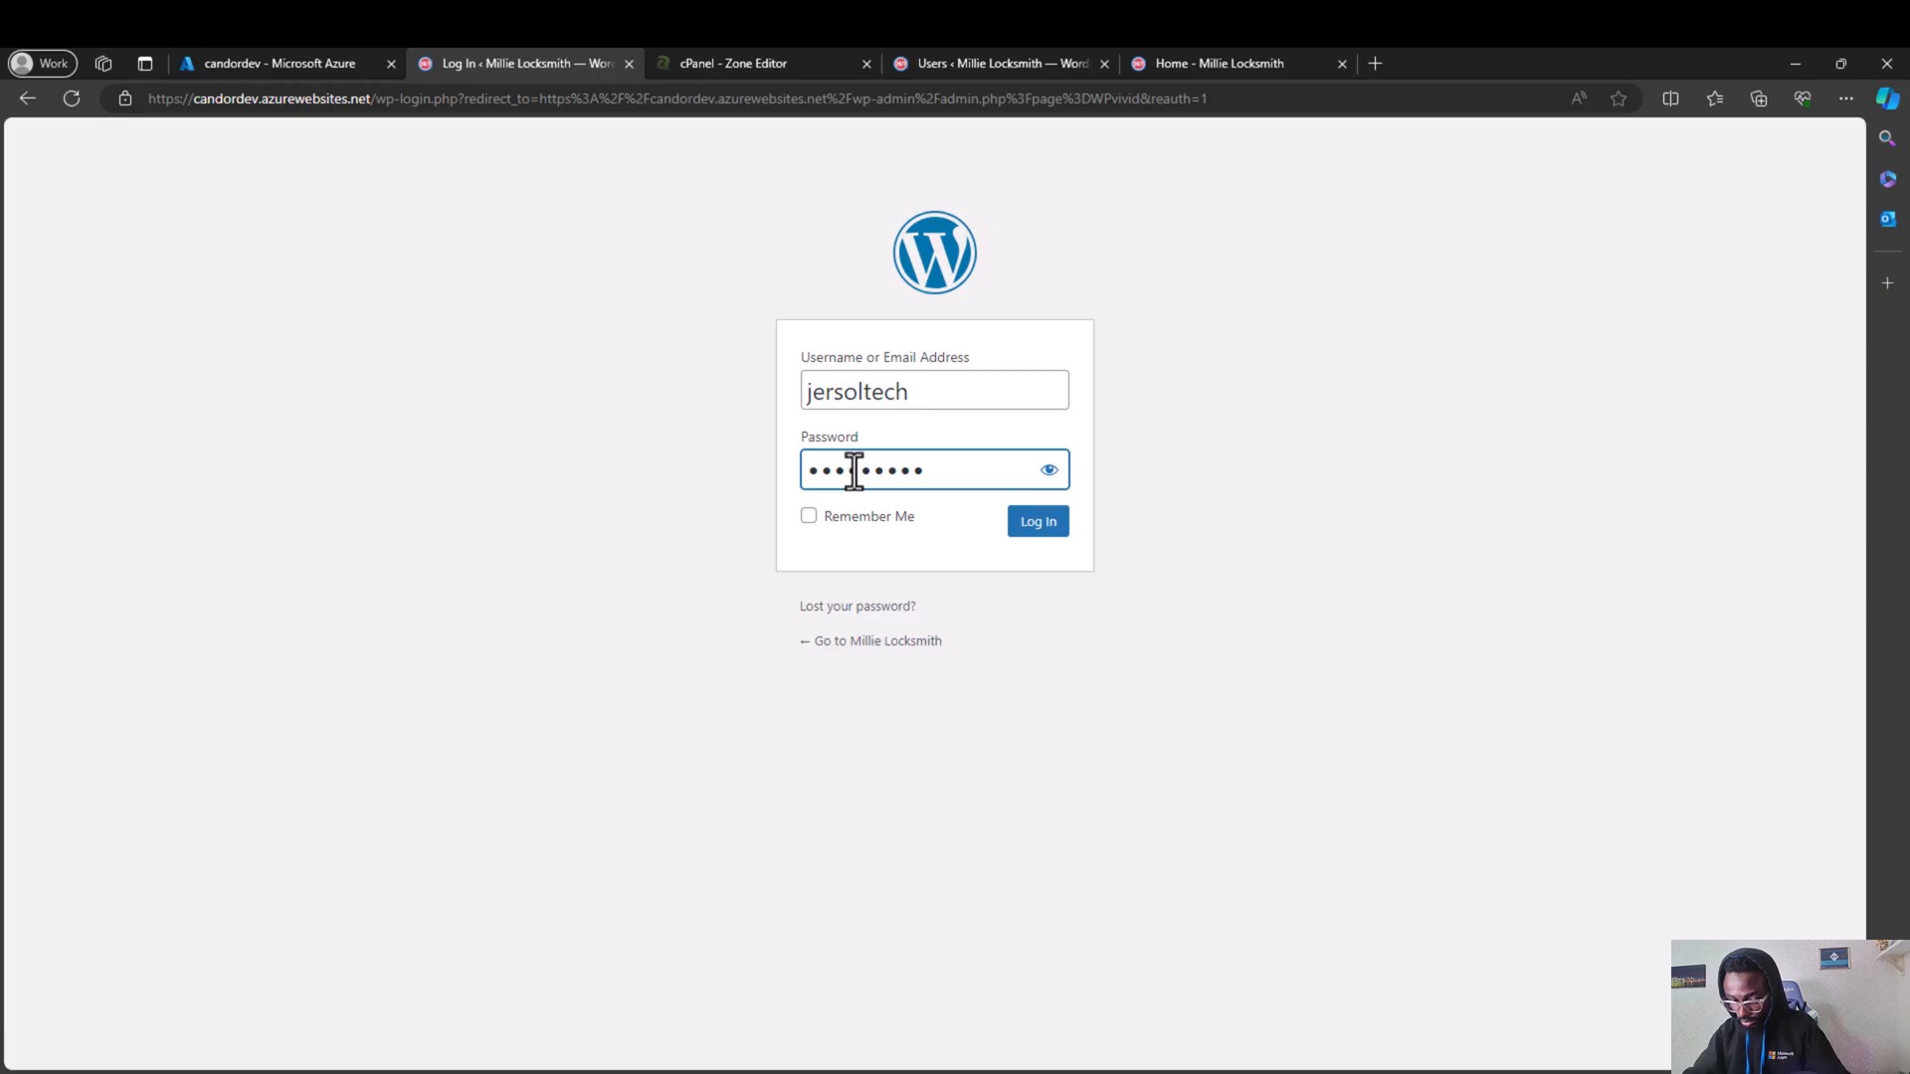
pyautogui.write('•••')
pyautogui.click(1027, 525)
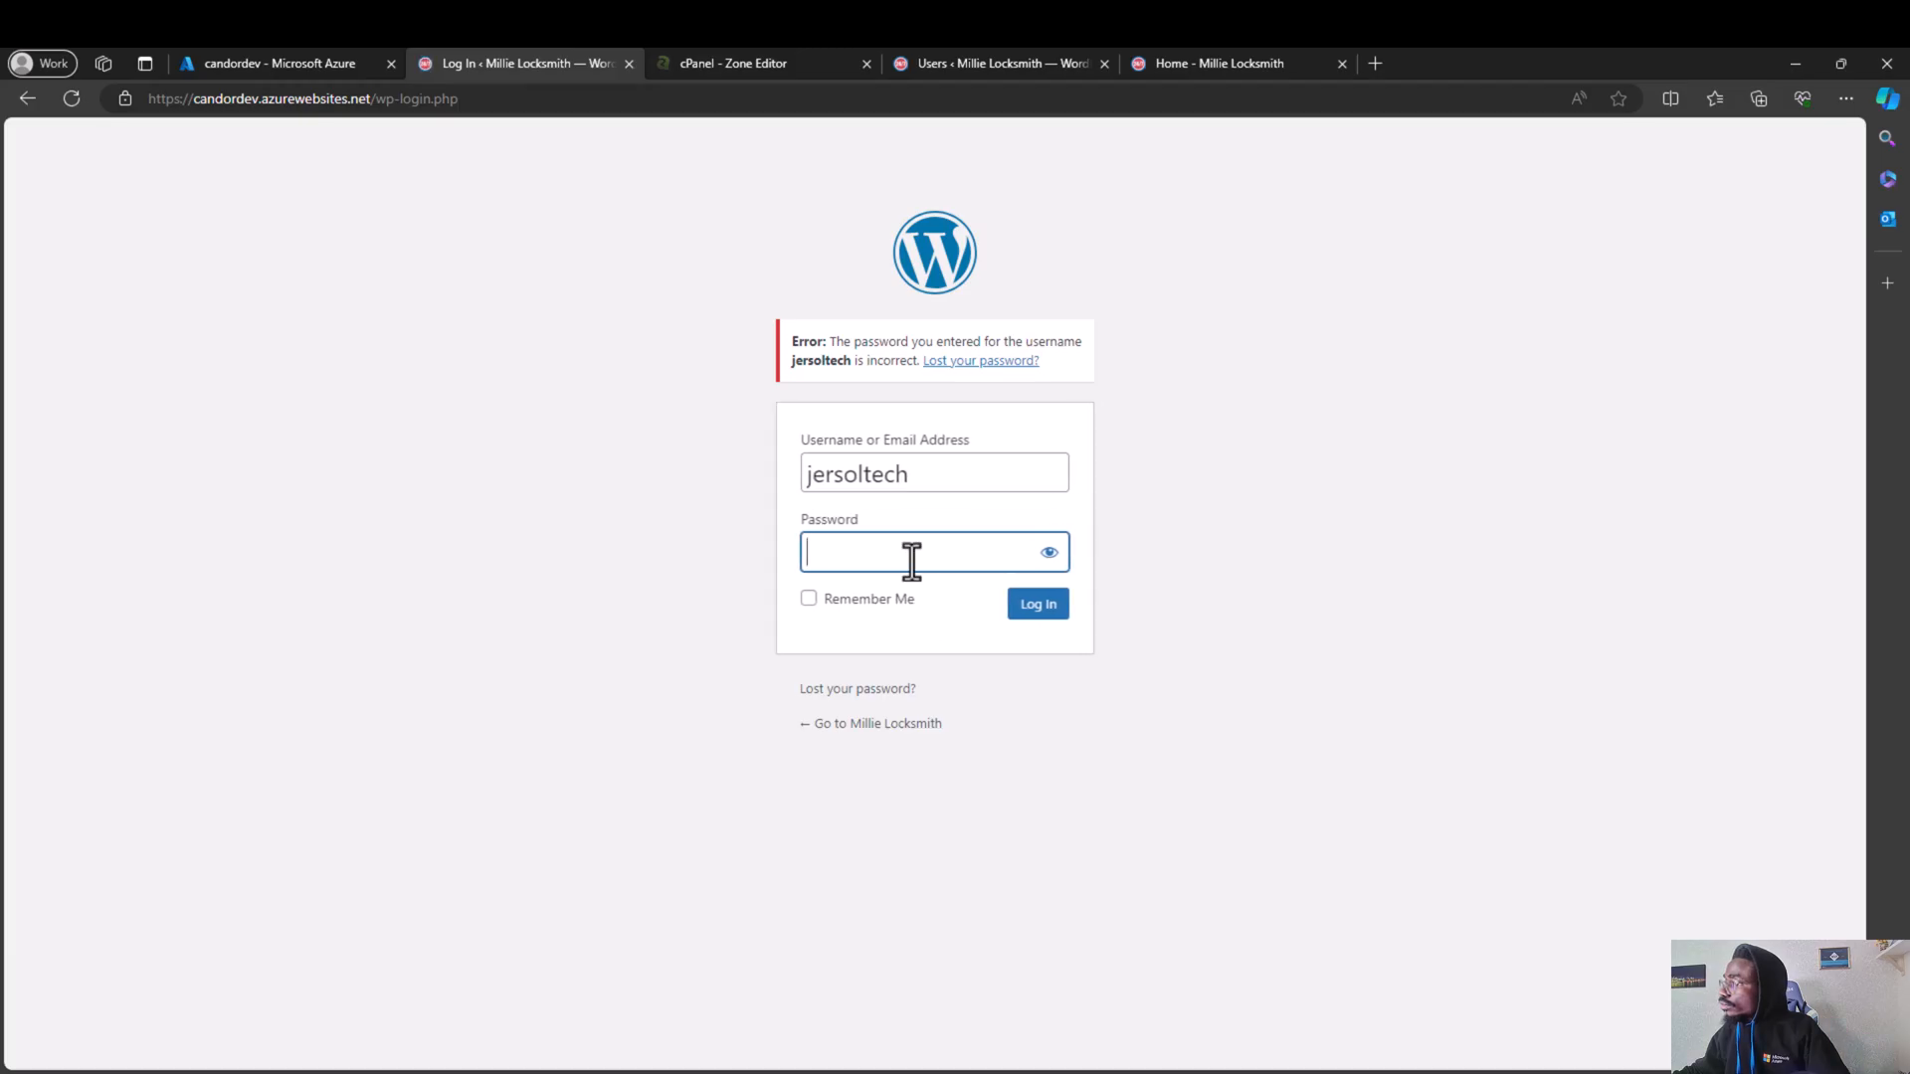
pyautogui.write('••••••••••••••')
pyautogui.click(1034, 606)
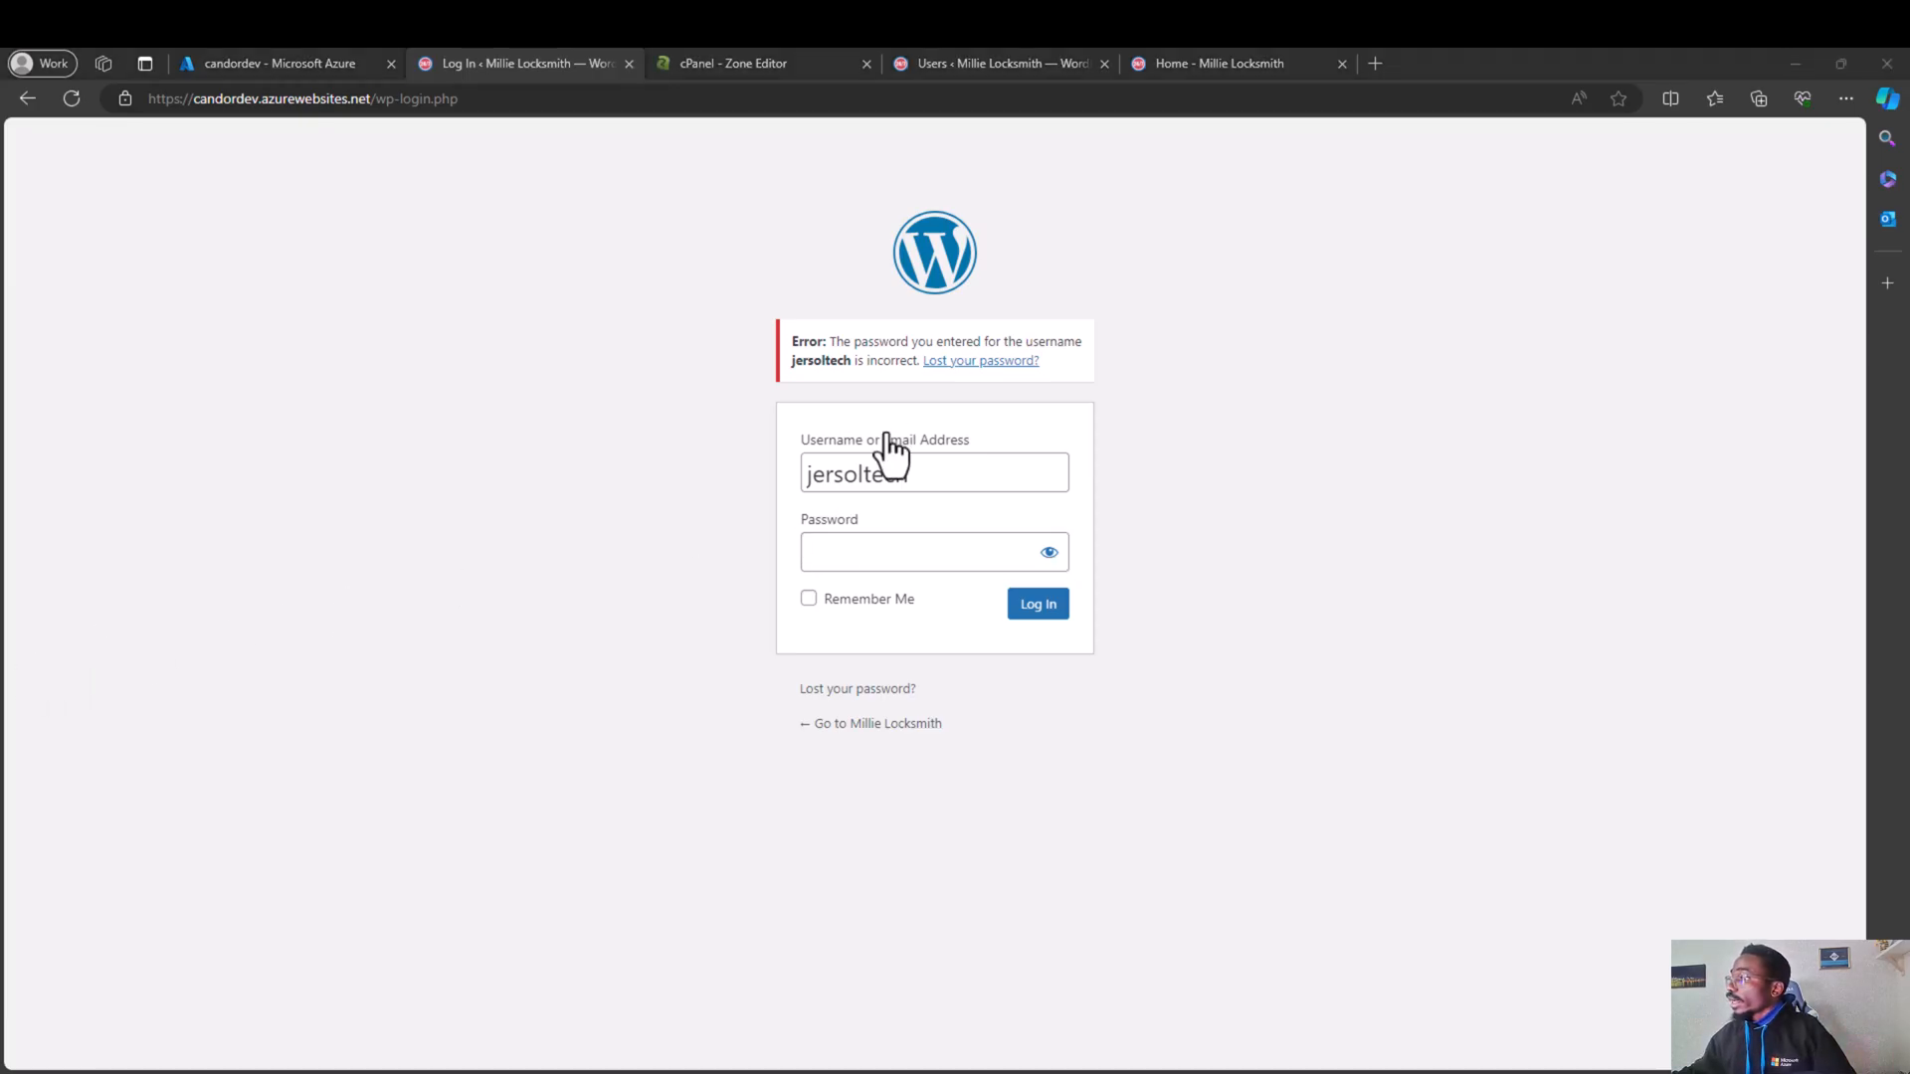
# Step: Enter the administrator account's password again, log in to the Azure site, and postpone the administration email verification
pyautogui.click(872, 549)
pyautogui.write('••••')
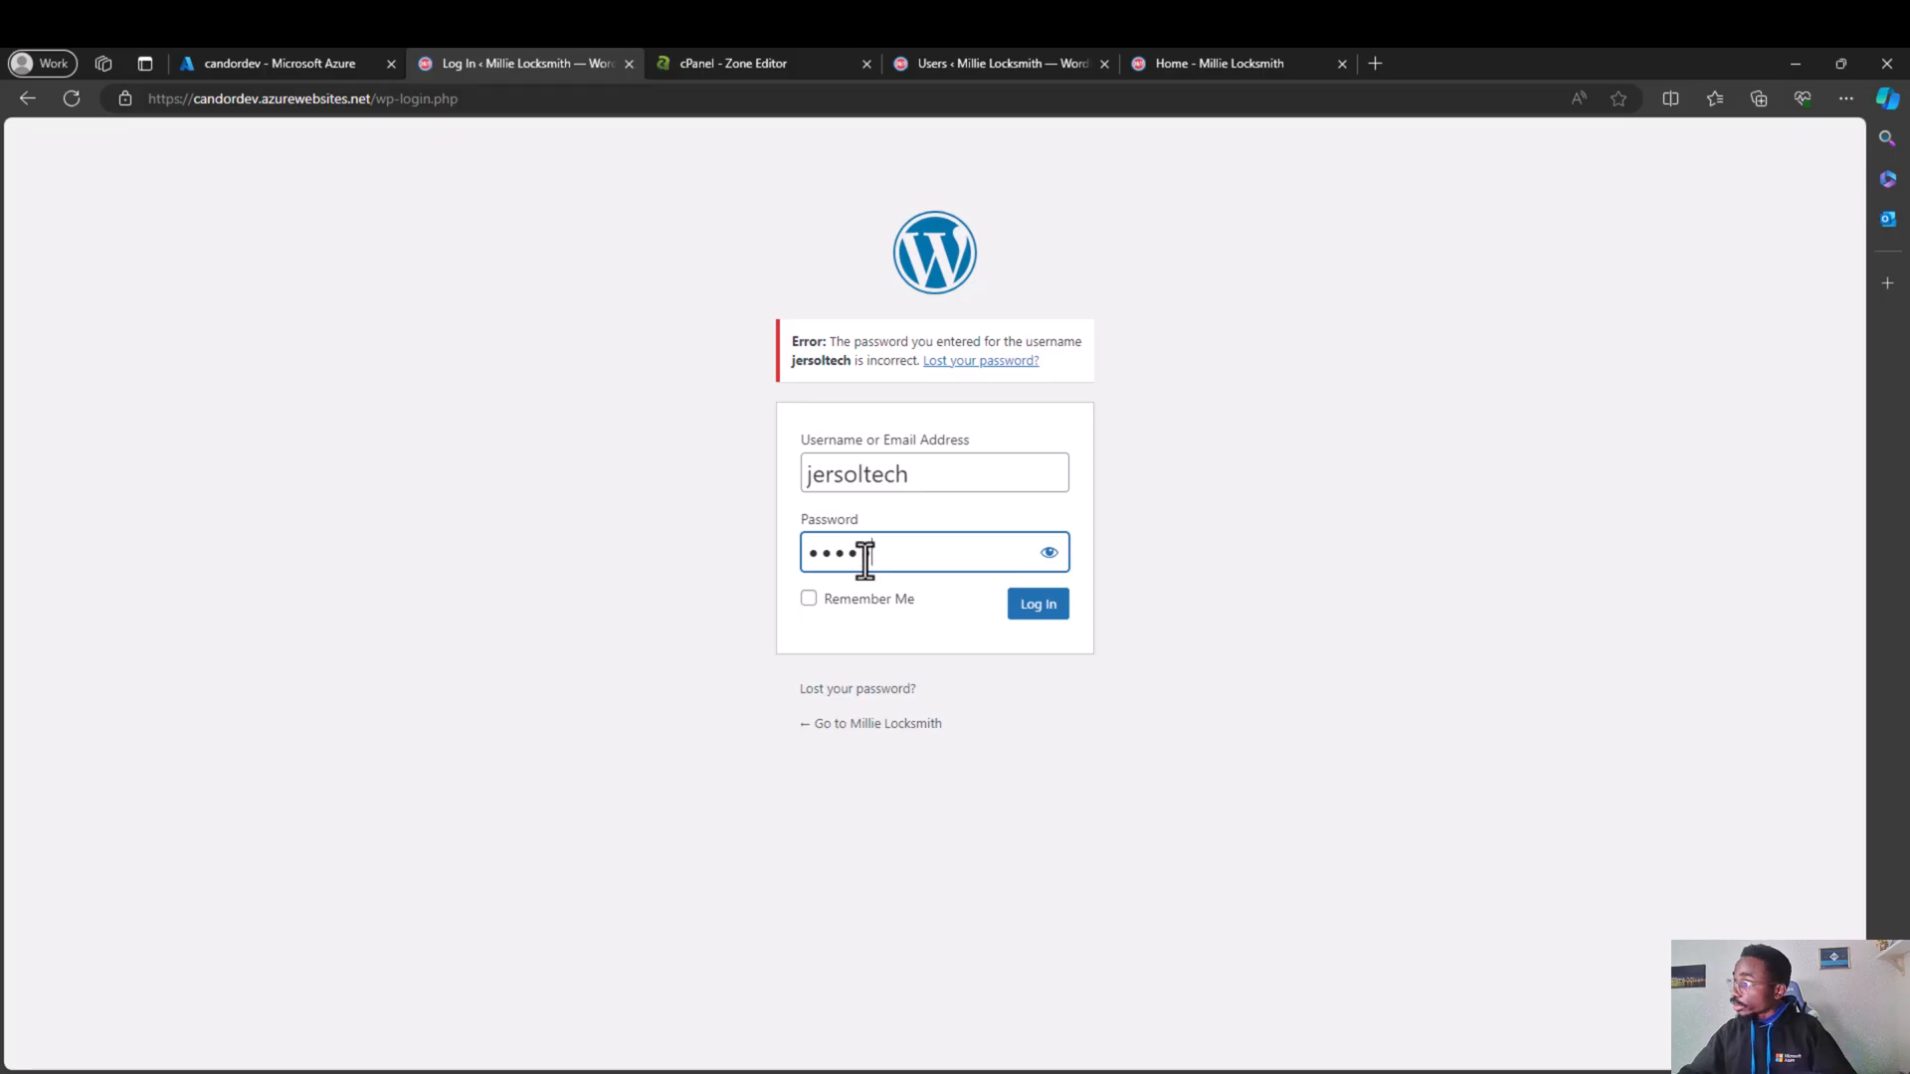
pyautogui.write('••••••')
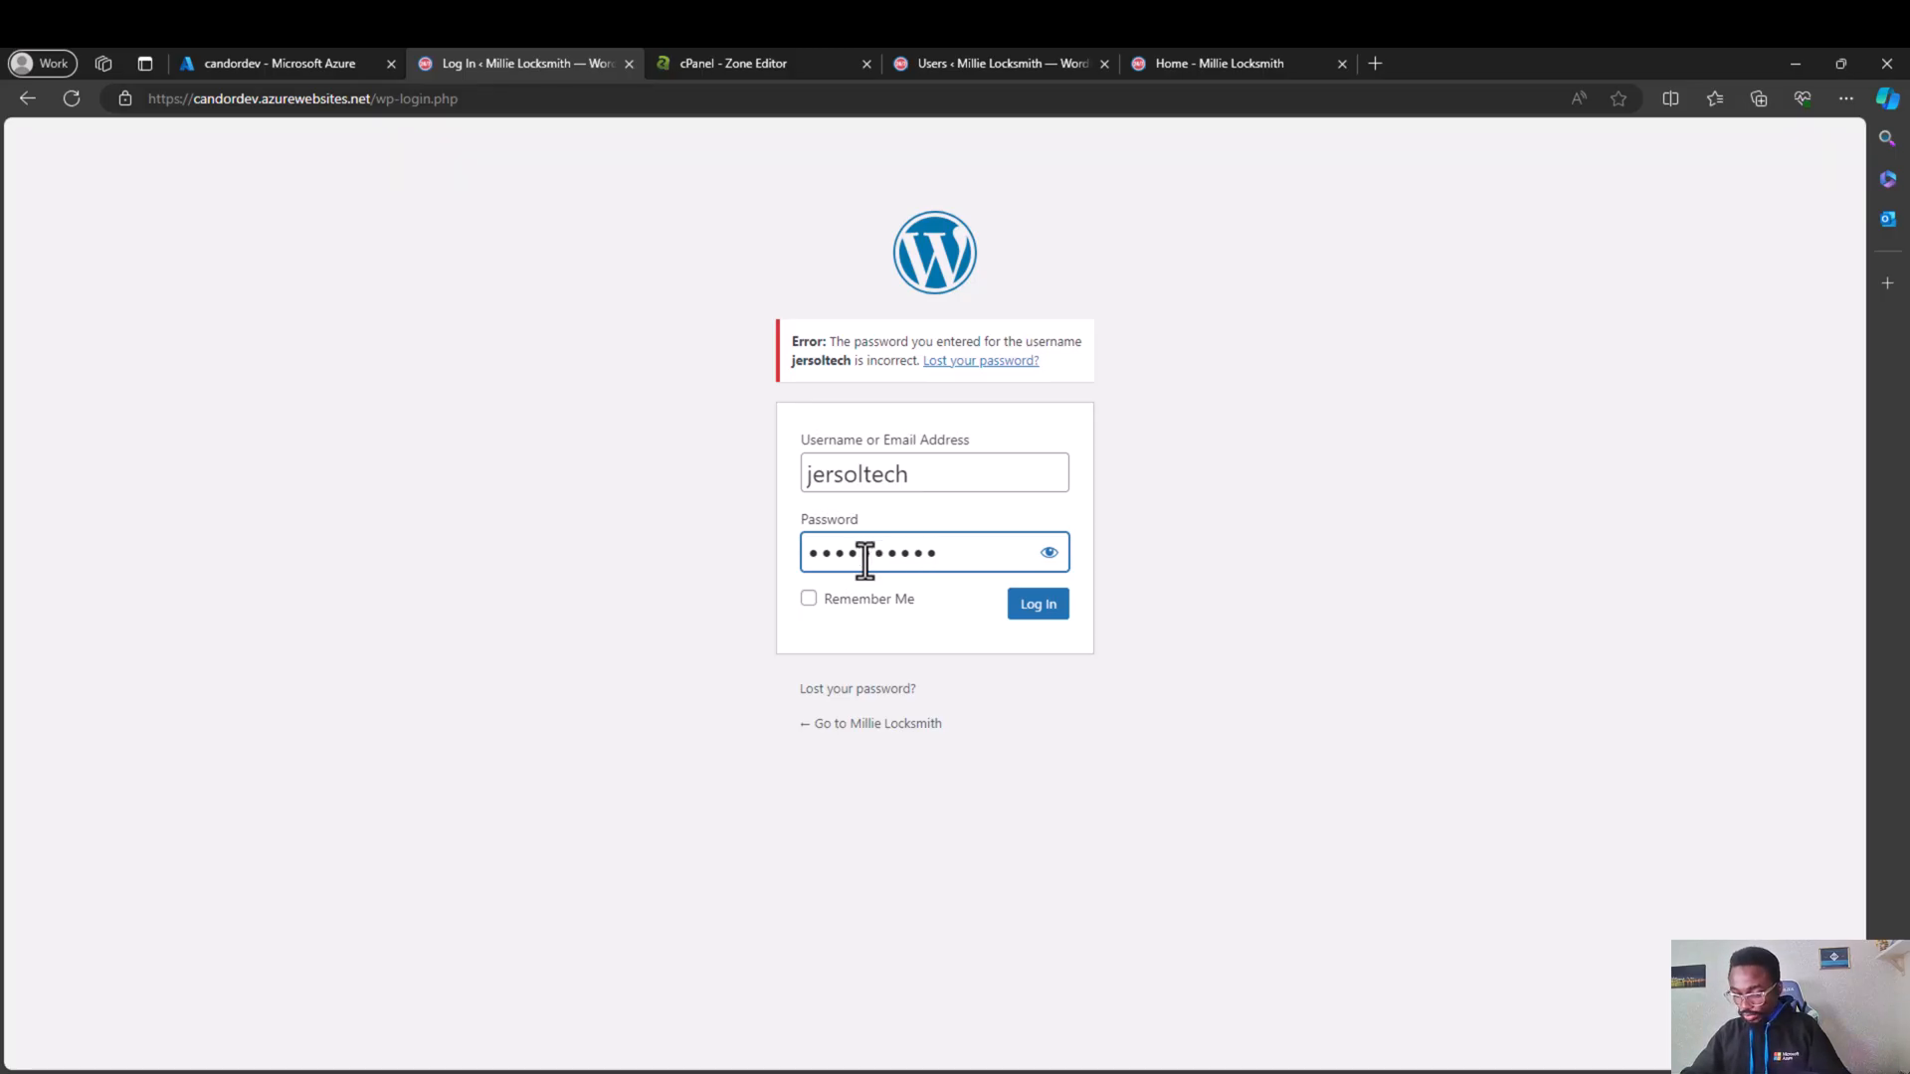
pyautogui.write('•••')
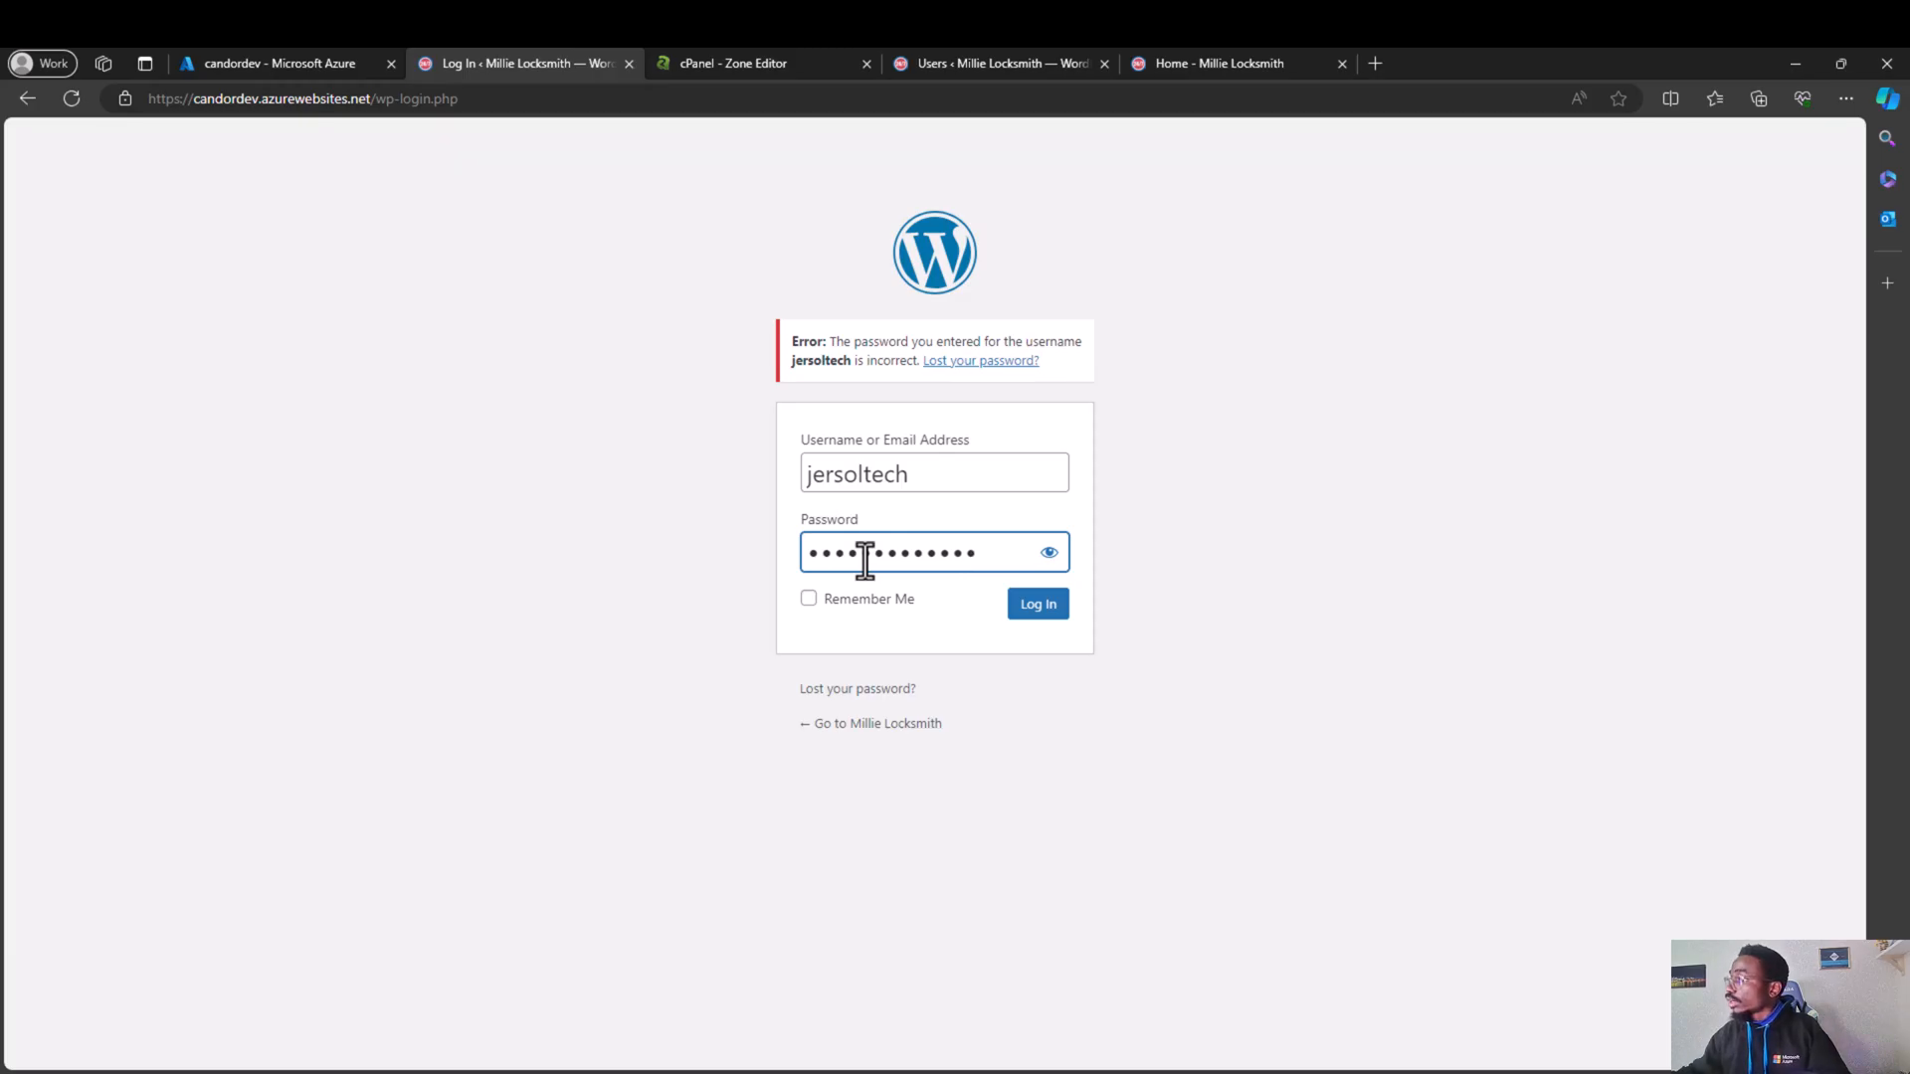
pyautogui.click(1024, 607)
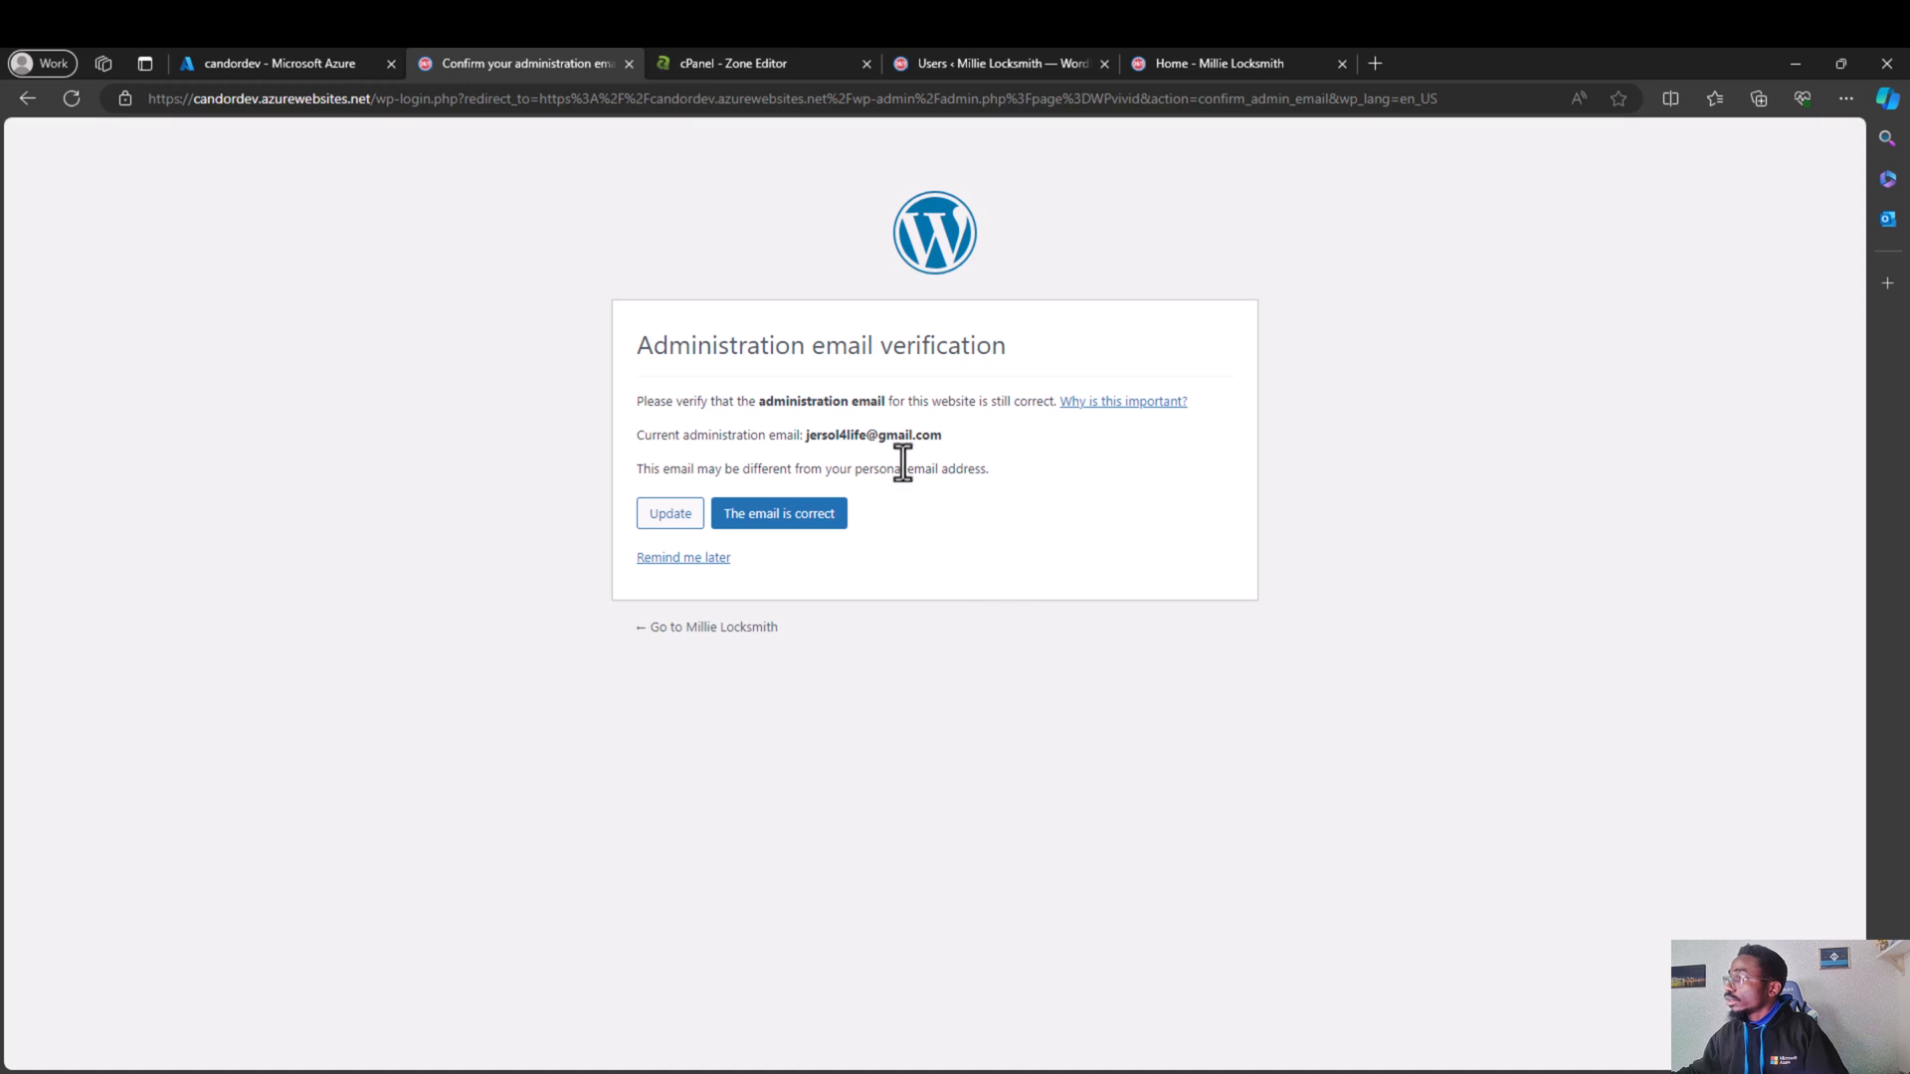
pyautogui.click(705, 569)
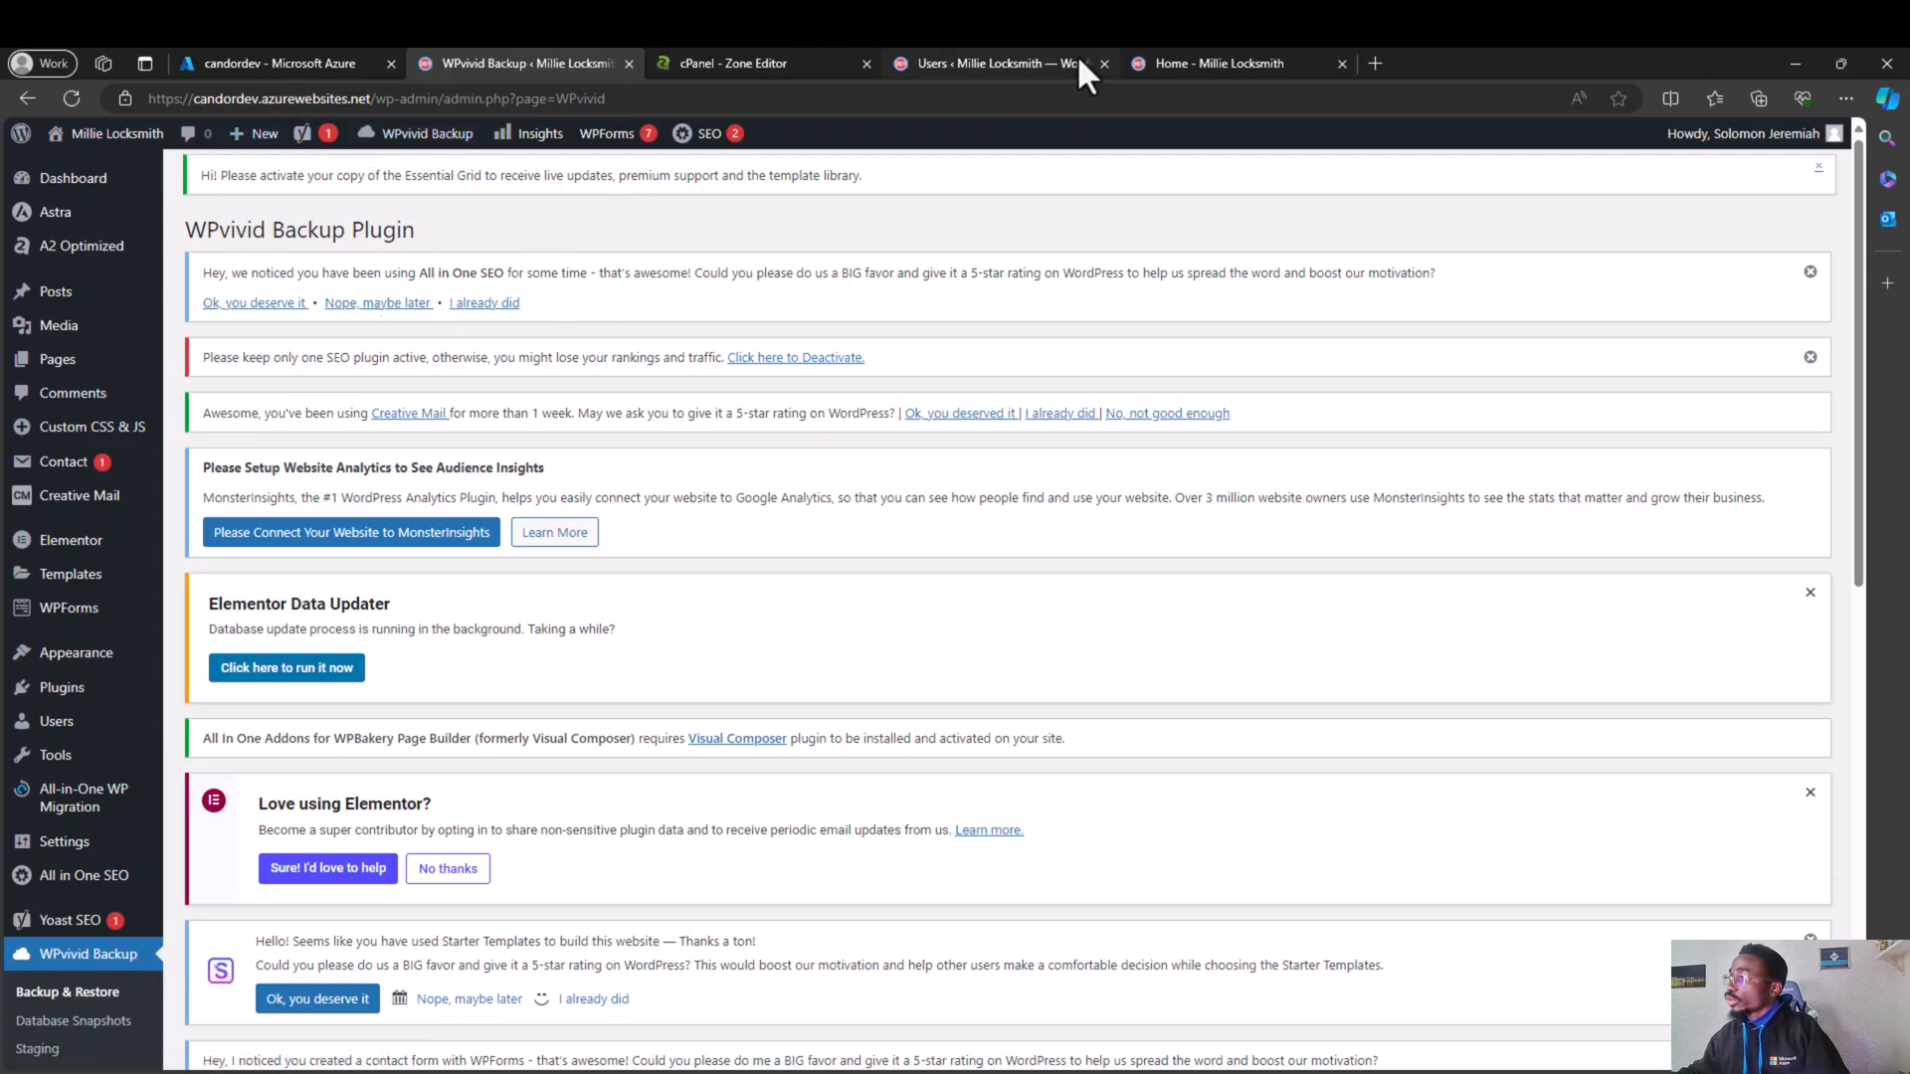
# Step: Compare the existing site's admin area with the Azure one, and open the Azure site's front end in a new tab
pyautogui.click(1025, 63)
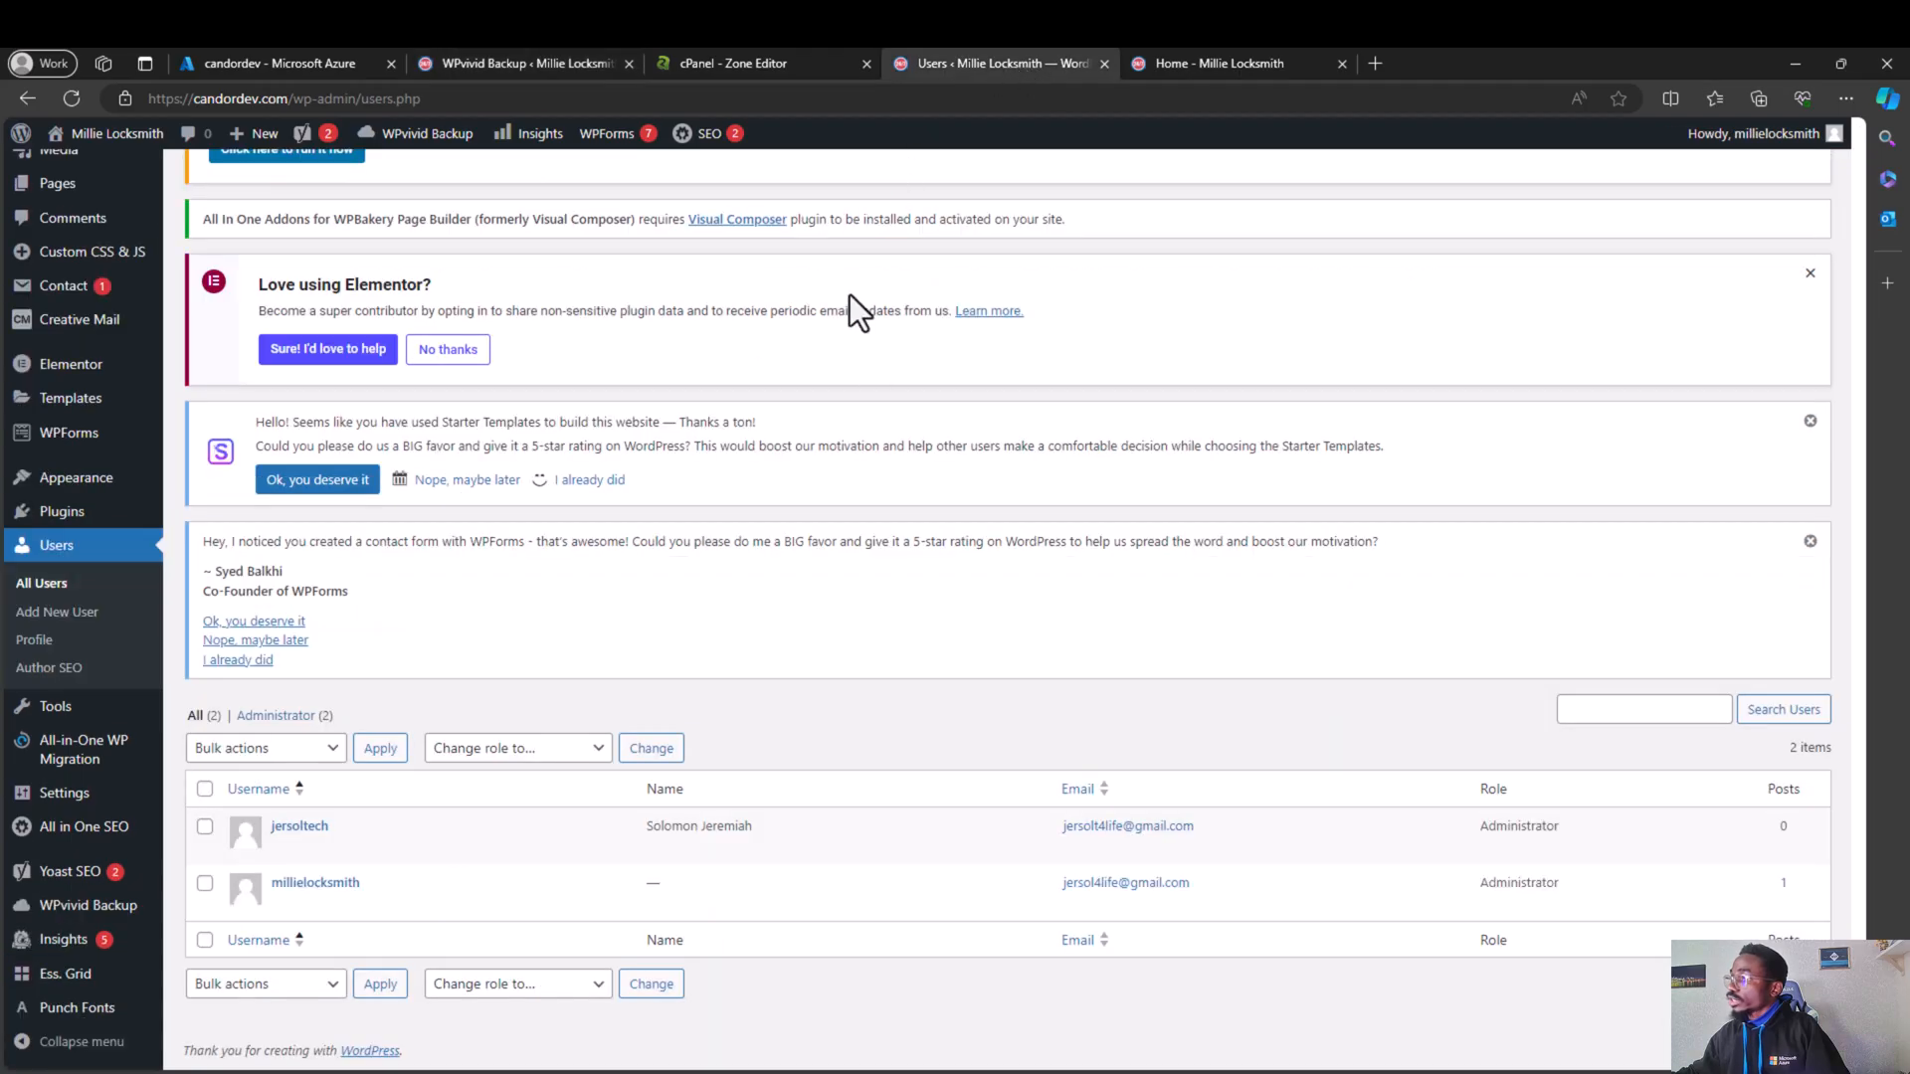
pyautogui.scroll(5, 741, 491)
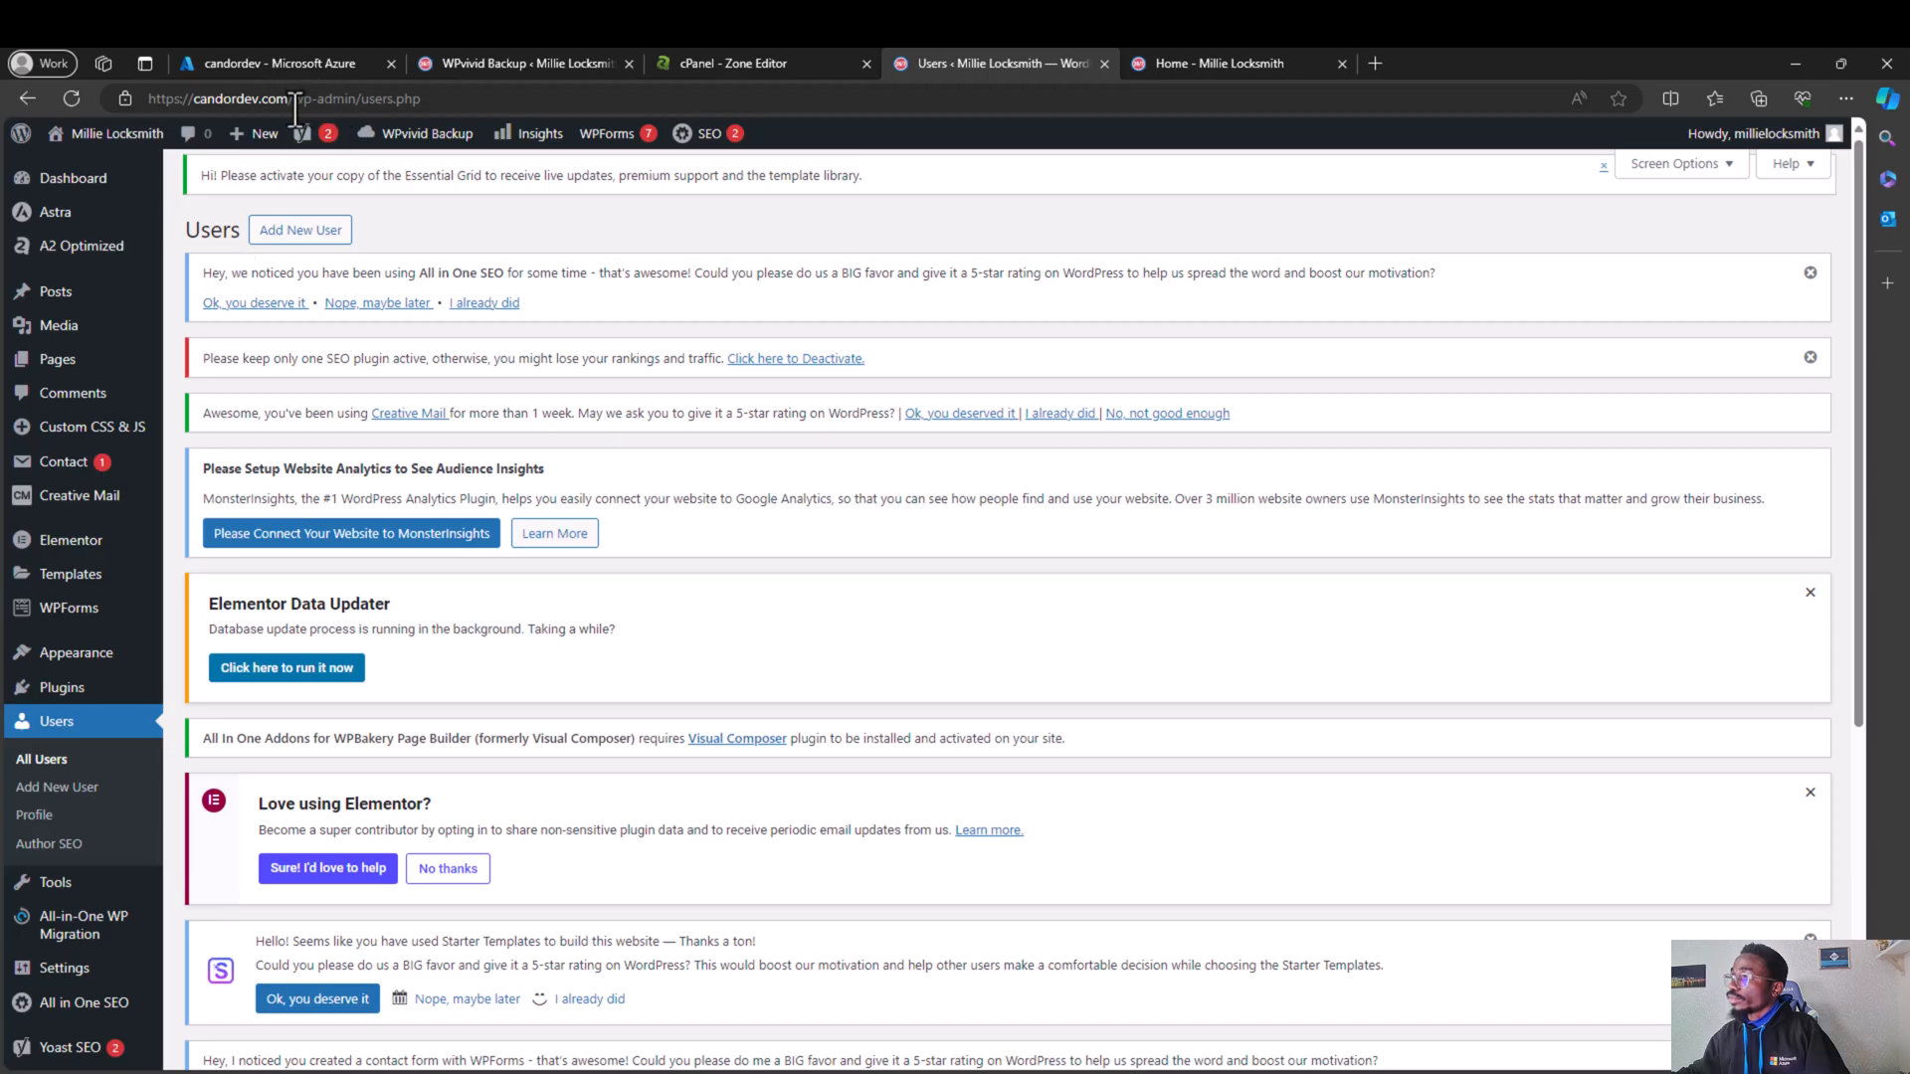
pyautogui.click(497, 62)
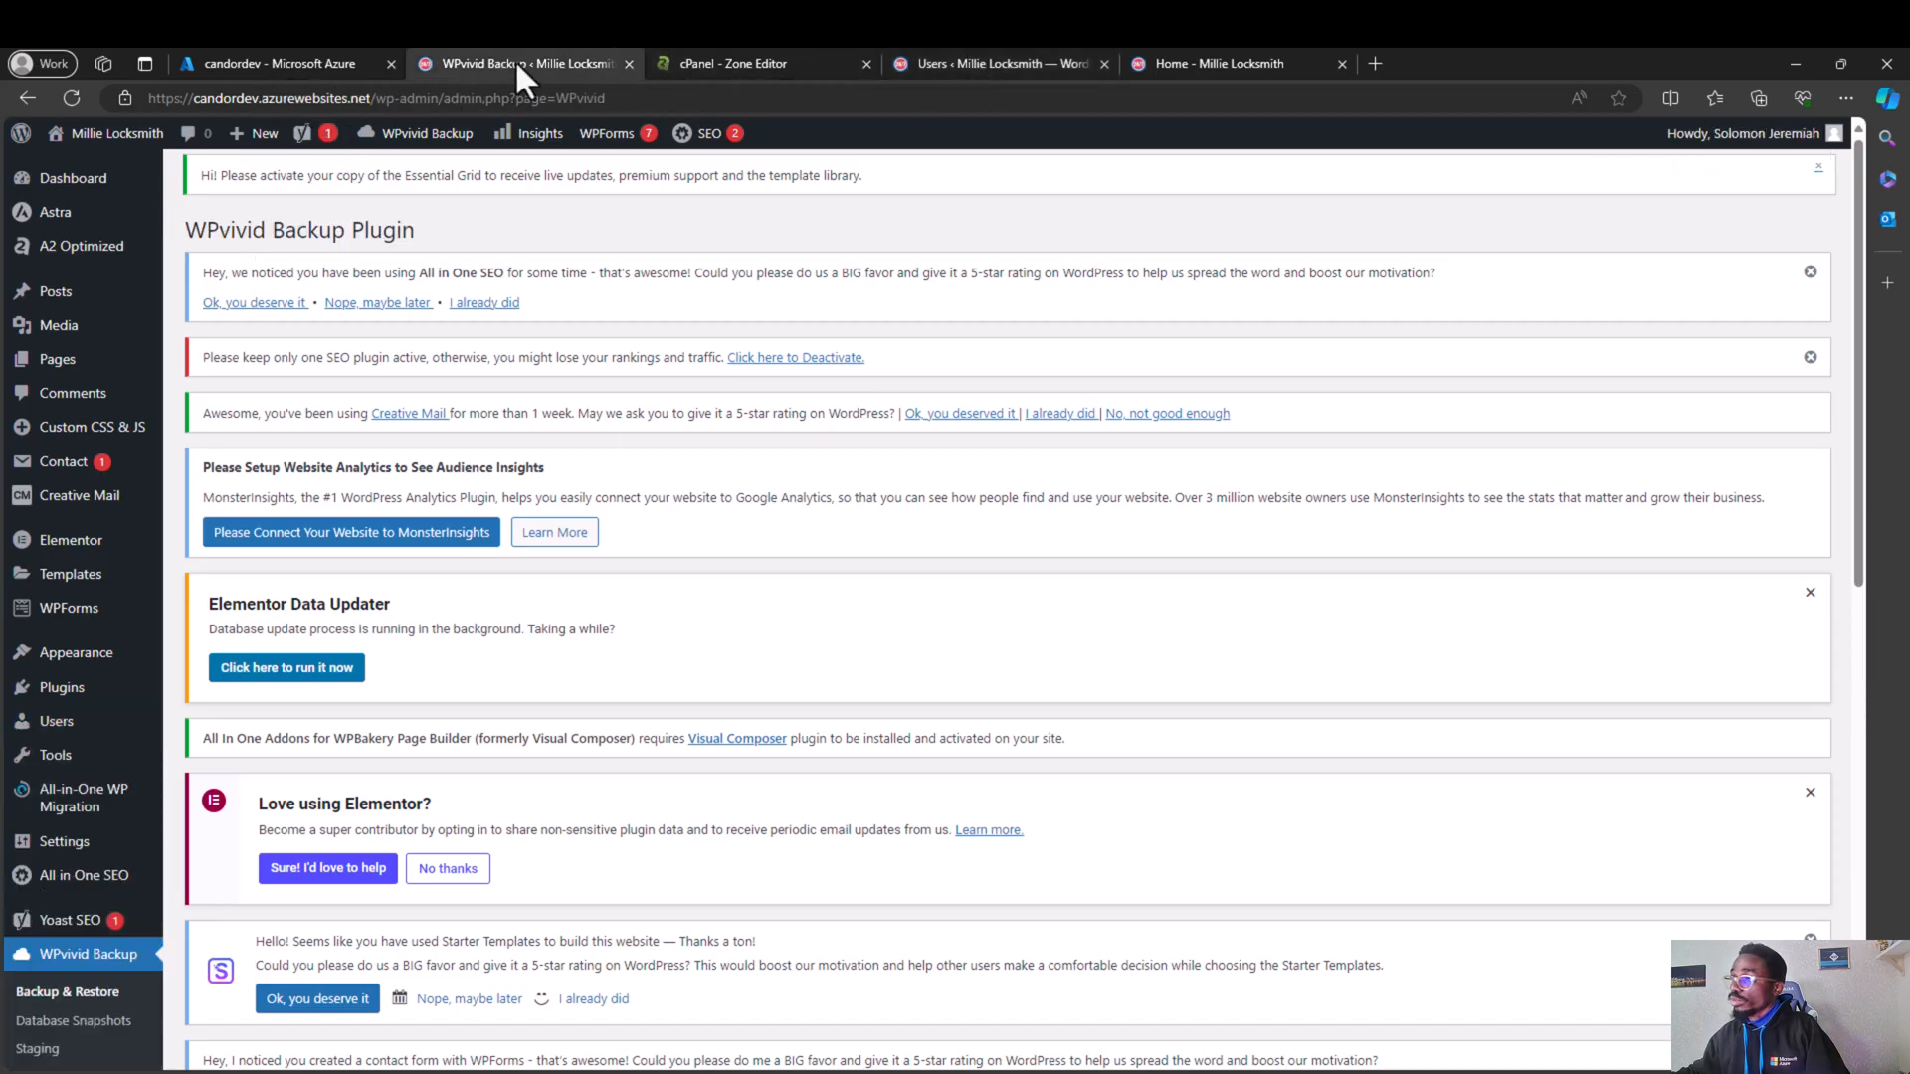
pyautogui.moveTo(80, 134)
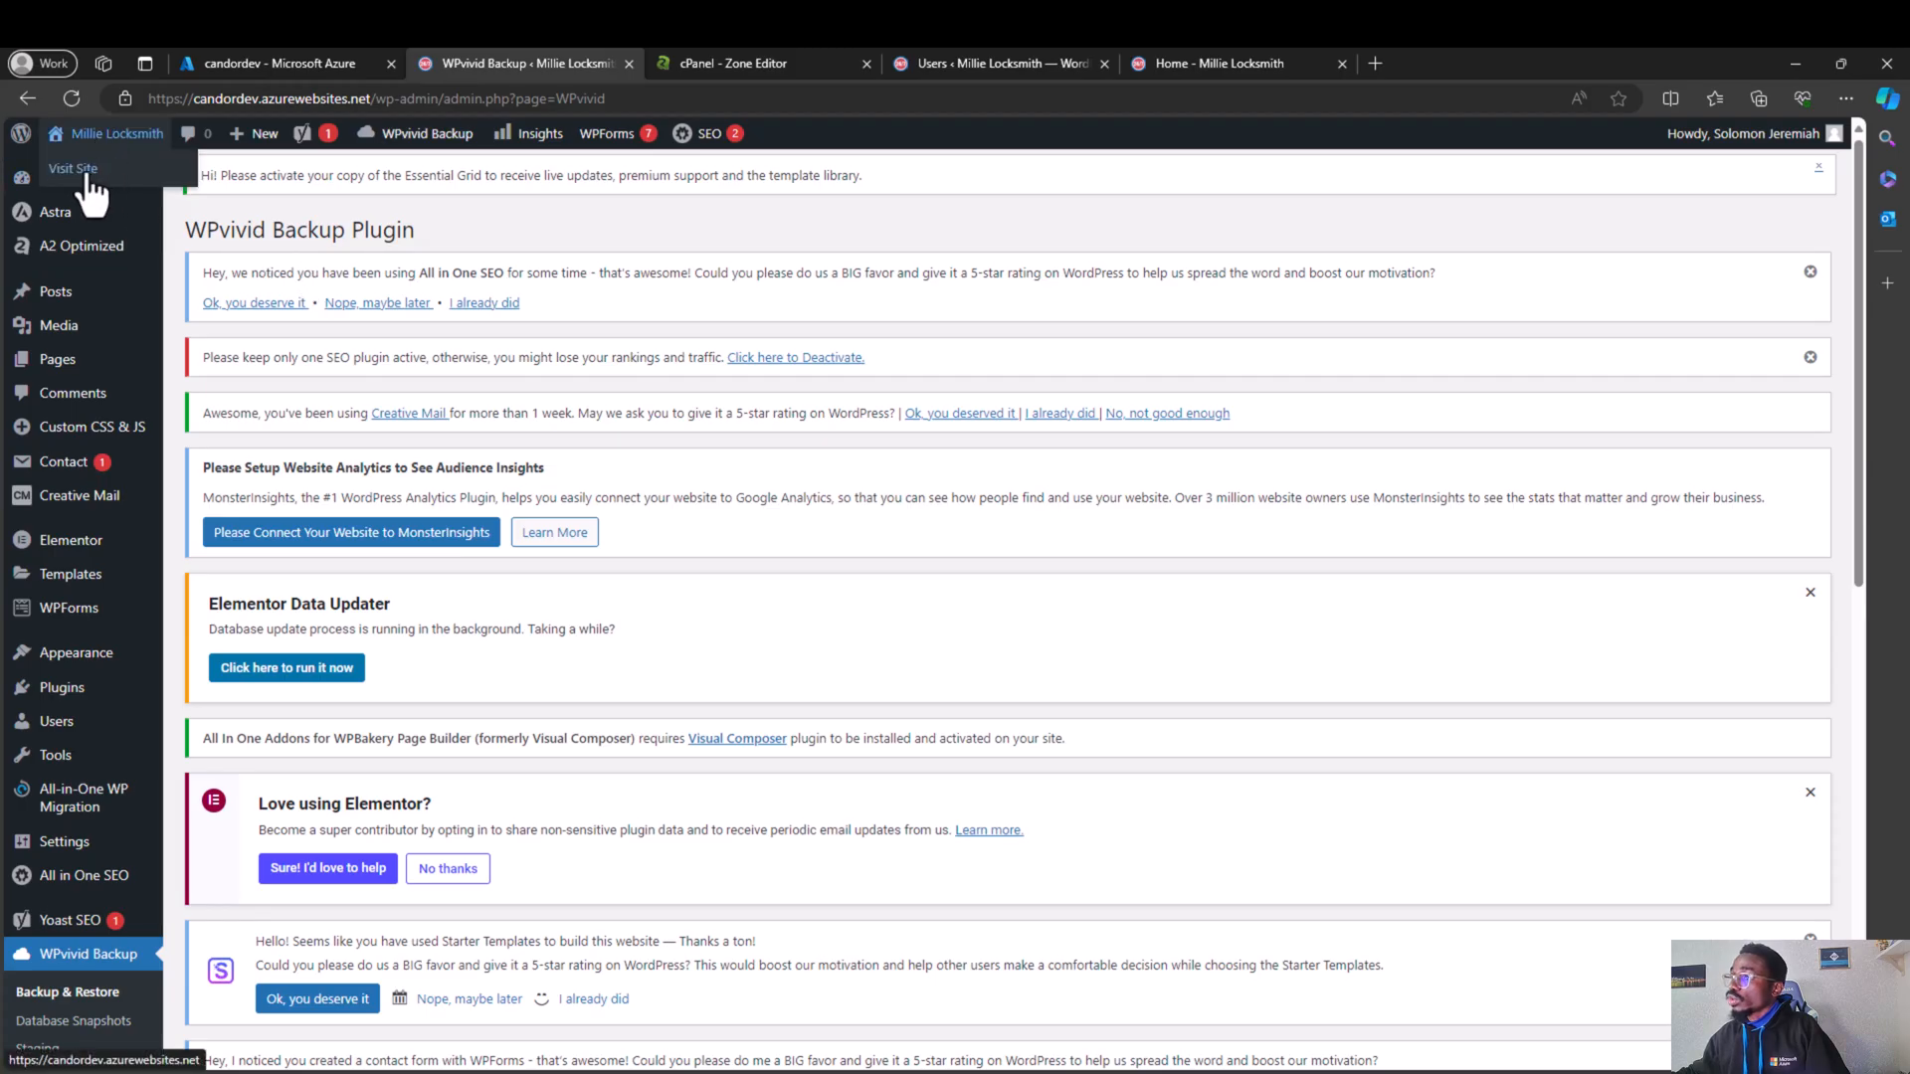
pyautogui.rightClick(85, 171)
pyautogui.click(151, 187)
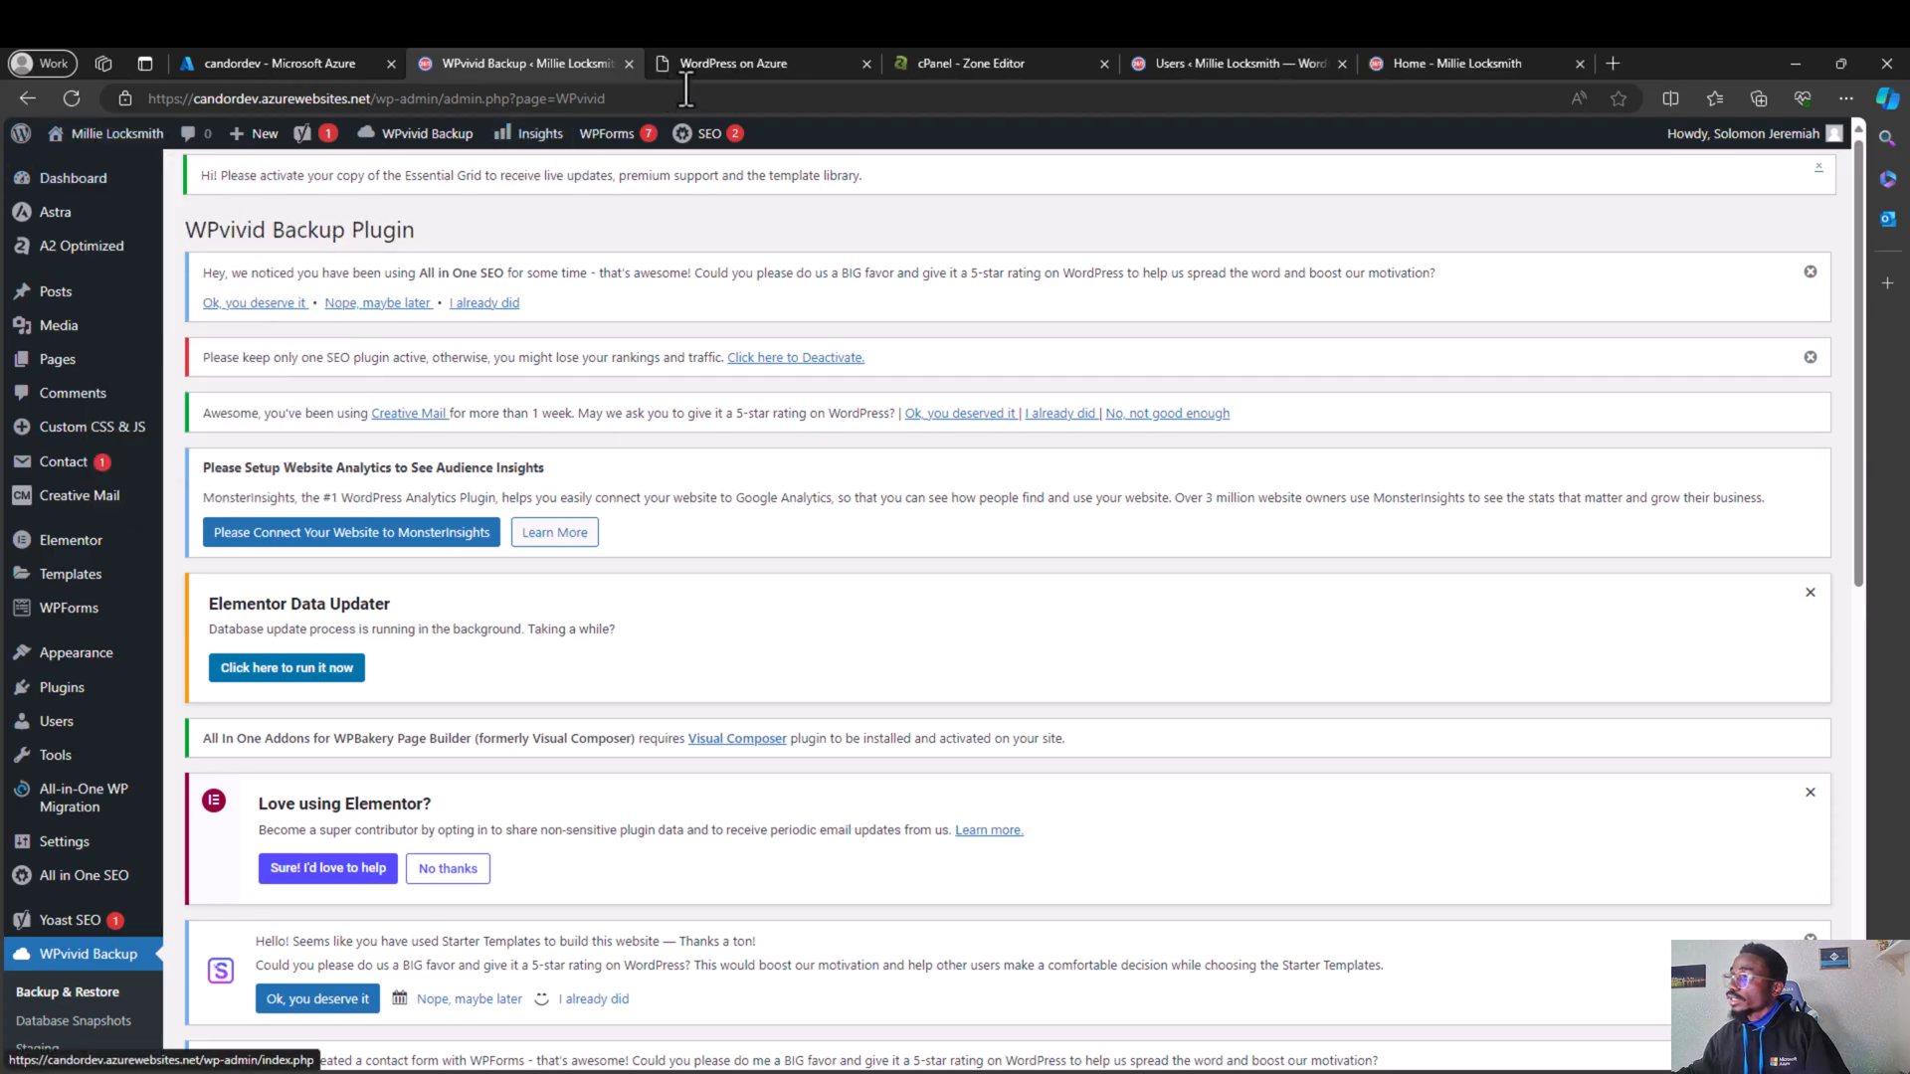
# Step: Reload the candordev.azurewebsites.net front end and examine the migrated home page
pyautogui.click(731, 61)
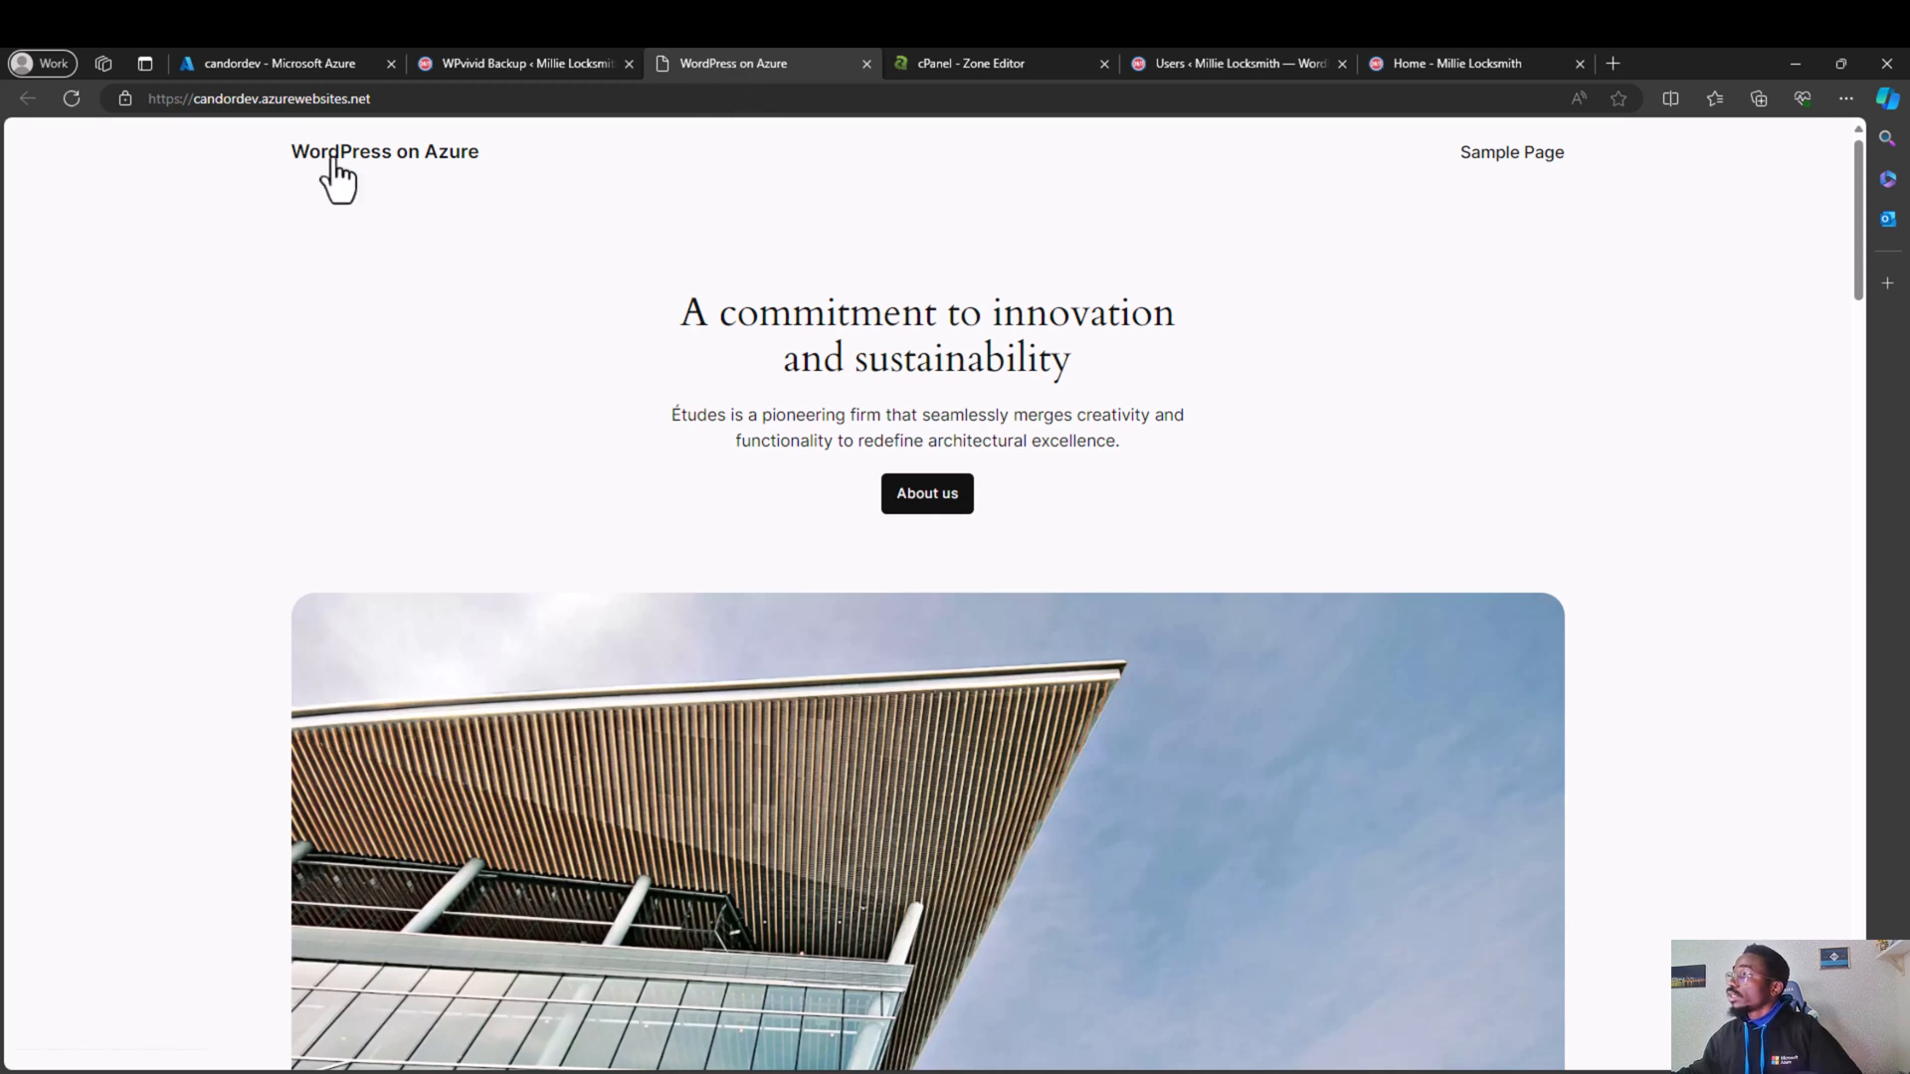
pyautogui.click(71, 99)
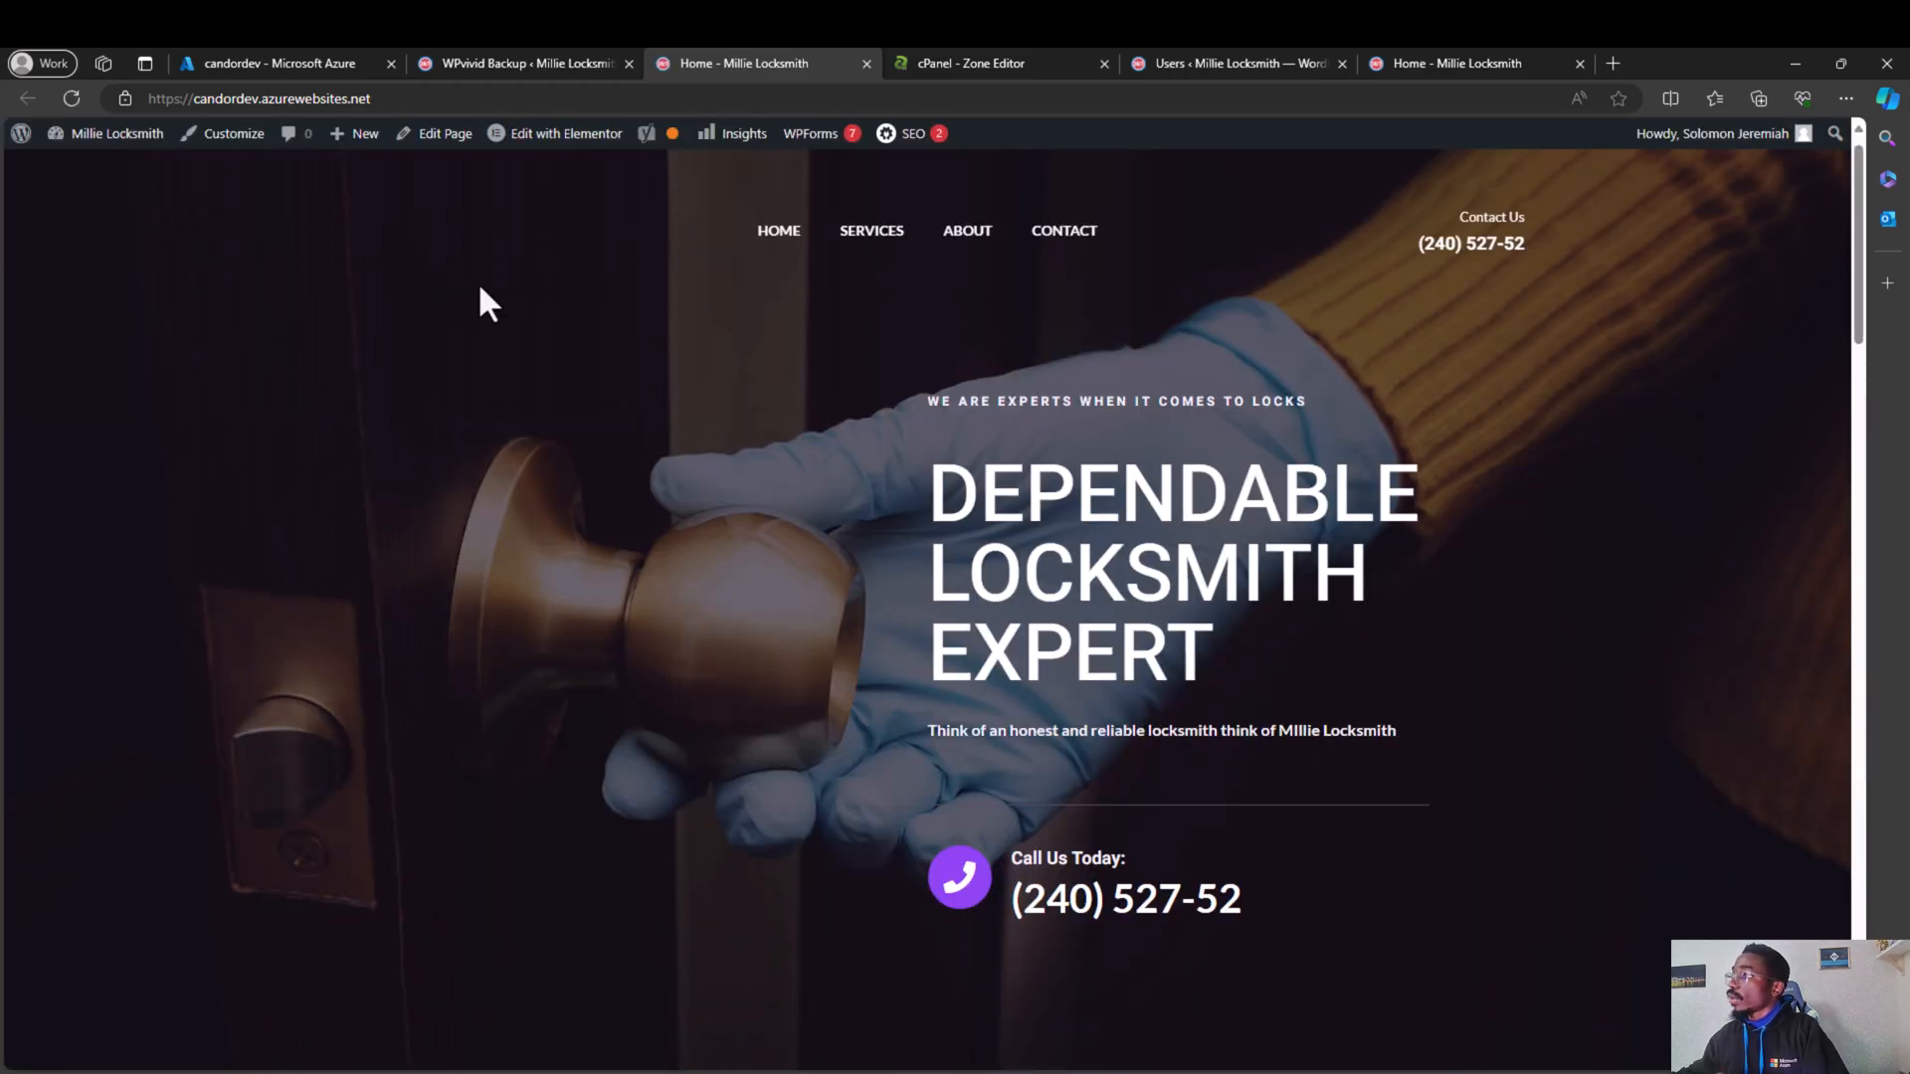
pyautogui.scroll(-3, 481, 289)
pyautogui.scroll(-2, 492, 291)
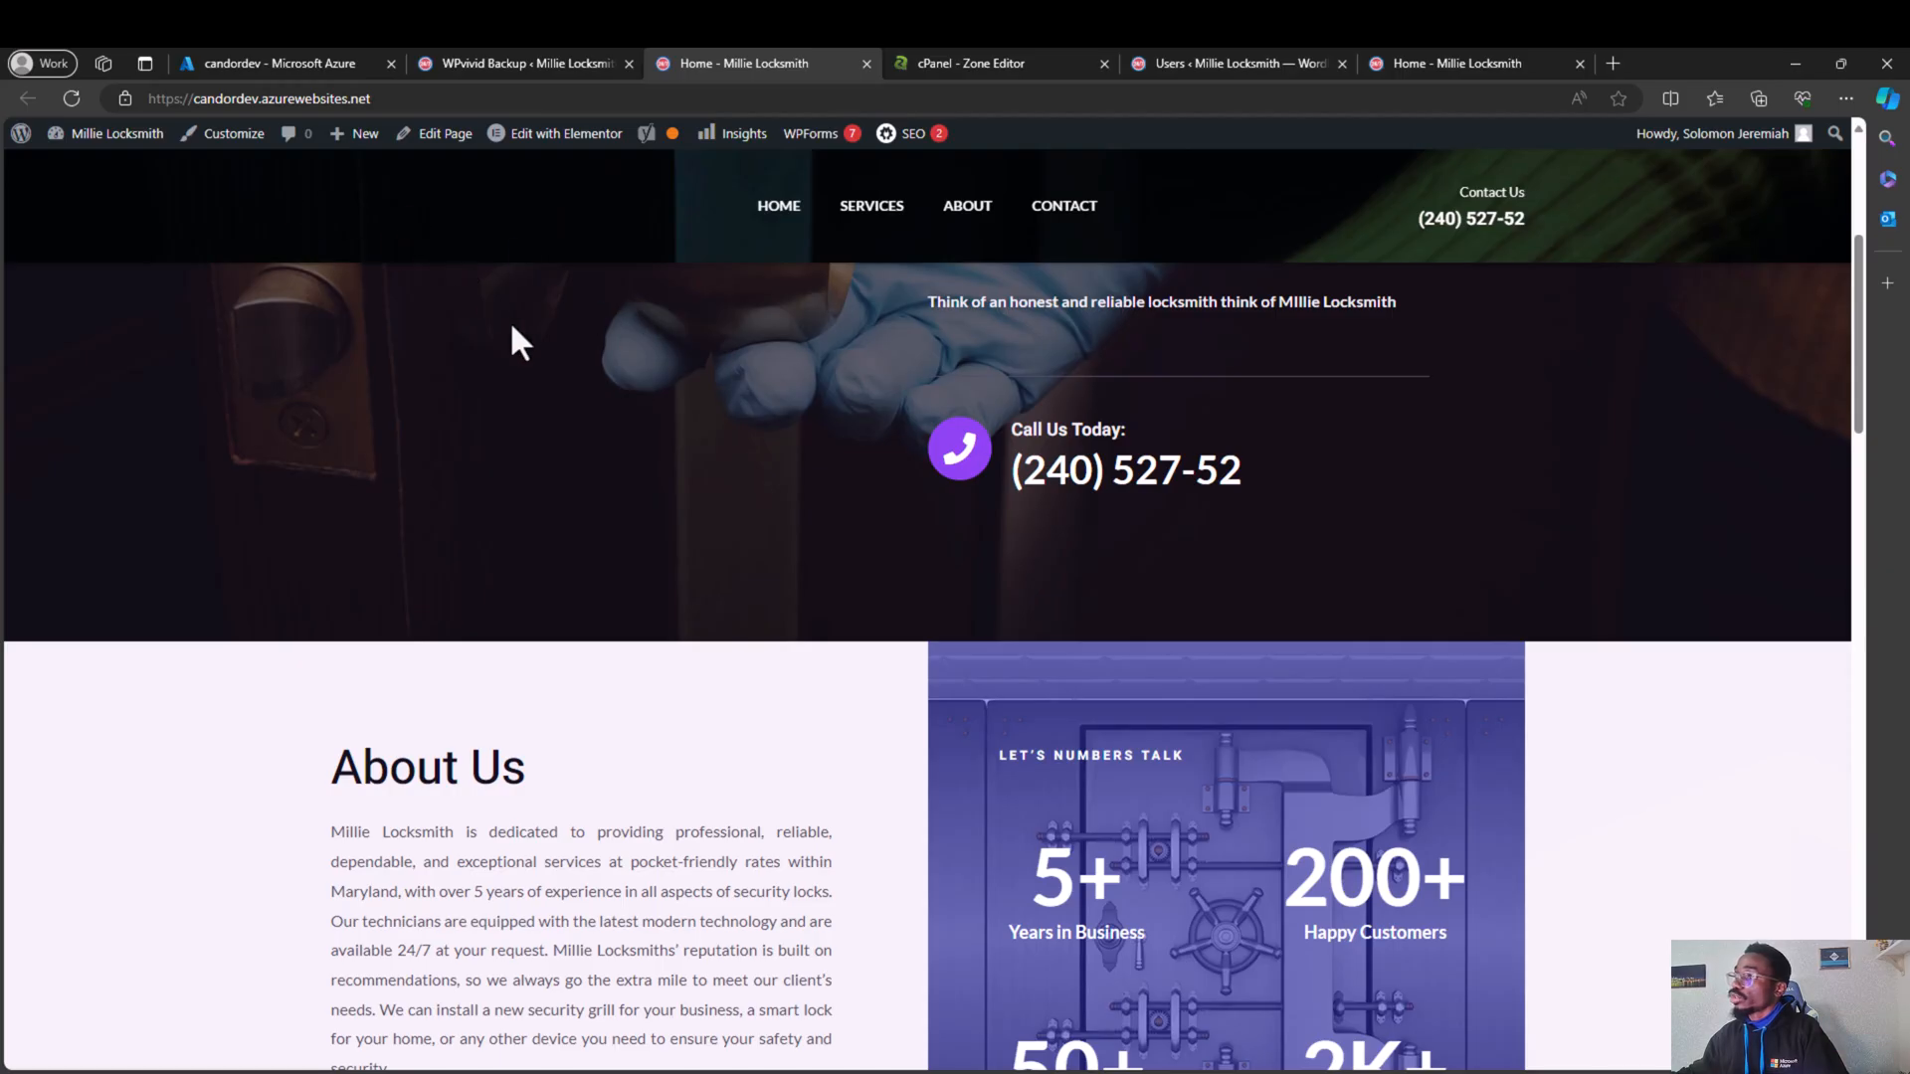
pyautogui.scroll(5, 538, 396)
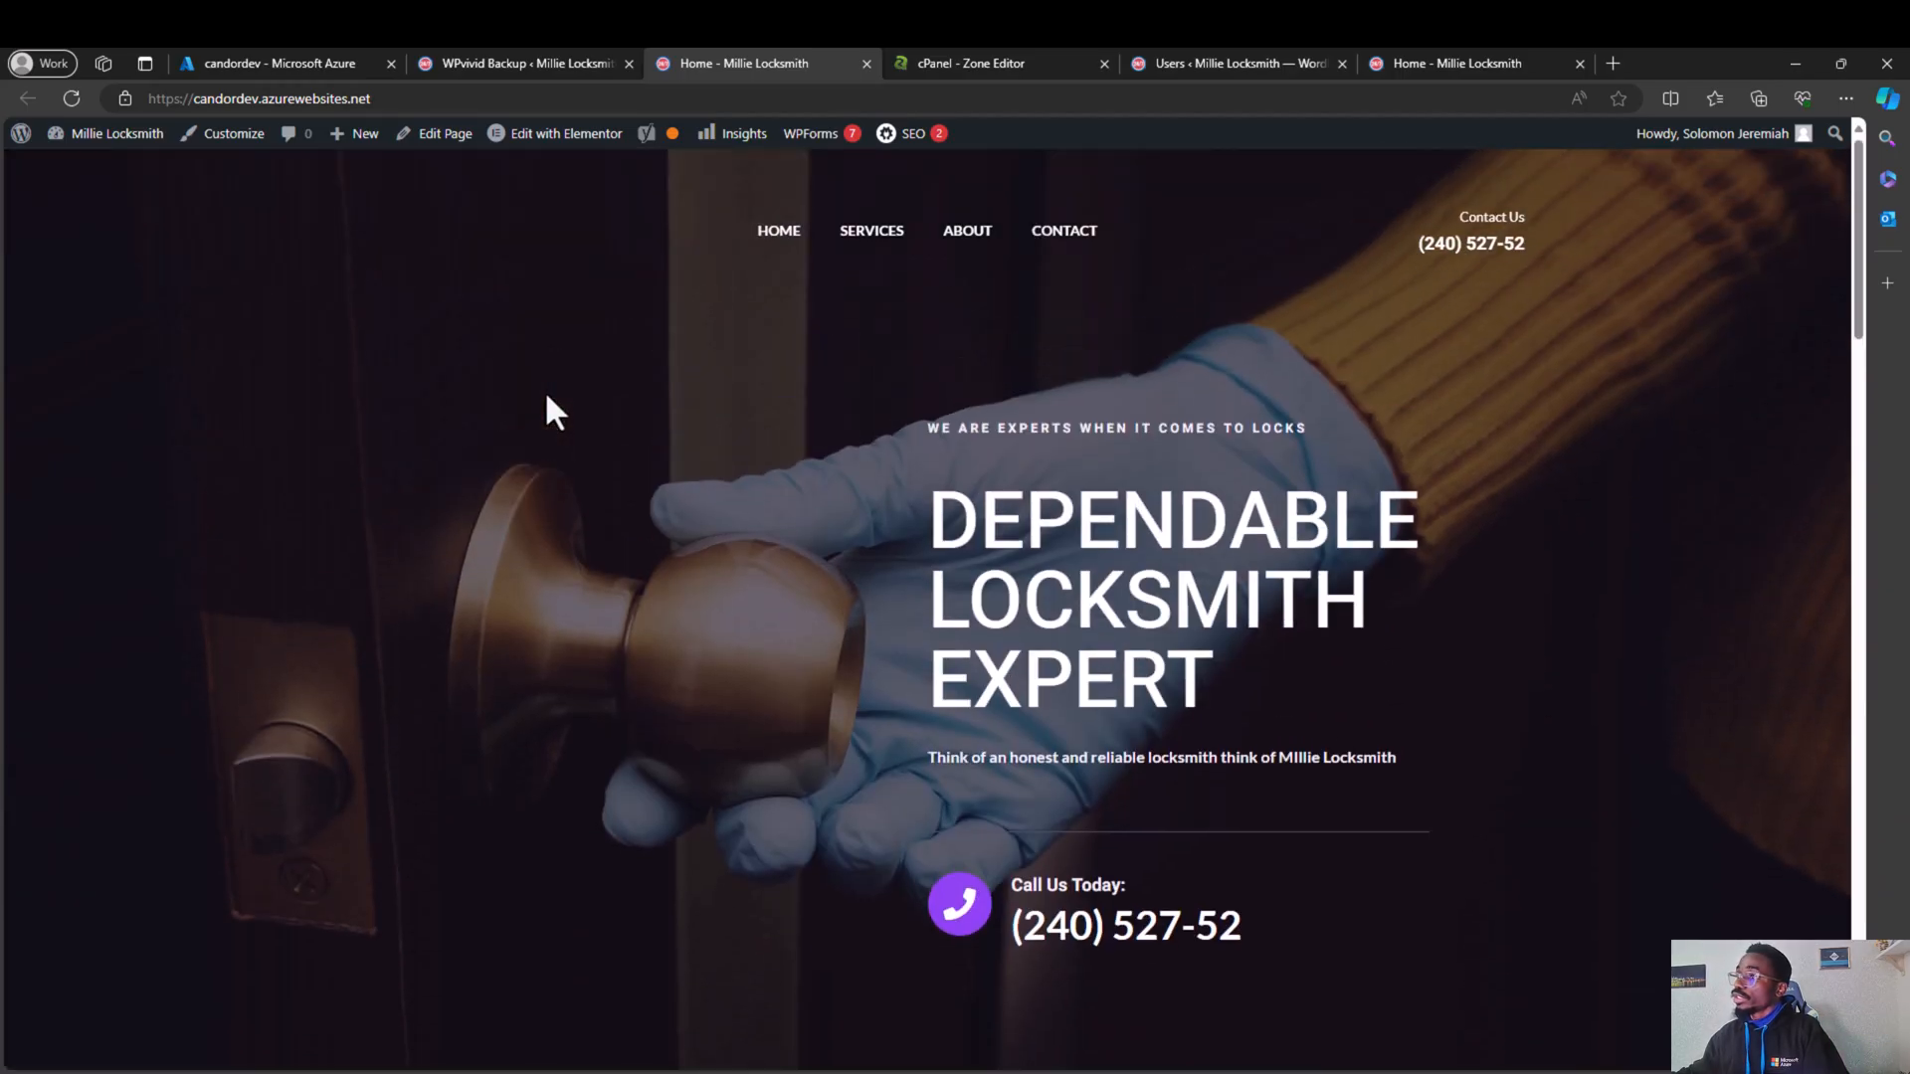
pyautogui.scroll(-1, 540, 398)
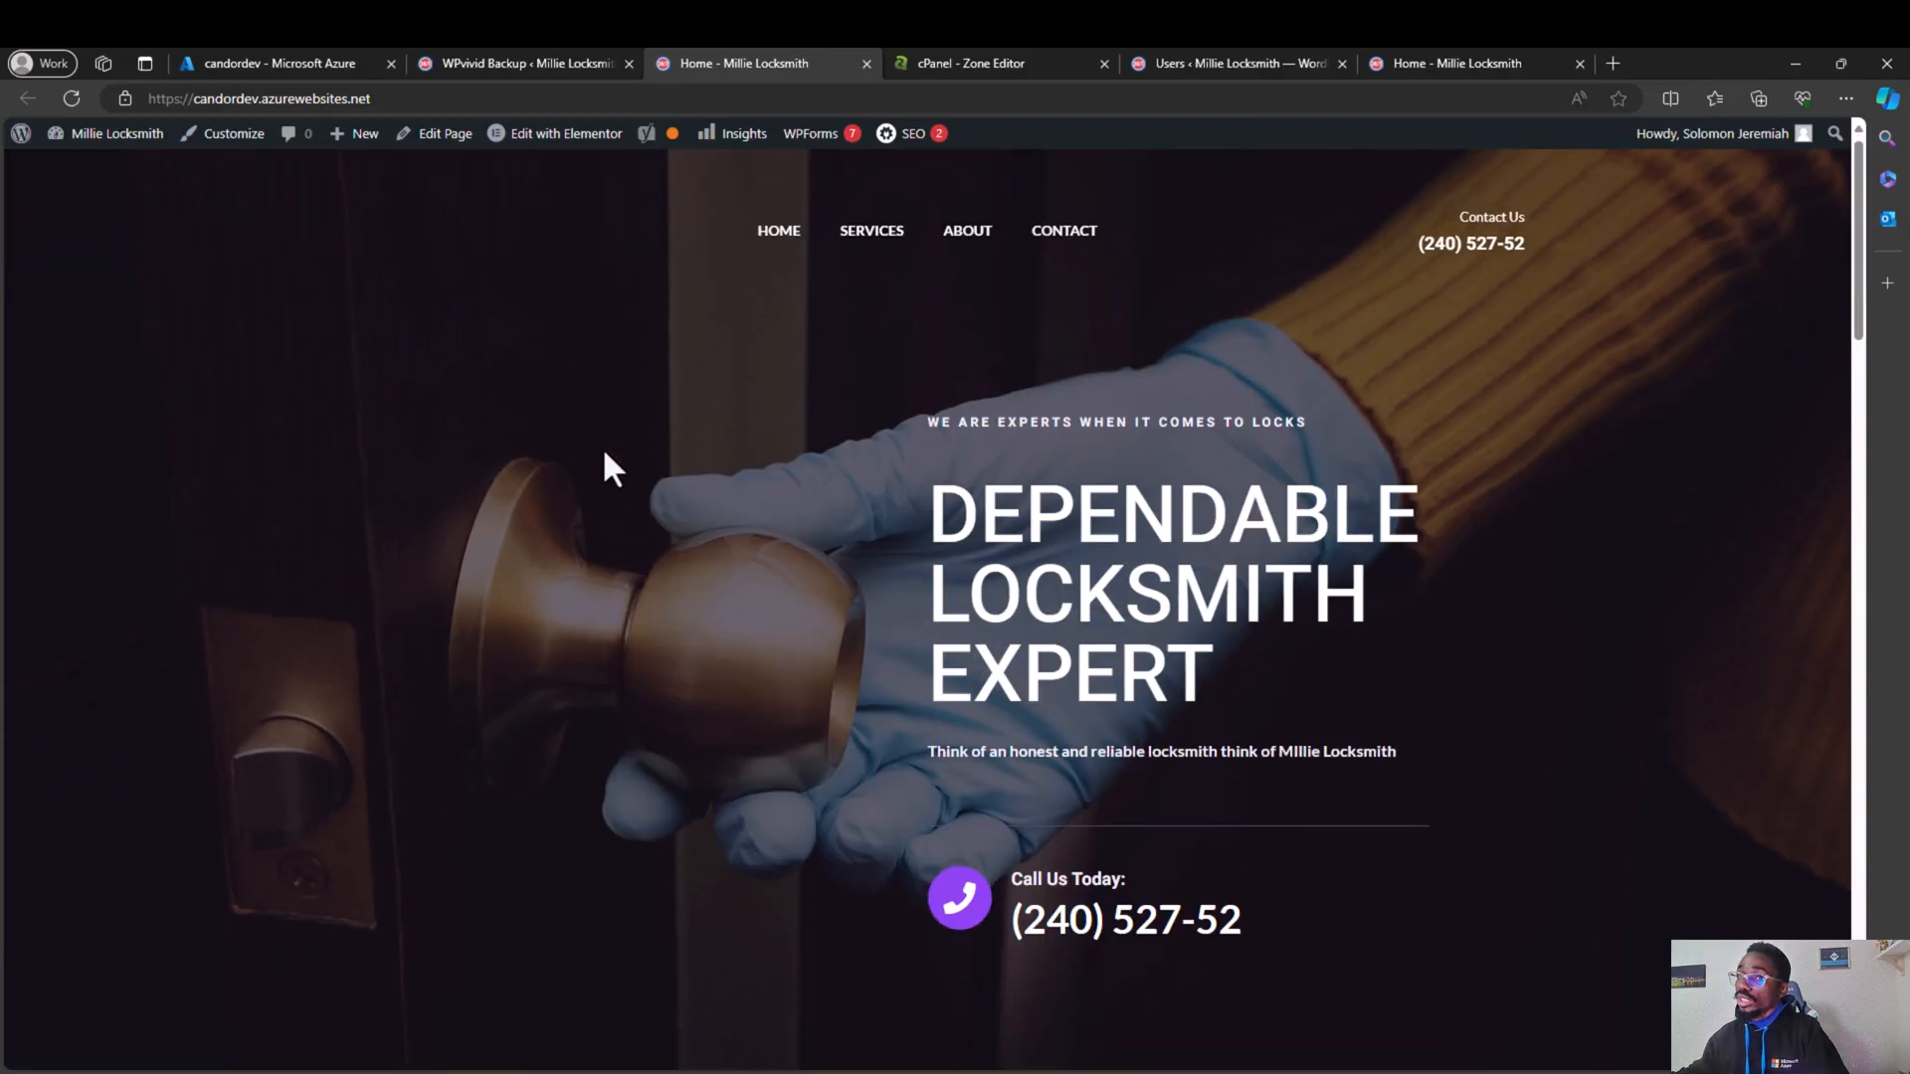
pyautogui.scroll(-1, 605, 446)
pyautogui.scroll(2, 613, 447)
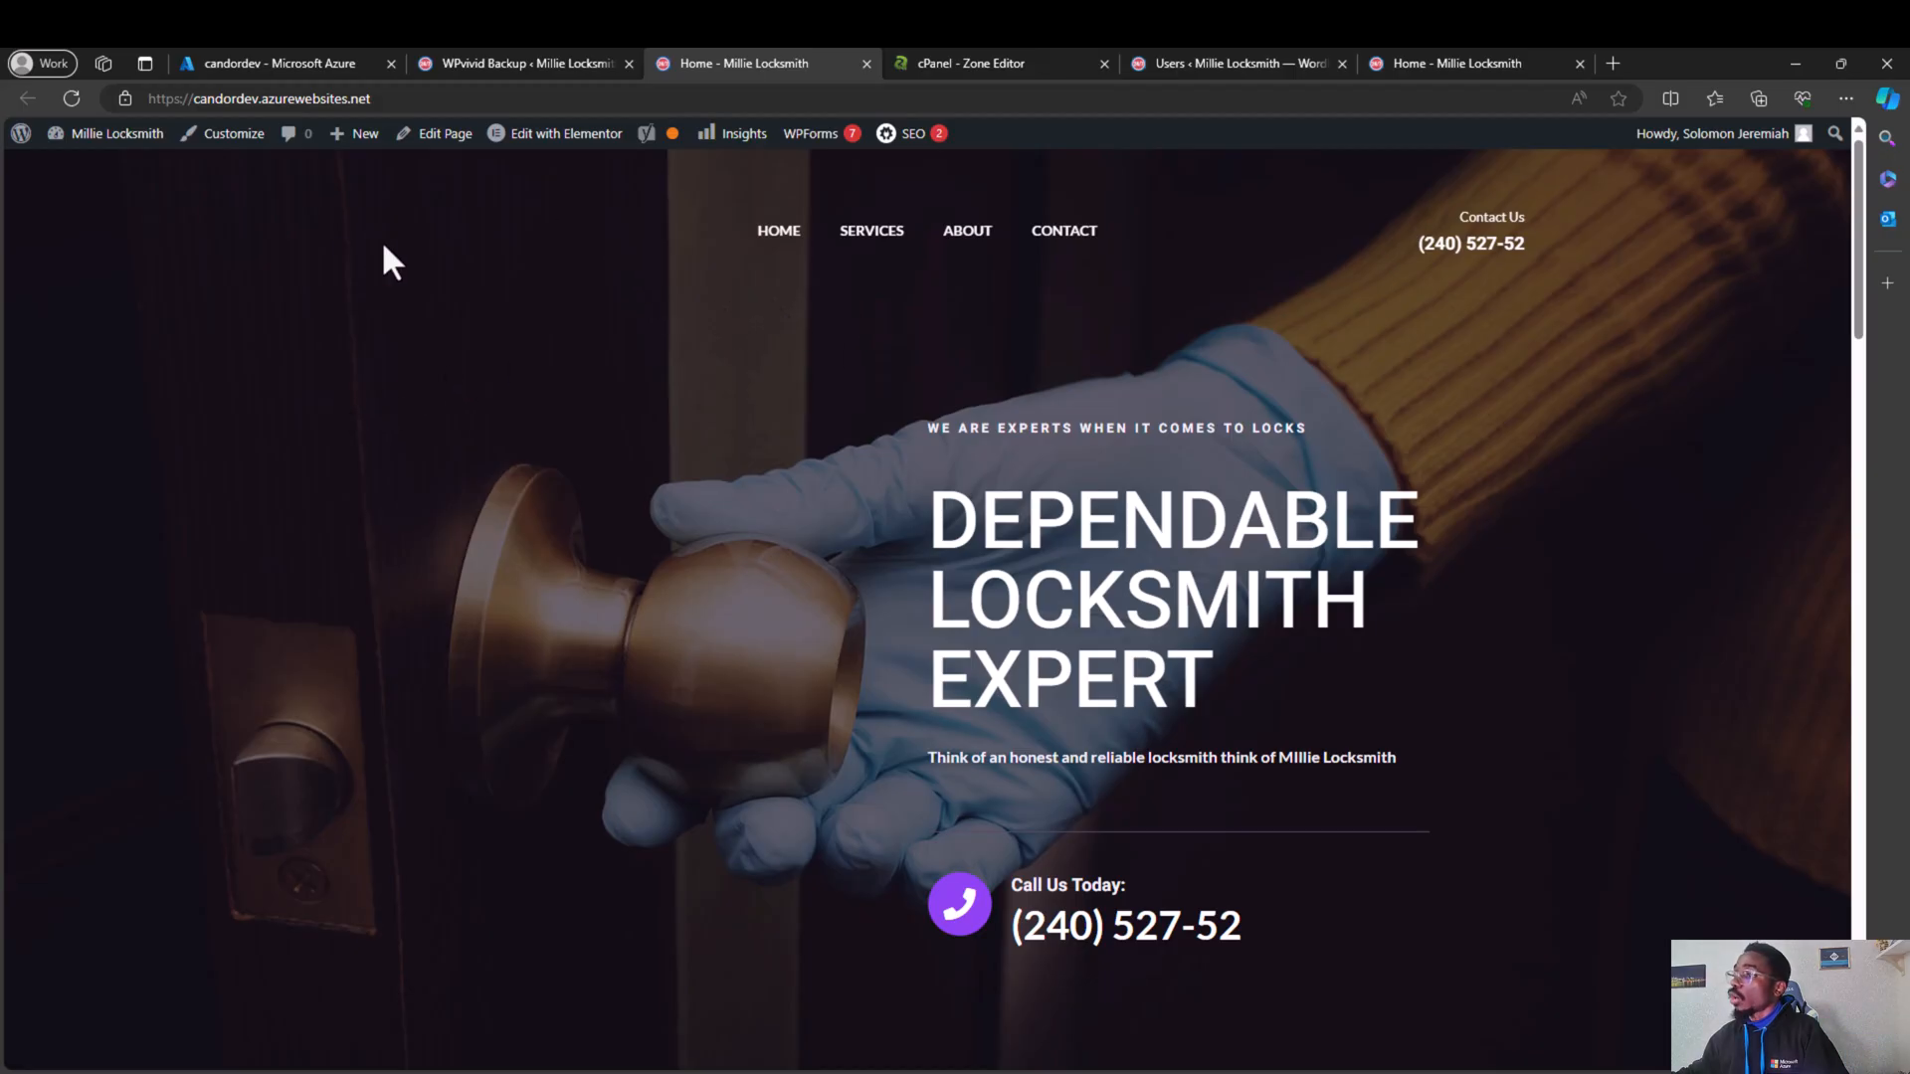
# Step: Switch to the Azure portal, examine candordev's custom domains and the resources in CandorDevWP-RG, and reopen the candordev web app
pyautogui.click(309, 61)
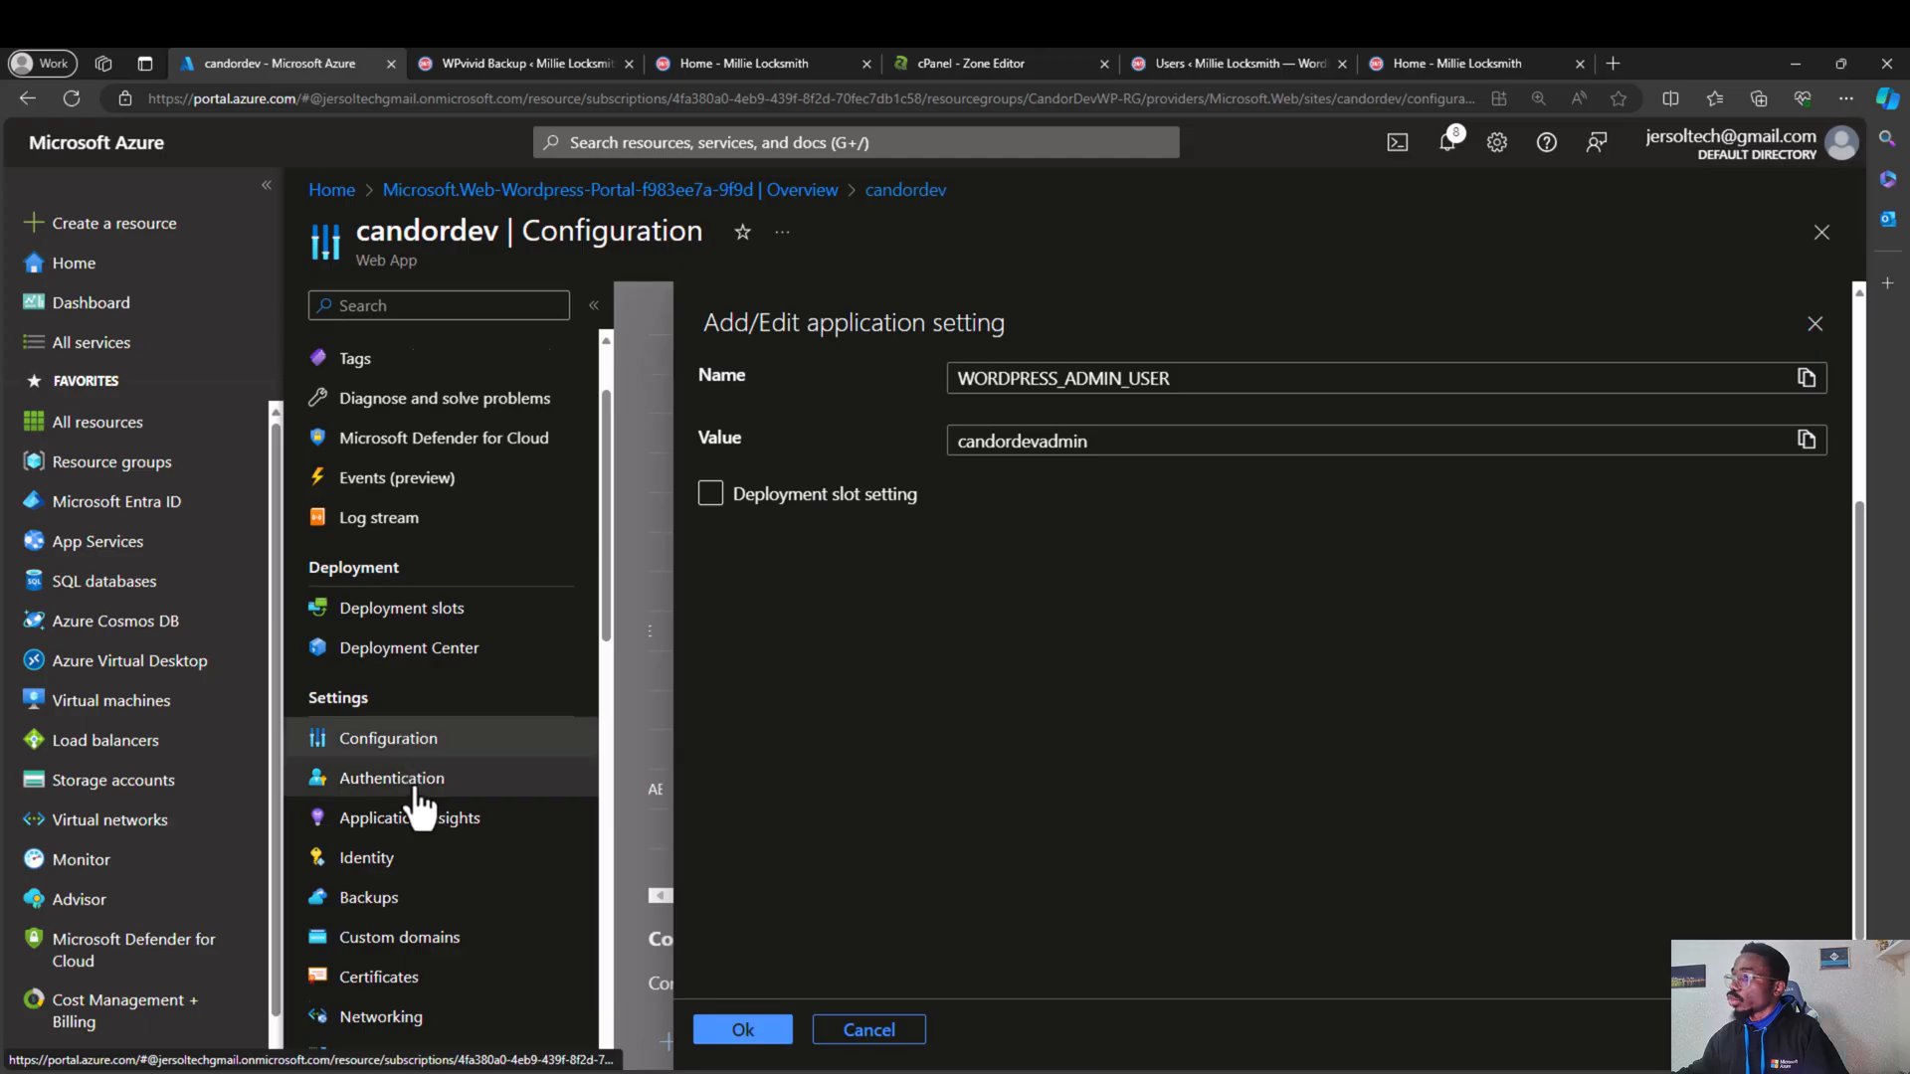
pyautogui.scroll(-2, 418, 808)
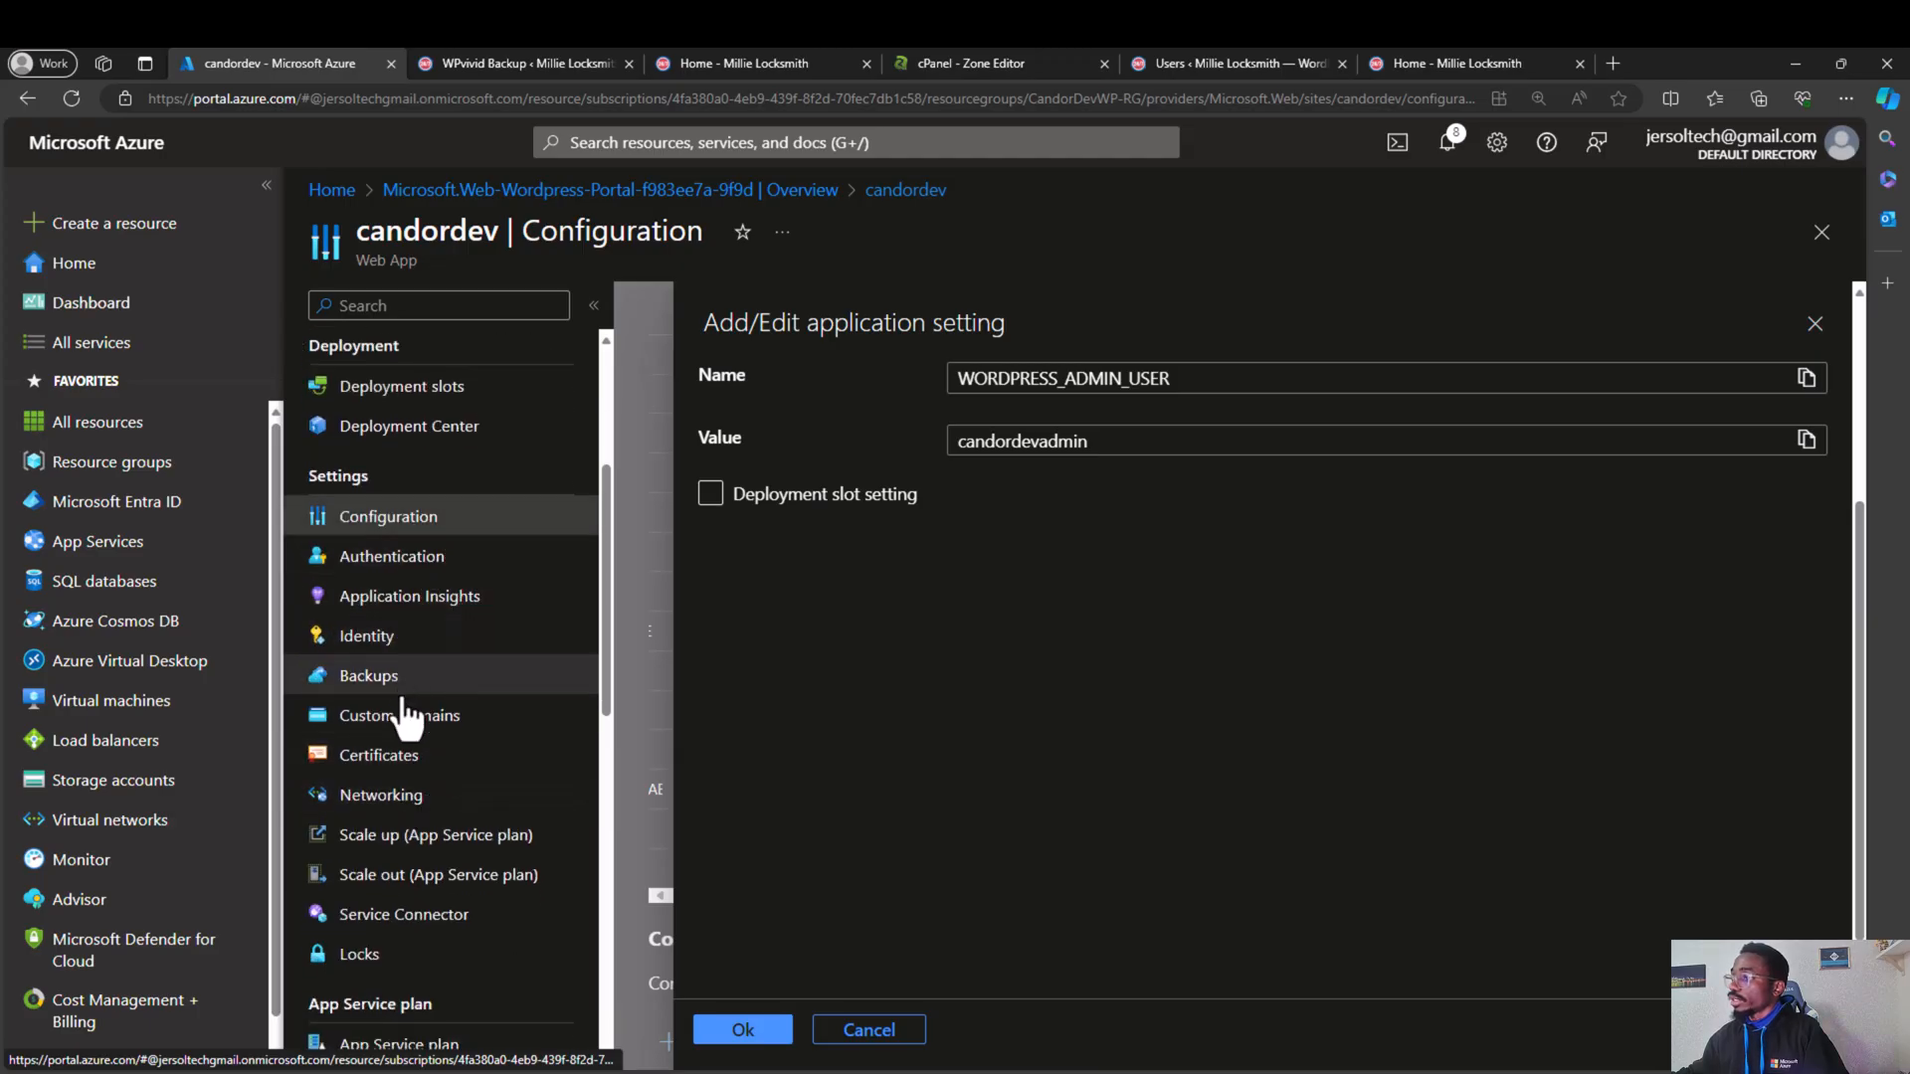
pyautogui.click(405, 729)
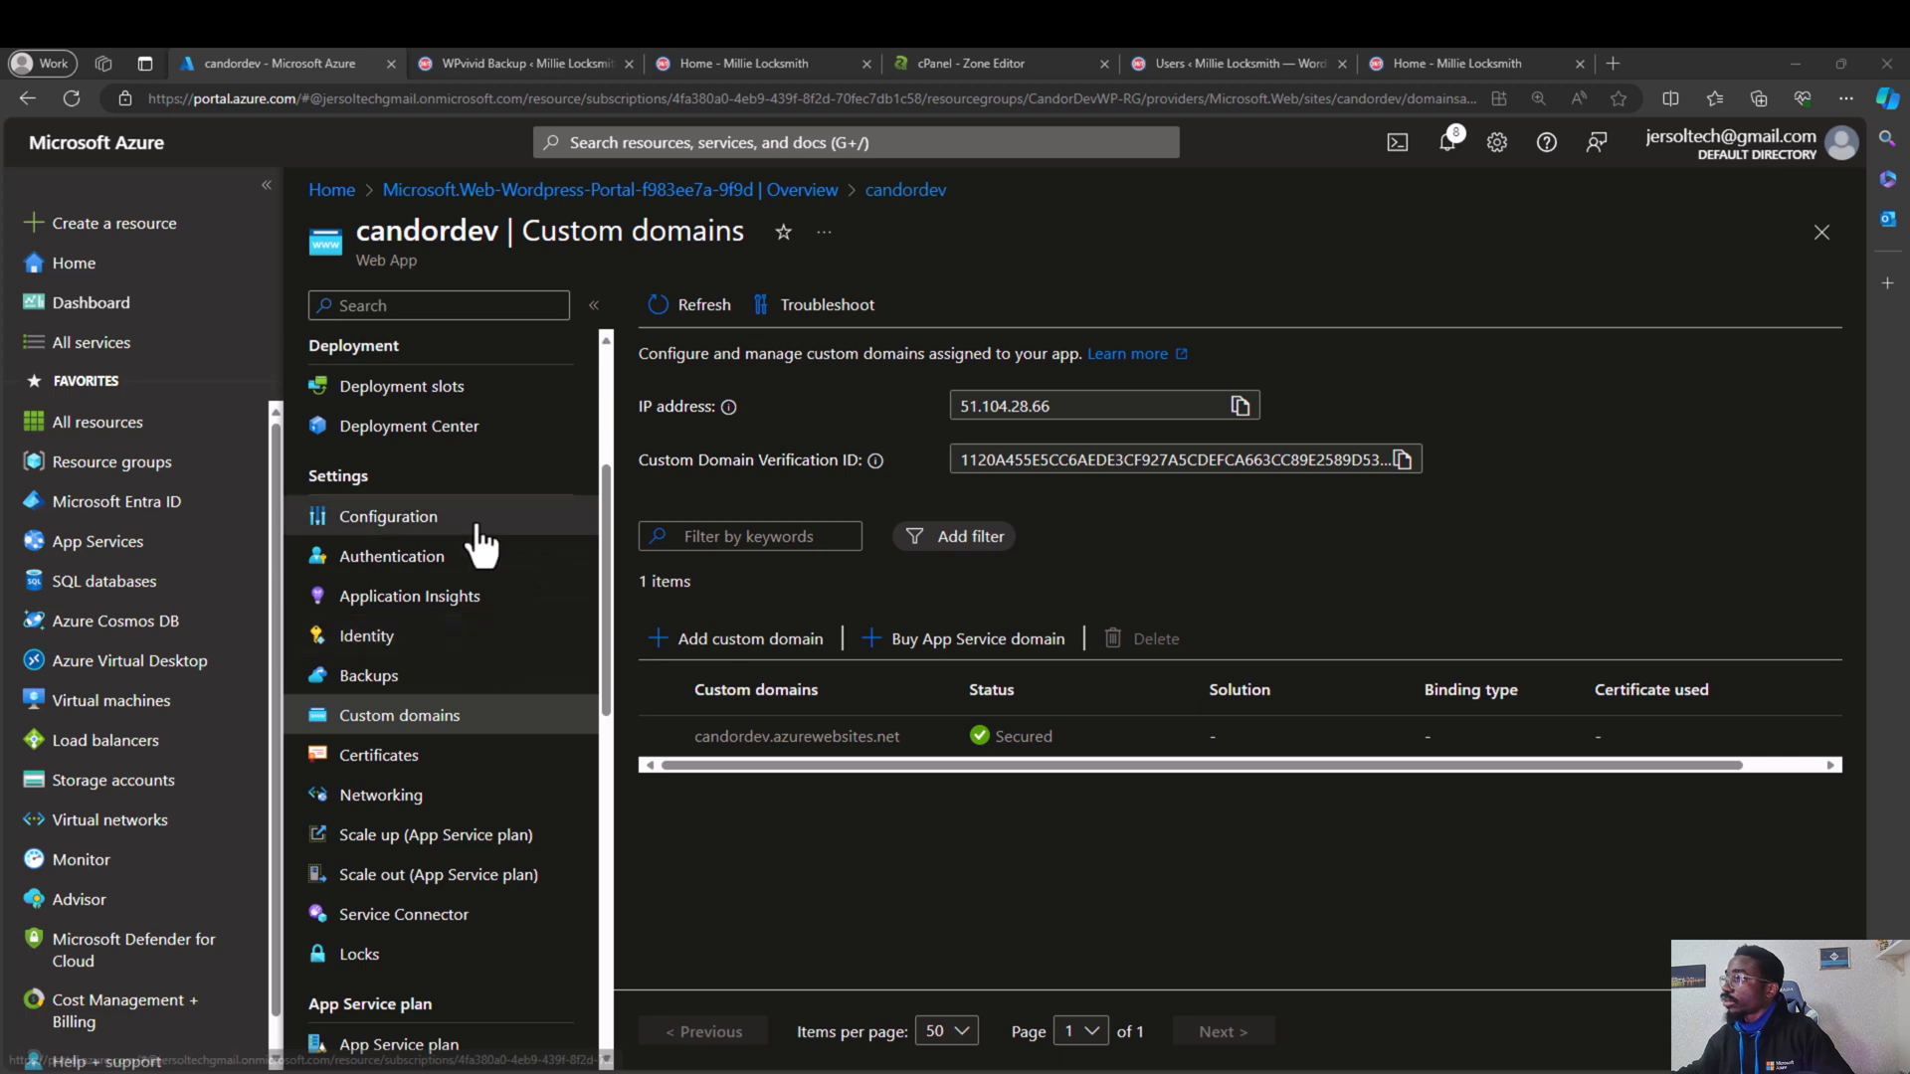
pyautogui.scroll(3, 502, 452)
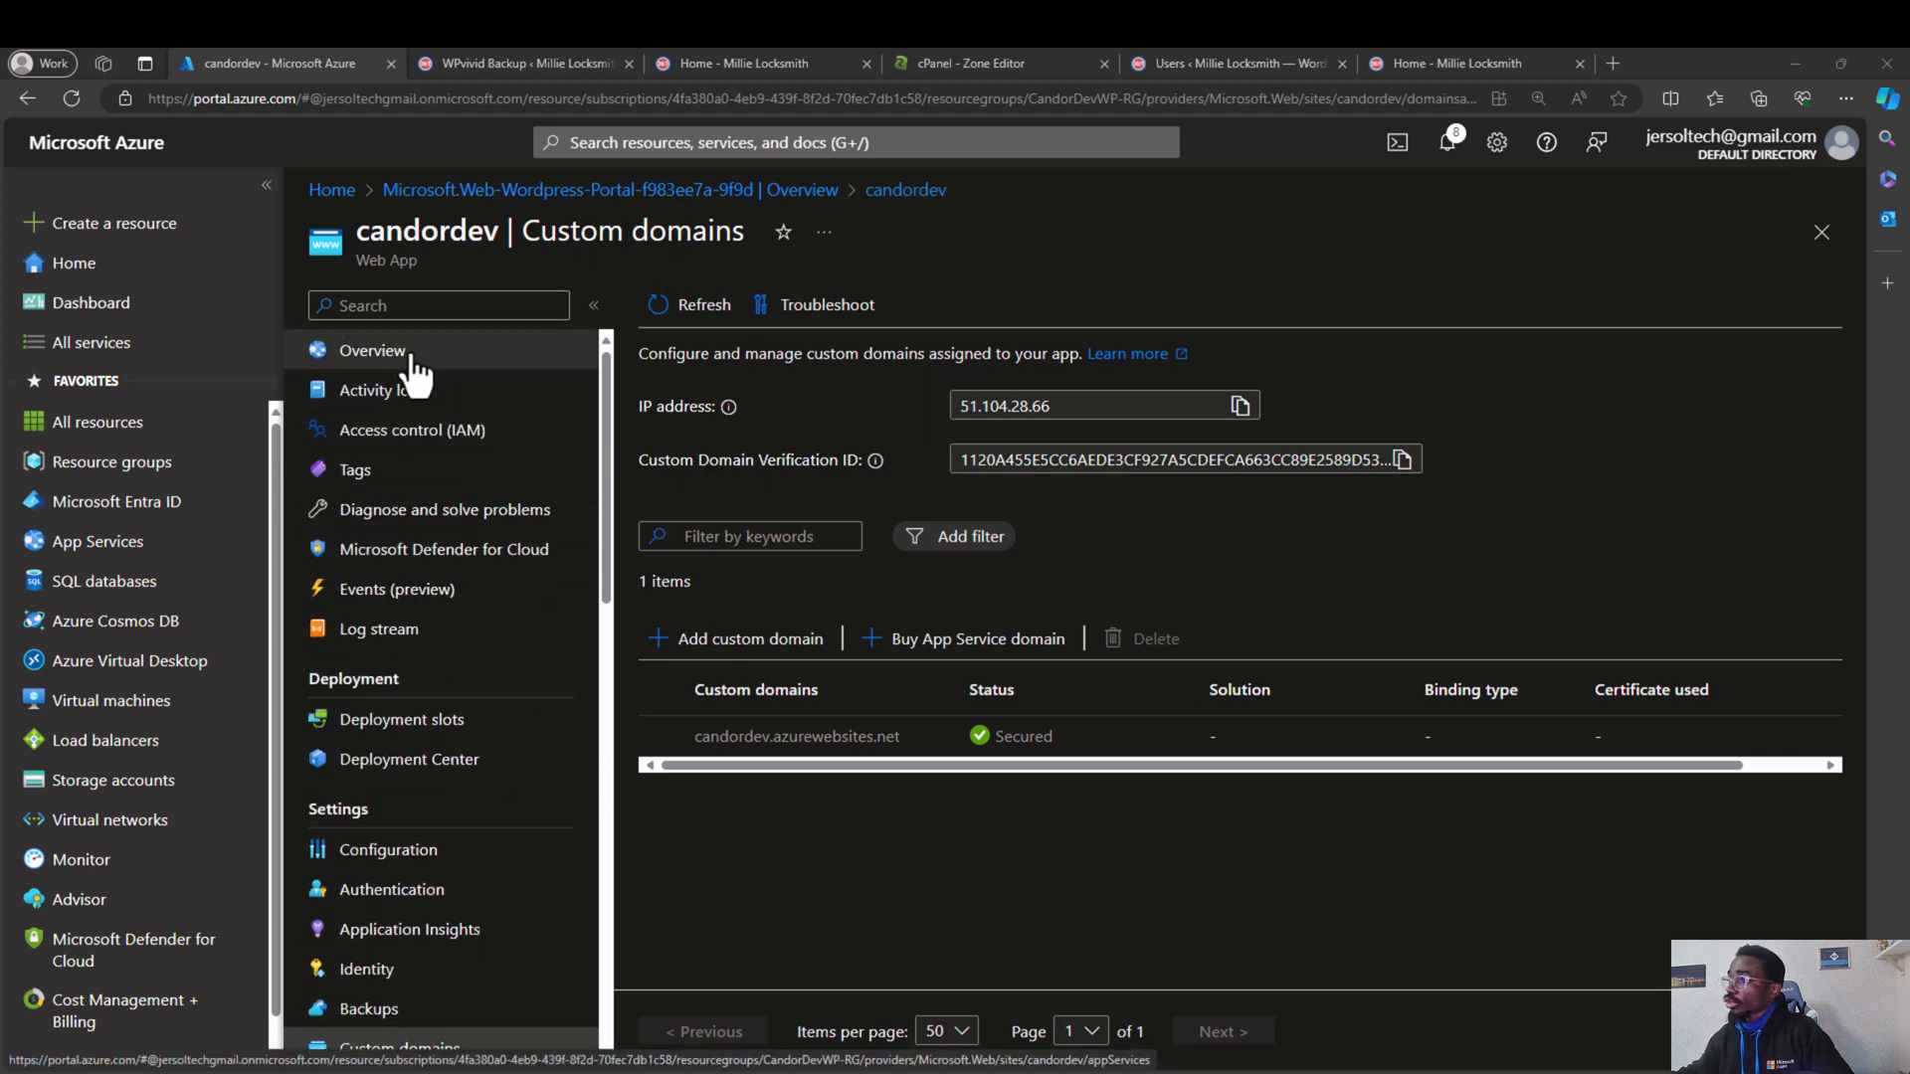
pyautogui.click(376, 354)
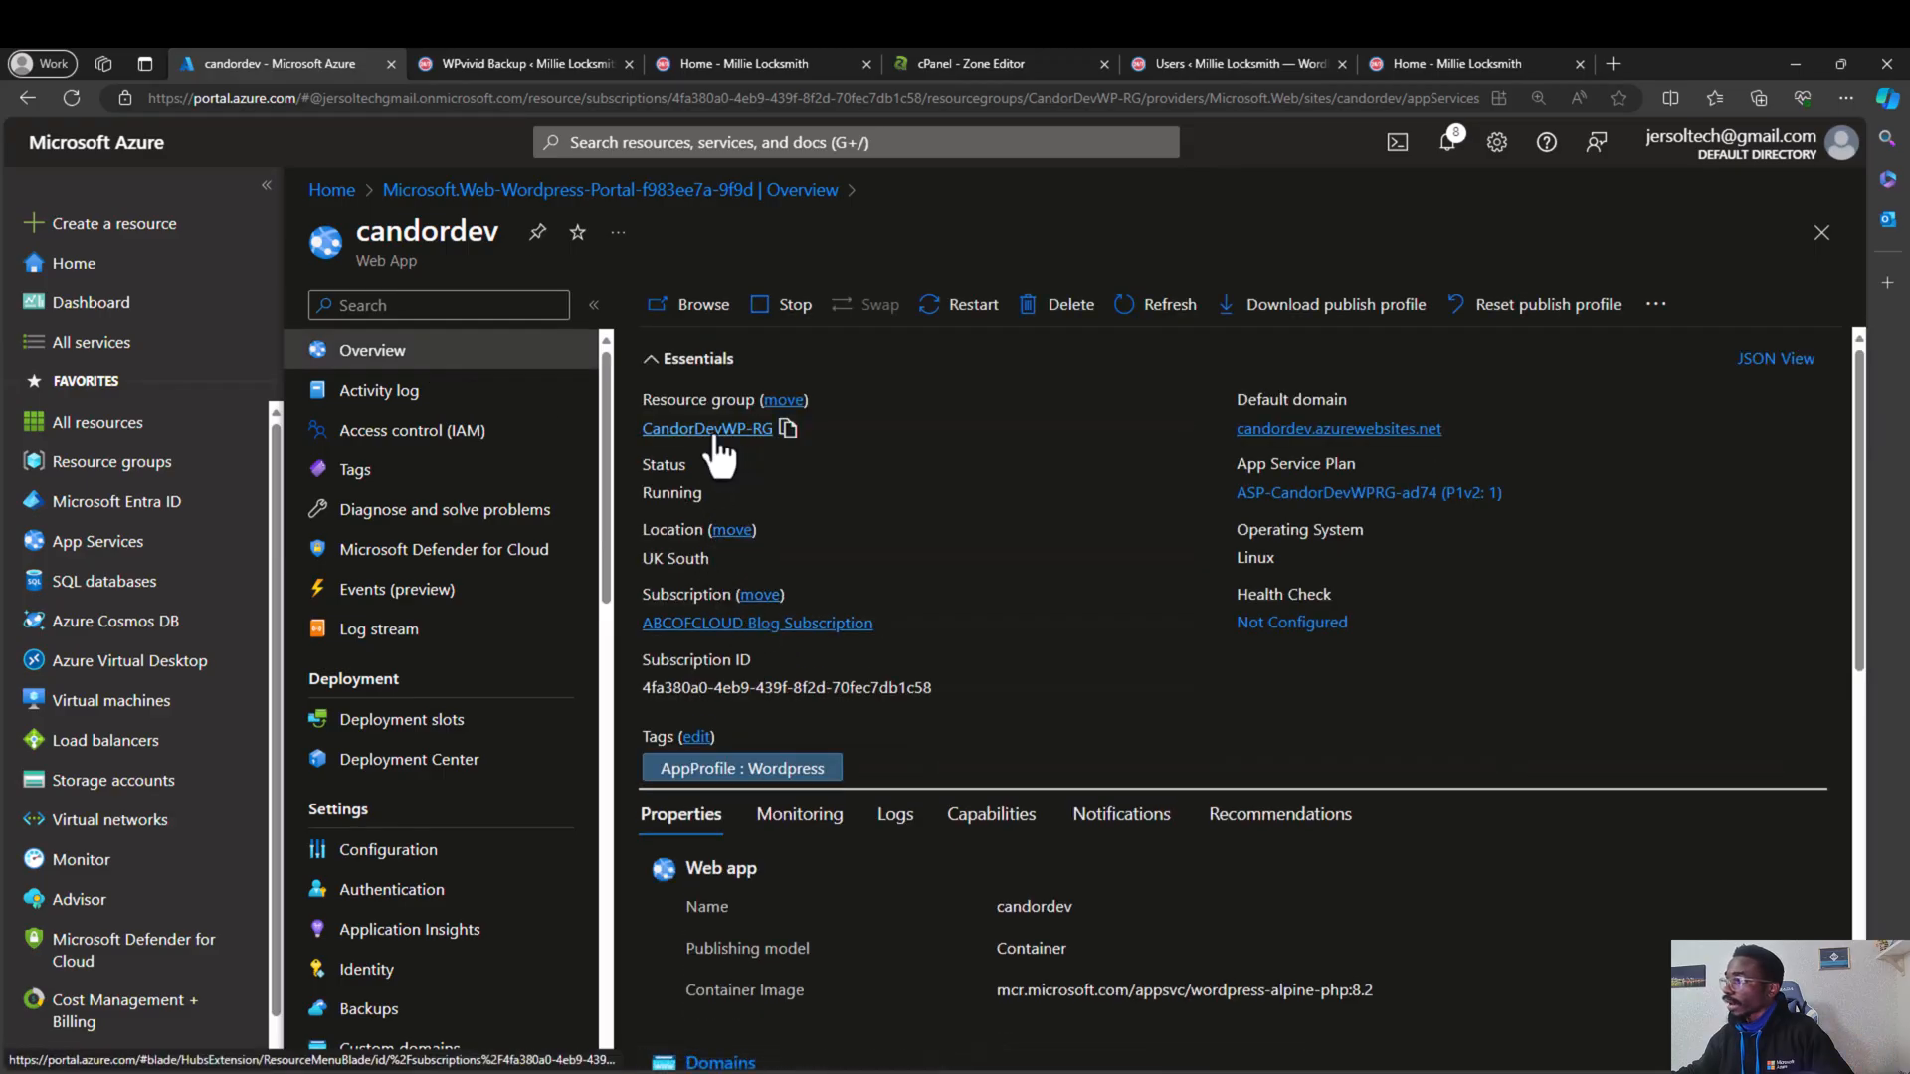
pyautogui.click(714, 430)
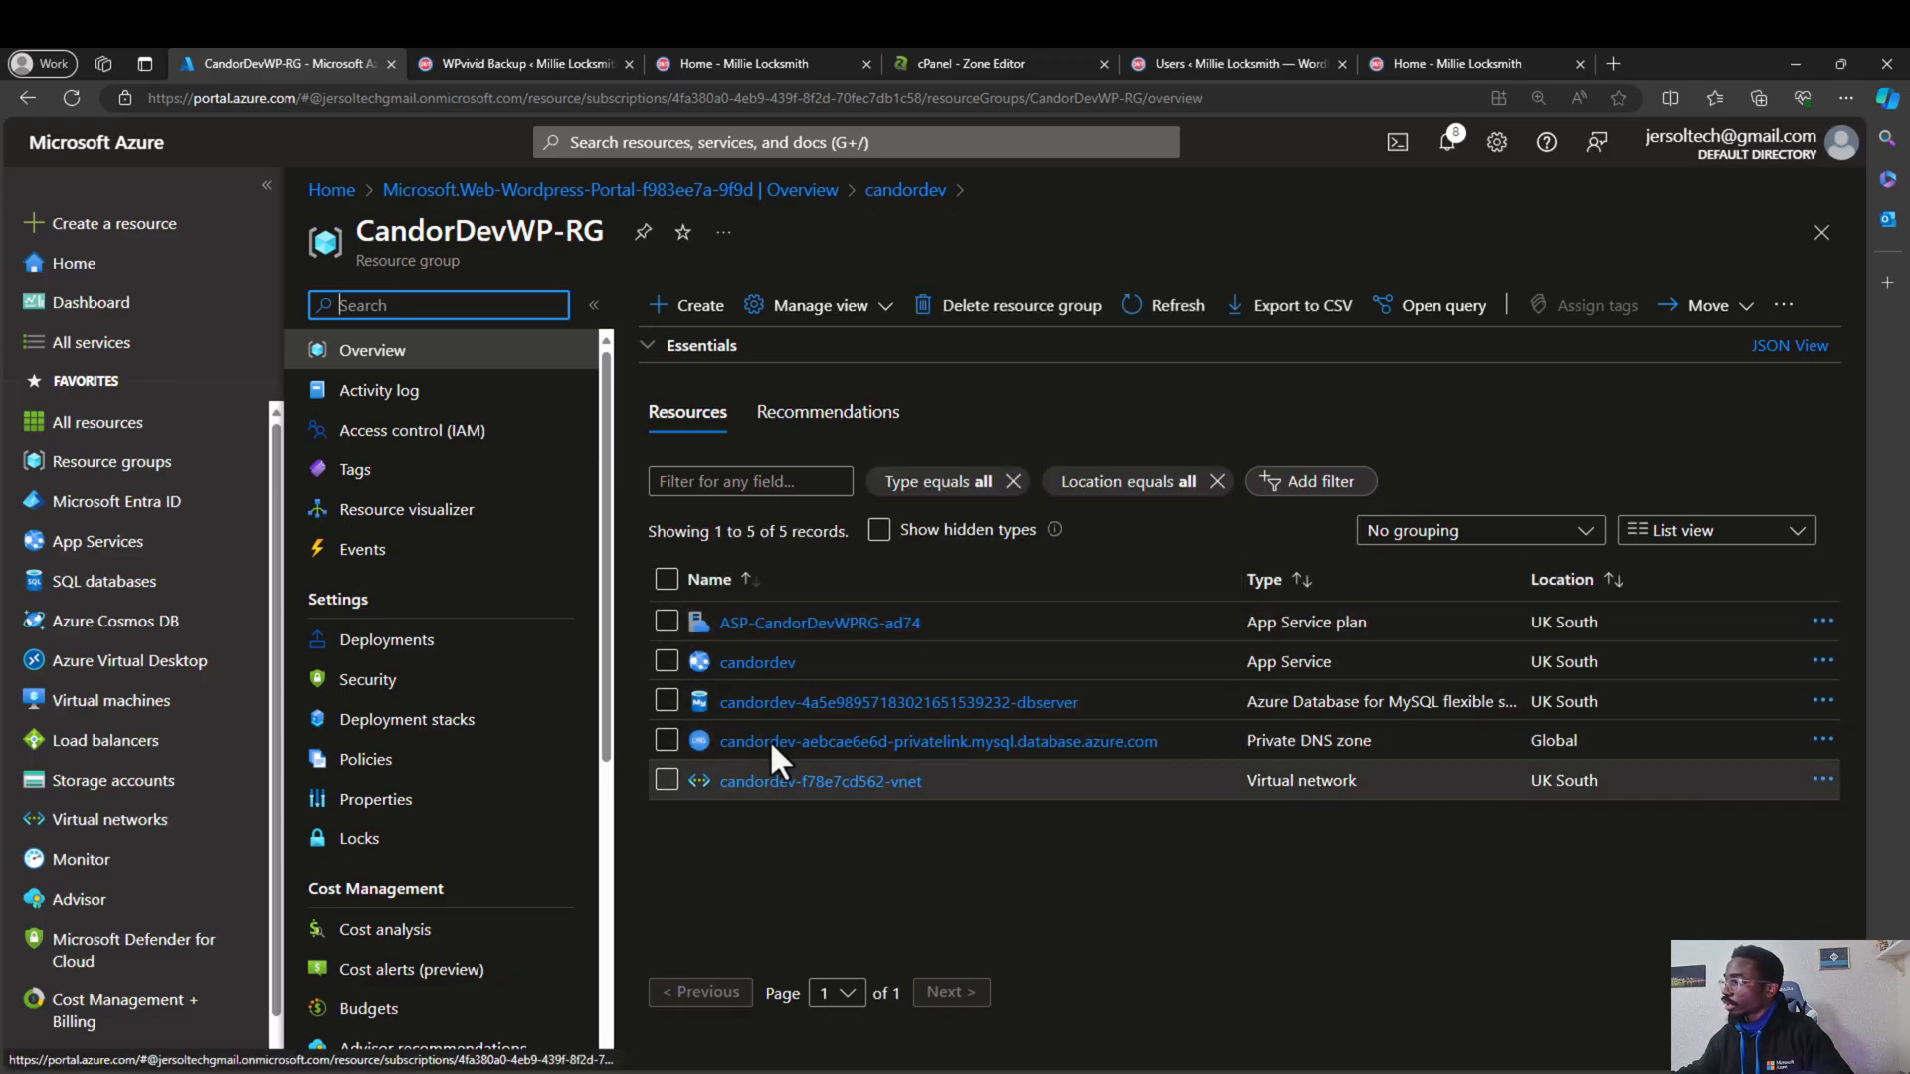
pyautogui.click(771, 675)
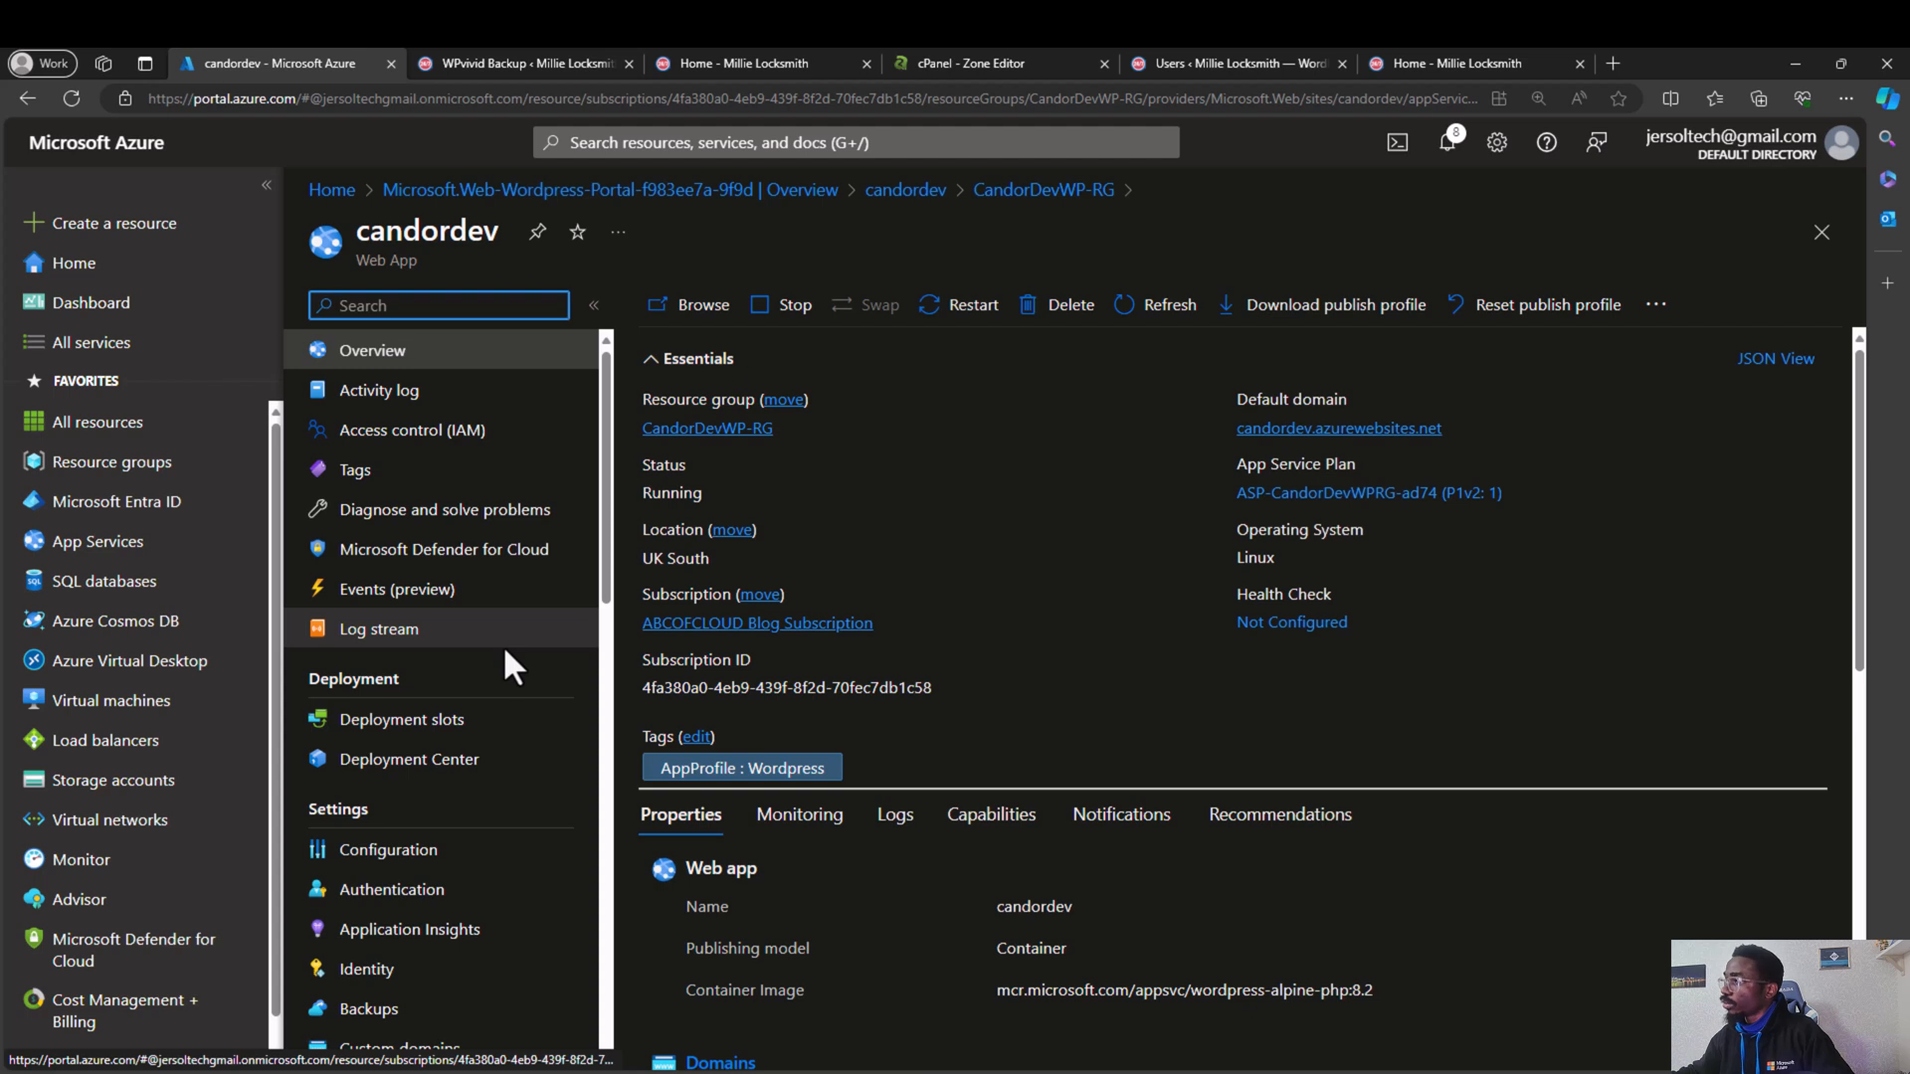
# Step: Open candordev's custom domains settings, and copy the domain name candordev.com from the cPanel Zone Editor
pyautogui.scroll(-2, 442, 863)
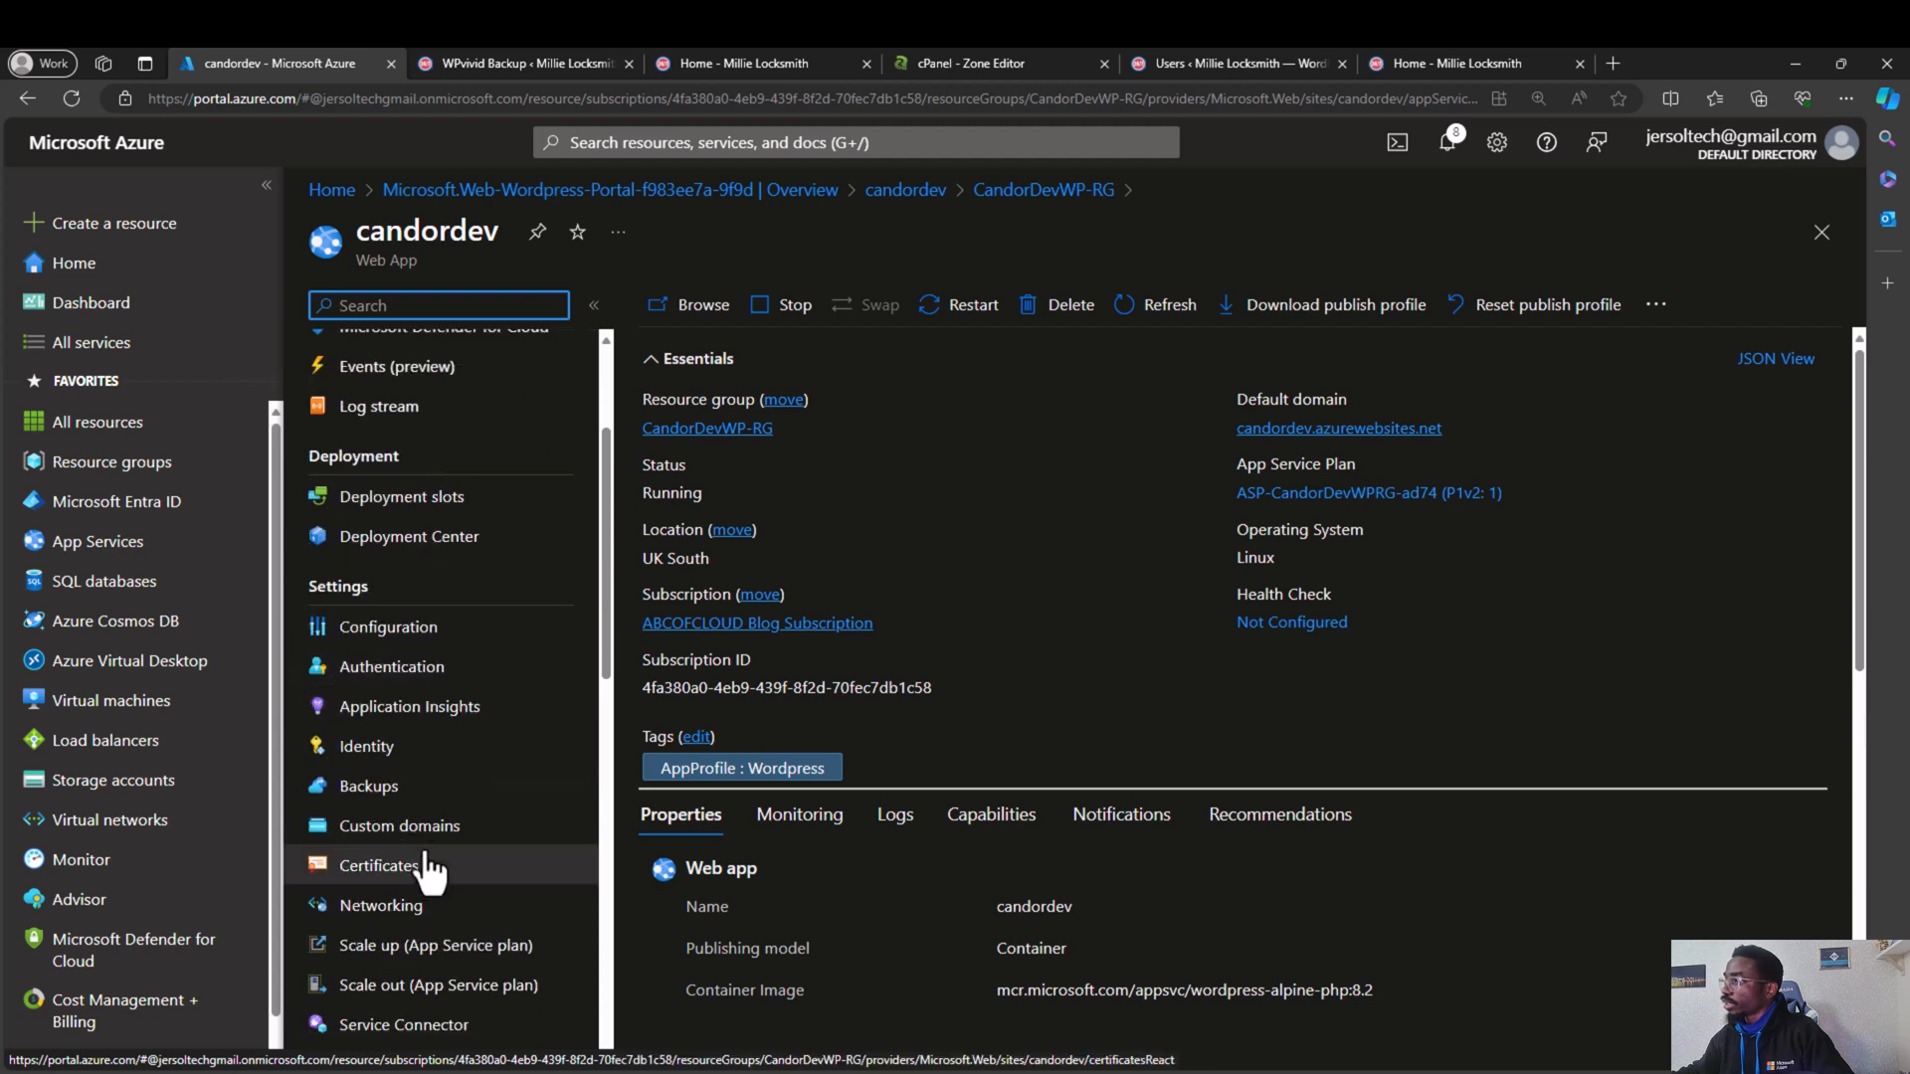
pyautogui.click(410, 836)
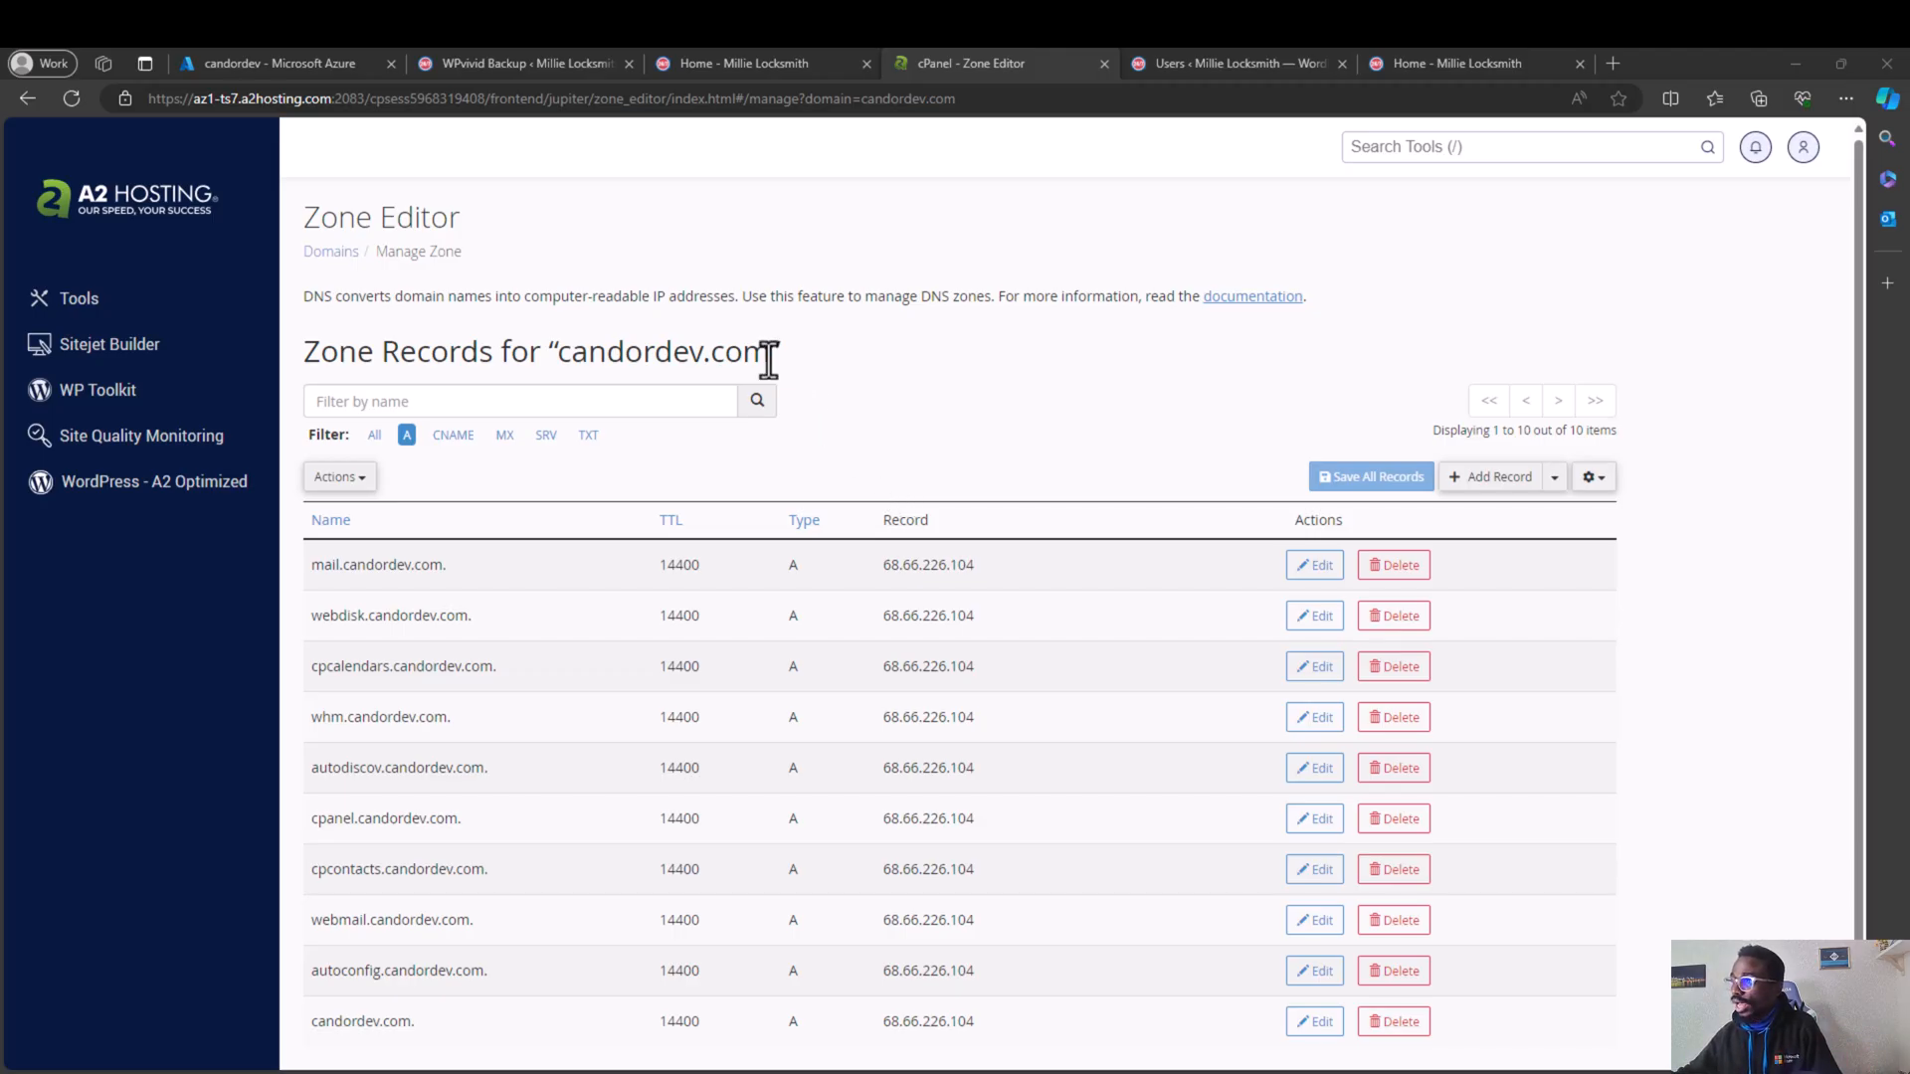
pyautogui.moveTo(768, 360); pyautogui.dragTo(560, 360)
pyautogui.rightClick(580, 358)
pyautogui.click(628, 372)
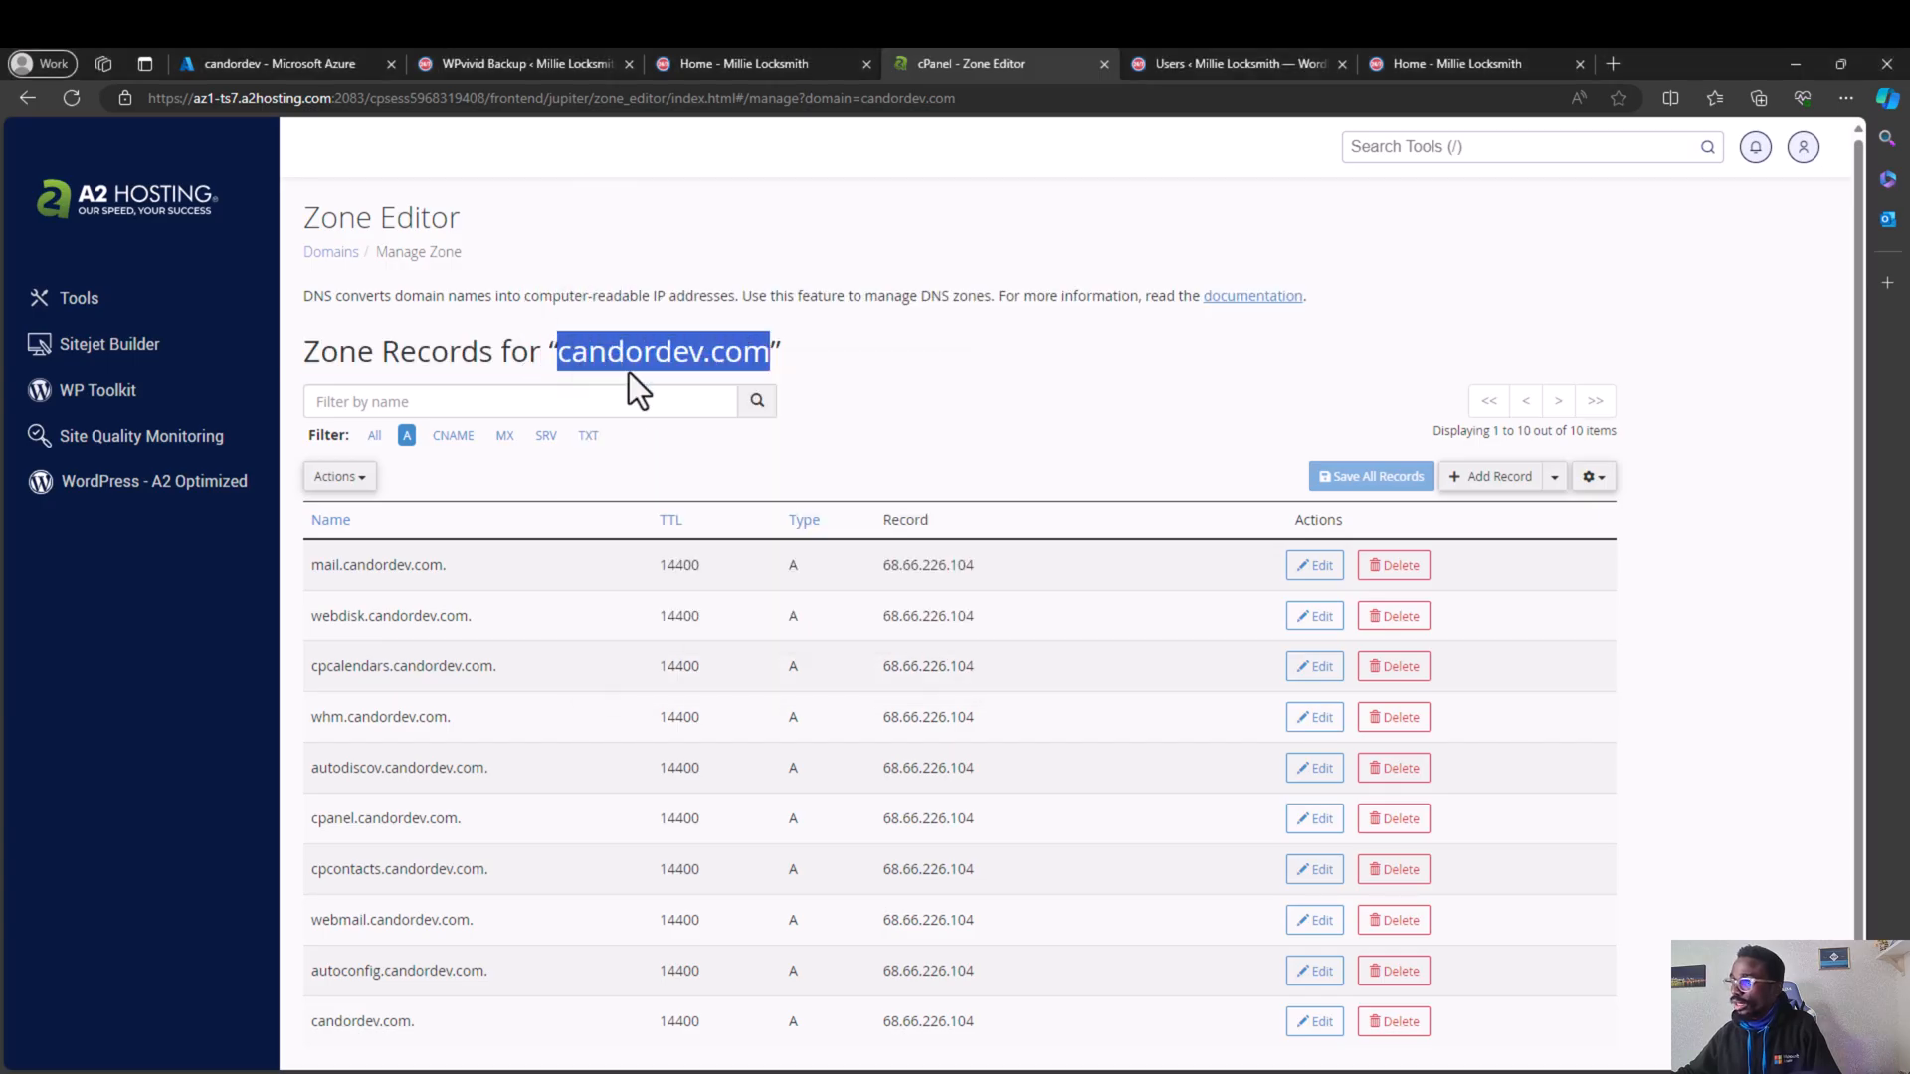
# Step: Back in the Azure portal, start adding candordev.com as a custom domain with All other domain services as the provider
pyautogui.click(308, 62)
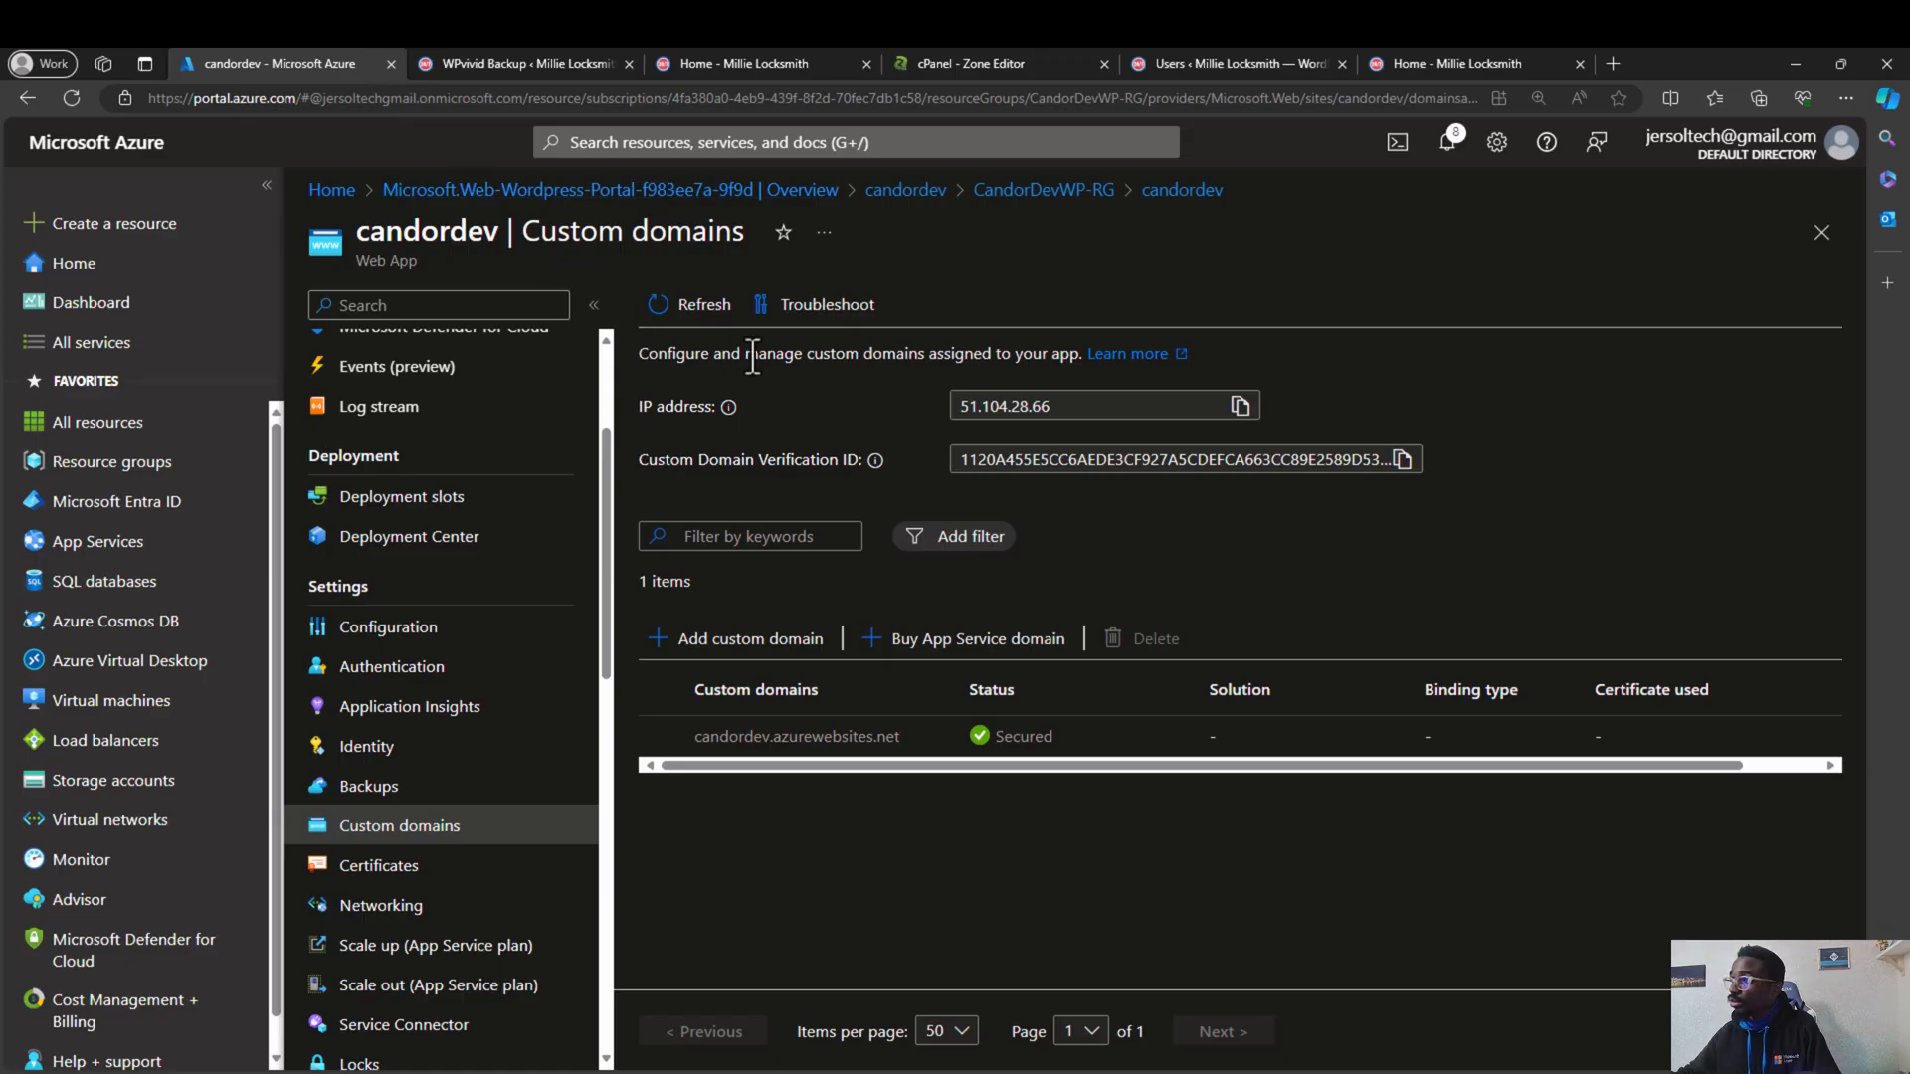
pyautogui.click(751, 669)
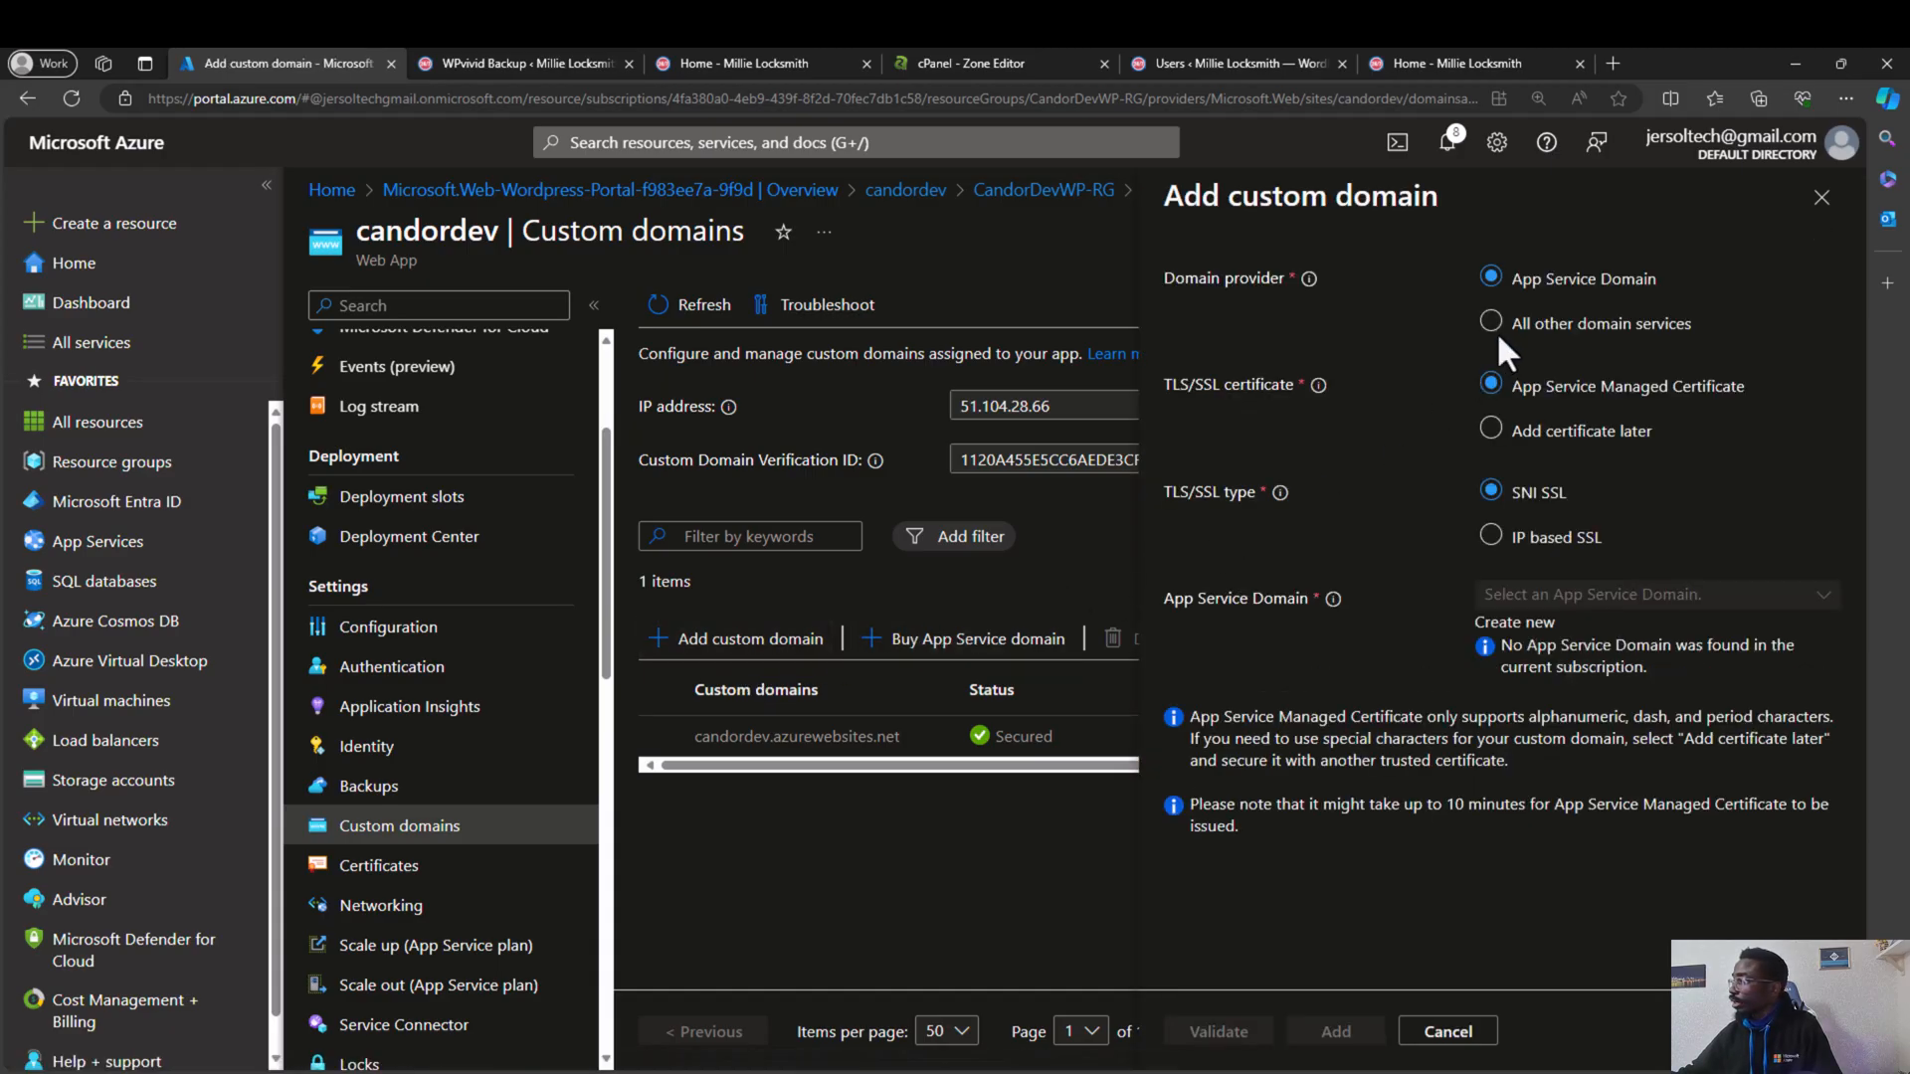
pyautogui.click(1497, 338)
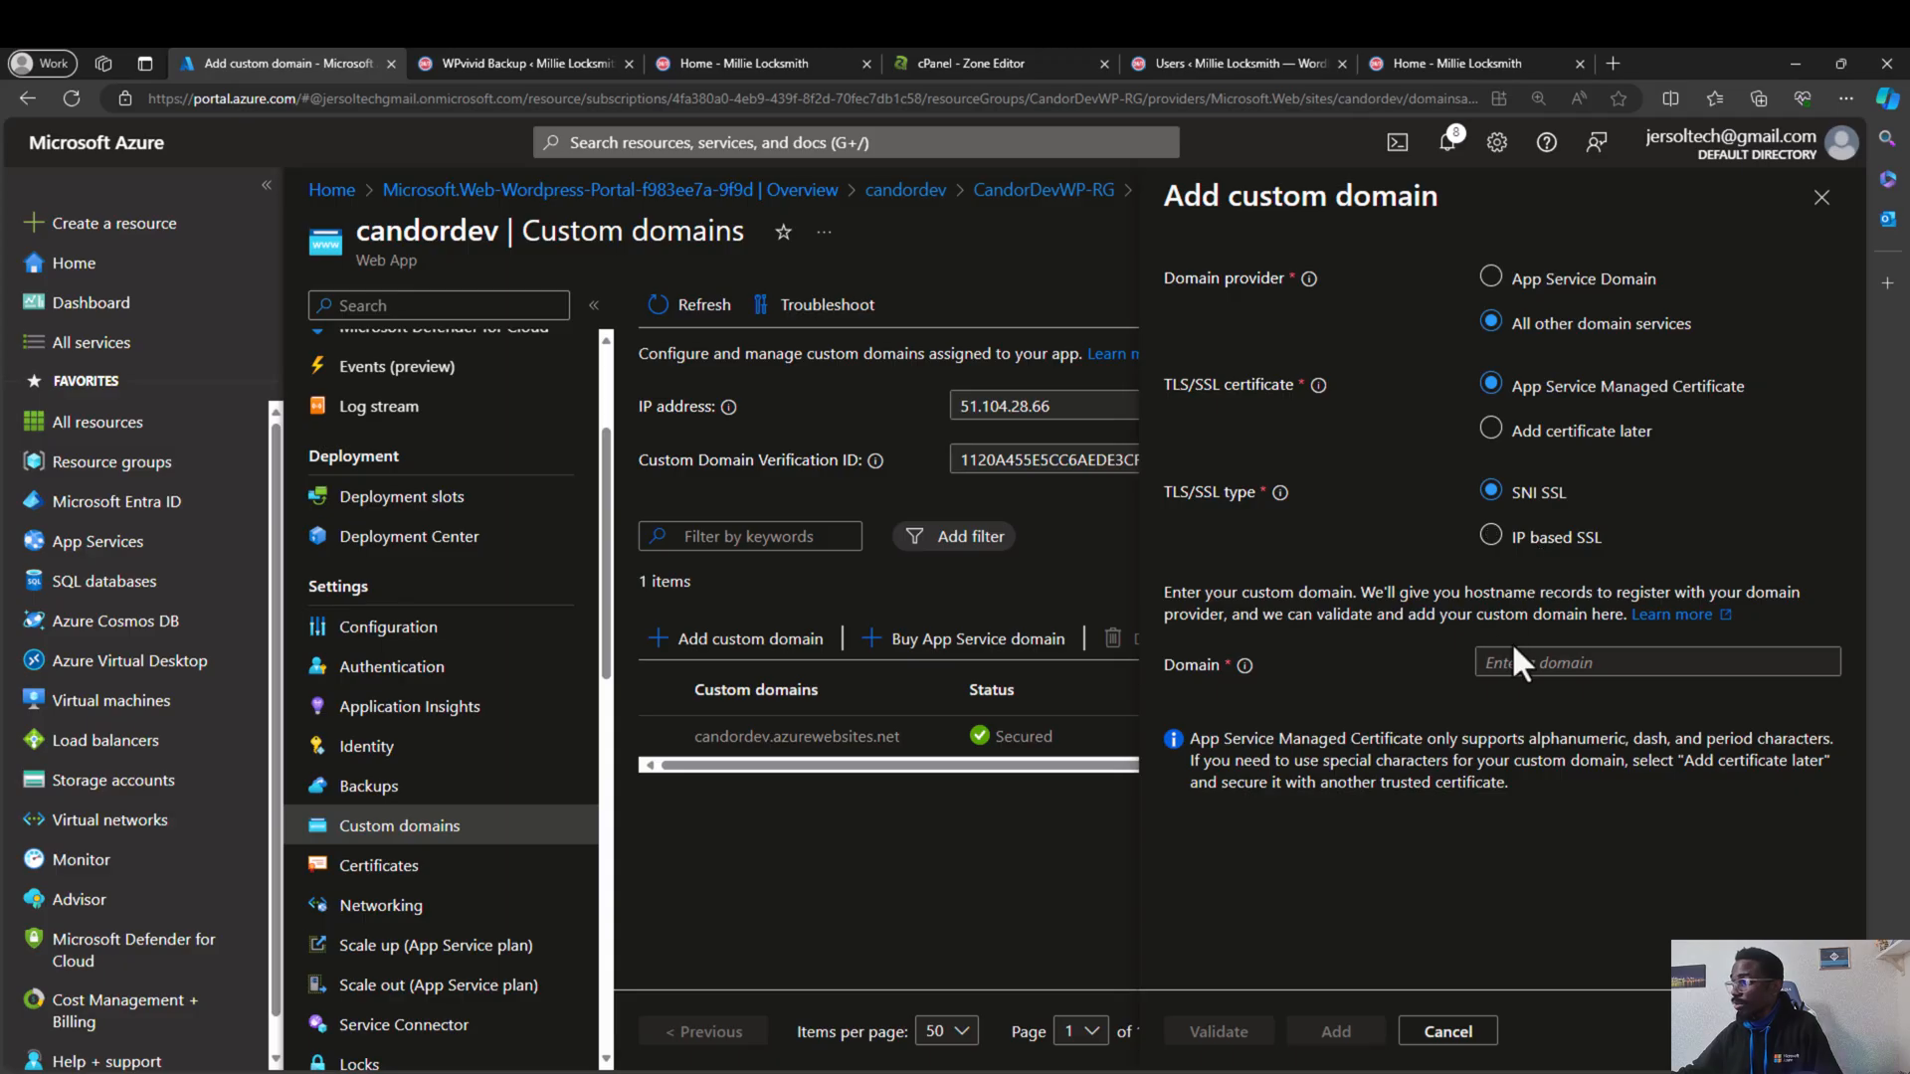
pyautogui.hotkey('ctrl', 'v')
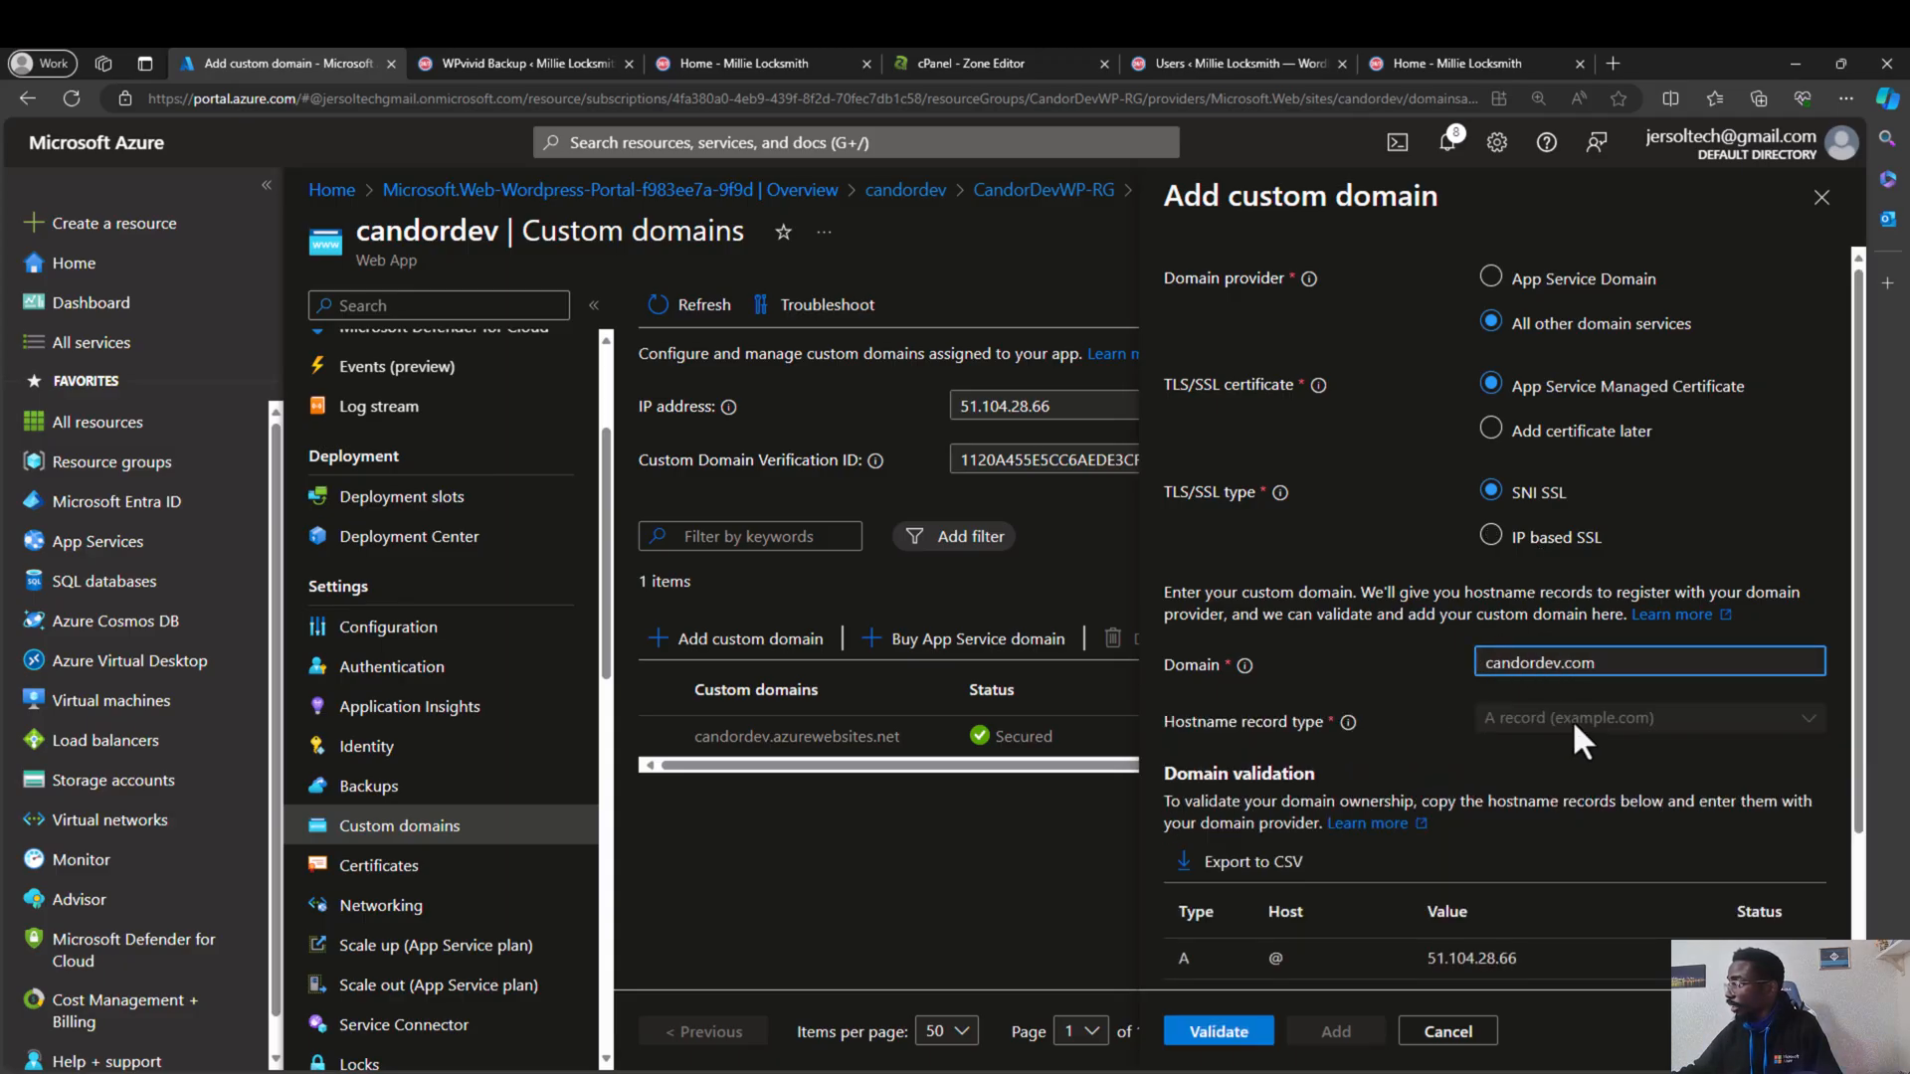
# Step: Copy the A record value 51.104.28.66 from the domain validation records and return to the cPanel Zone Editor
pyautogui.scroll(-2, 1458, 762)
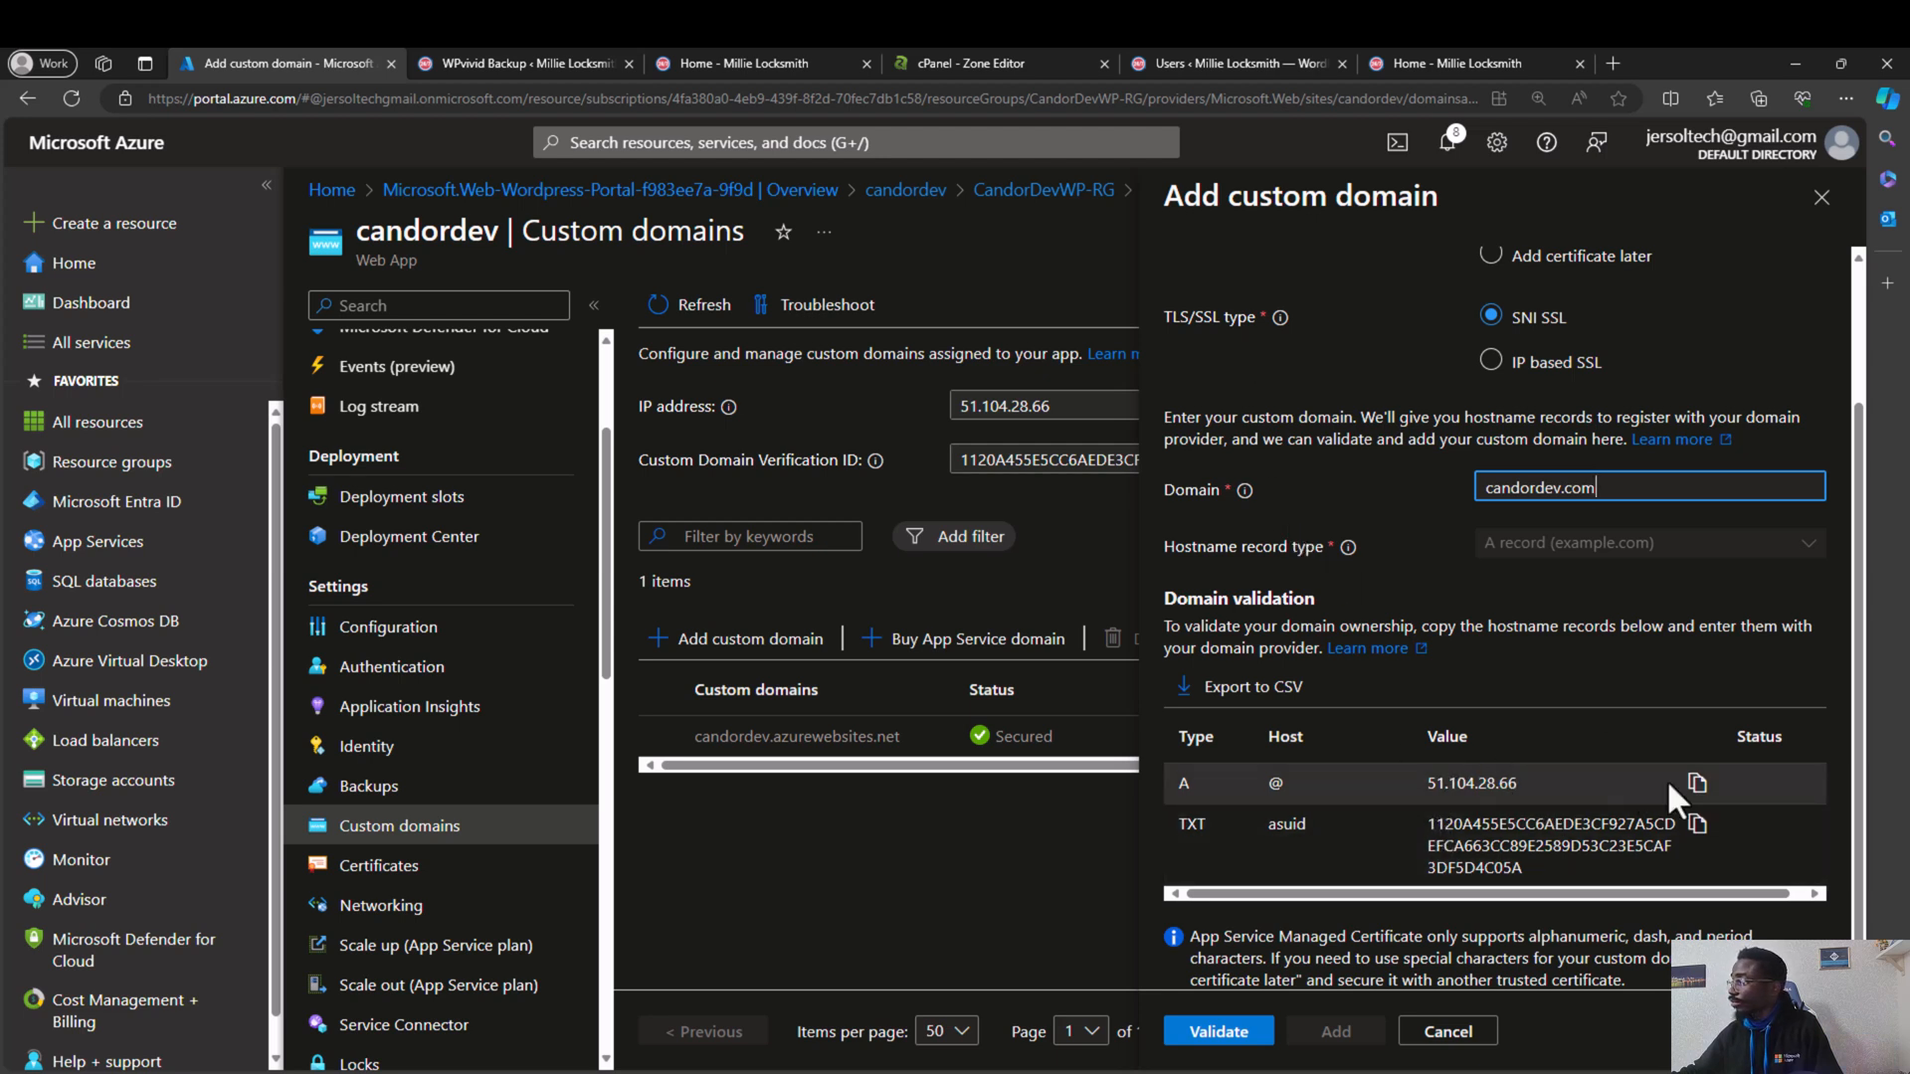
pyautogui.click(1695, 783)
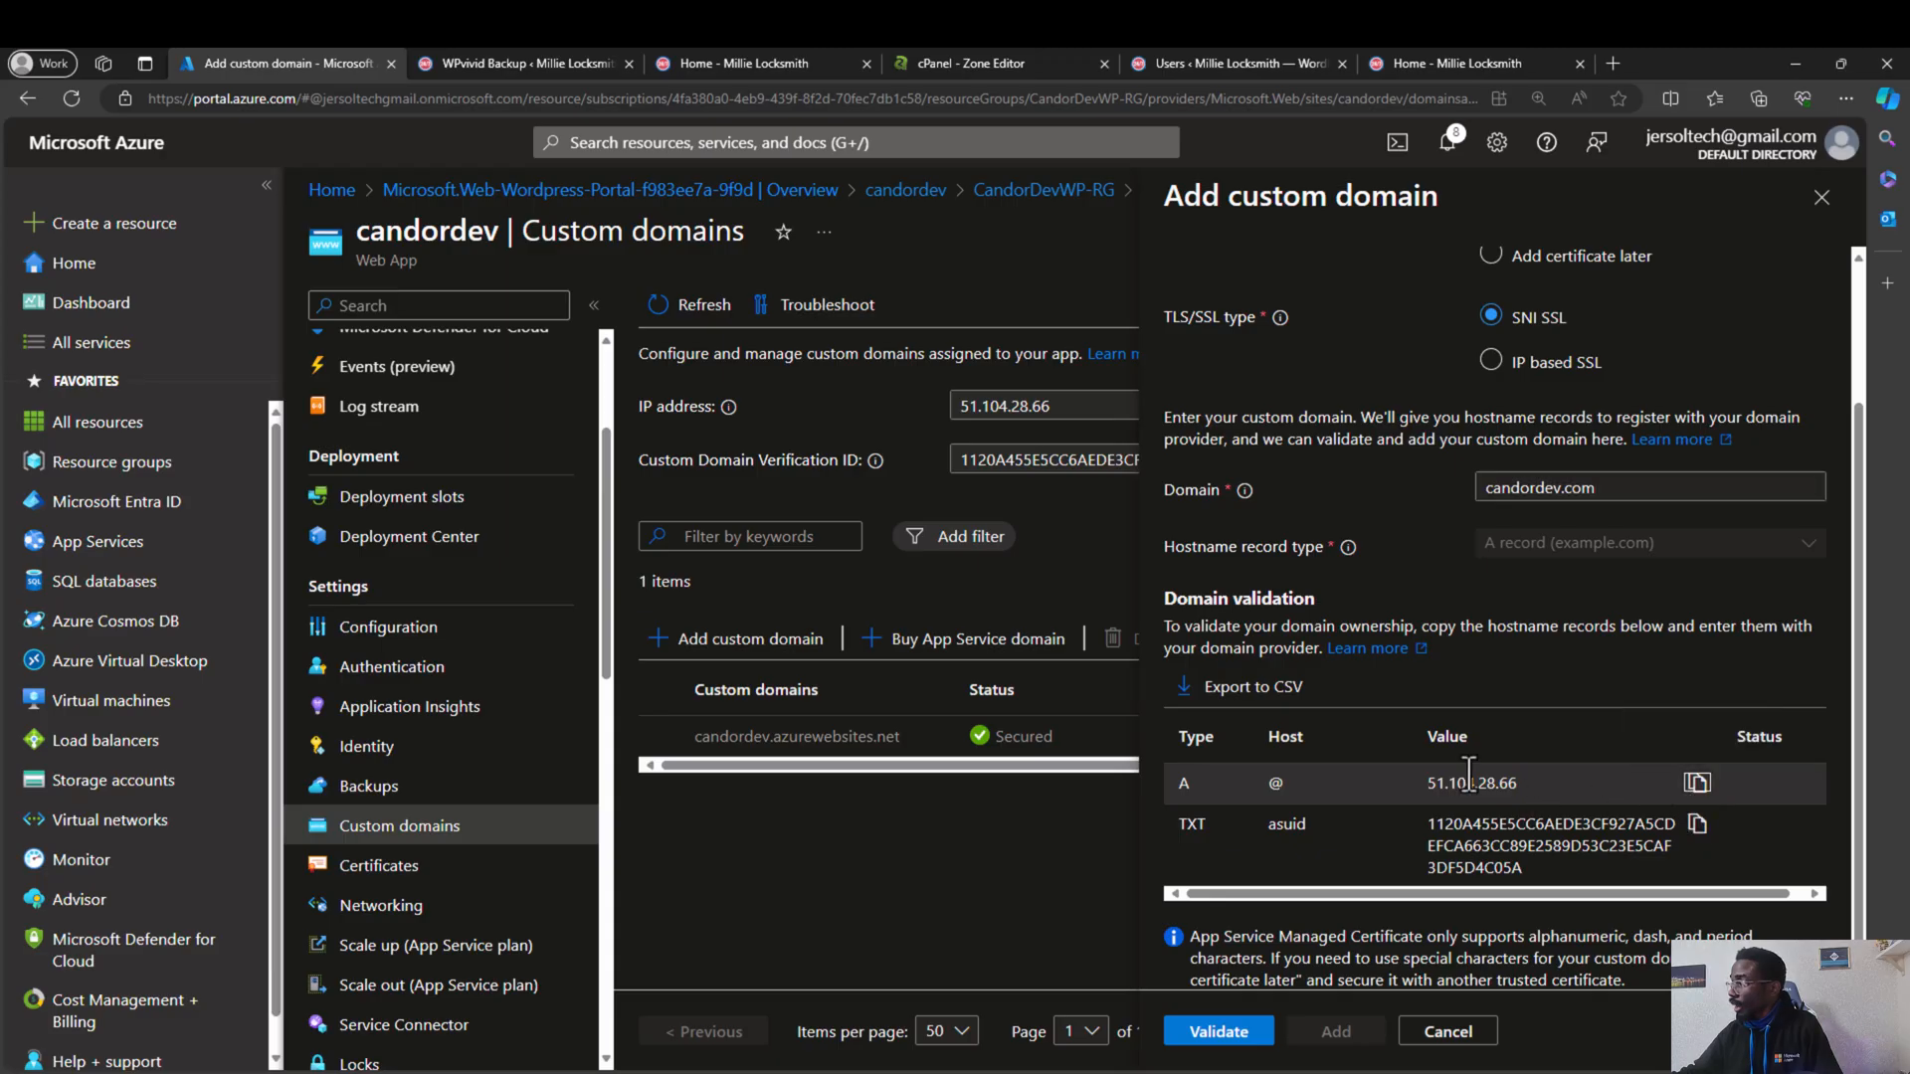
pyautogui.click(963, 62)
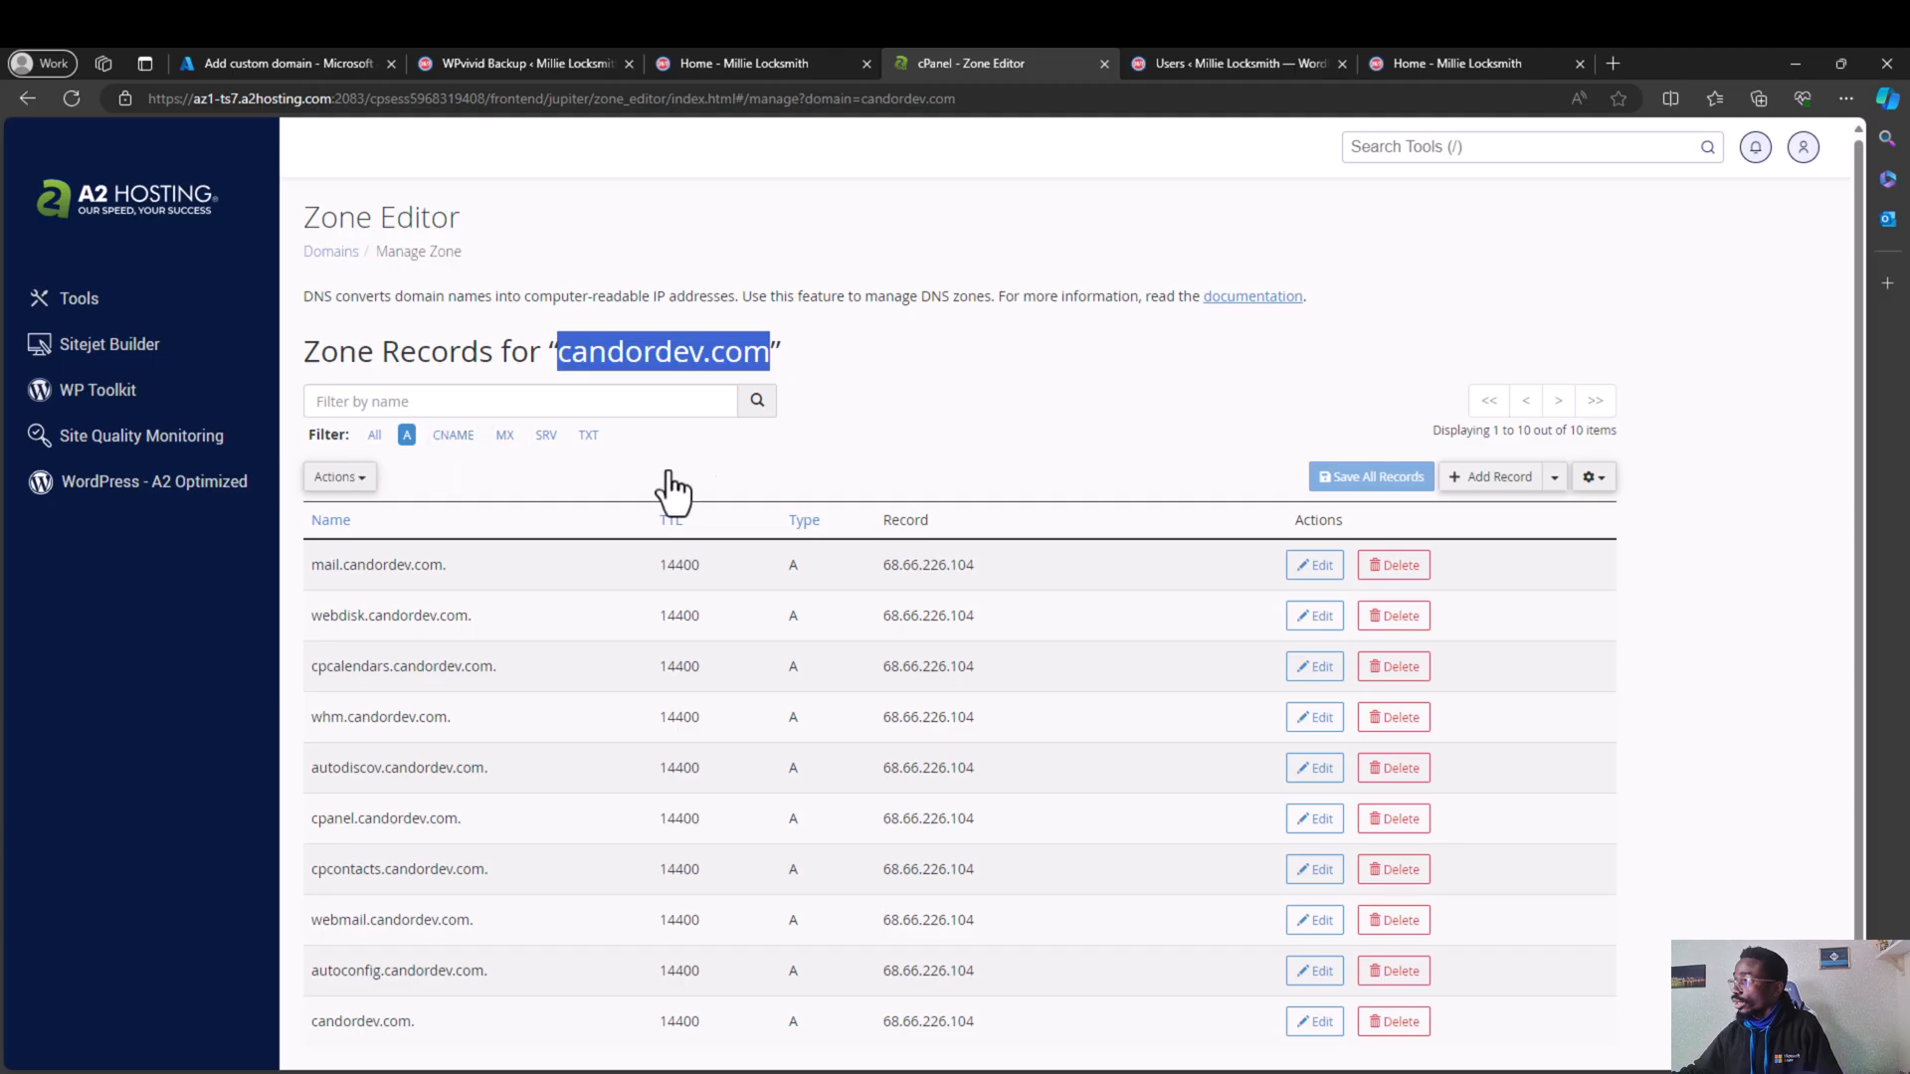
pyautogui.click(1489, 478)
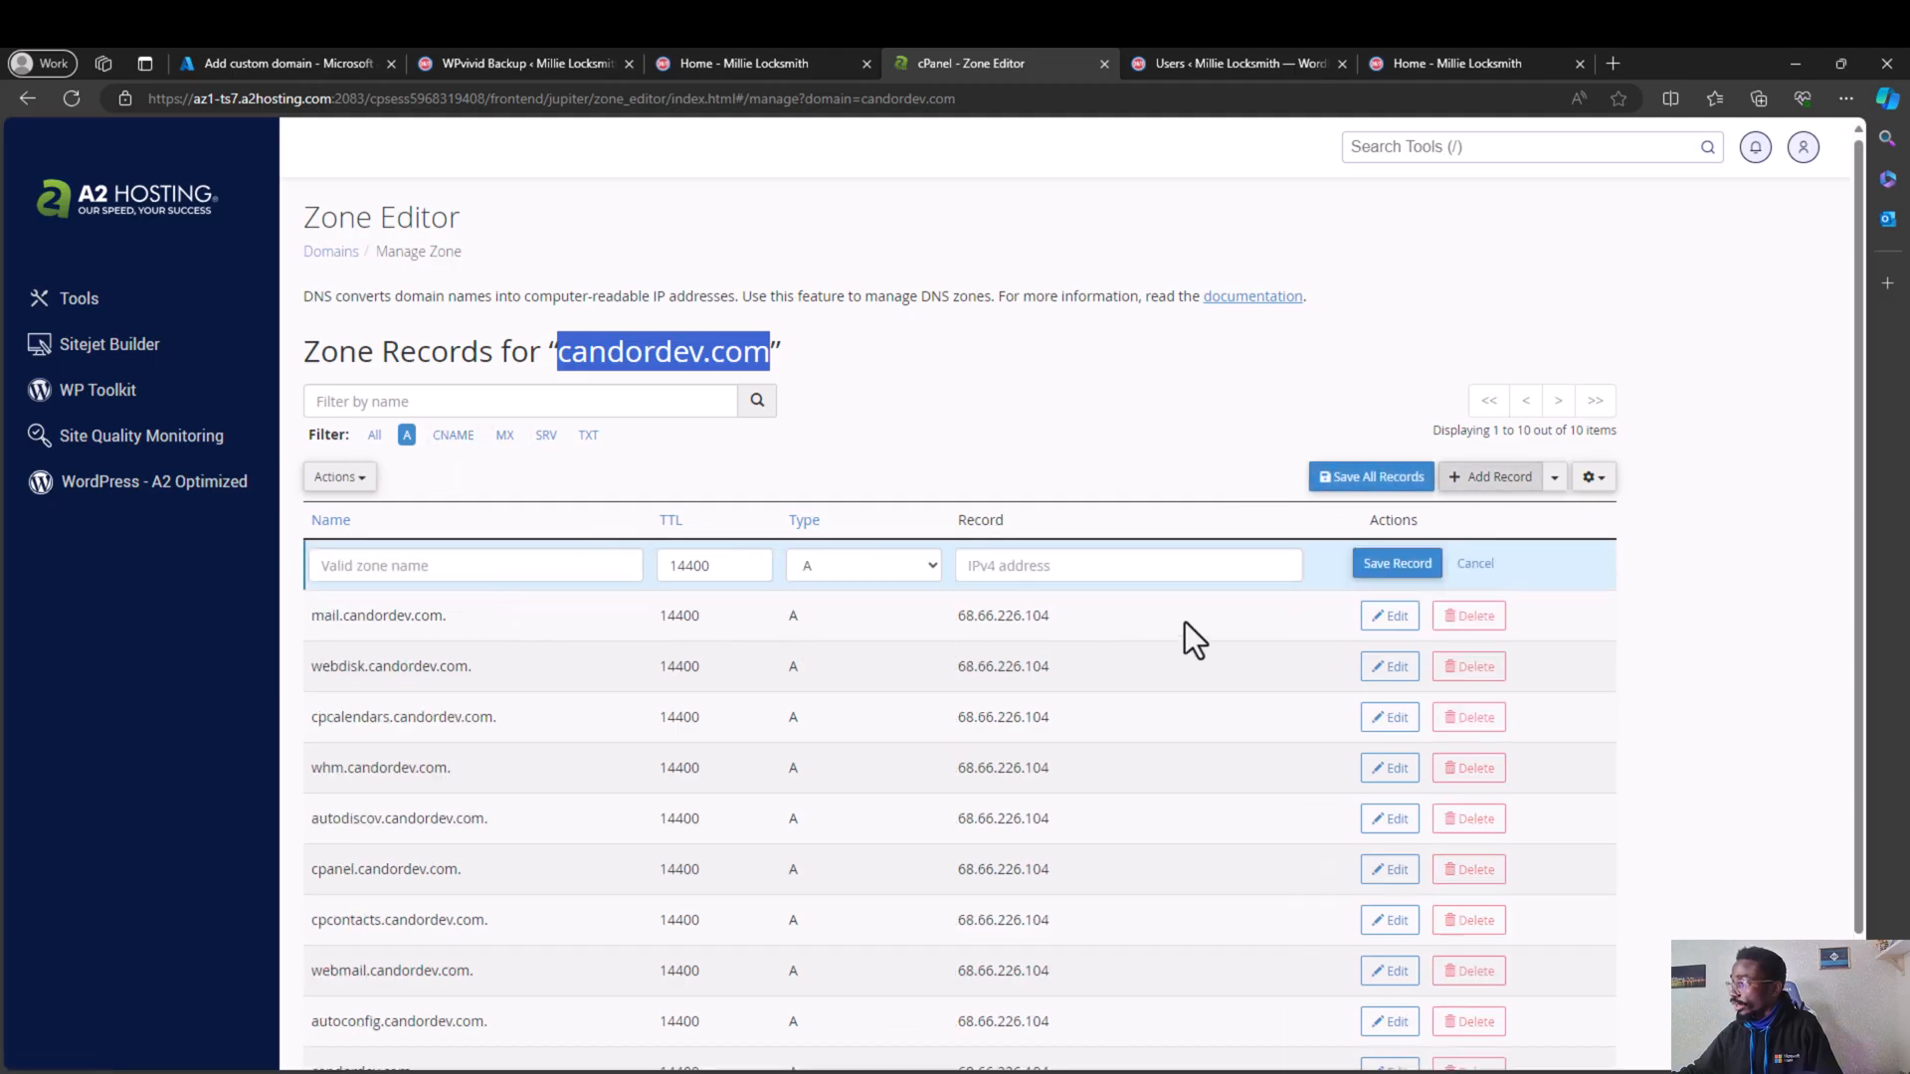
pyautogui.scroll(-2, 1191, 706)
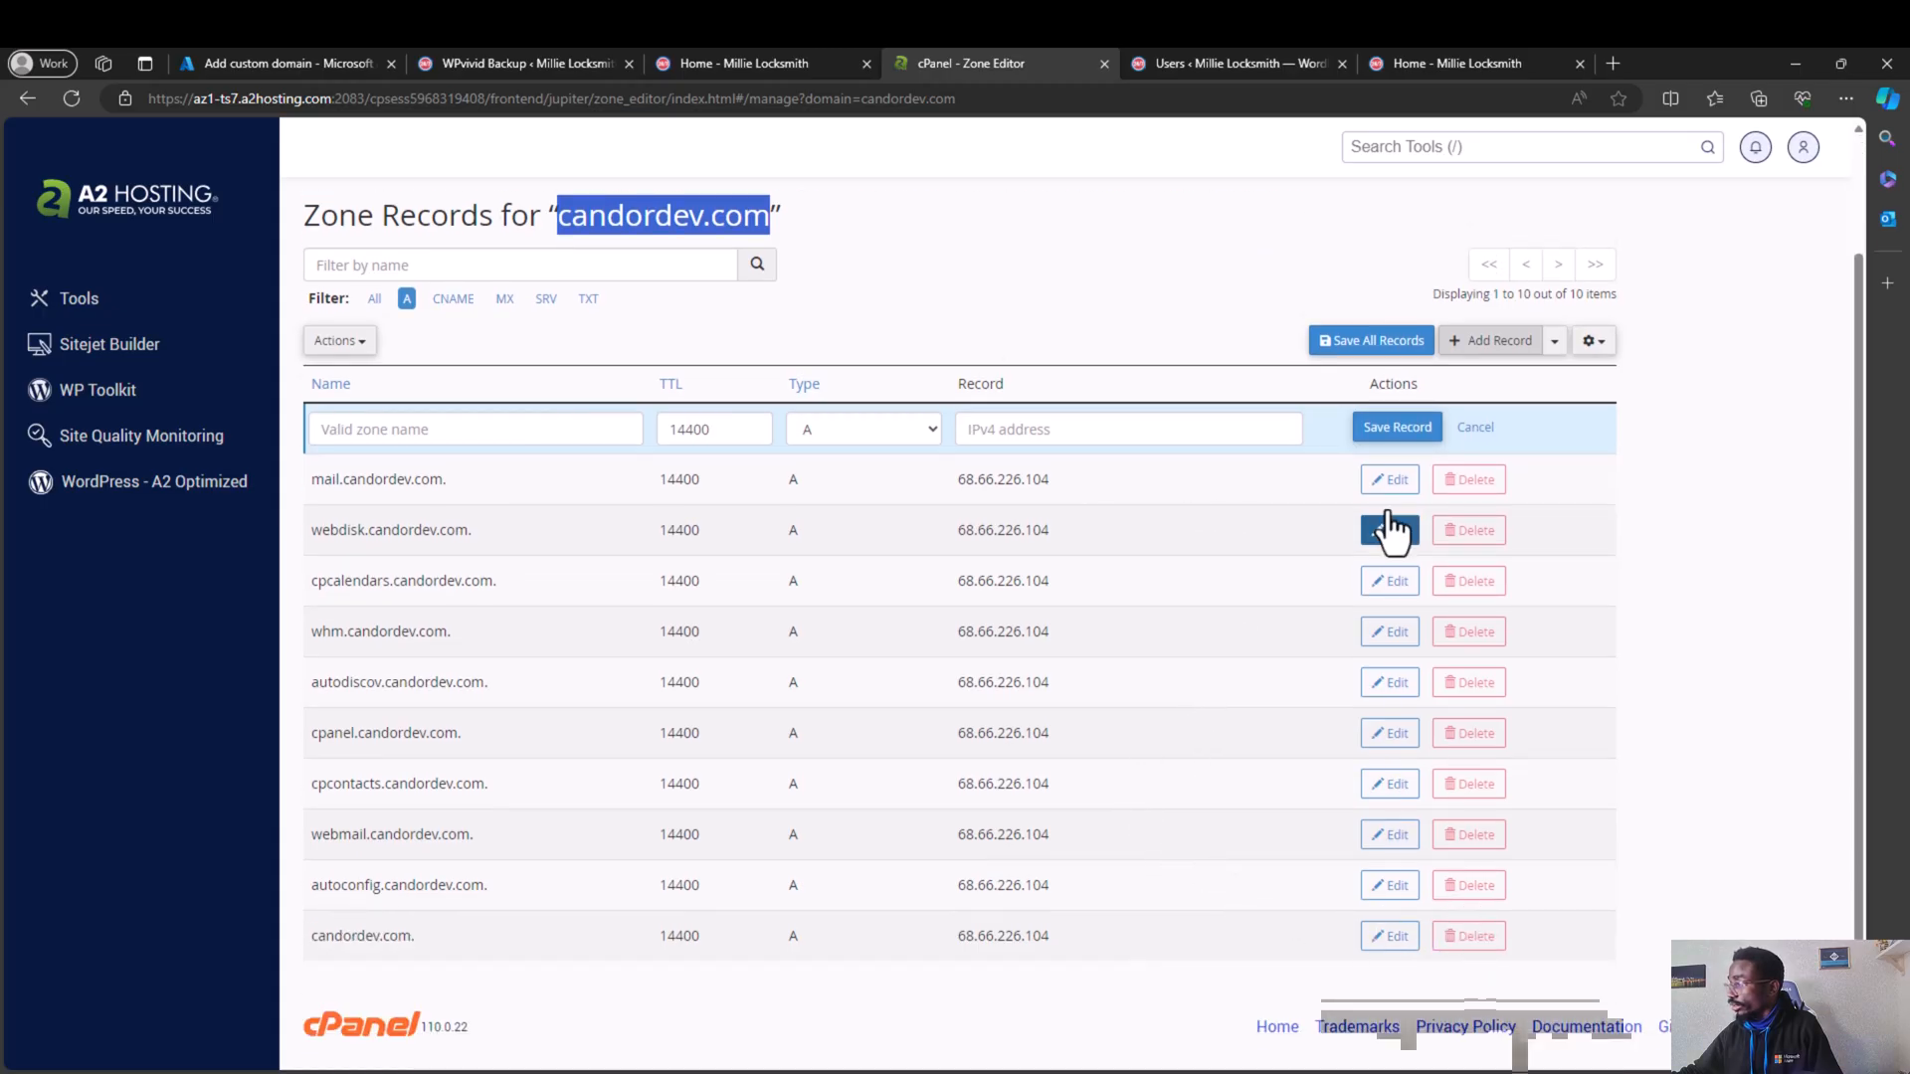
pyautogui.click(1476, 429)
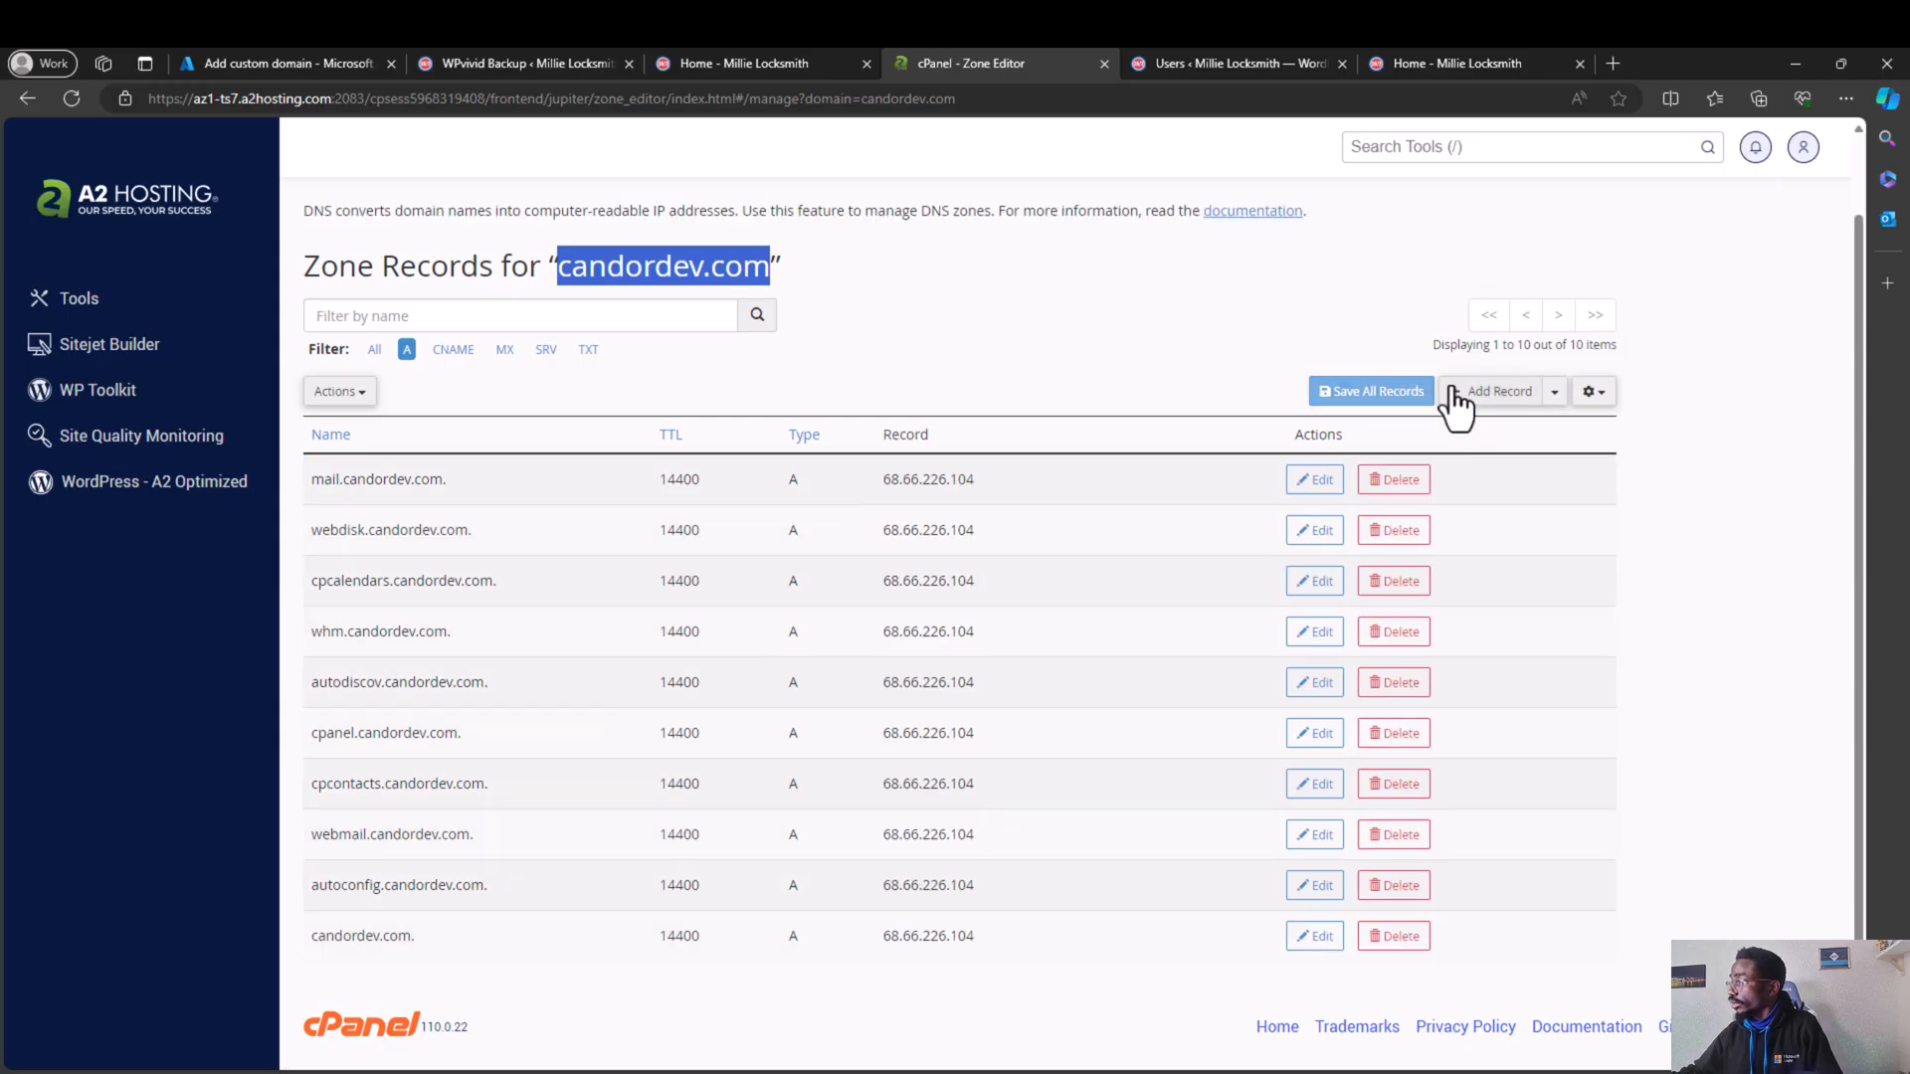
# Step: Delete the existing candordev.com A record, and save a new A record named candordev.com pointing to 51.104.28.66
pyautogui.click(1395, 936)
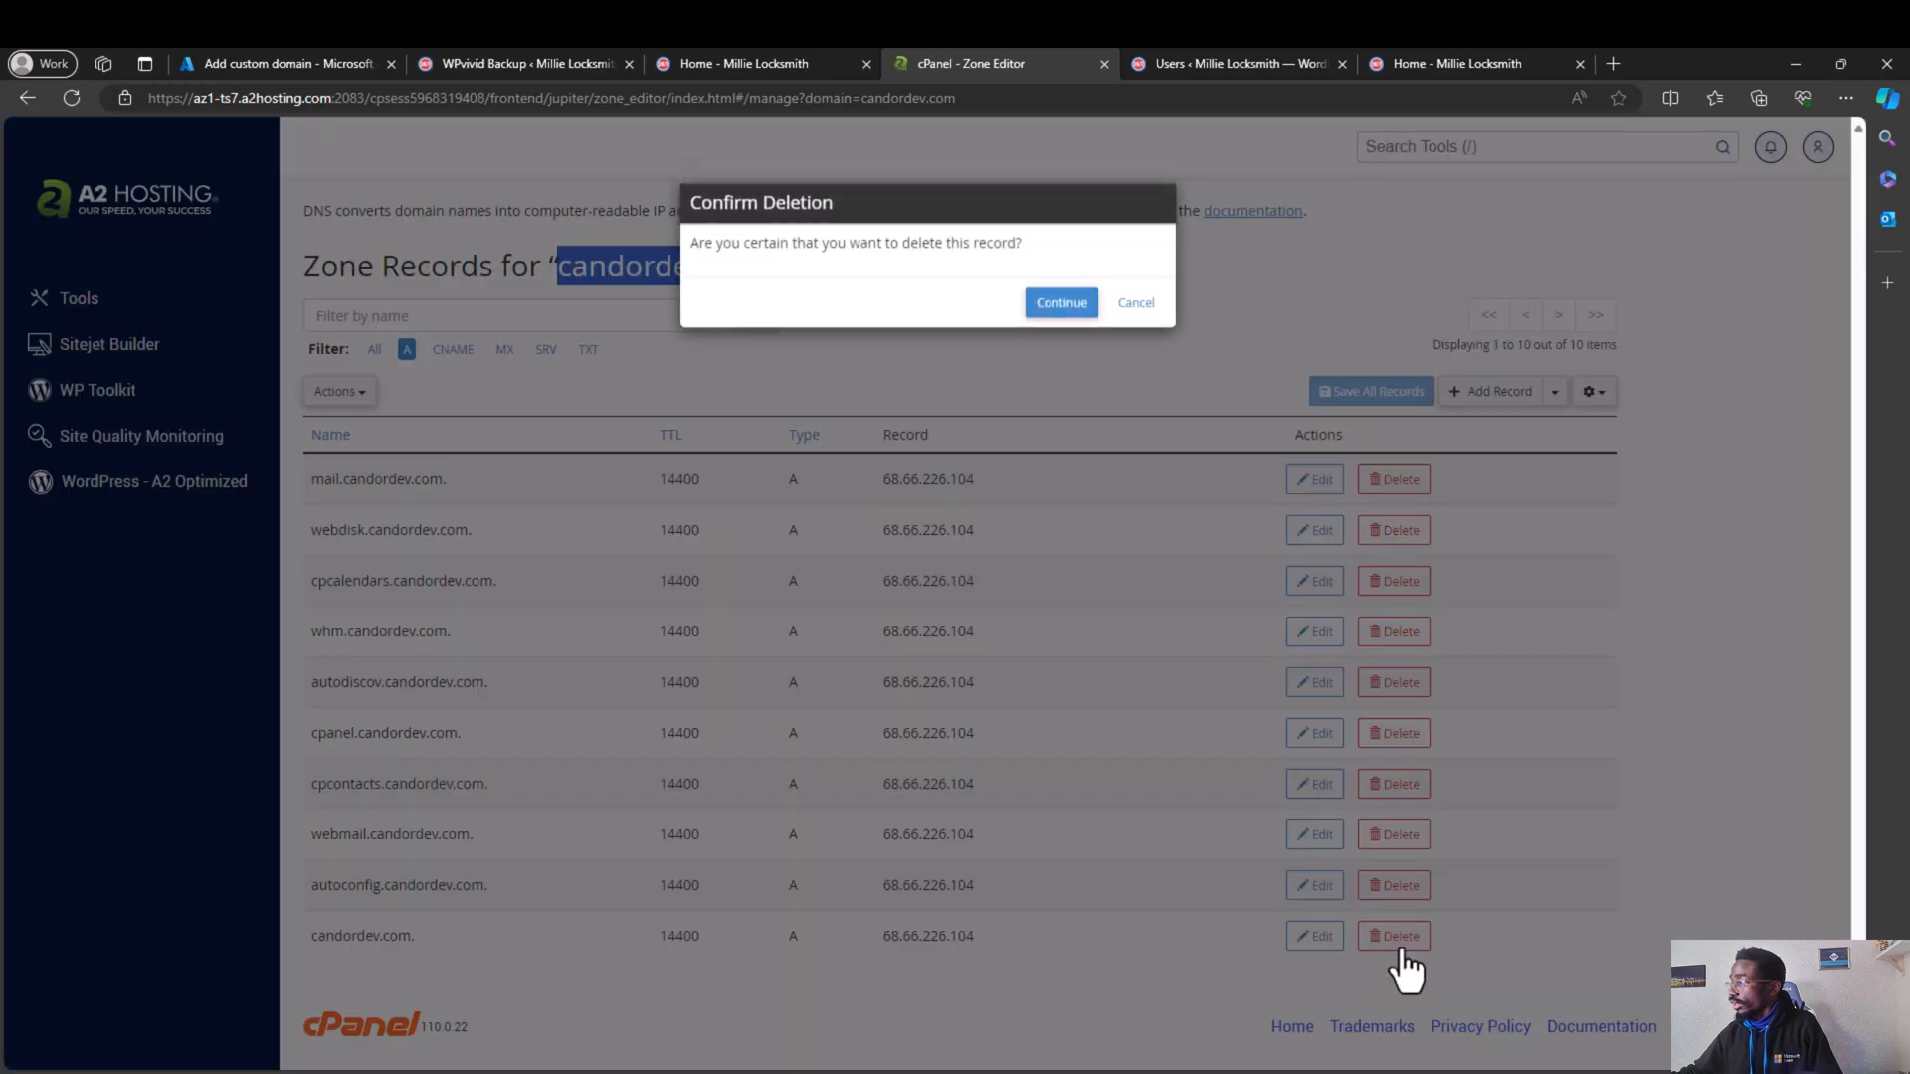
pyautogui.click(1061, 309)
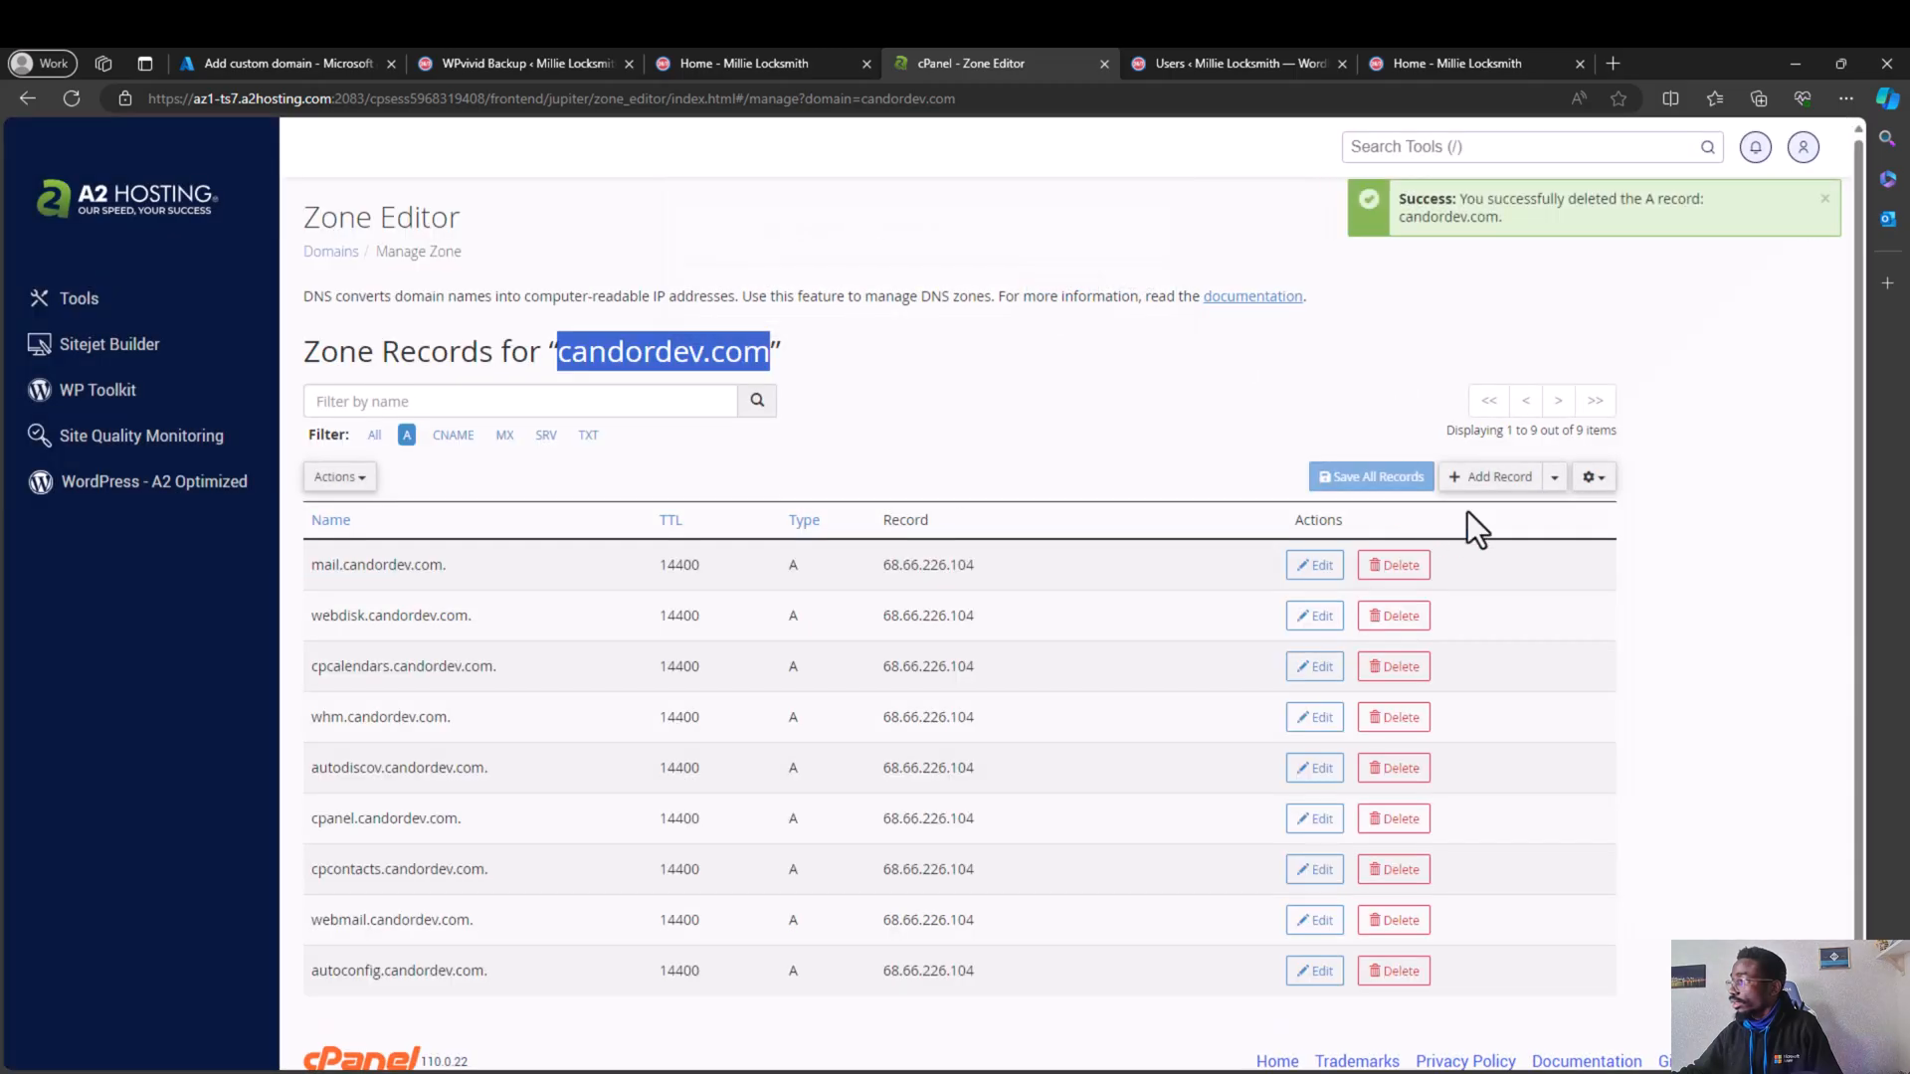
pyautogui.click(1492, 481)
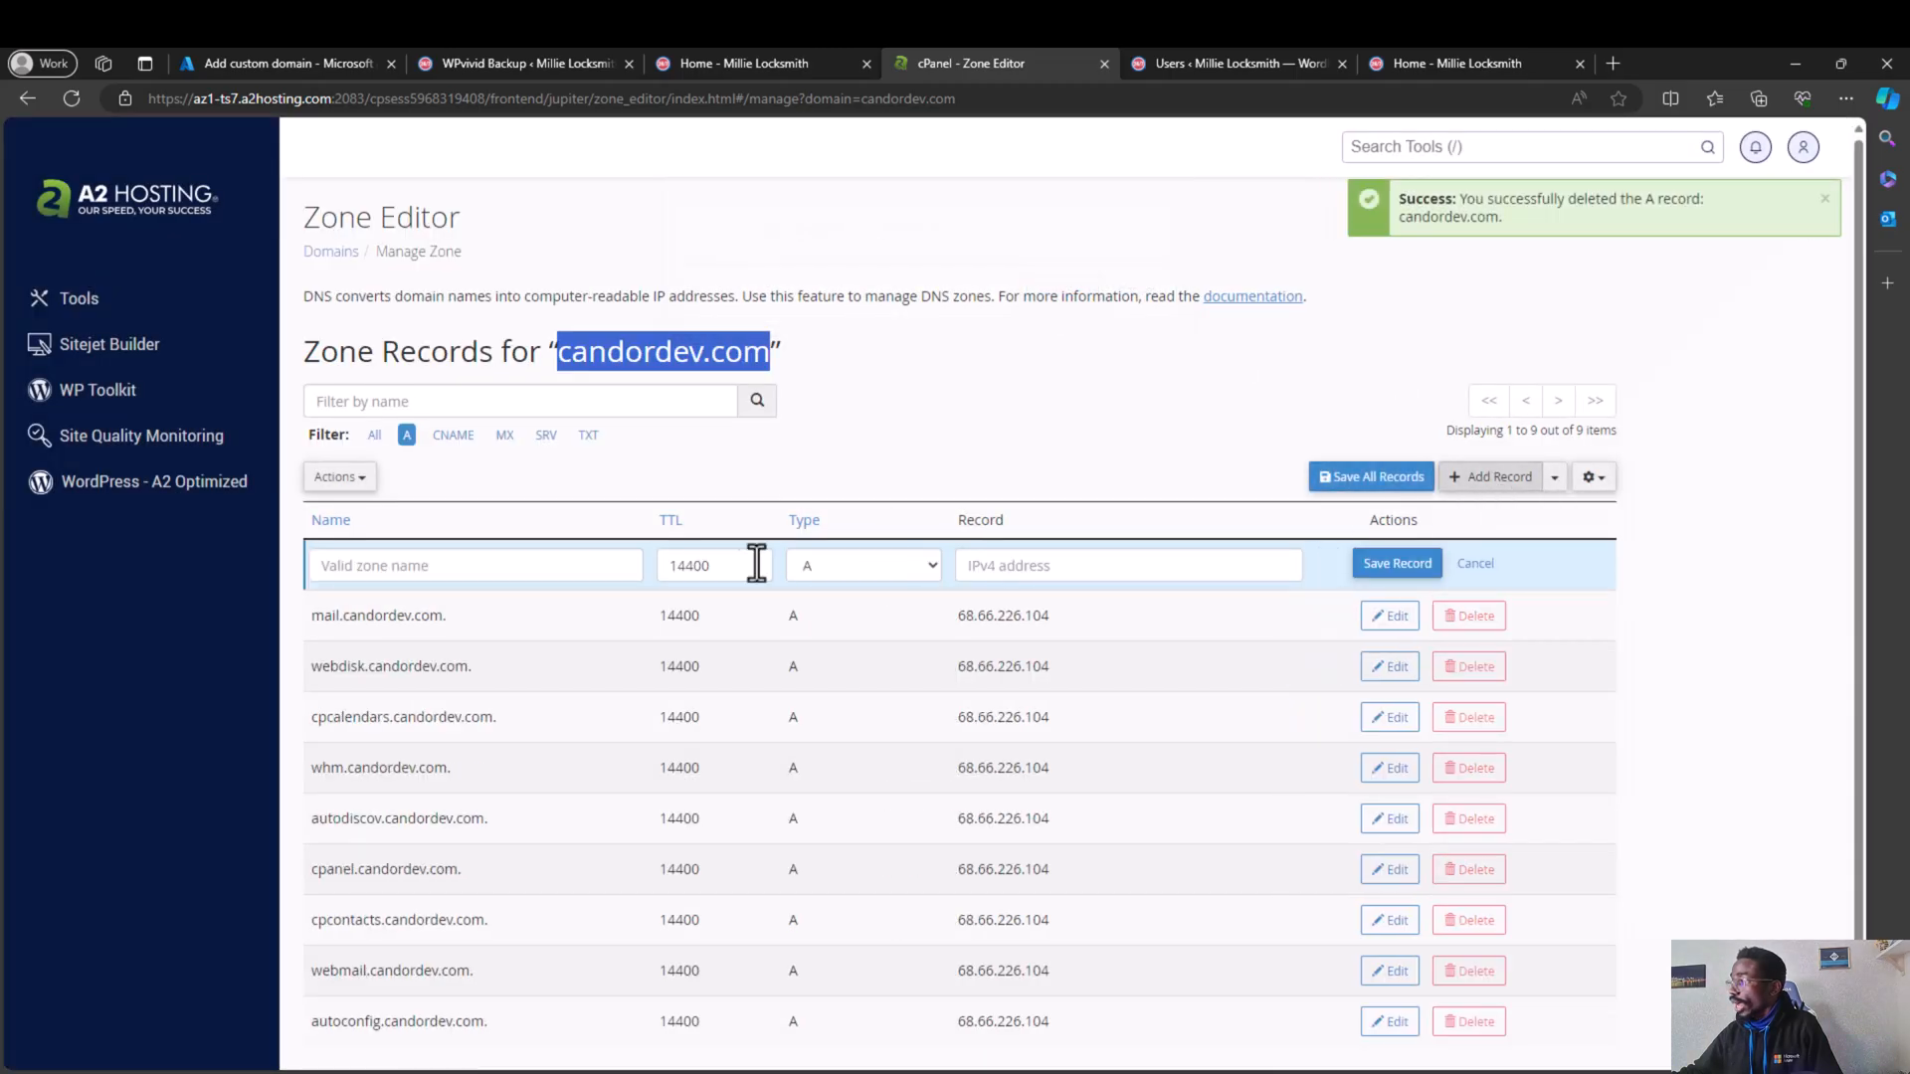
pyautogui.click(1184, 572)
pyautogui.hotkey('ctrl', 'v')
pyautogui.click(557, 563)
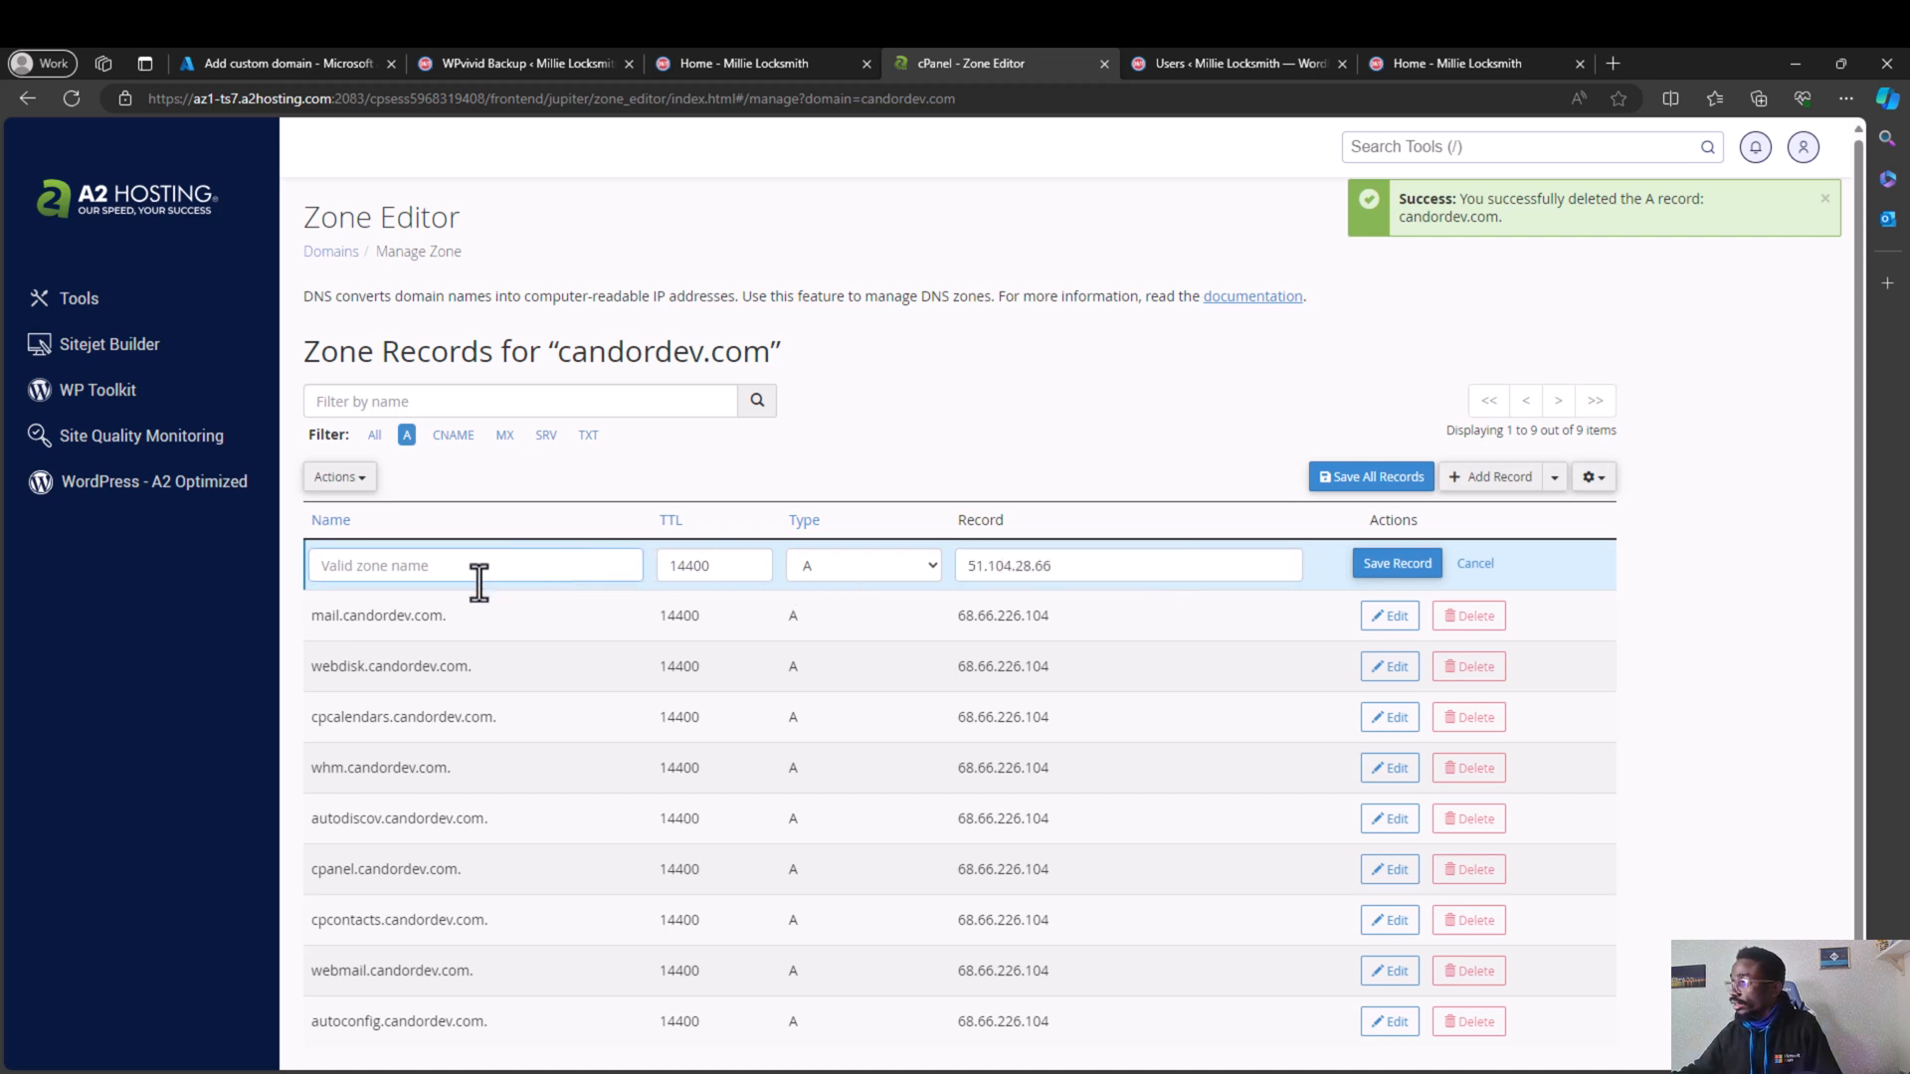
pyautogui.moveTo(443, 616); pyautogui.dragTo(350, 619)
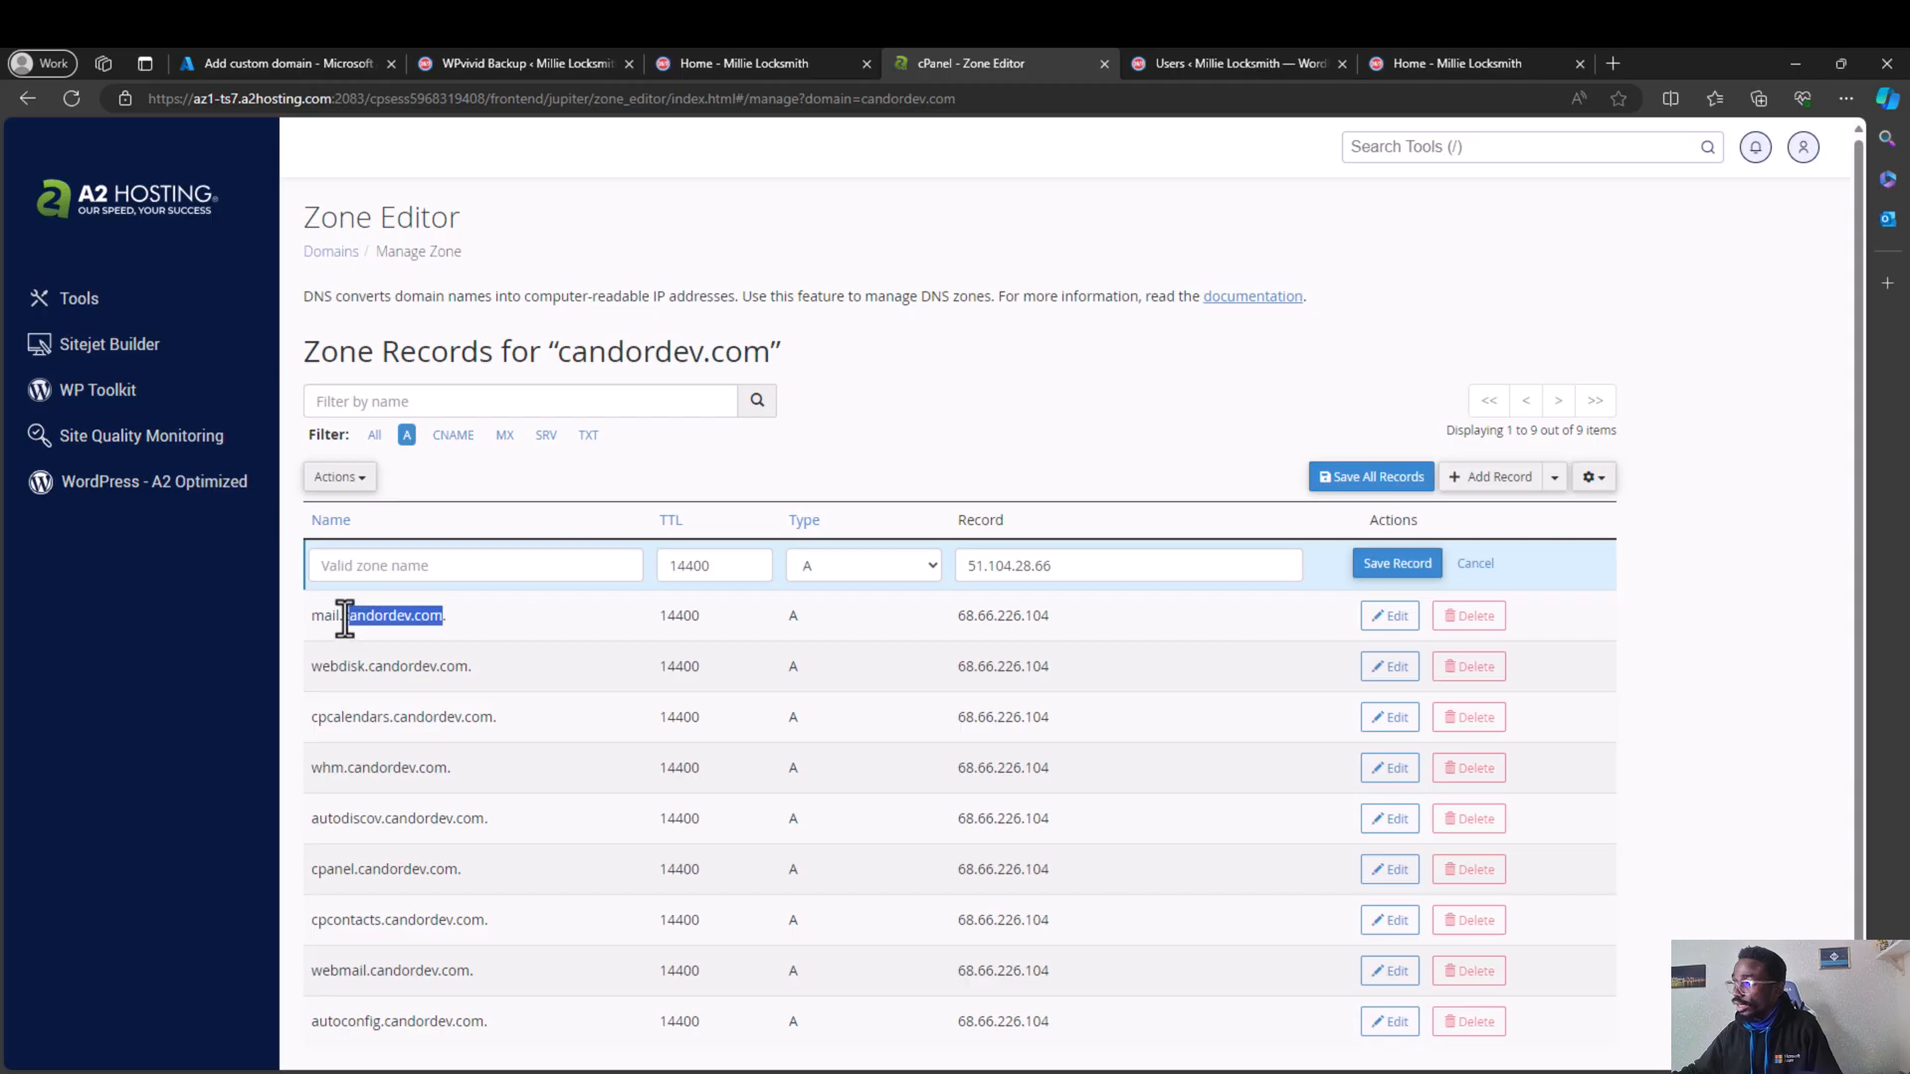
pyautogui.moveTo(345, 617); pyautogui.dragTo(473, 563)
pyautogui.click(468, 563)
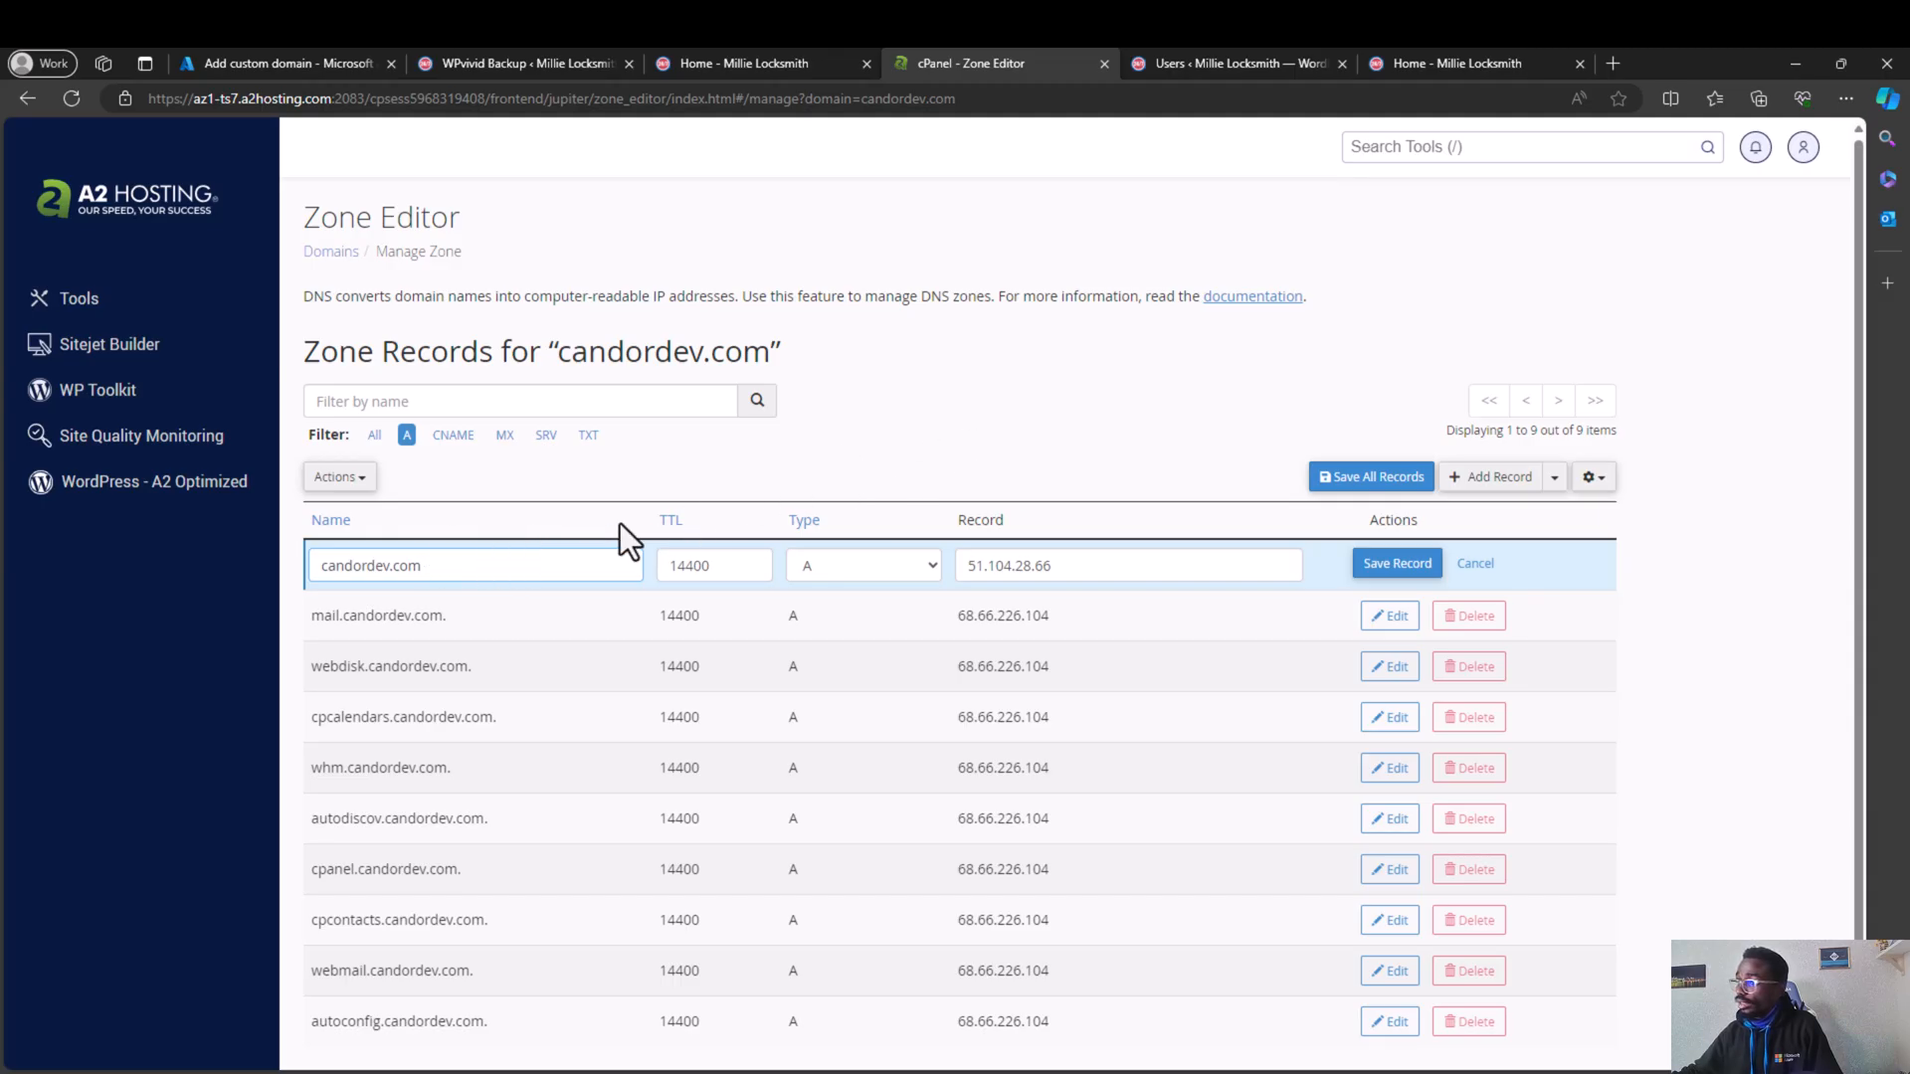
pyautogui.click(1398, 567)
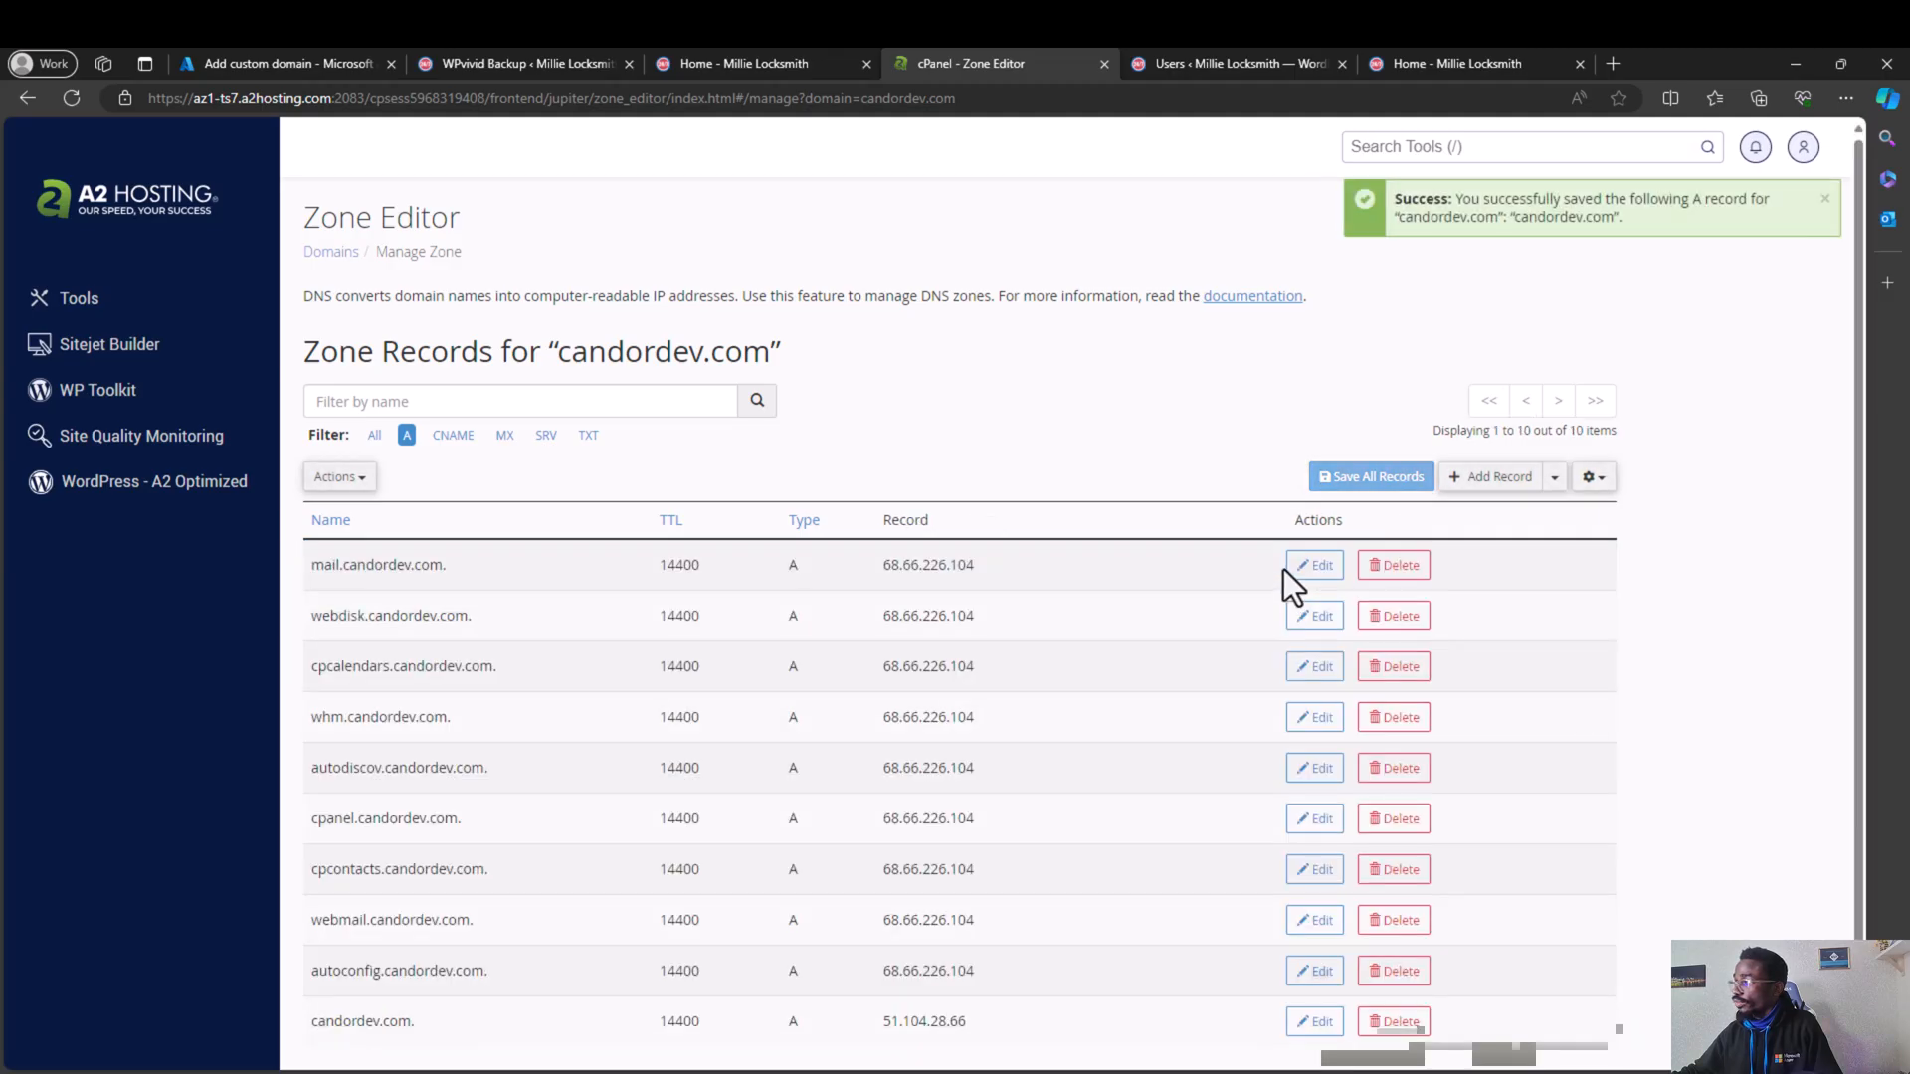
# Step: Filter the zone records to TXT, copy the asuid TXT value from Azure's domain validation records, and return to the Zone Editor
pyautogui.scroll(-1, 1171, 701)
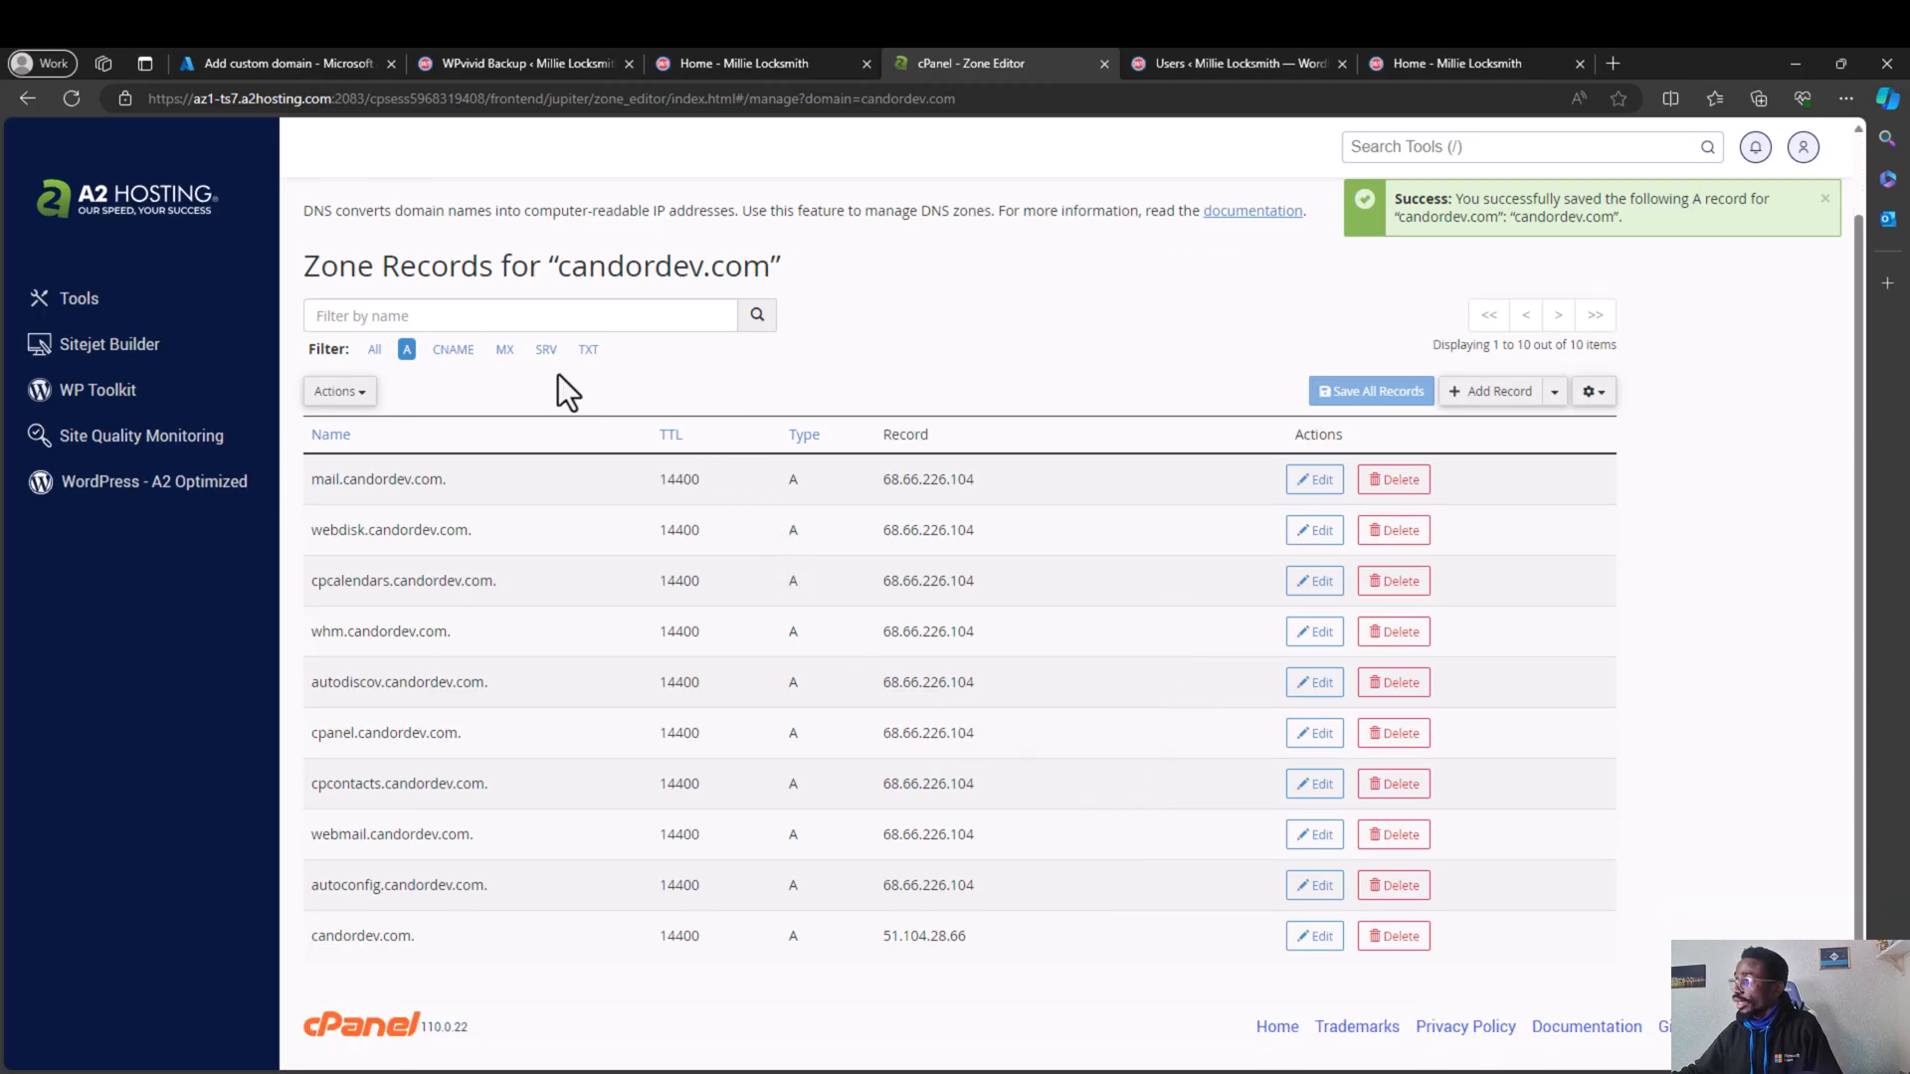
pyautogui.click(582, 351)
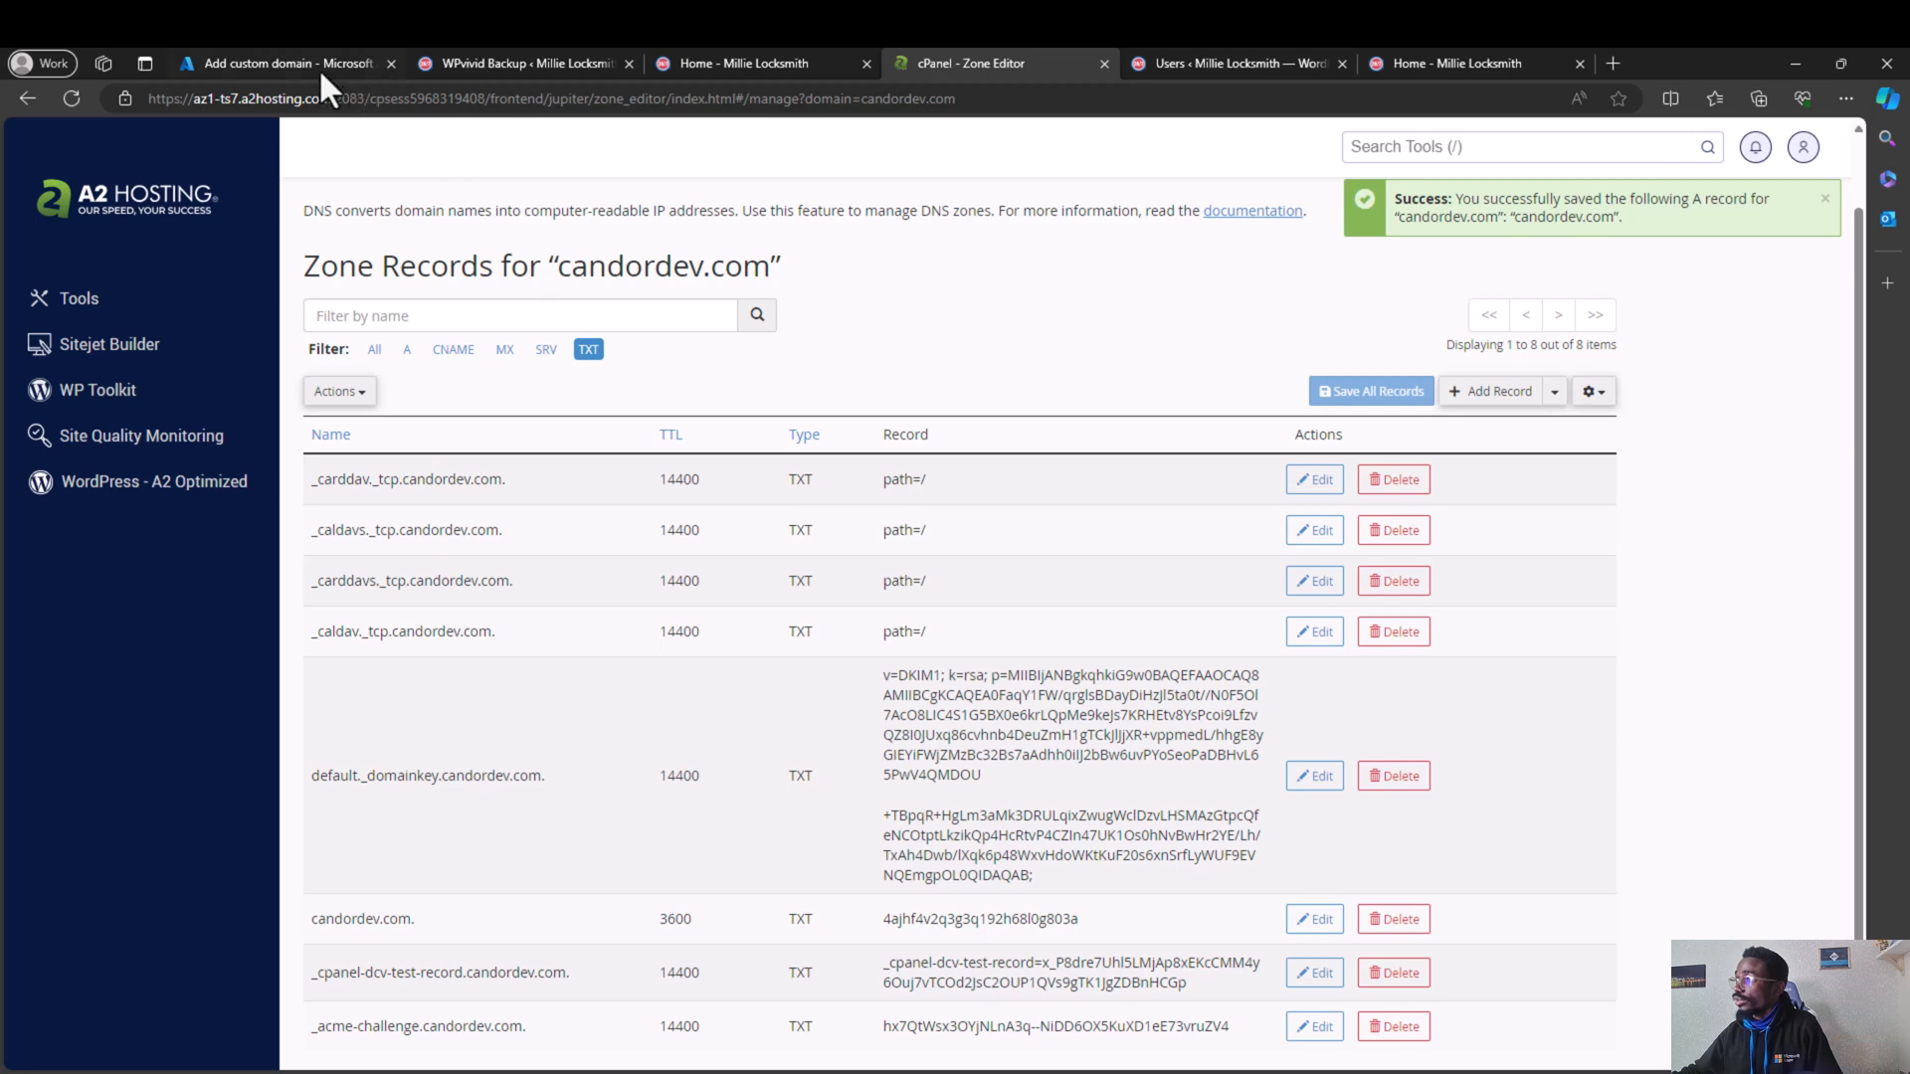
pyautogui.click(289, 62)
pyautogui.click(1697, 824)
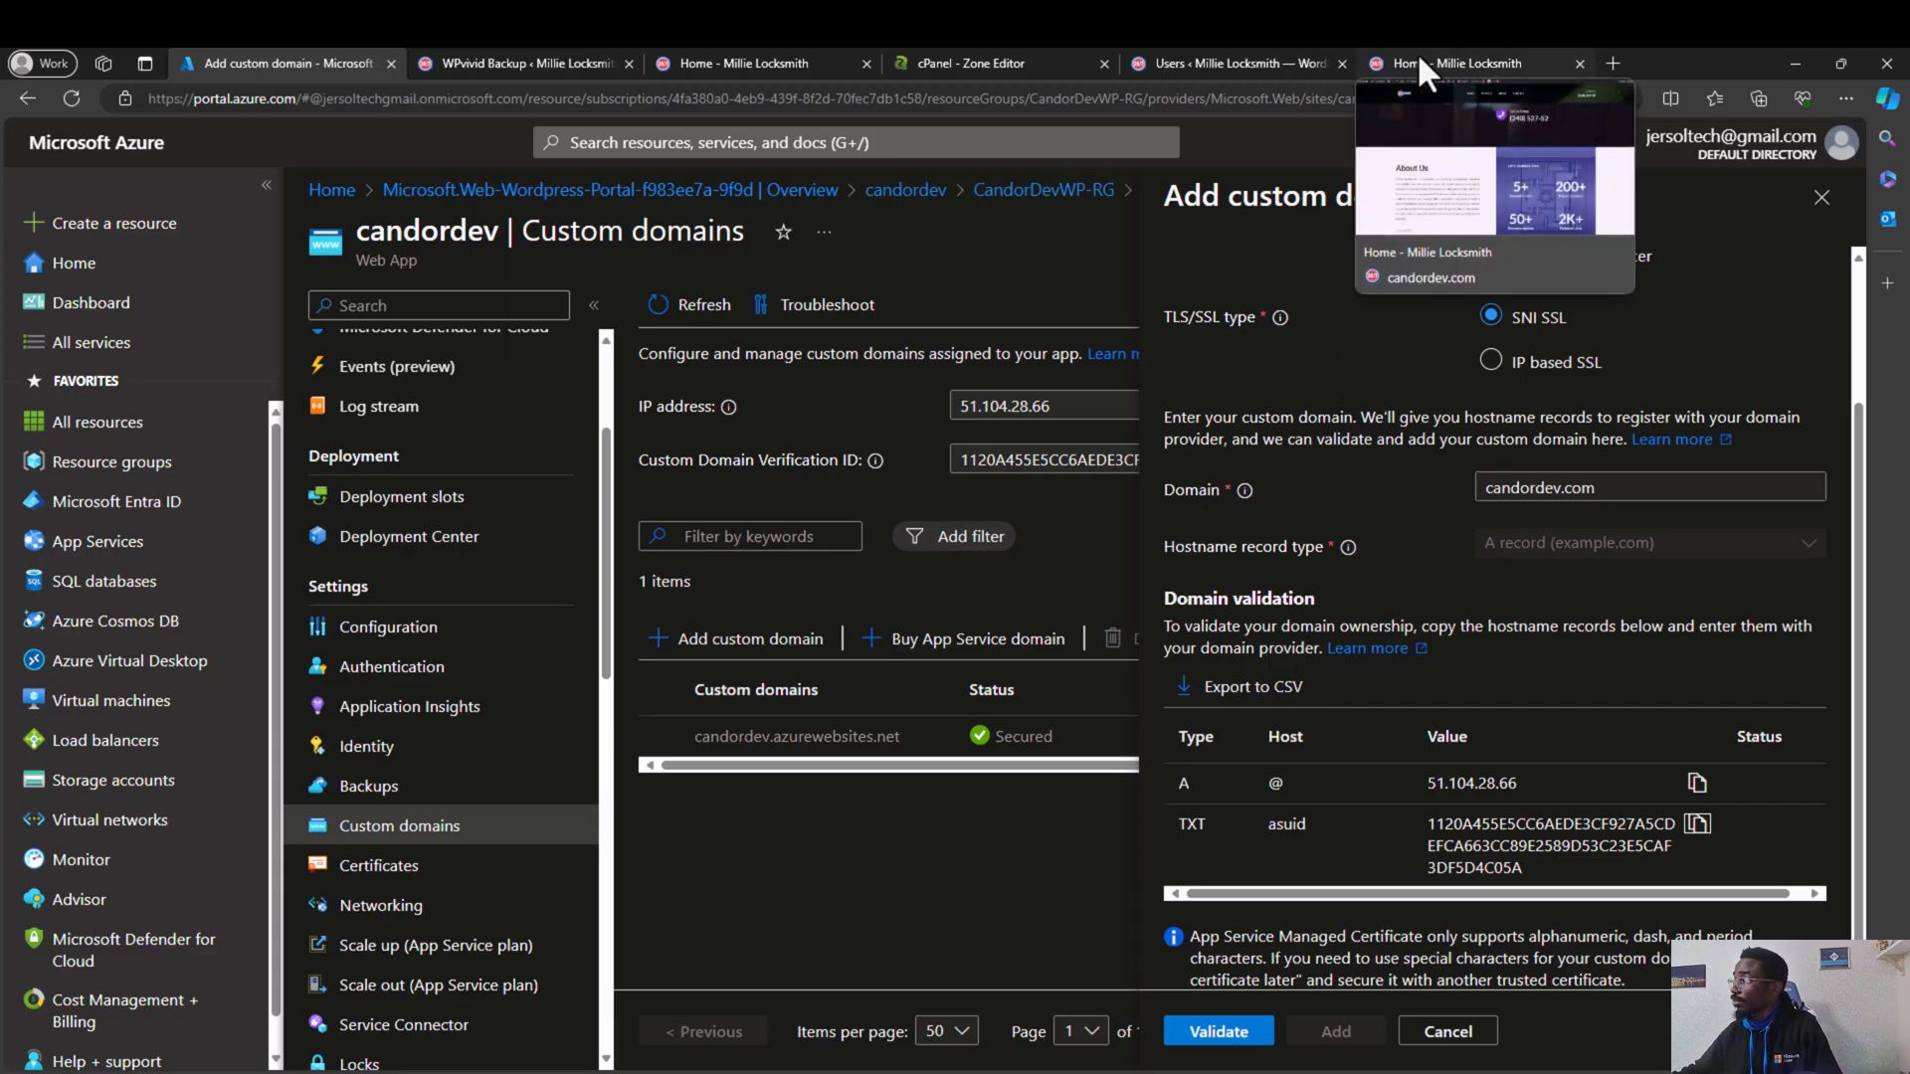
pyautogui.click(1006, 58)
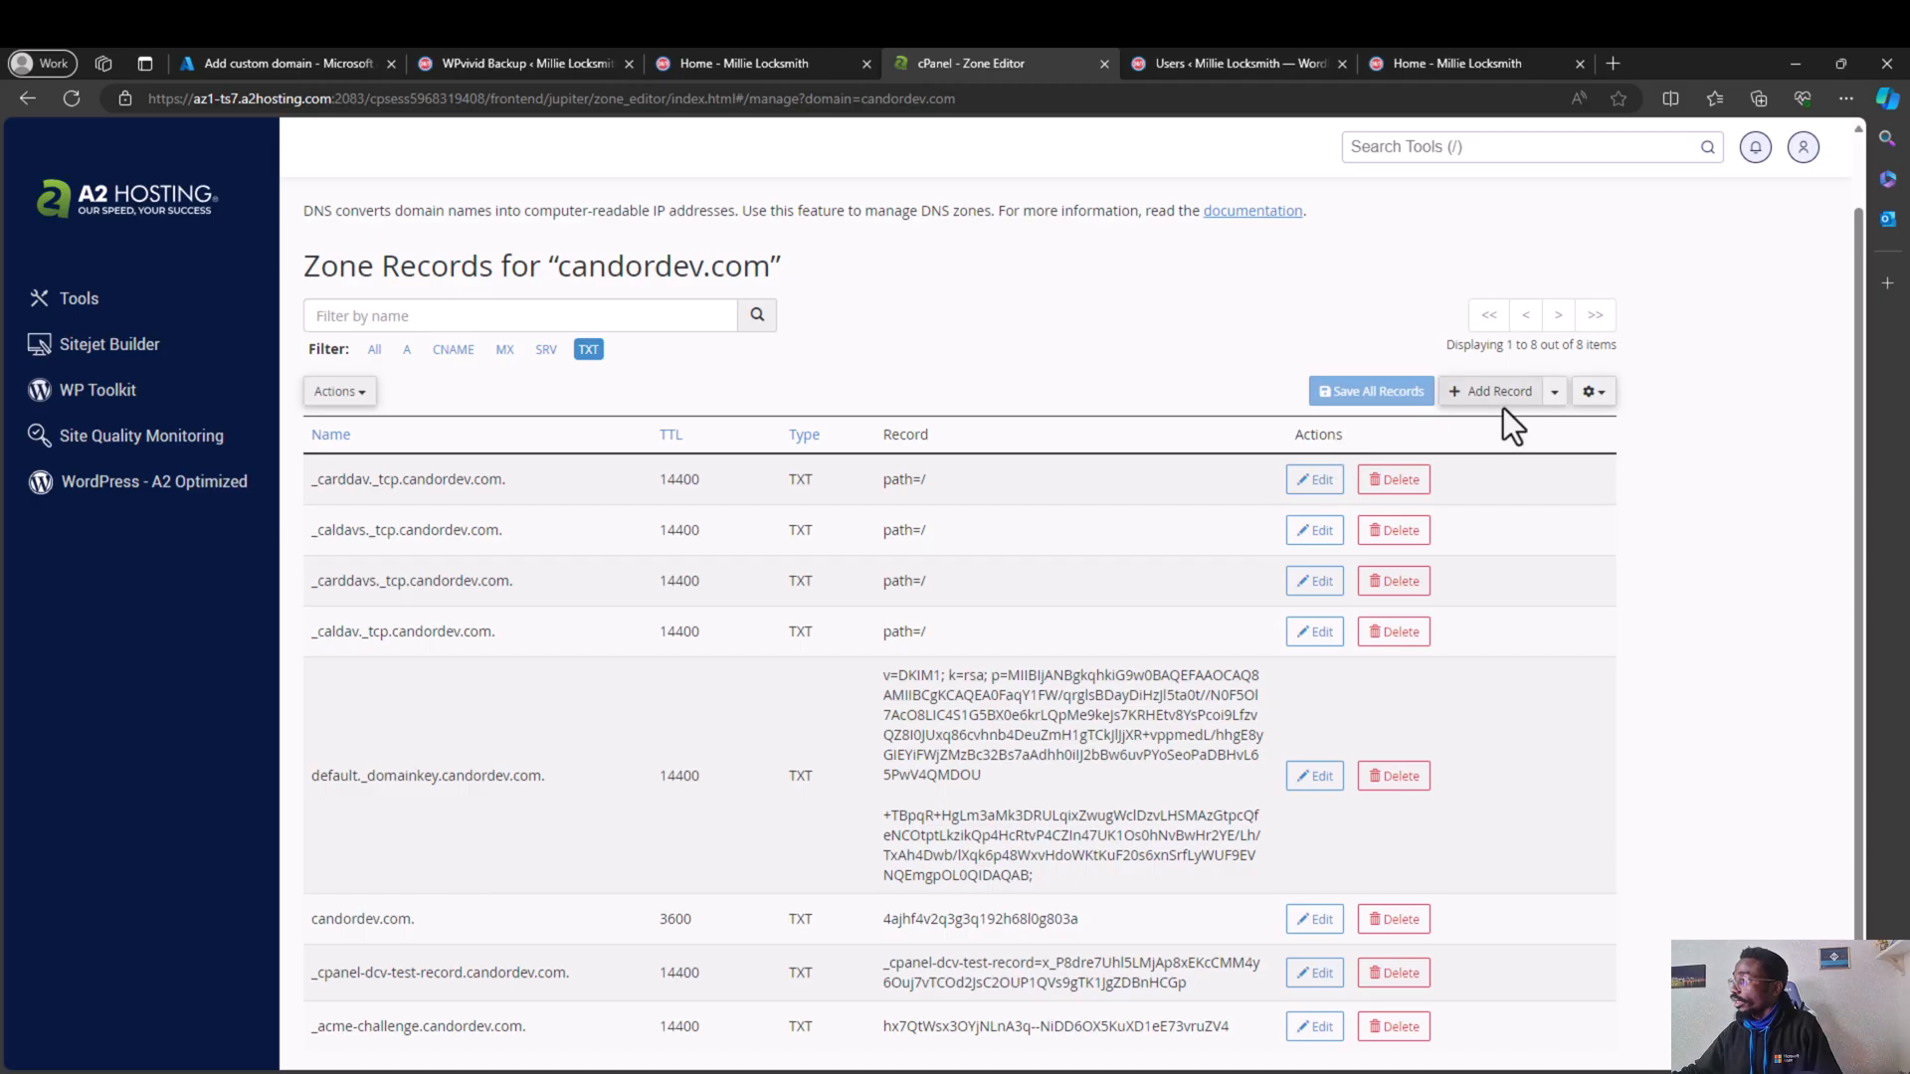
# Step: Save a new TXT record named asuid with the copied domain verification ID as its value, and return to the Azure portal
pyautogui.click(1492, 391)
pyautogui.click(921, 482)
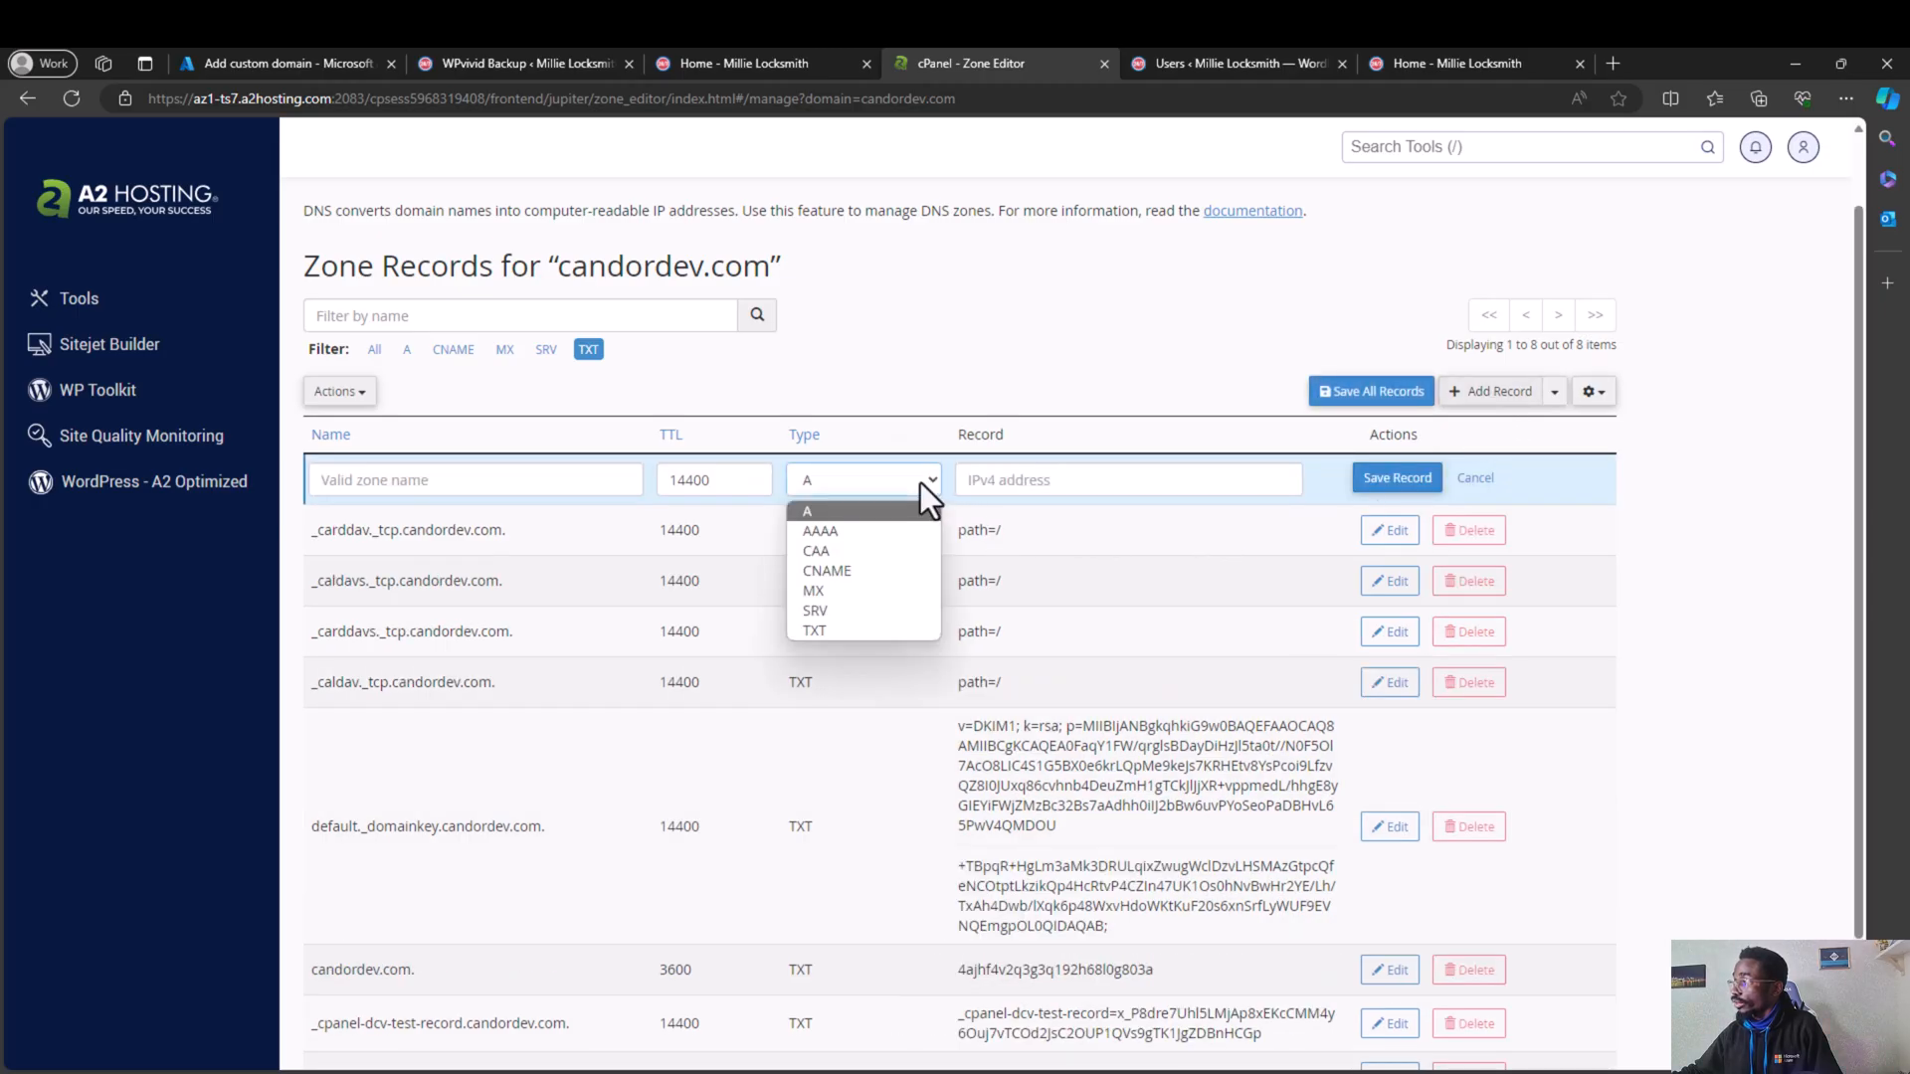
pyautogui.click(836, 623)
pyautogui.click(1000, 480)
pyautogui.hotkey('ctrl', 'v')
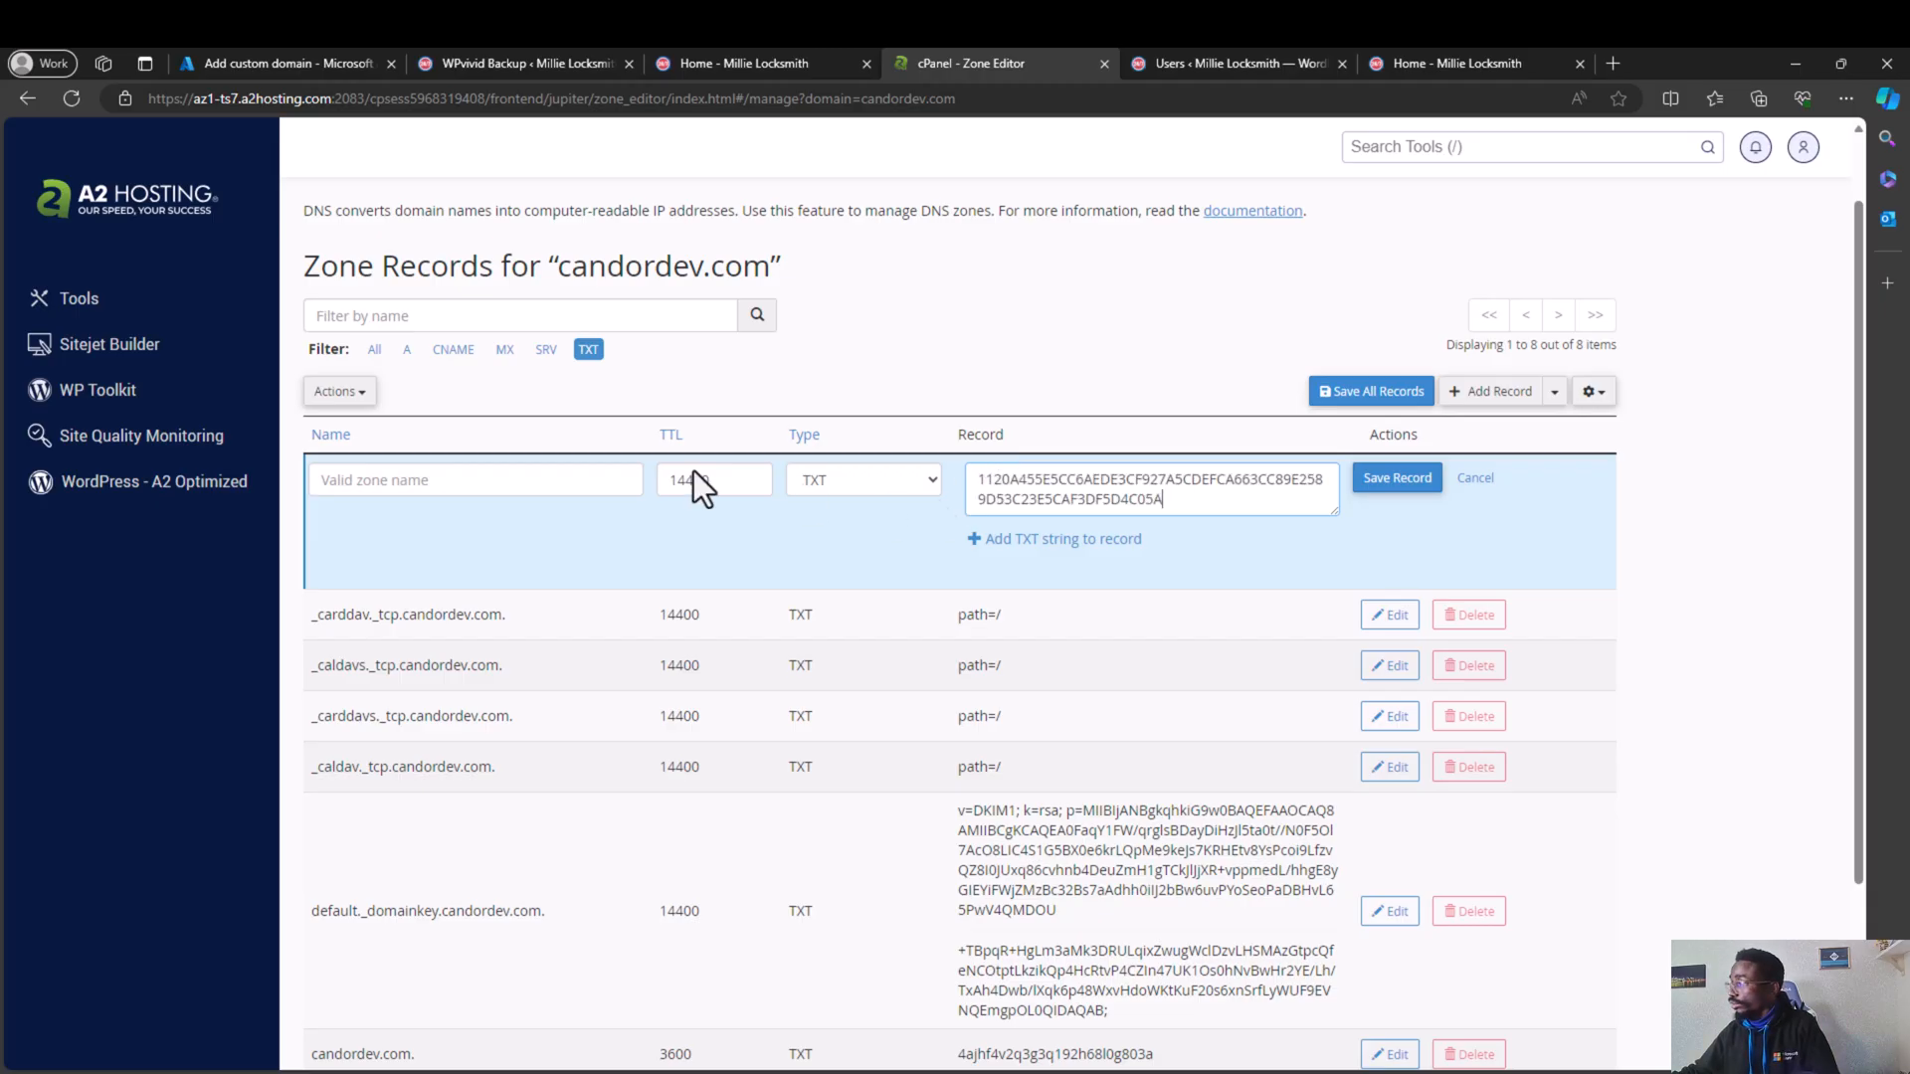
pyautogui.click(532, 484)
pyautogui.write('asuid')
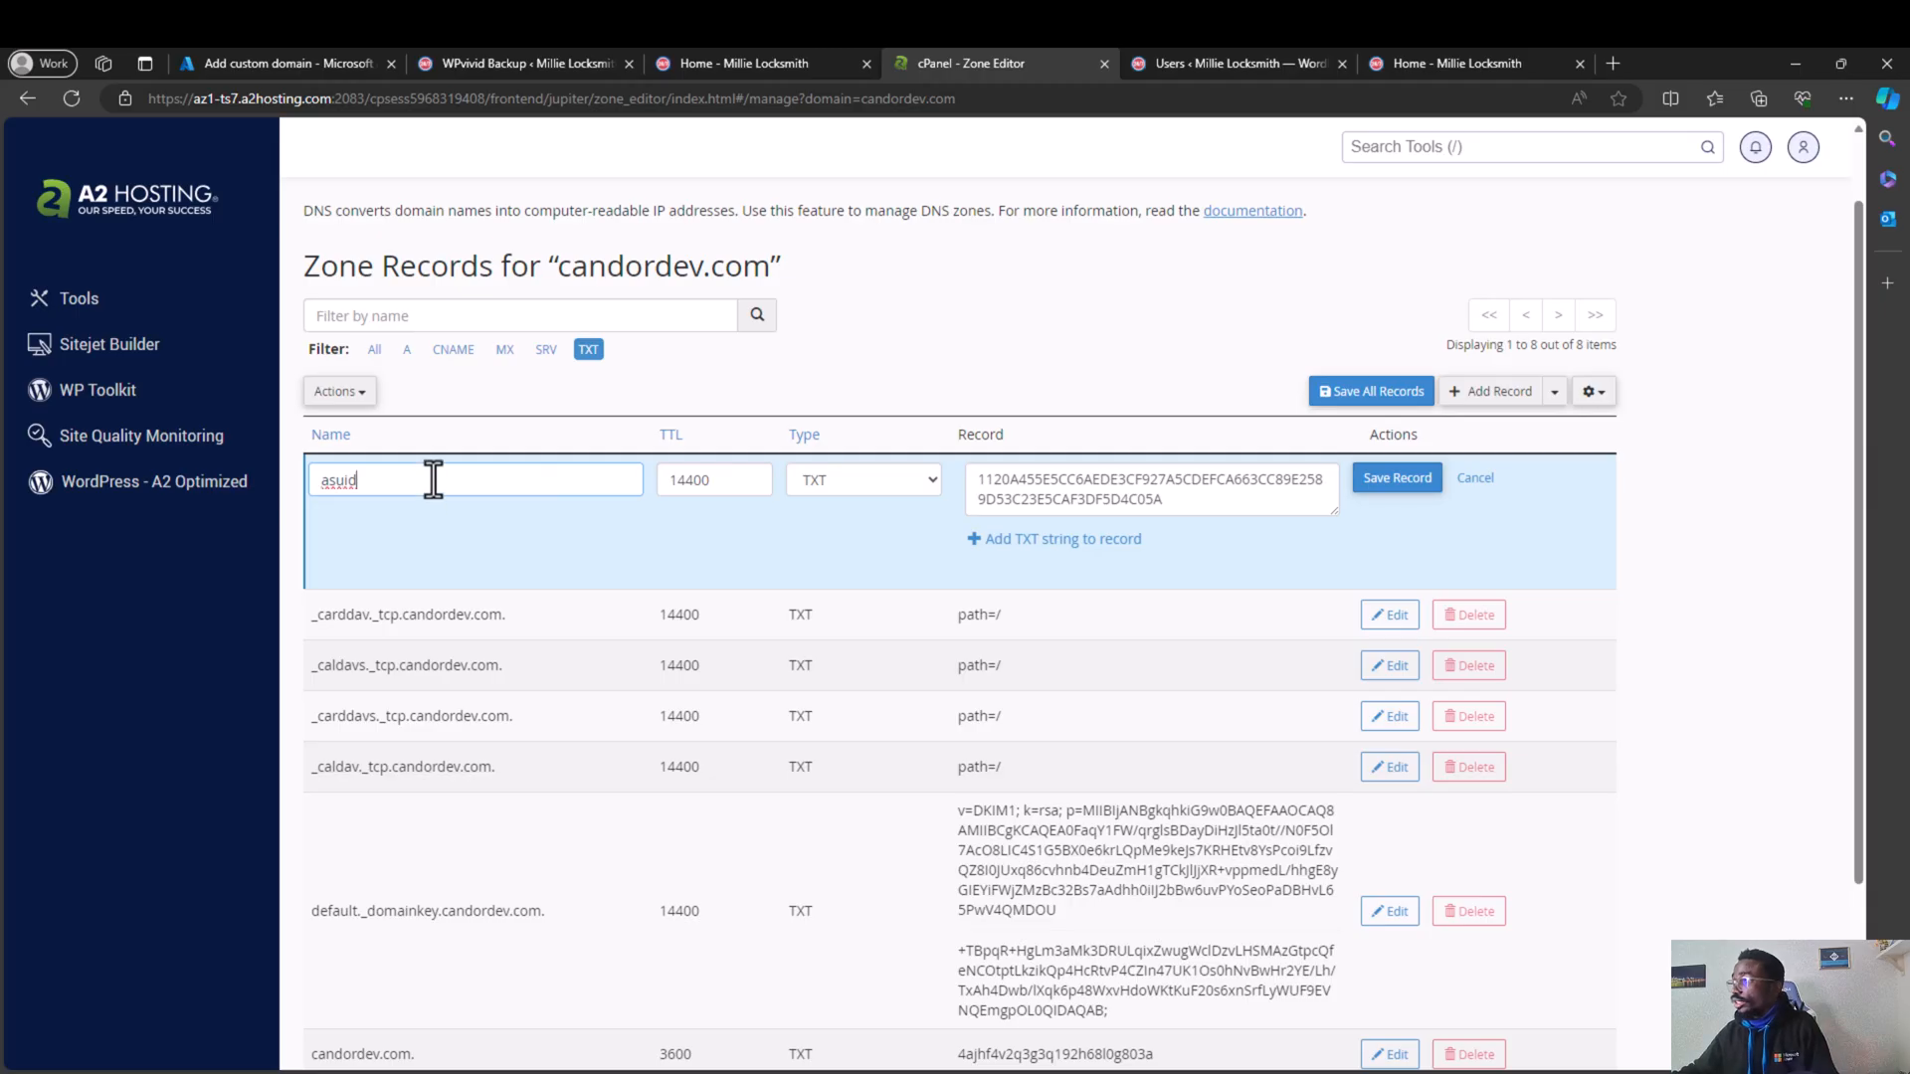
pyautogui.click(1406, 489)
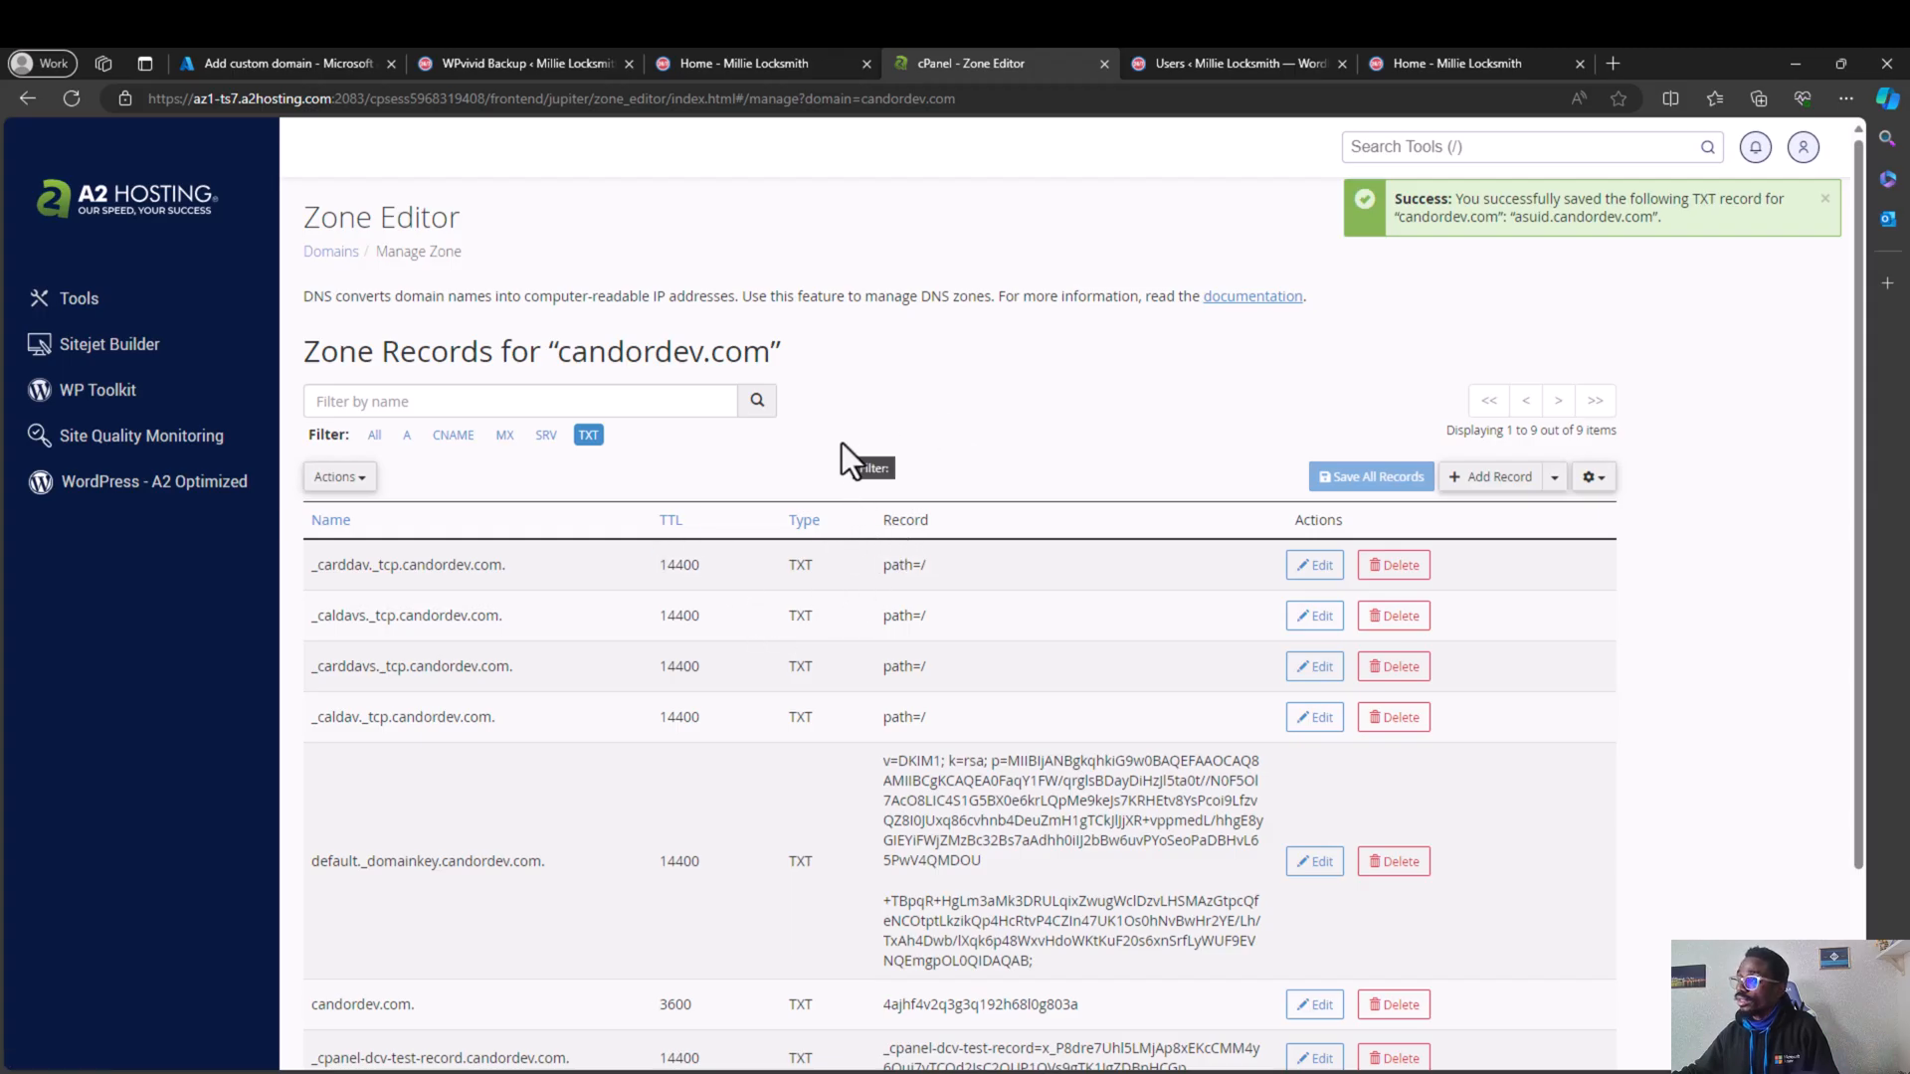
pyautogui.click(323, 64)
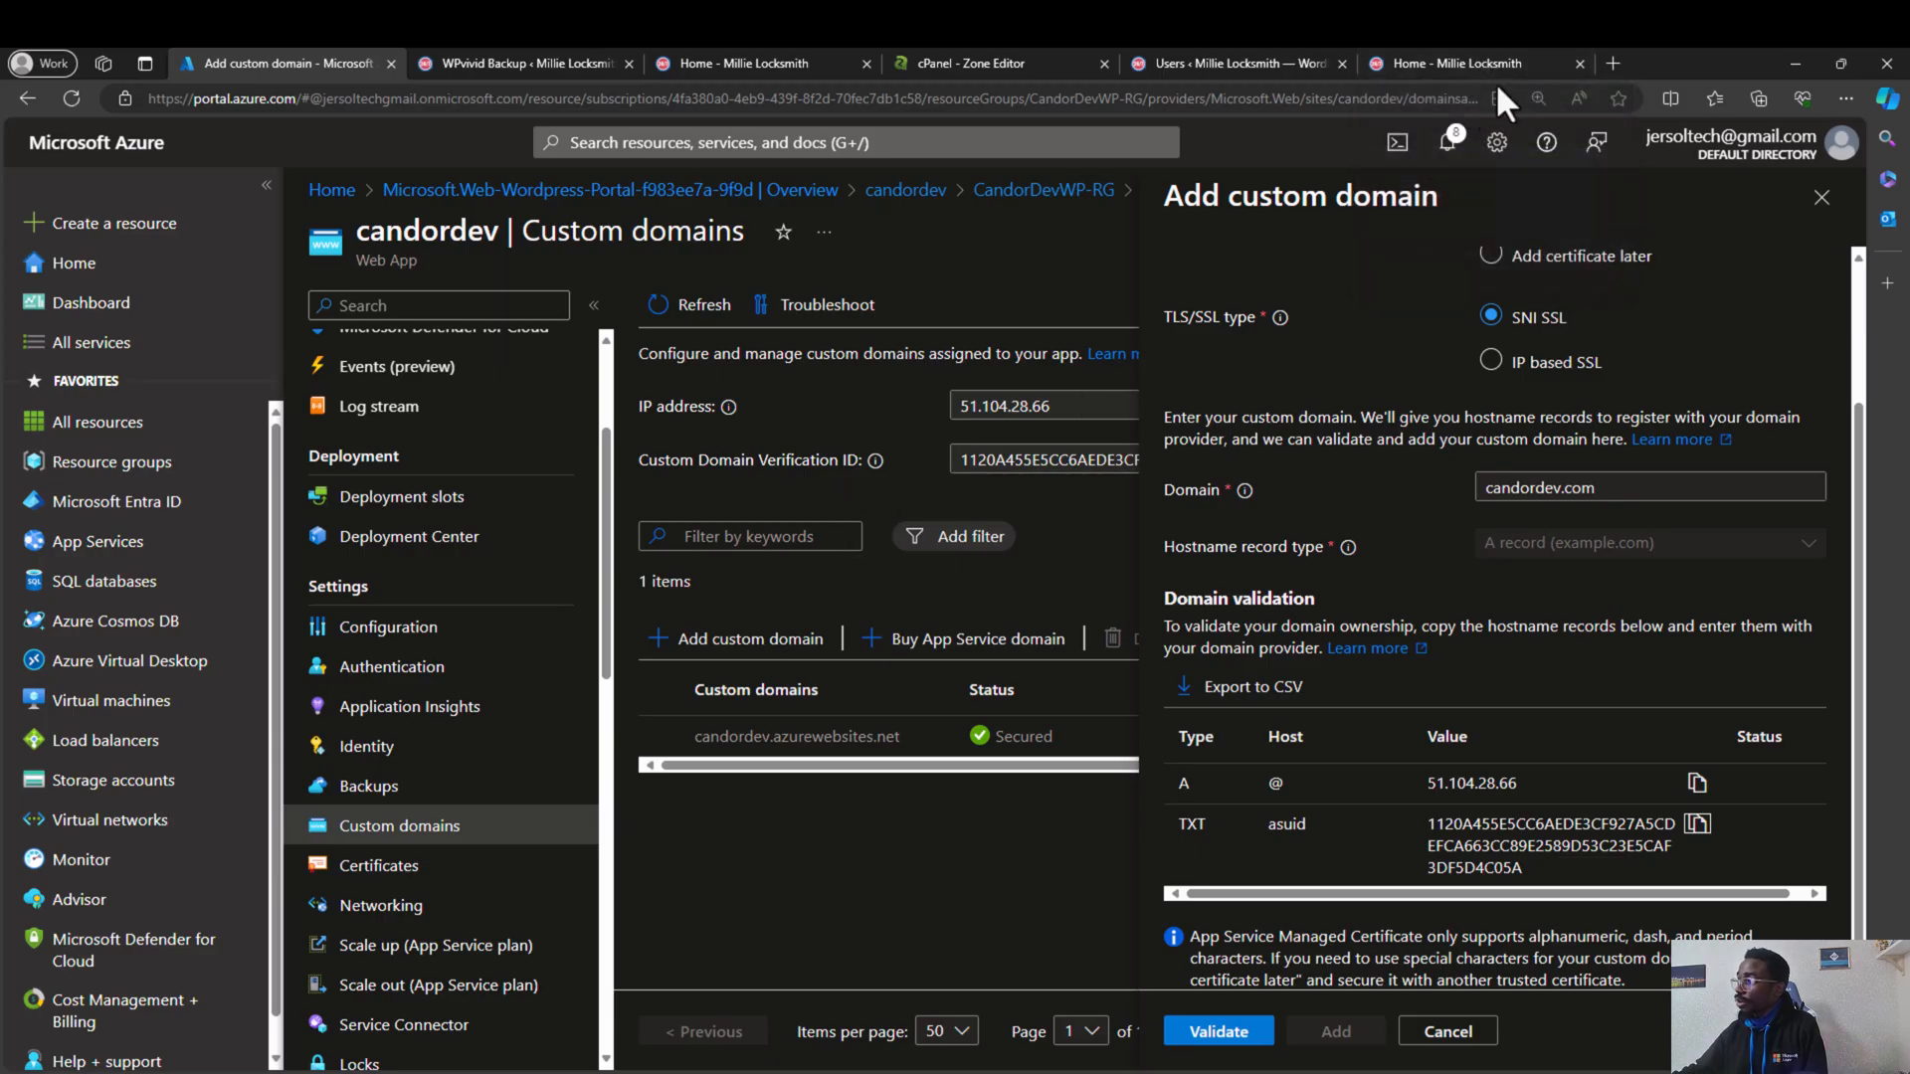
pyautogui.click(1612, 62)
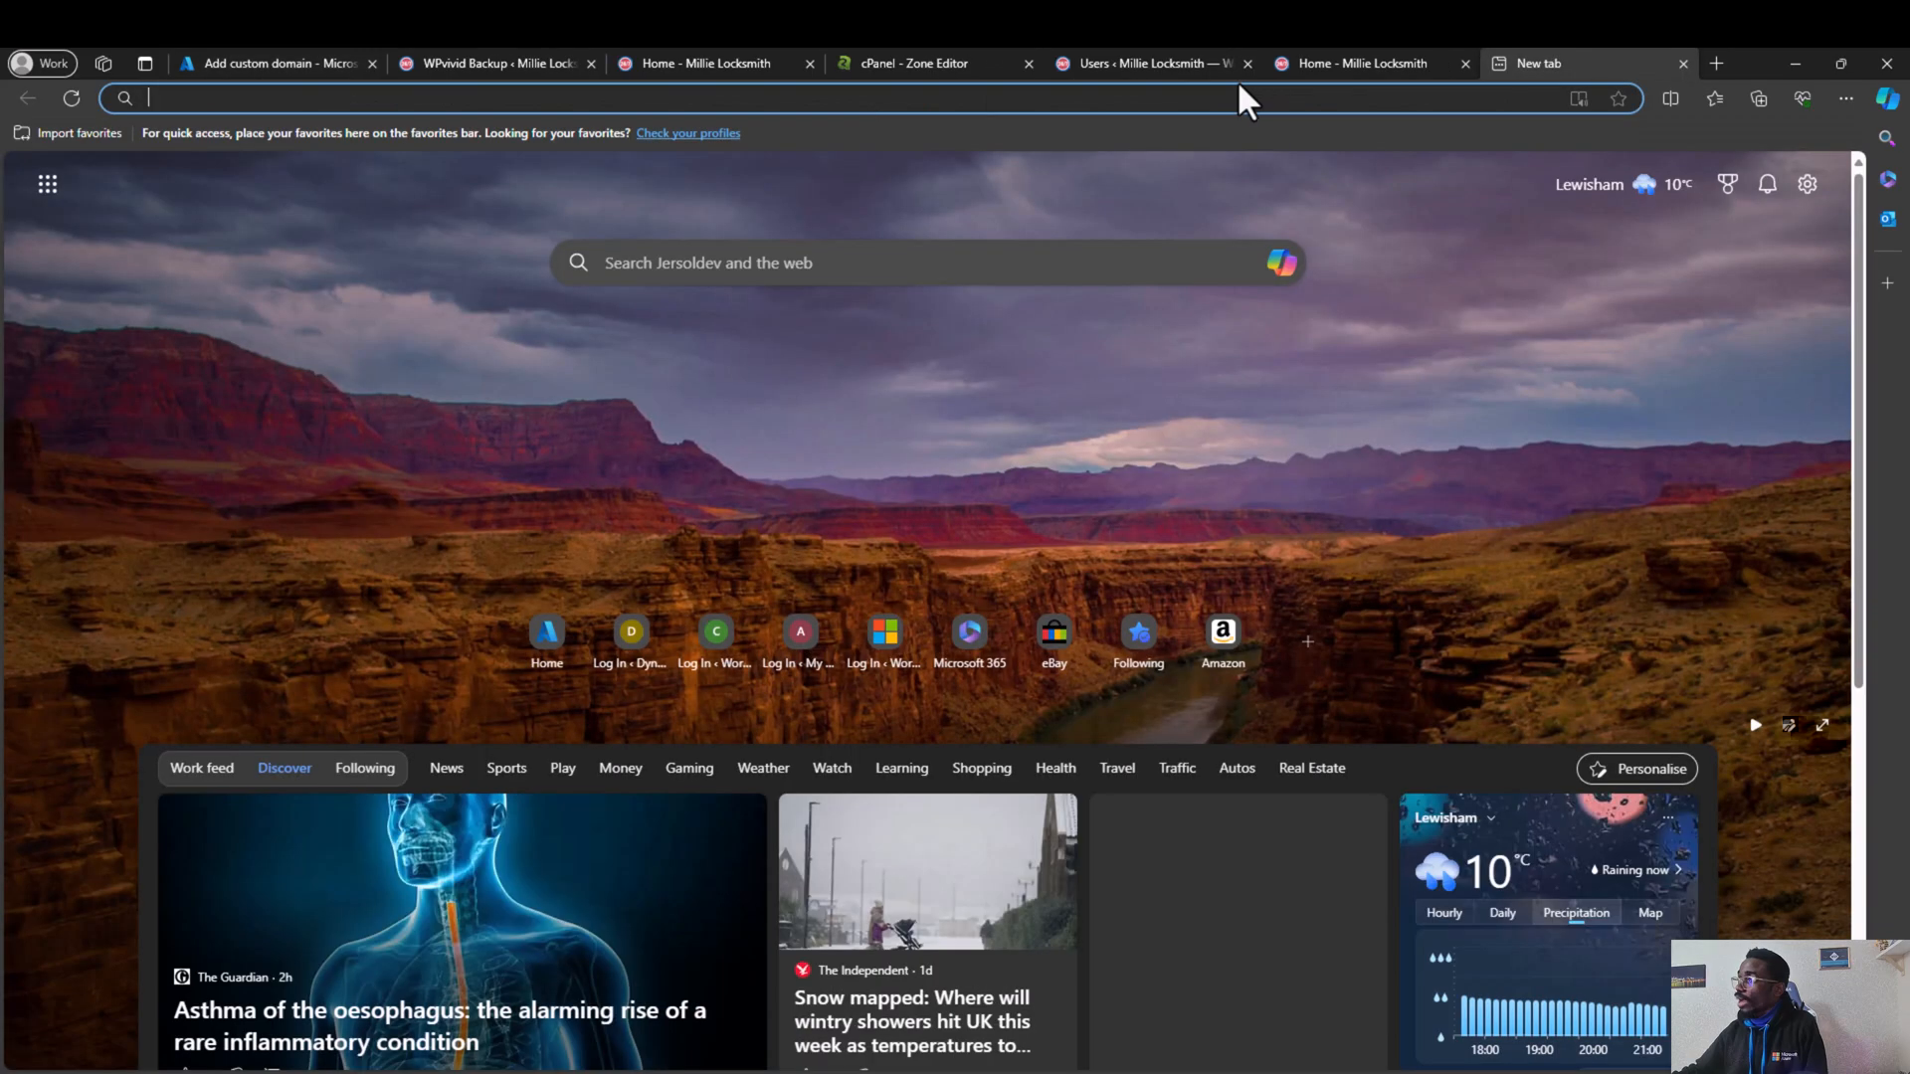
pyautogui.write('can')
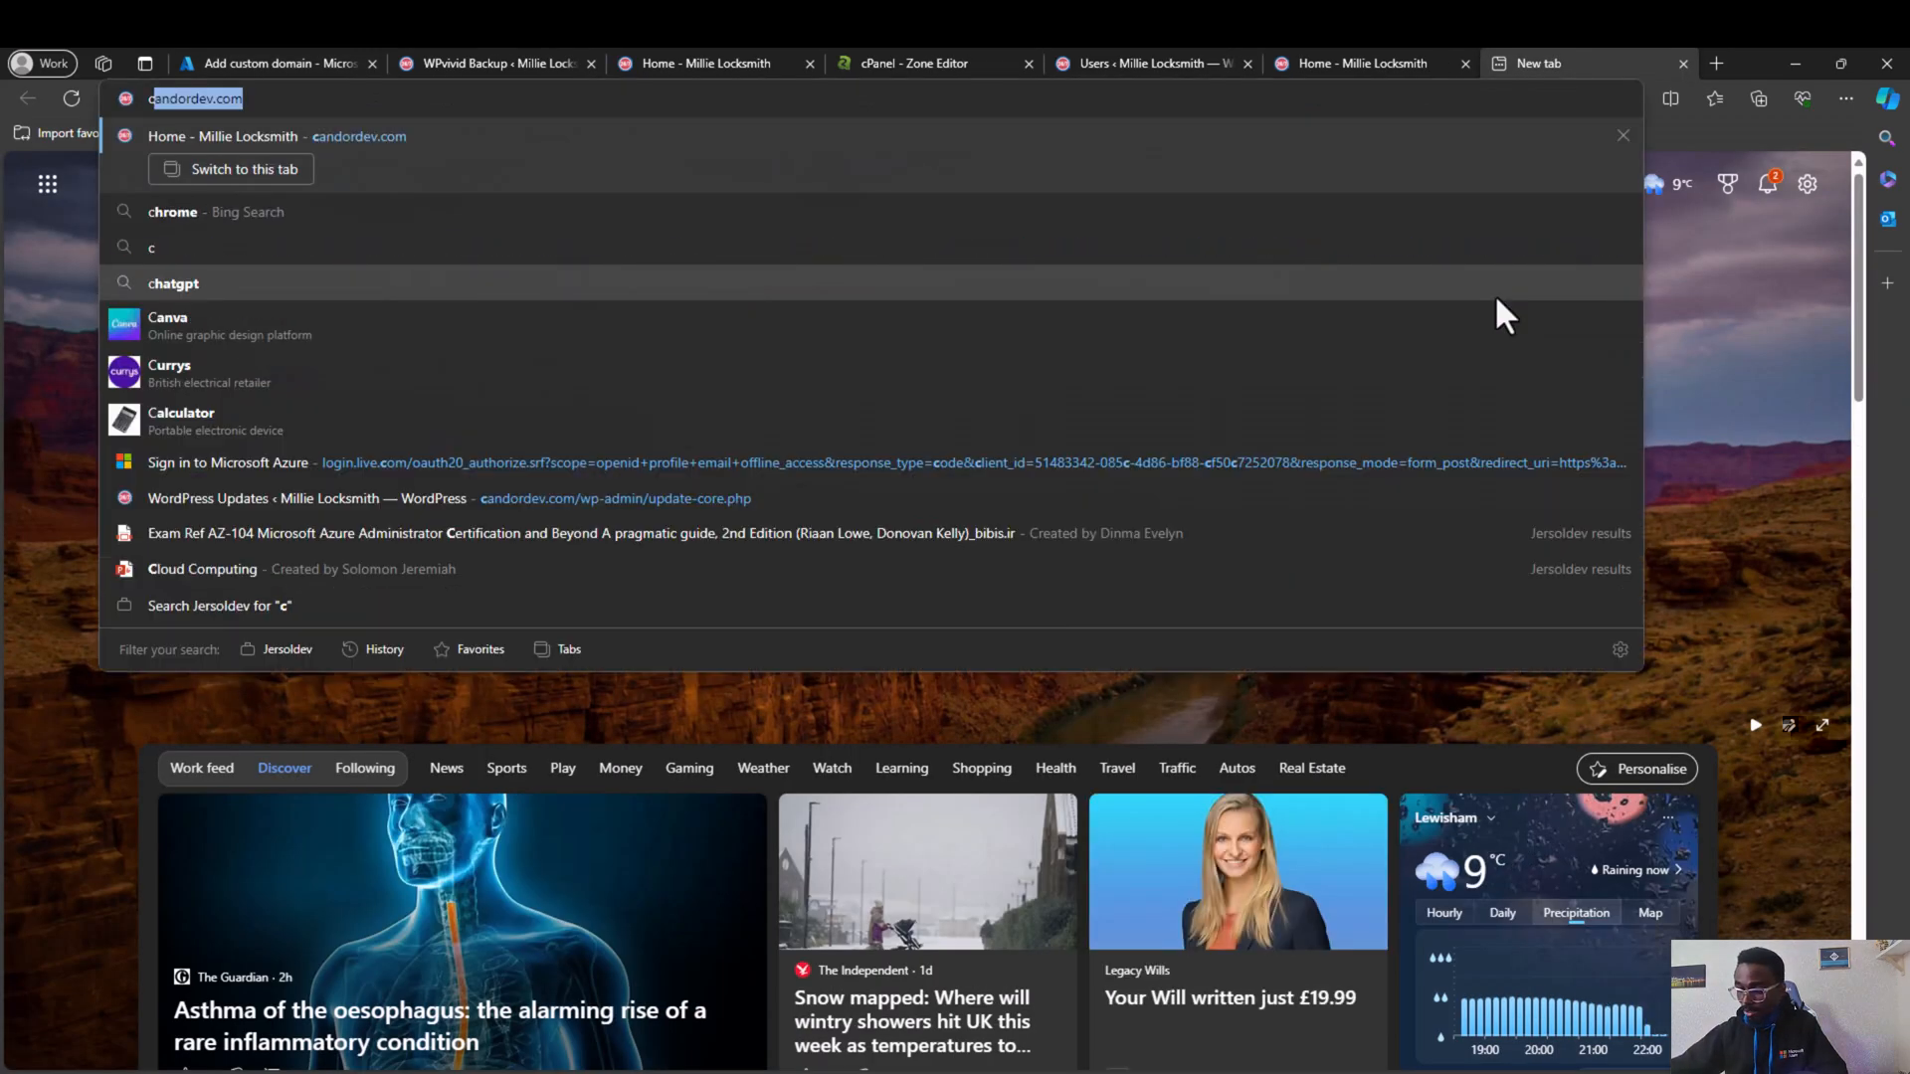
pyautogui.write('d')
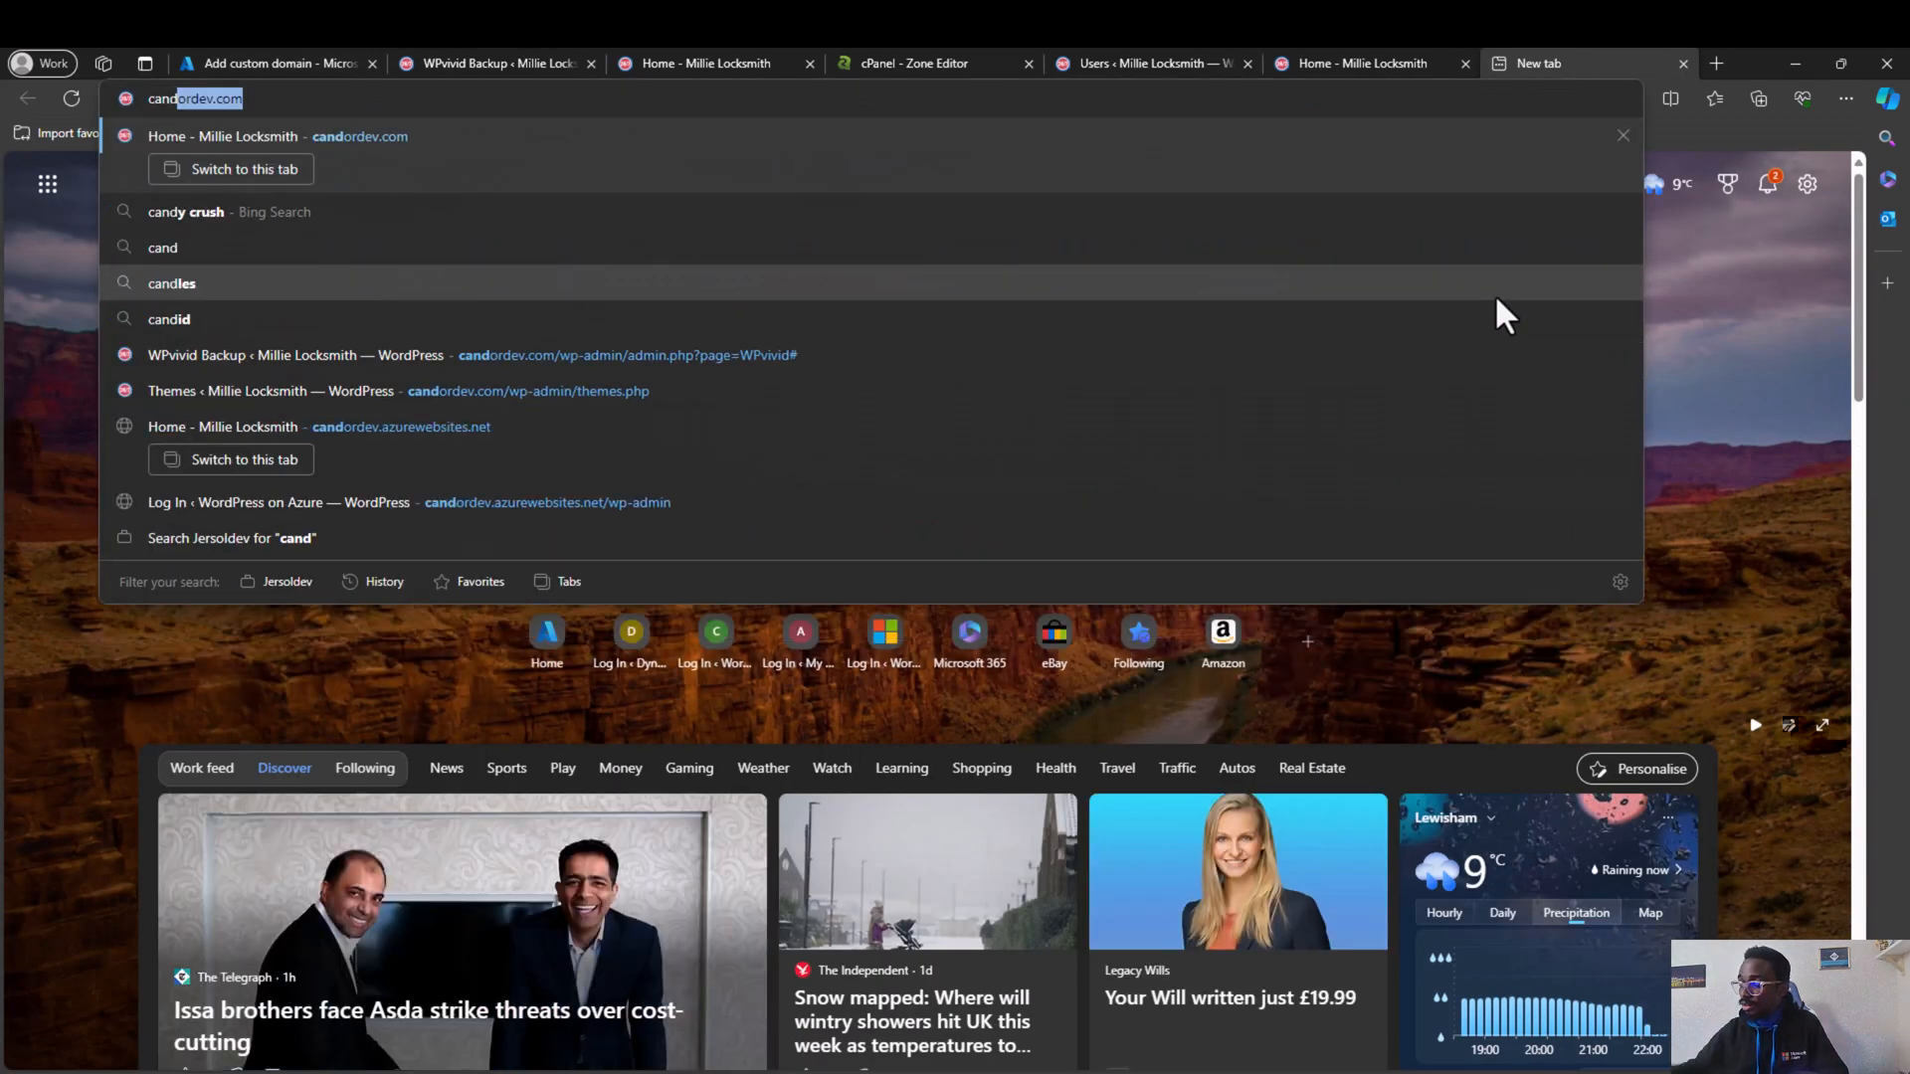
pyautogui.press('Left')
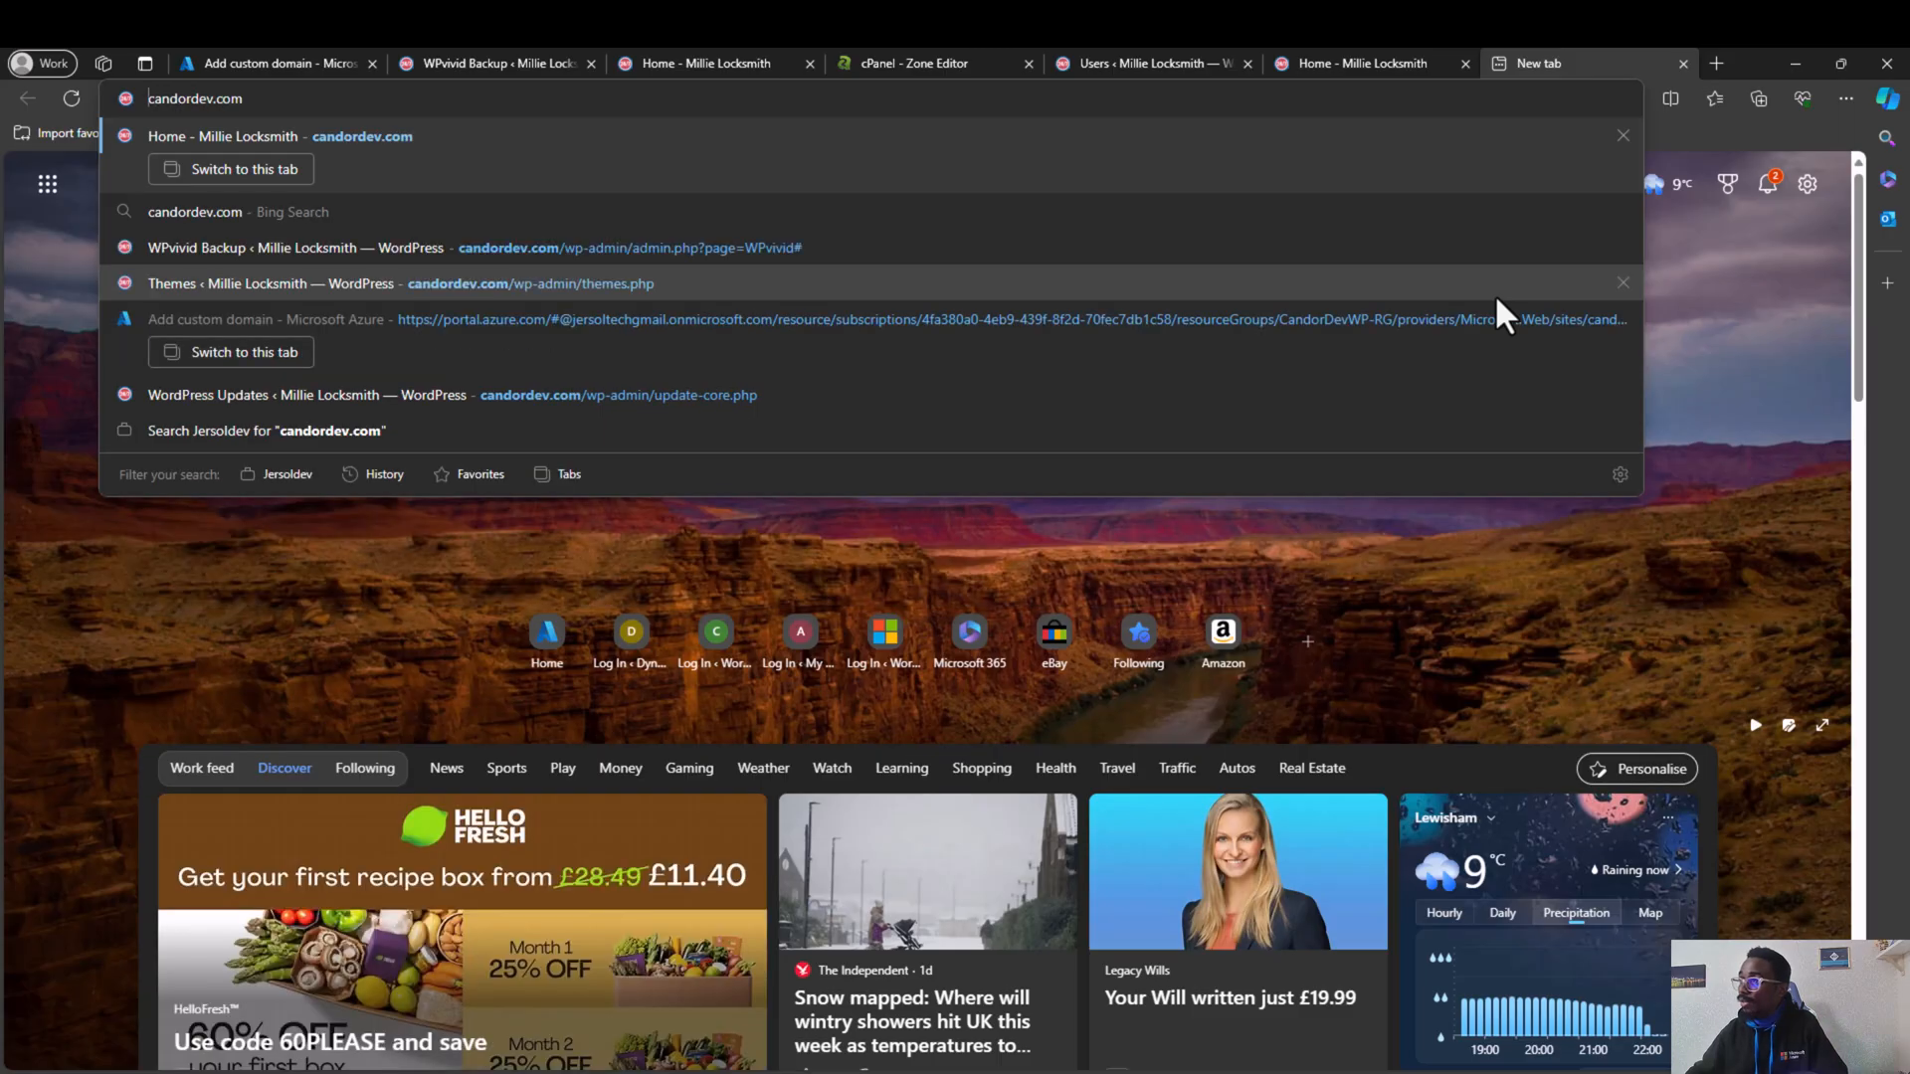
pyautogui.write('www')
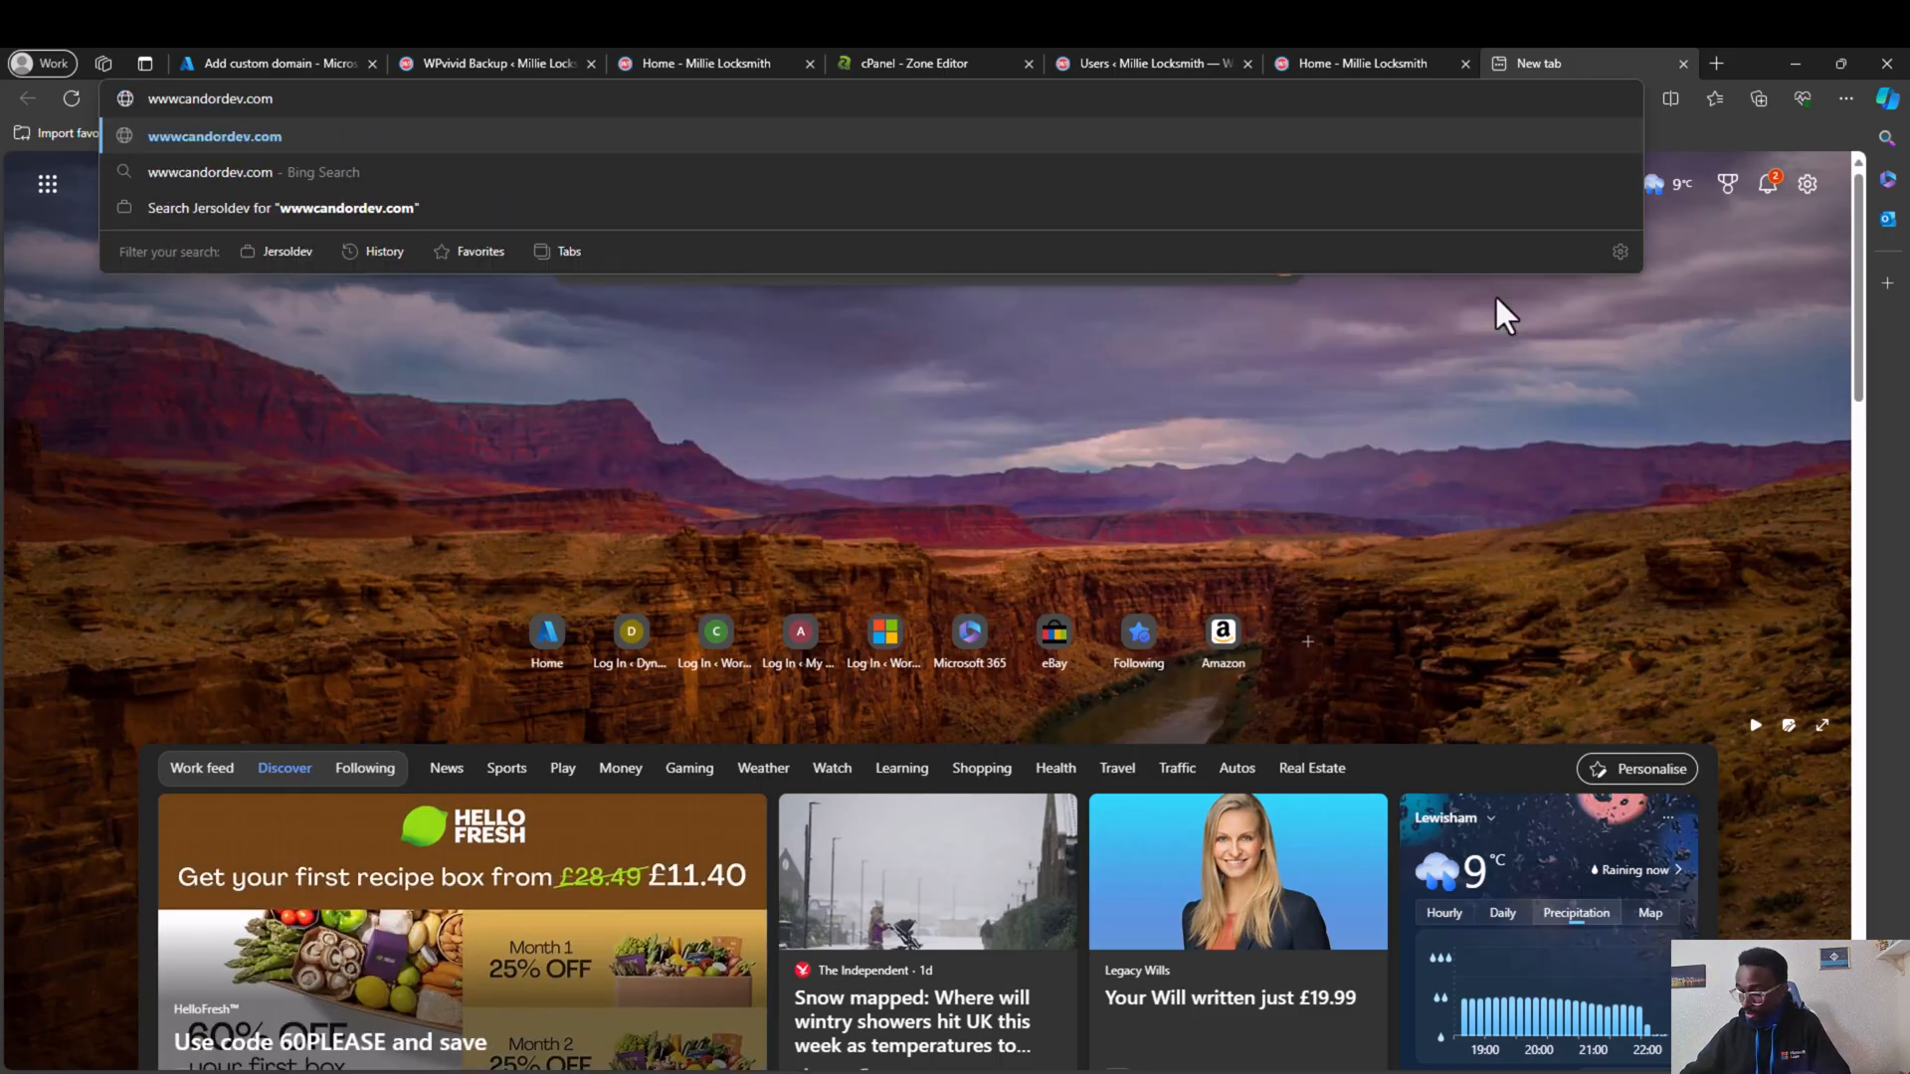
pyautogui.write('.')
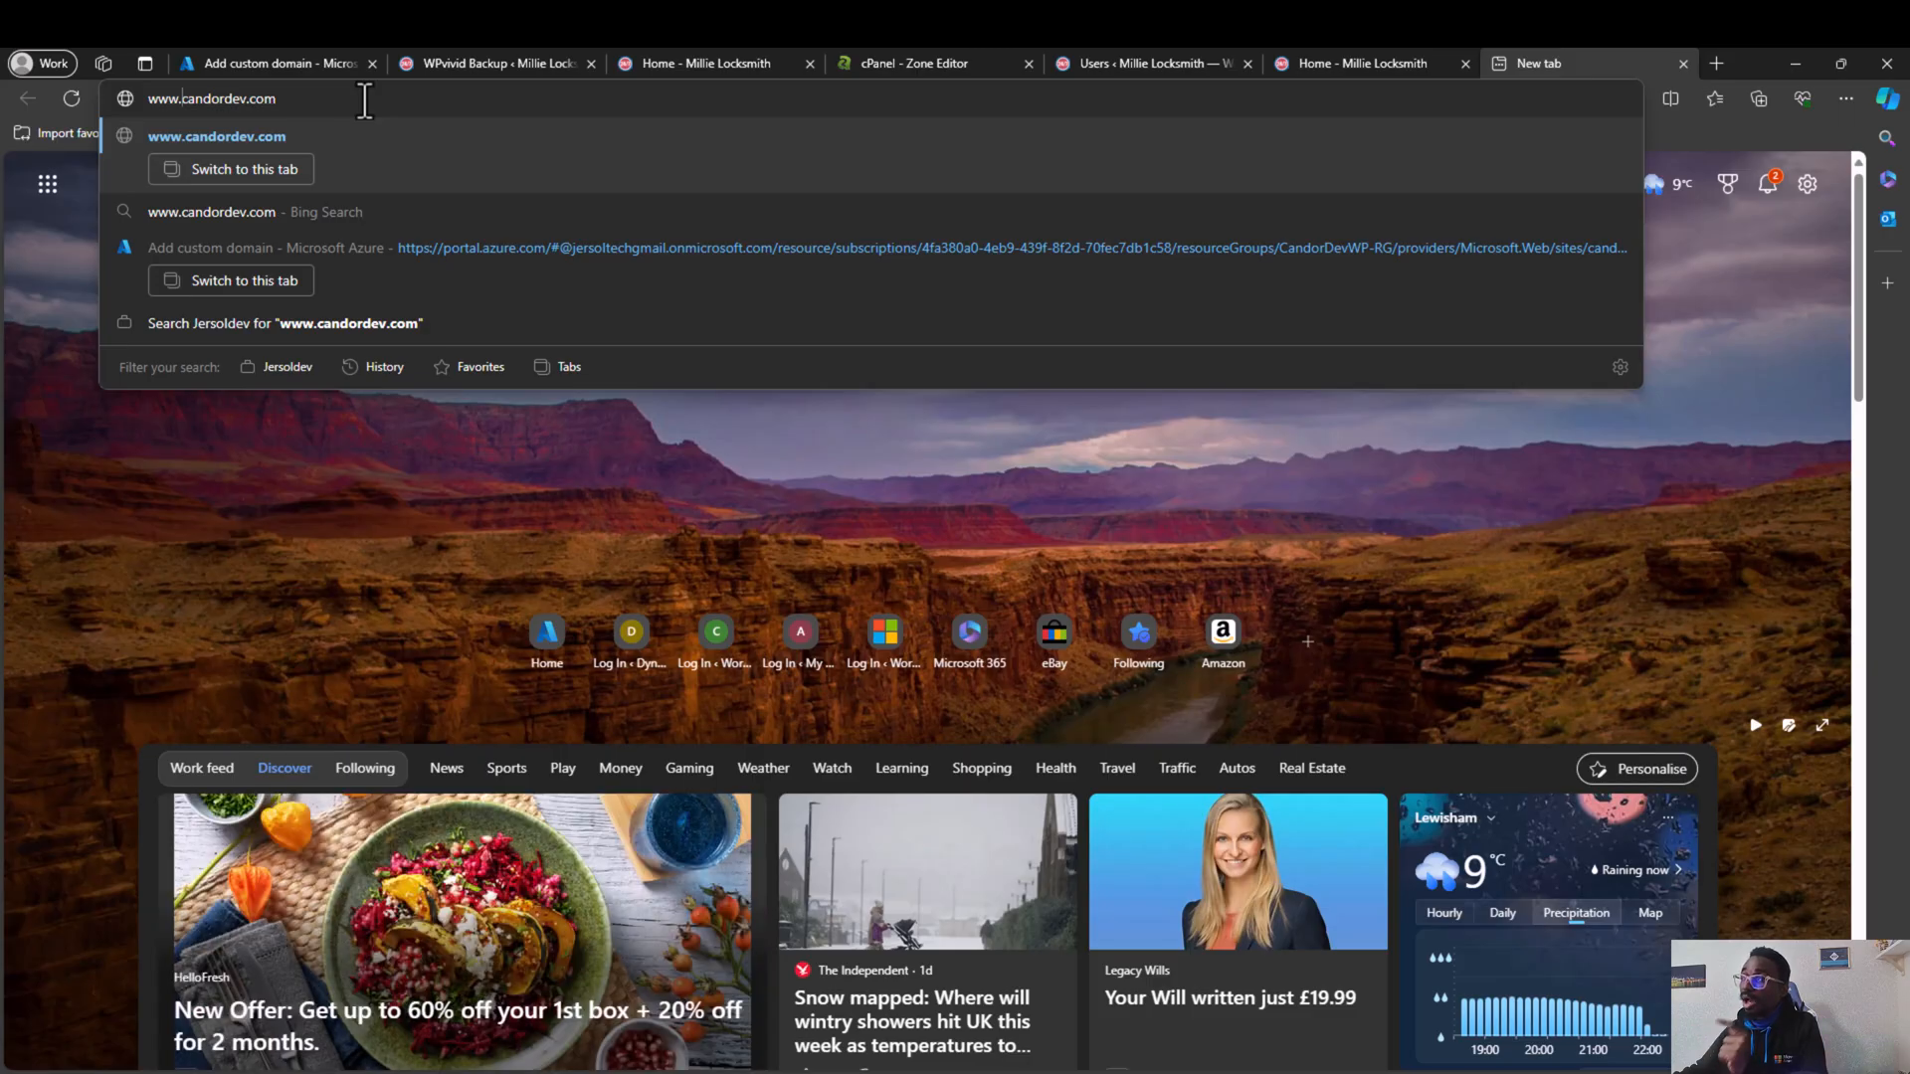
pyautogui.moveTo(308, 98); pyautogui.dragTo(139, 97)
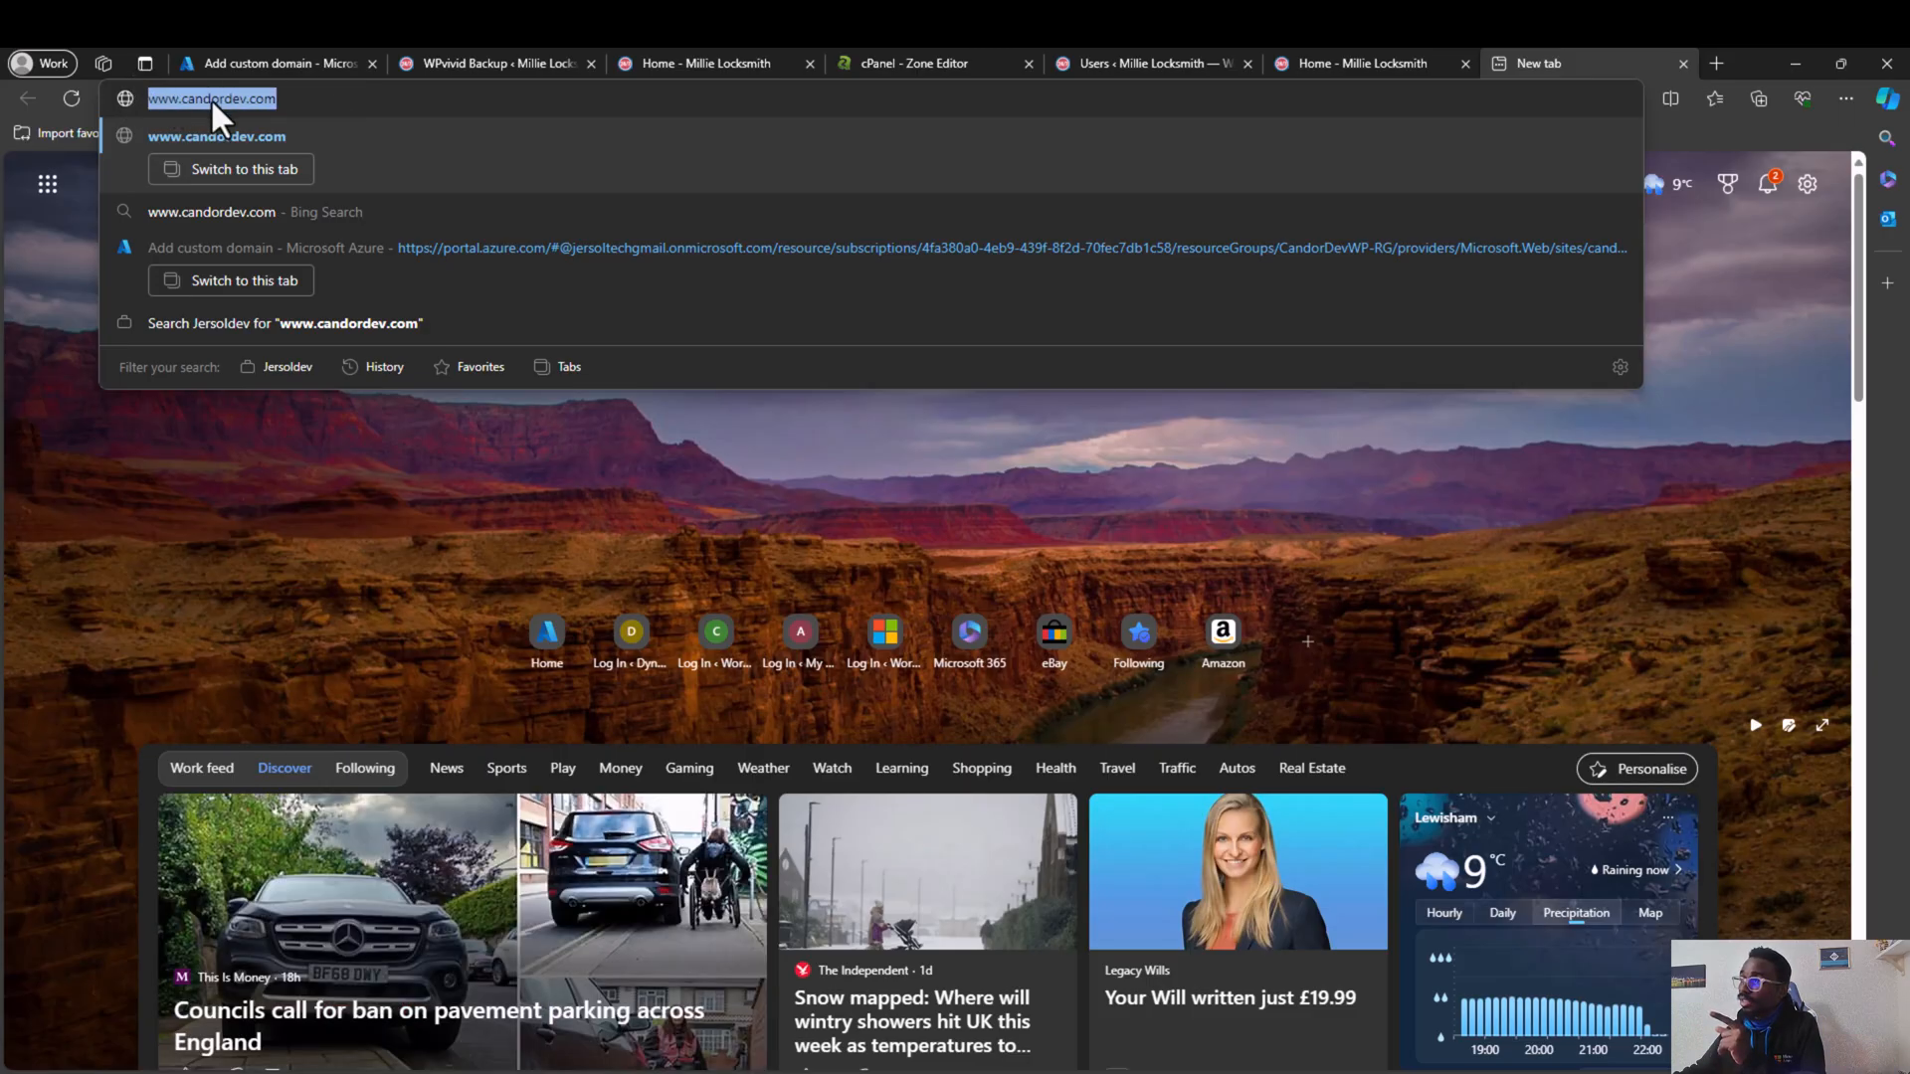
# Step: Check the ping output for candordev.com in Command Prompt, and return to candordev's custom domains page in the Azure portal
pyautogui.click(265, 62)
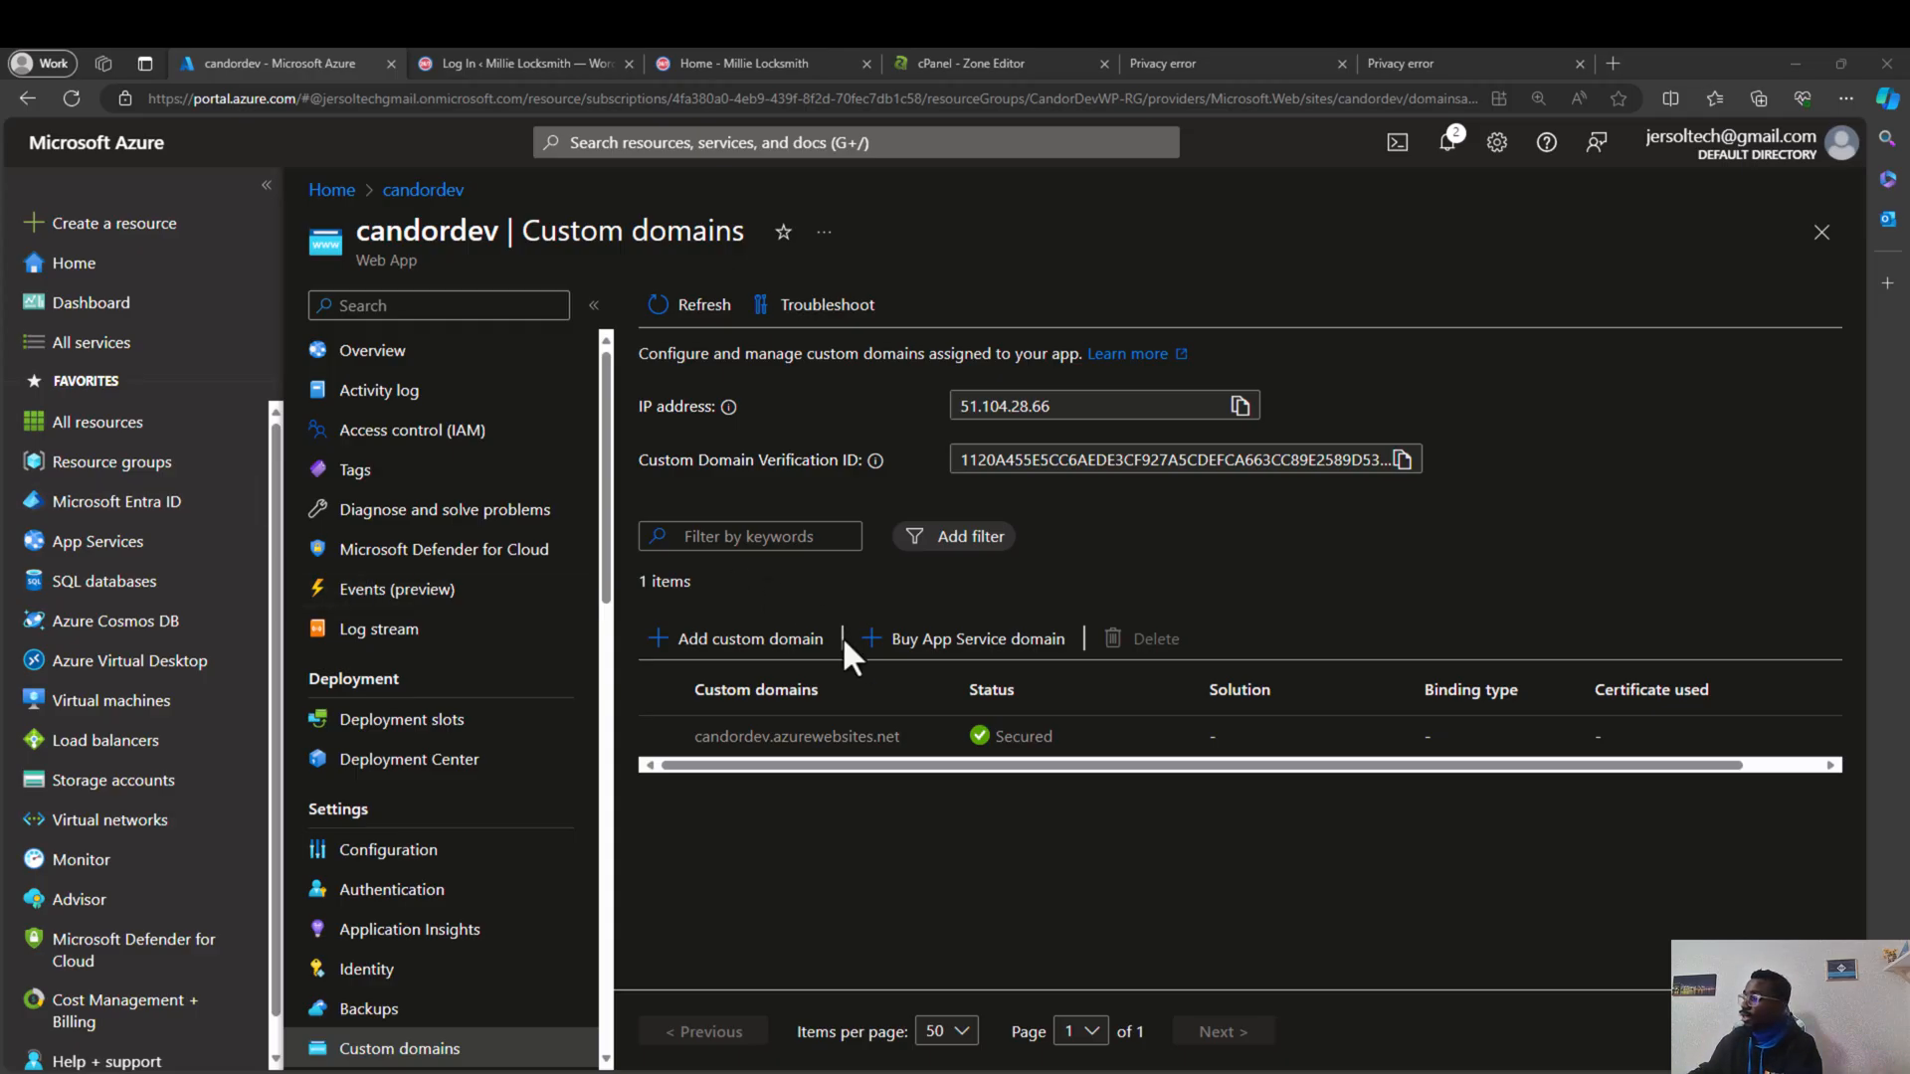
pyautogui.hotkey('alt', 'Tab')
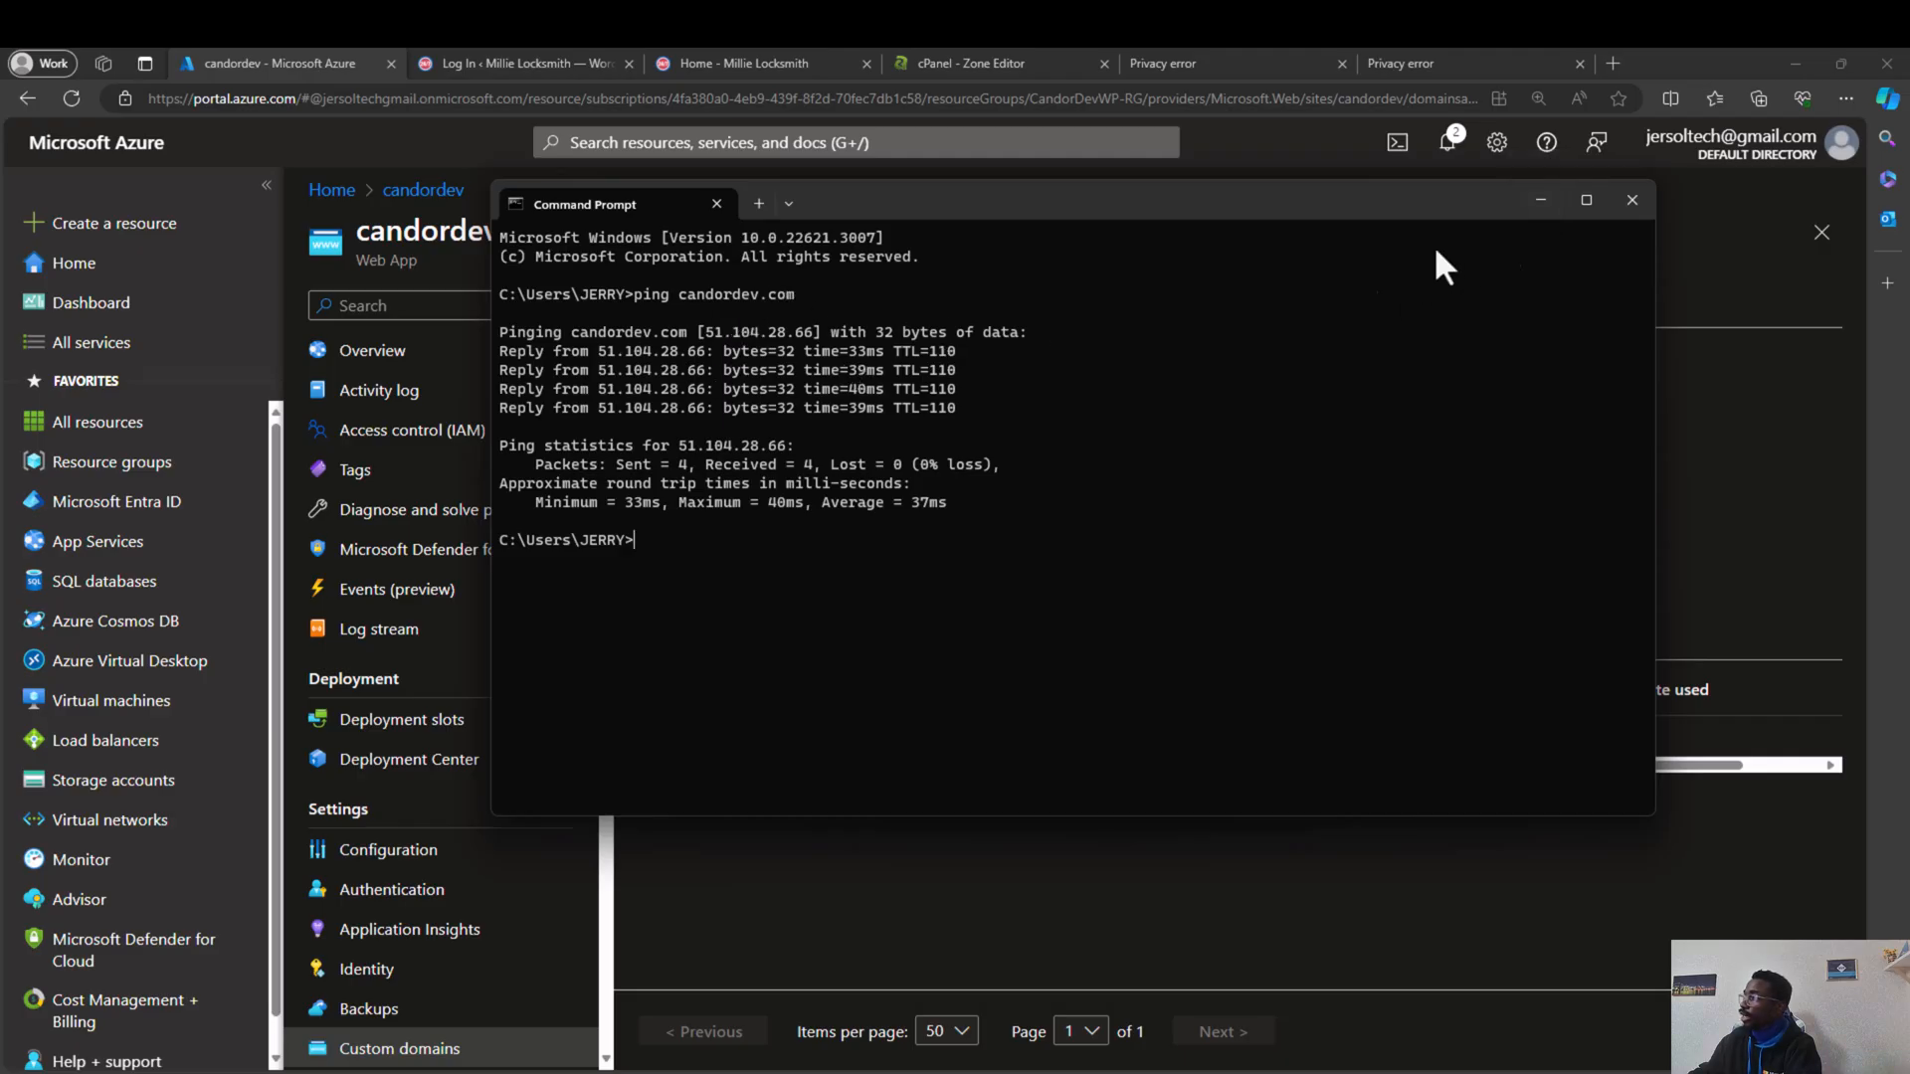
pyautogui.click(1540, 200)
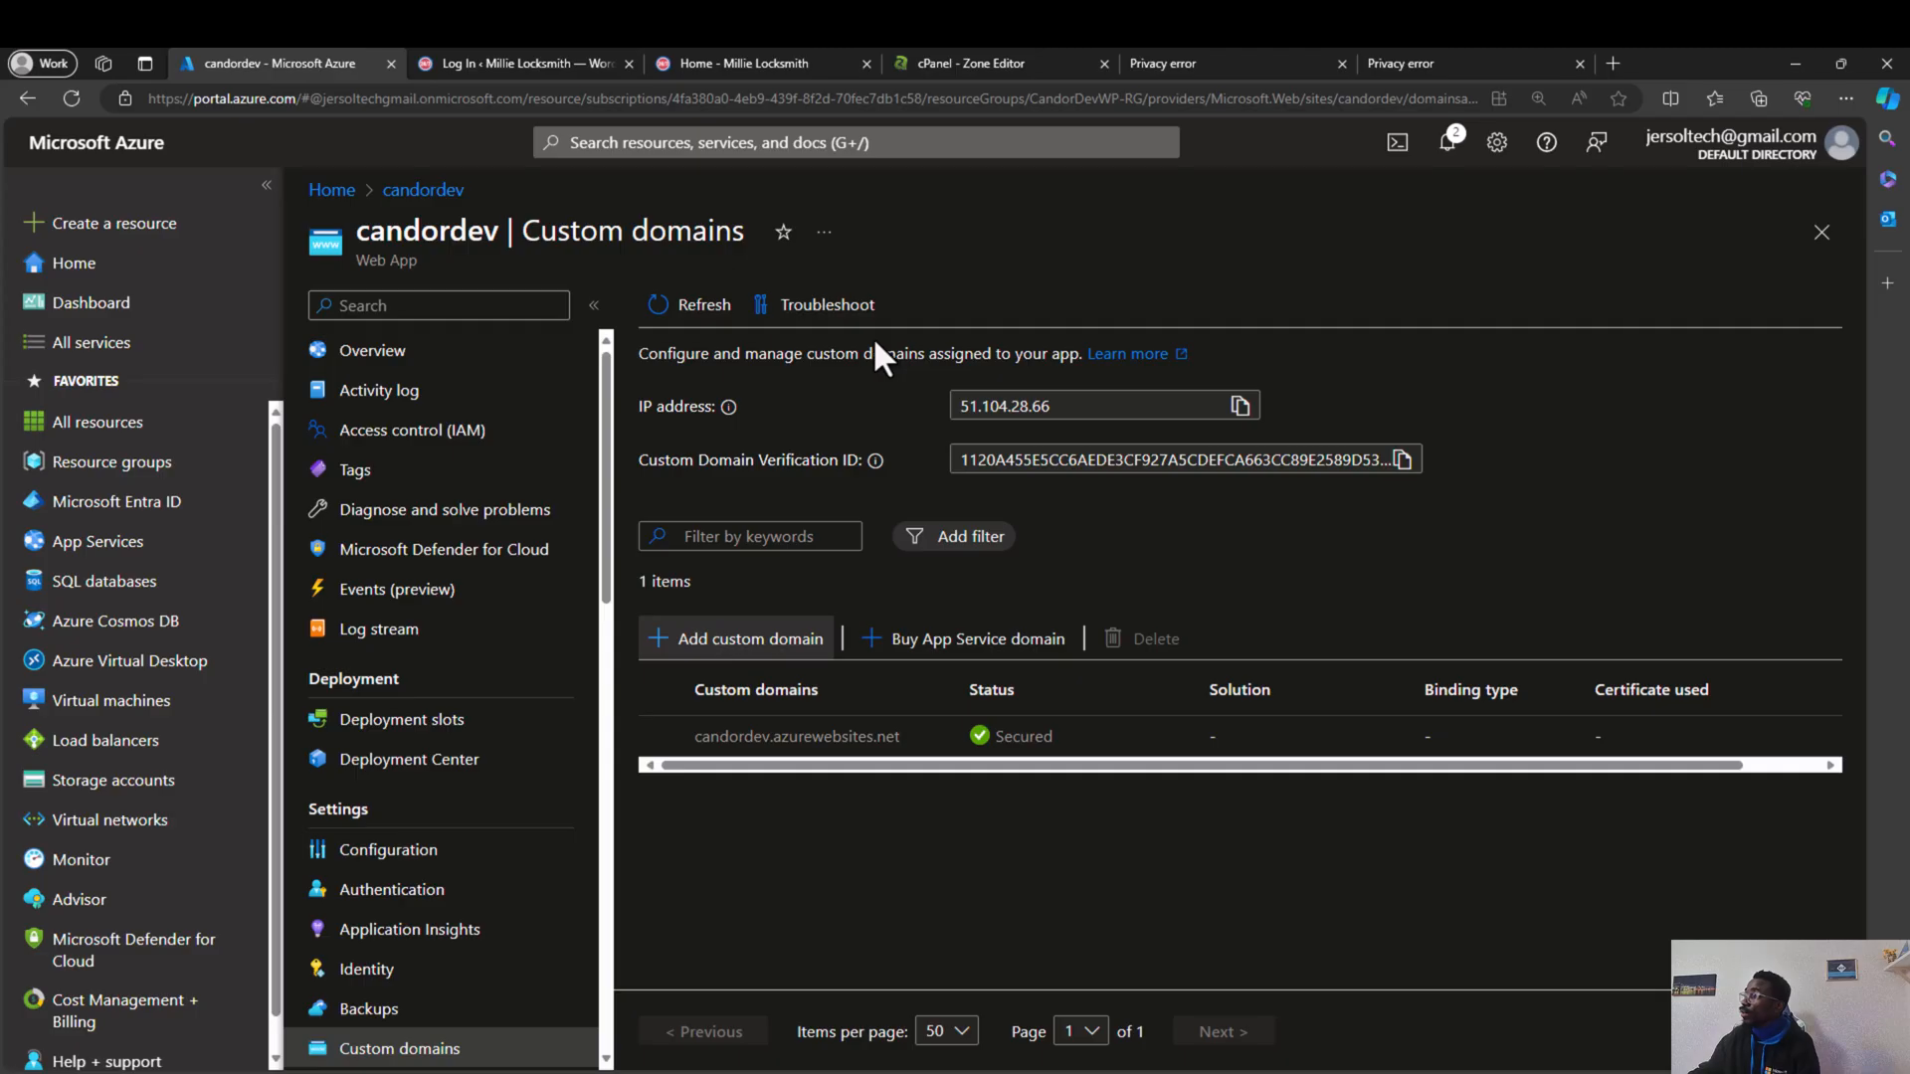
# Step: Start adding the custom domain candordev.com with All other domain services as the provider, and bring up its domain validation records
pyautogui.click(741, 656)
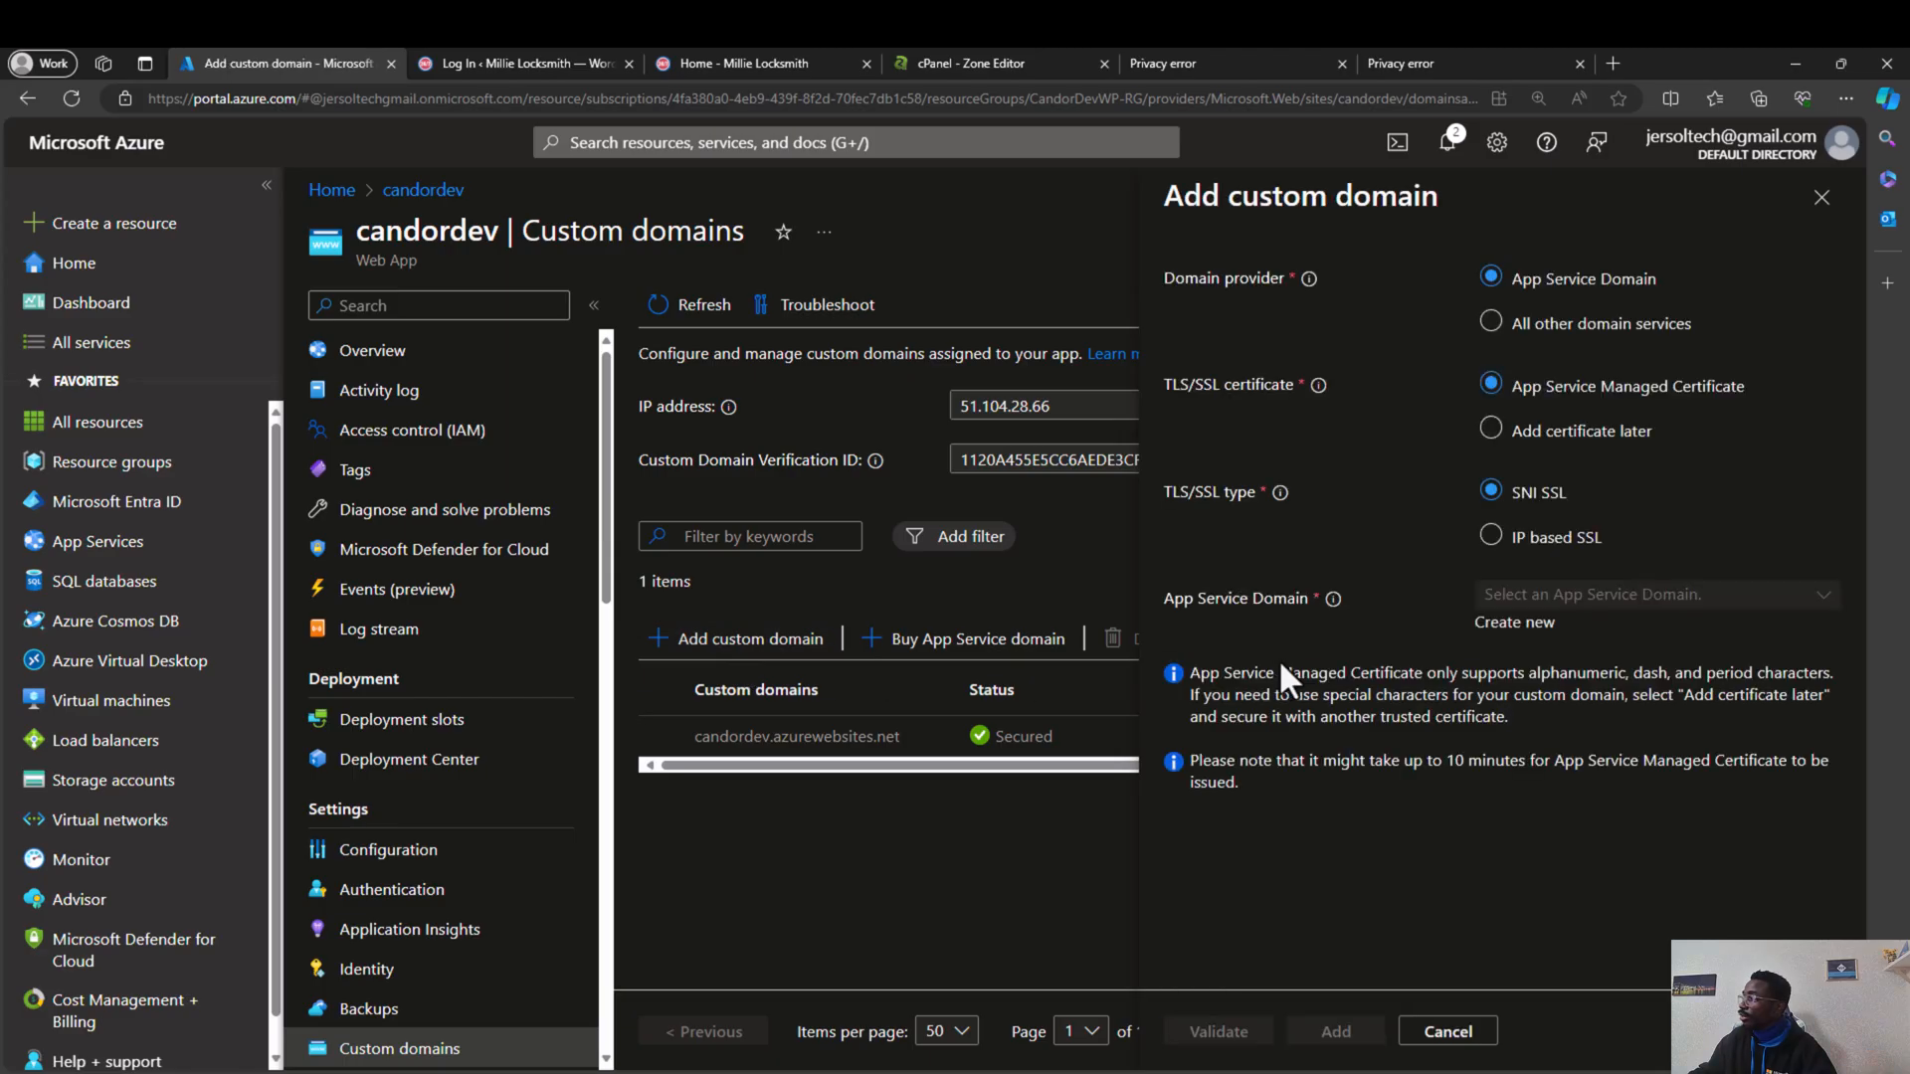
pyautogui.click(1491, 322)
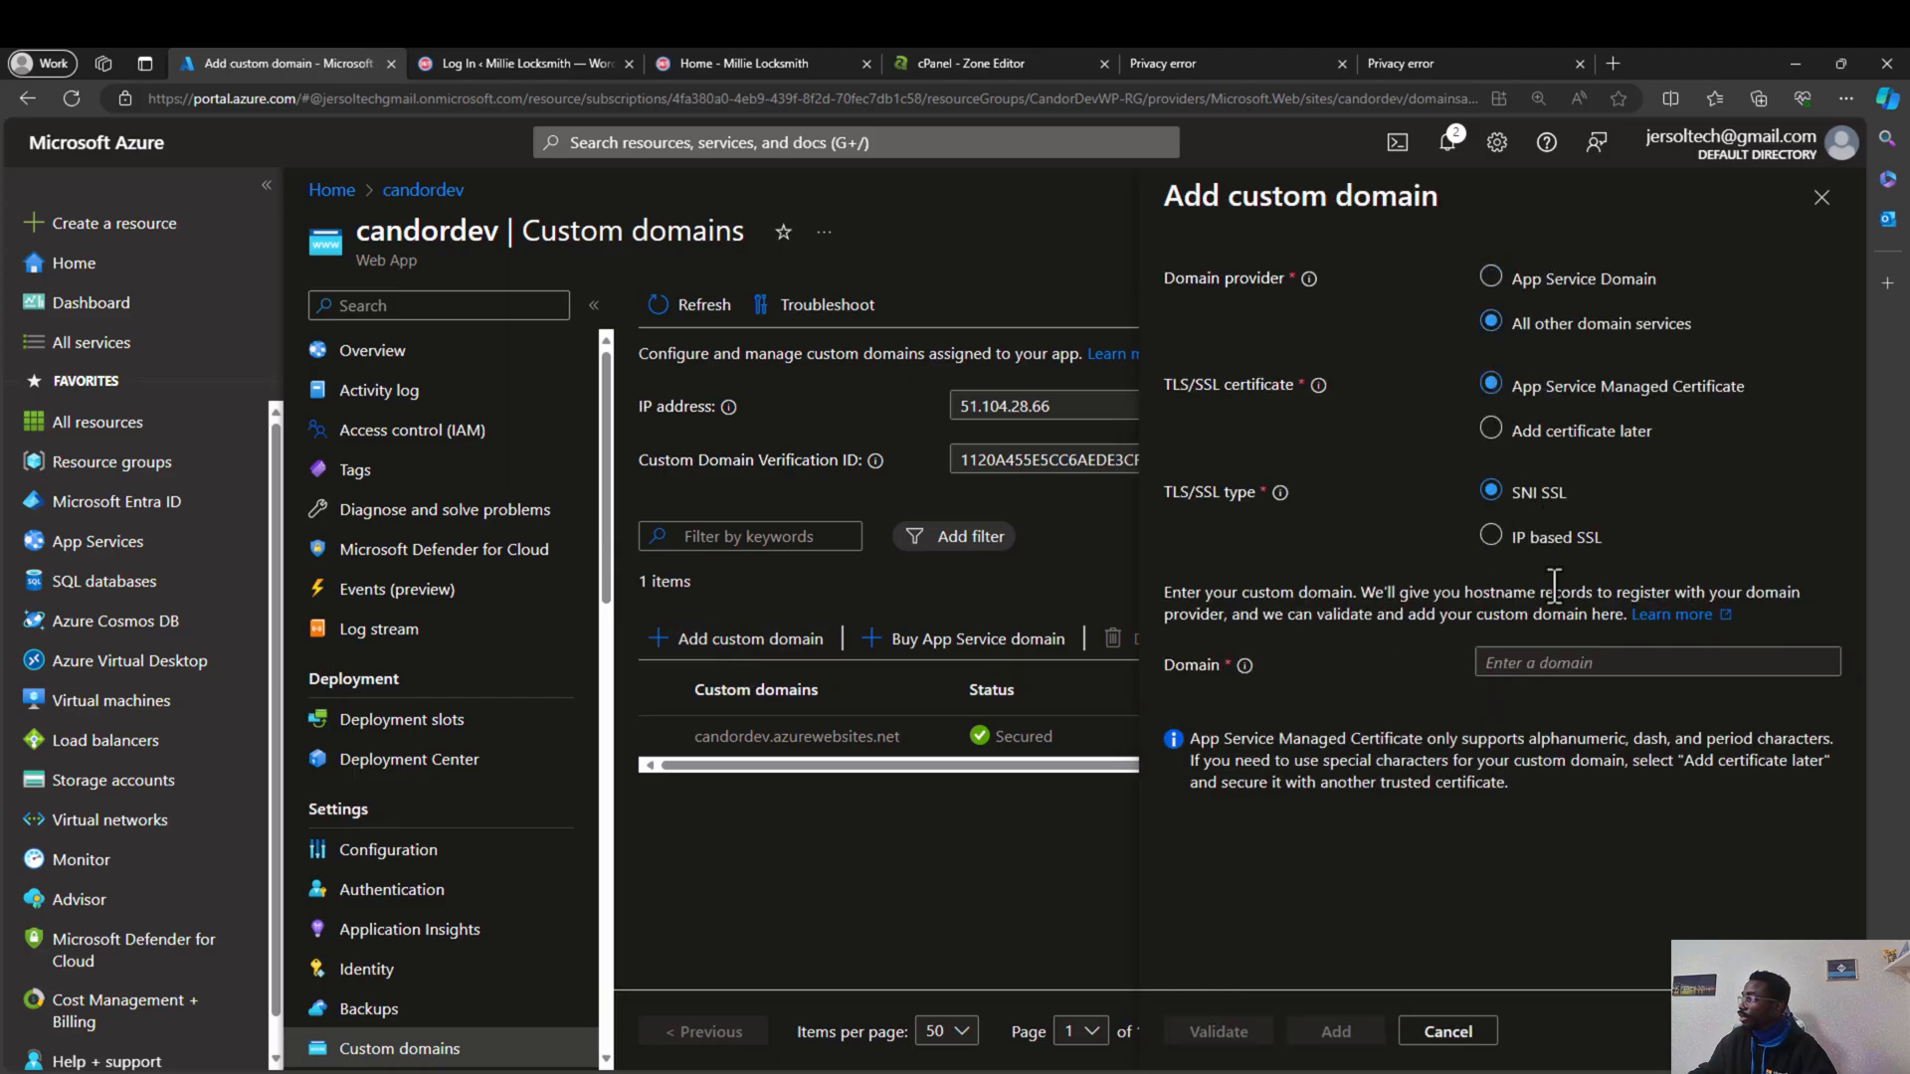
pyautogui.click(1542, 665)
pyautogui.write('candordev.com')
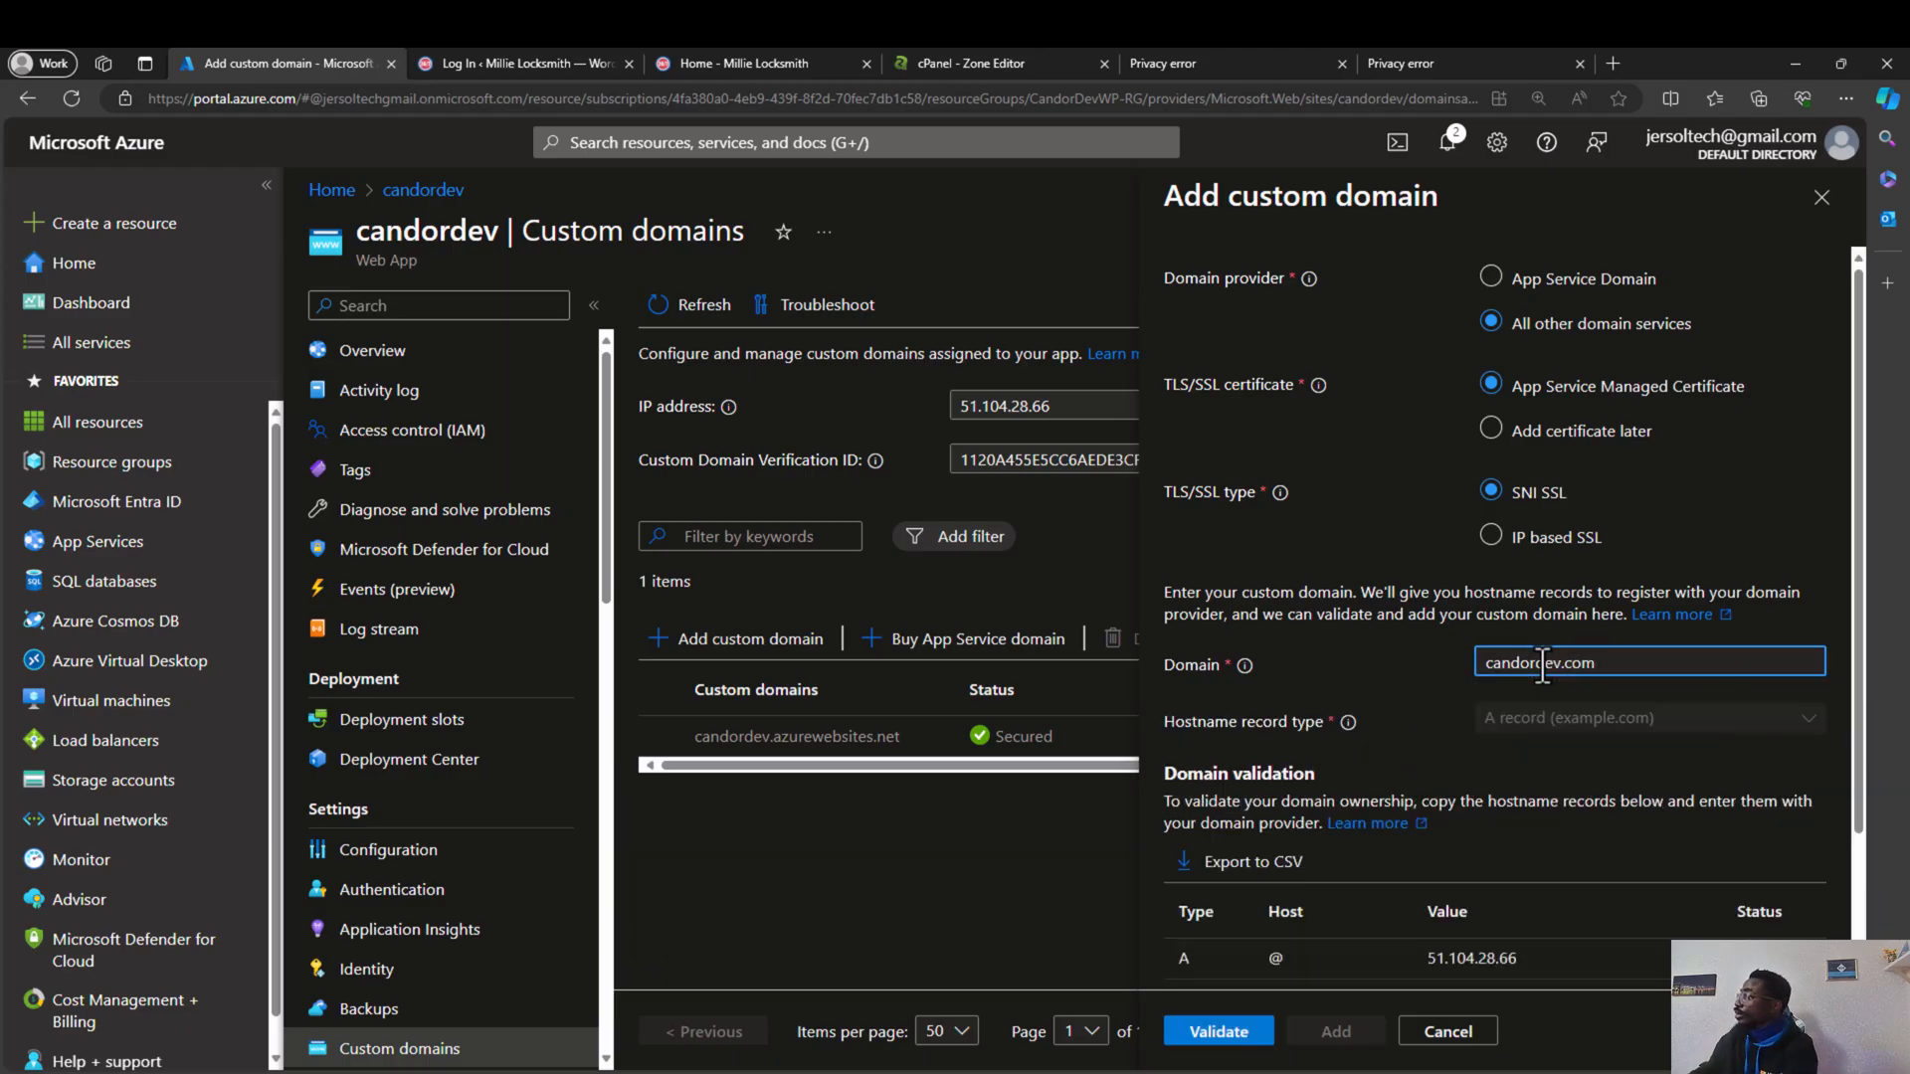
pyautogui.scroll(-2, 1522, 775)
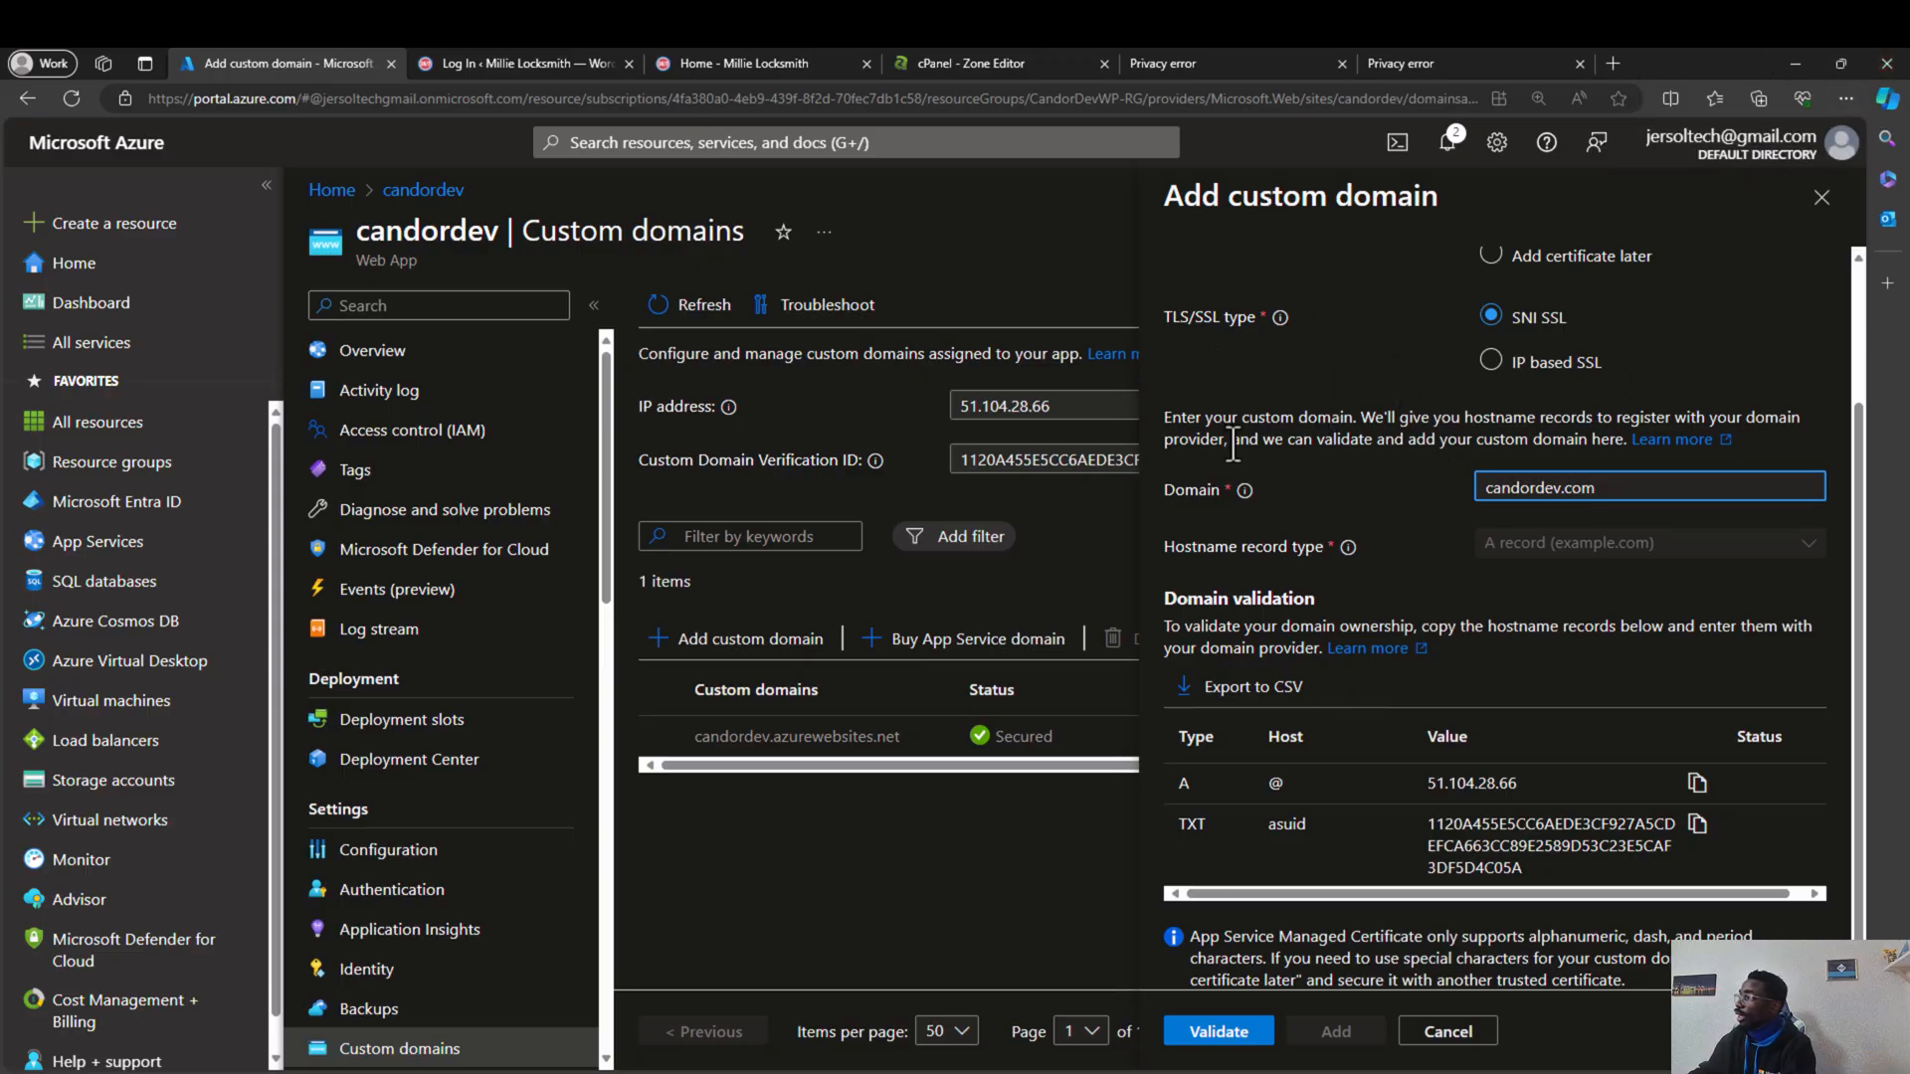
# Step: Examine the open candordev.com pages and the advanced details of their connection error, and compare them with the candordev.azurewebsites.net site
pyautogui.click(1269, 66)
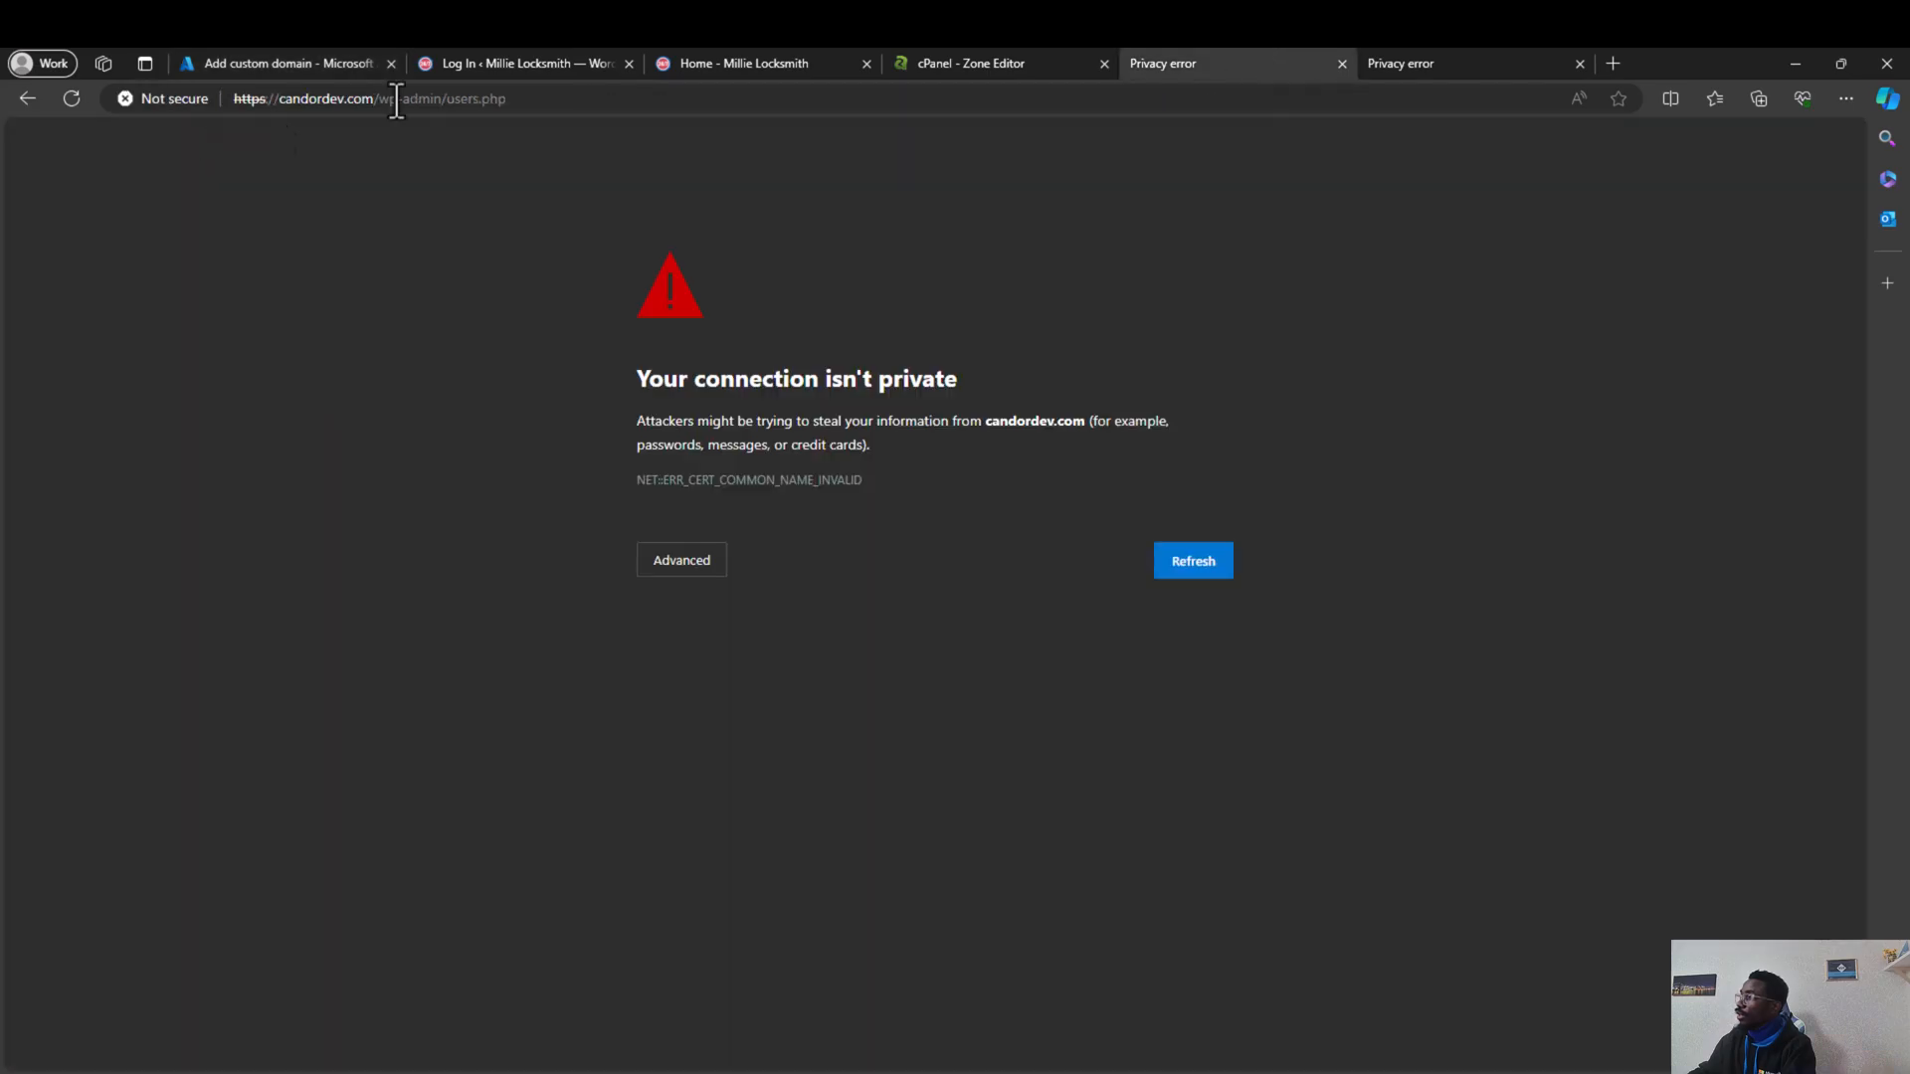
pyautogui.click(512, 108)
pyautogui.click(543, 106)
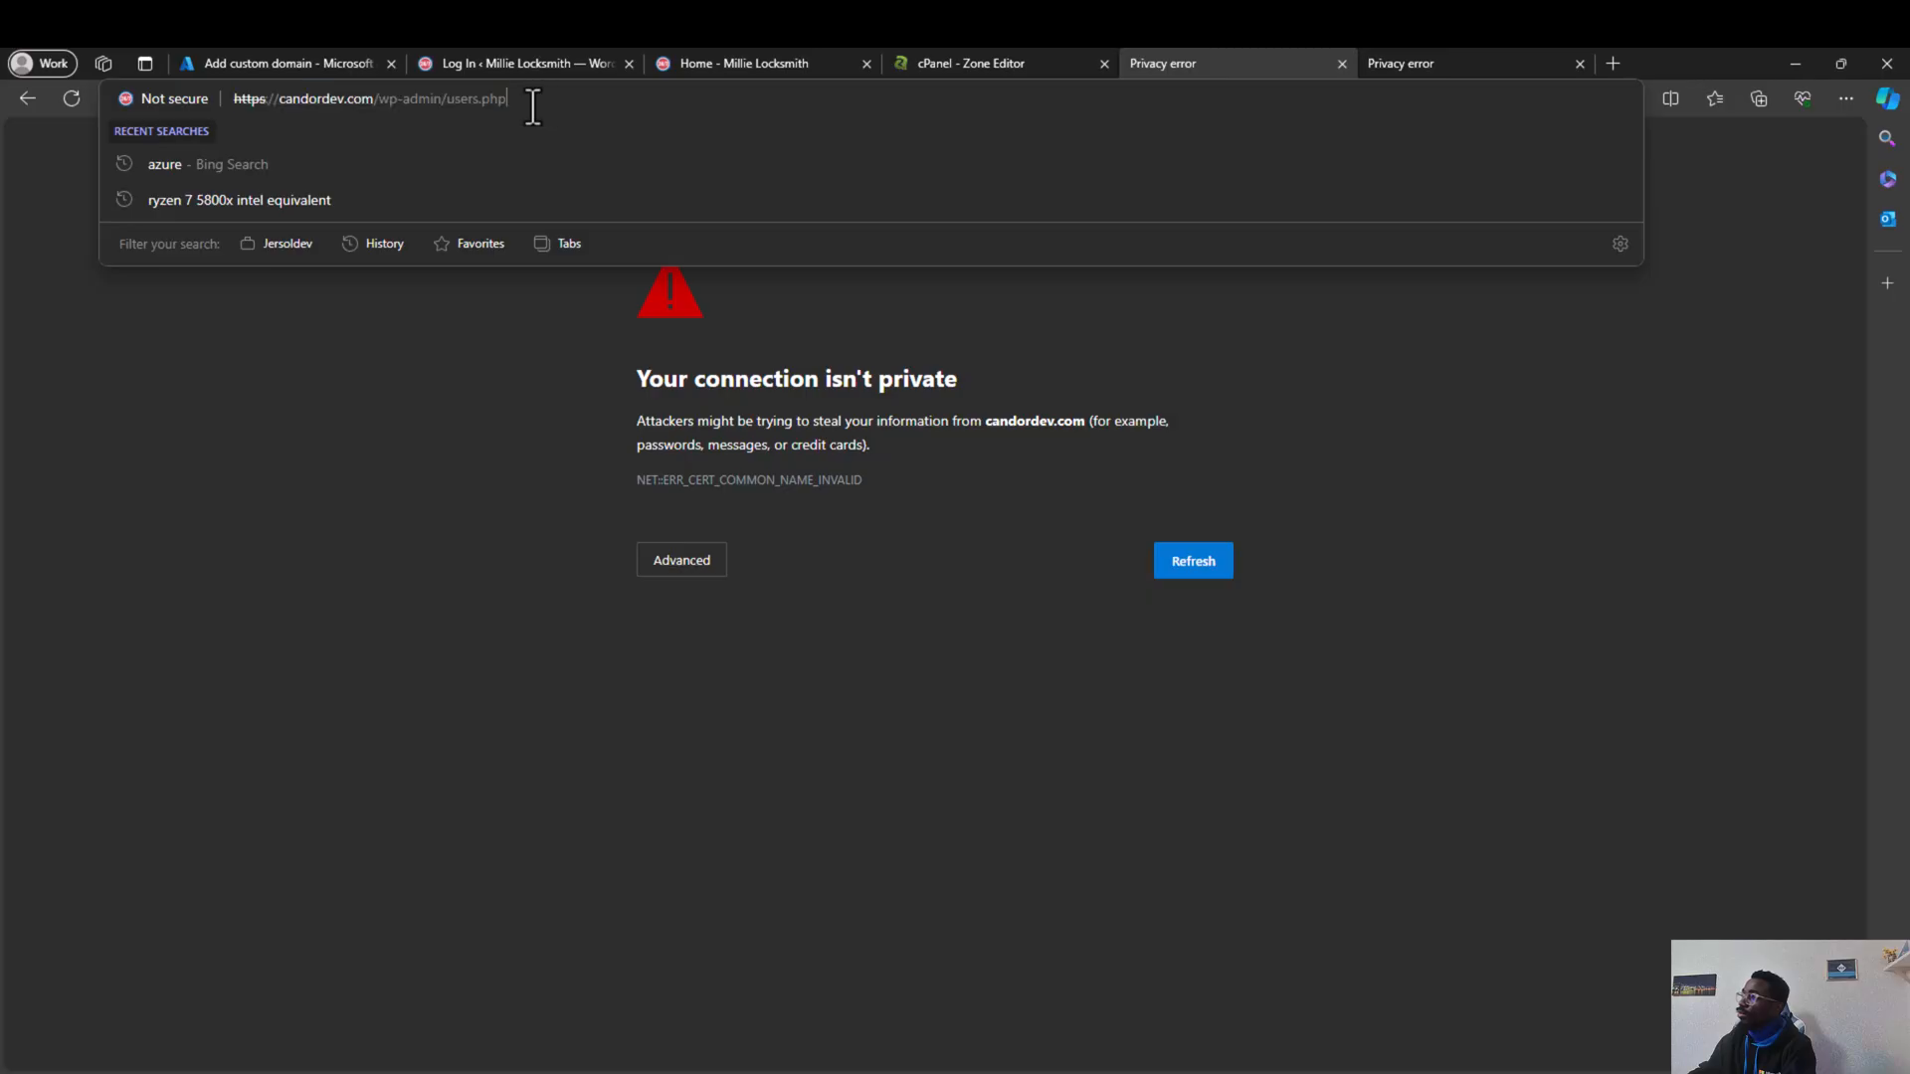
pyautogui.click(1461, 61)
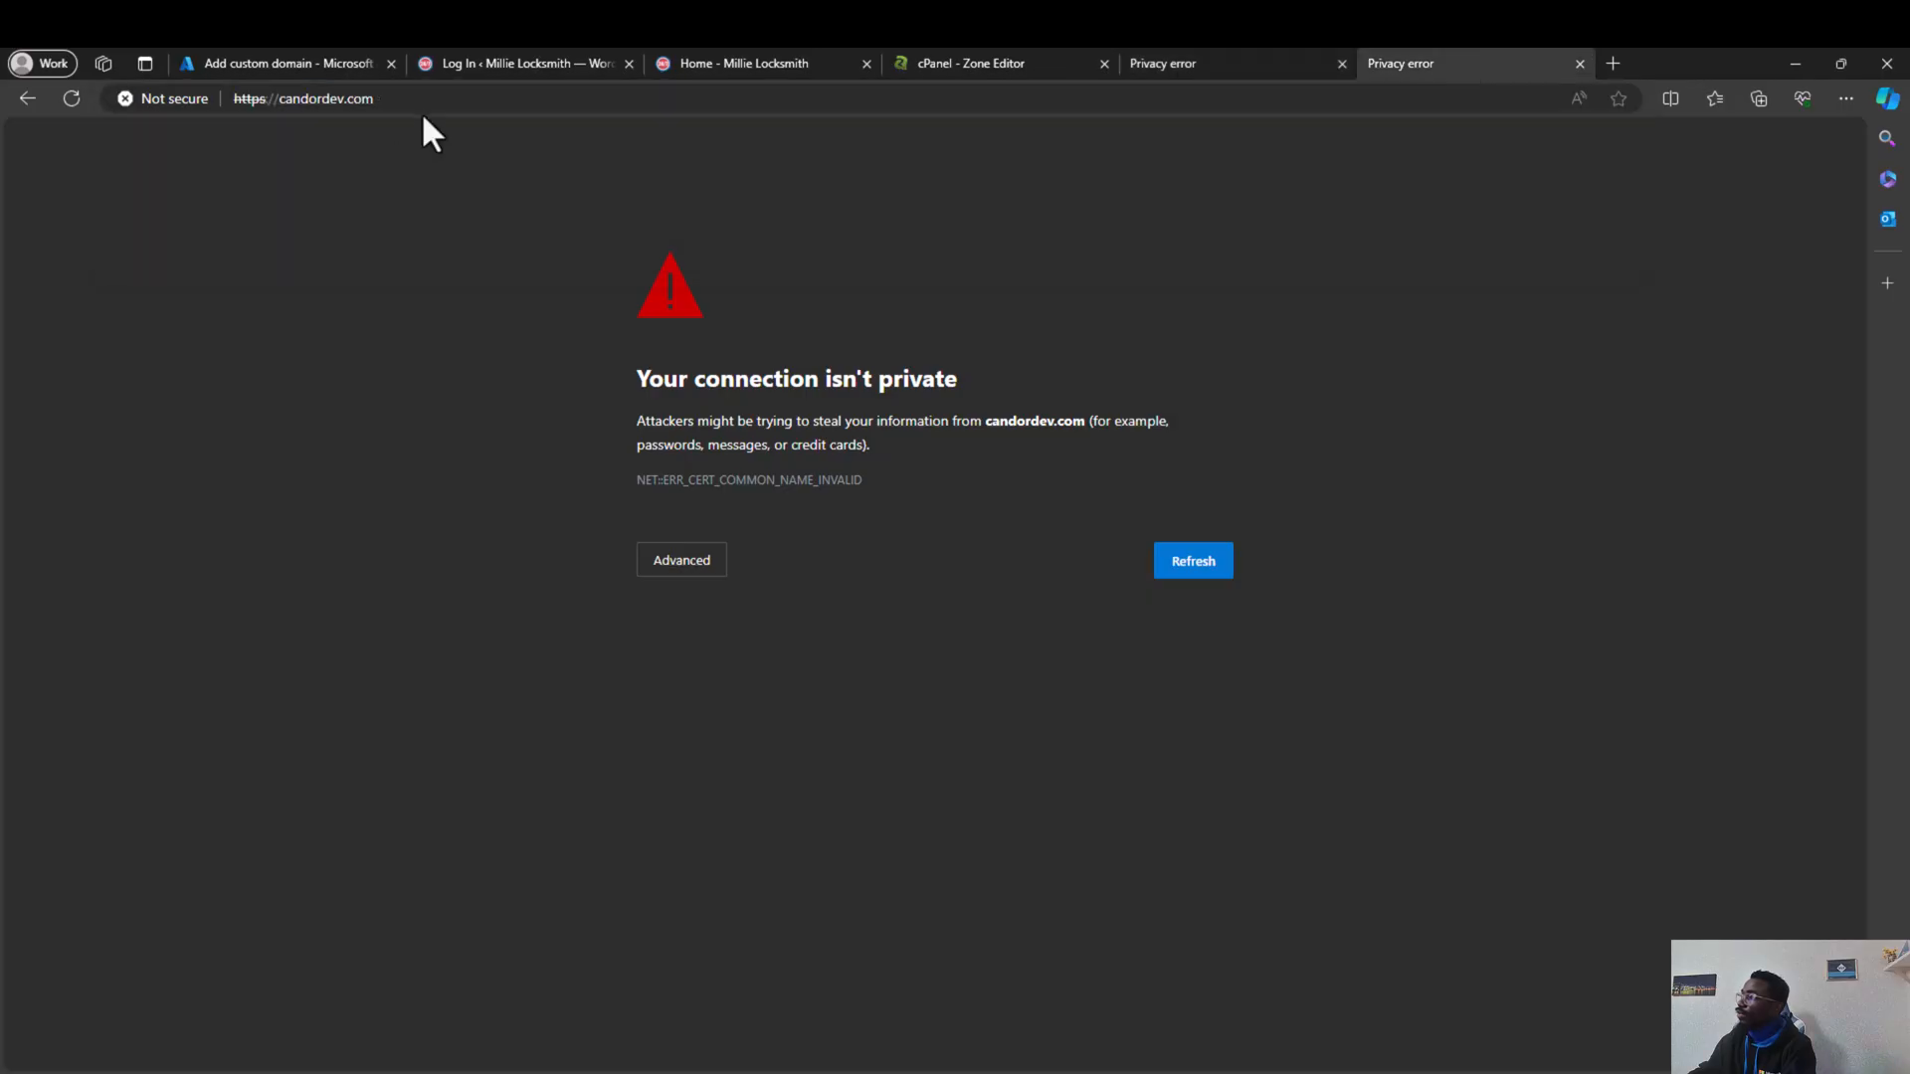
pyautogui.click(684, 561)
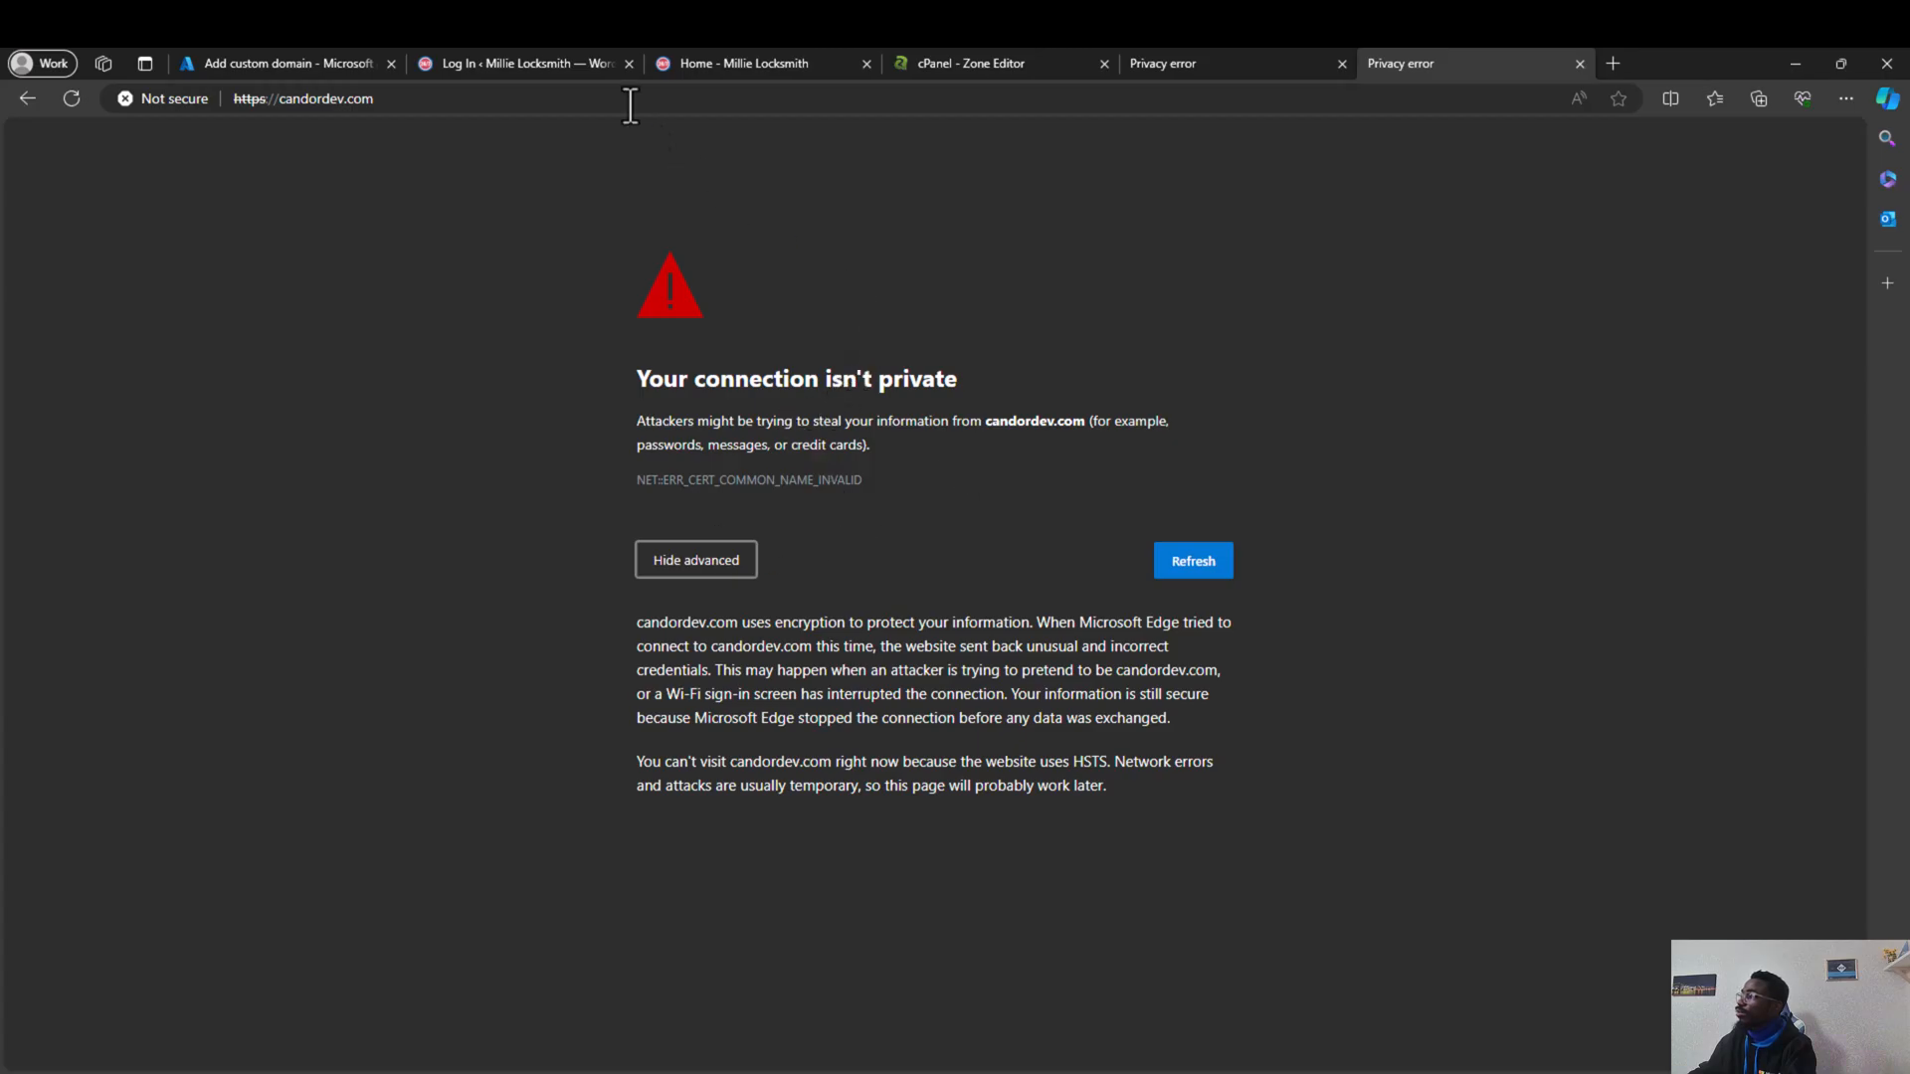
pyautogui.click(702, 70)
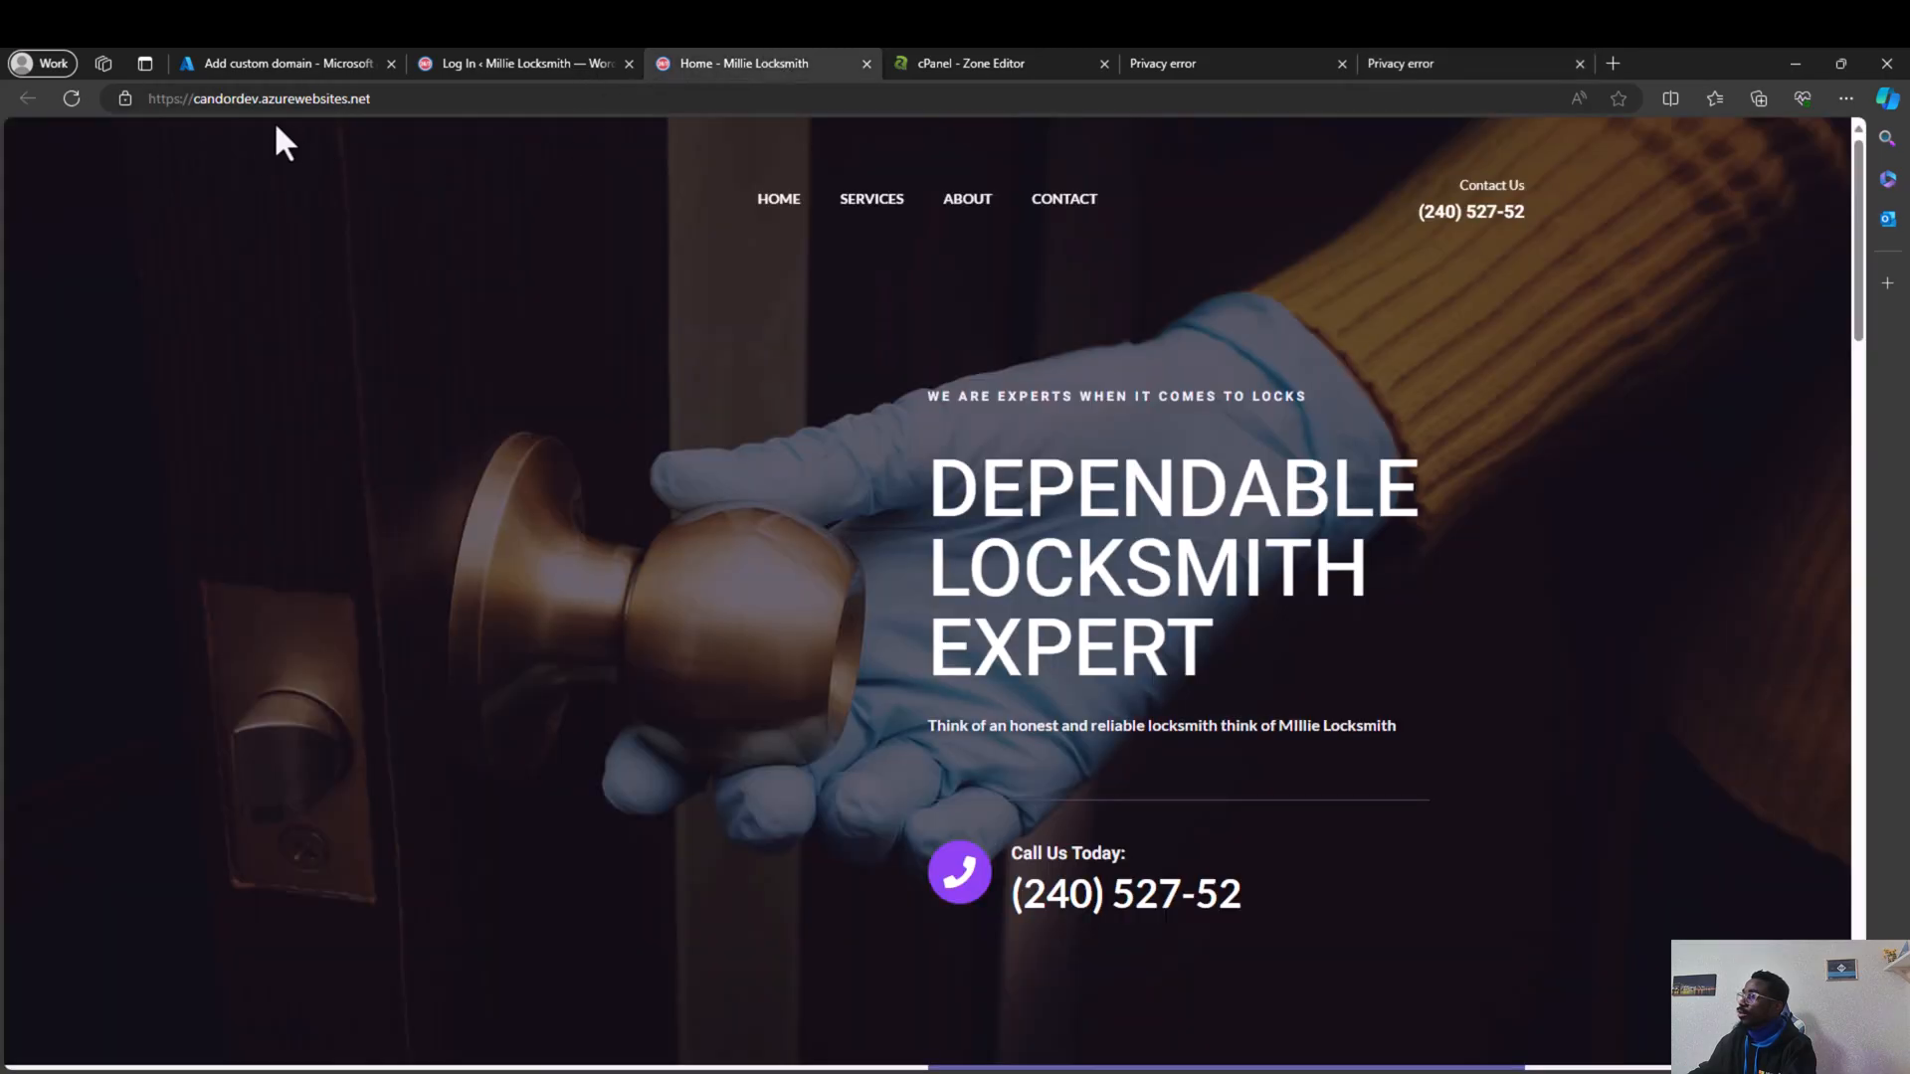
# Step: Validate candordev.com in the Azure portal and add it as a custom domain of the web app
pyautogui.click(320, 70)
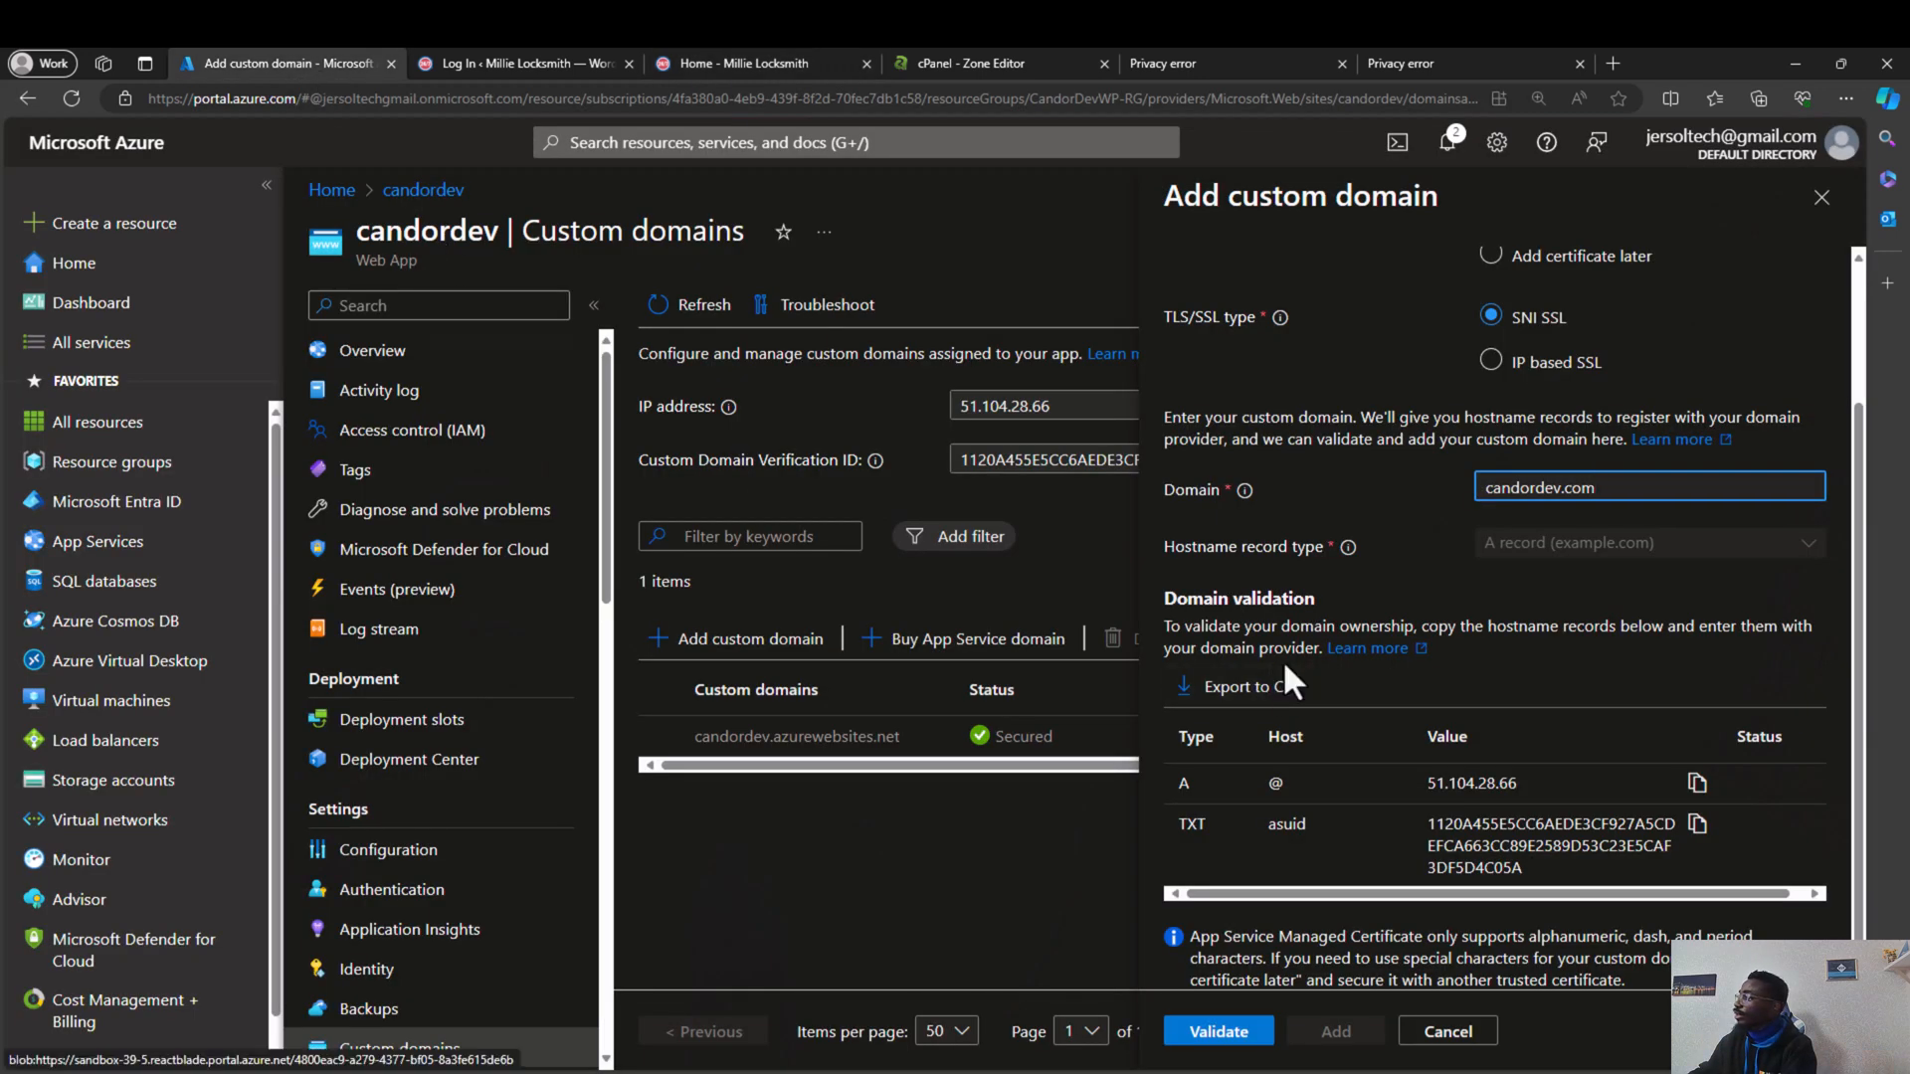
pyautogui.click(1250, 1034)
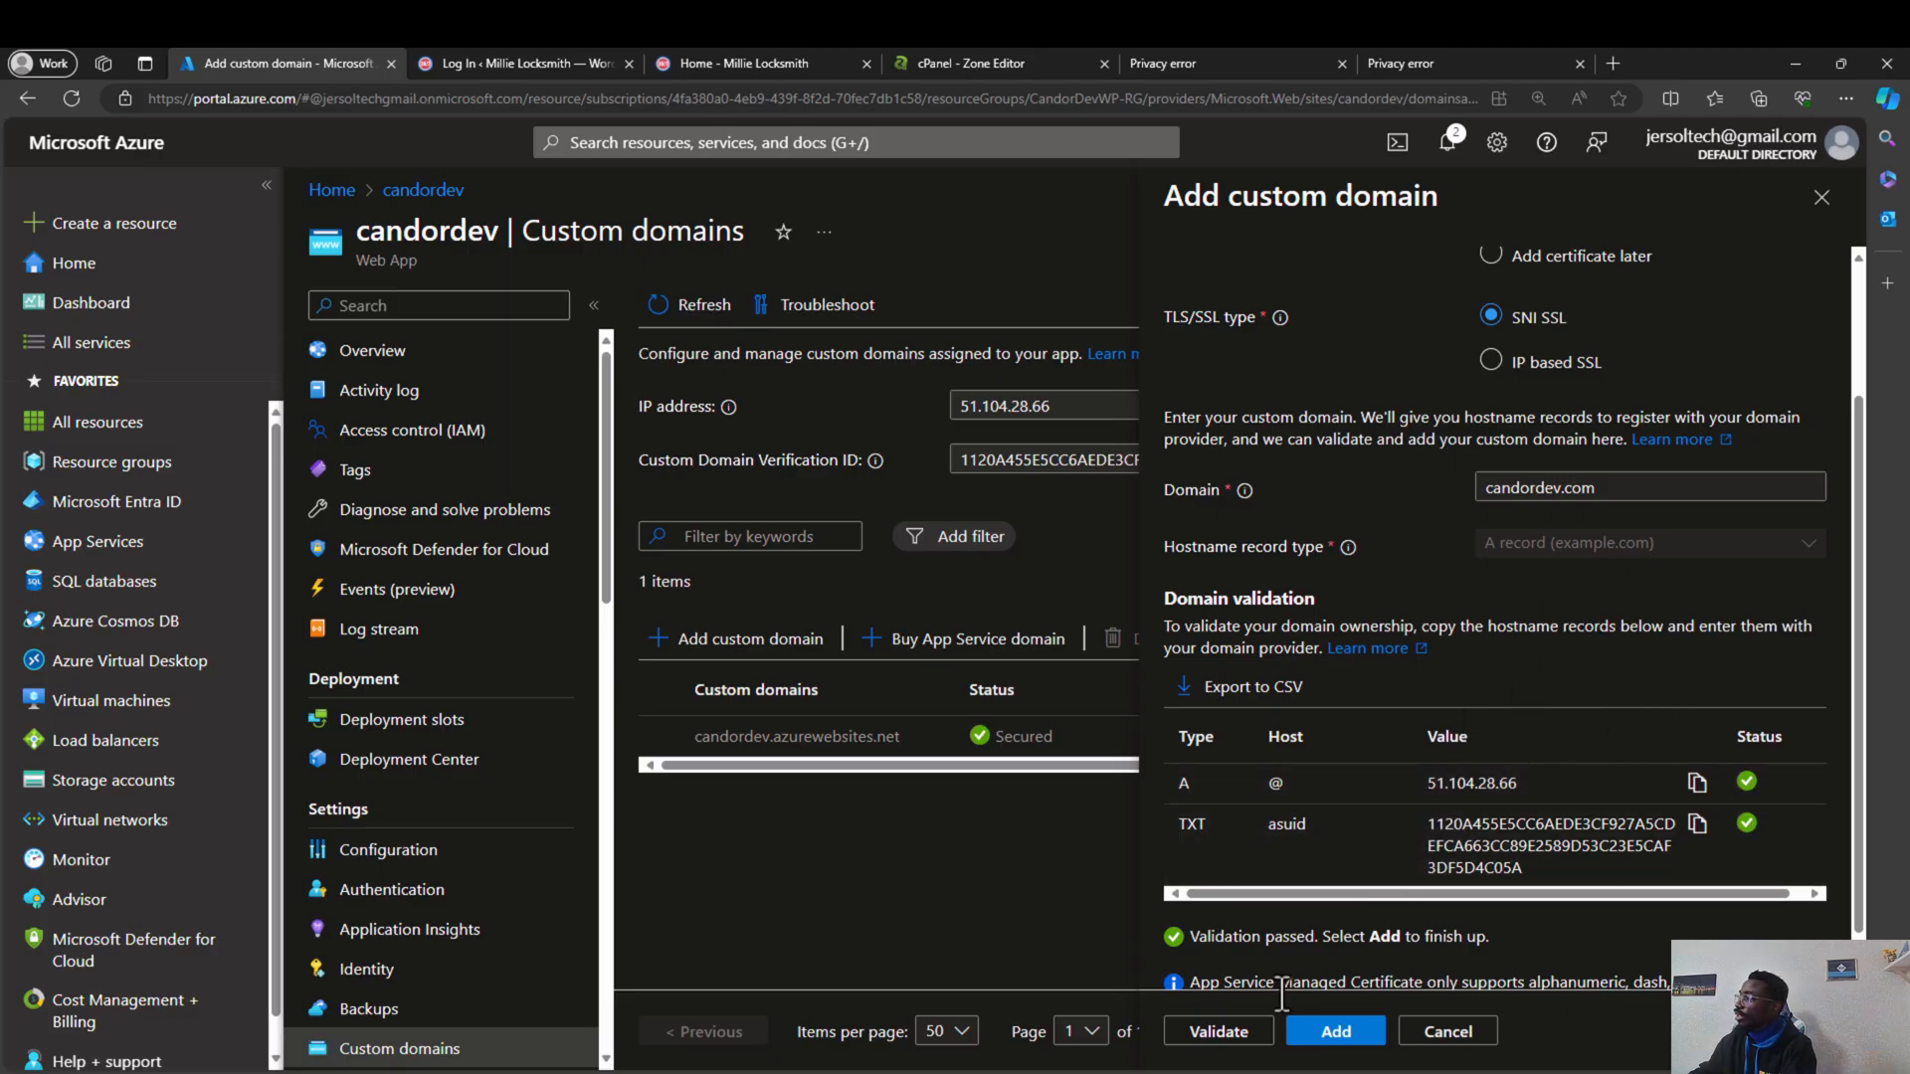
pyautogui.click(1336, 1032)
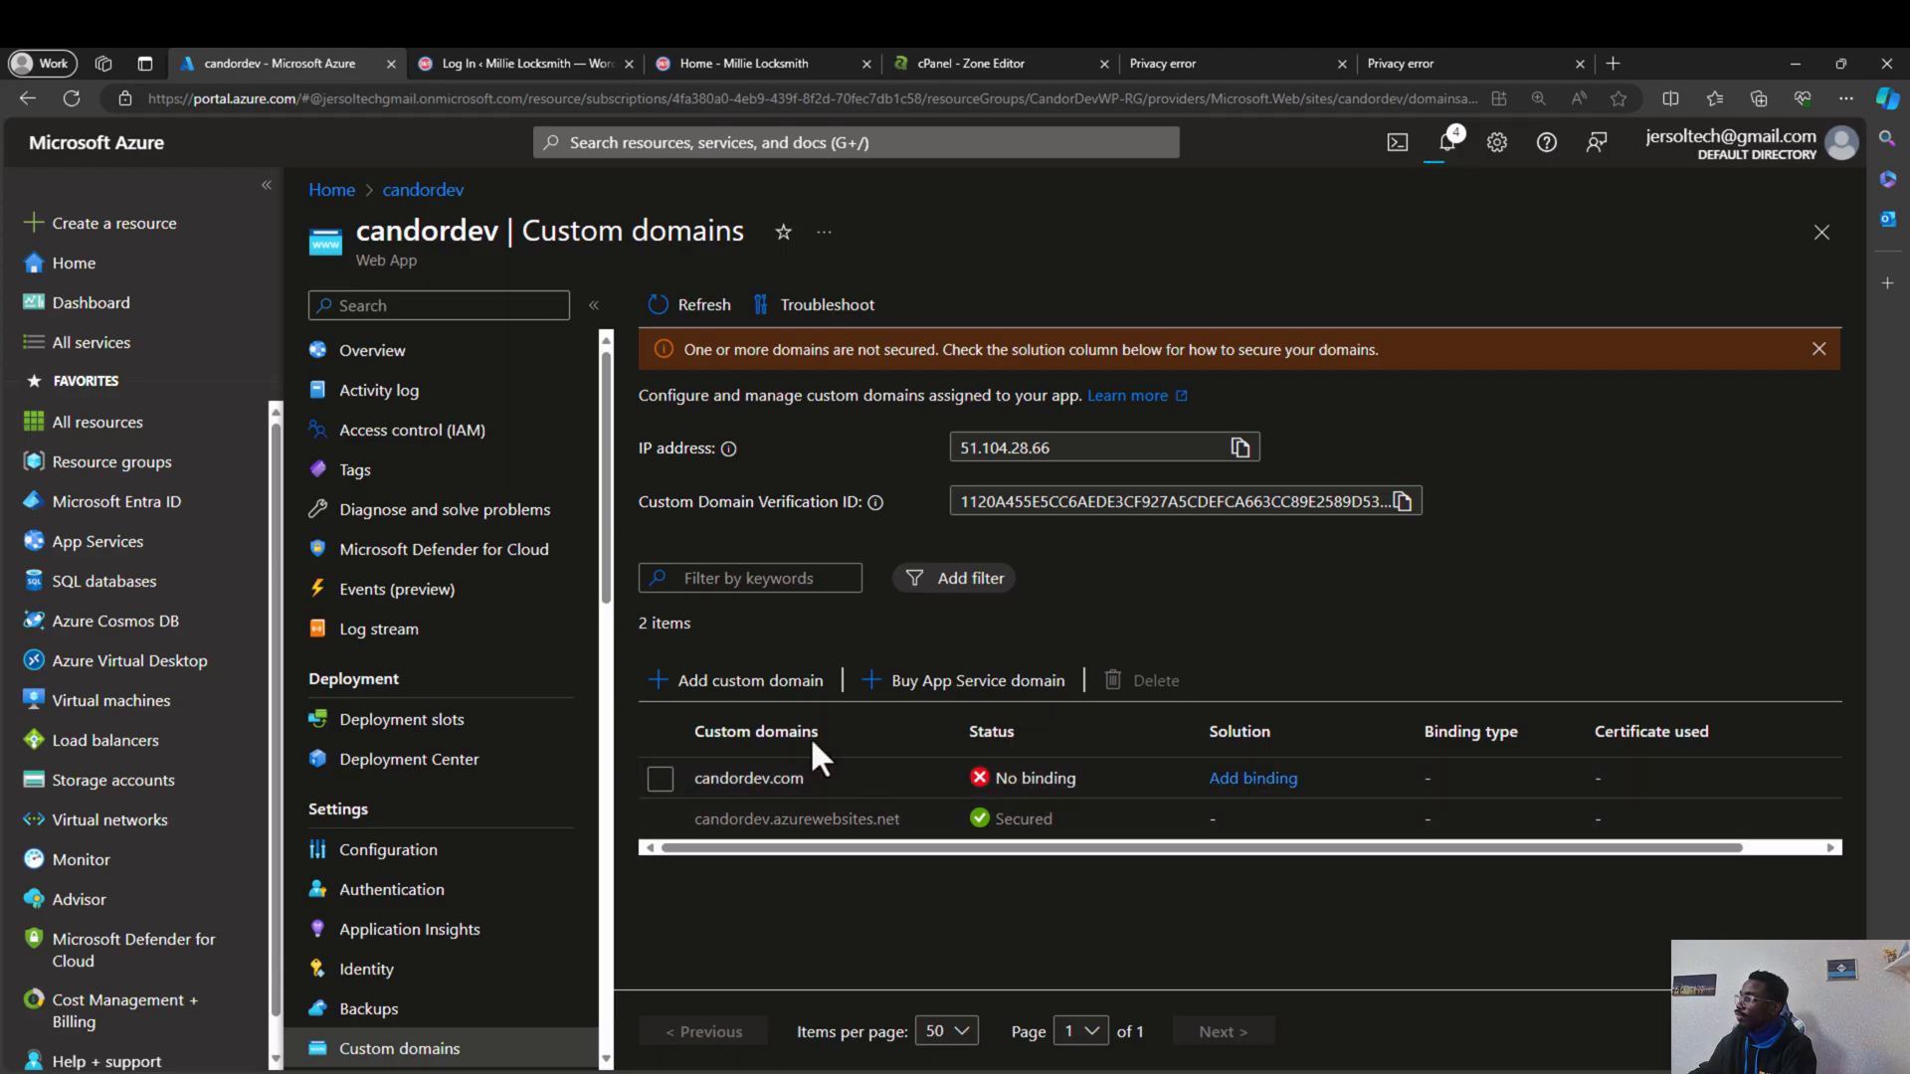
# Step: Add an SNI SSL binding to candordev.com, validating and creating an App Service Managed Certificate as its source
pyautogui.click(1256, 780)
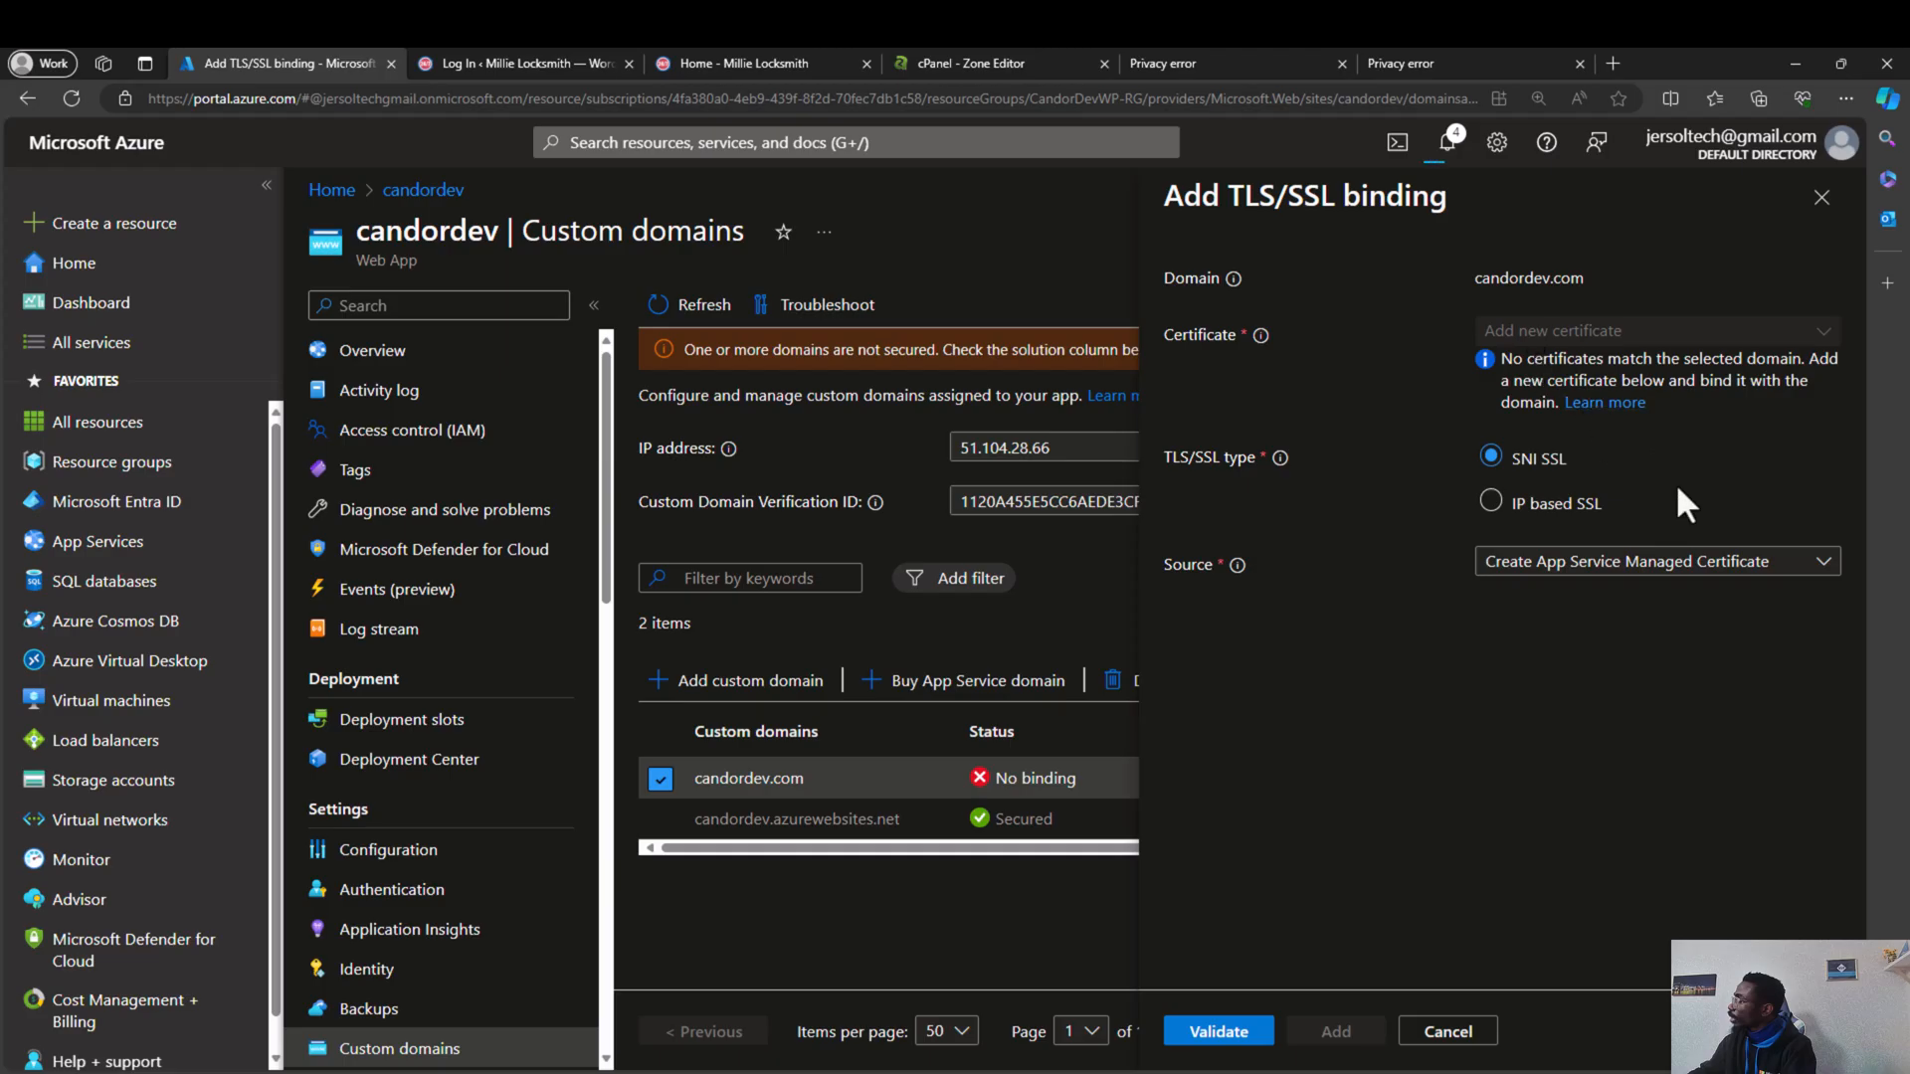
pyautogui.click(1719, 563)
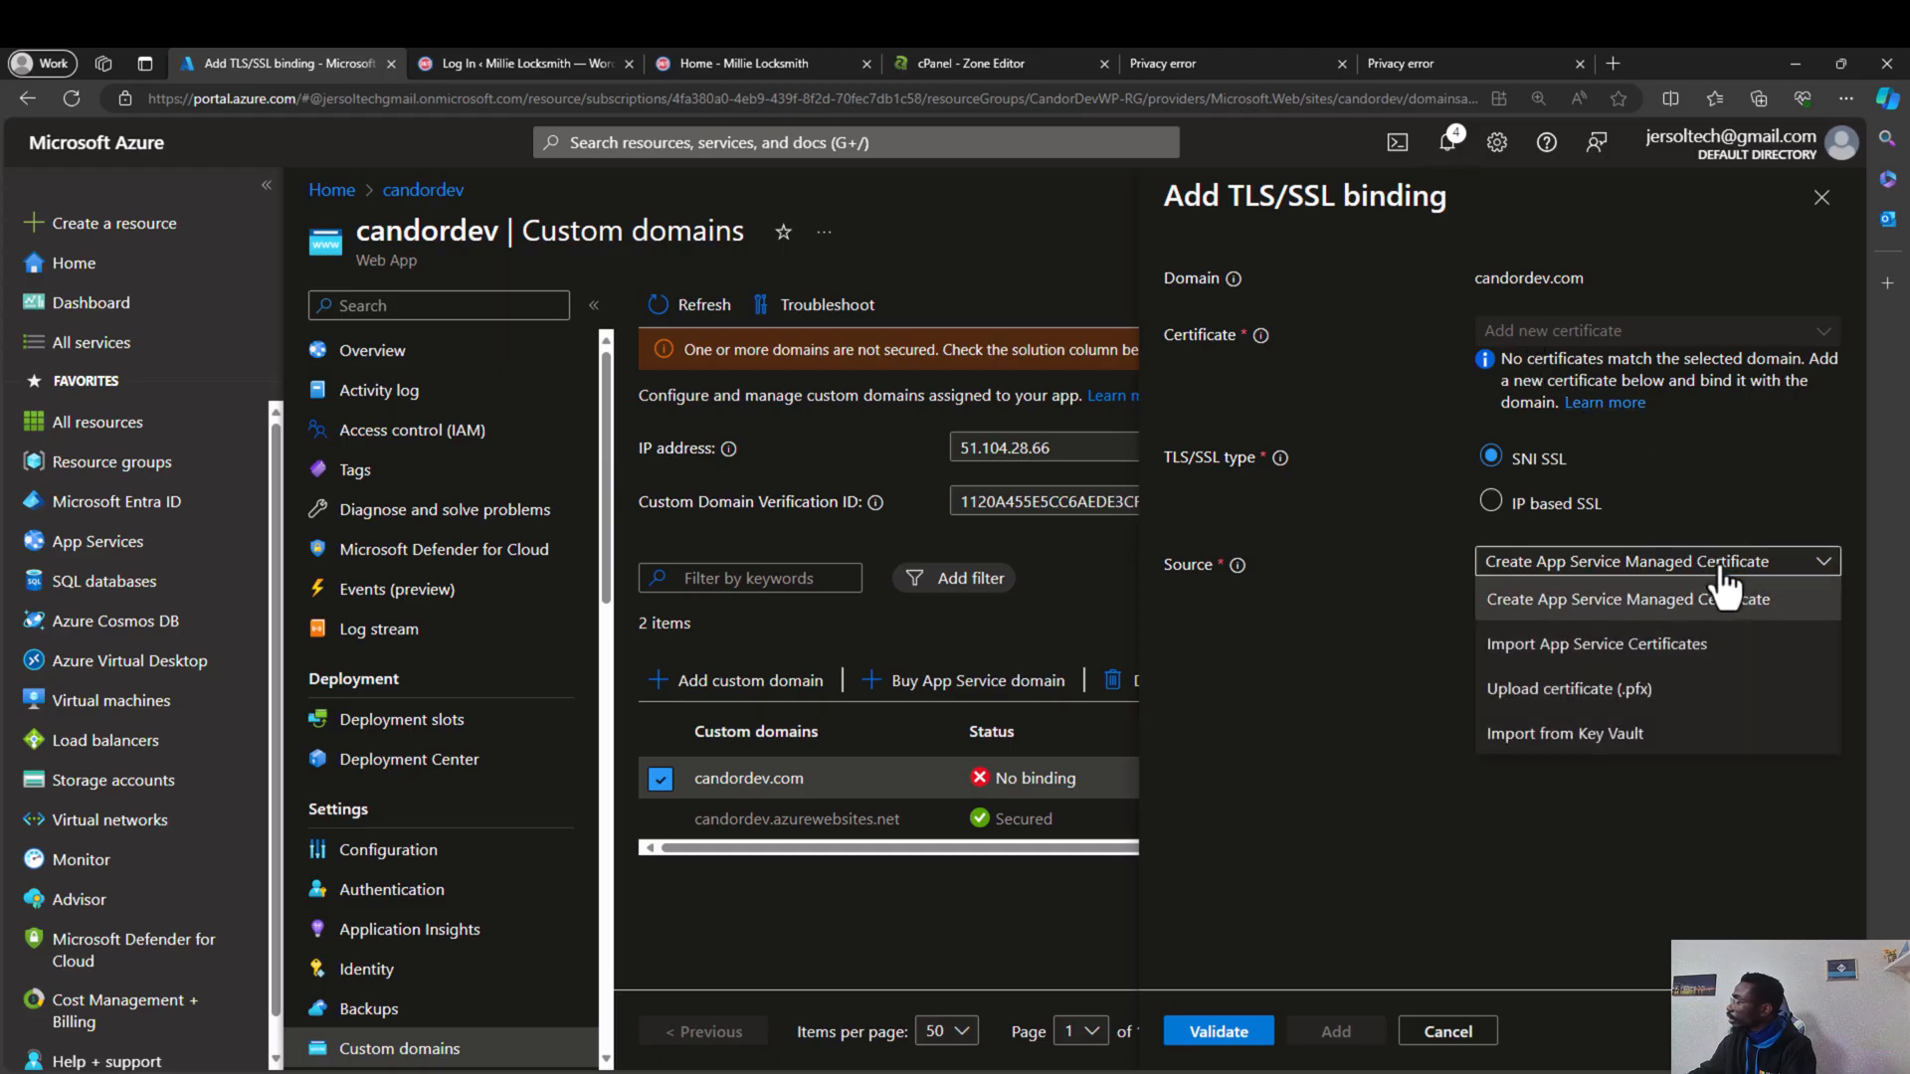
pyautogui.click(1365, 575)
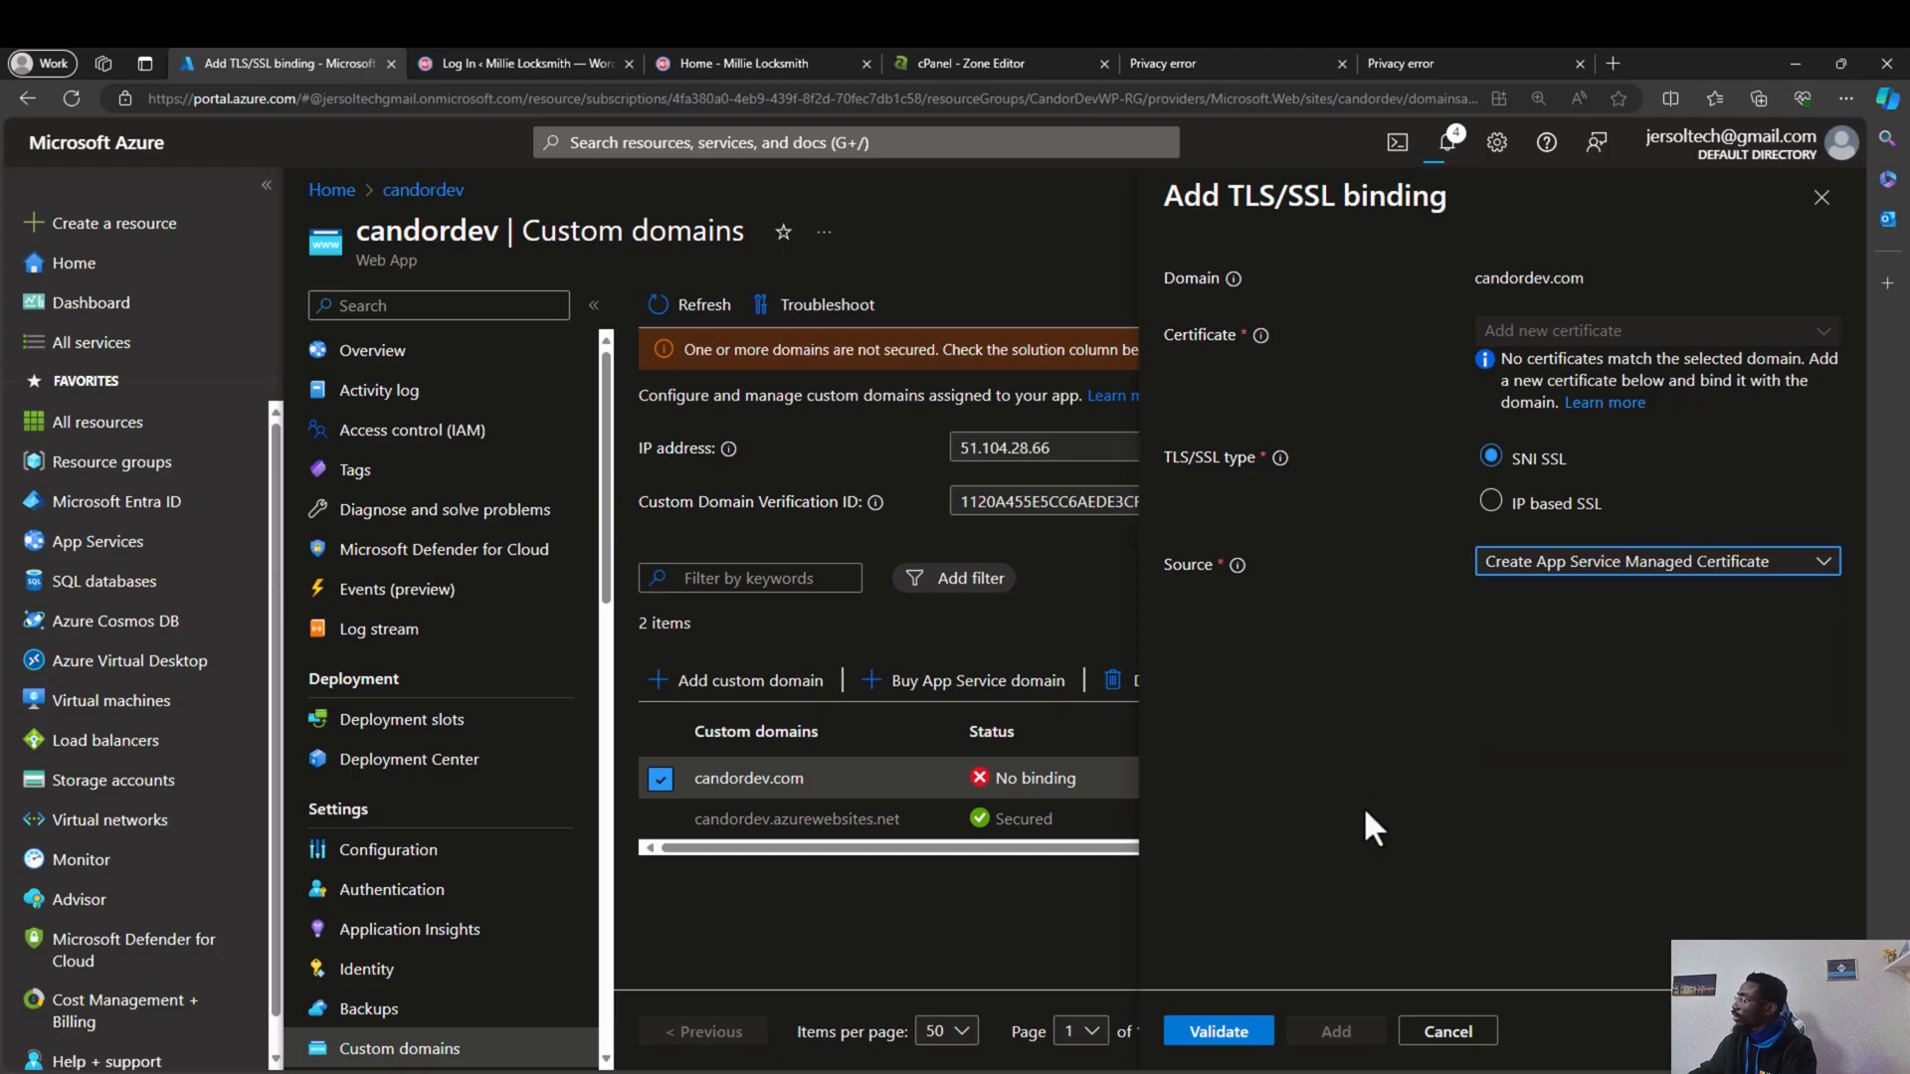
pyautogui.click(1250, 1035)
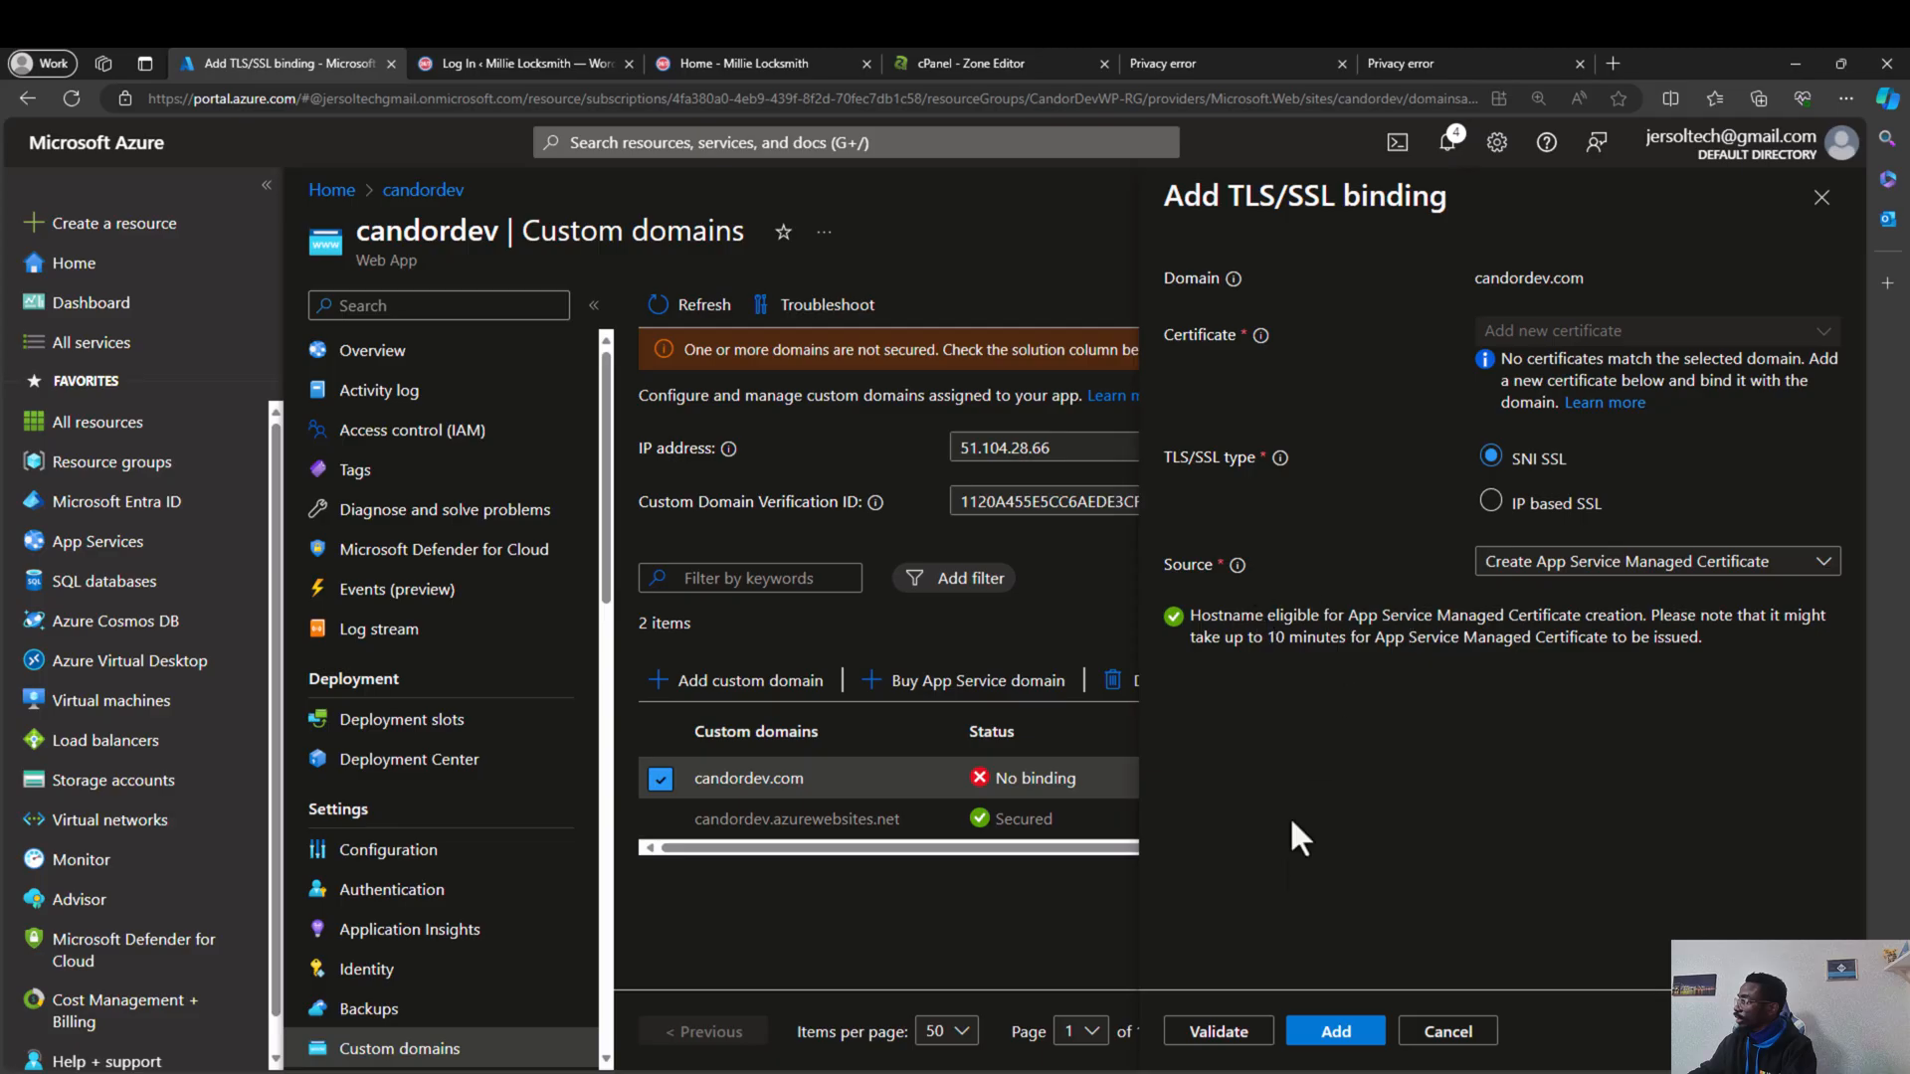
pyautogui.click(1332, 1030)
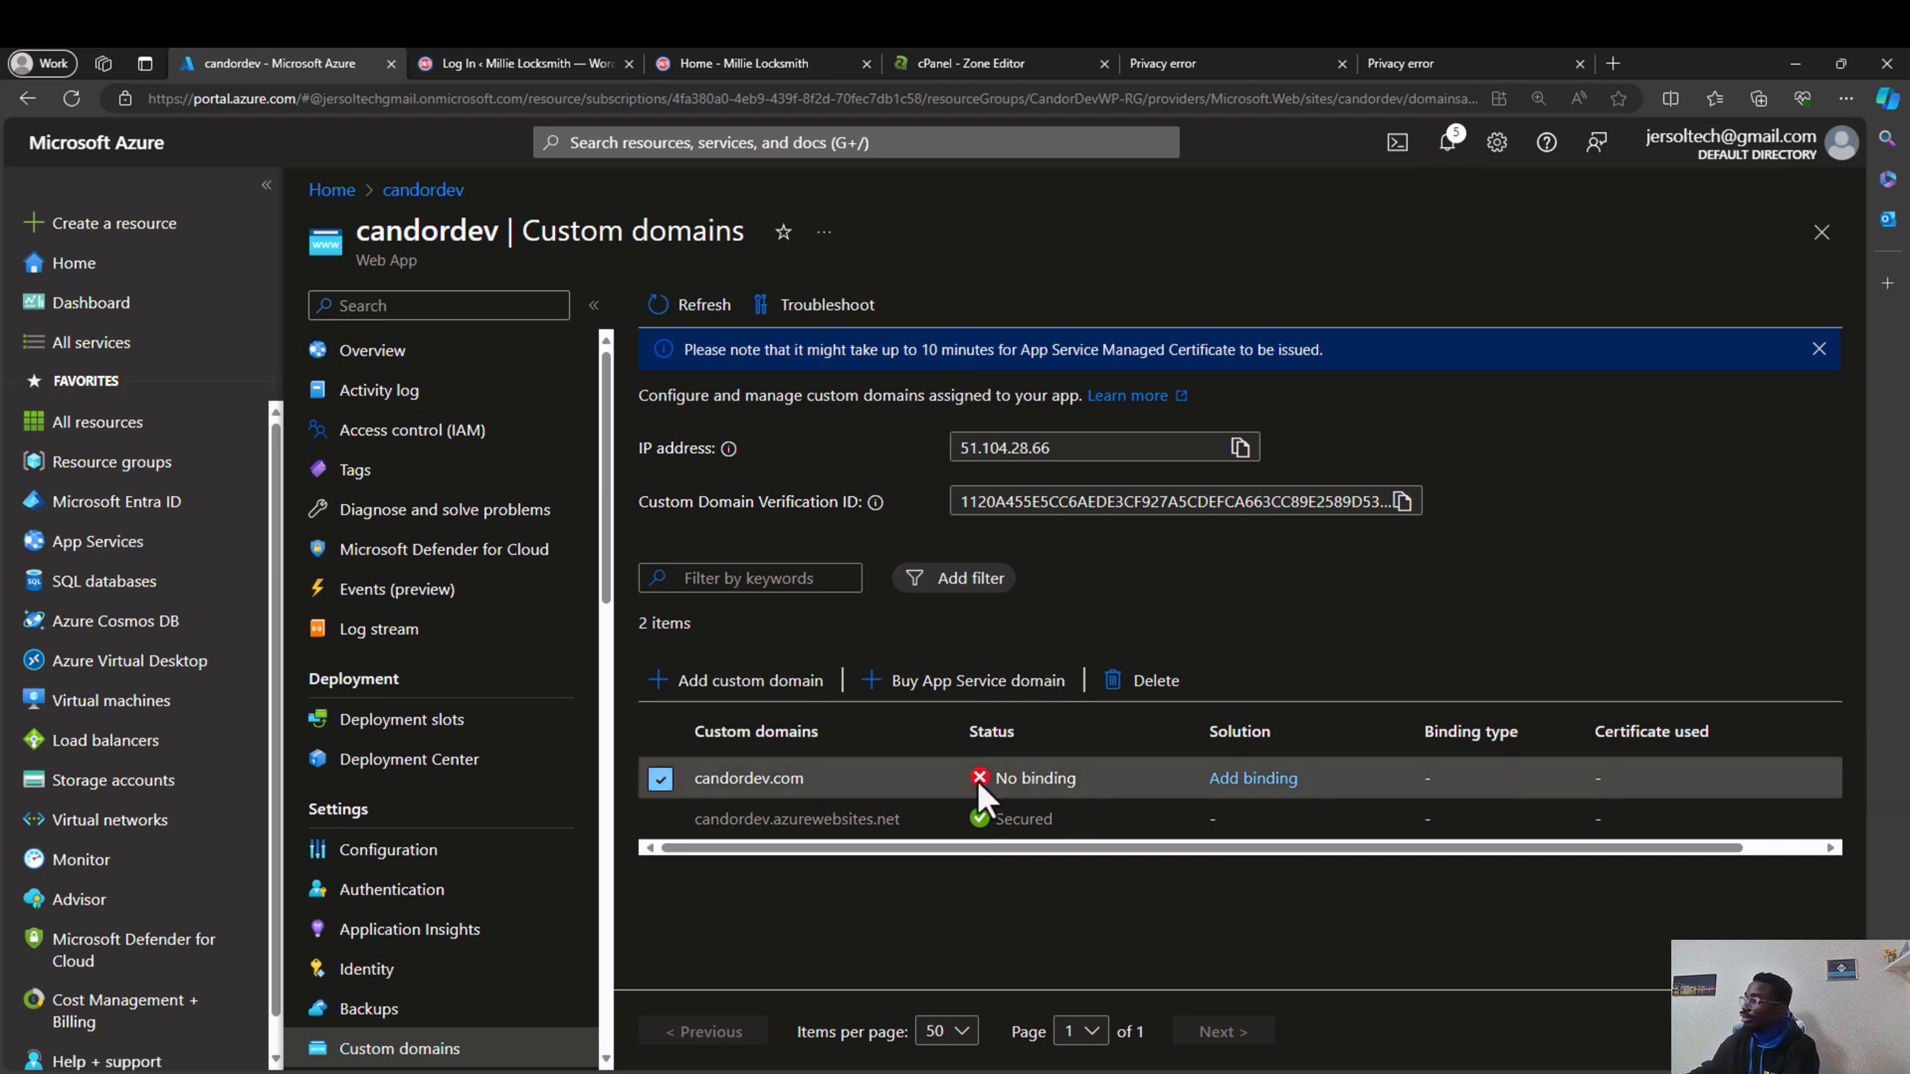
pyautogui.click(776, 684)
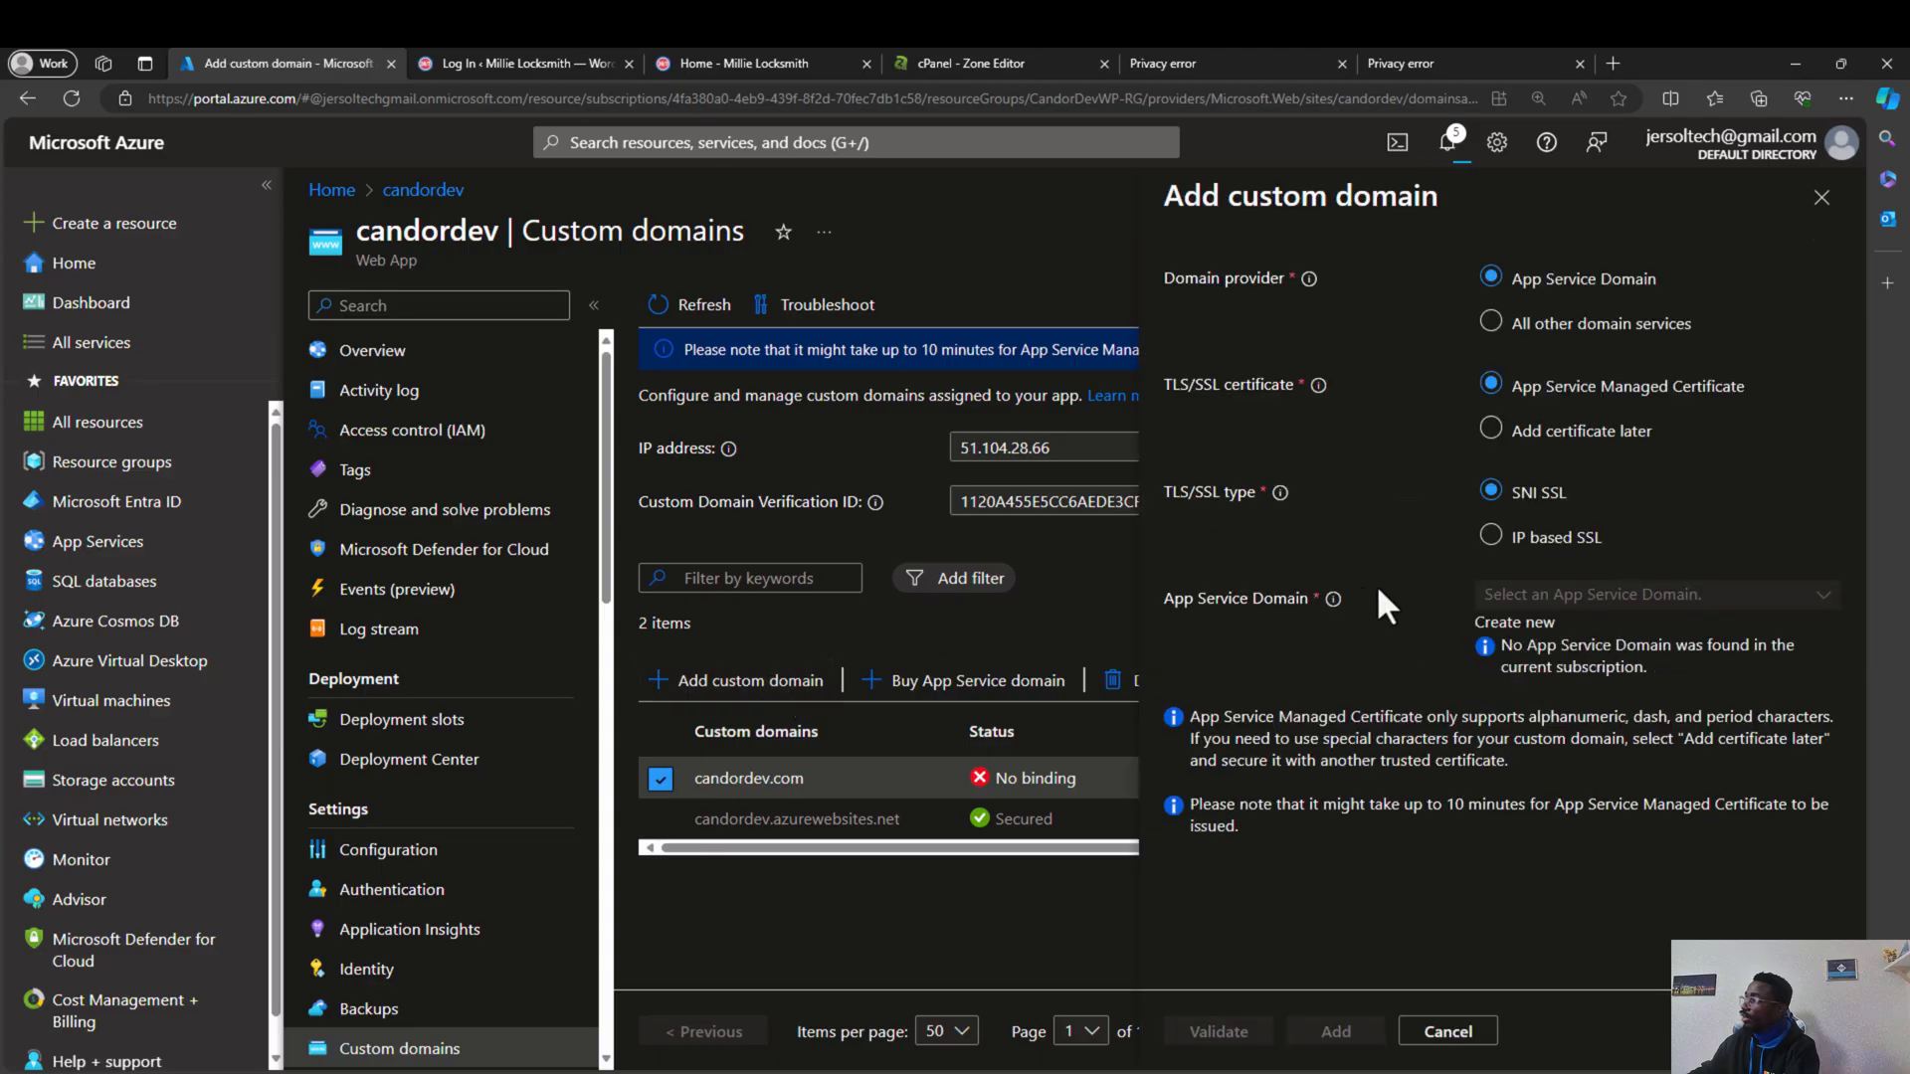
pyautogui.click(1543, 336)
pyautogui.click(1570, 664)
pyautogui.write('www')
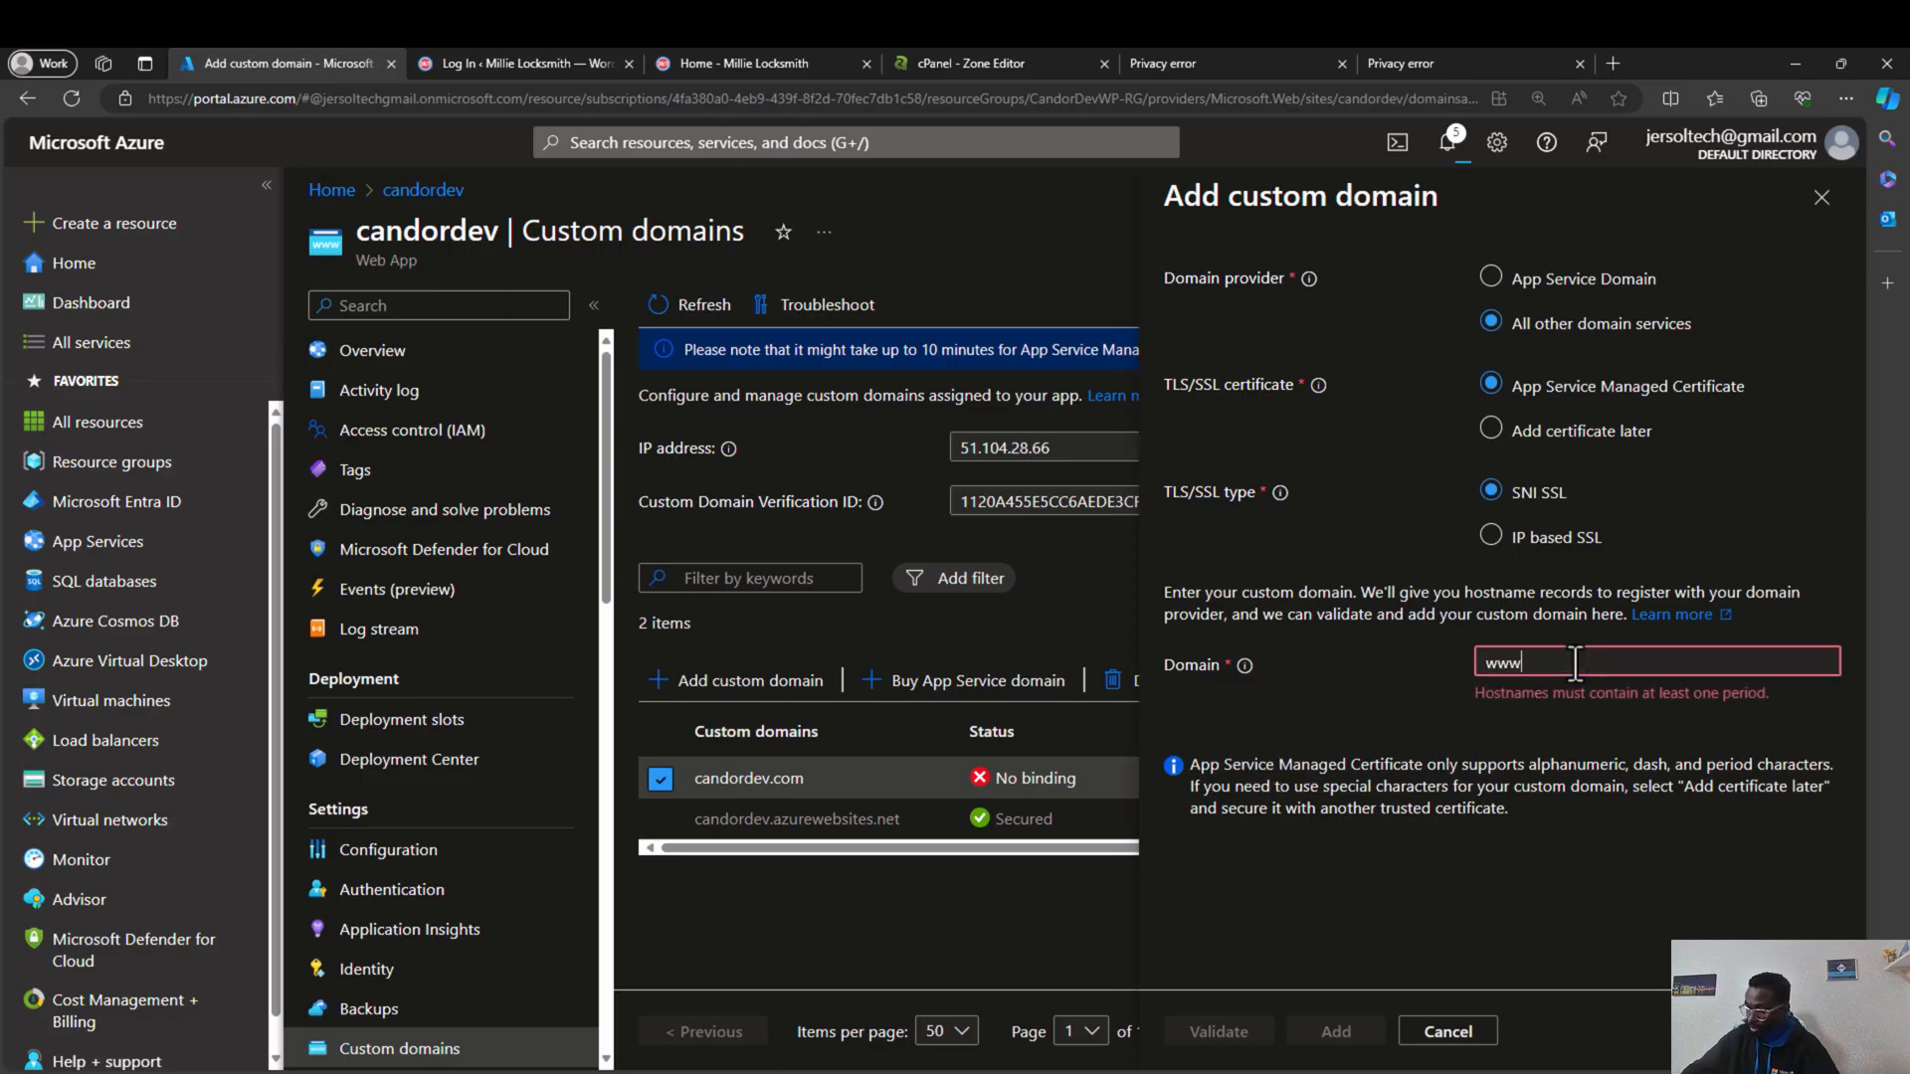
pyautogui.write('.candordev.com')
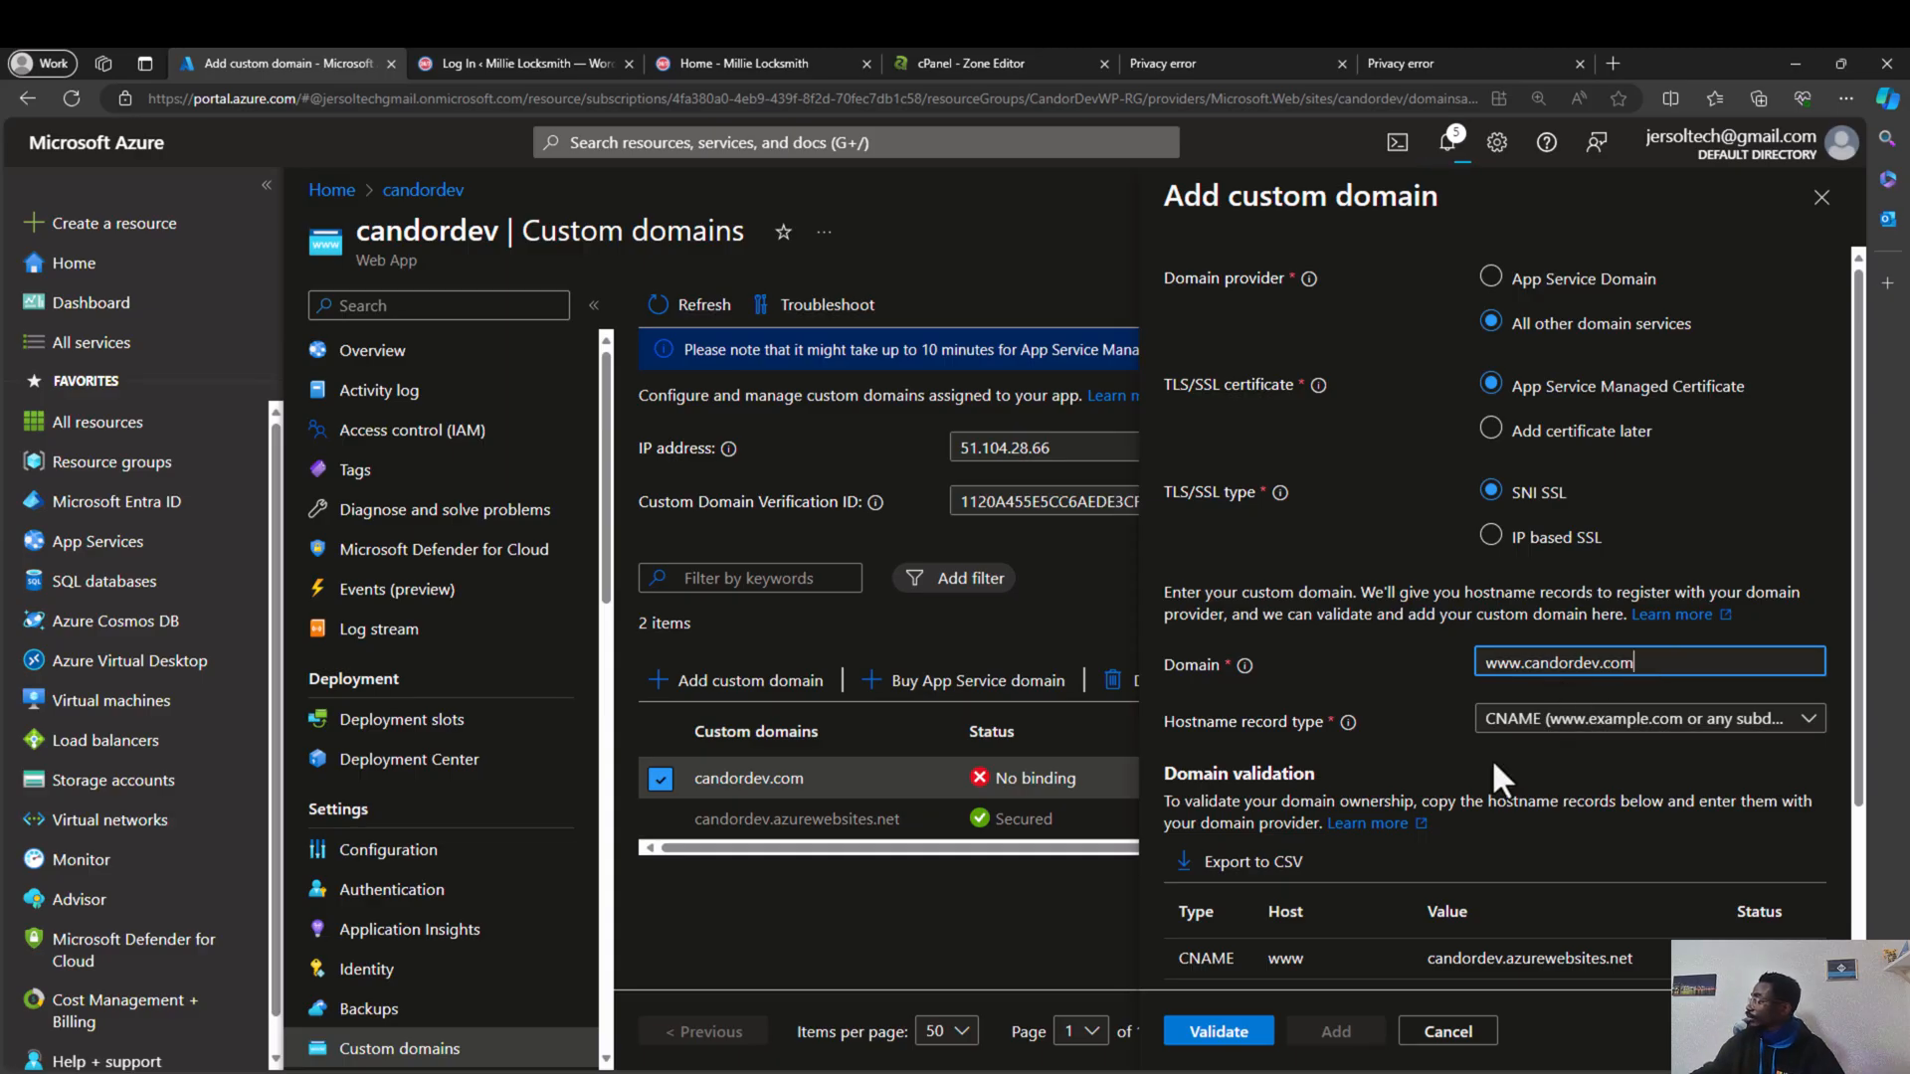
pyautogui.scroll(-2, 1490, 761)
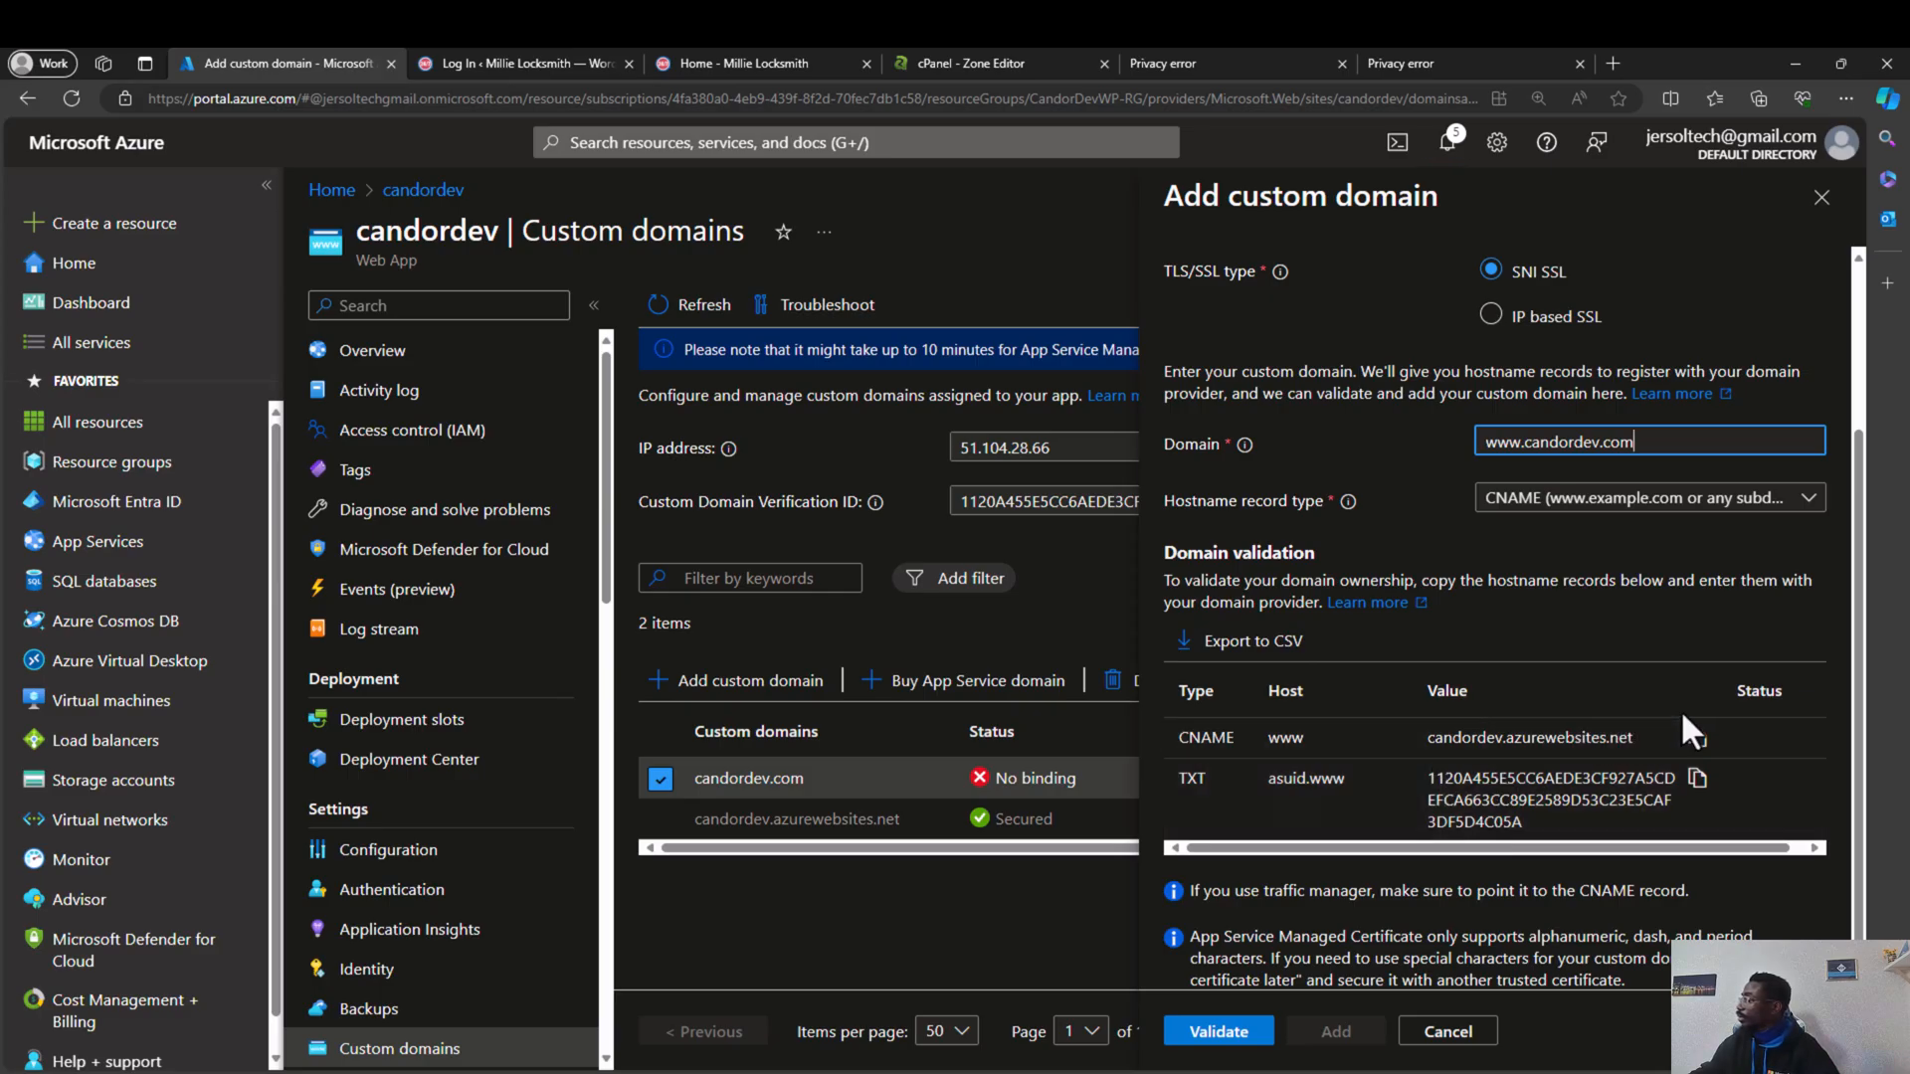
pyautogui.click(1697, 741)
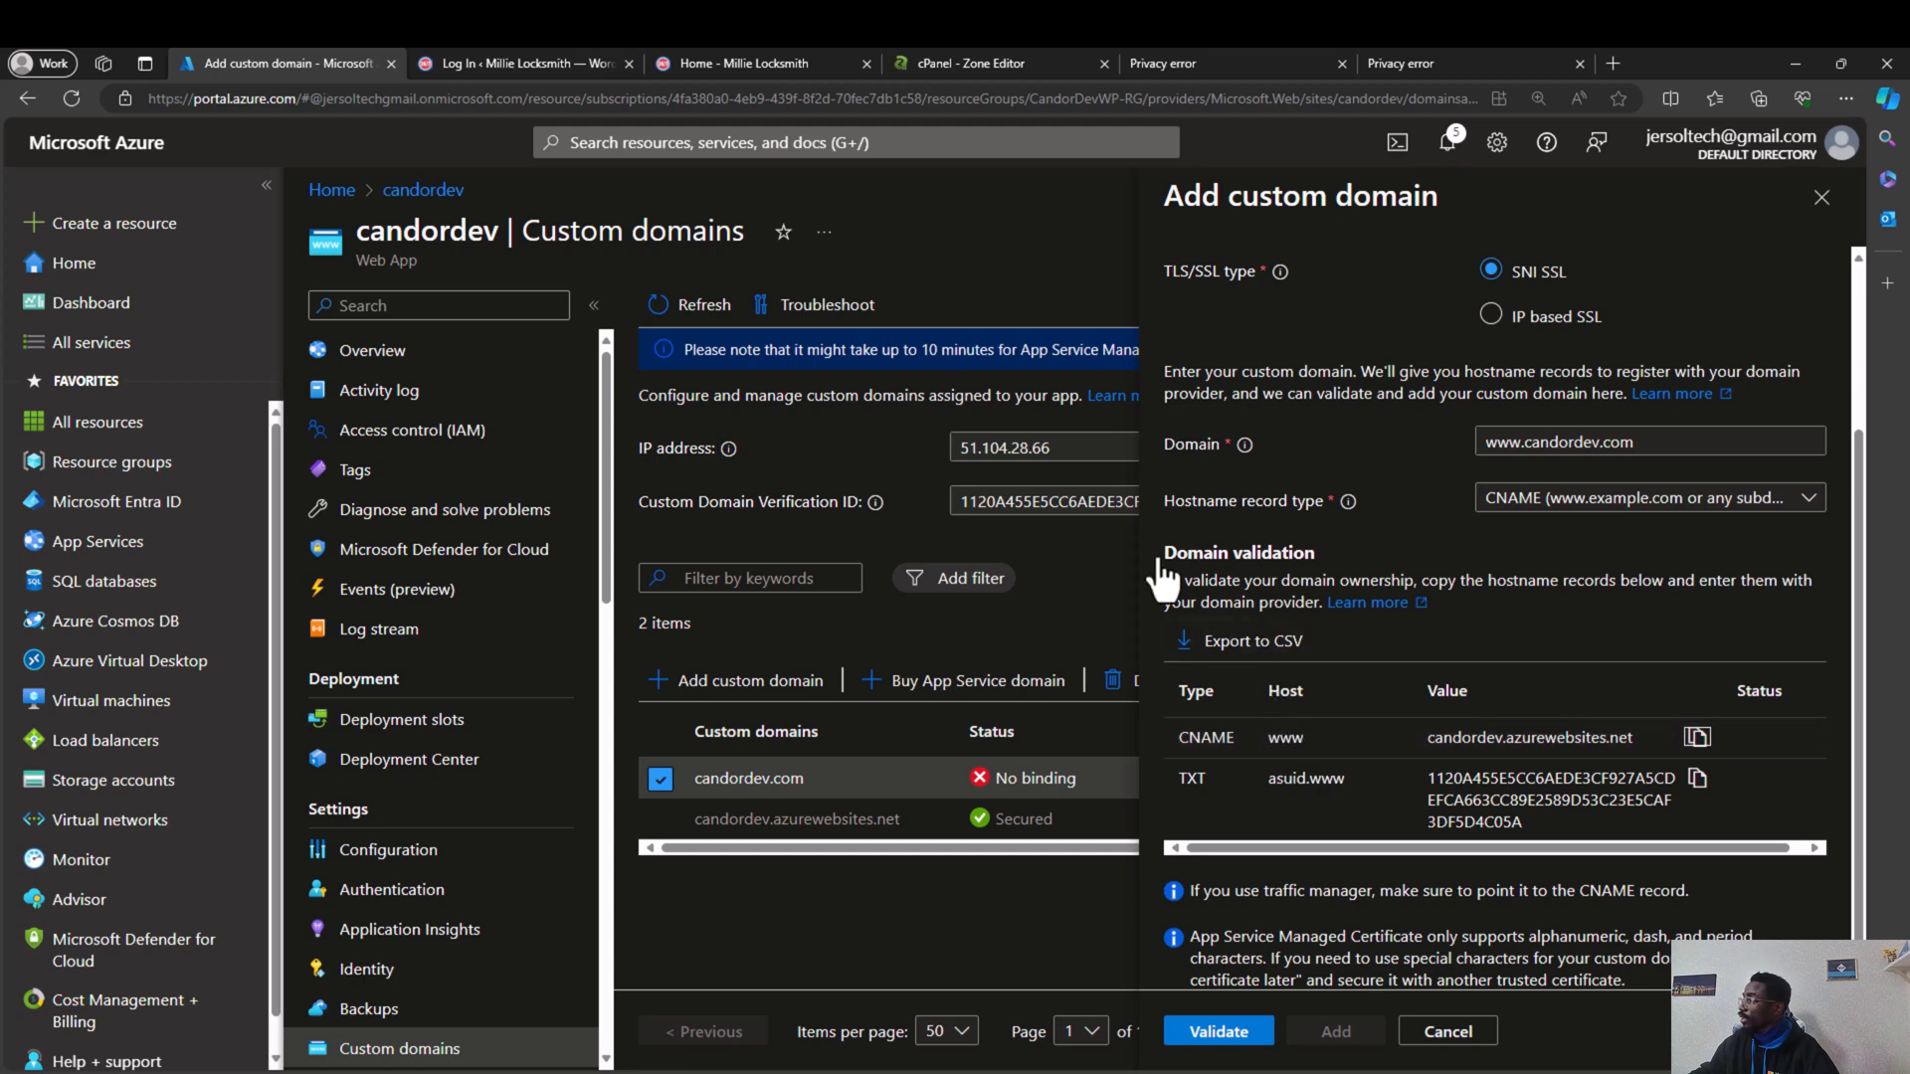
pyautogui.click(1018, 53)
pyautogui.click(453, 349)
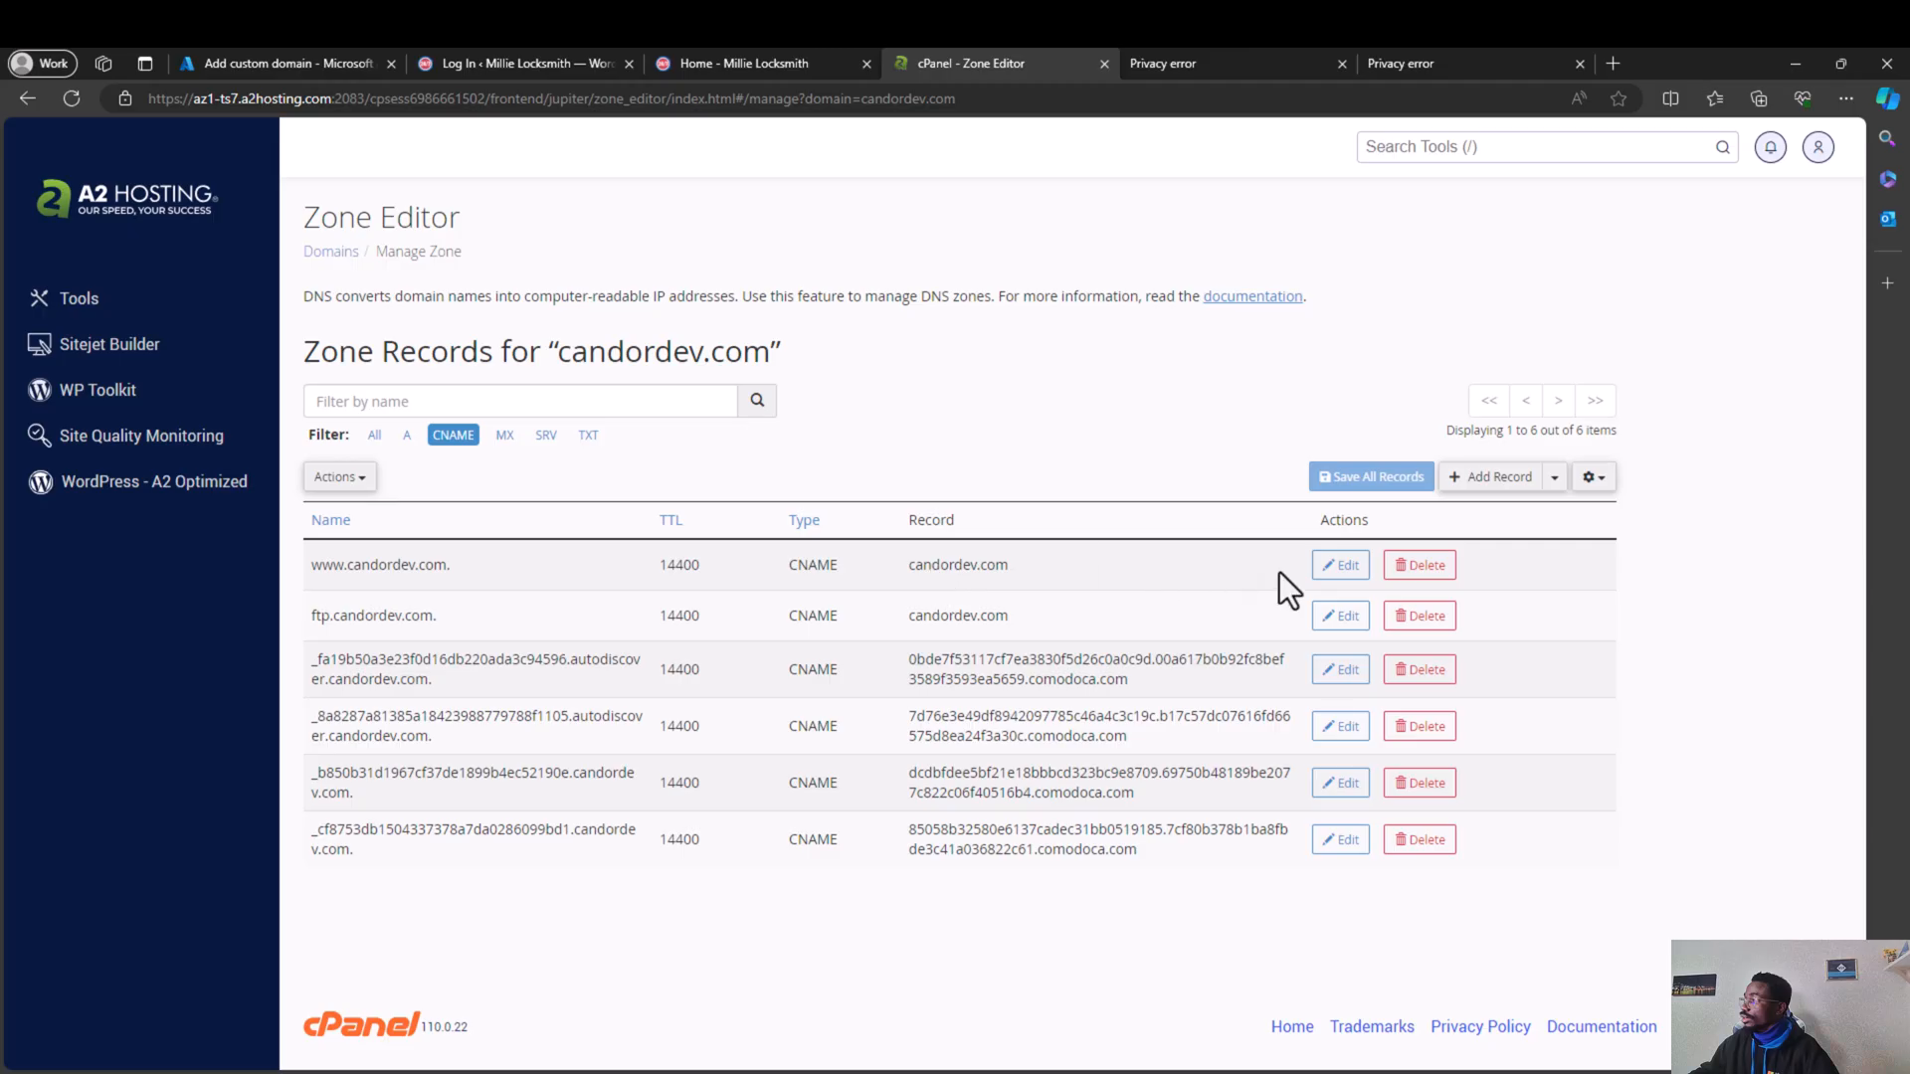
pyautogui.click(1340, 565)
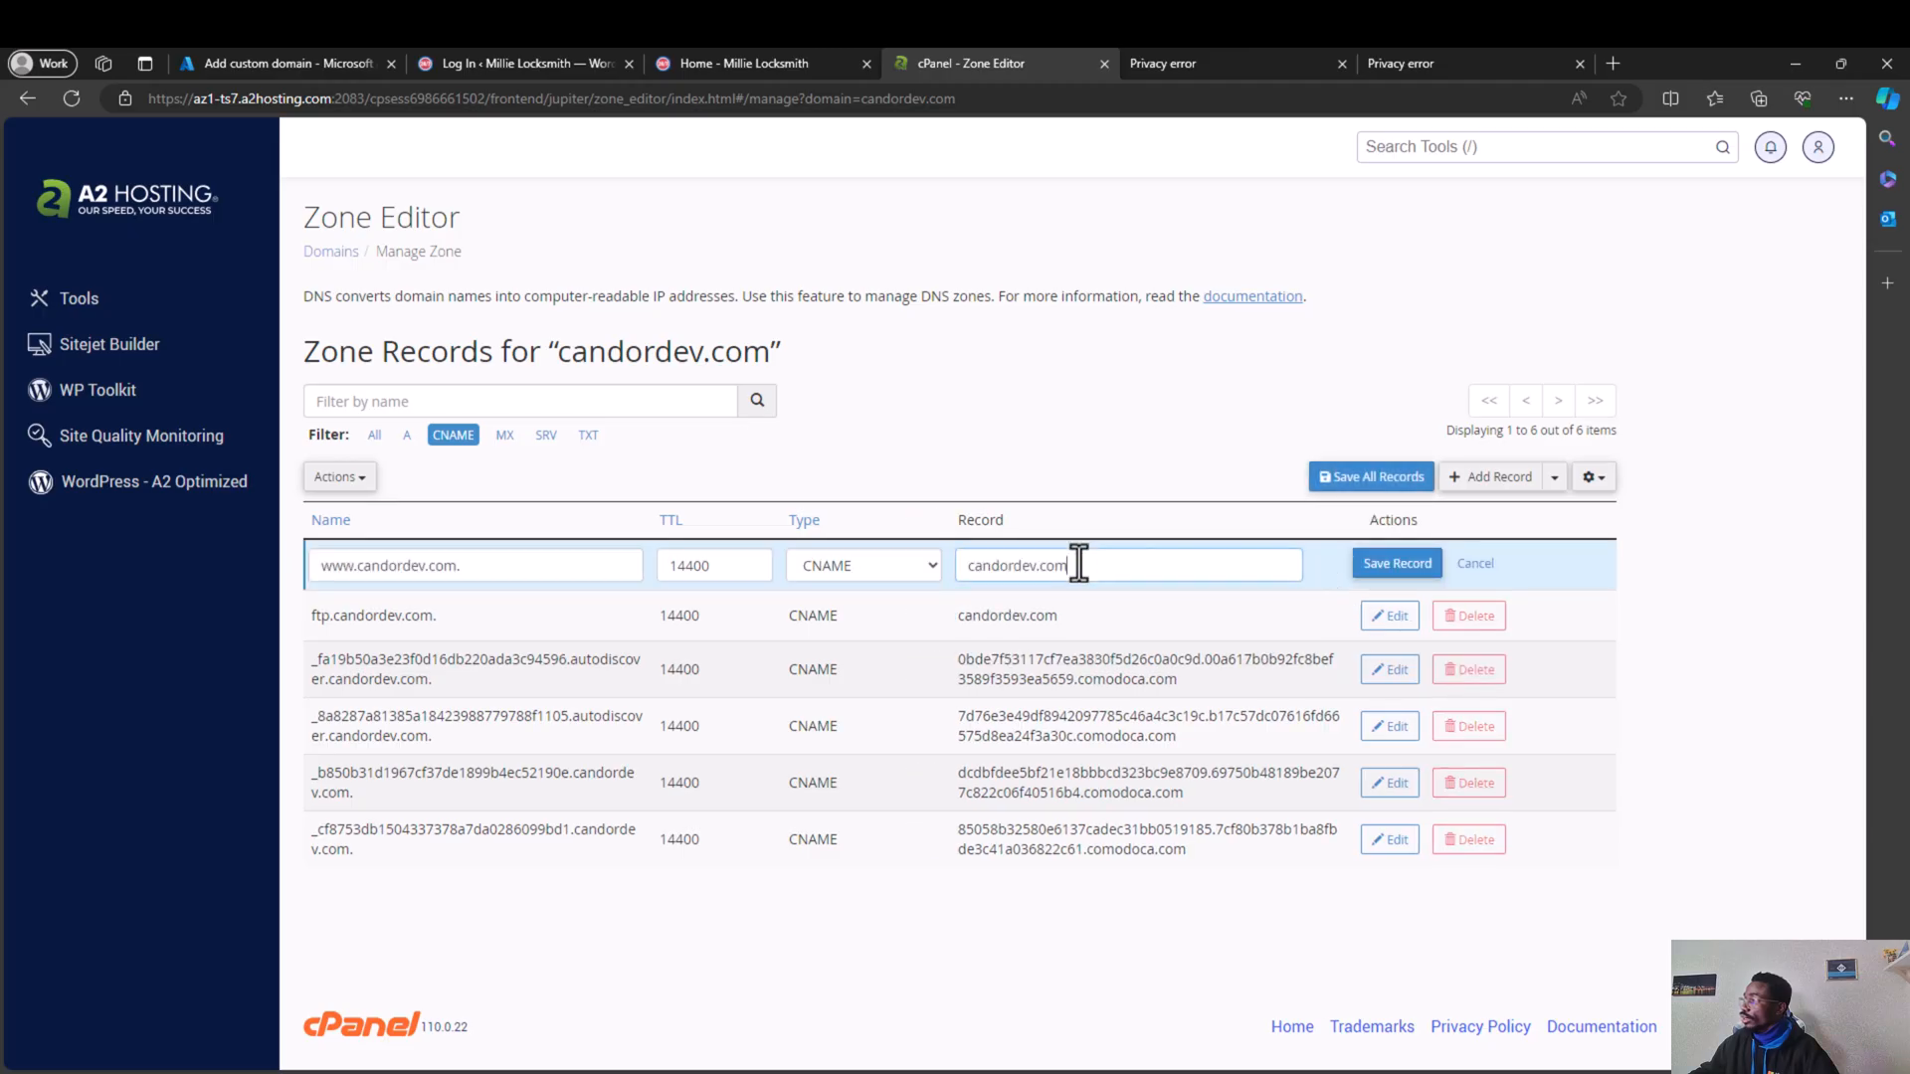
pyautogui.moveTo(1073, 563); pyautogui.dragTo(965, 567)
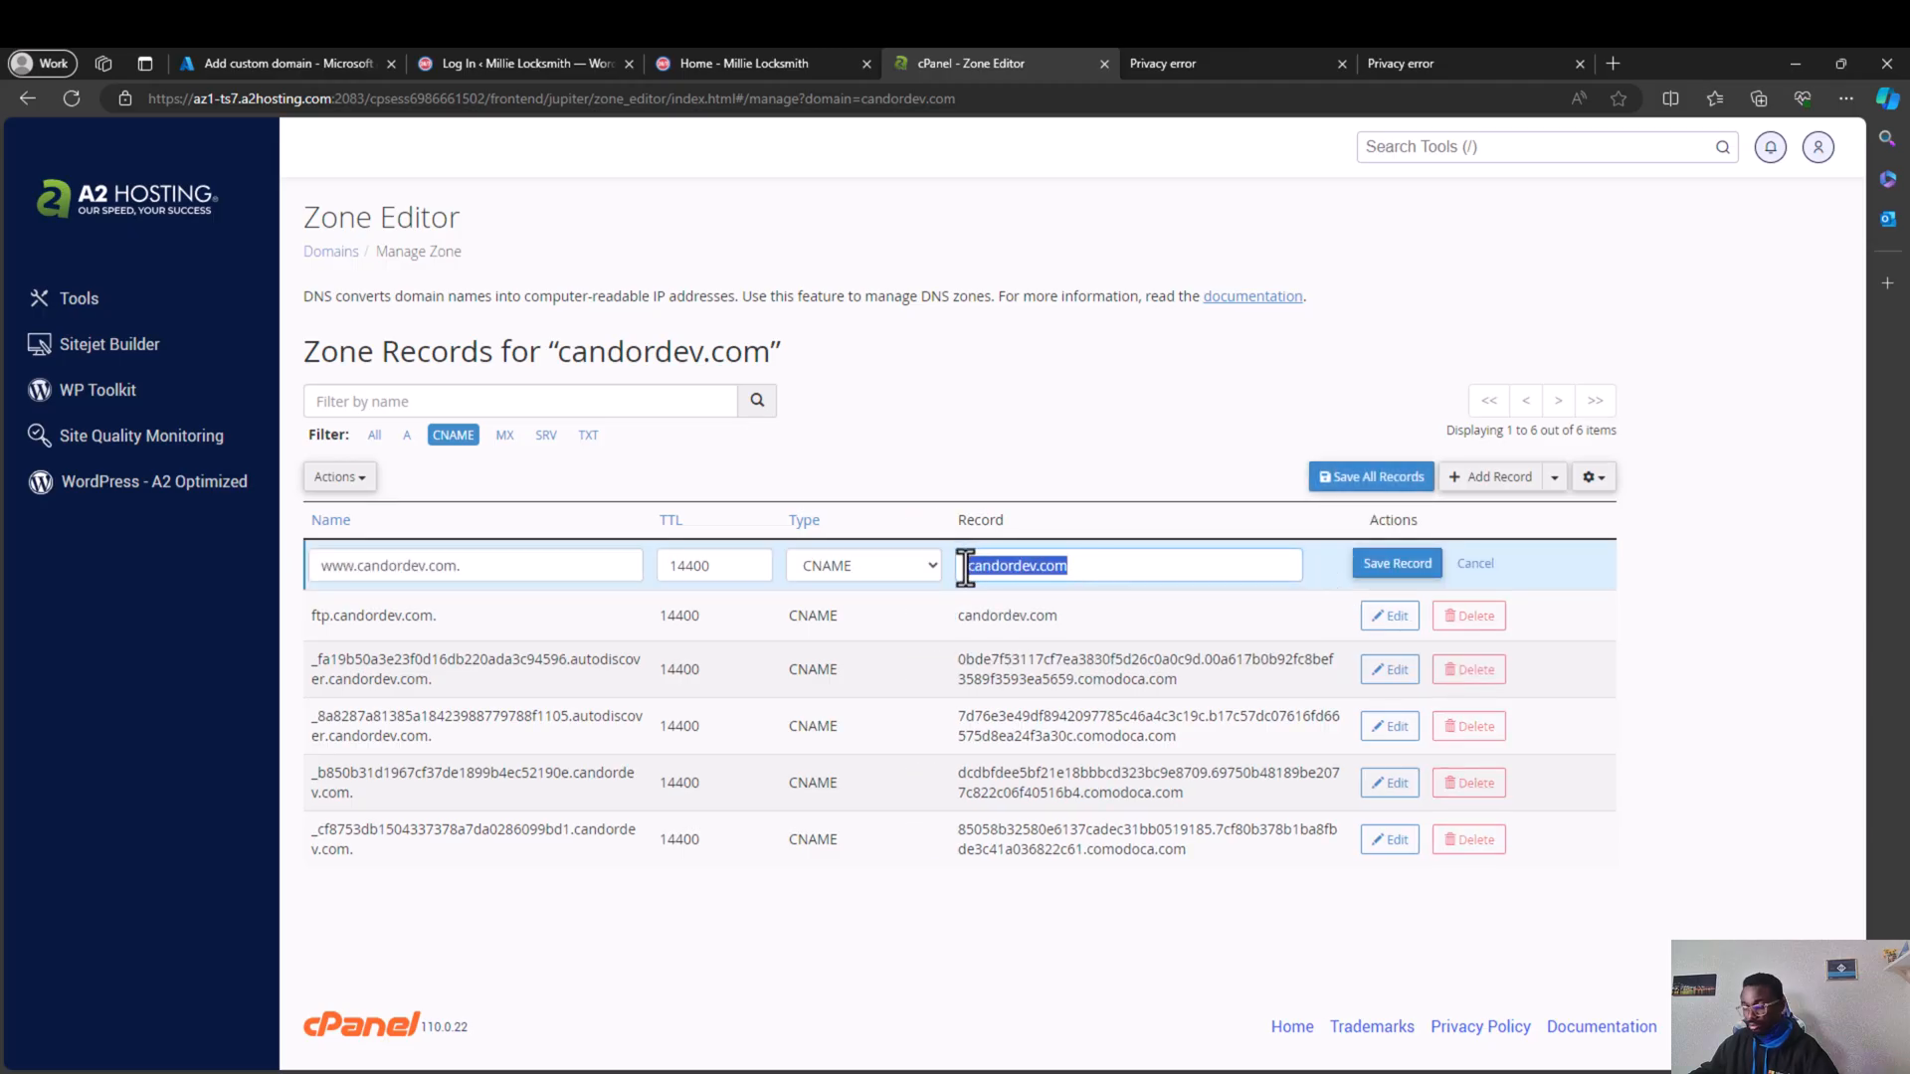
pyautogui.hotkey('ctrl', 'v')
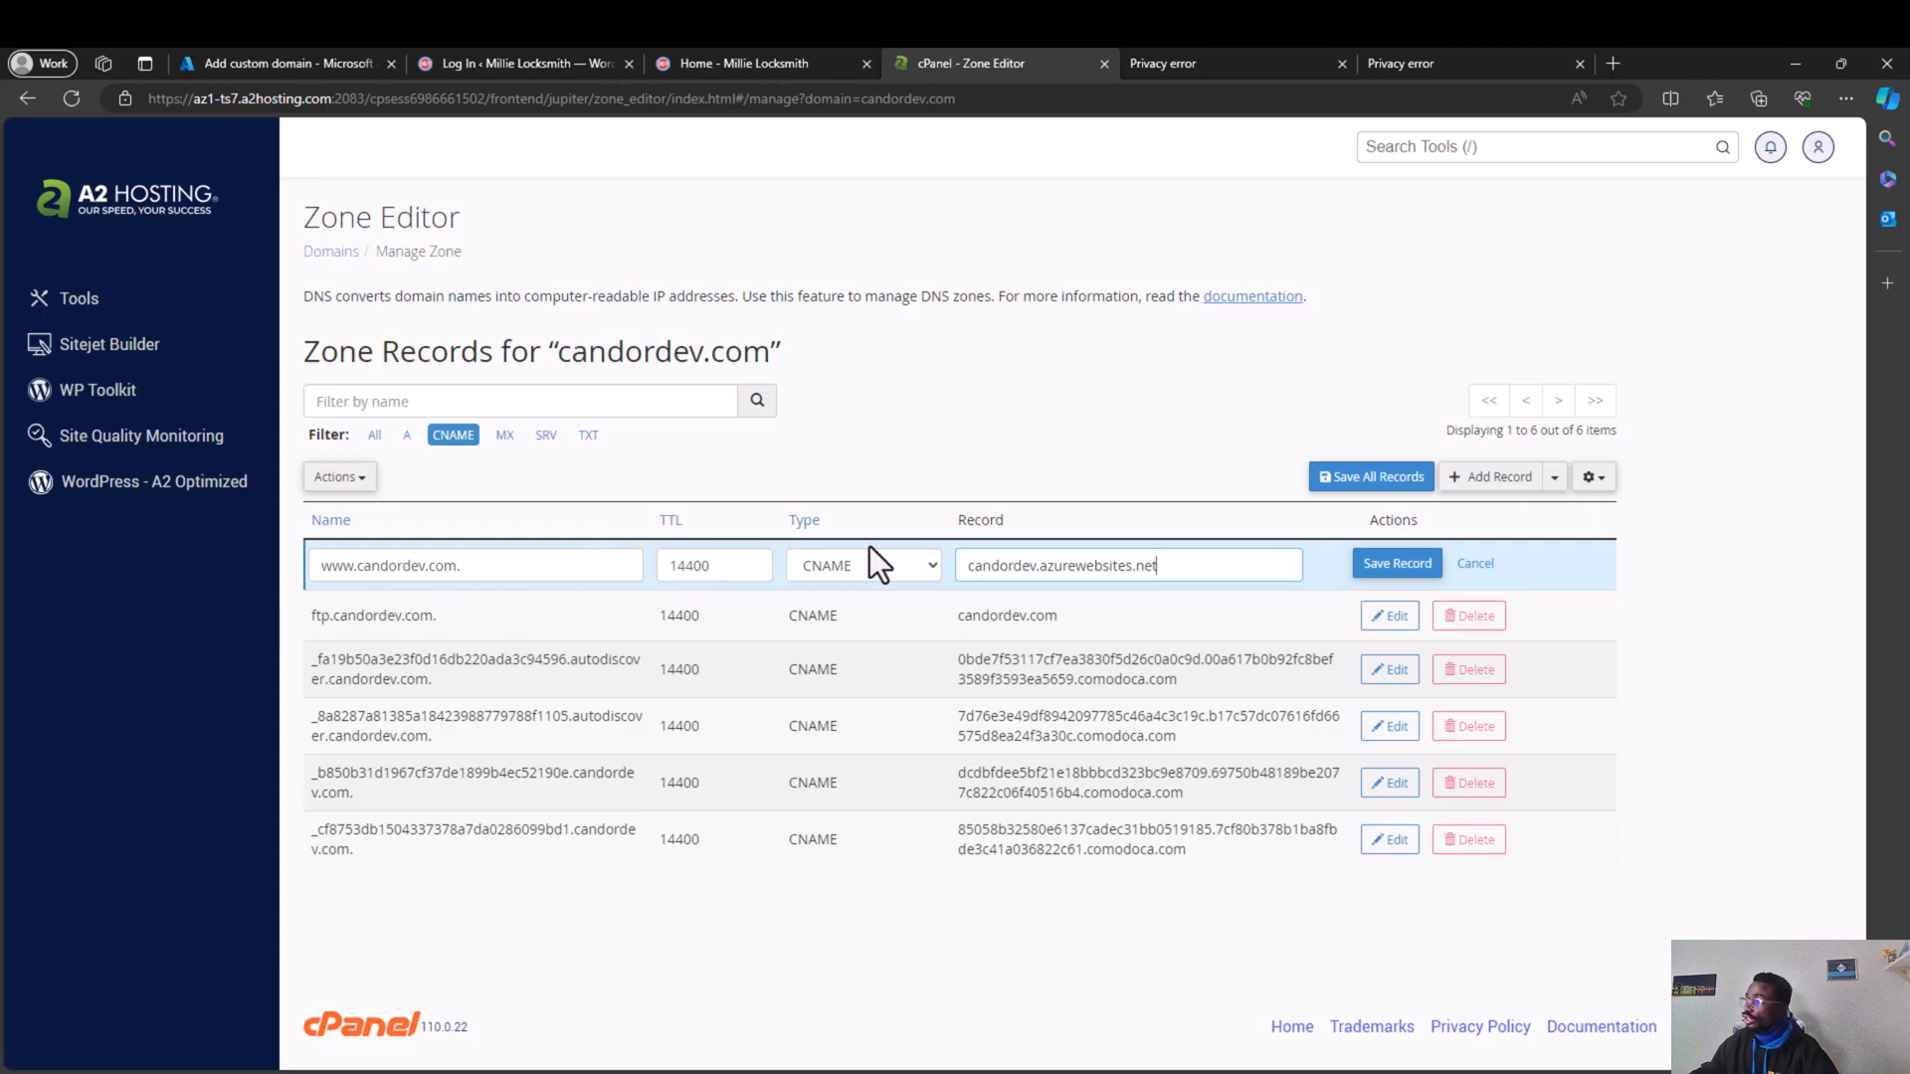
pyautogui.click(1402, 565)
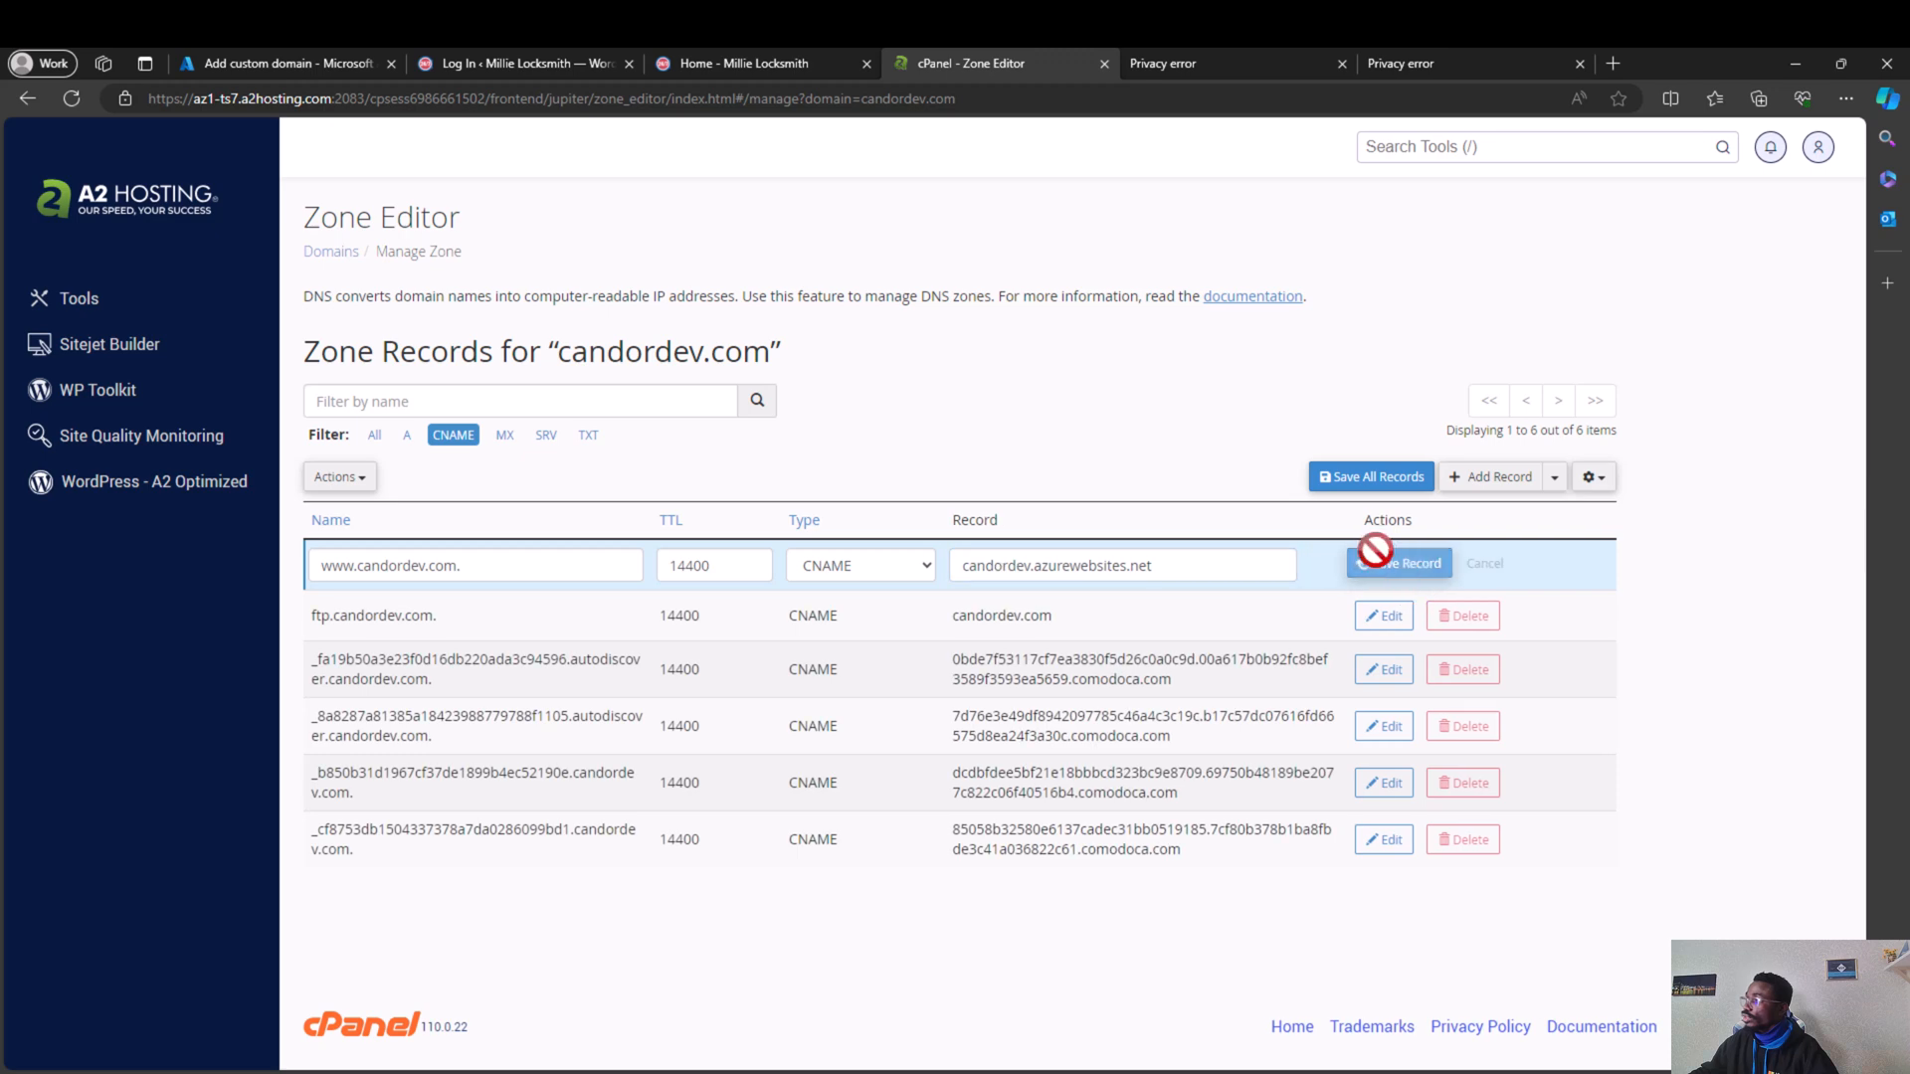
pyautogui.click(778, 71)
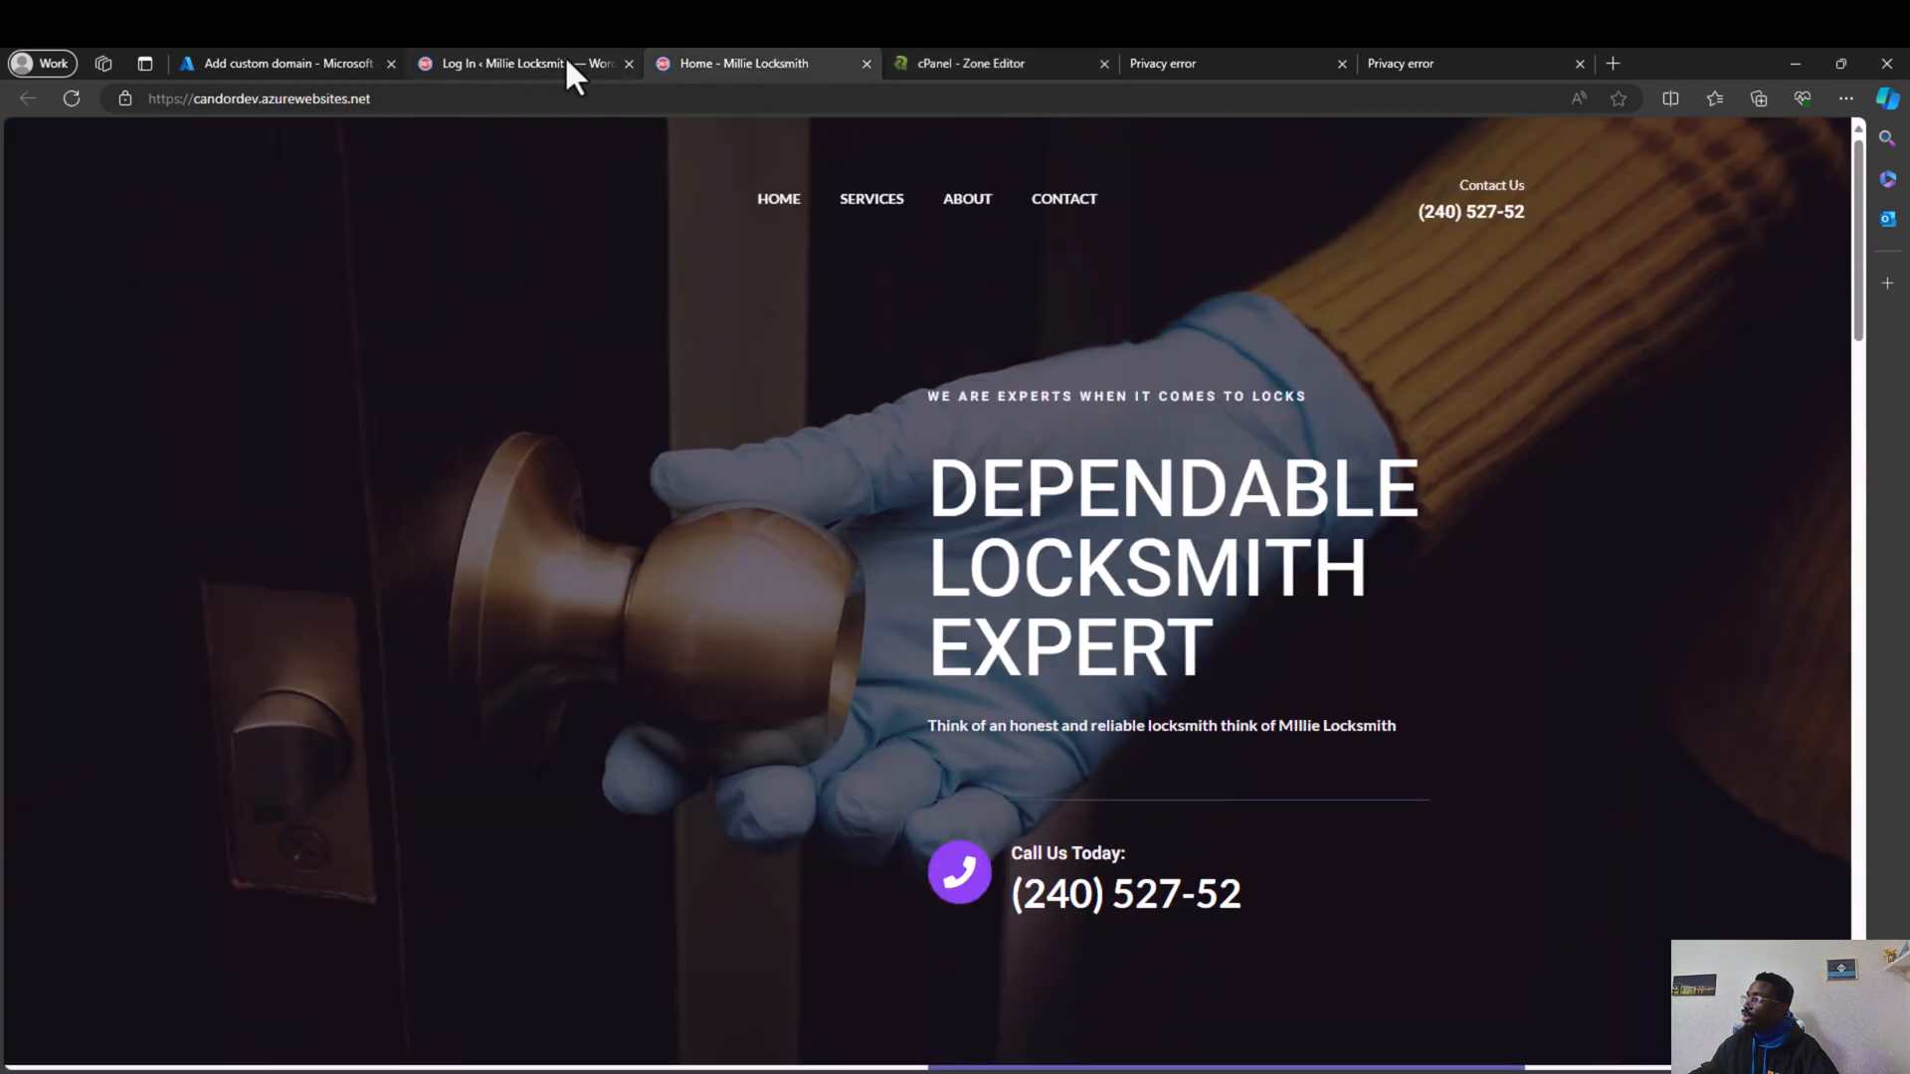
pyautogui.click(216, 65)
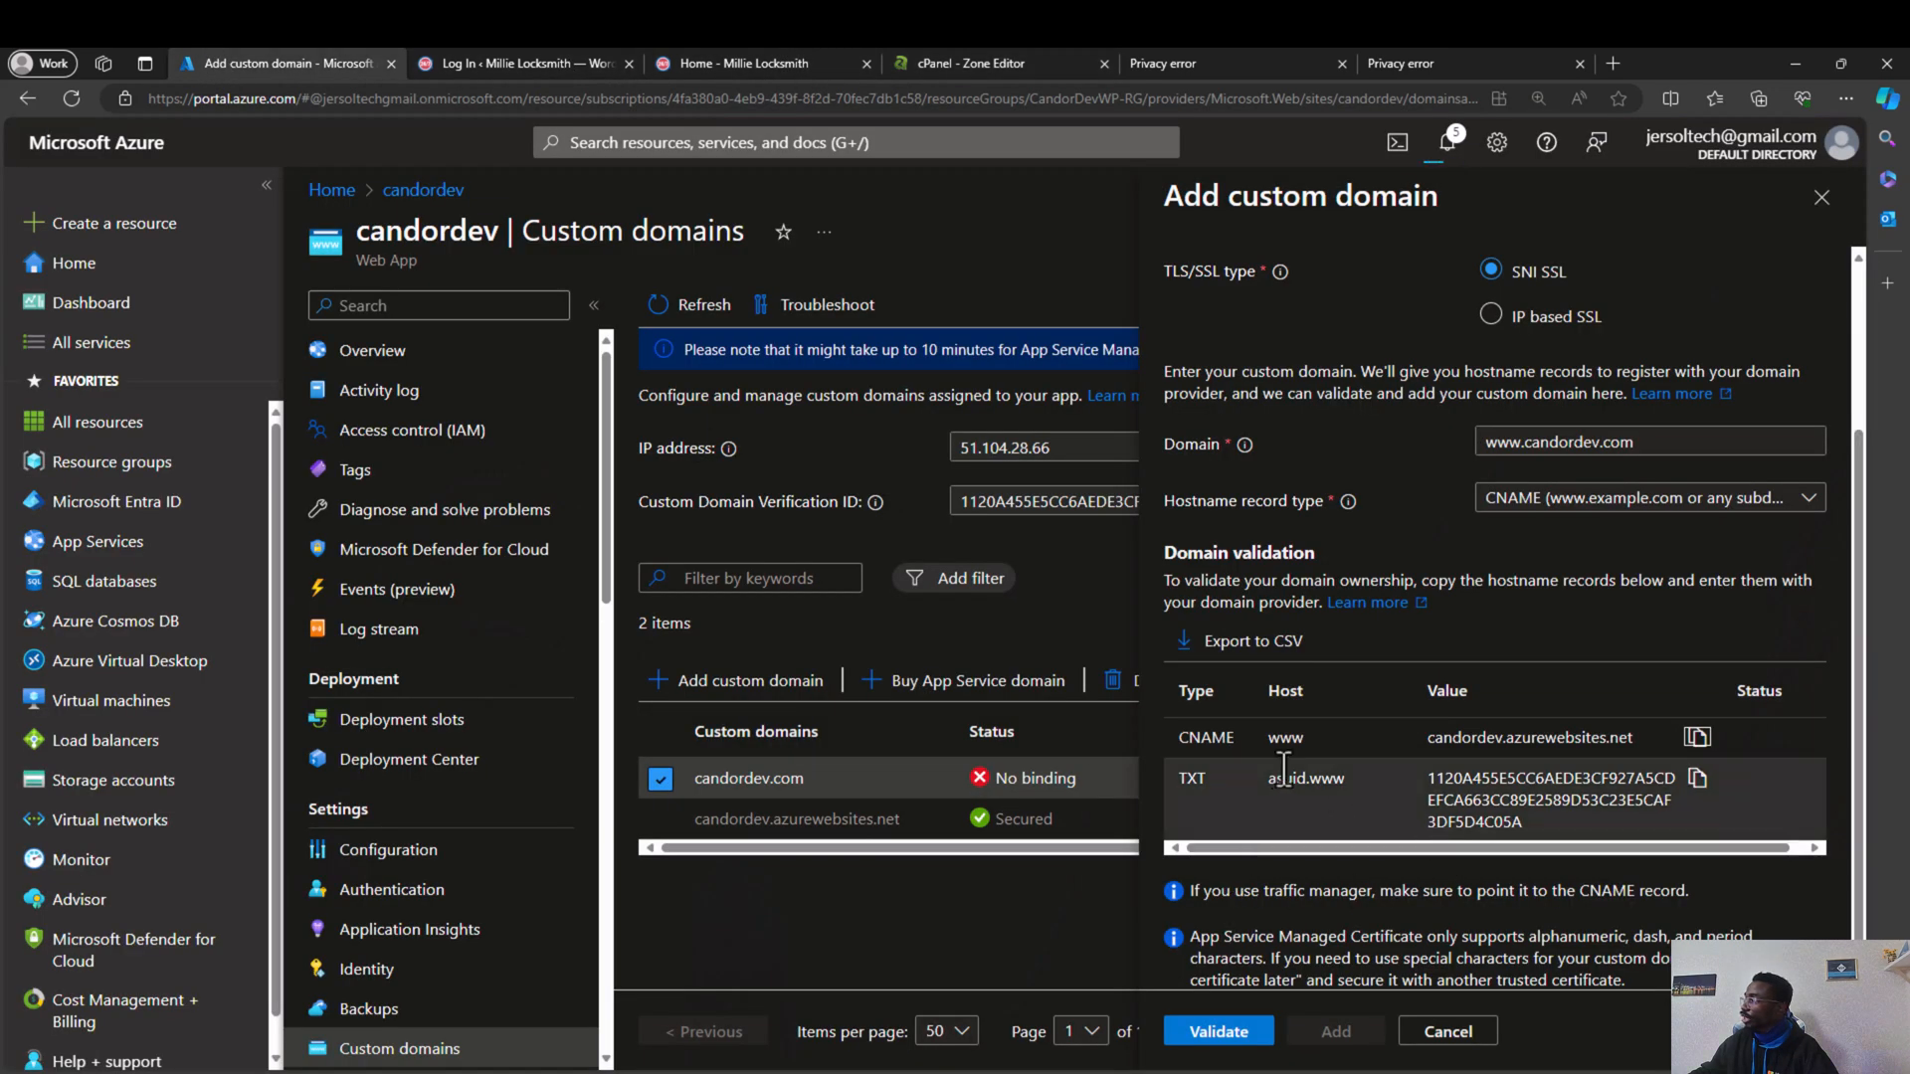
pyautogui.click(1697, 778)
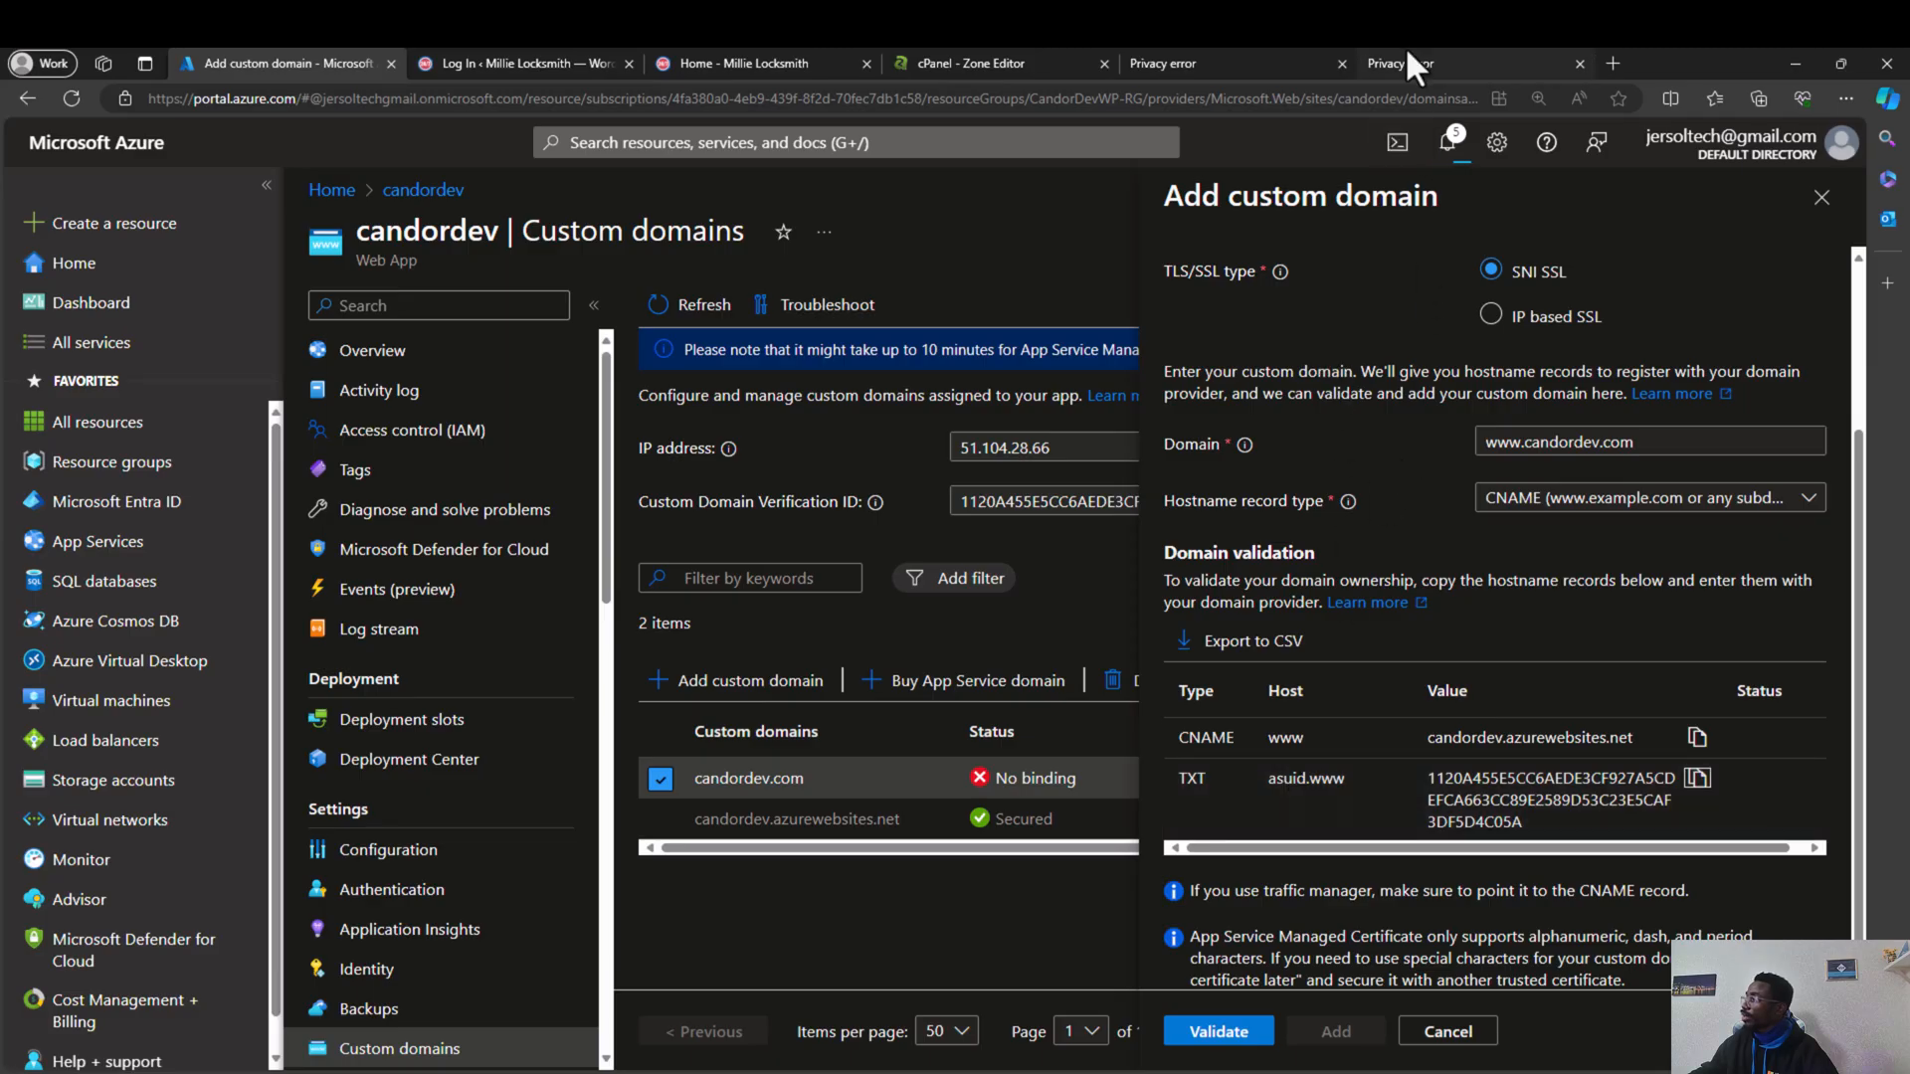
pyautogui.click(1031, 55)
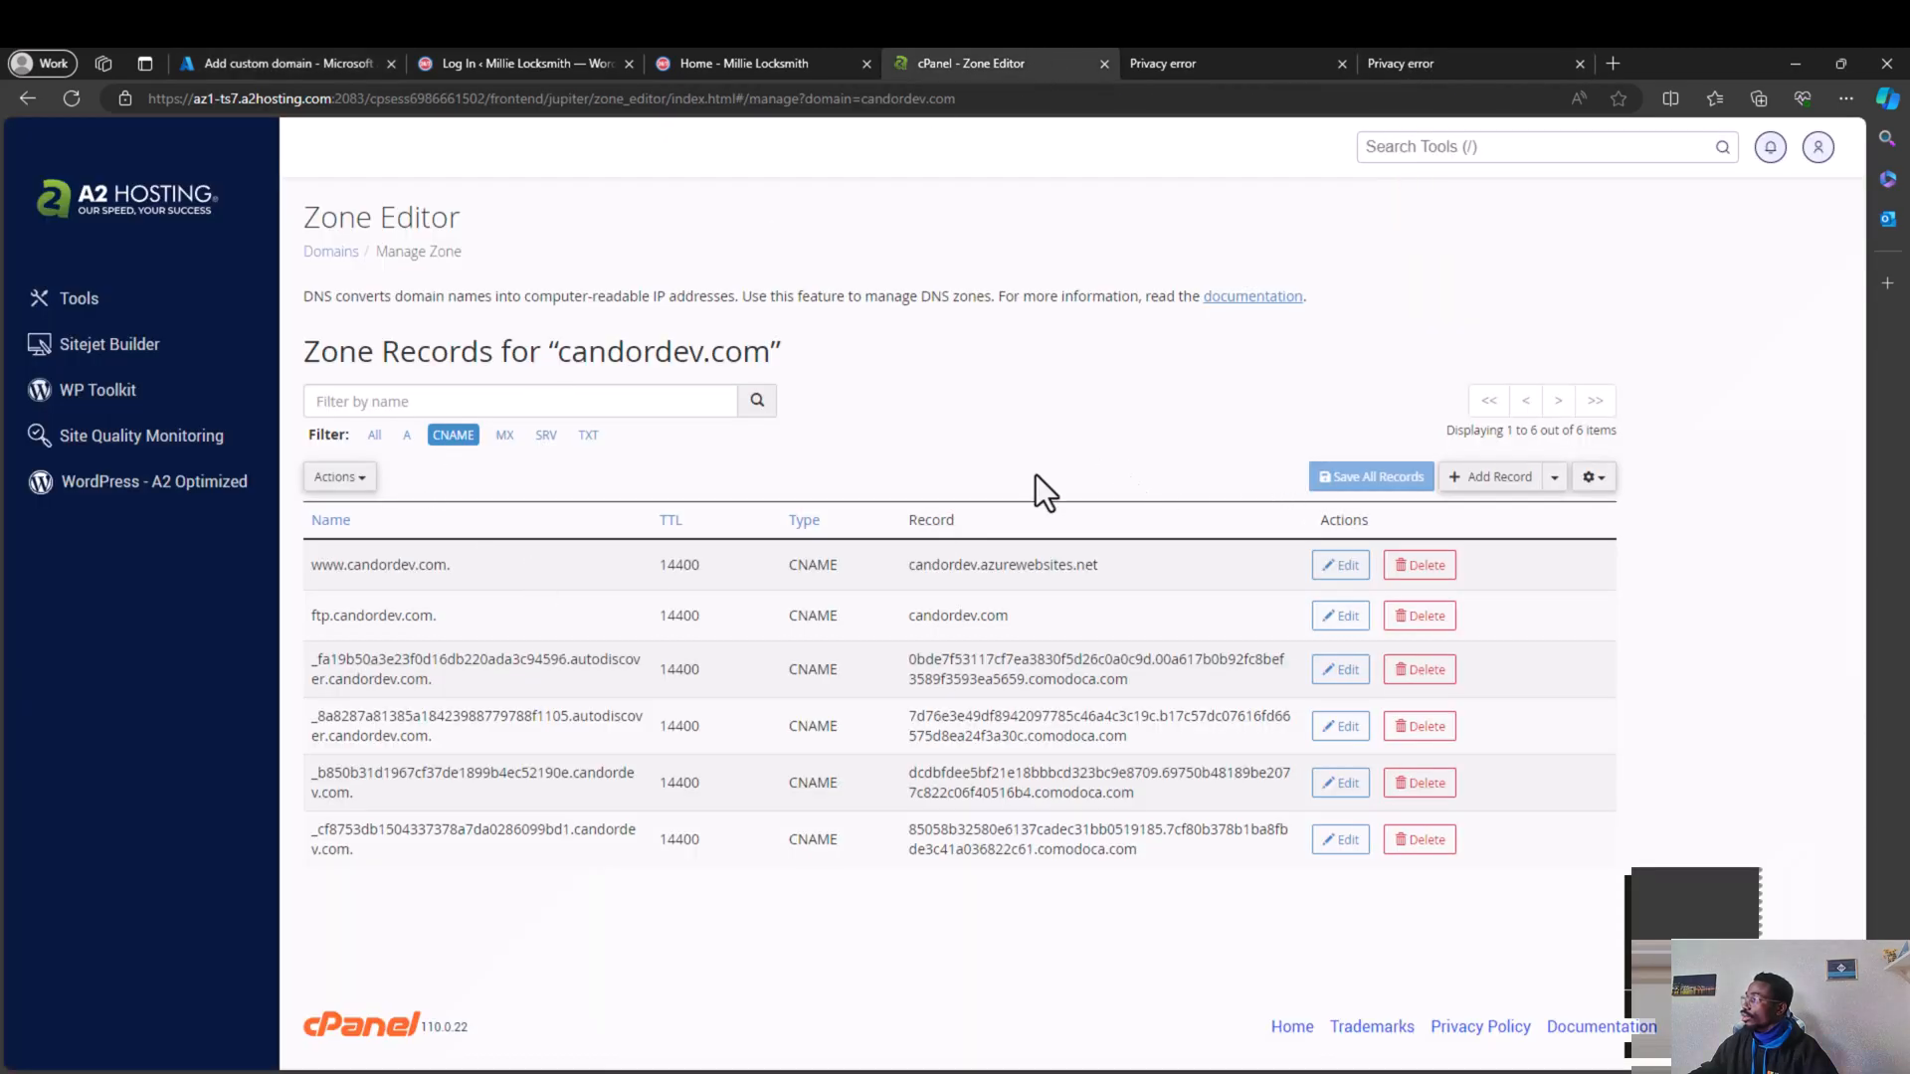
pyautogui.click(1472, 482)
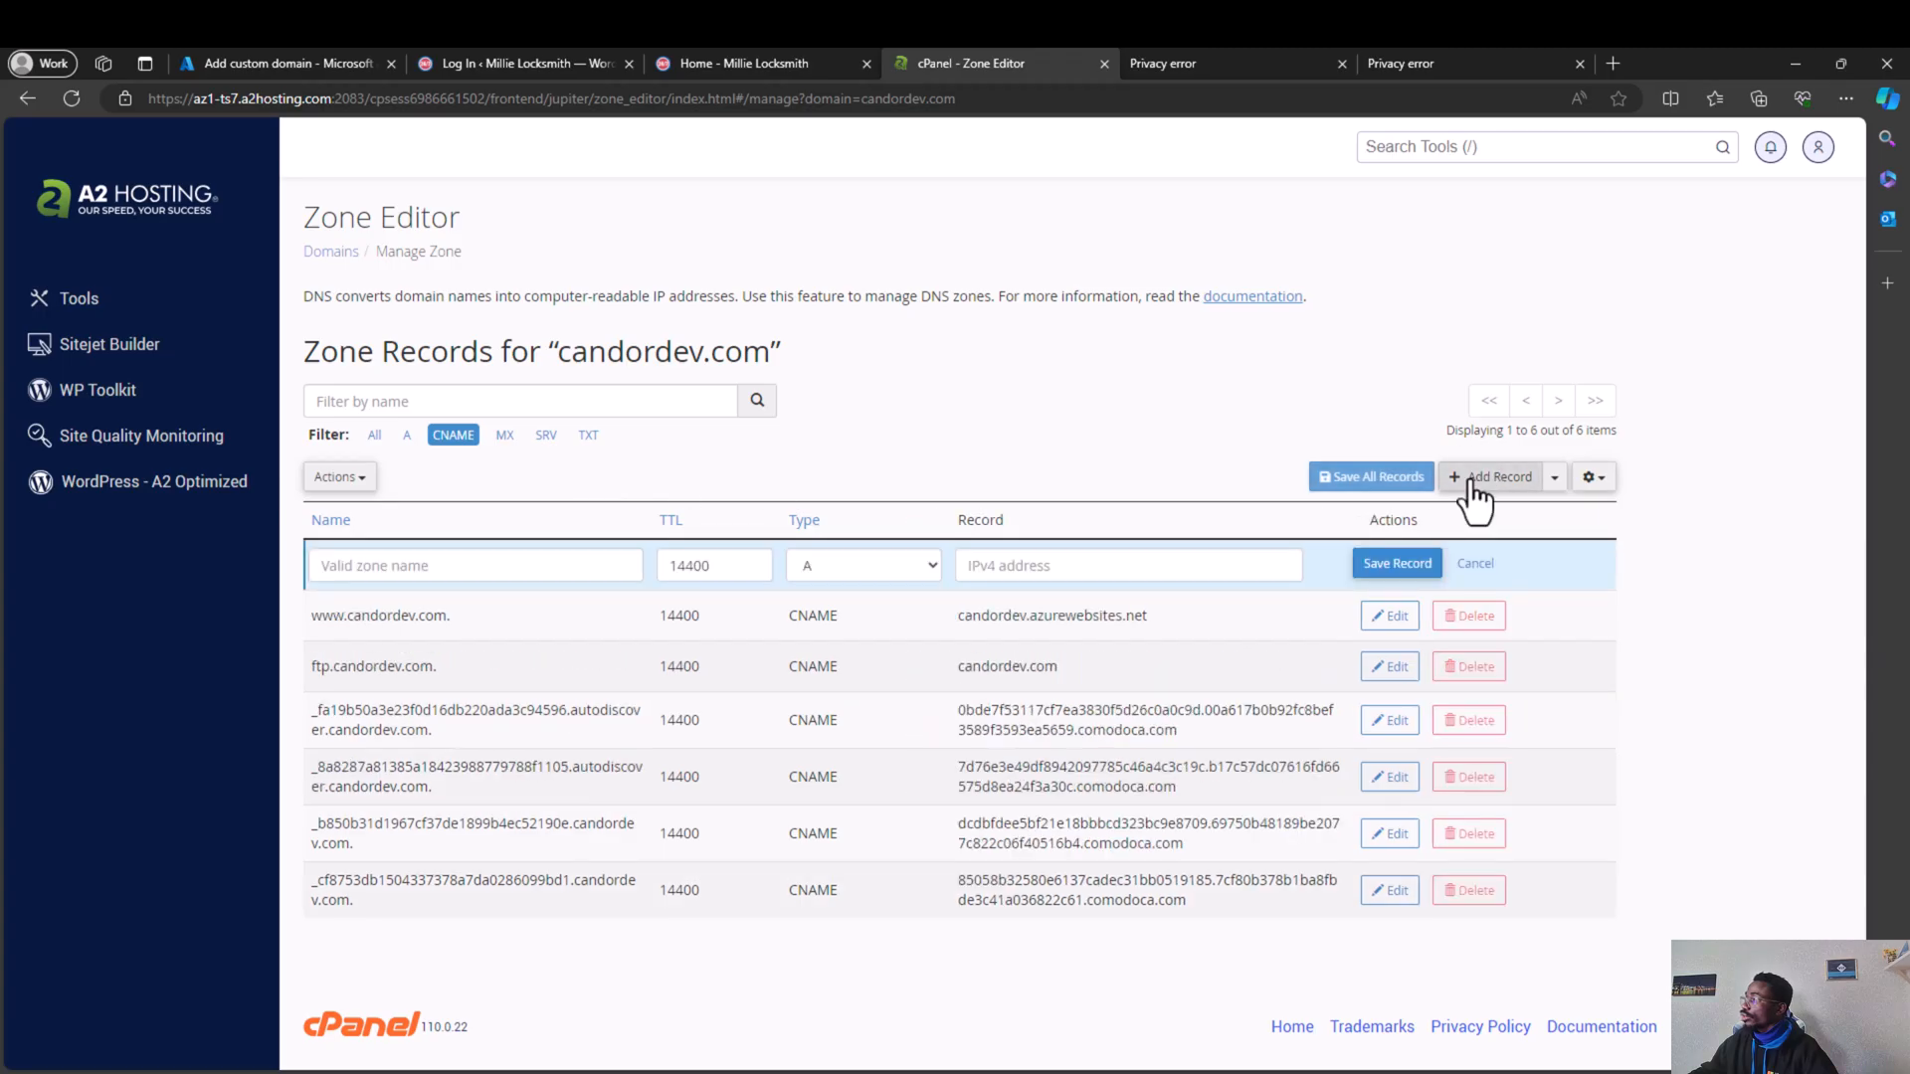
pyautogui.click(929, 569)
pyautogui.click(846, 719)
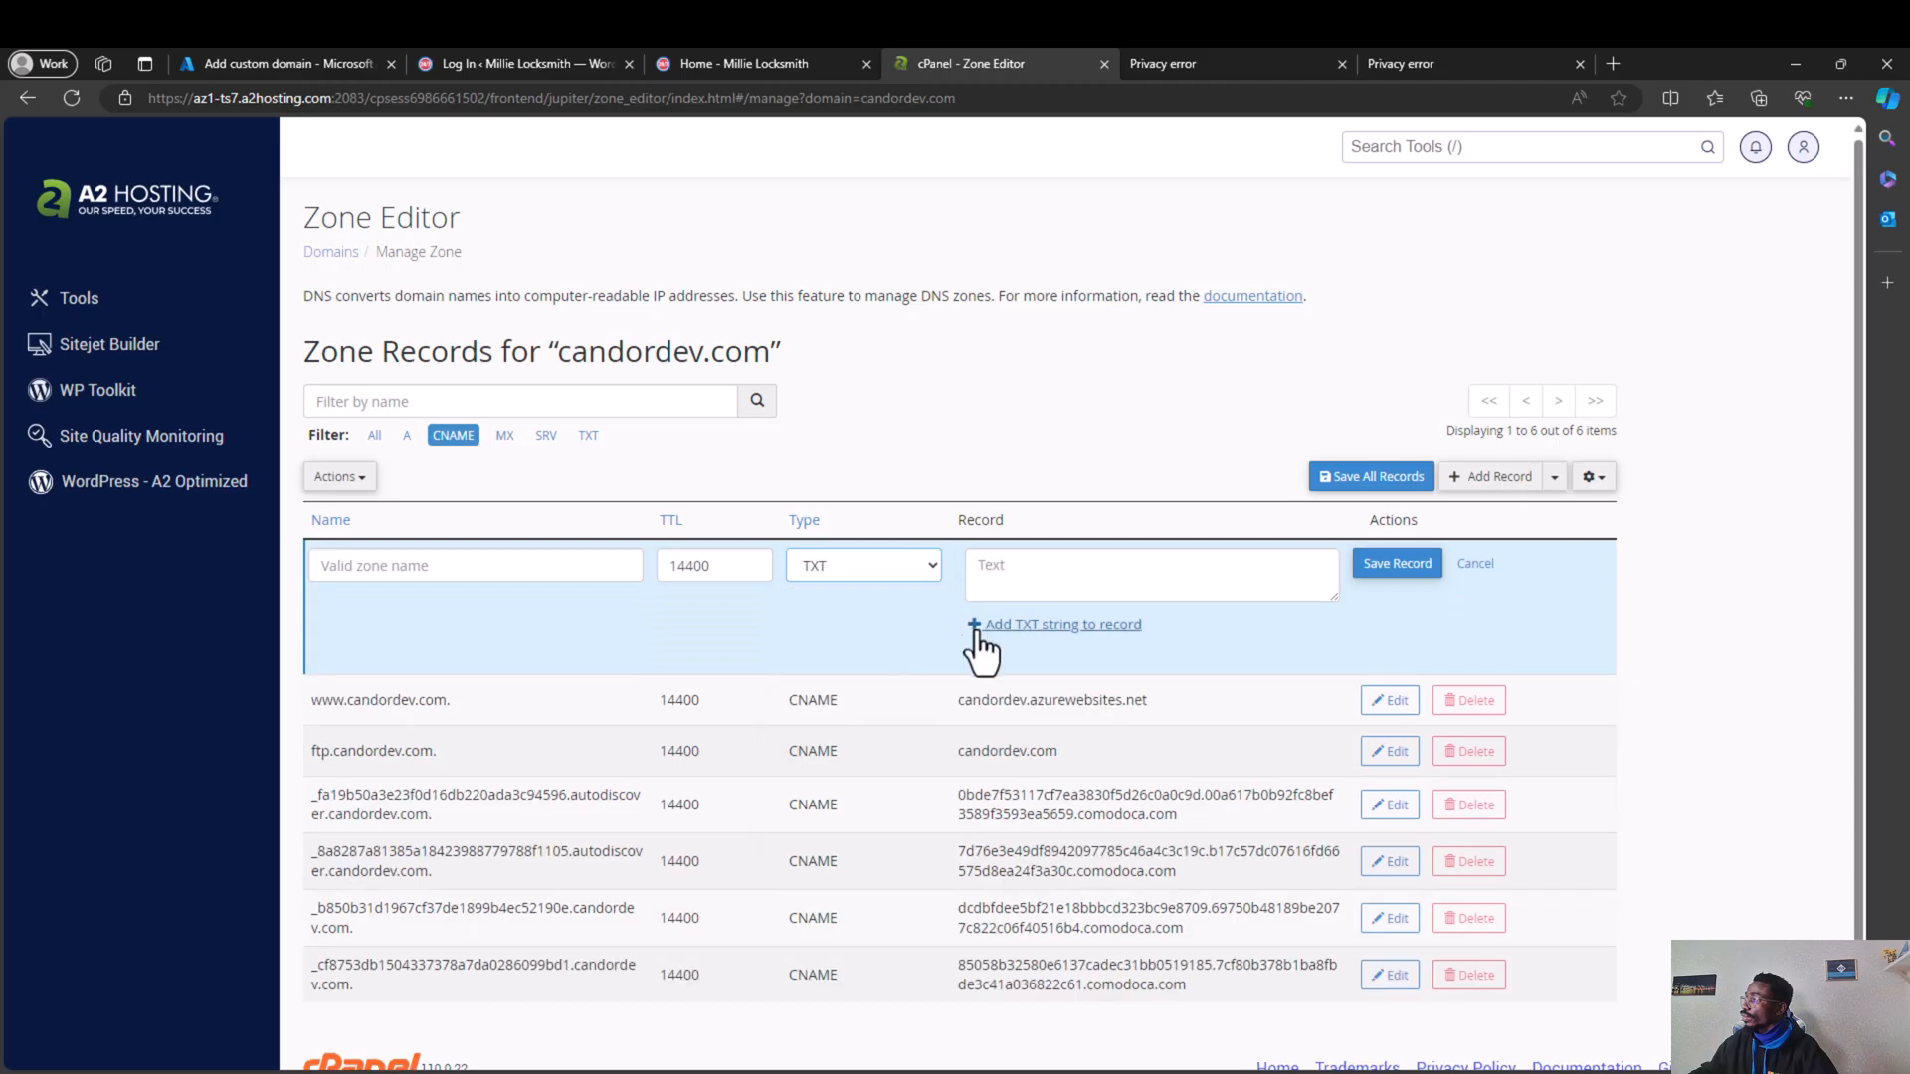
pyautogui.click(1002, 567)
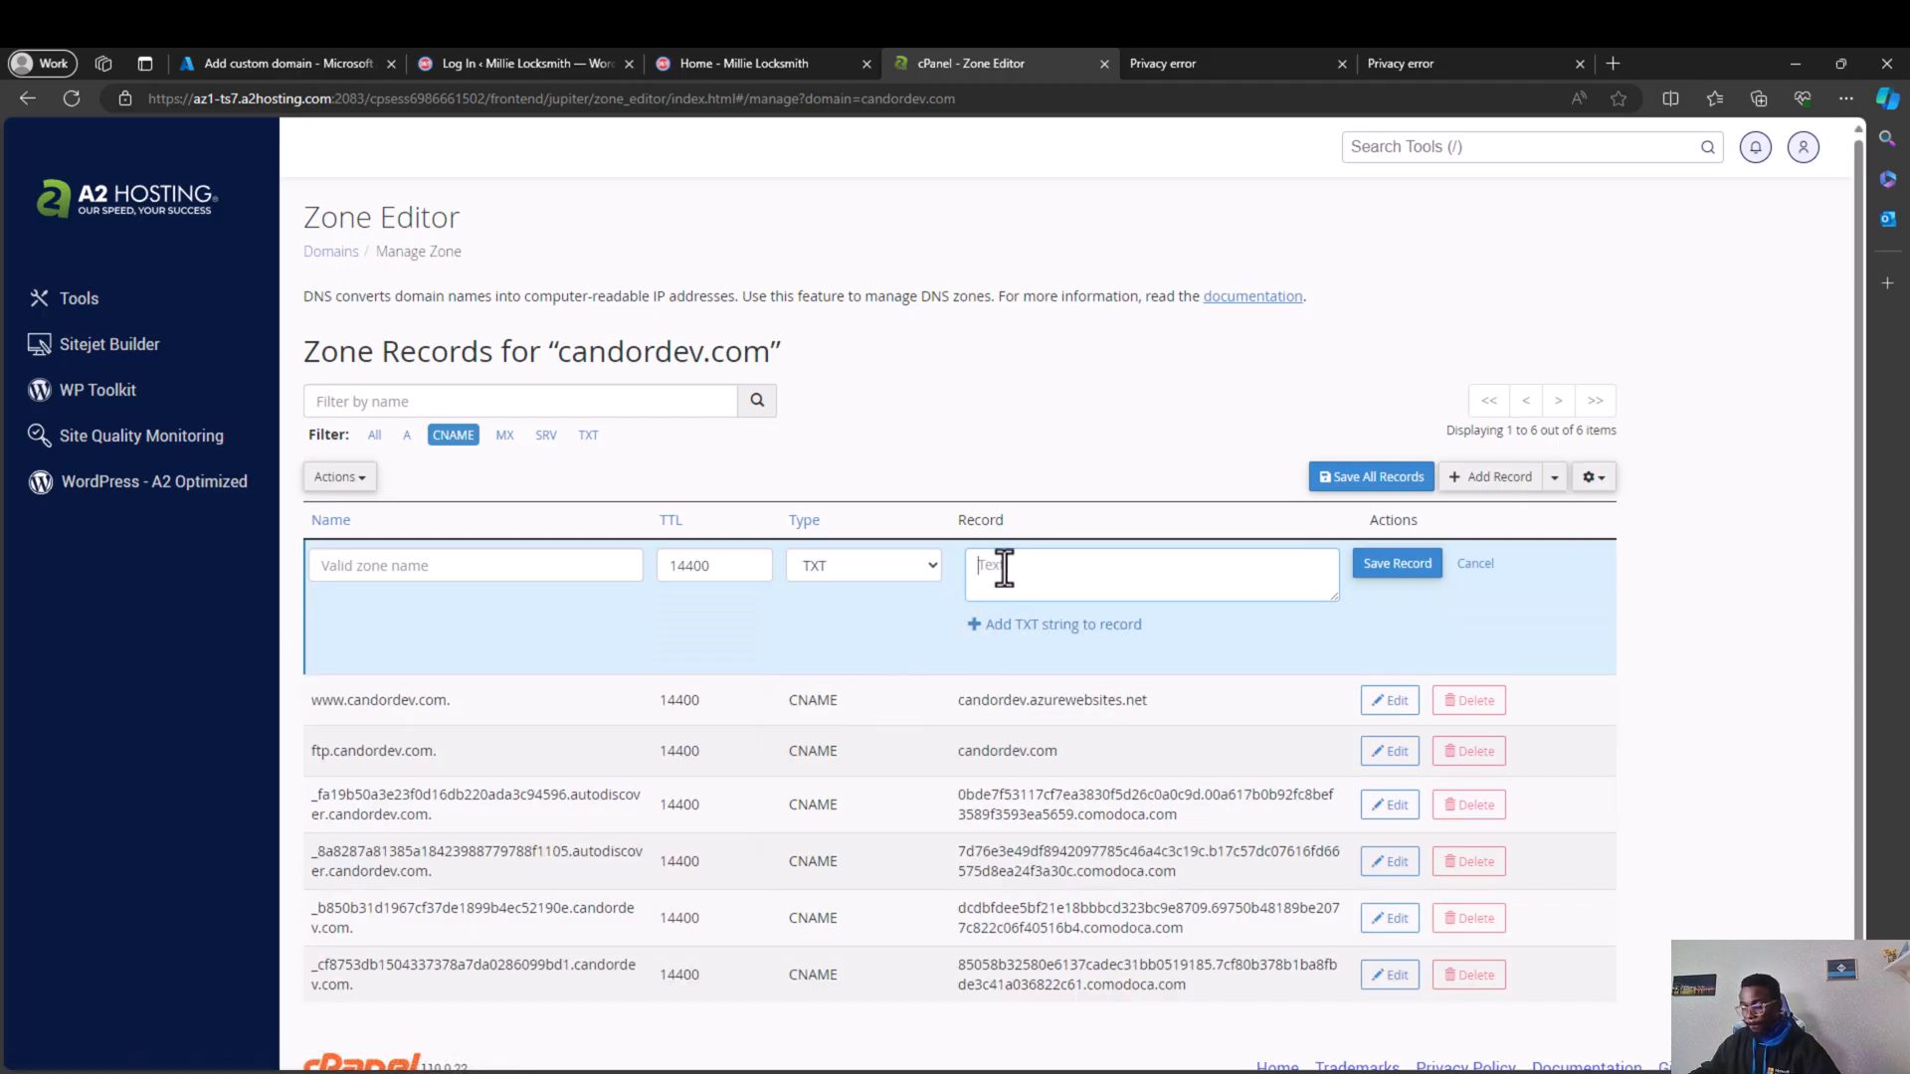
pyautogui.hotkey('ctrl', 'v')
pyautogui.click(565, 577)
pyautogui.write('asuid.www')
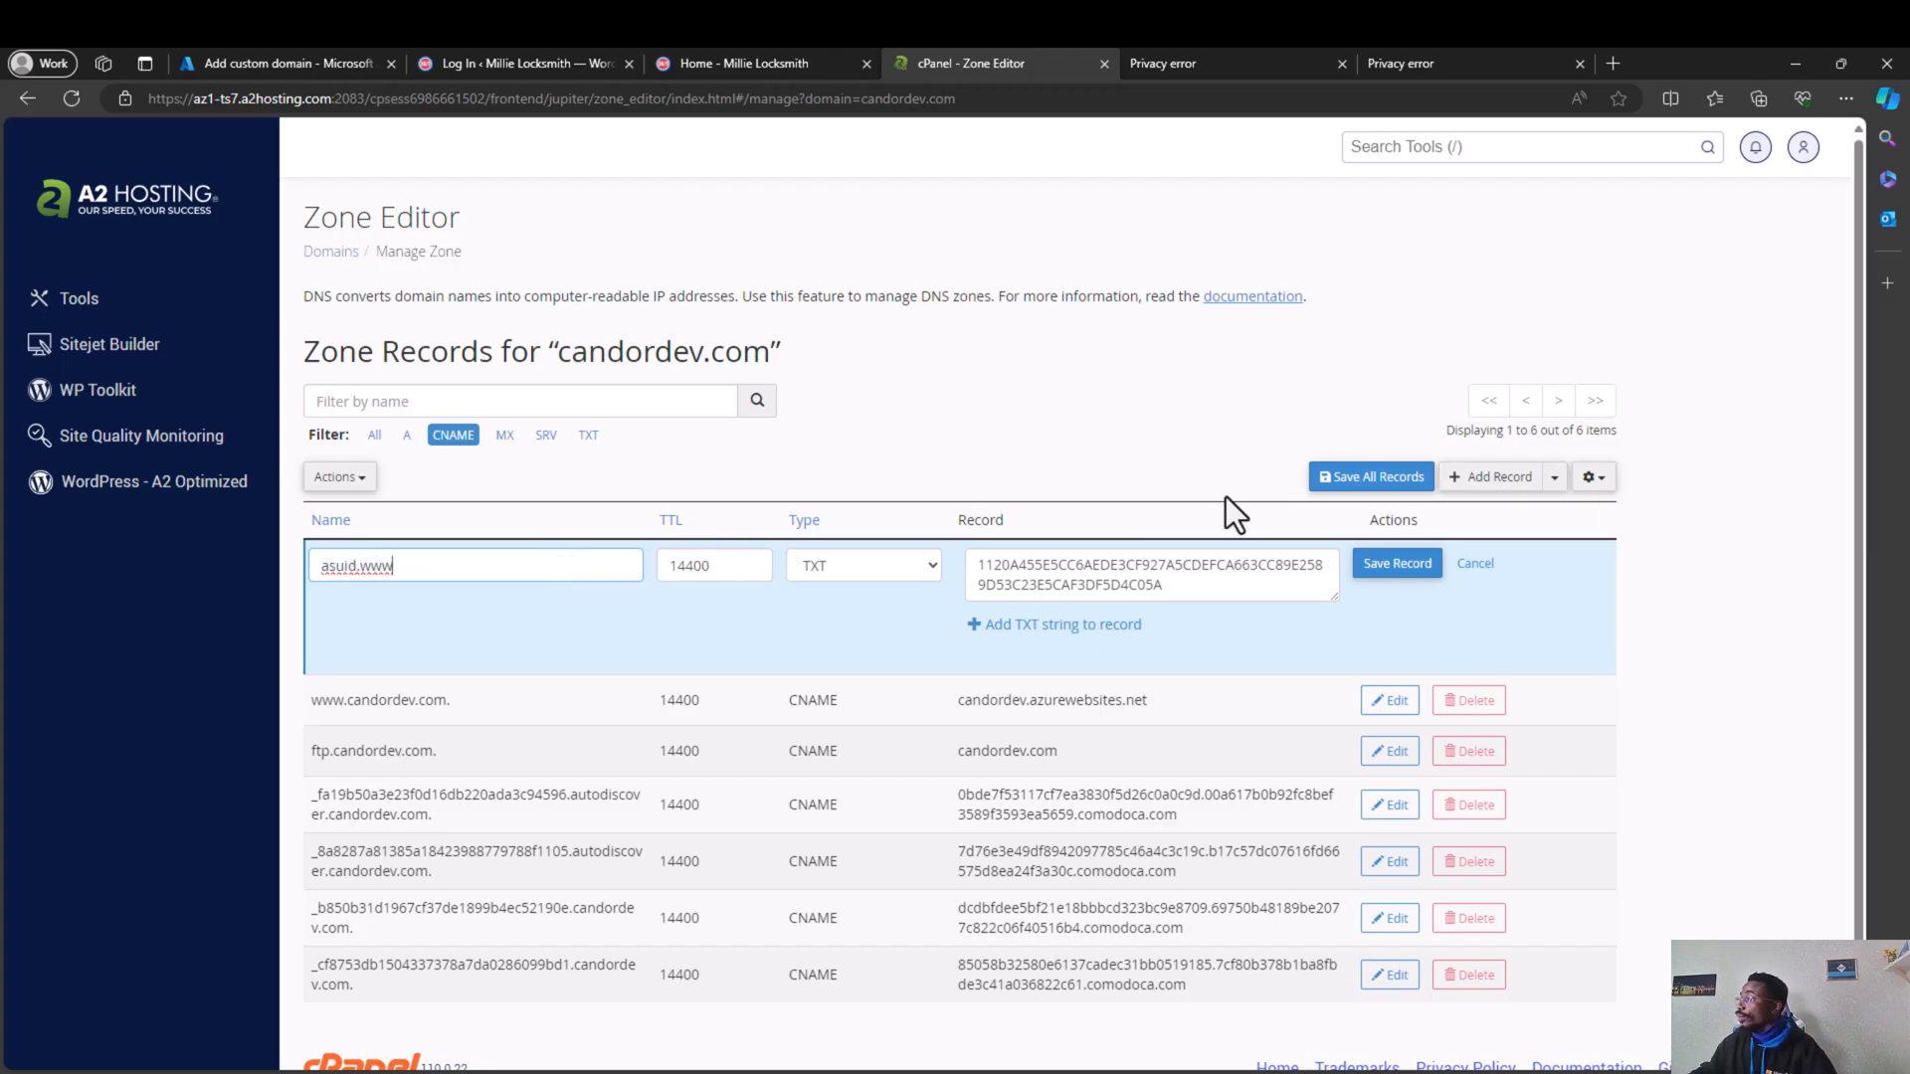
pyautogui.click(1395, 565)
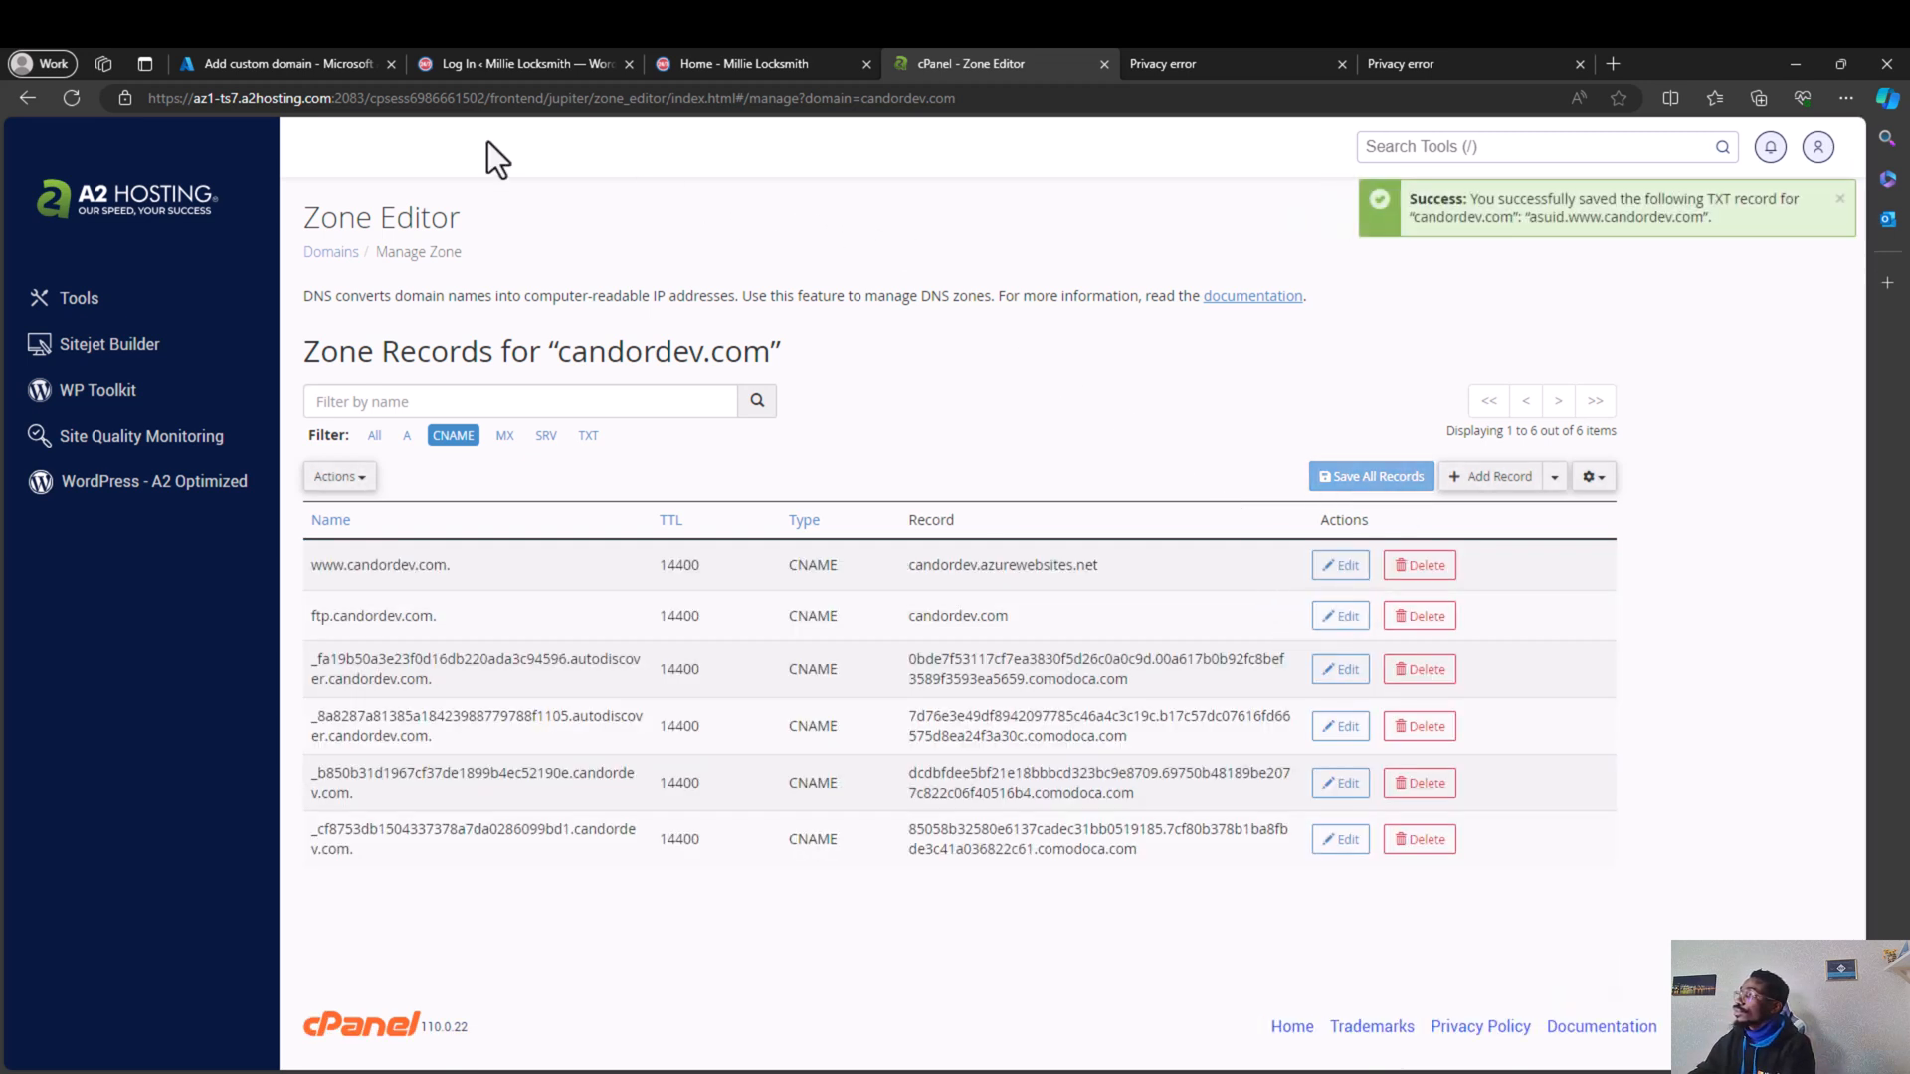
pyautogui.click(318, 65)
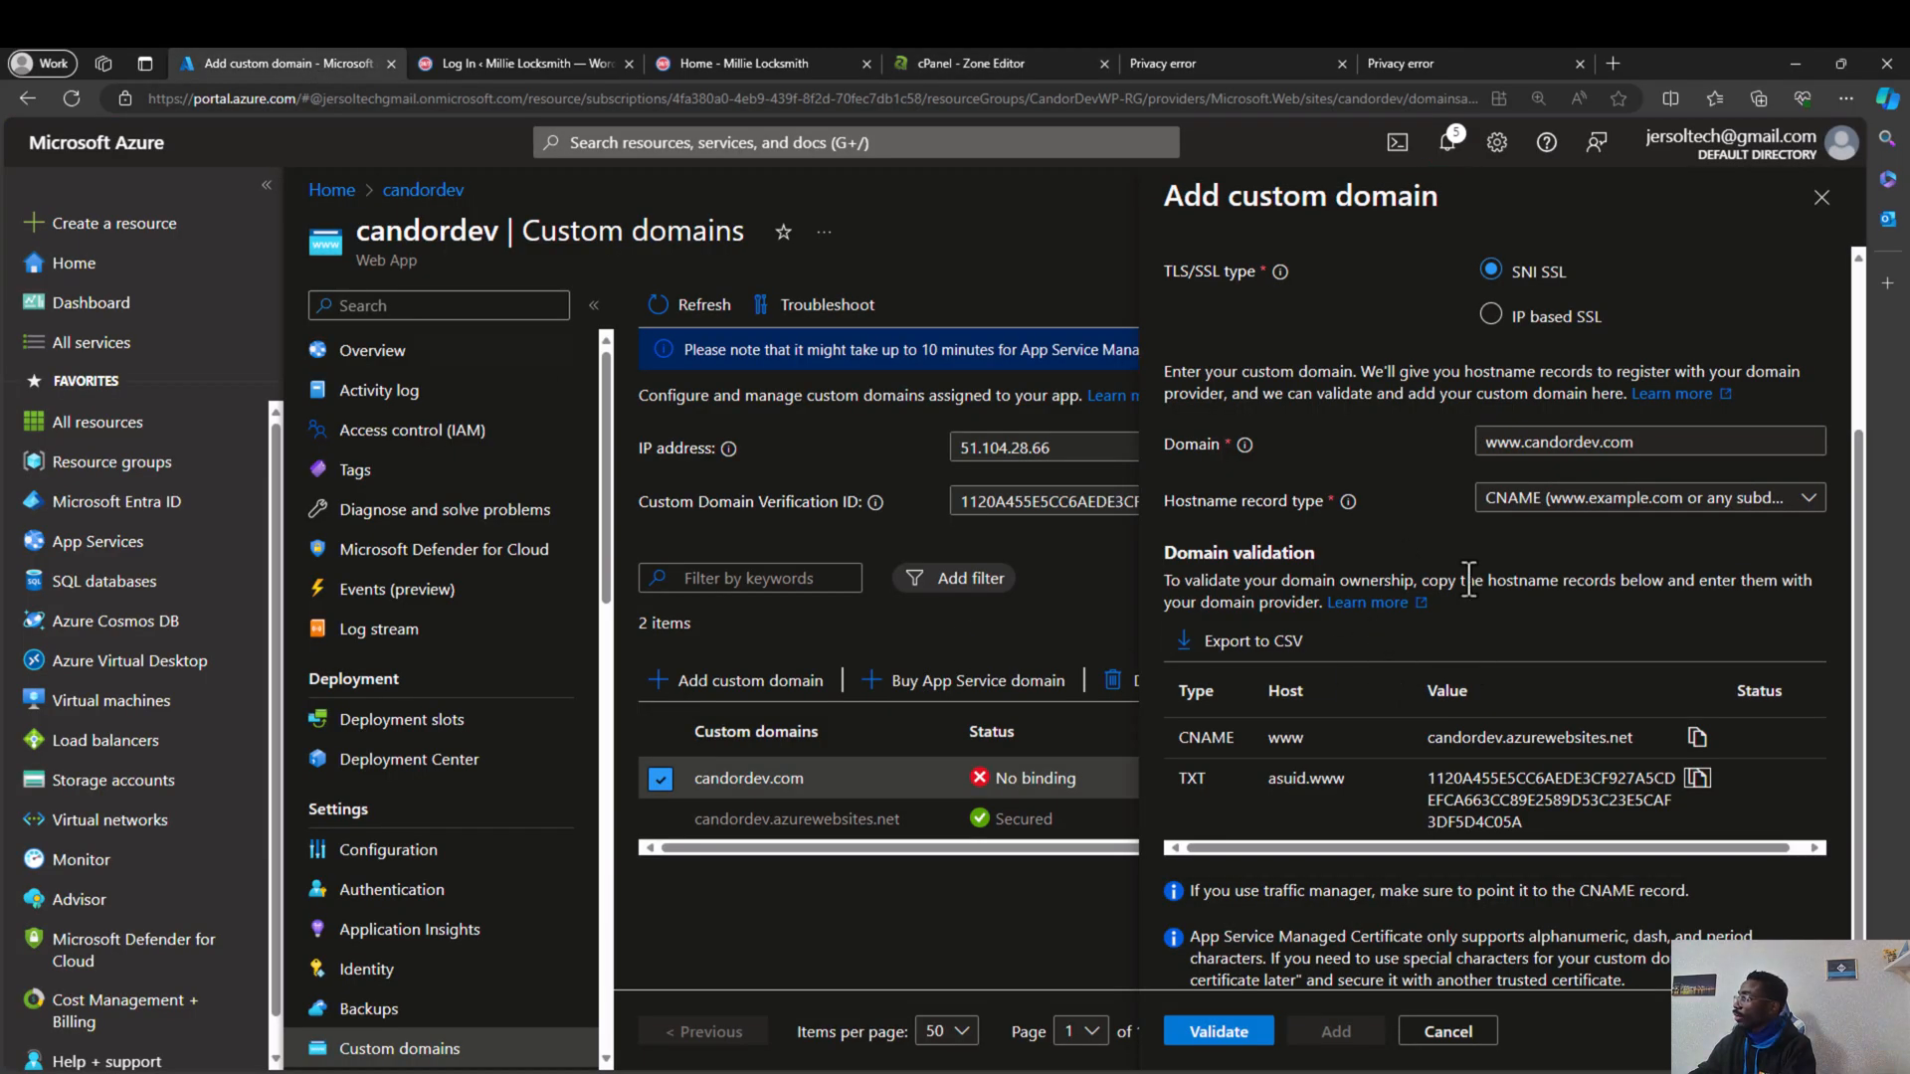
pyautogui.click(1256, 1035)
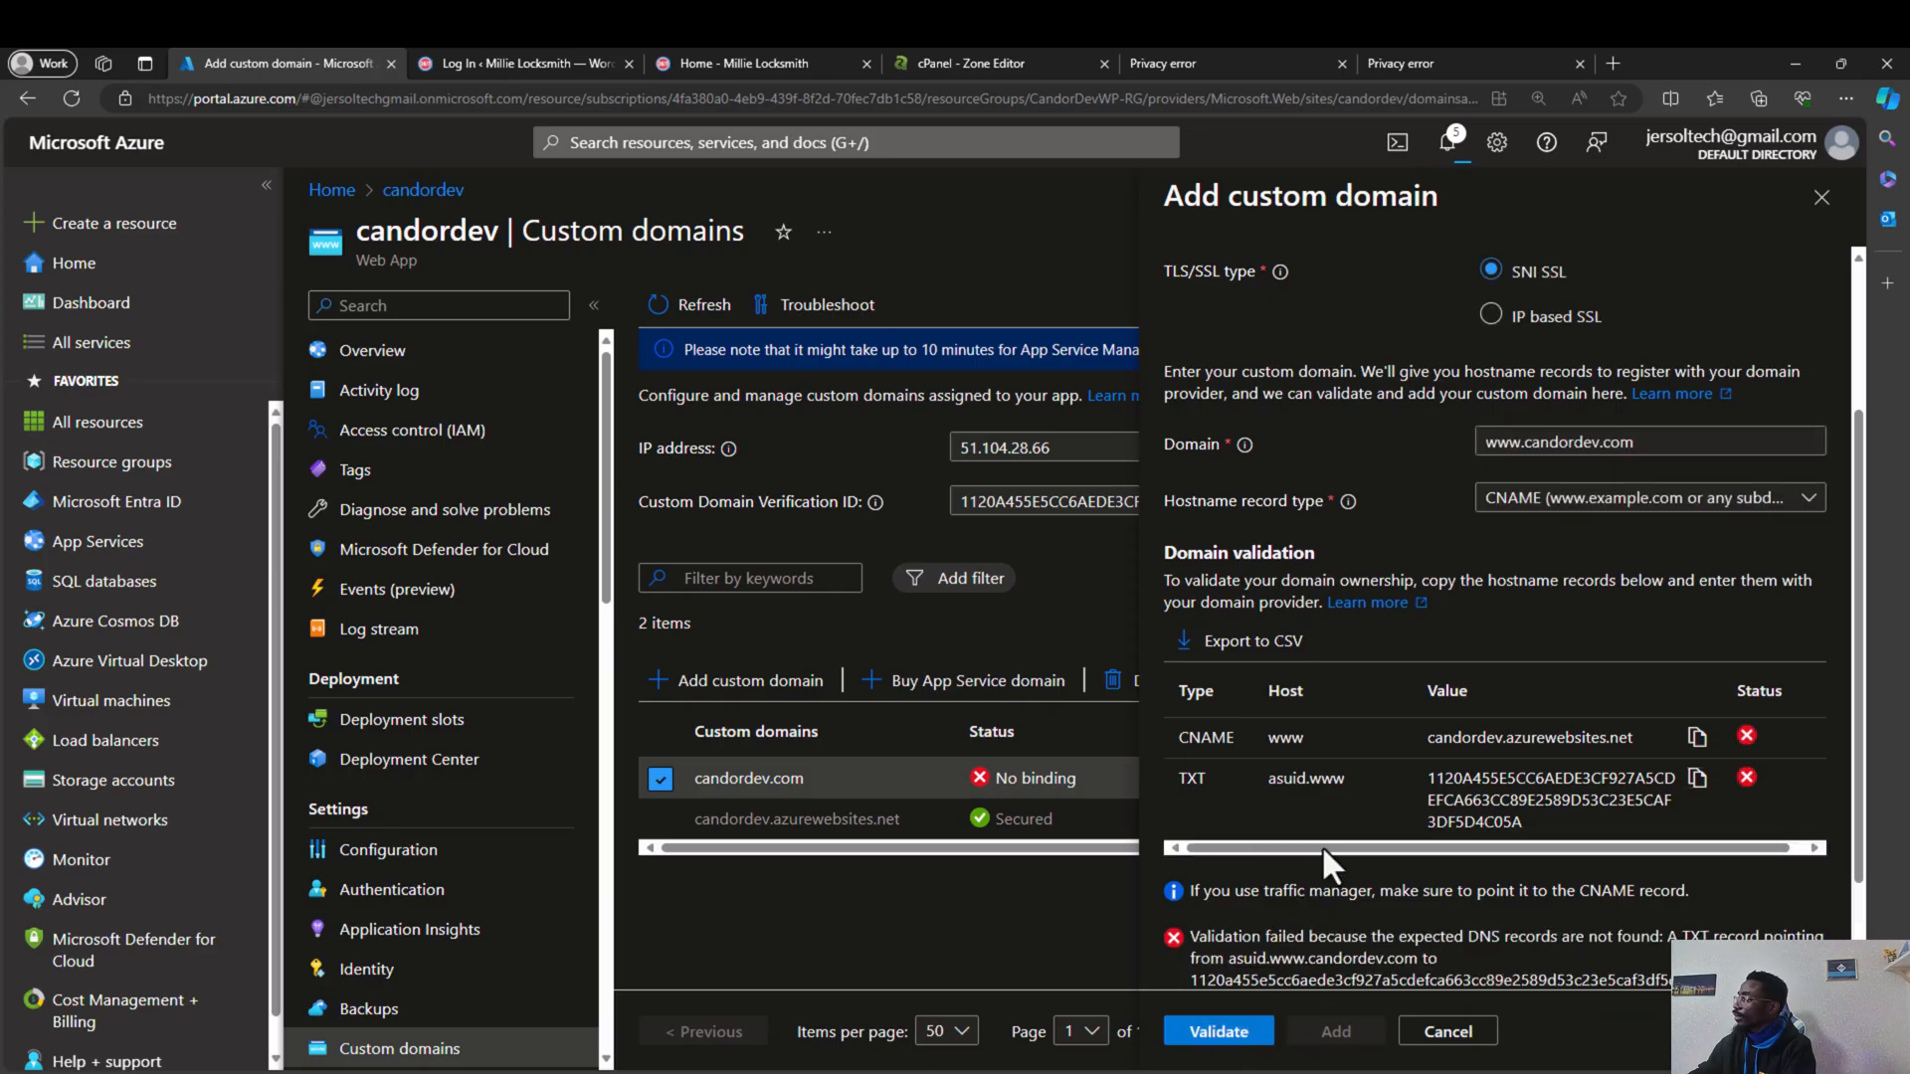
pyautogui.scroll(-1, 1323, 841)
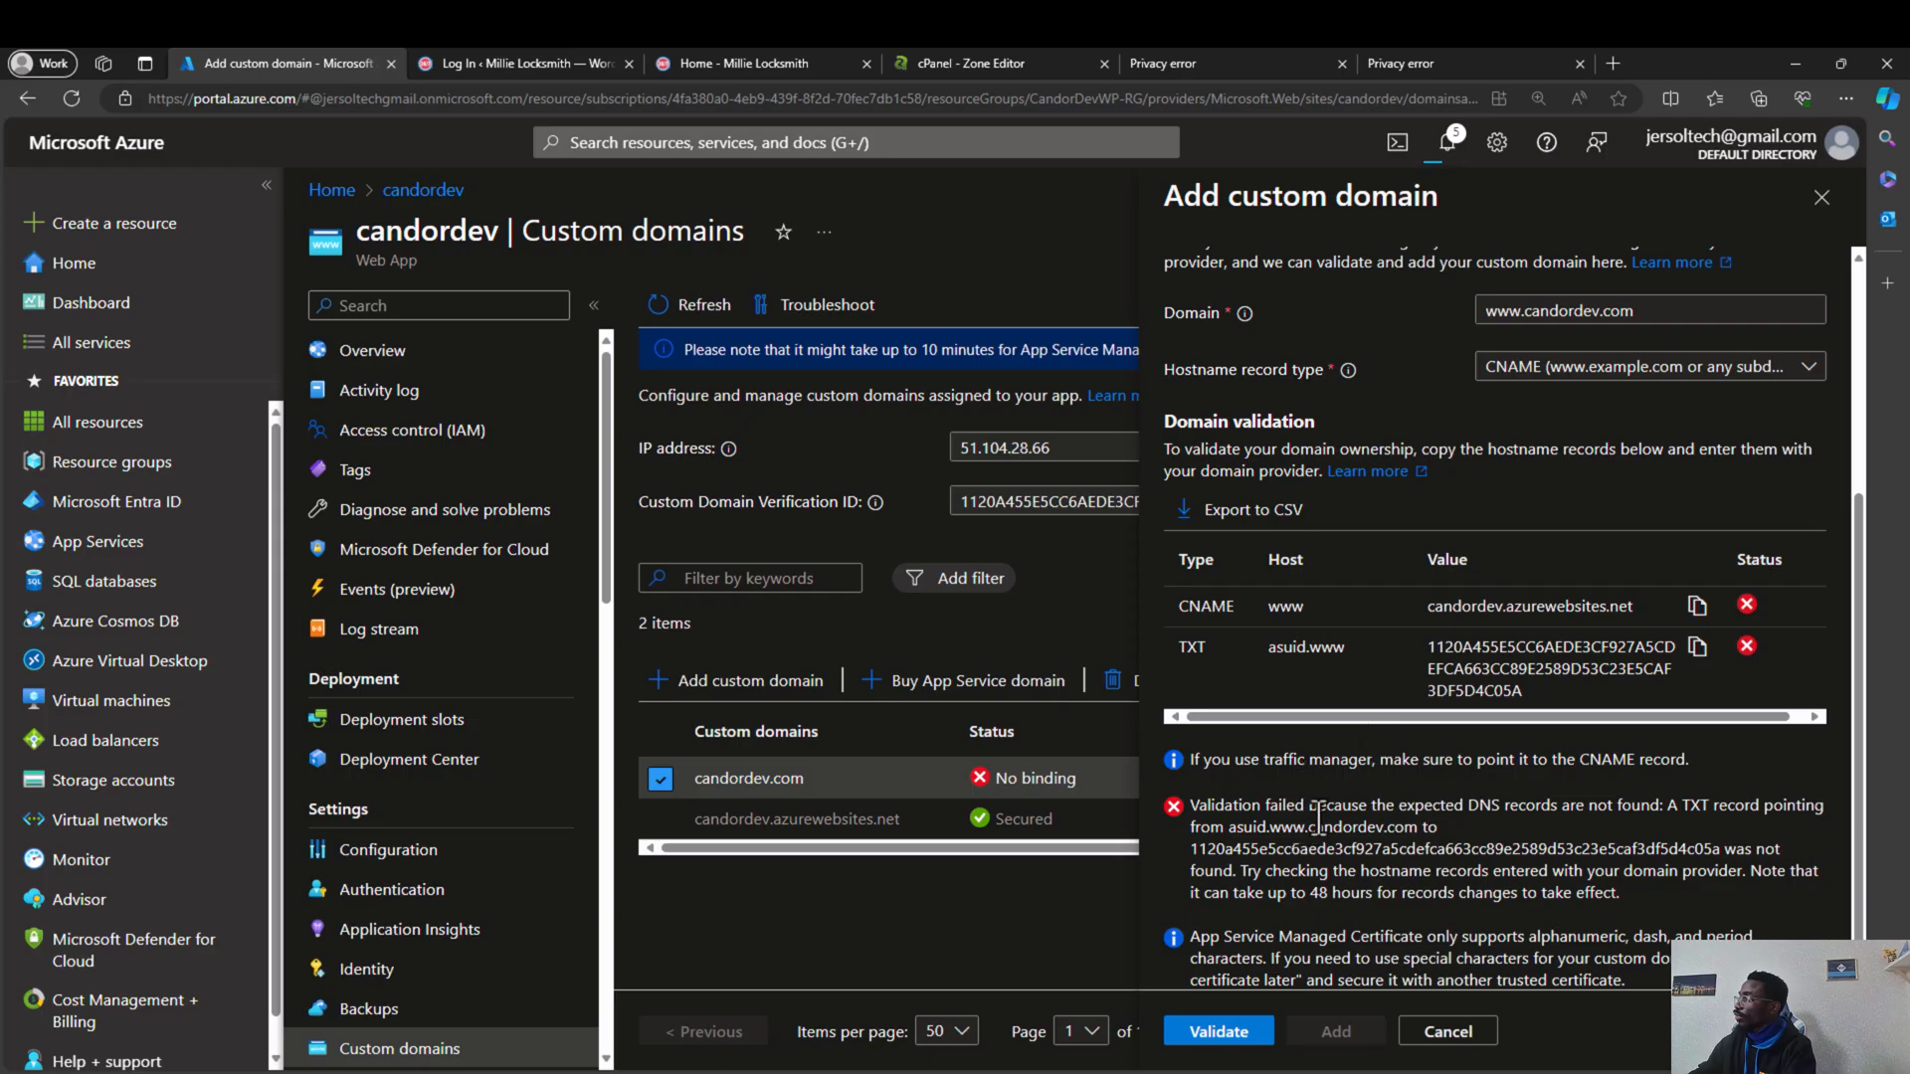
pyautogui.scroll(3, 1318, 806)
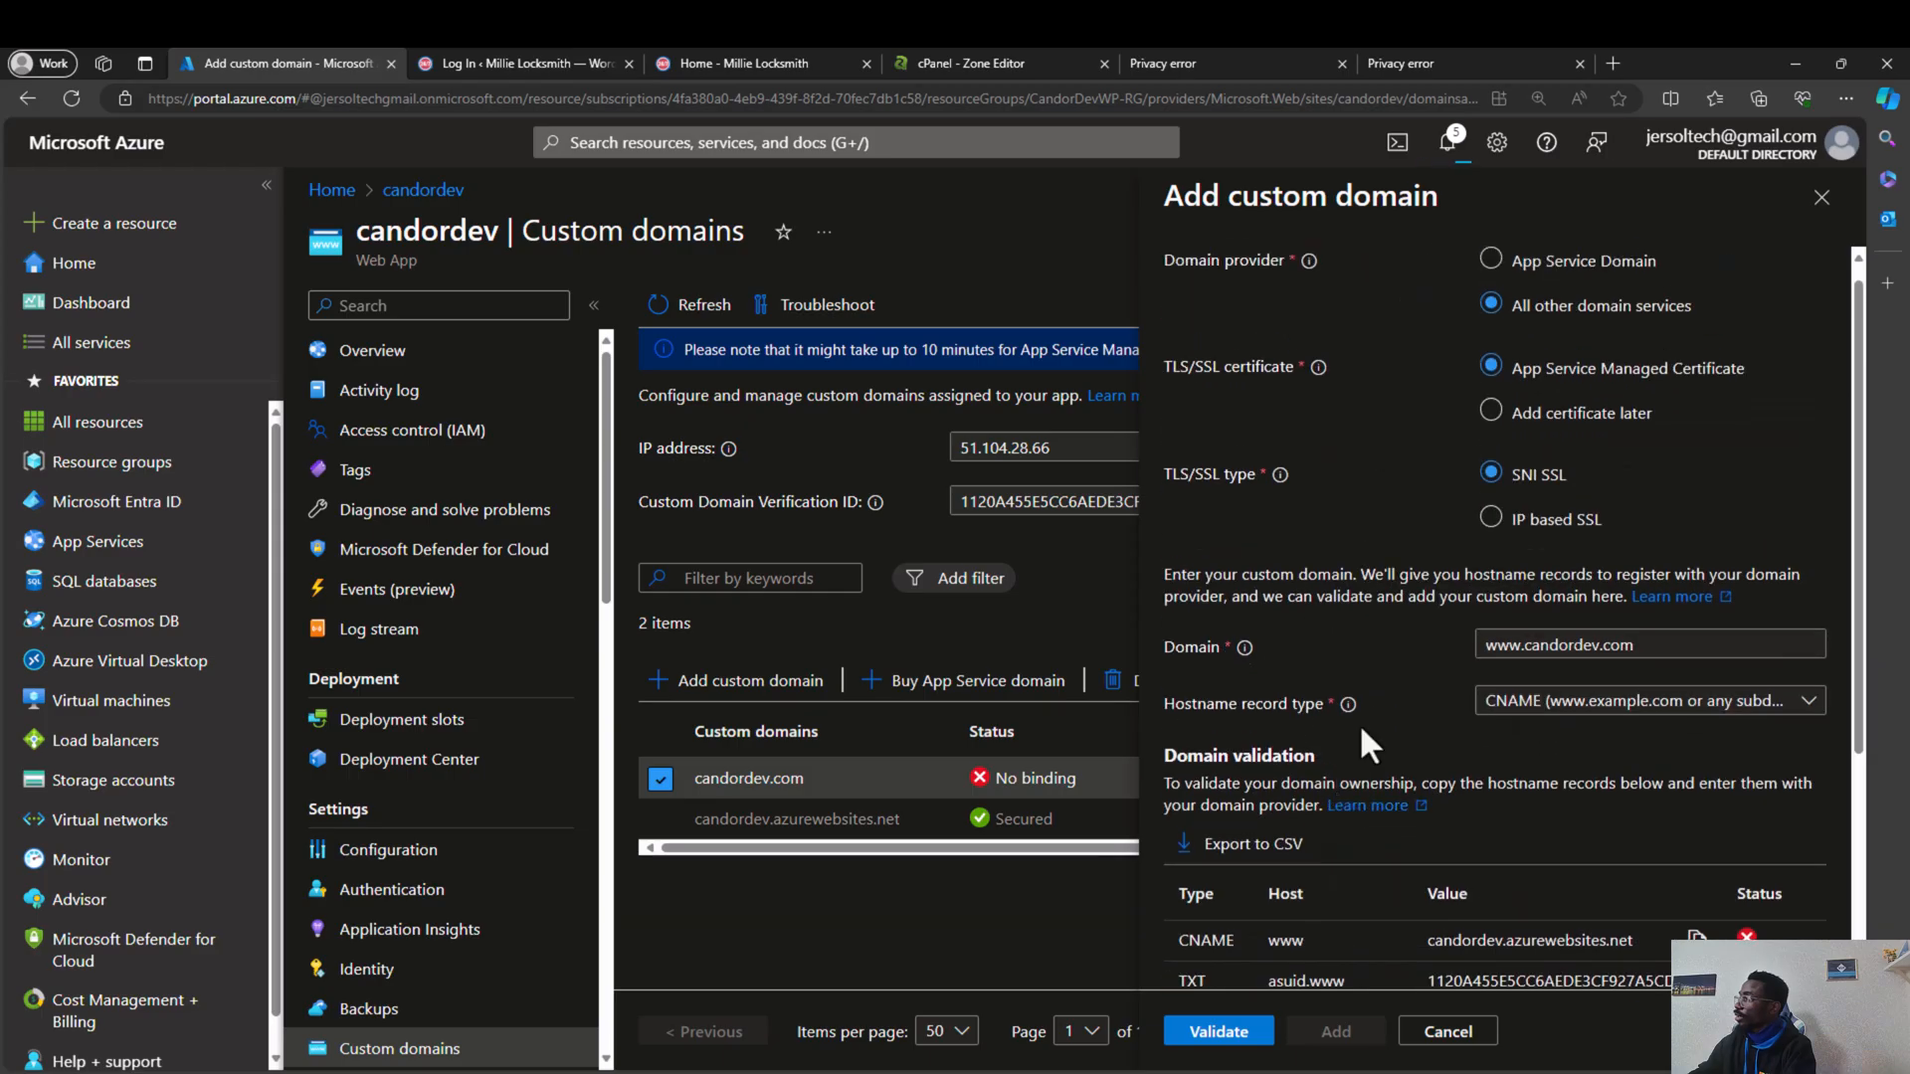
pyautogui.scroll(-3, 1361, 729)
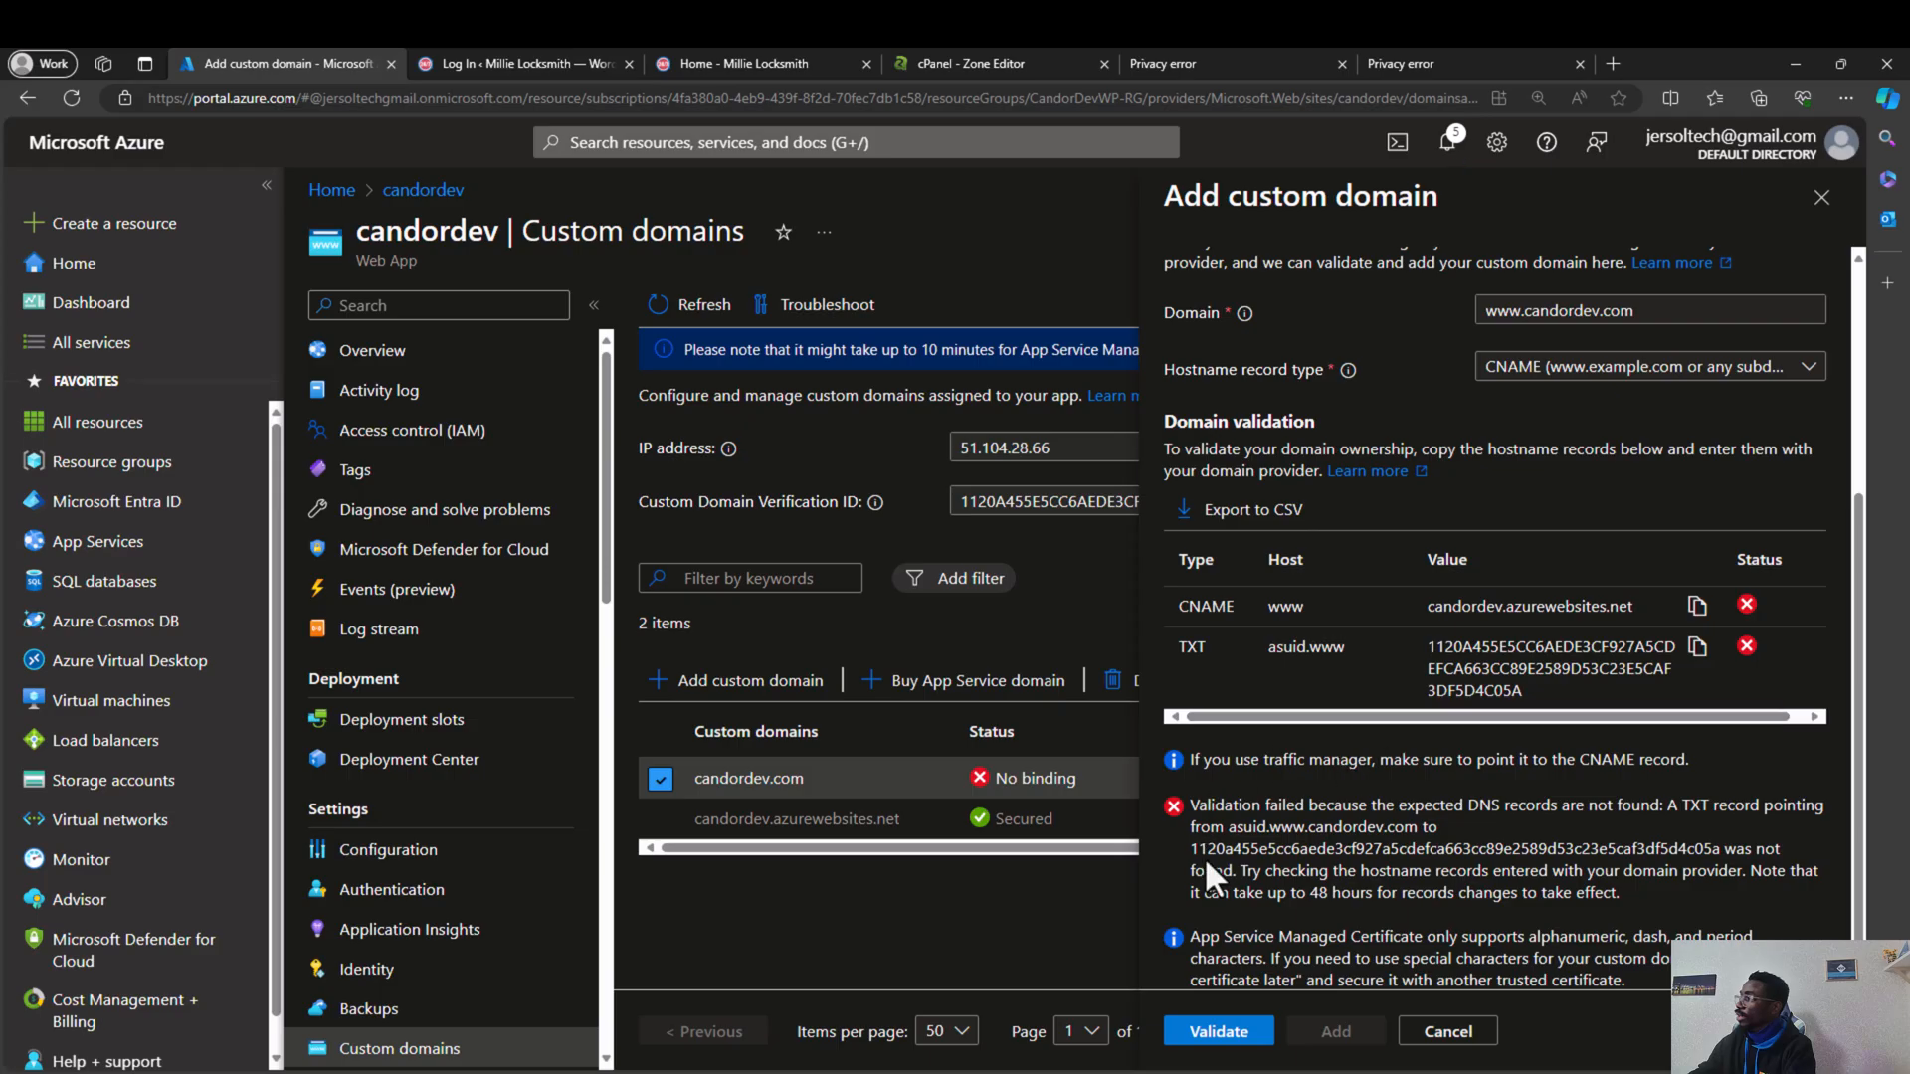
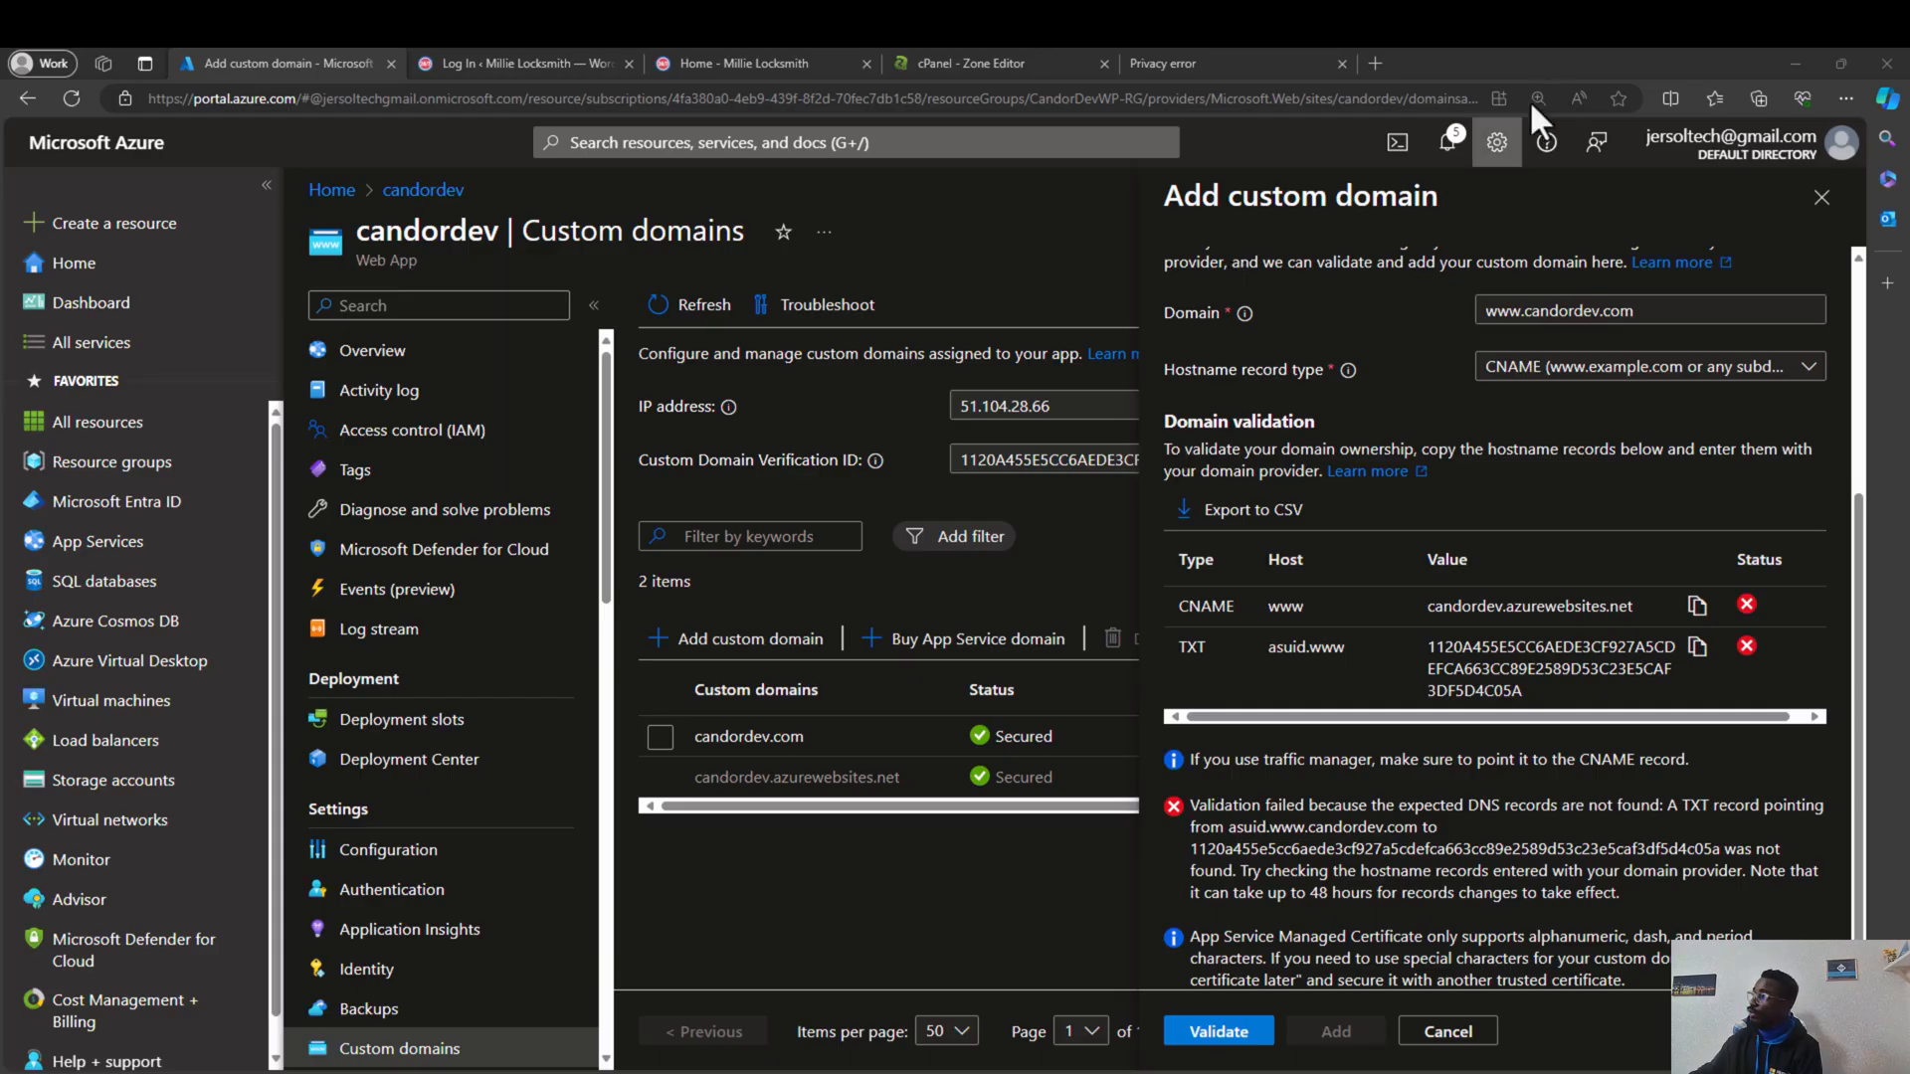
# Step: Open candordev.com in a new browser tab and look through the Millie Locksmith home page
pyautogui.click(1377, 62)
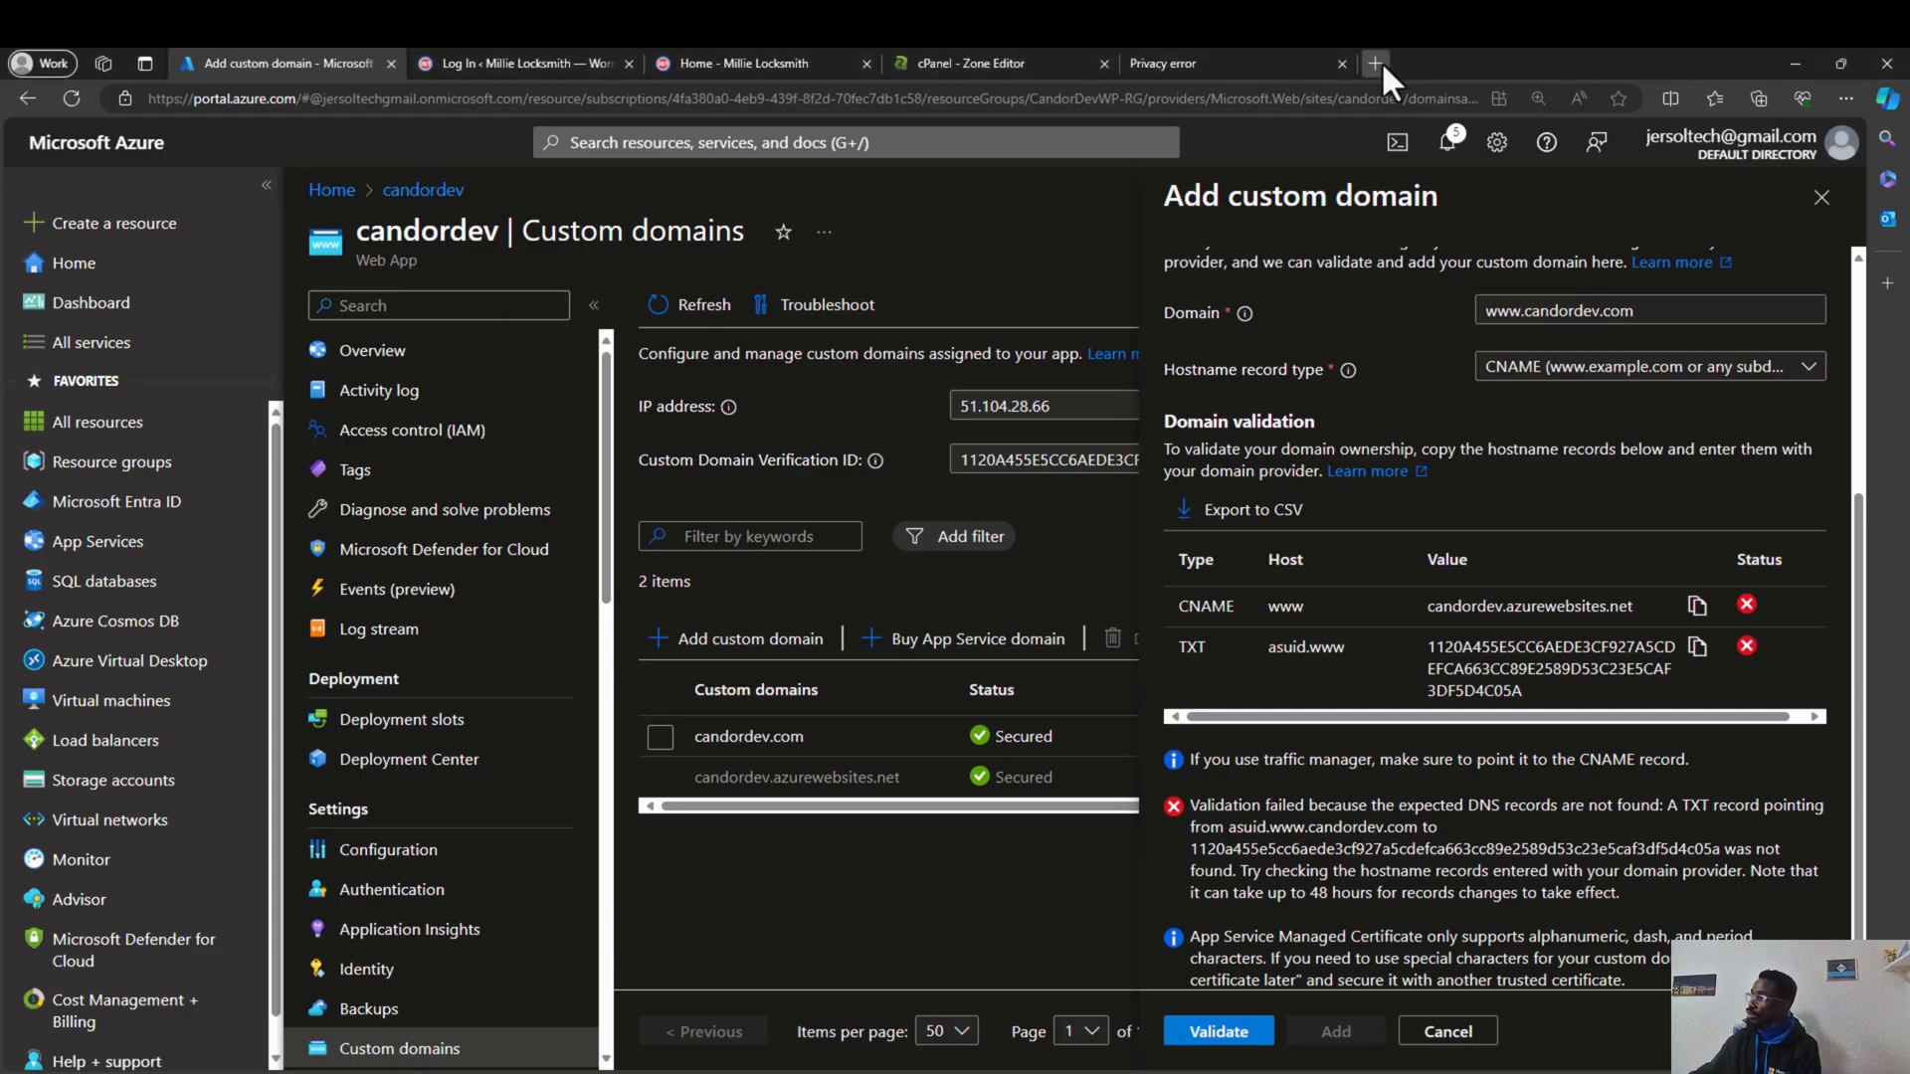
pyautogui.write('c')
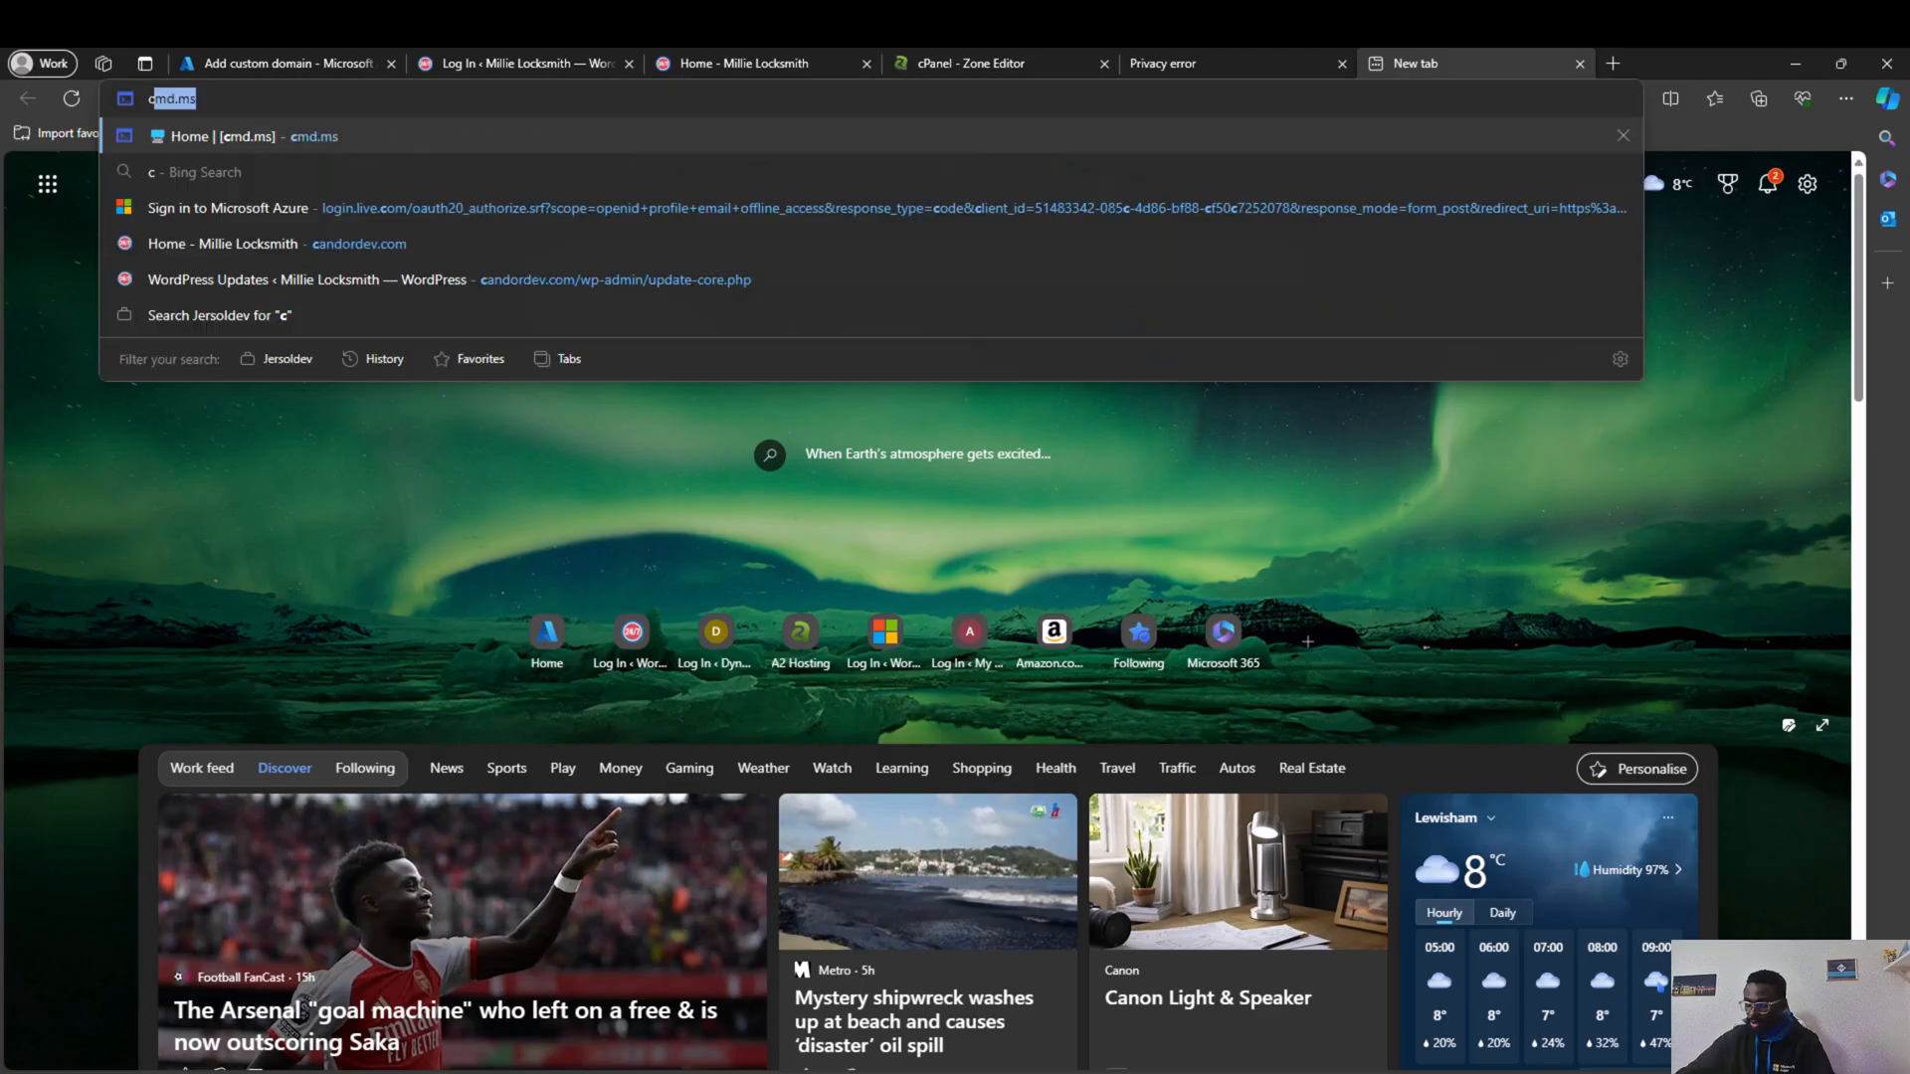
pyautogui.write('andordev.com')
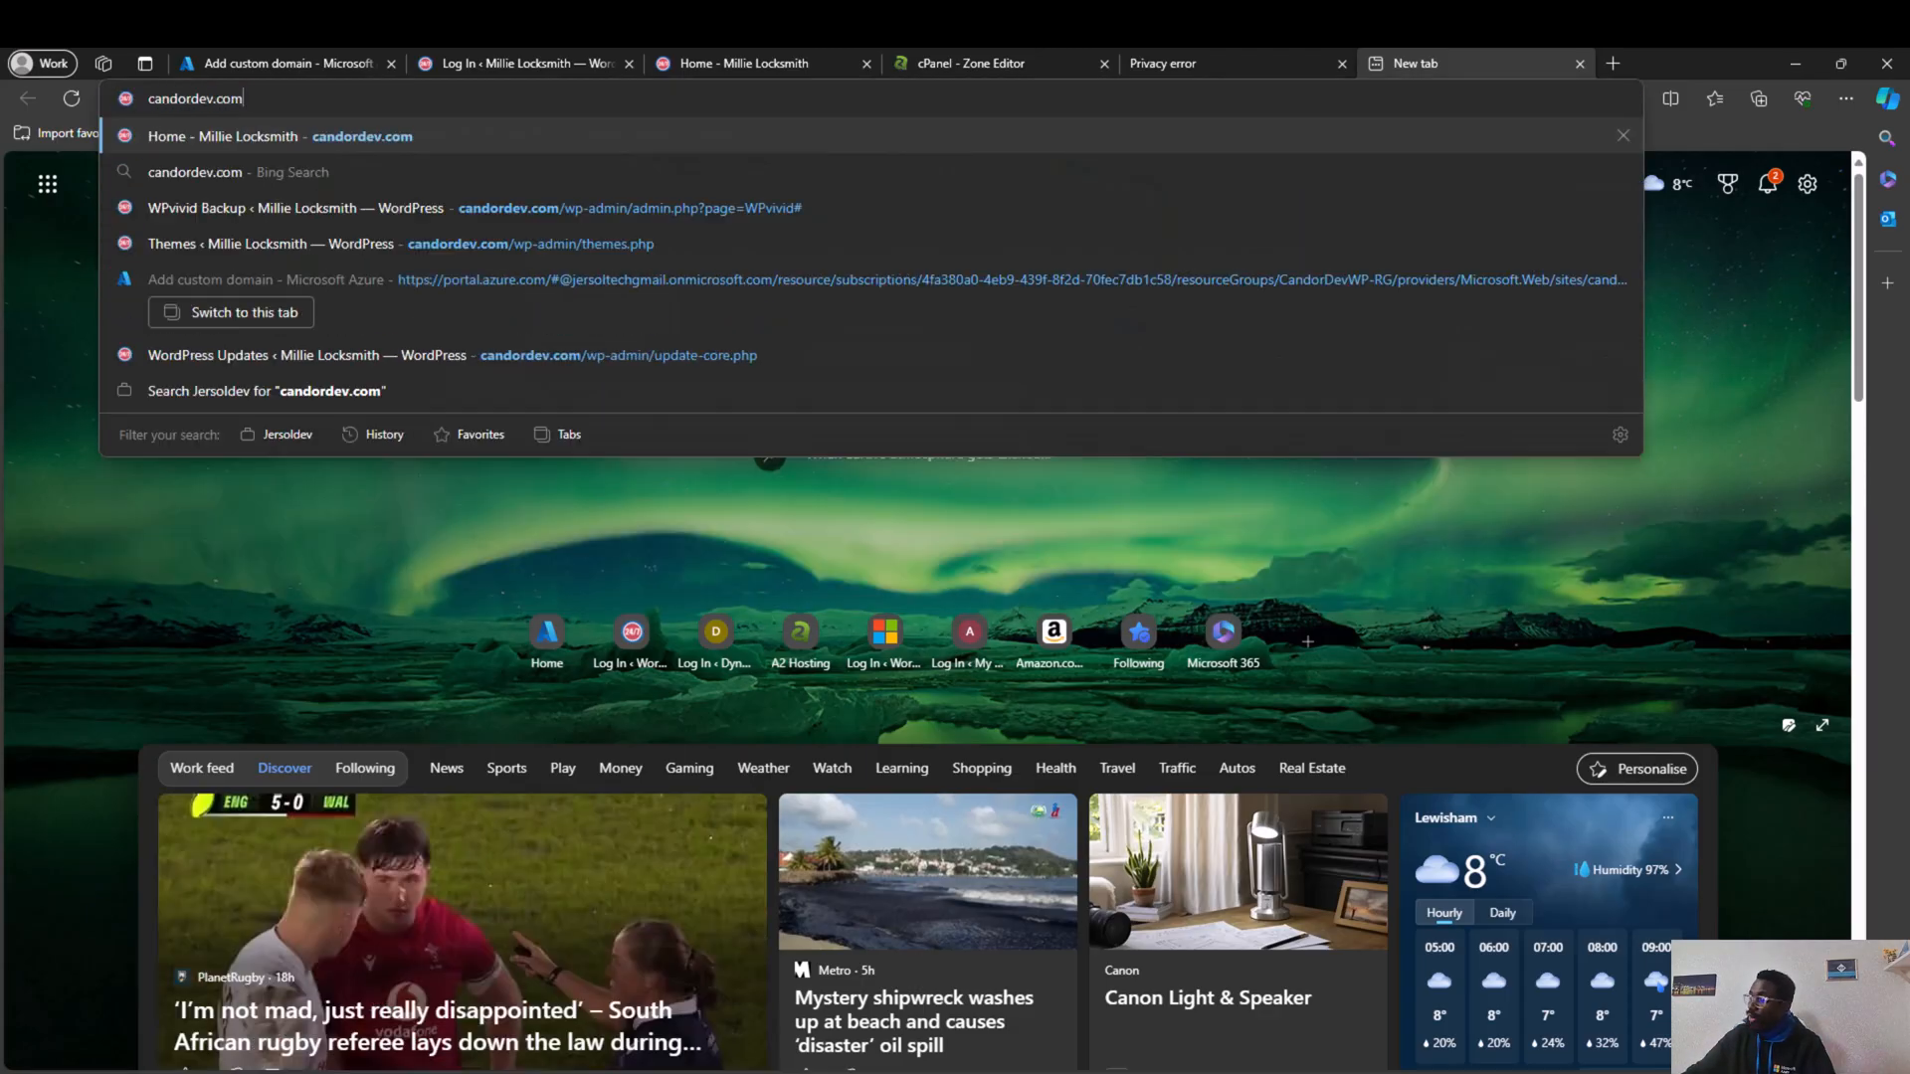
pyautogui.press('Return')
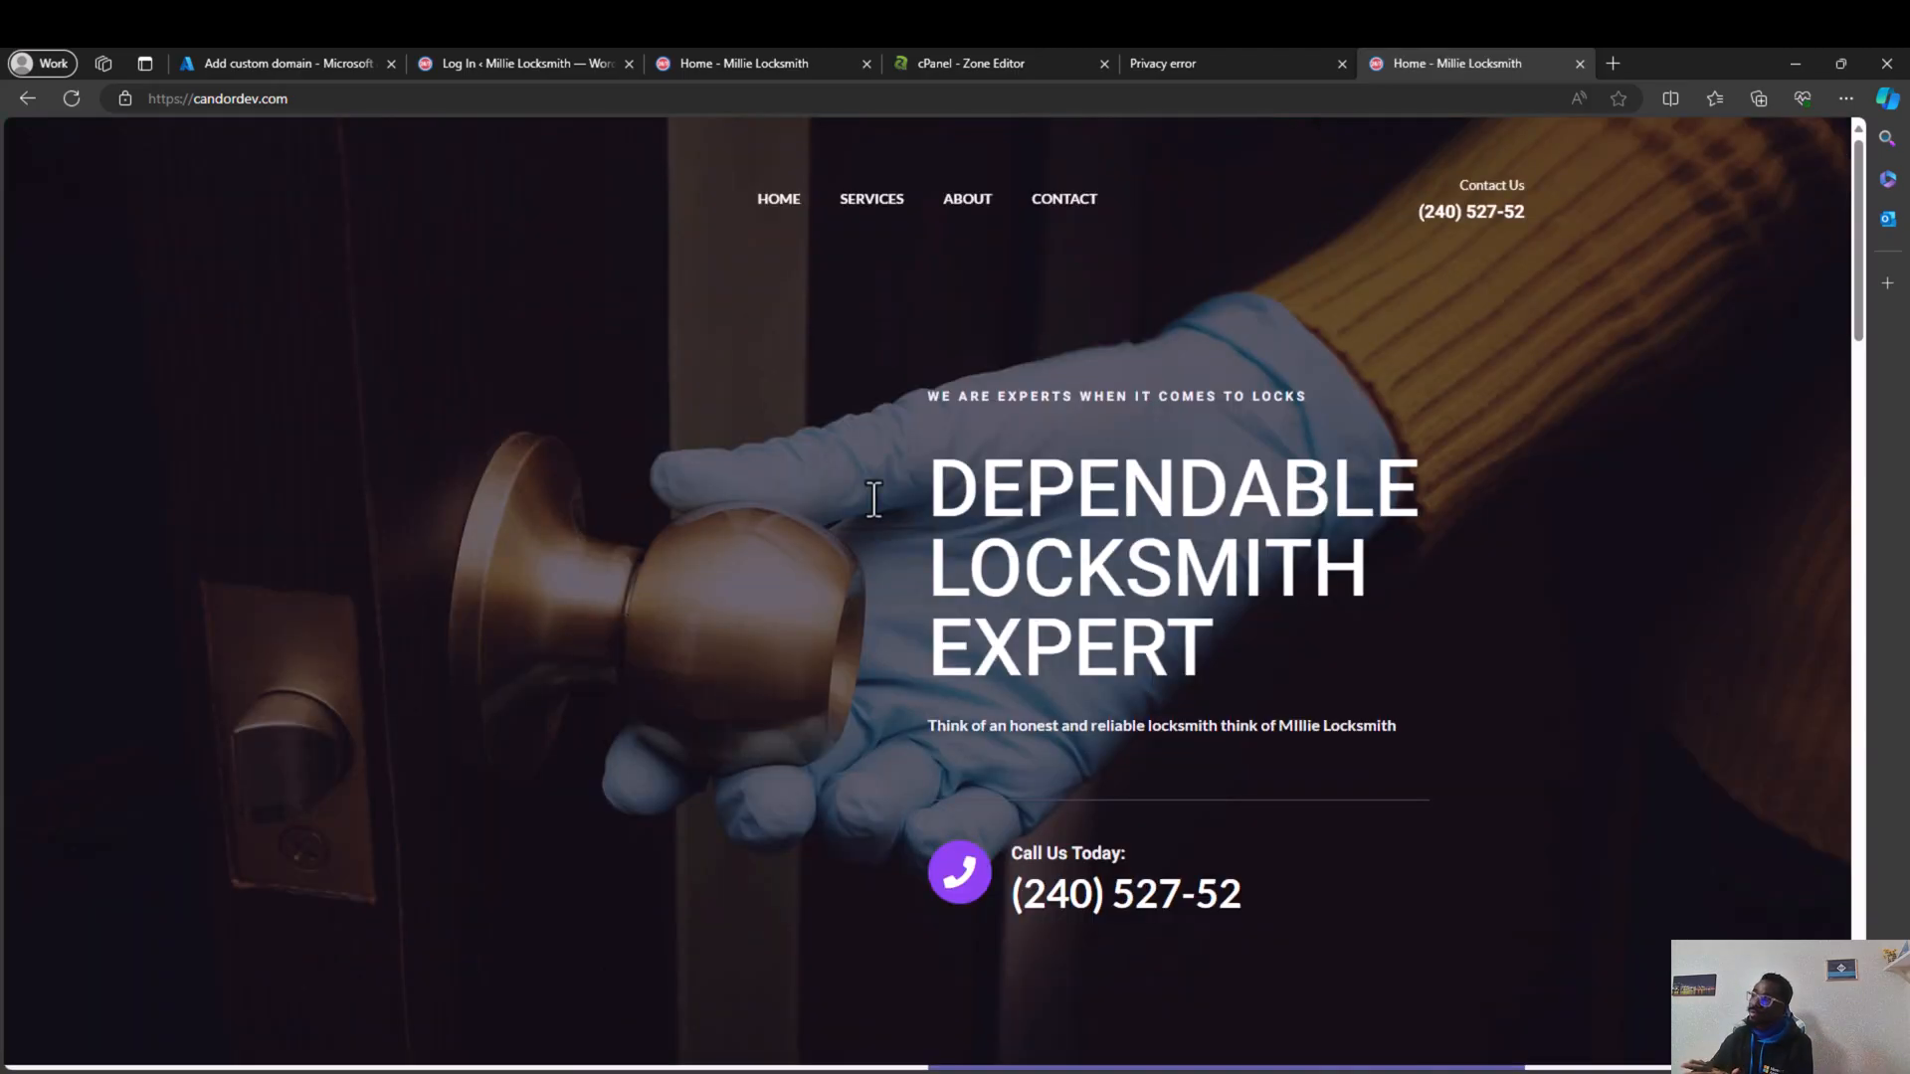
pyautogui.scroll(-10, 804, 491)
pyautogui.scroll(10, 817, 549)
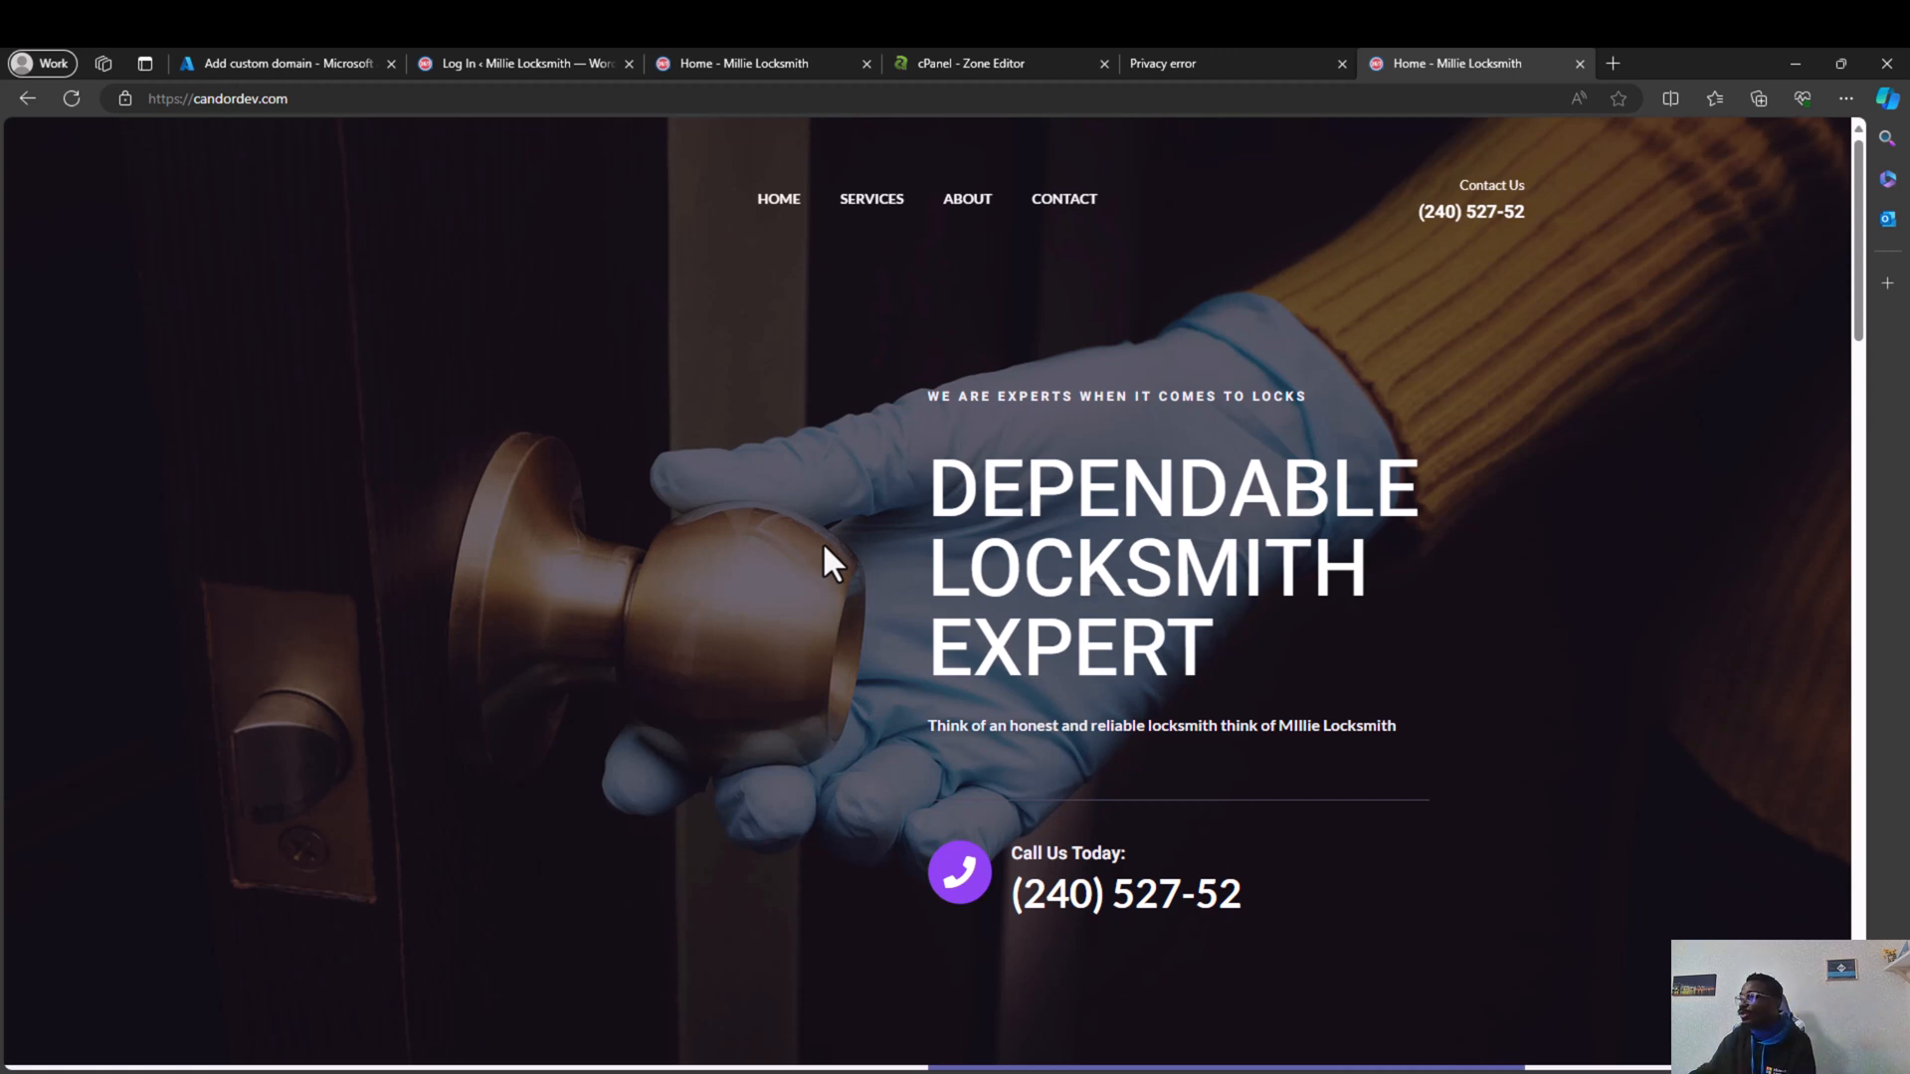
# Step: Look over the hero and About Us sections of the candordev.com home page, and glance at the Azure validation results
pyautogui.scroll(-5, 963, 408)
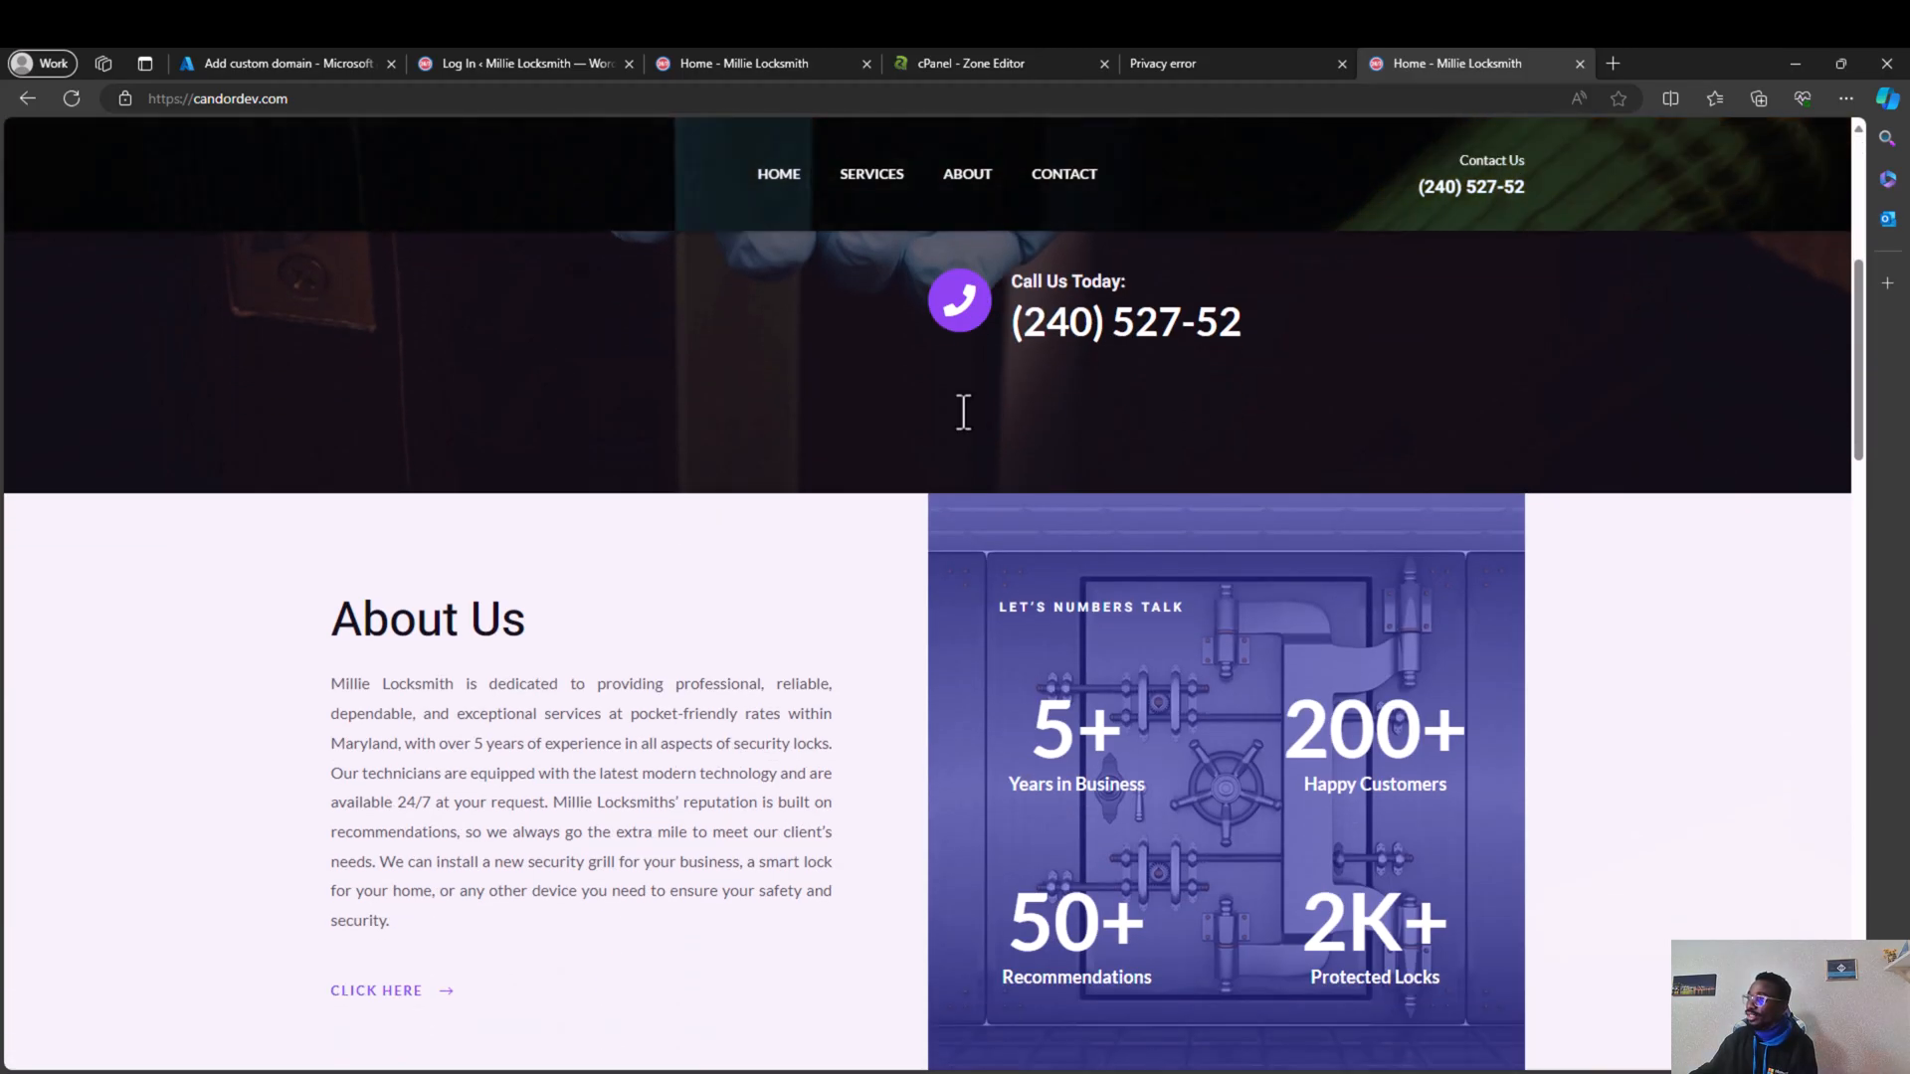
pyautogui.scroll(4, 963, 408)
pyautogui.scroll(2, 963, 408)
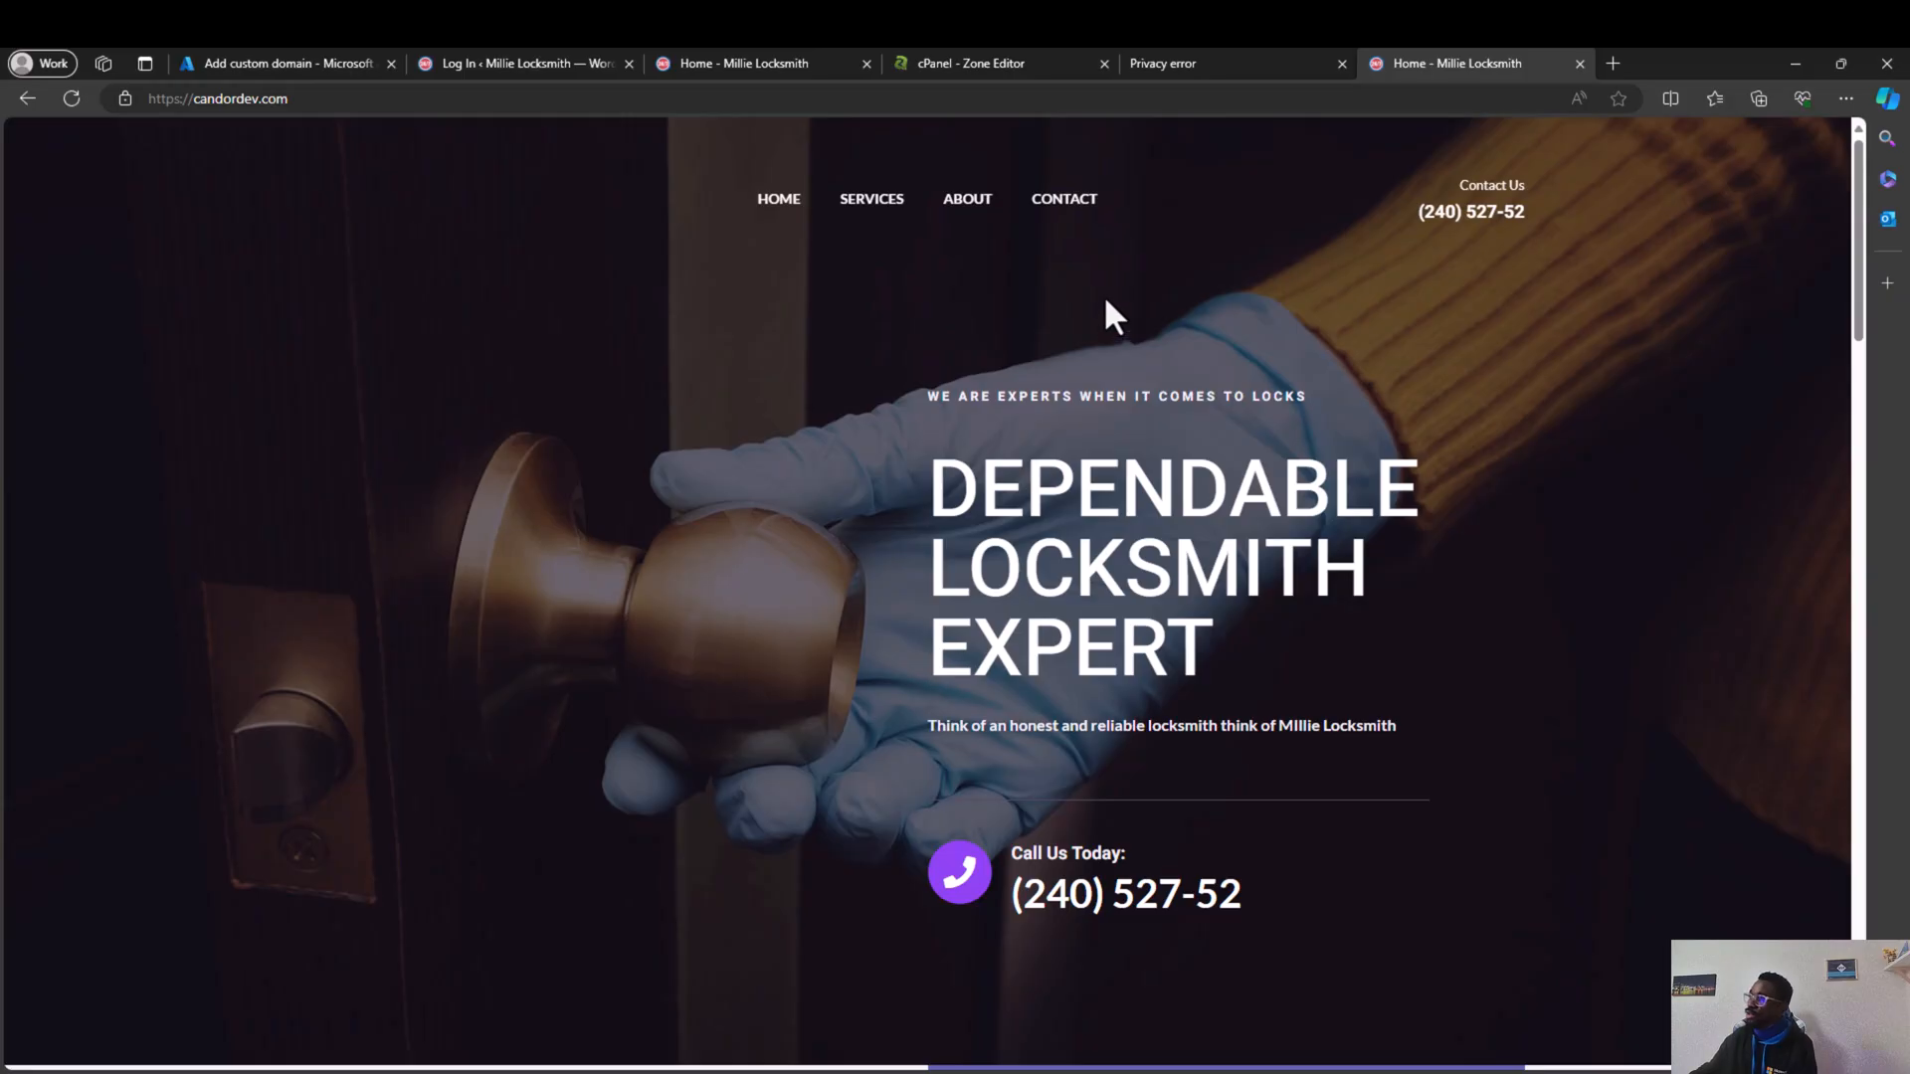
pyautogui.click(259, 62)
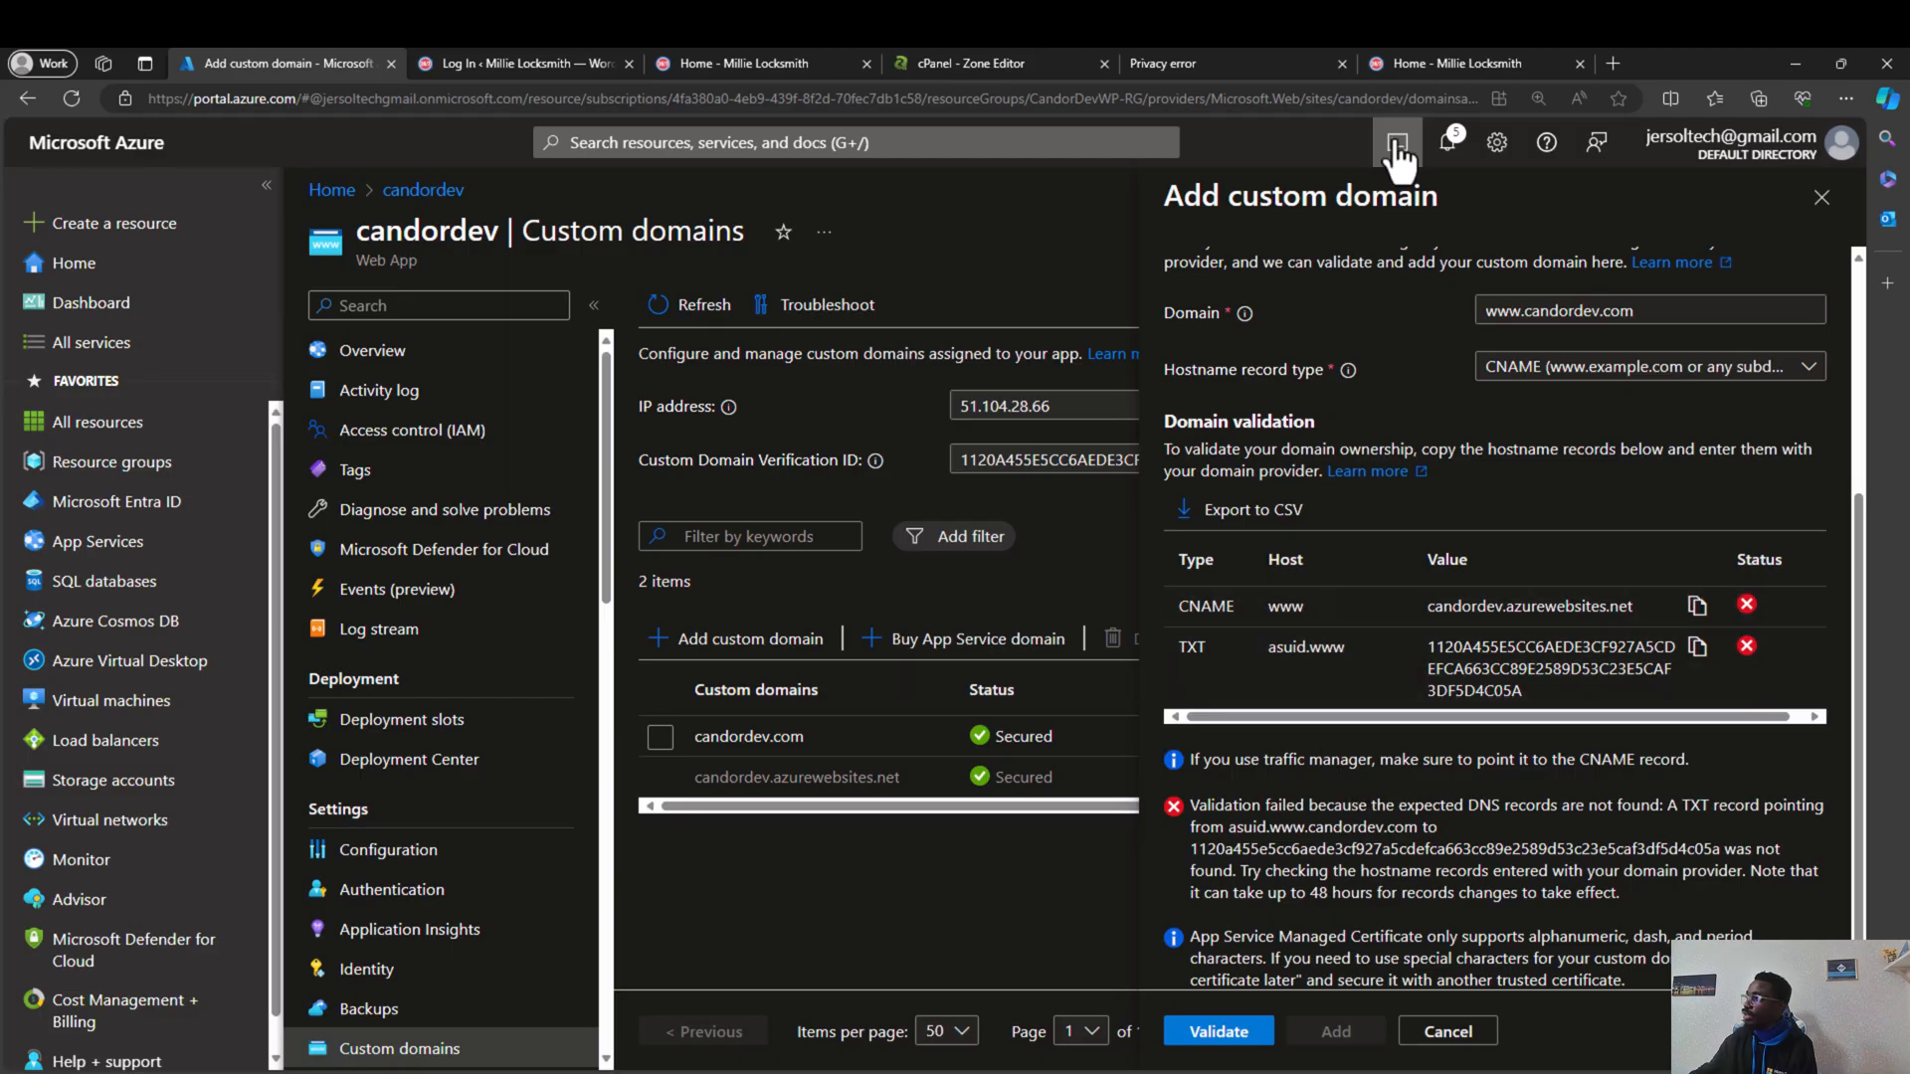
pyautogui.click(1468, 62)
pyautogui.click(1612, 64)
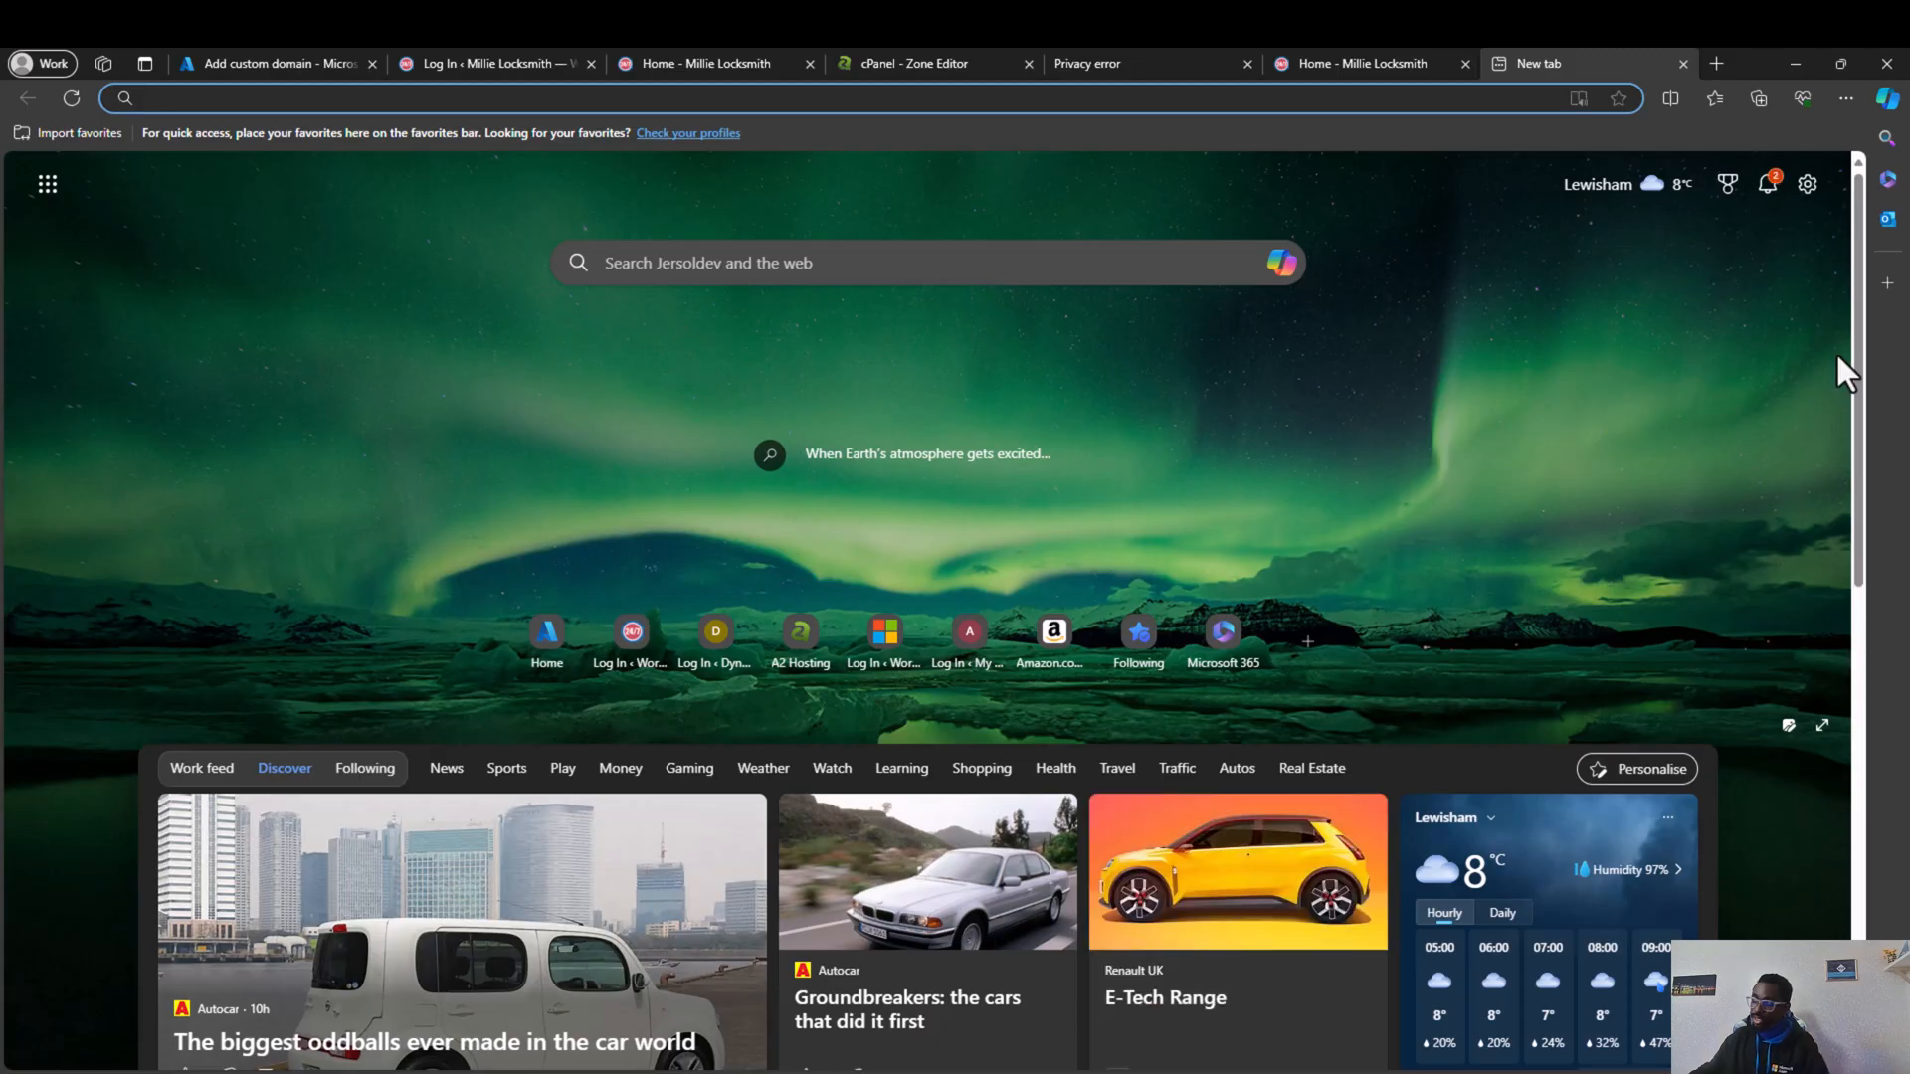
pyautogui.write('wwww')
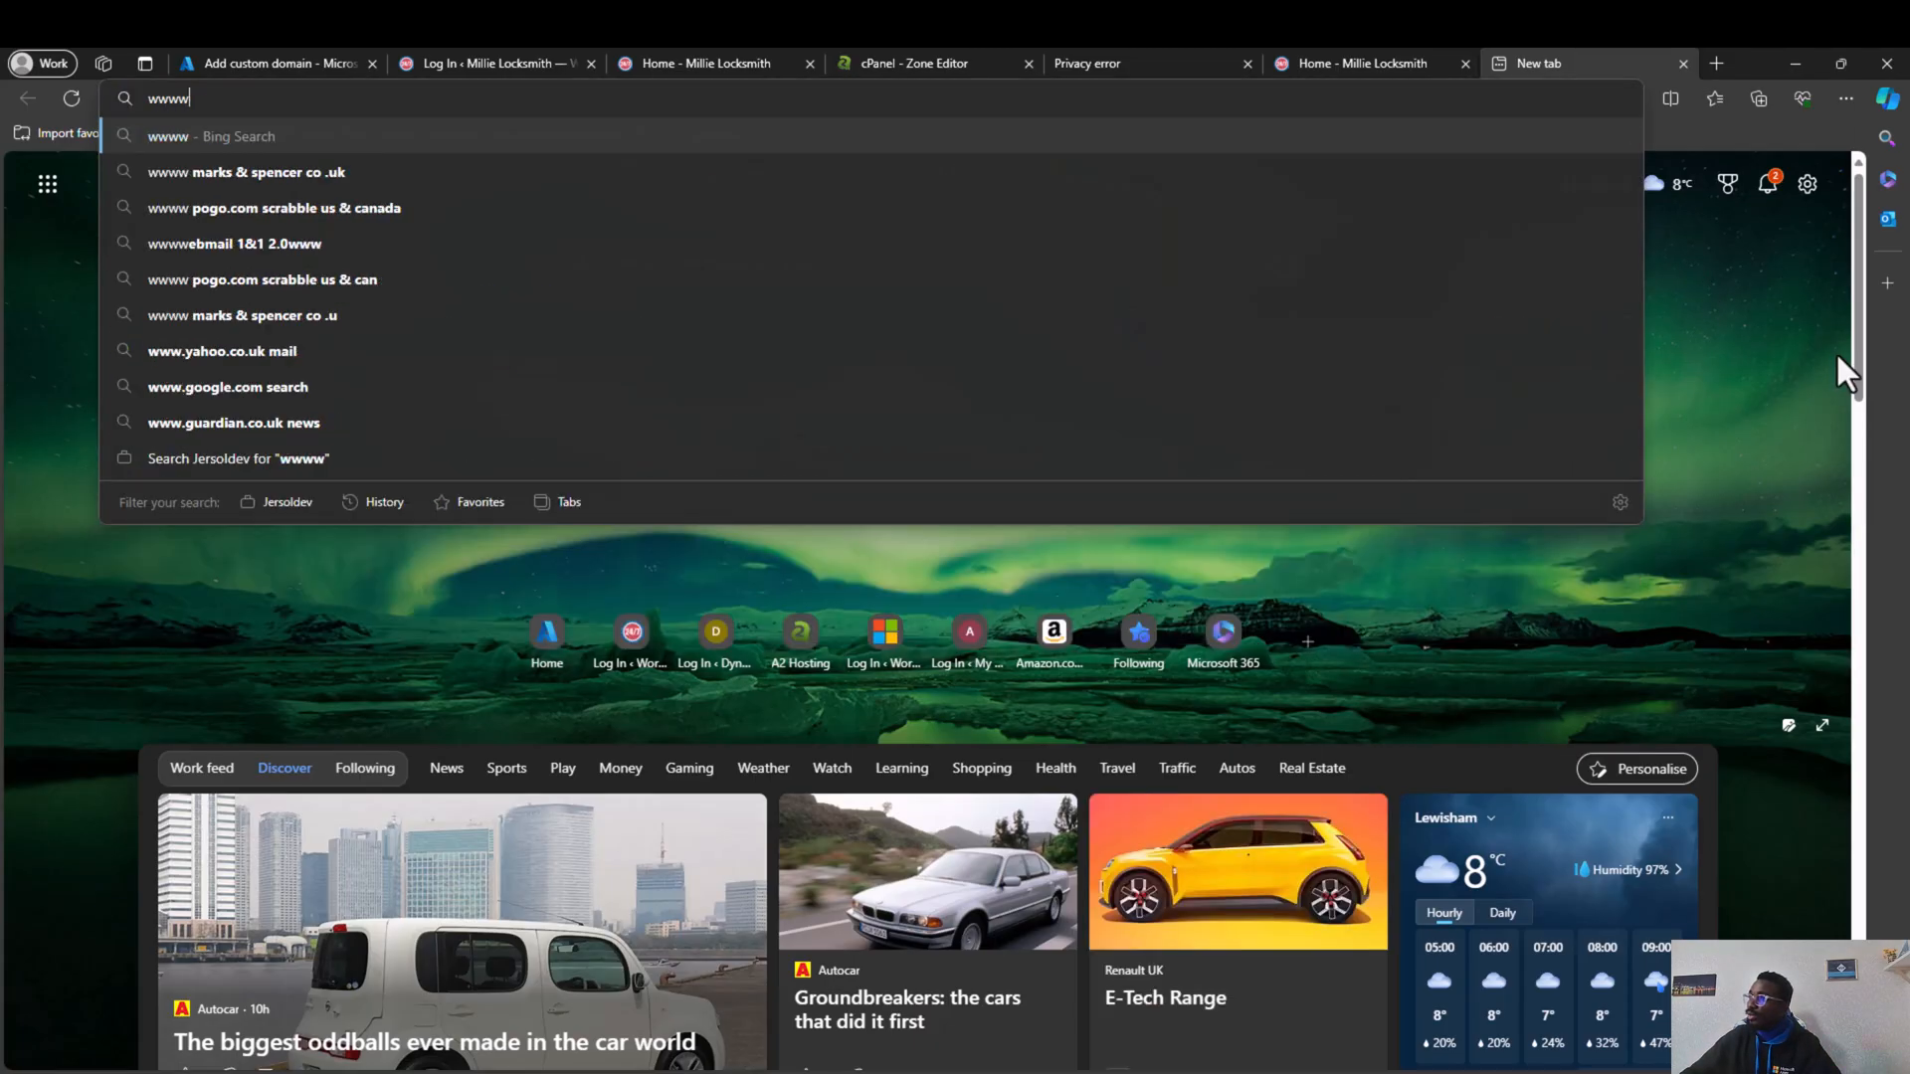
pyautogui.write('.')
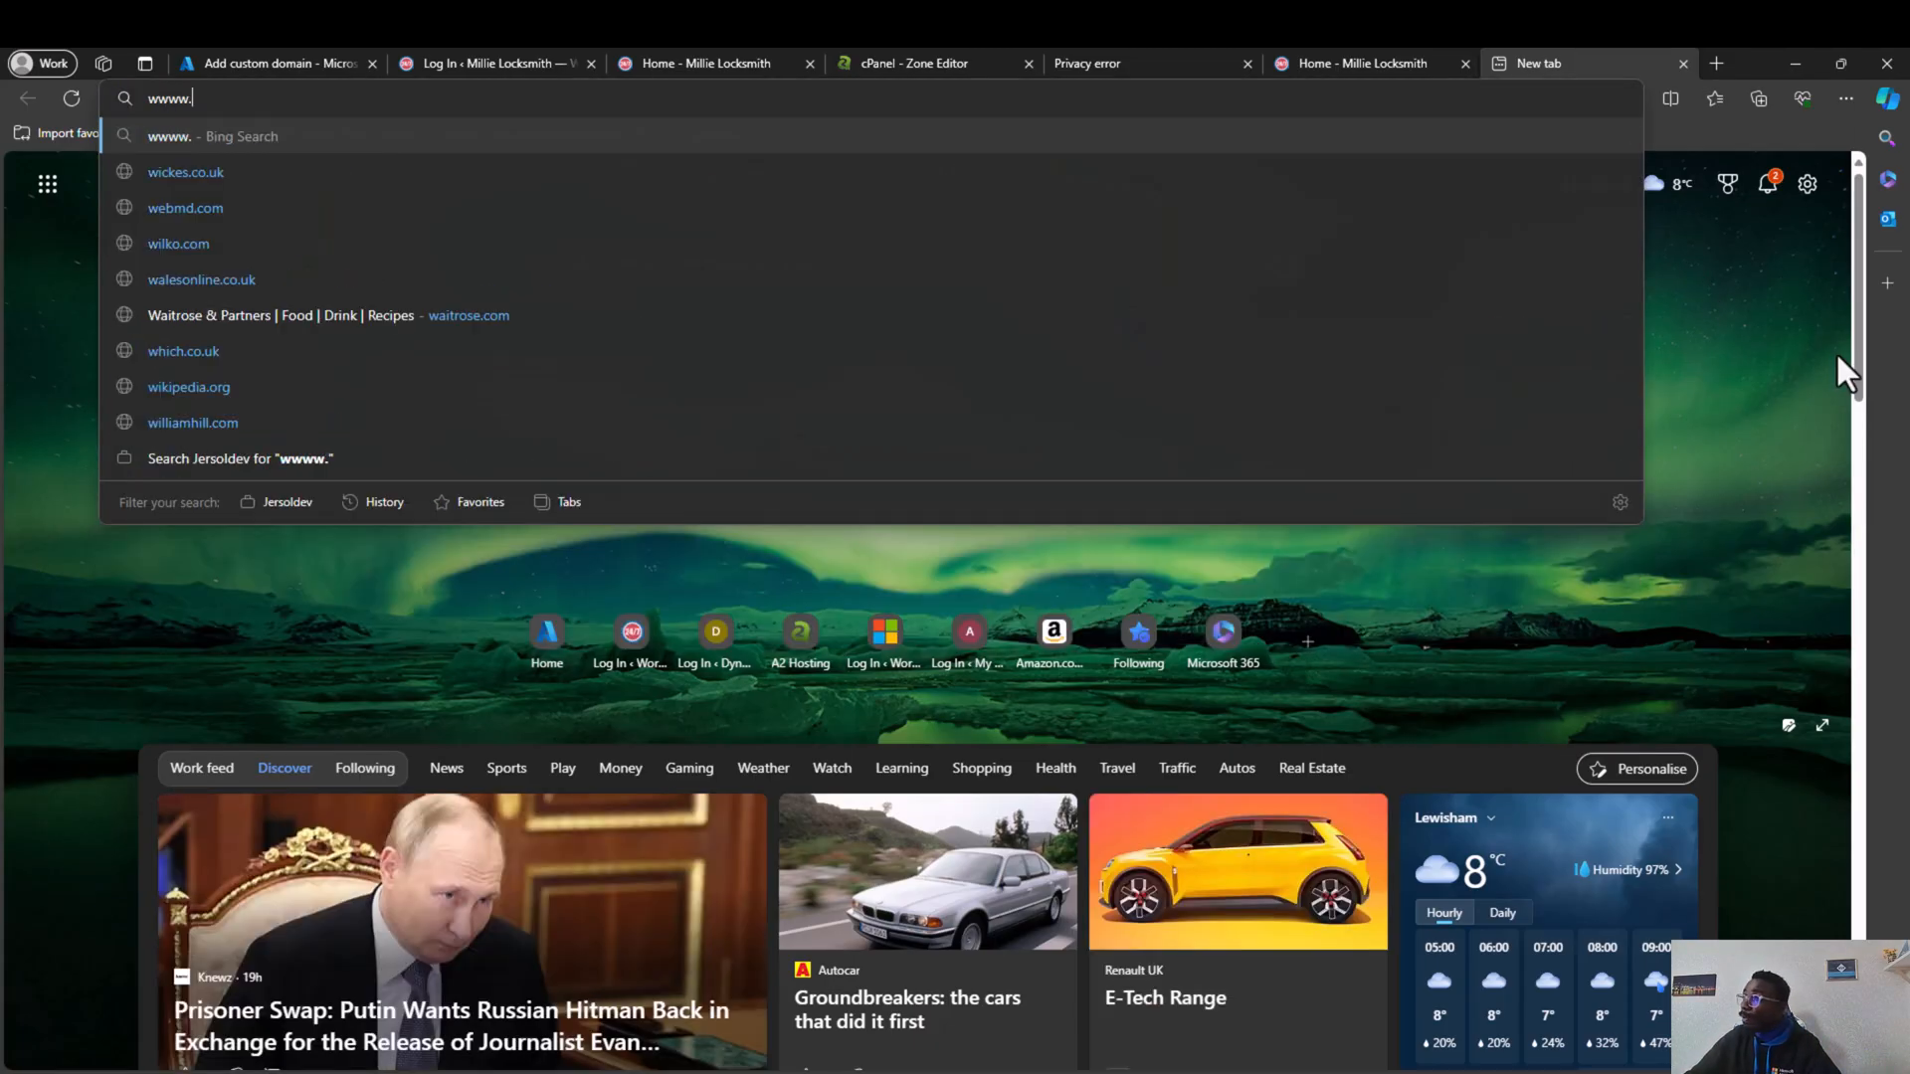
pyautogui.press('BackSpace')
pyautogui.press('BackSpace')
pyautogui.press('BackSpace')
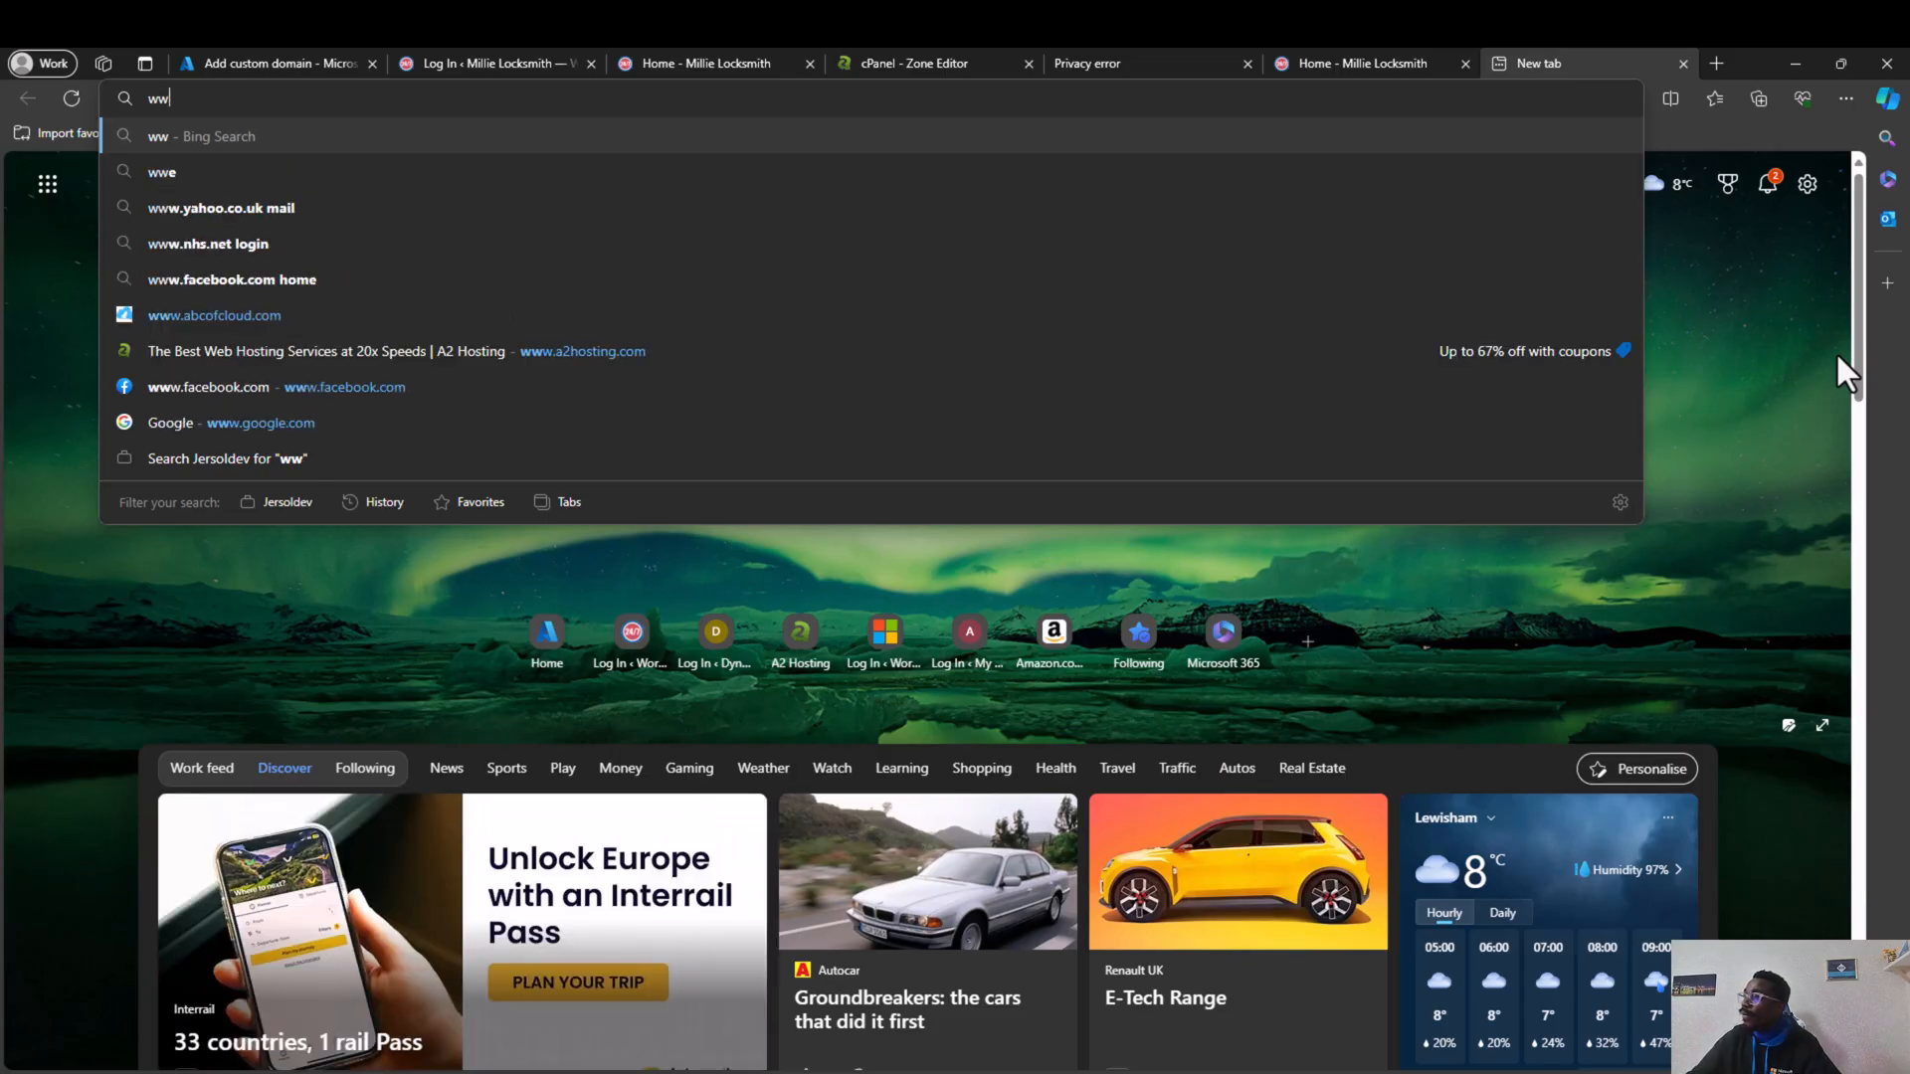
pyautogui.write('w.')
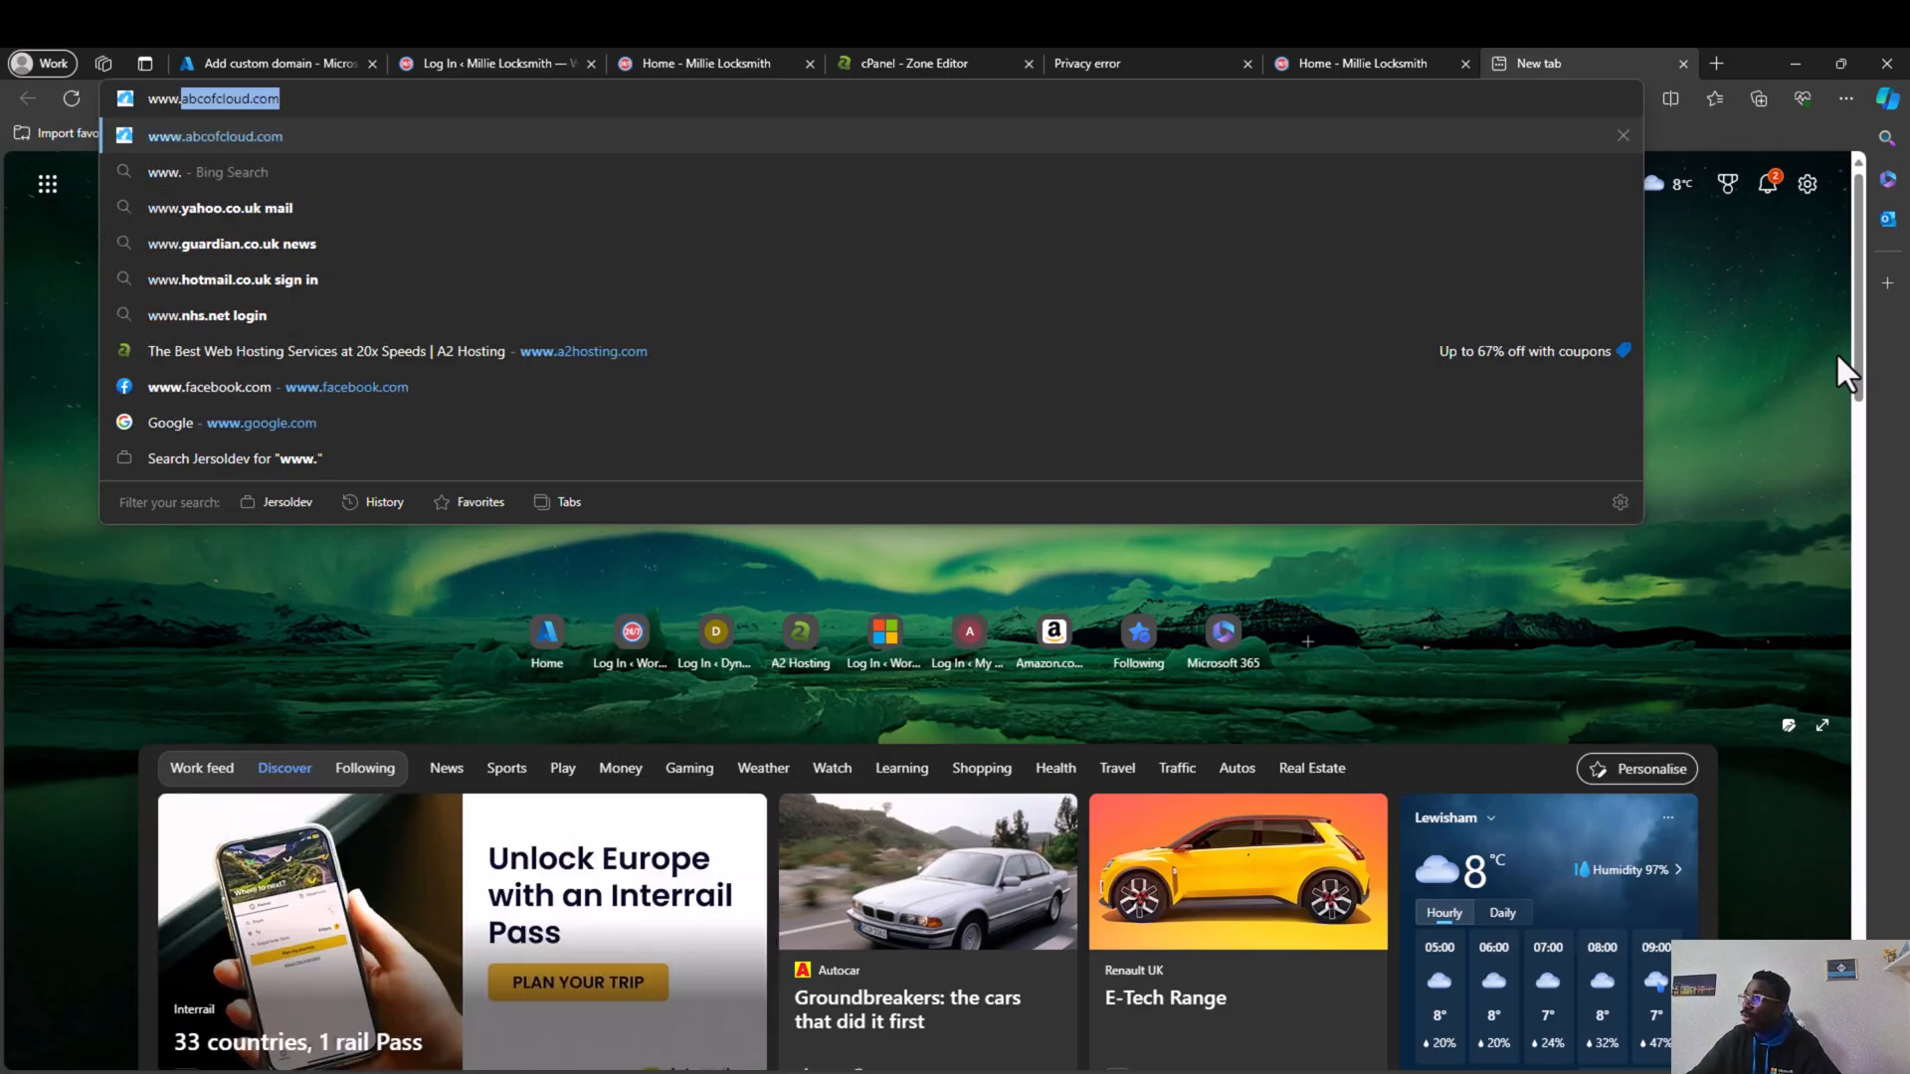
pyautogui.write('cand')
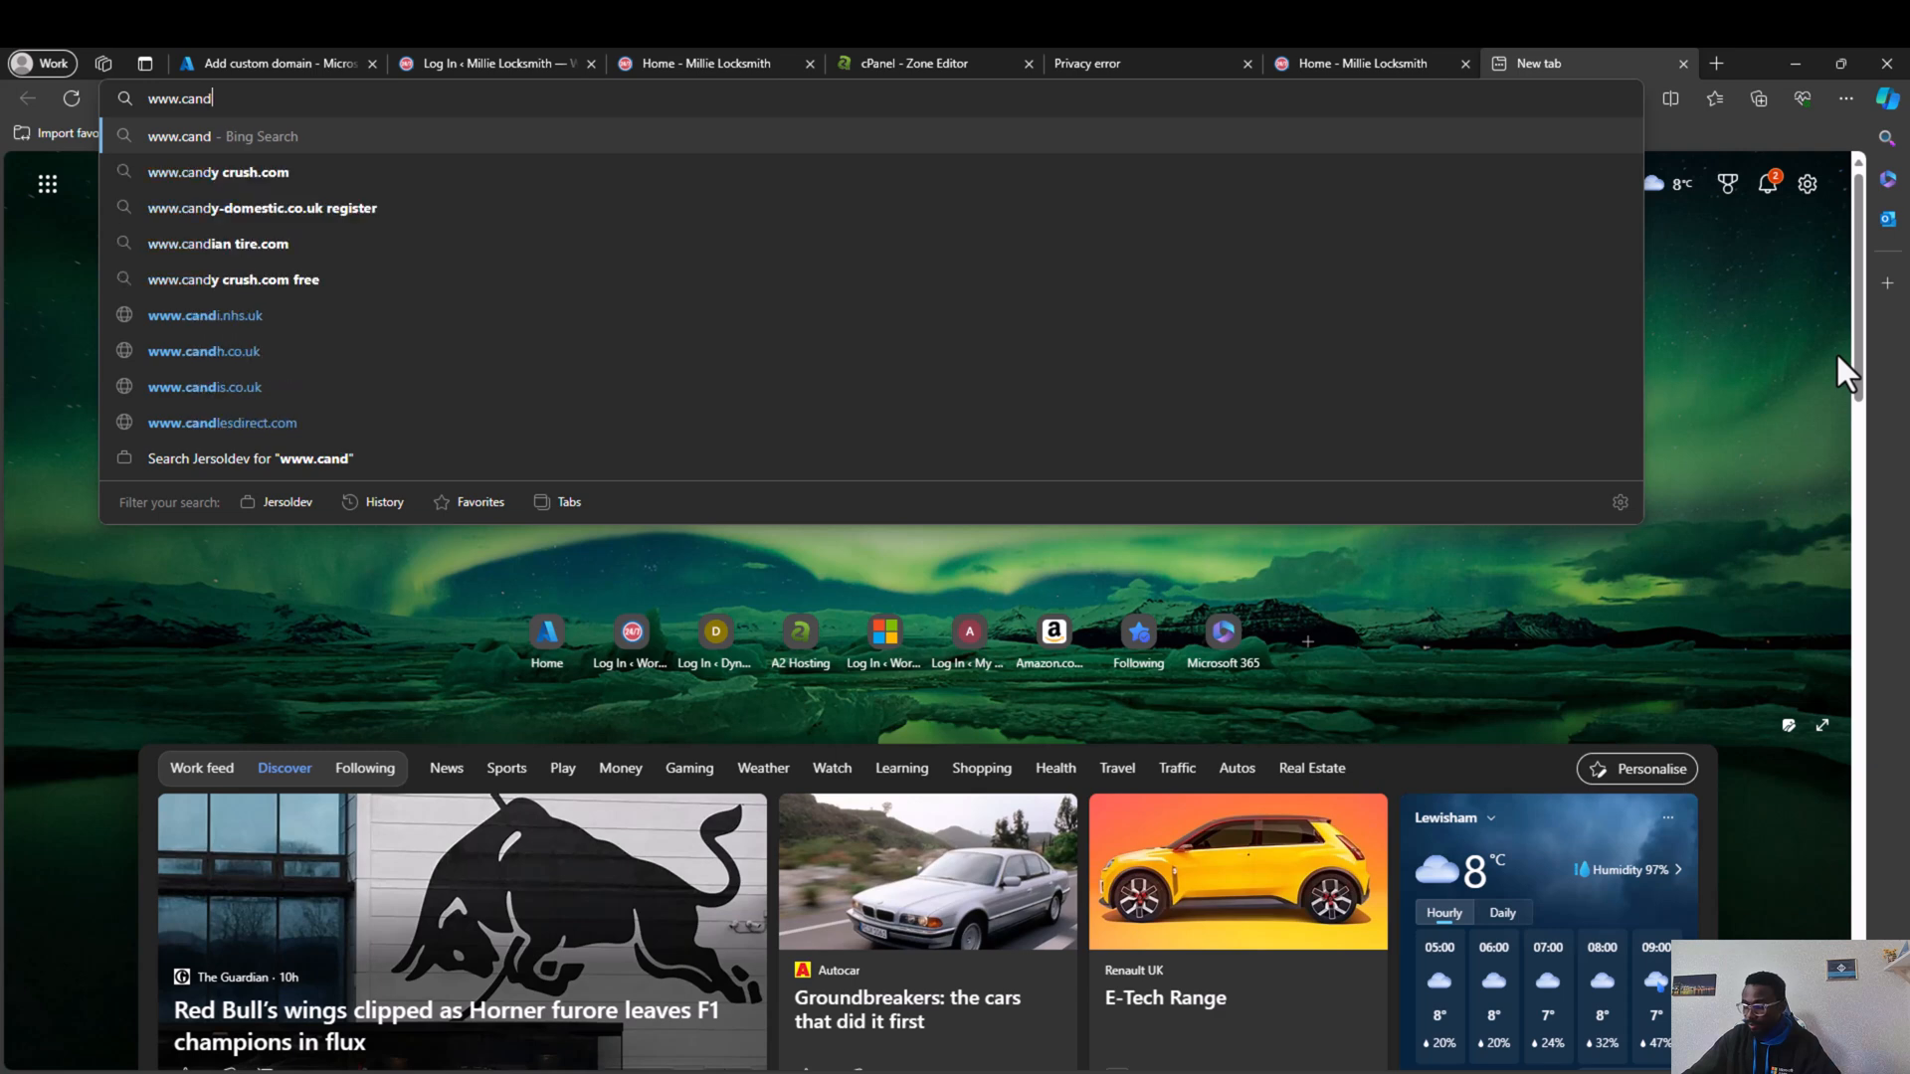
pyautogui.write('orde')
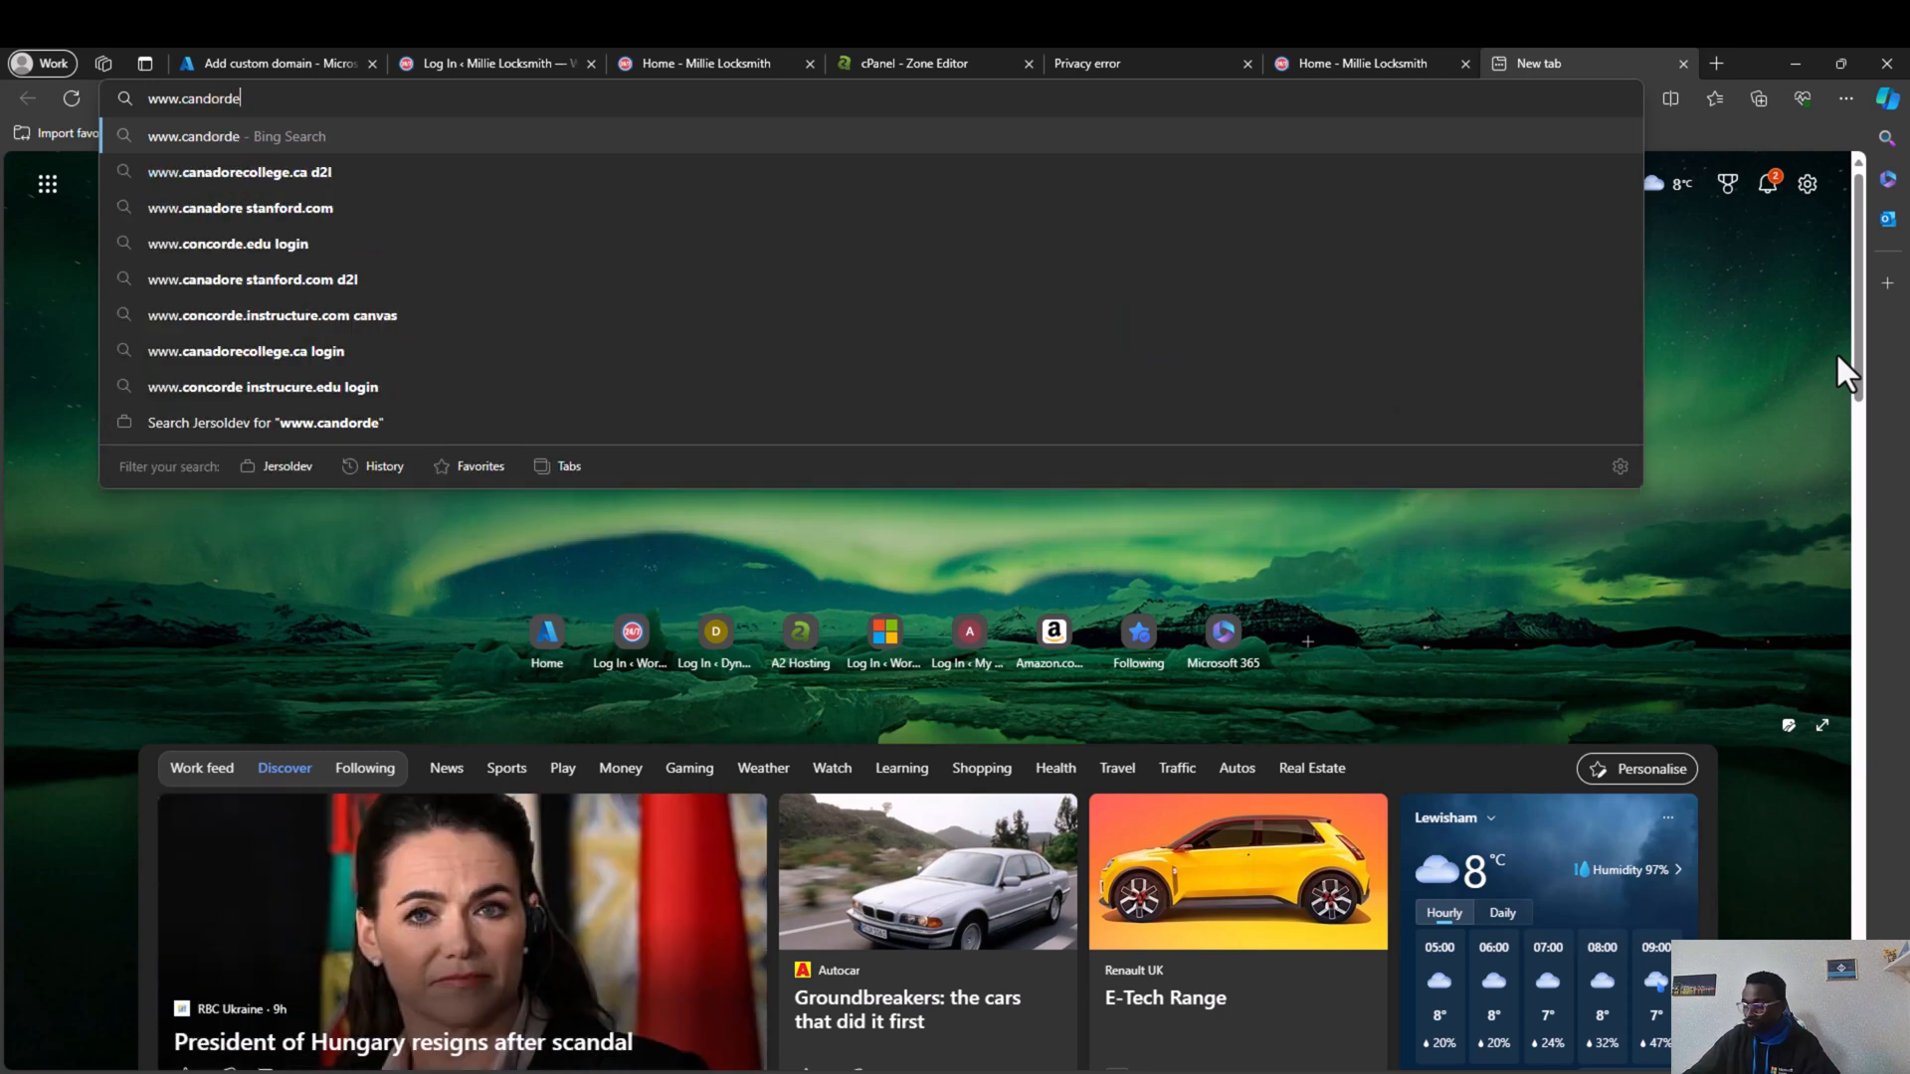
pyautogui.write('v.com')
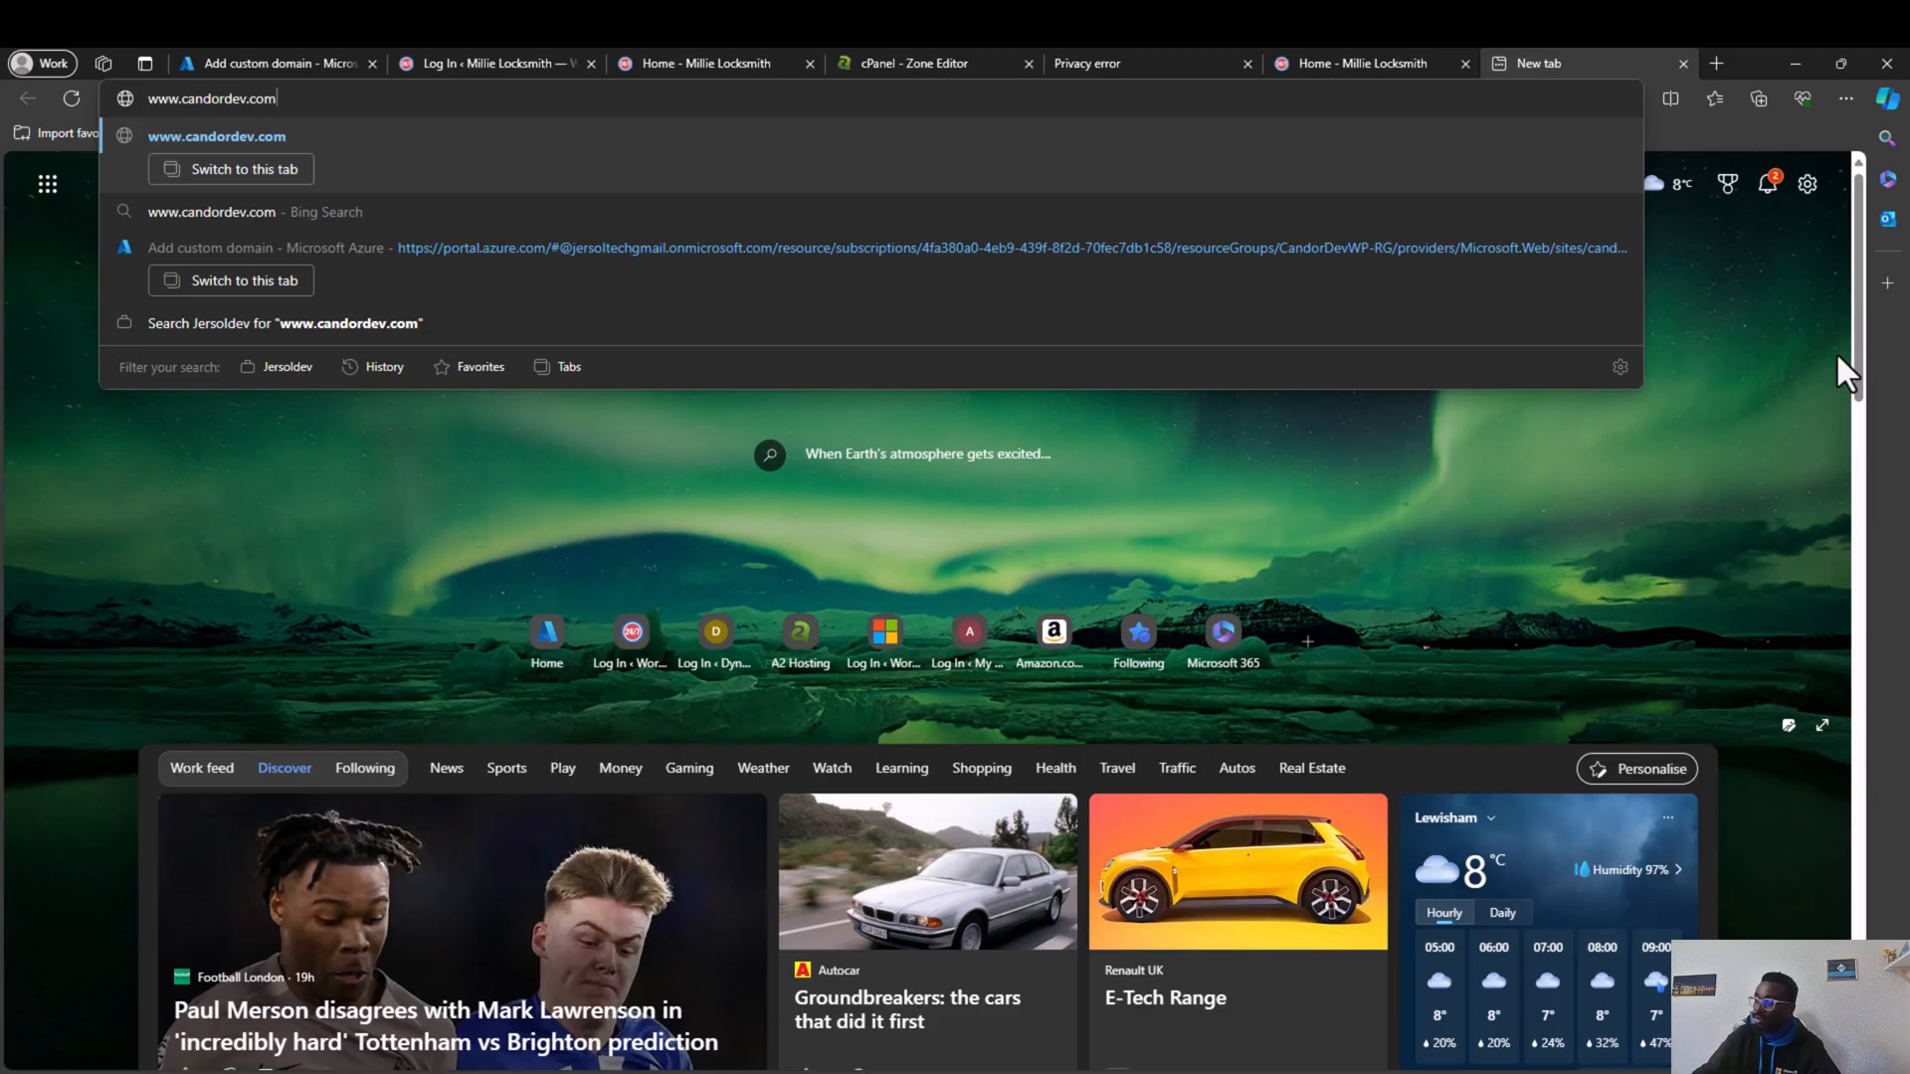
pyautogui.press('Return')
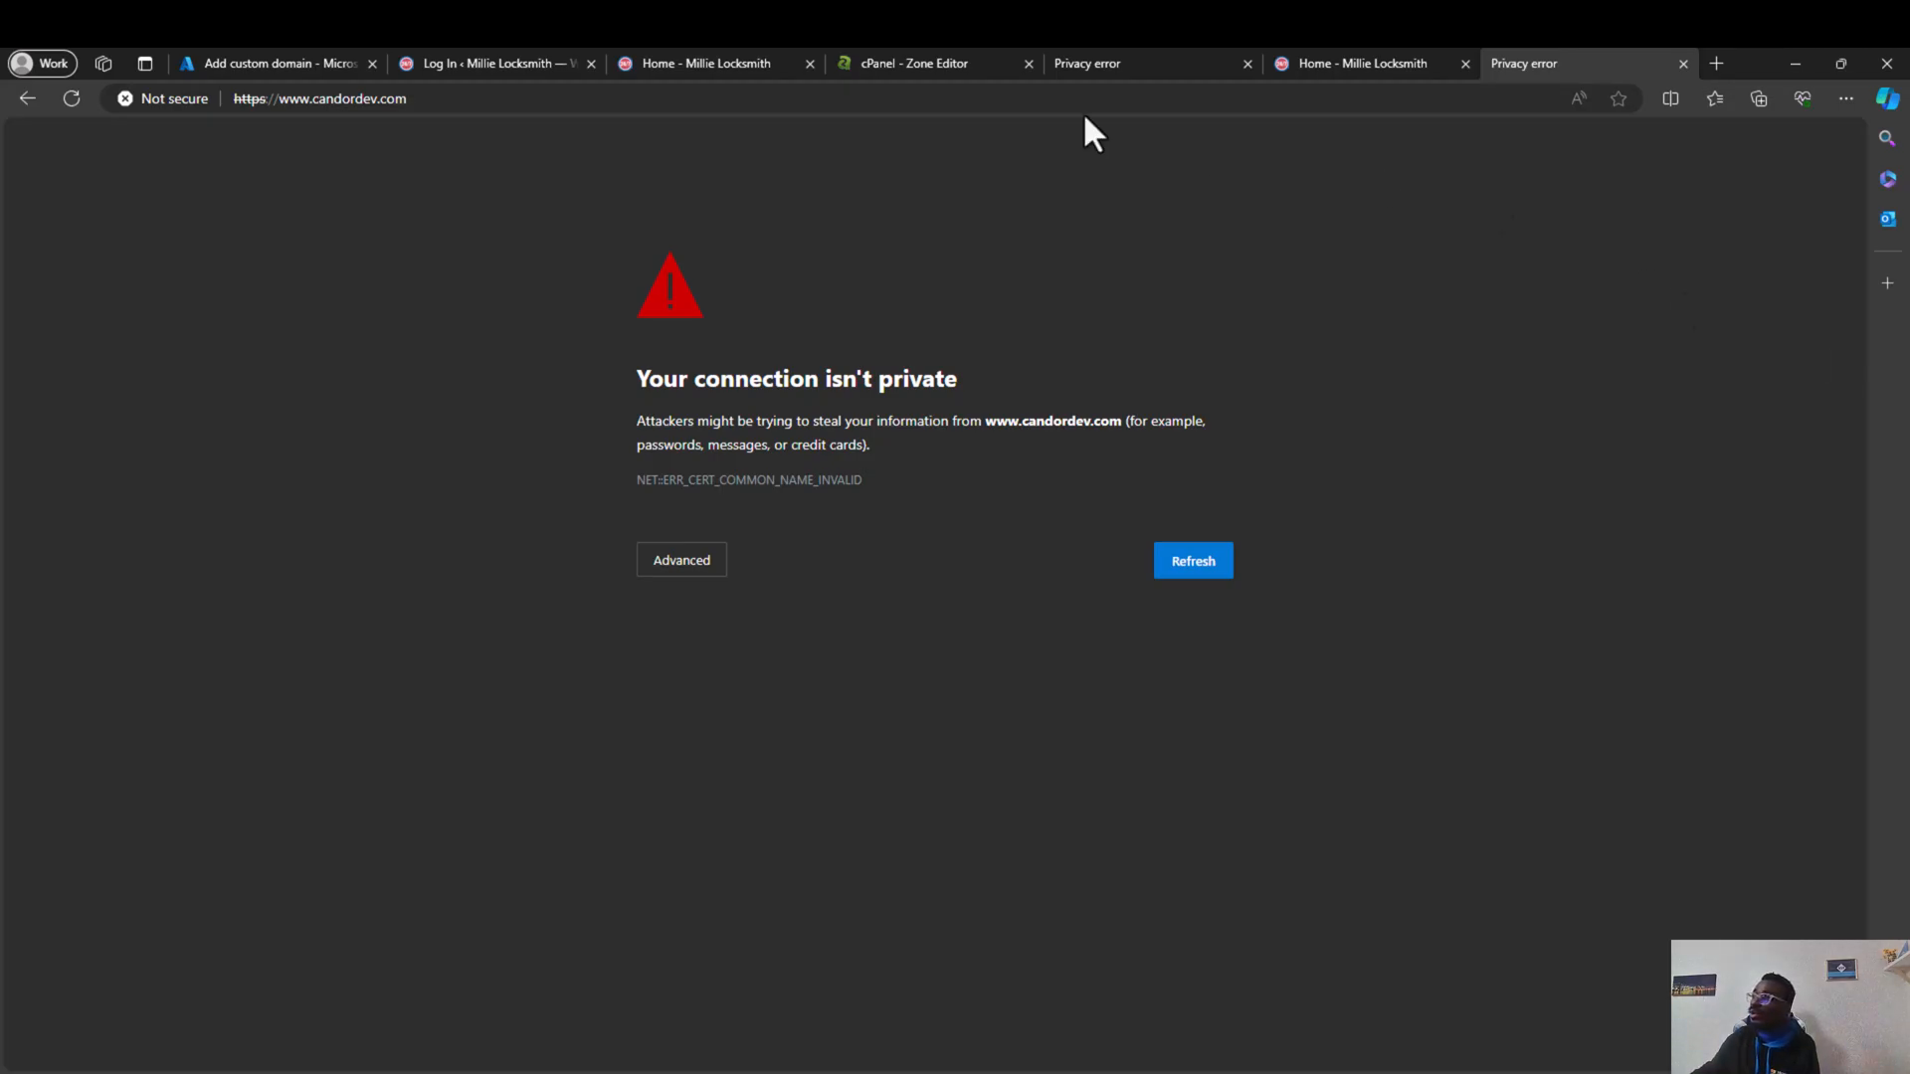
pyautogui.click(255, 62)
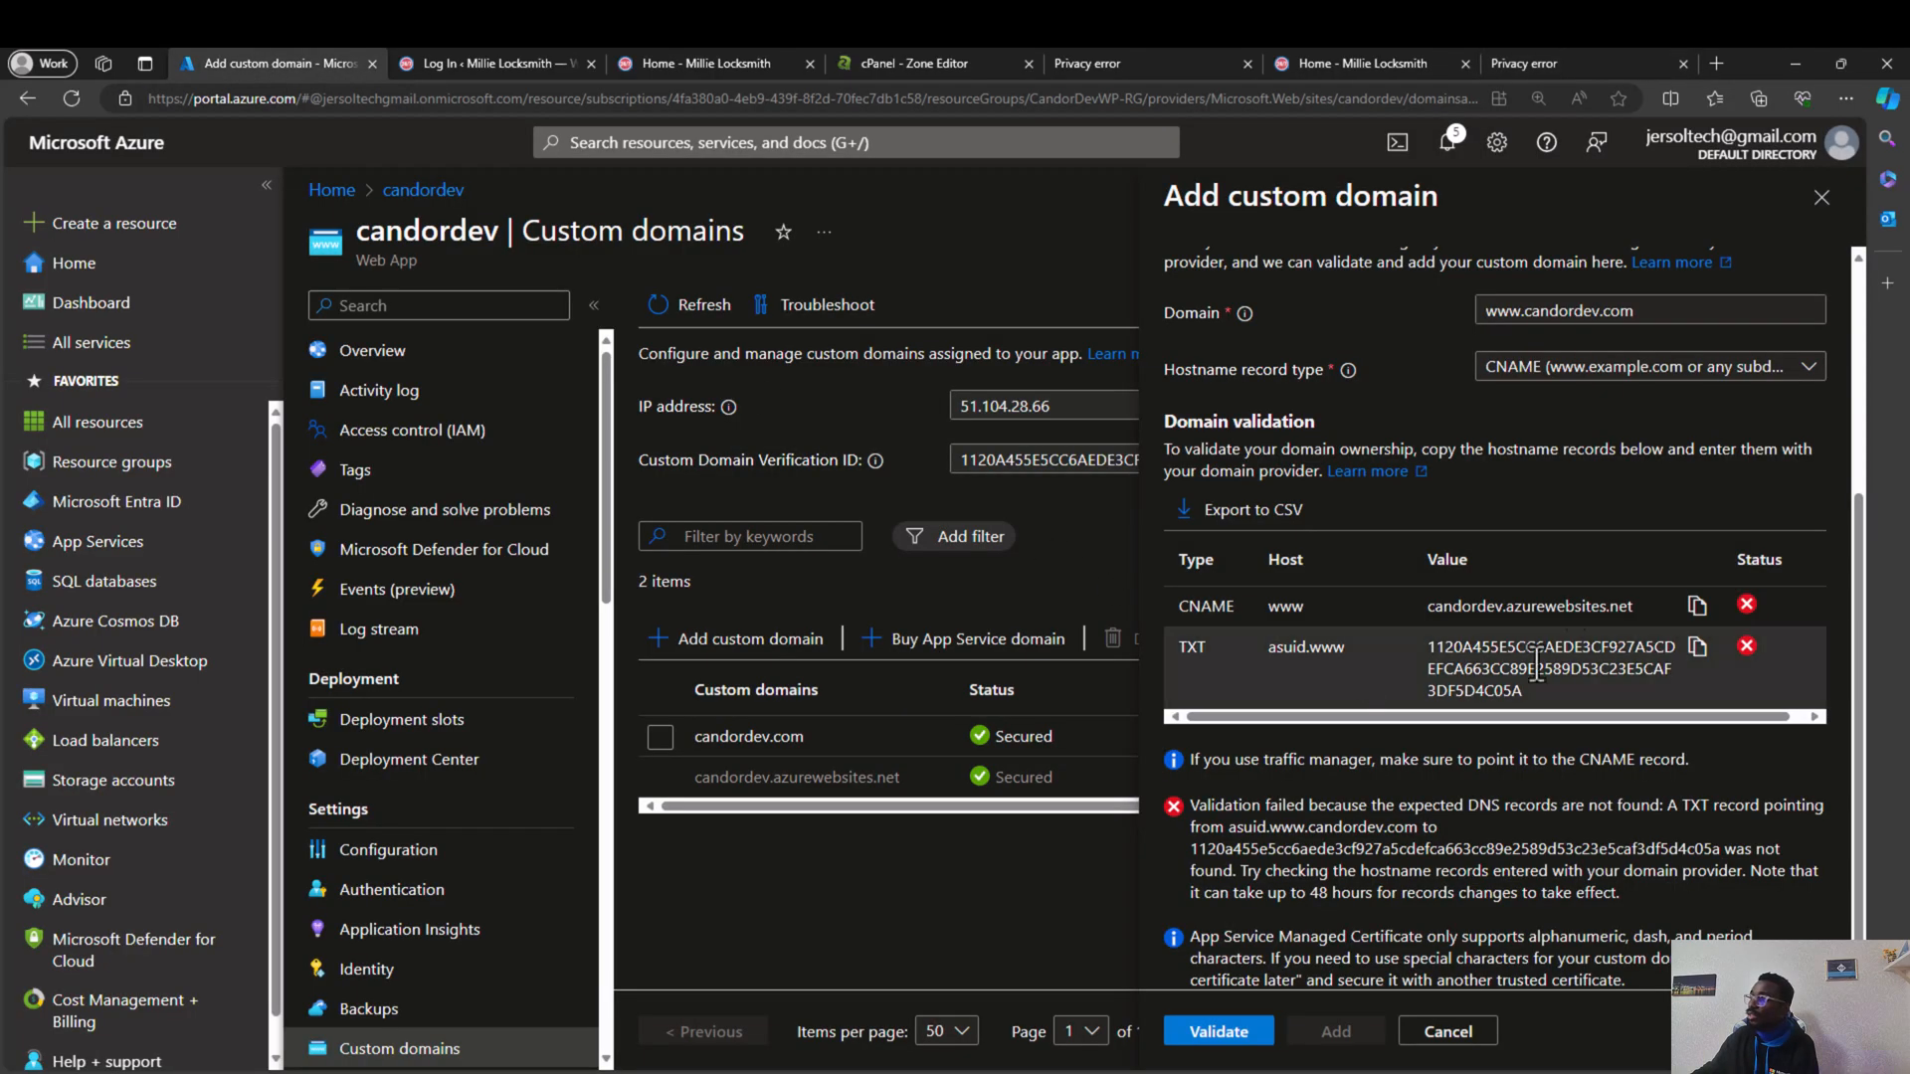
pyautogui.click(1251, 1034)
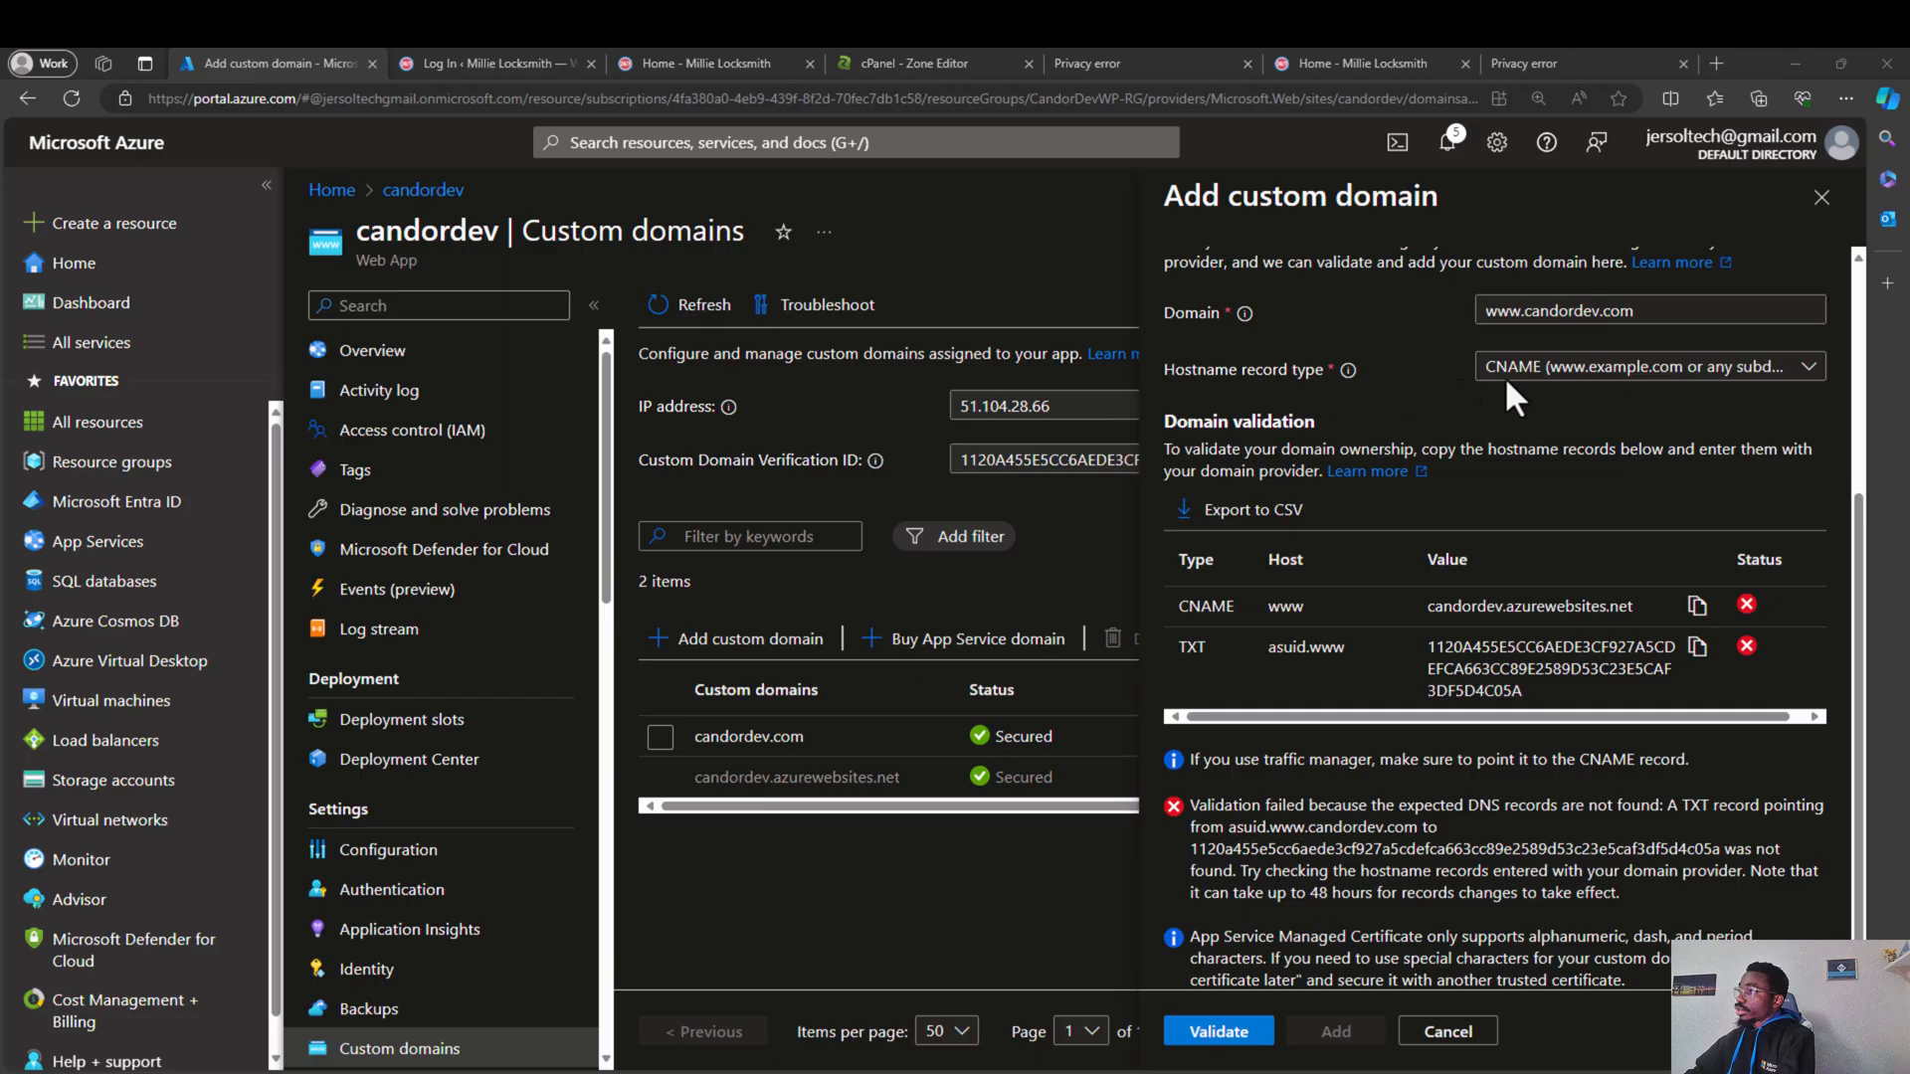
pyautogui.click(1601, 372)
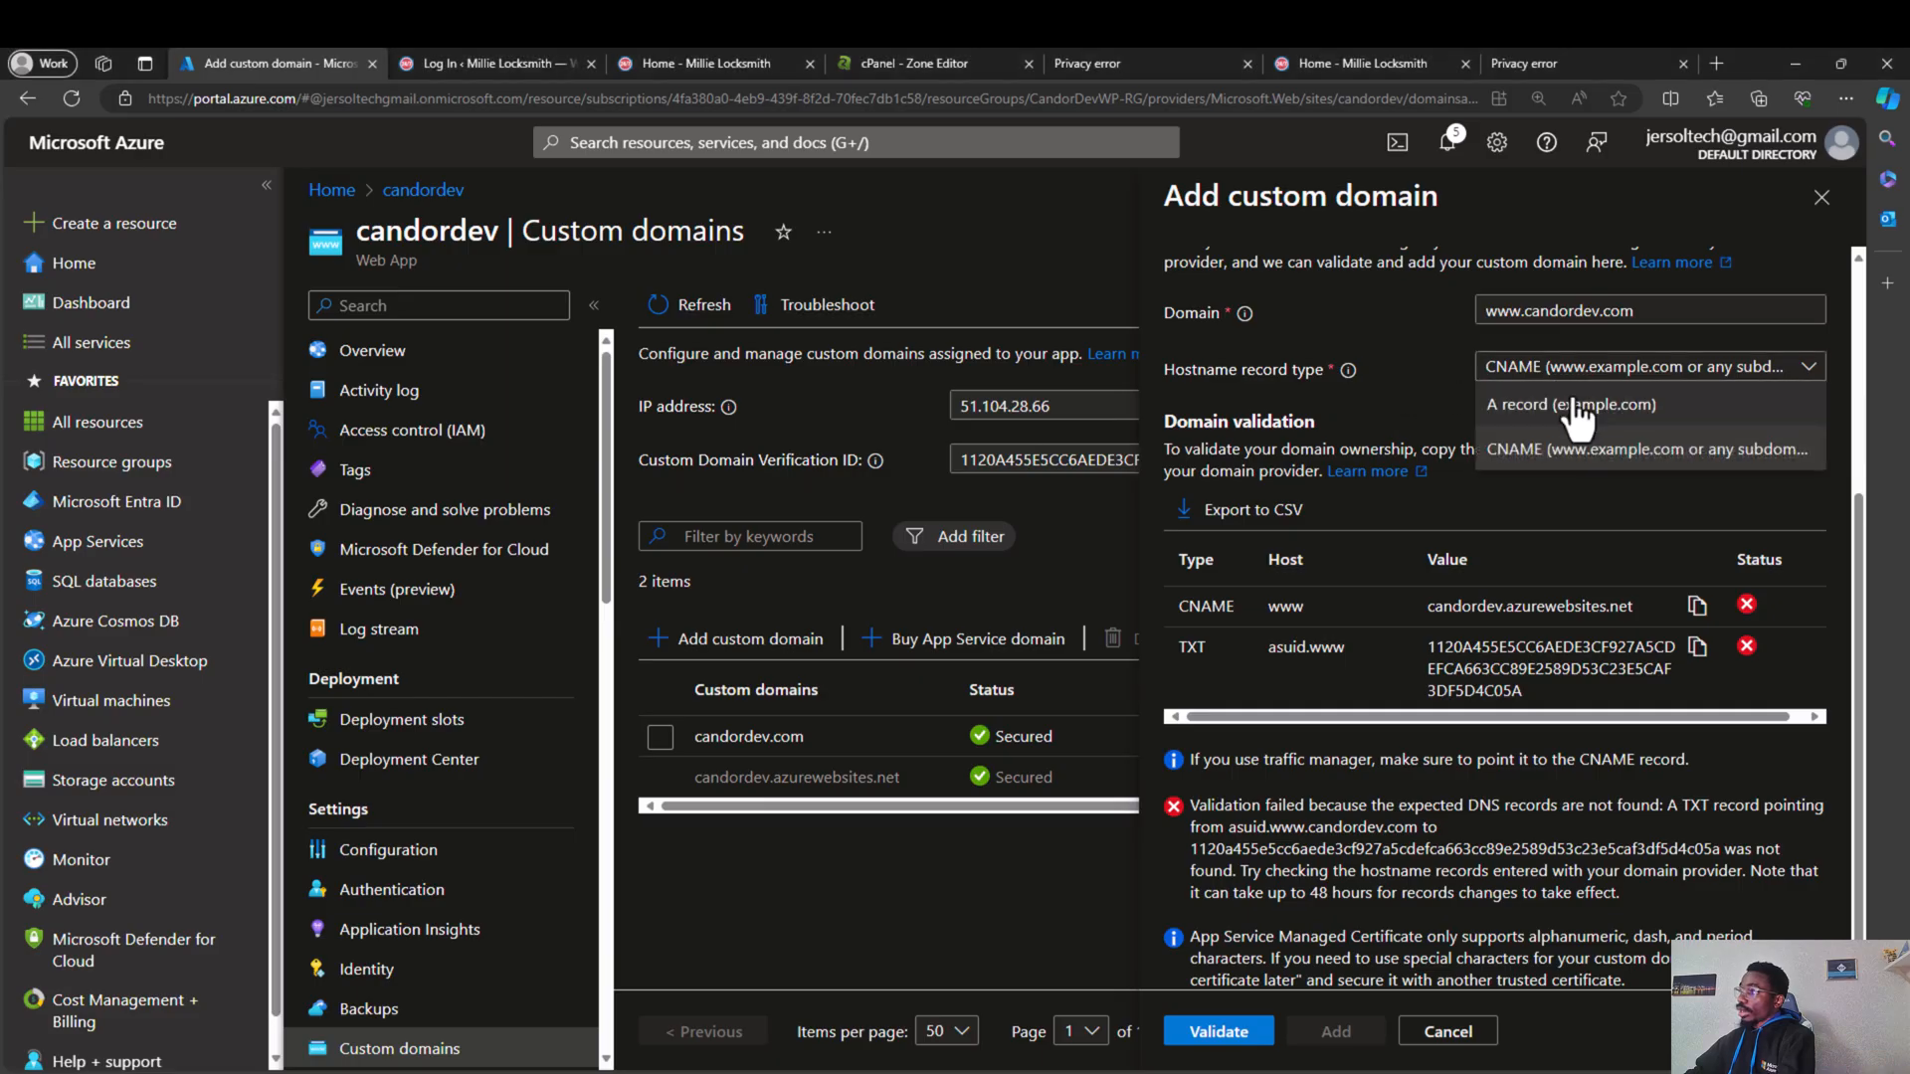
pyautogui.click(1572, 405)
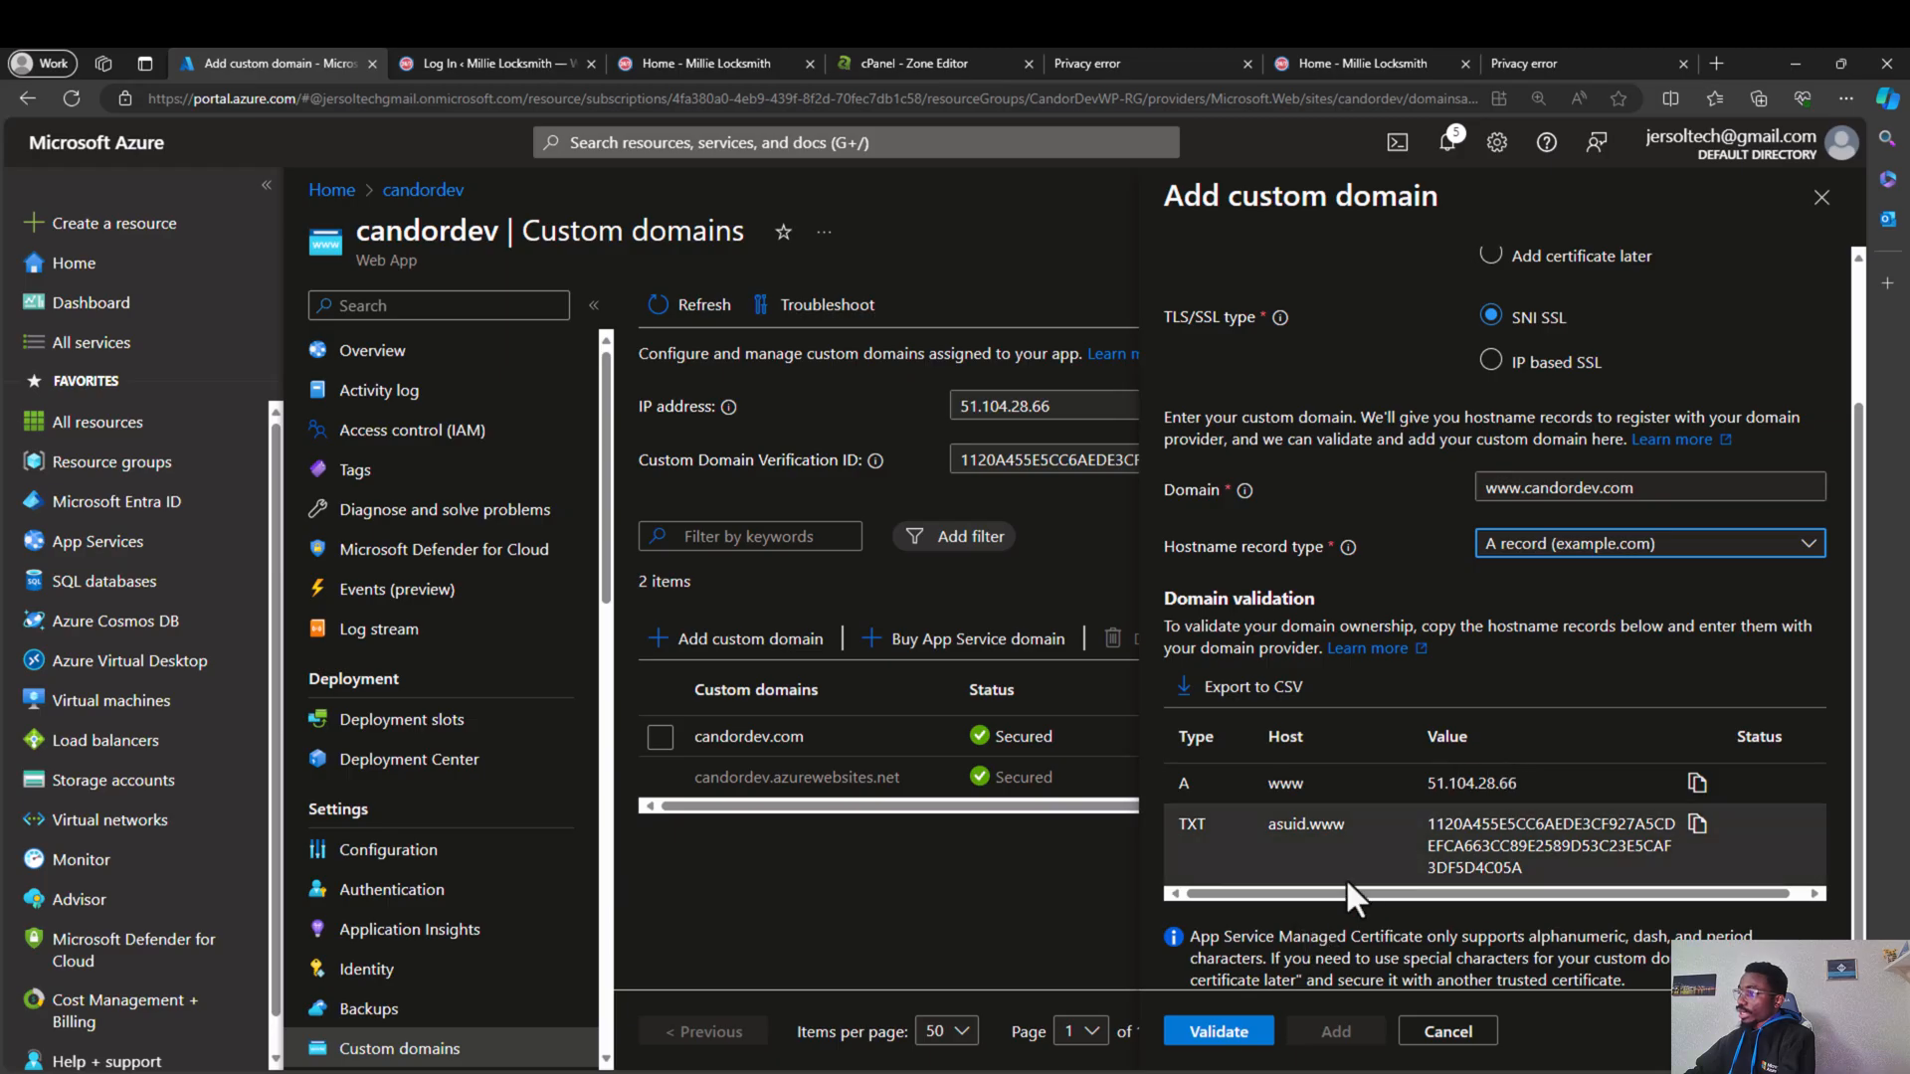
pyautogui.click(1592, 555)
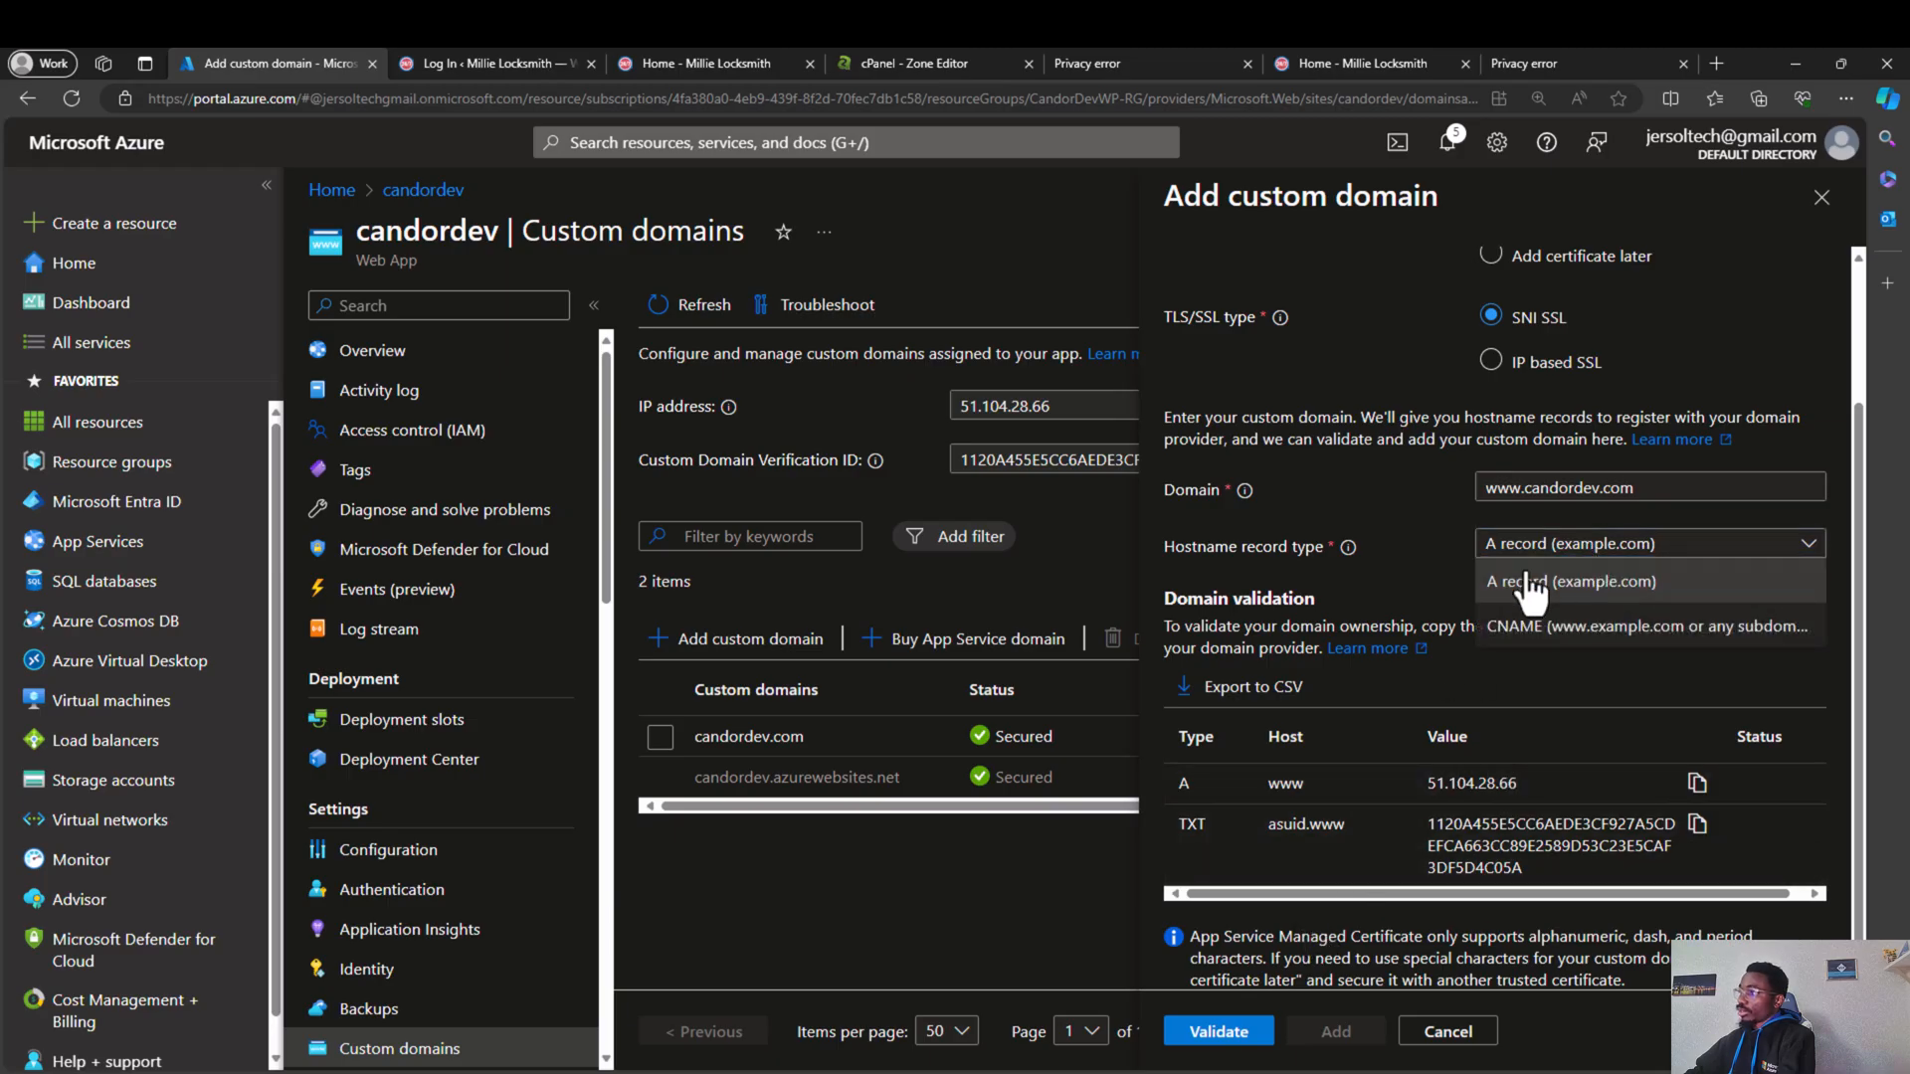
pyautogui.click(1548, 647)
pyautogui.scroll(-1, 1382, 794)
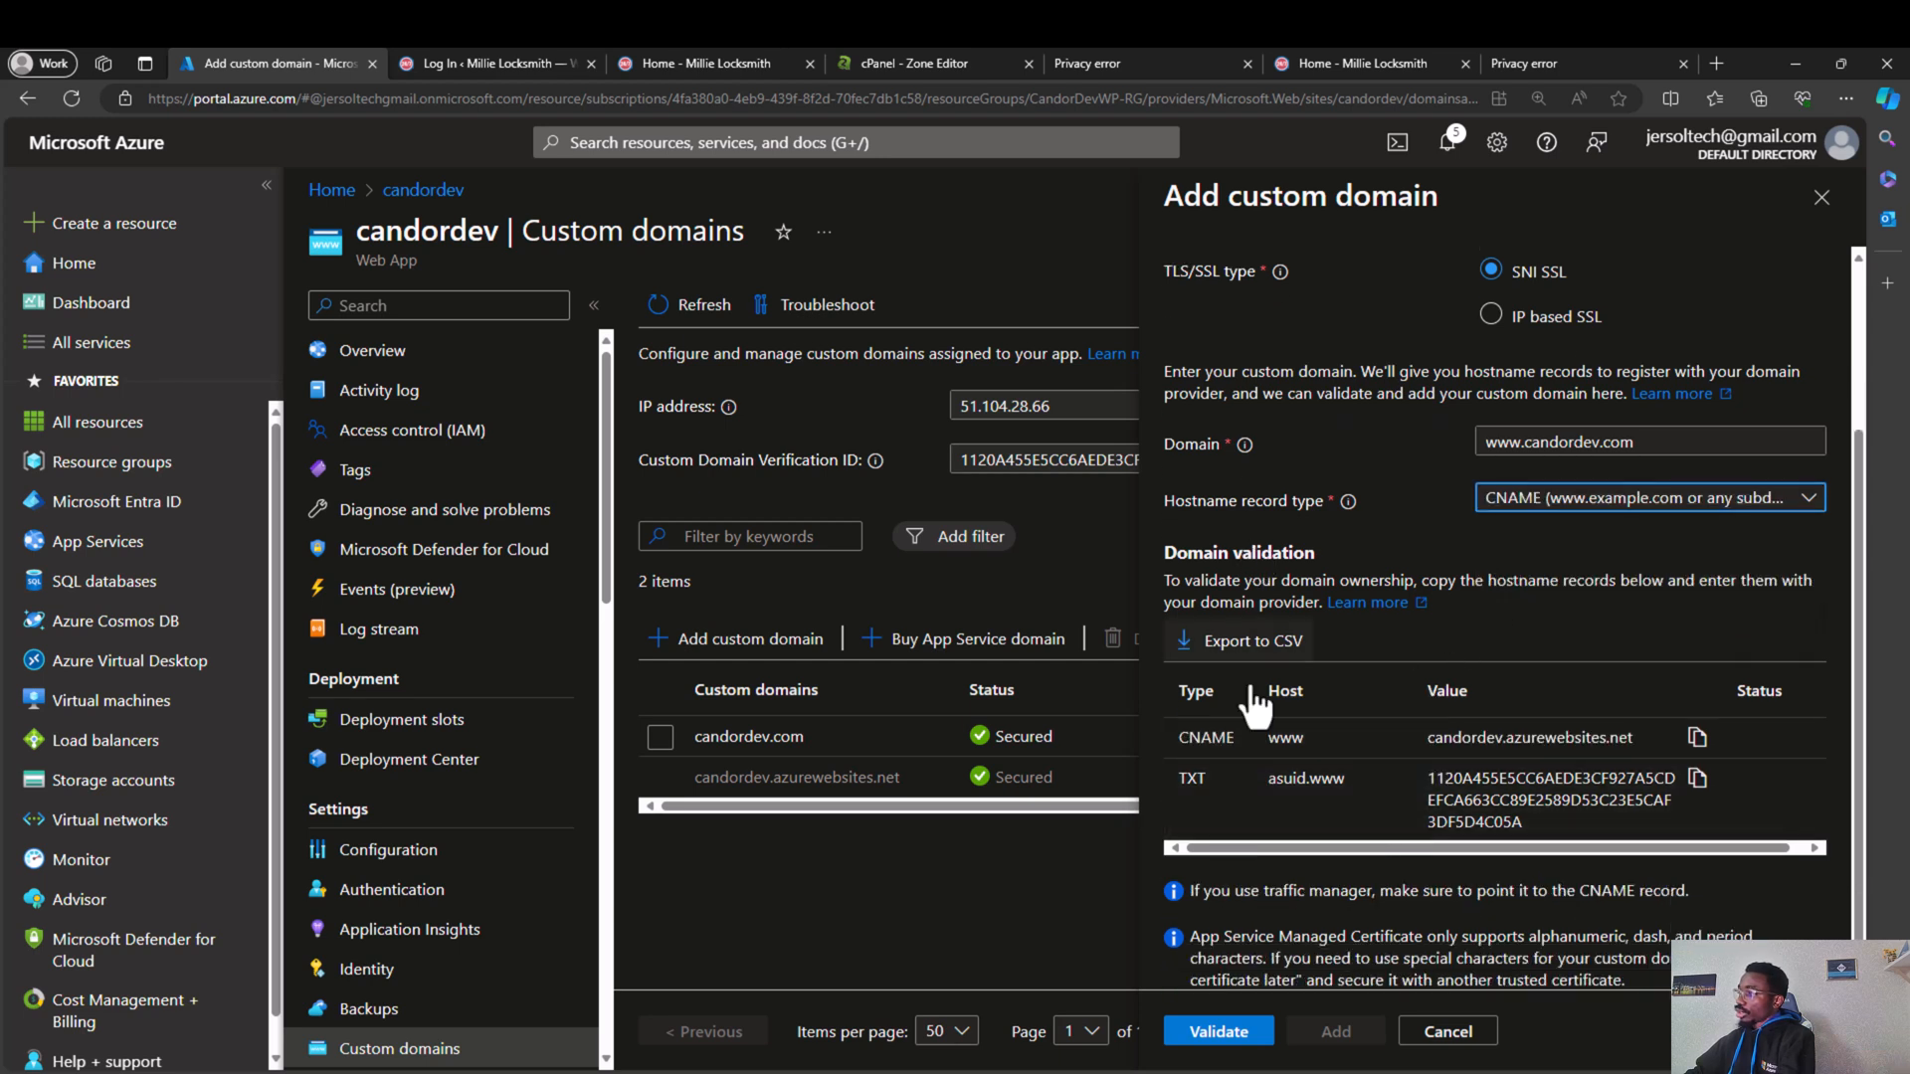
pyautogui.click(1250, 1043)
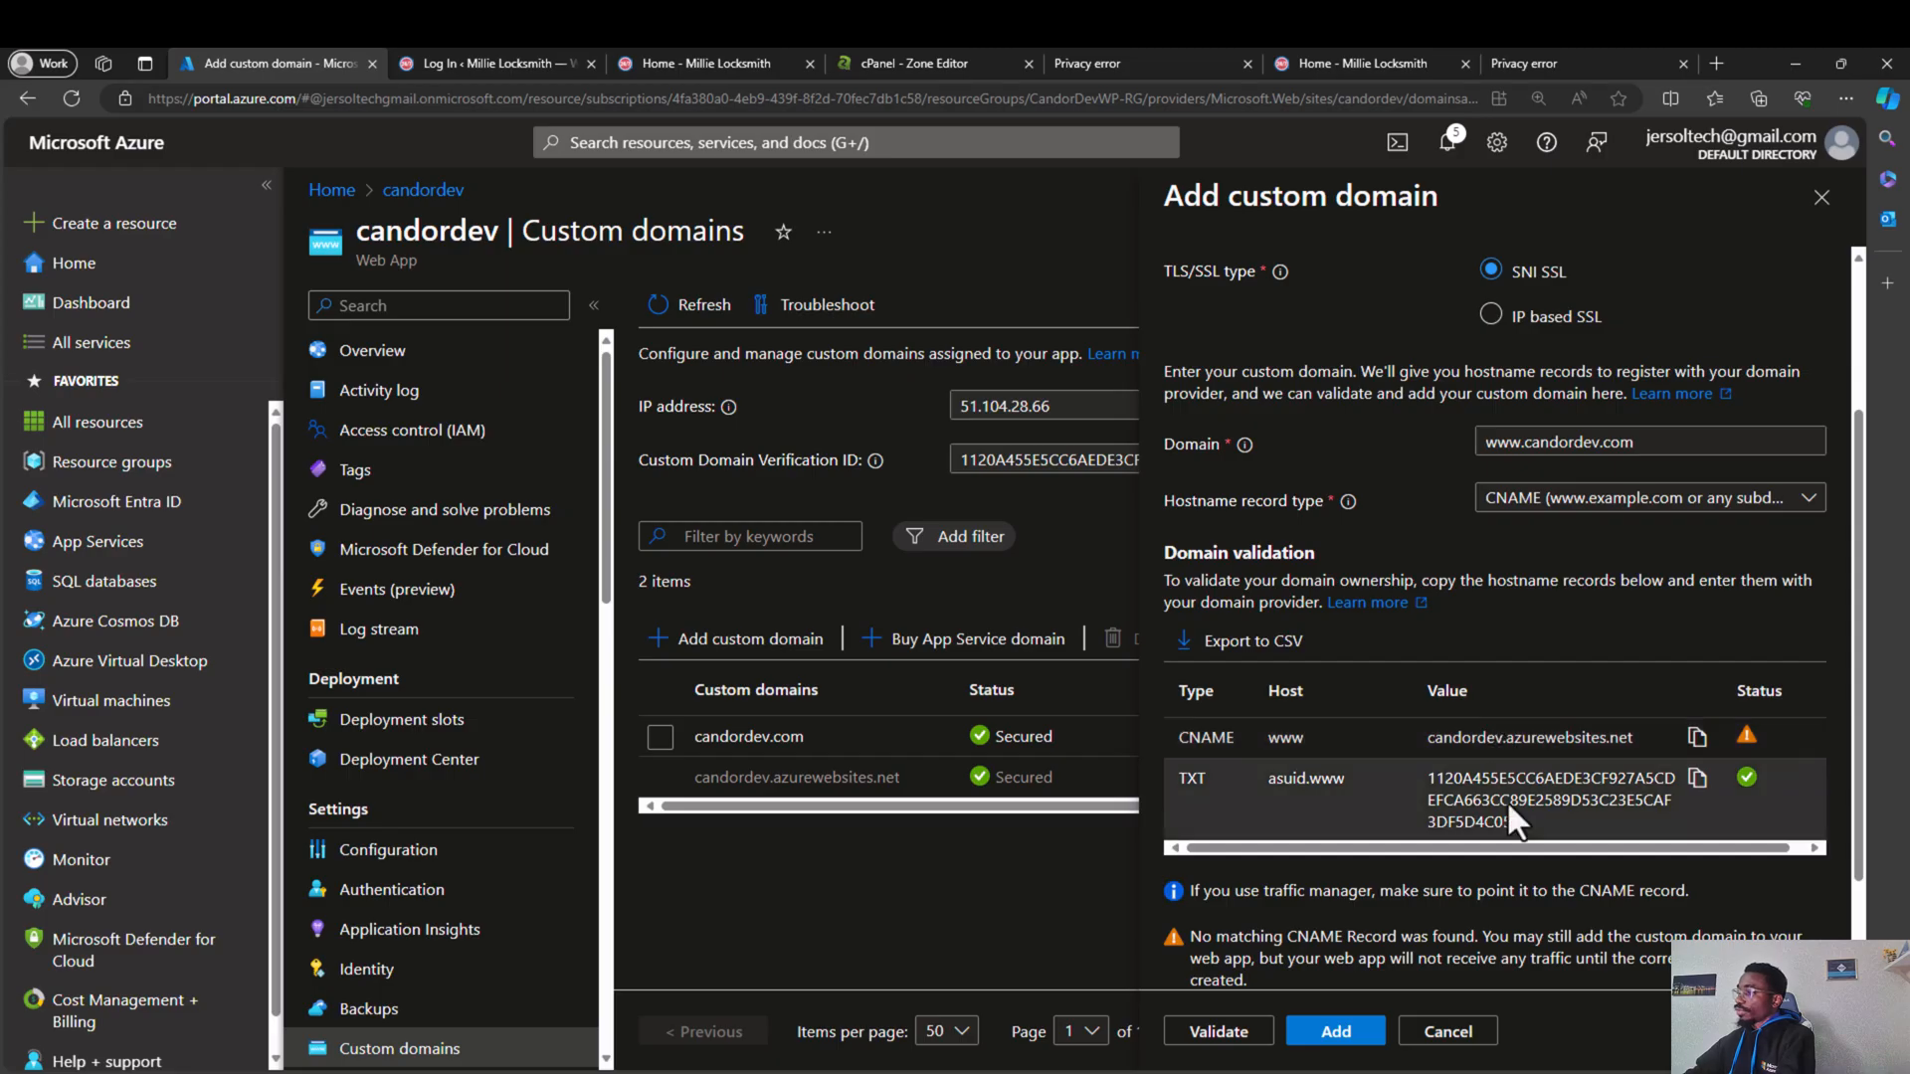
pyautogui.click(1338, 1032)
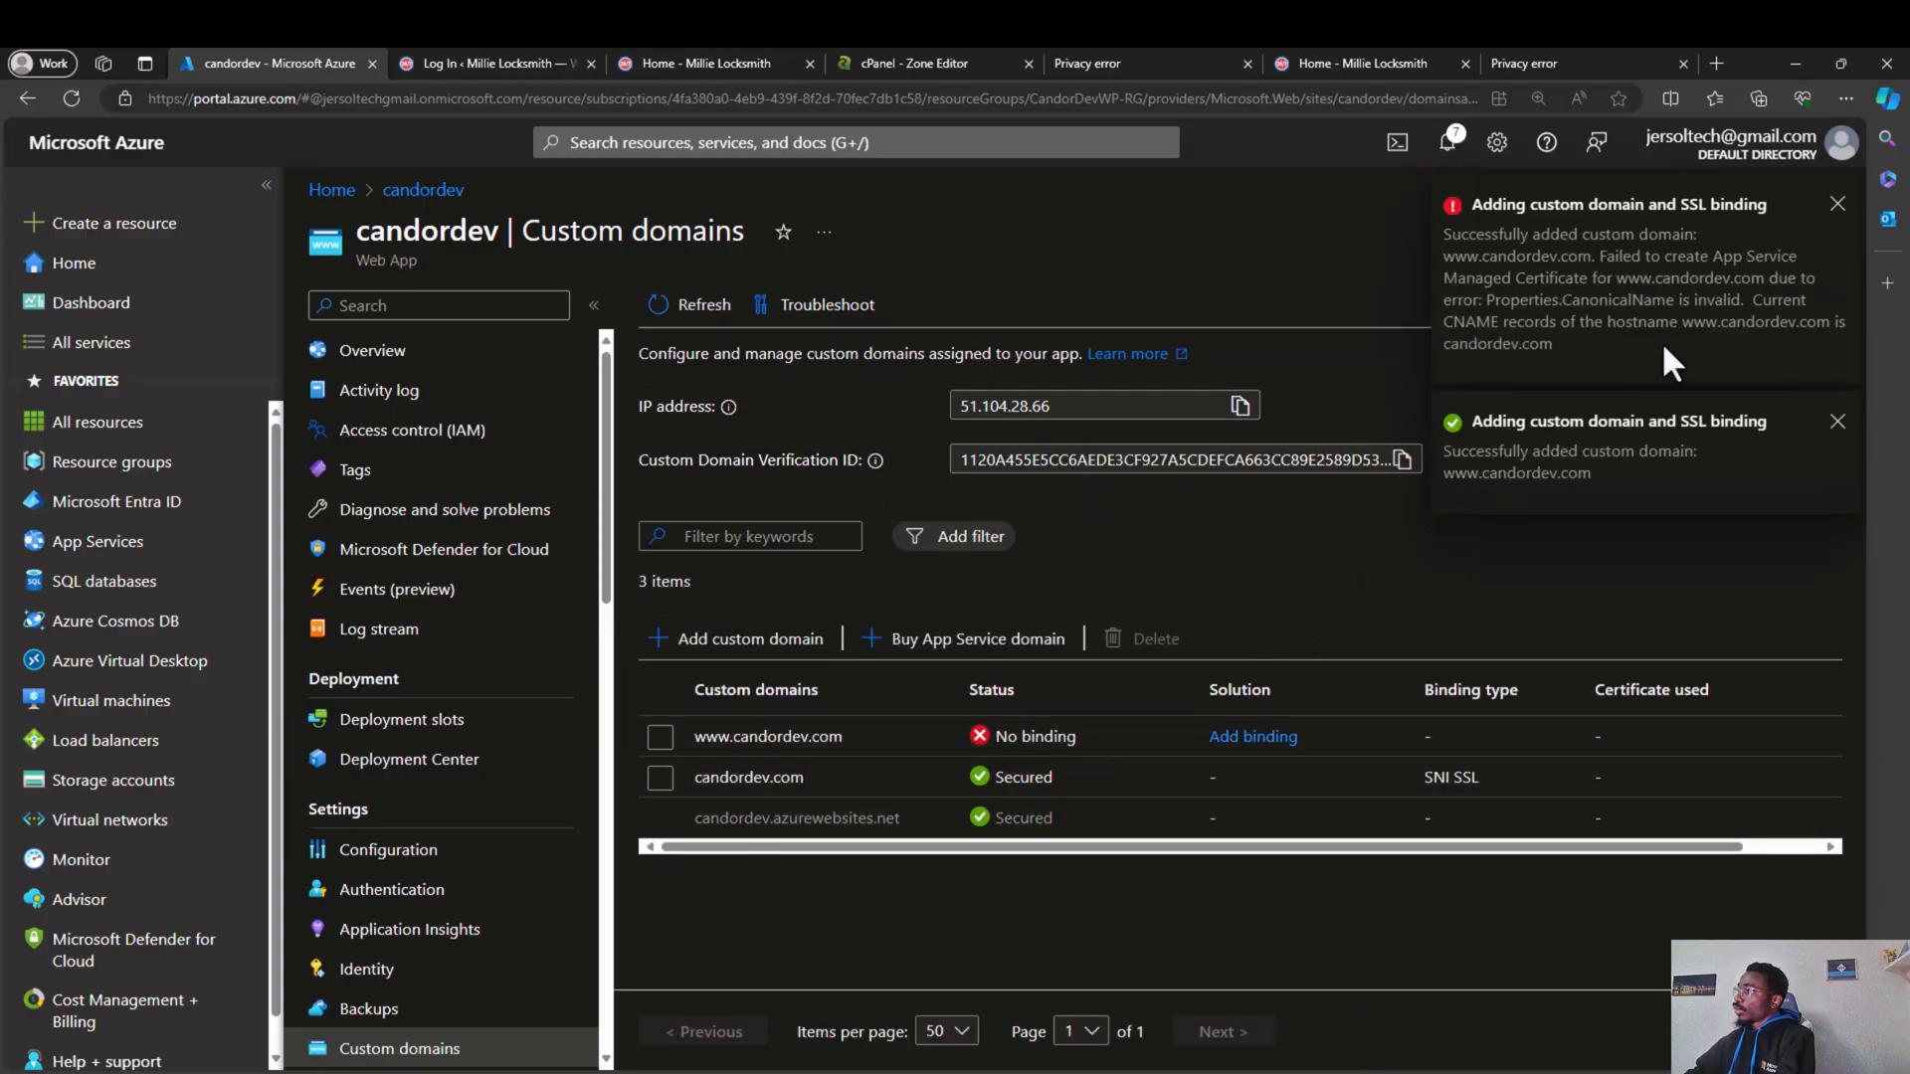
pyautogui.click(1836, 205)
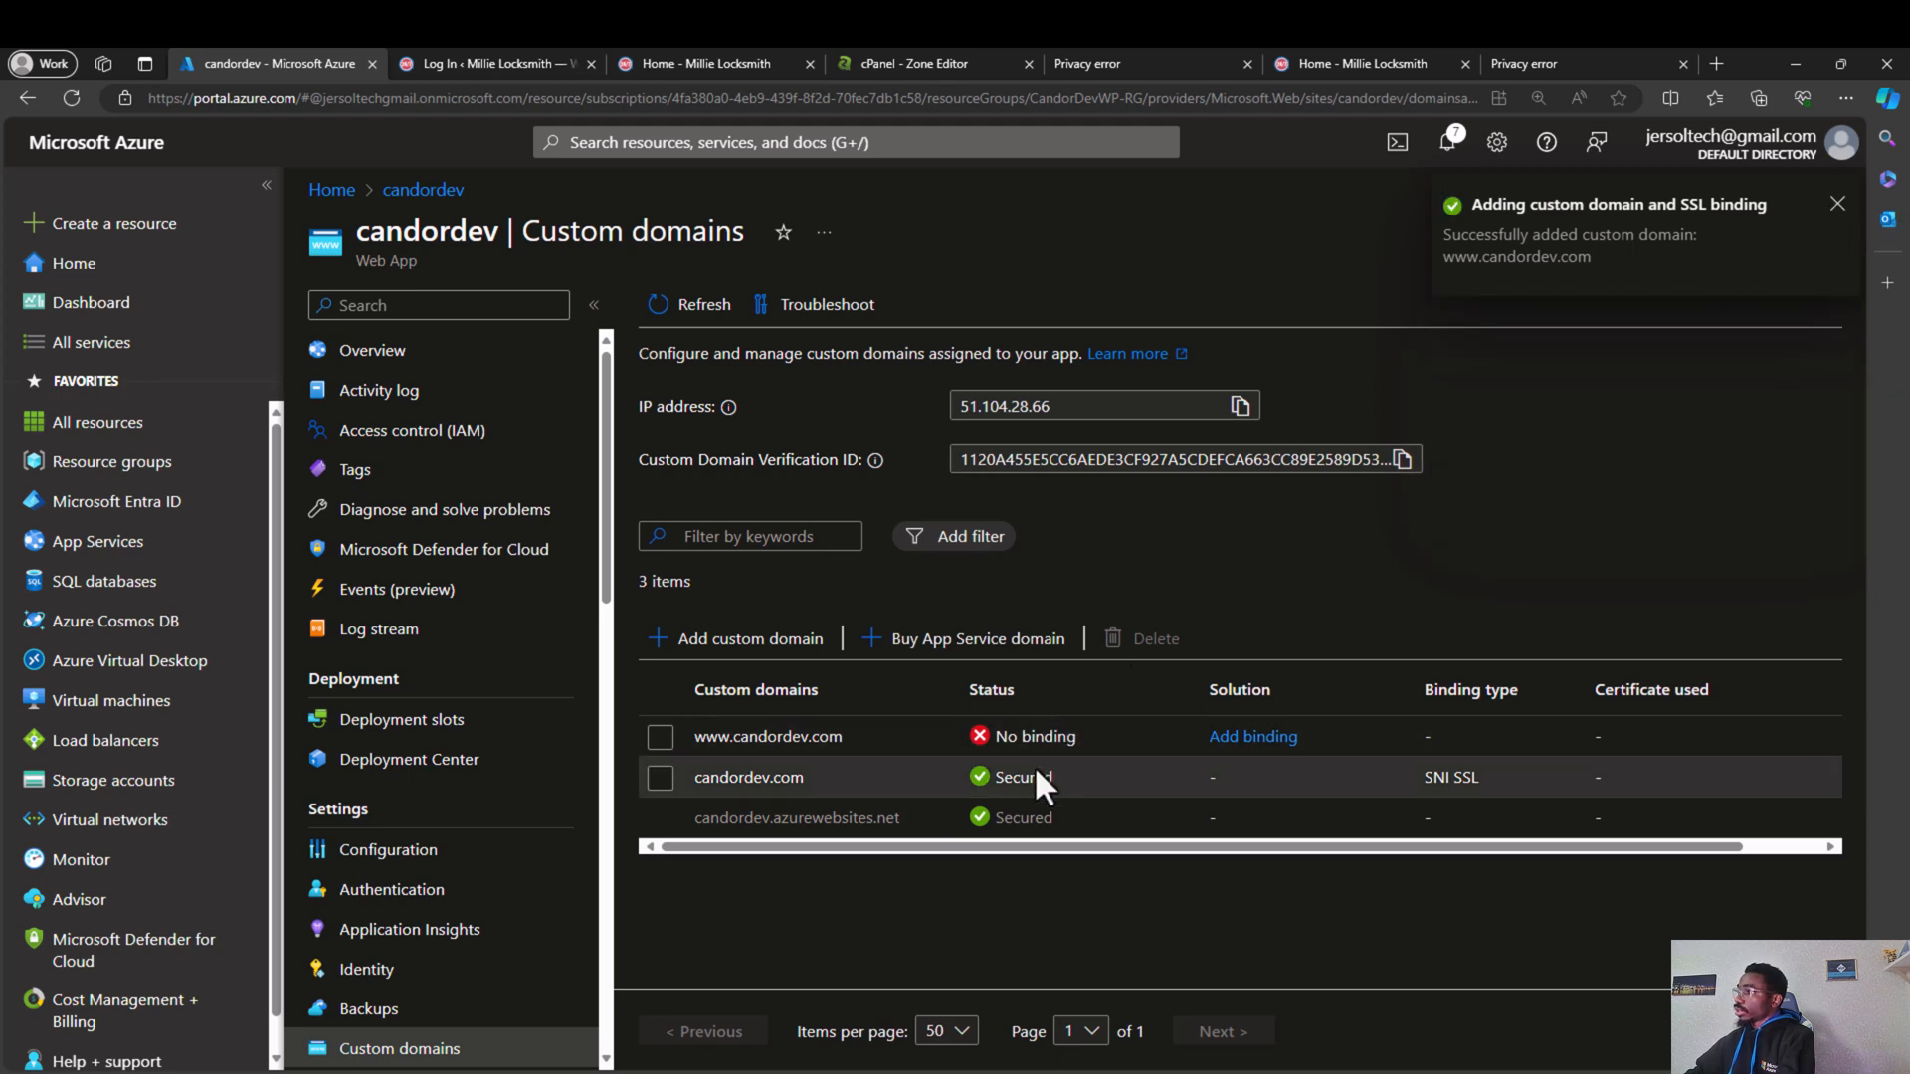
pyautogui.click(1249, 737)
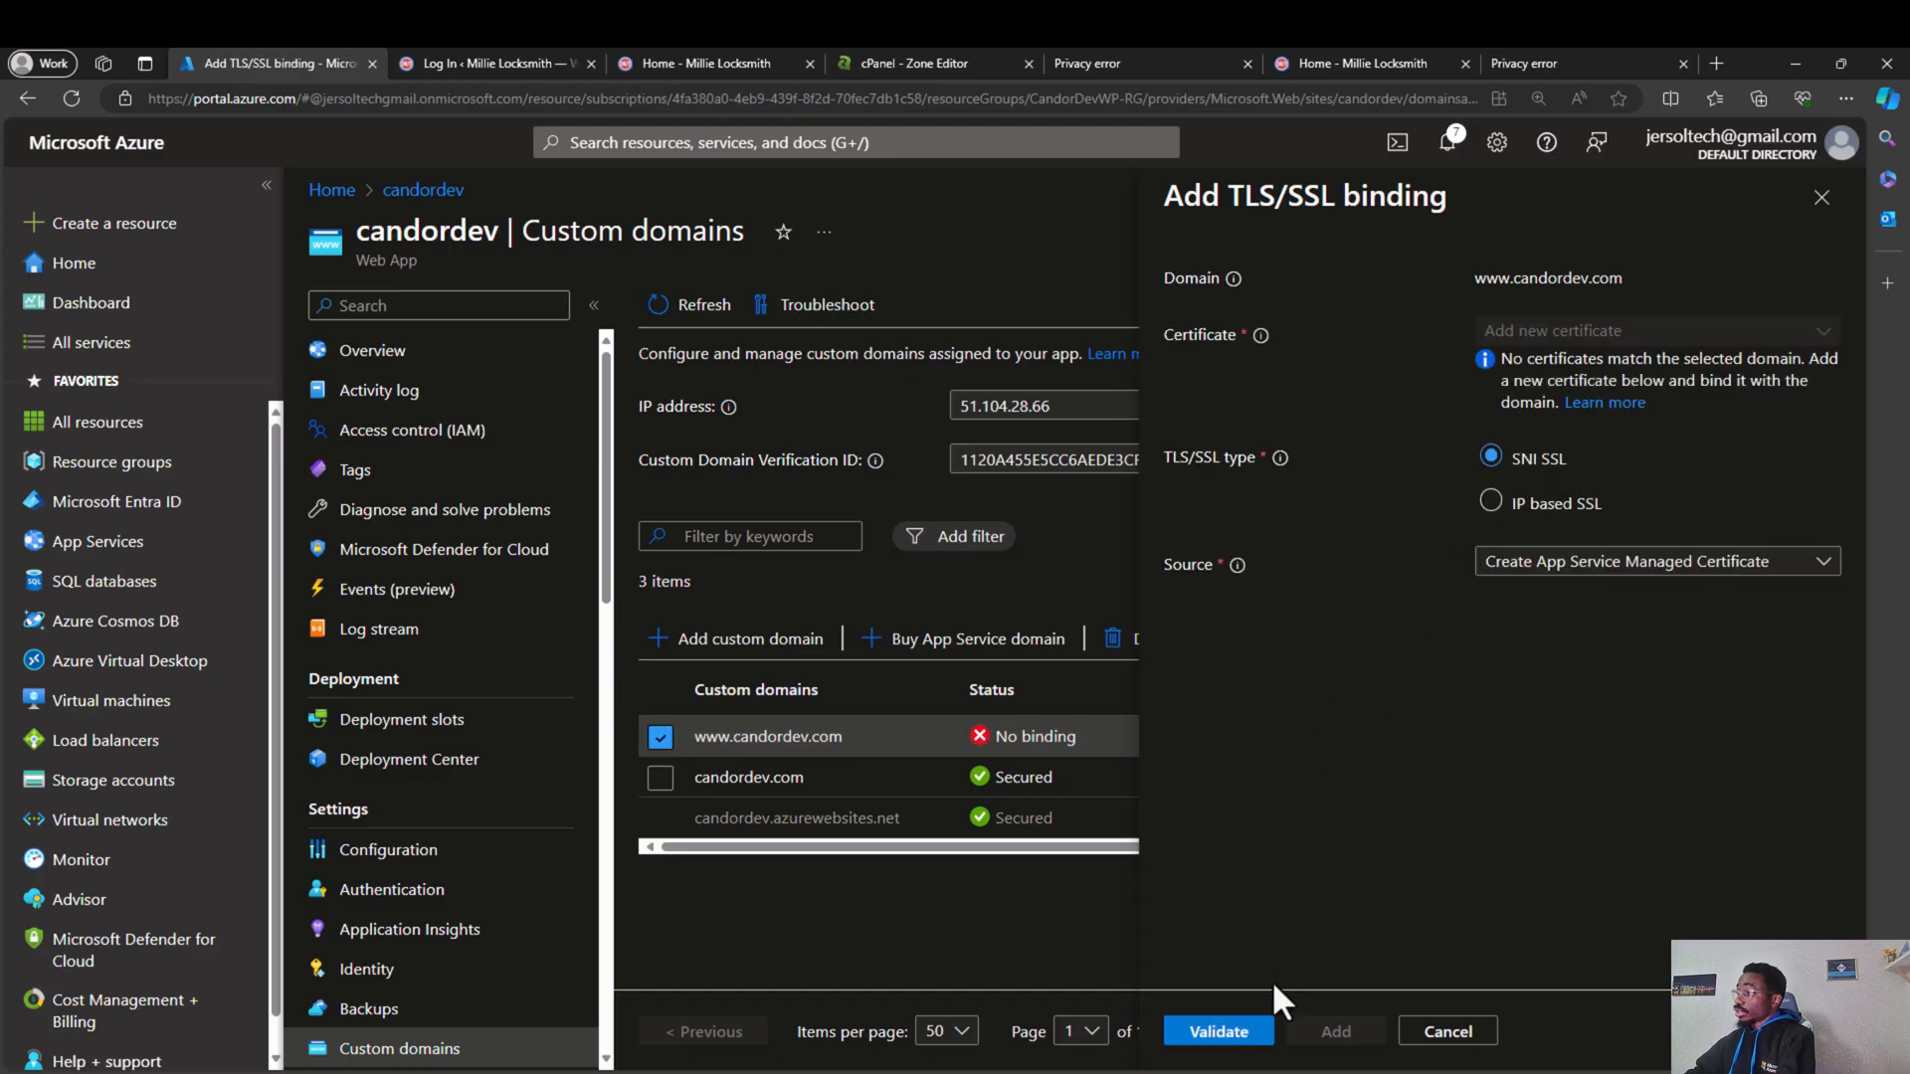
pyautogui.click(1249, 1035)
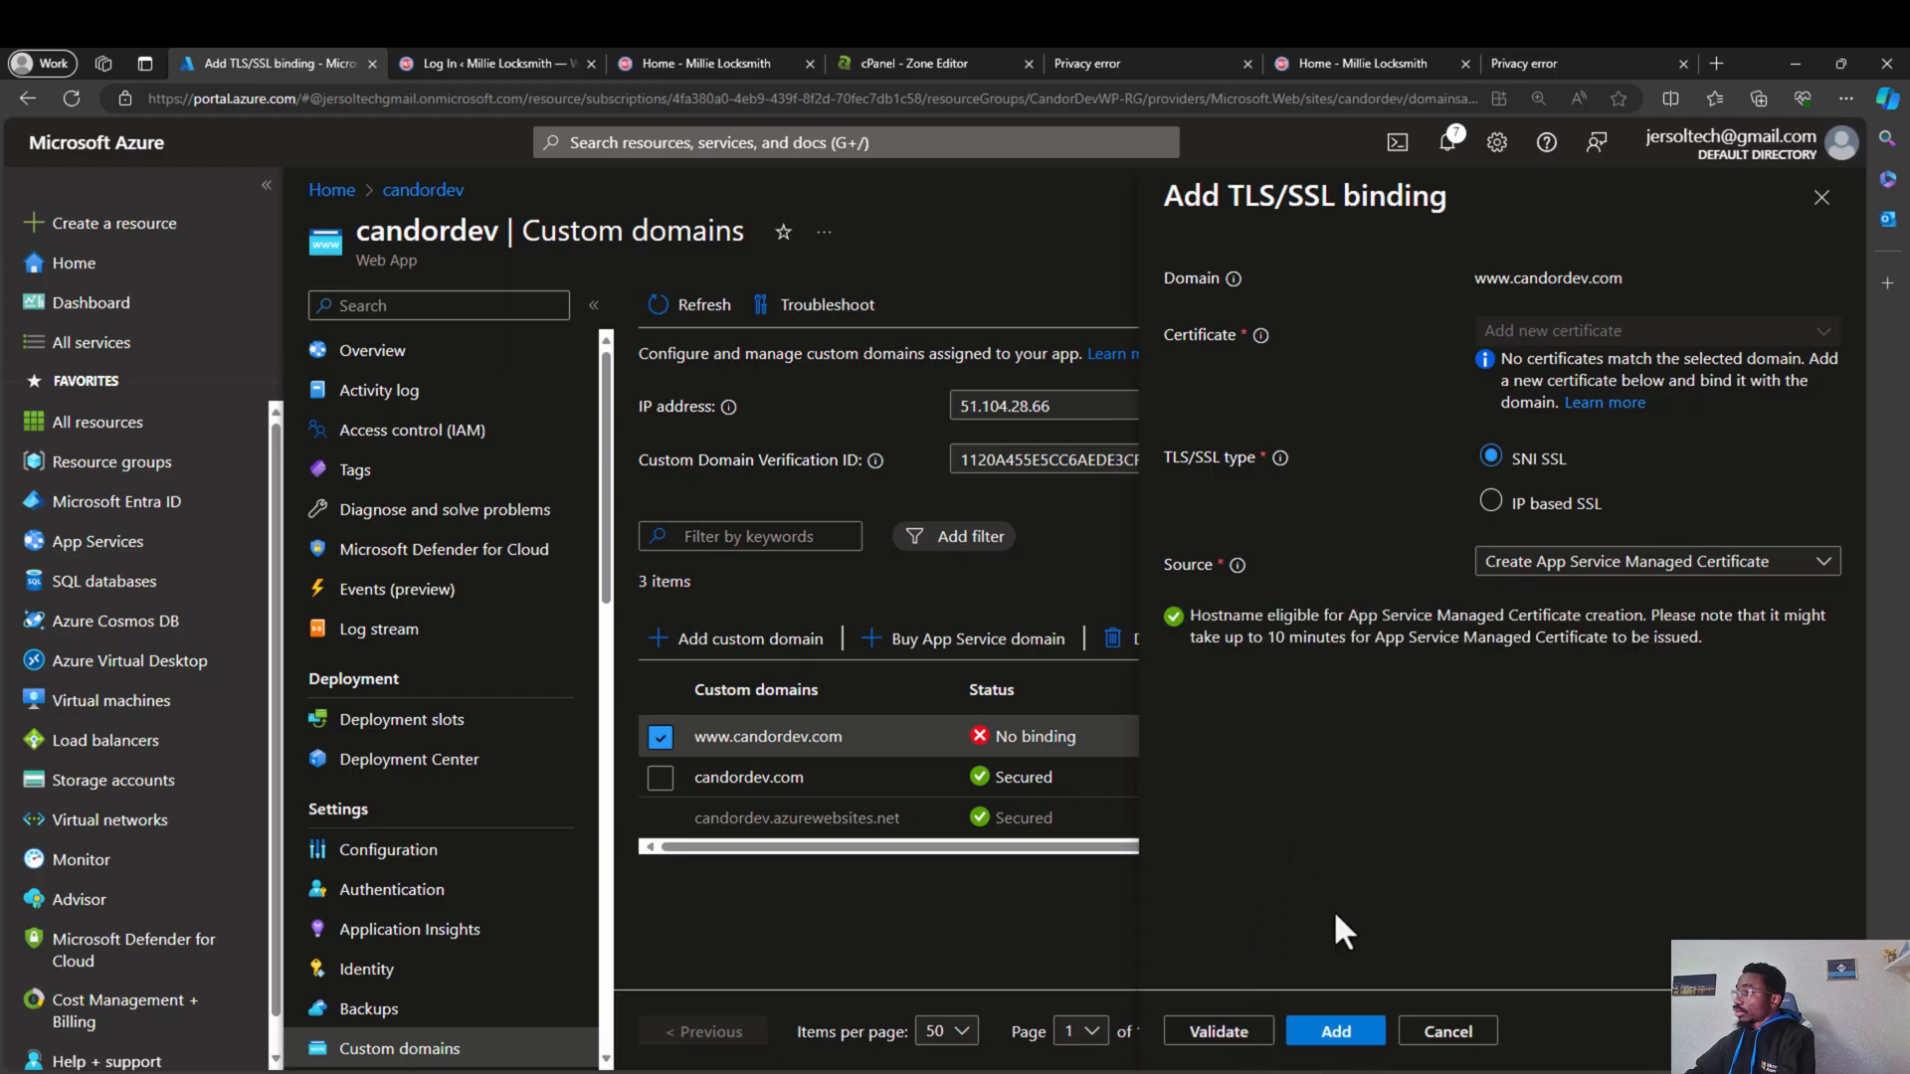
pyautogui.click(1336, 1031)
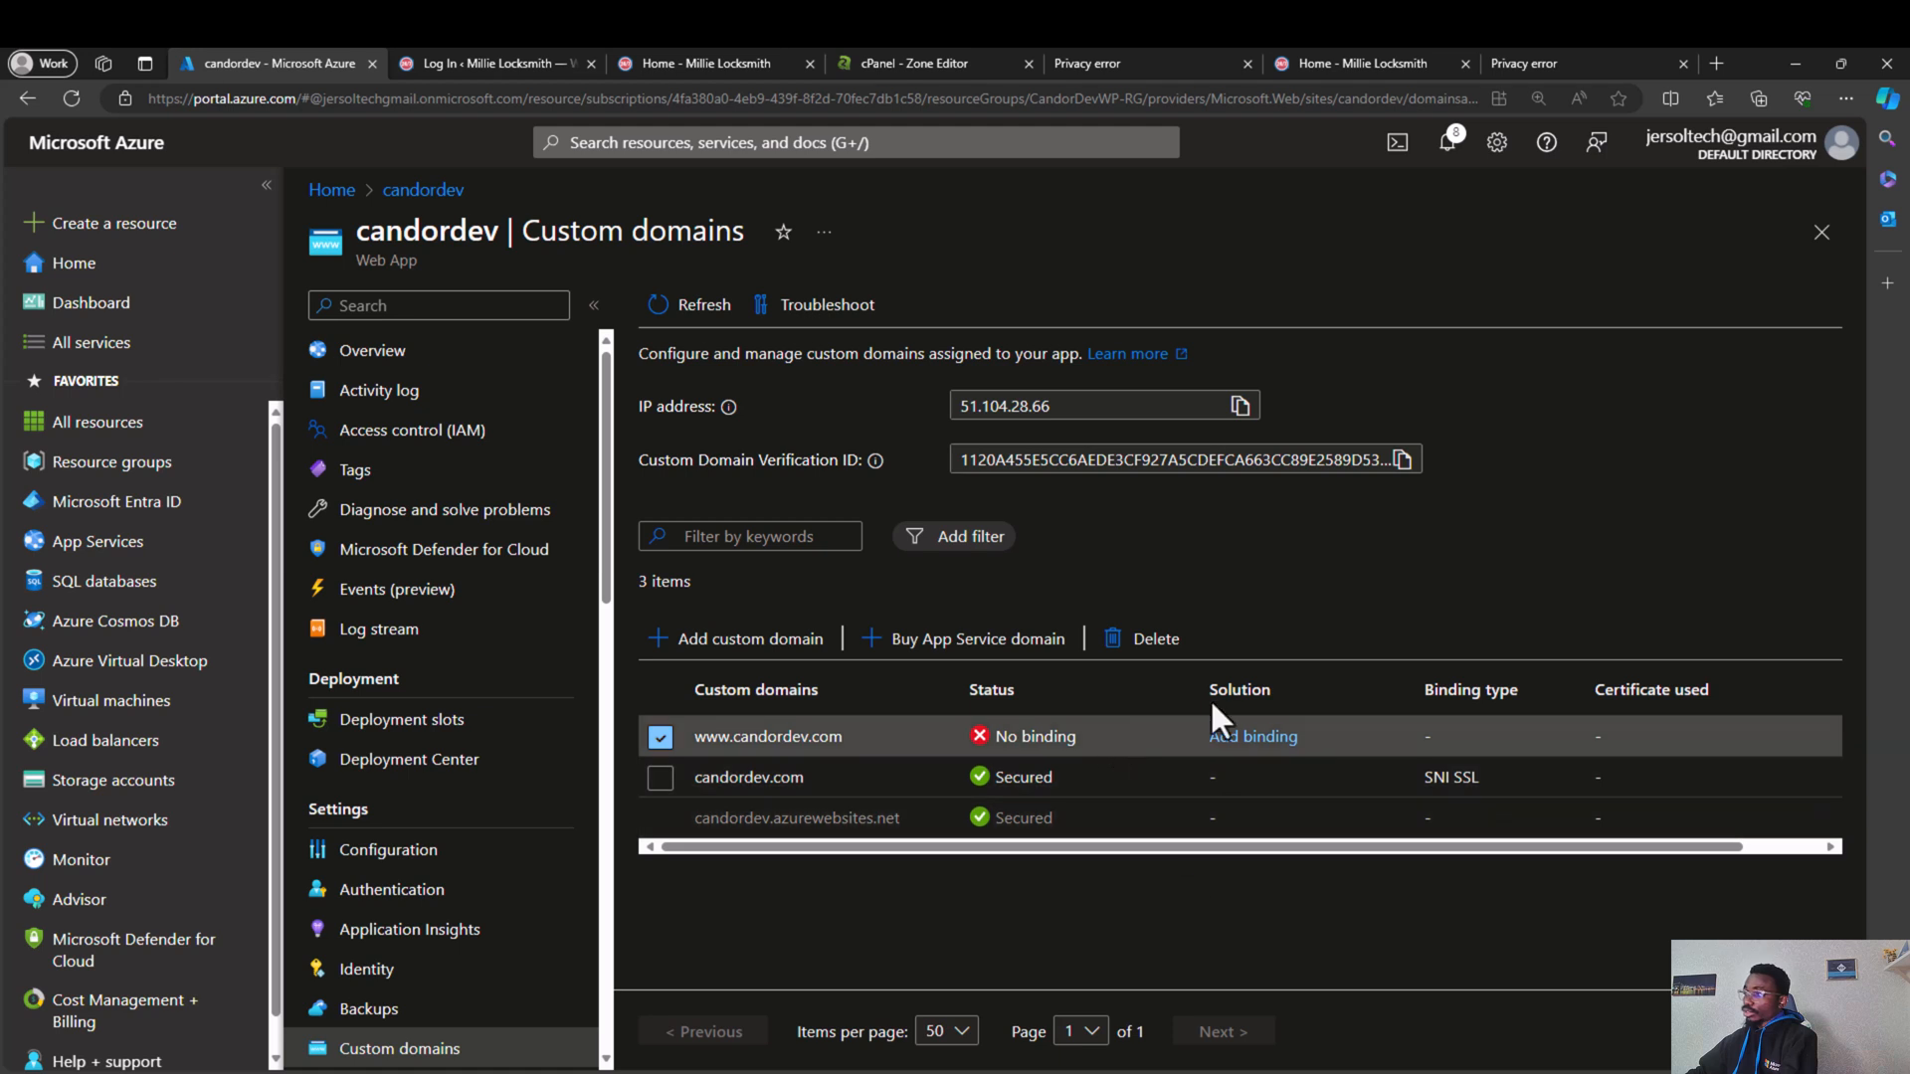
pyautogui.click(1581, 63)
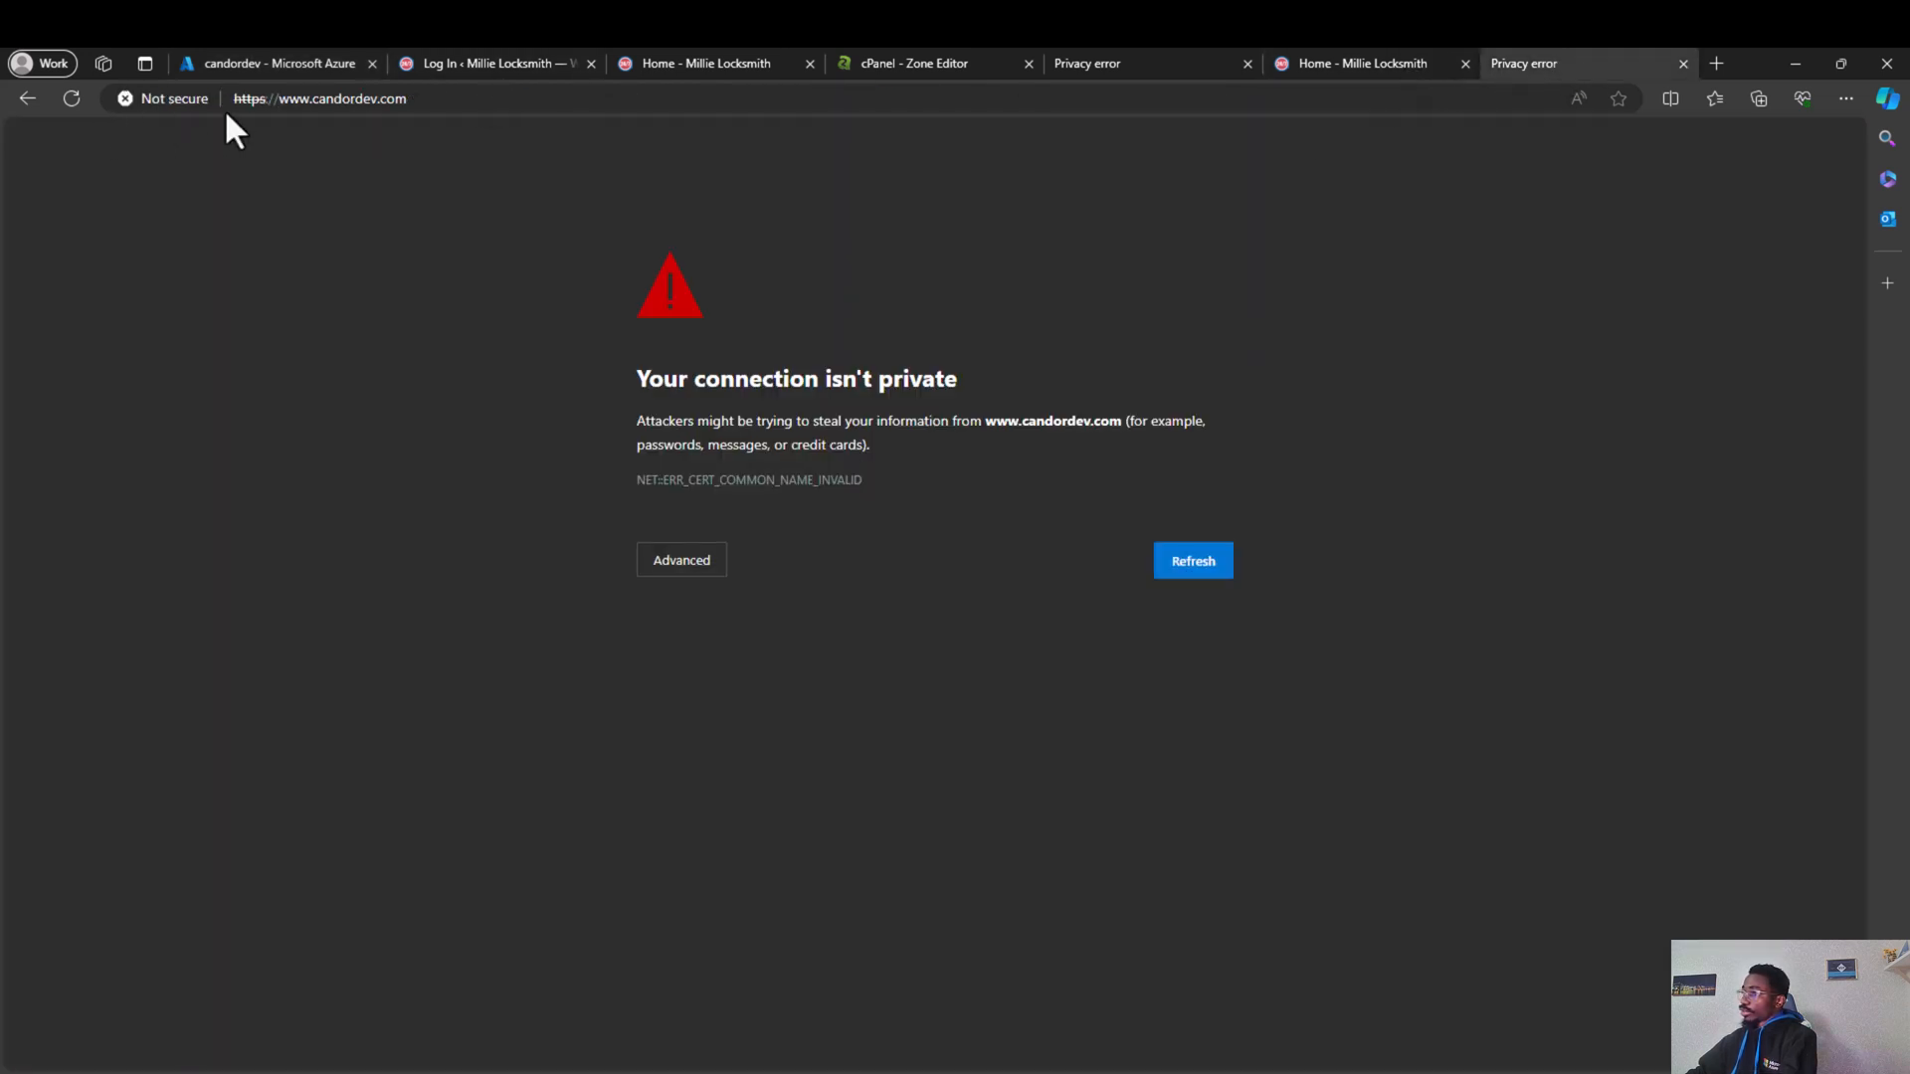
pyautogui.moveTo(280, 100); pyautogui.dragTo(159, 100)
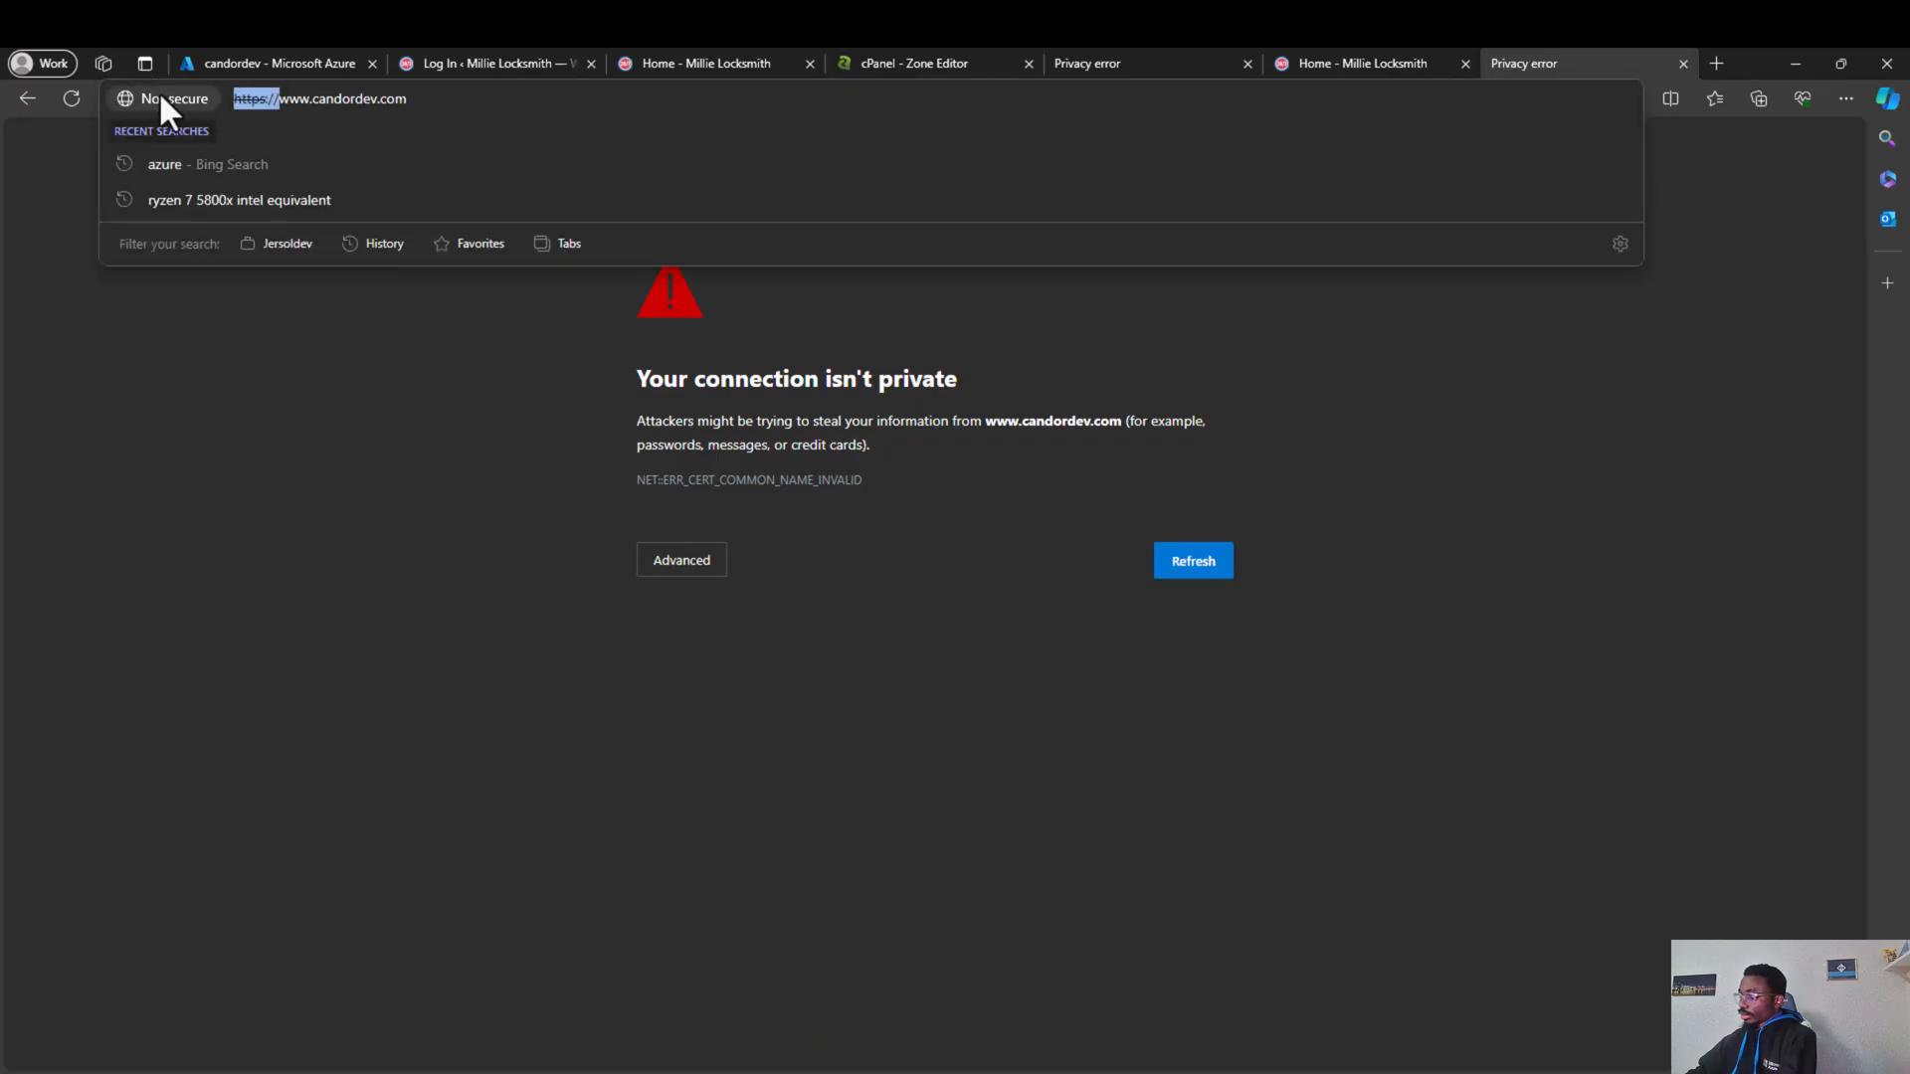
pyautogui.press('BackSpace')
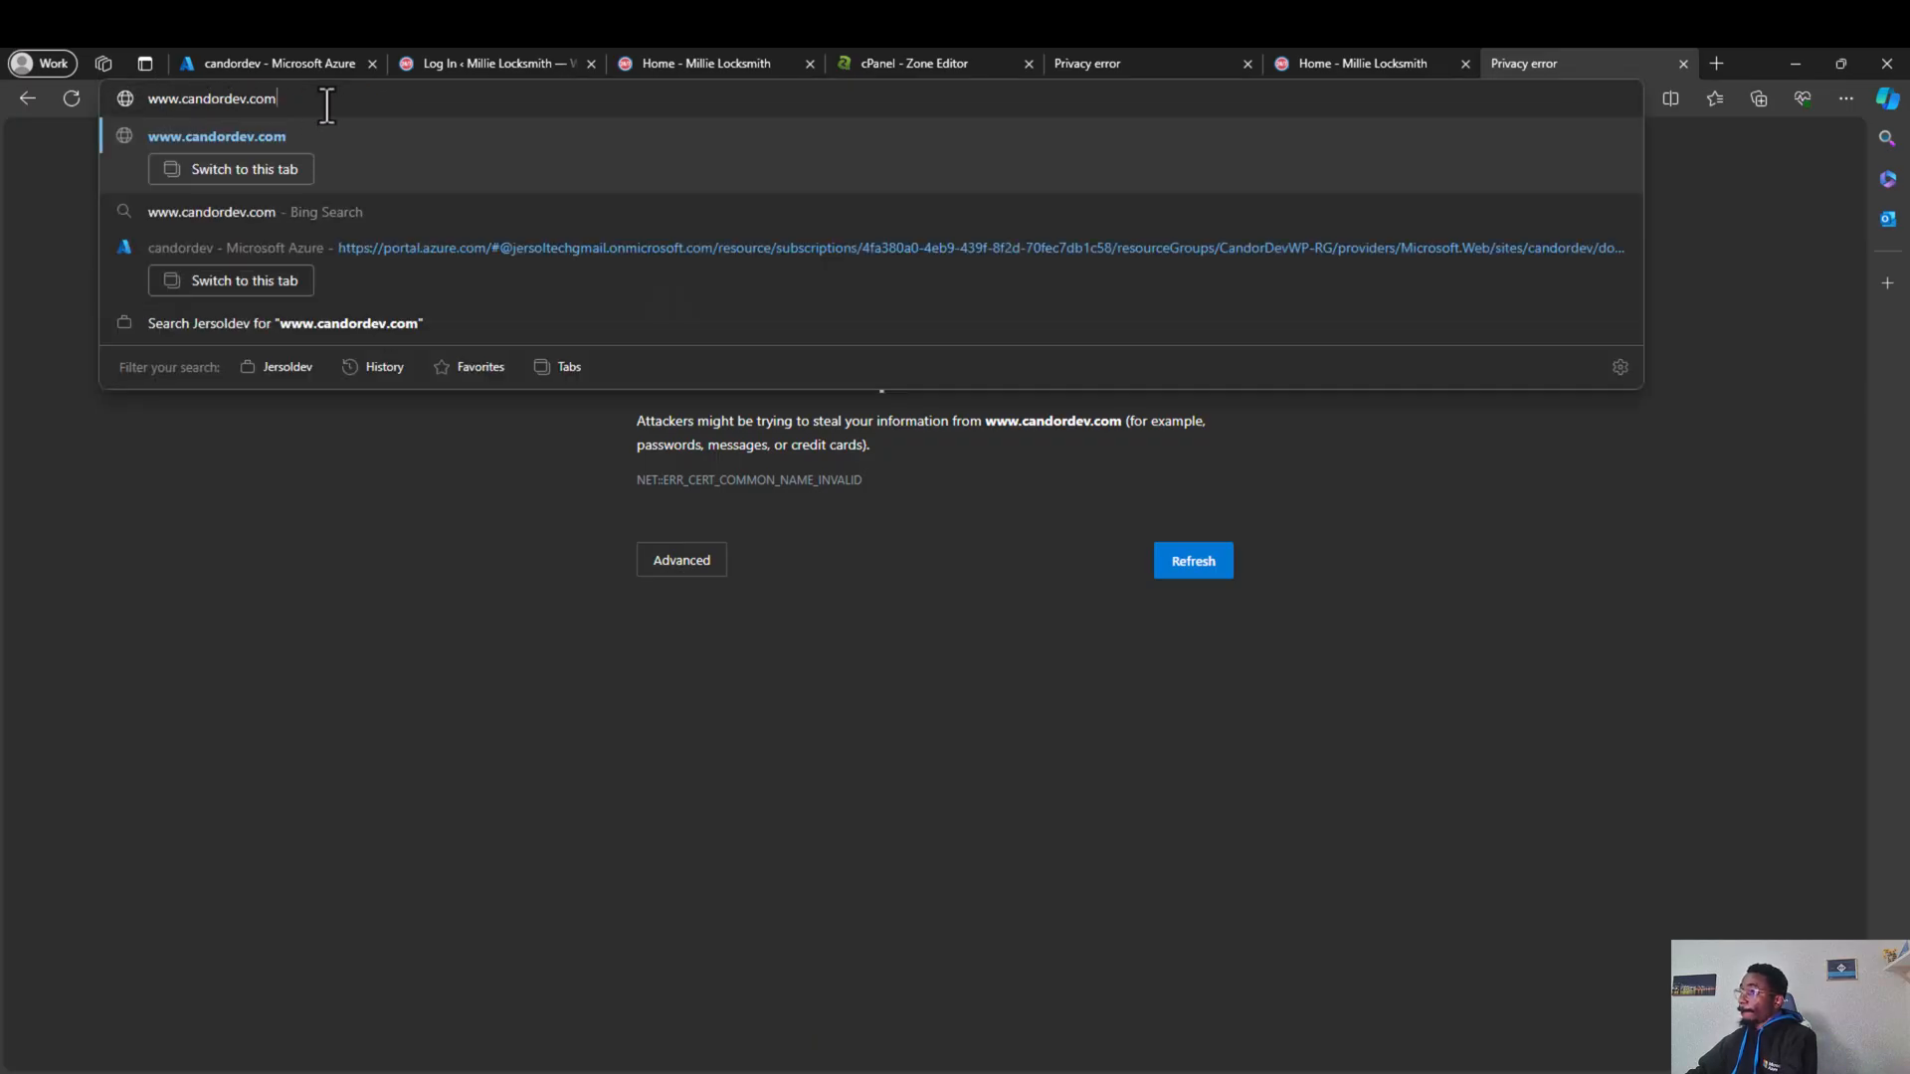
pyautogui.press('Return')
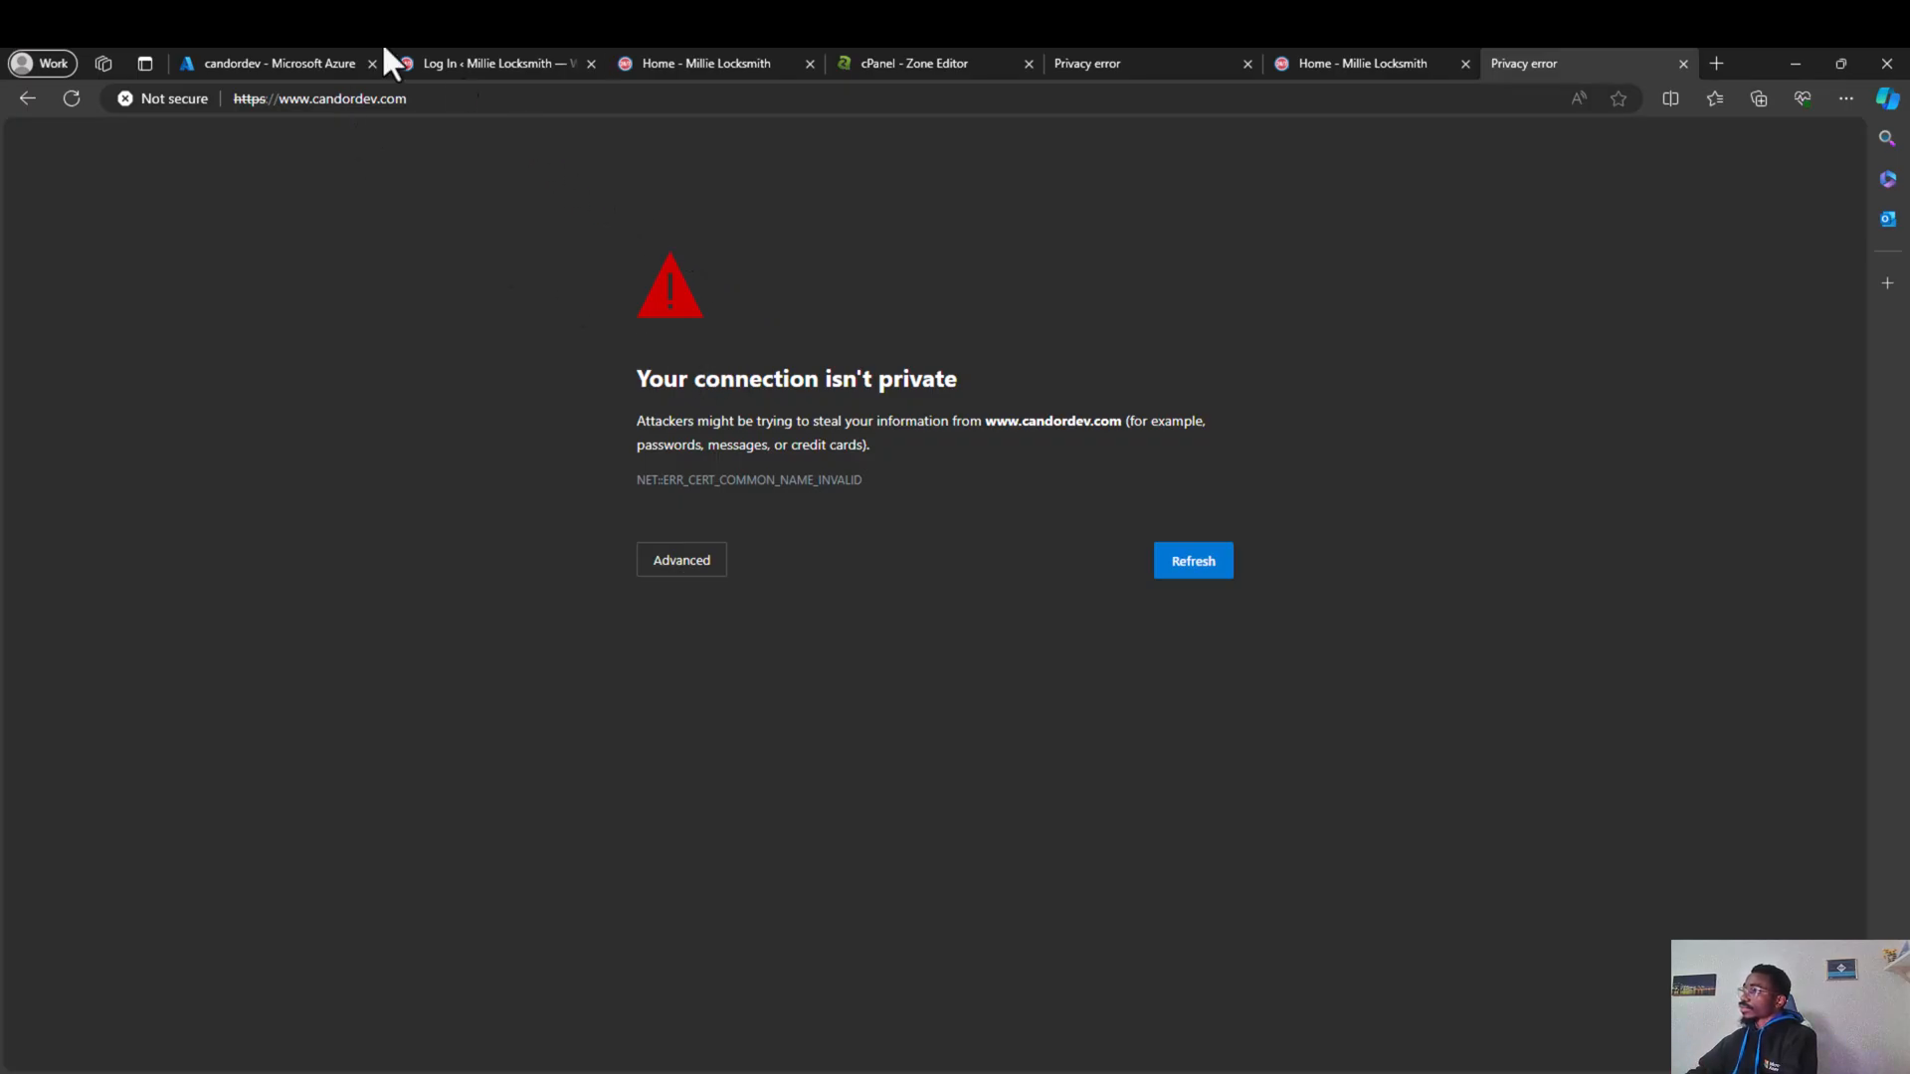
pyautogui.click(262, 63)
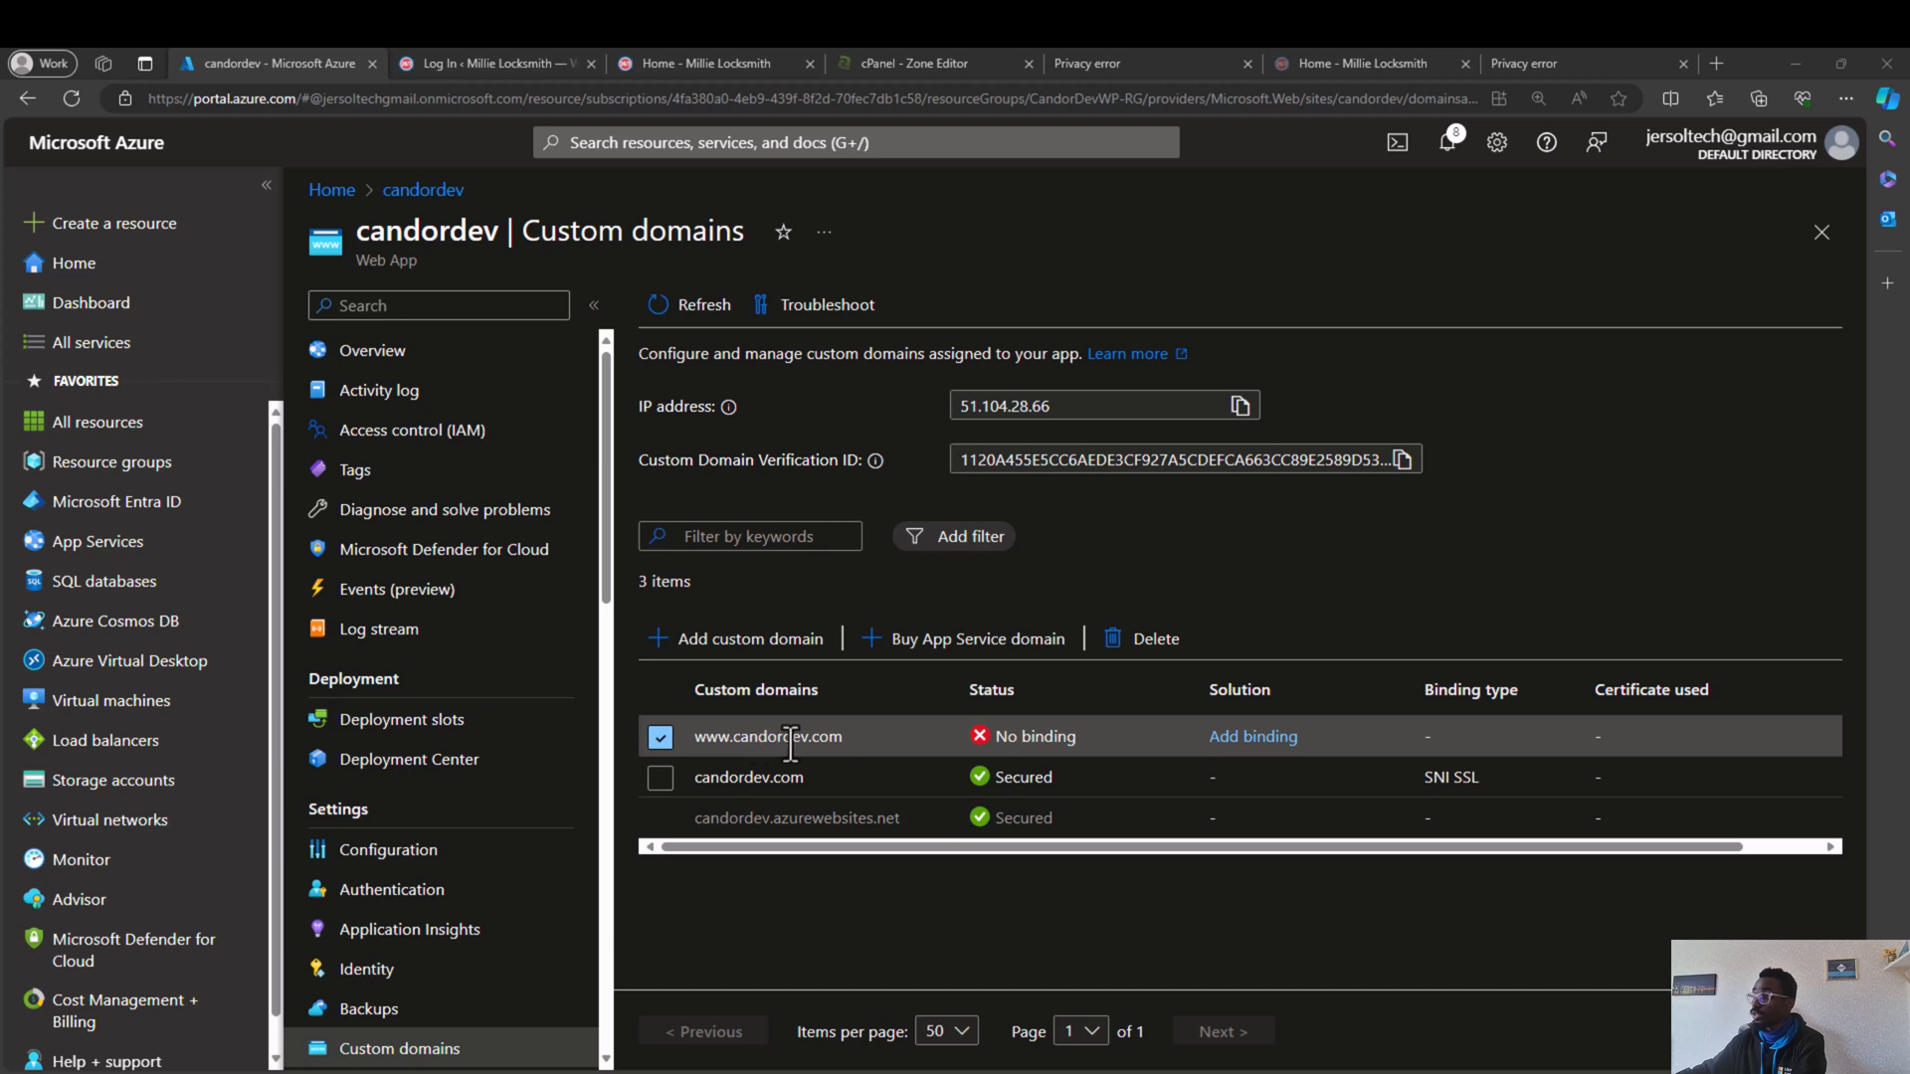
pyautogui.click(1219, 739)
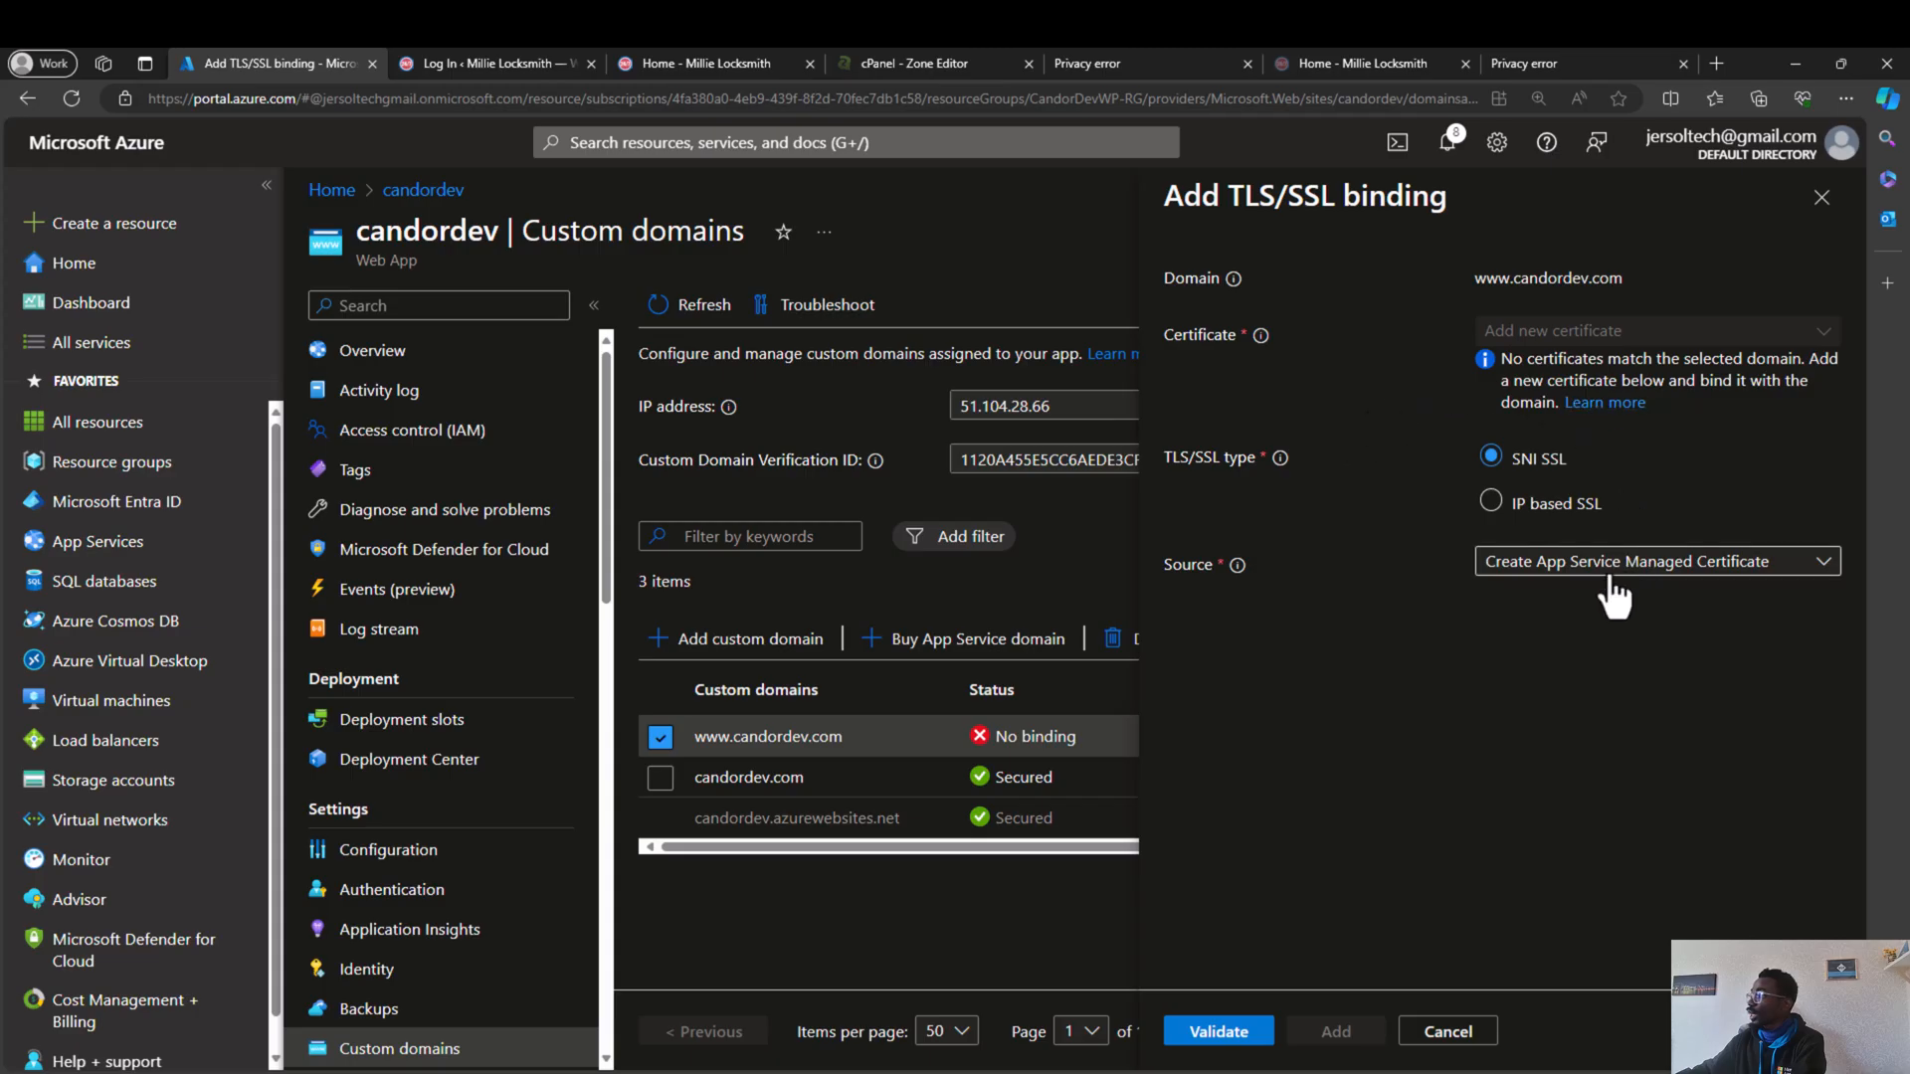
pyautogui.click(1234, 1034)
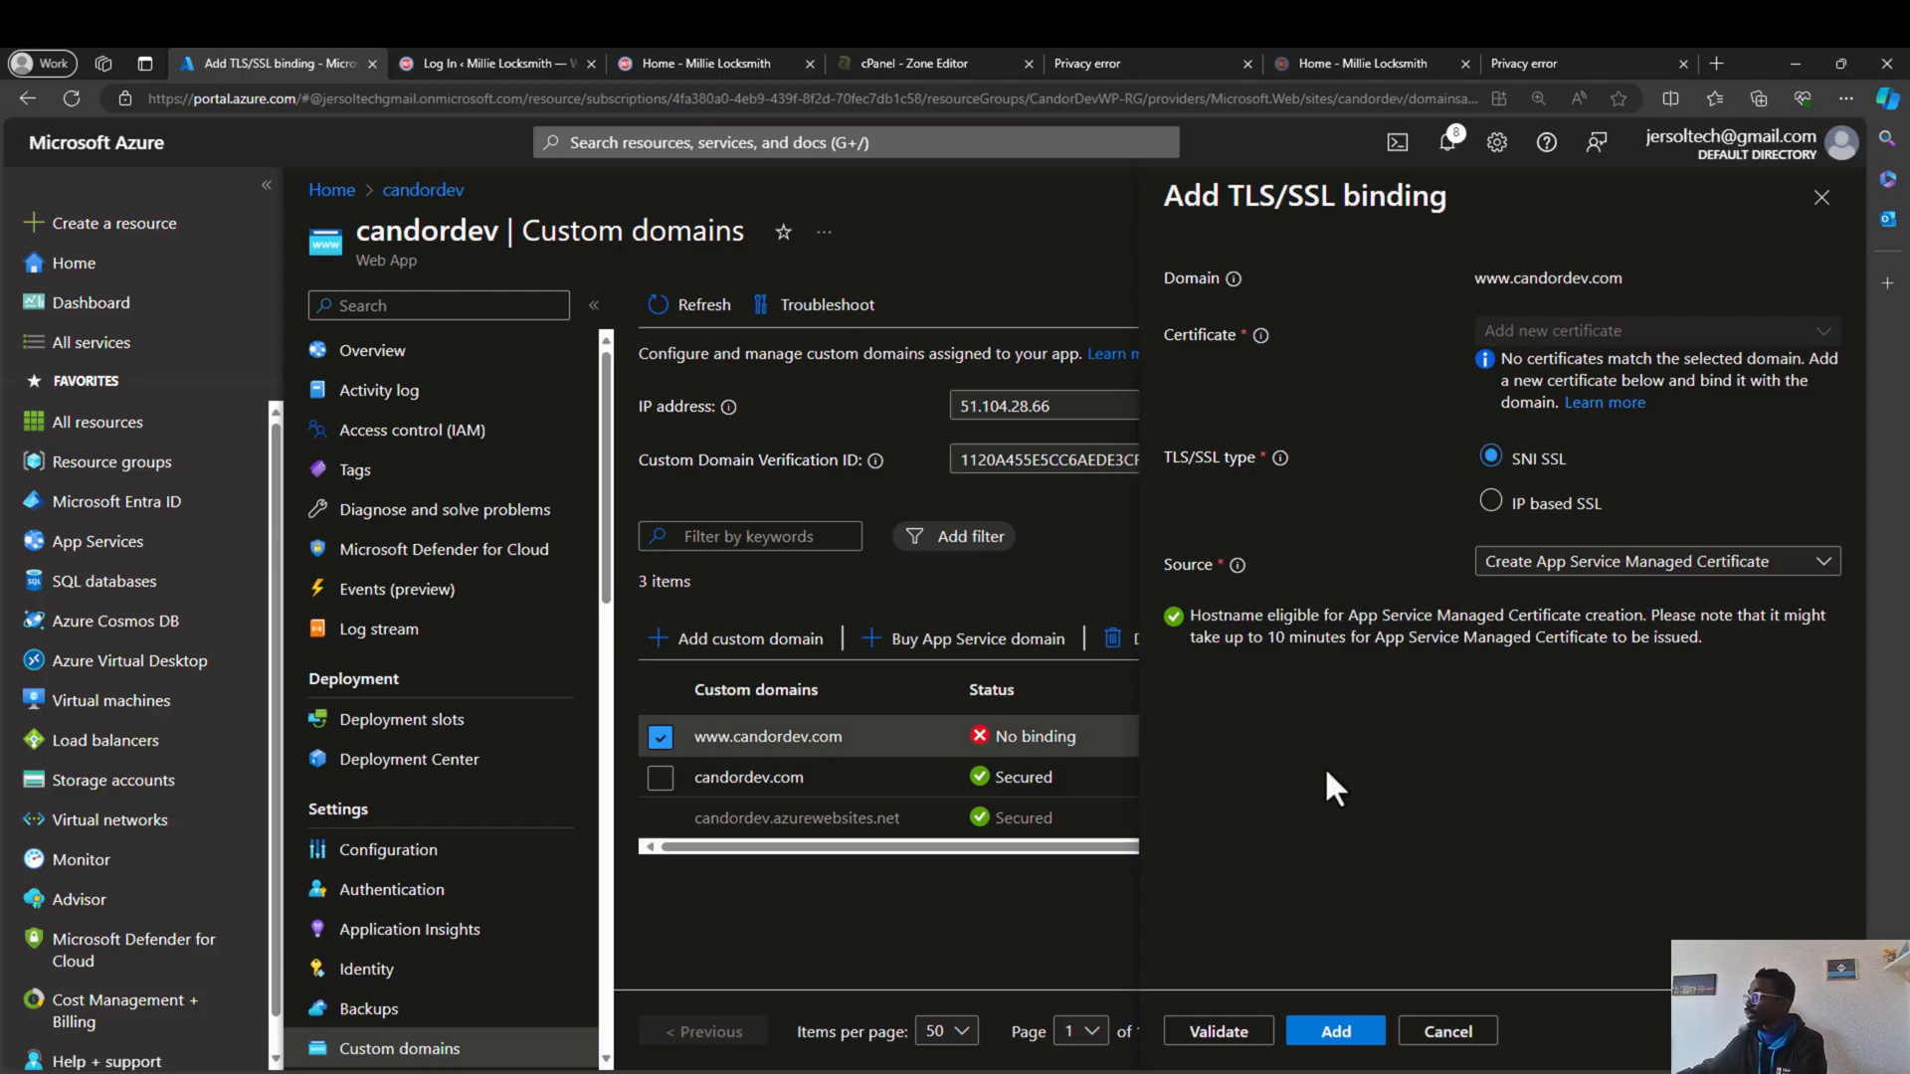
pyautogui.click(1336, 1034)
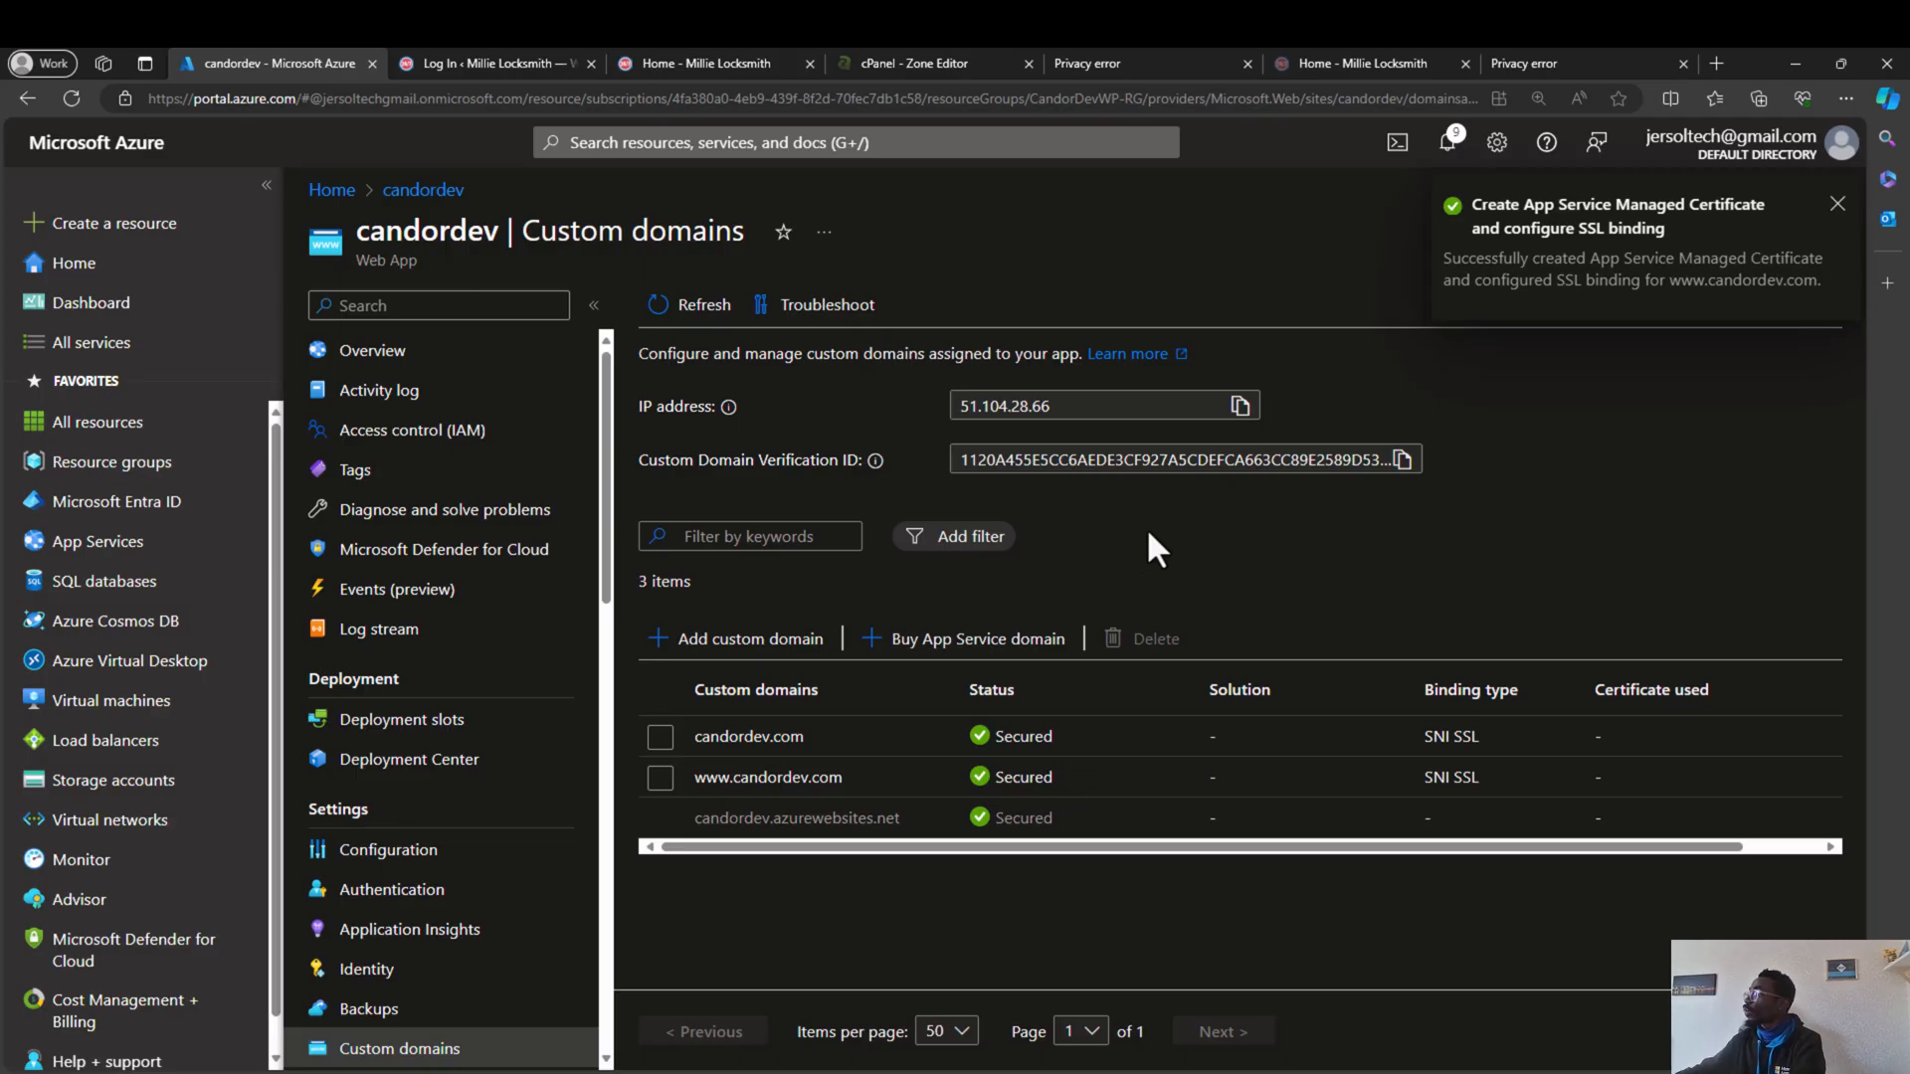
pyautogui.click(1555, 61)
pyautogui.click(1408, 103)
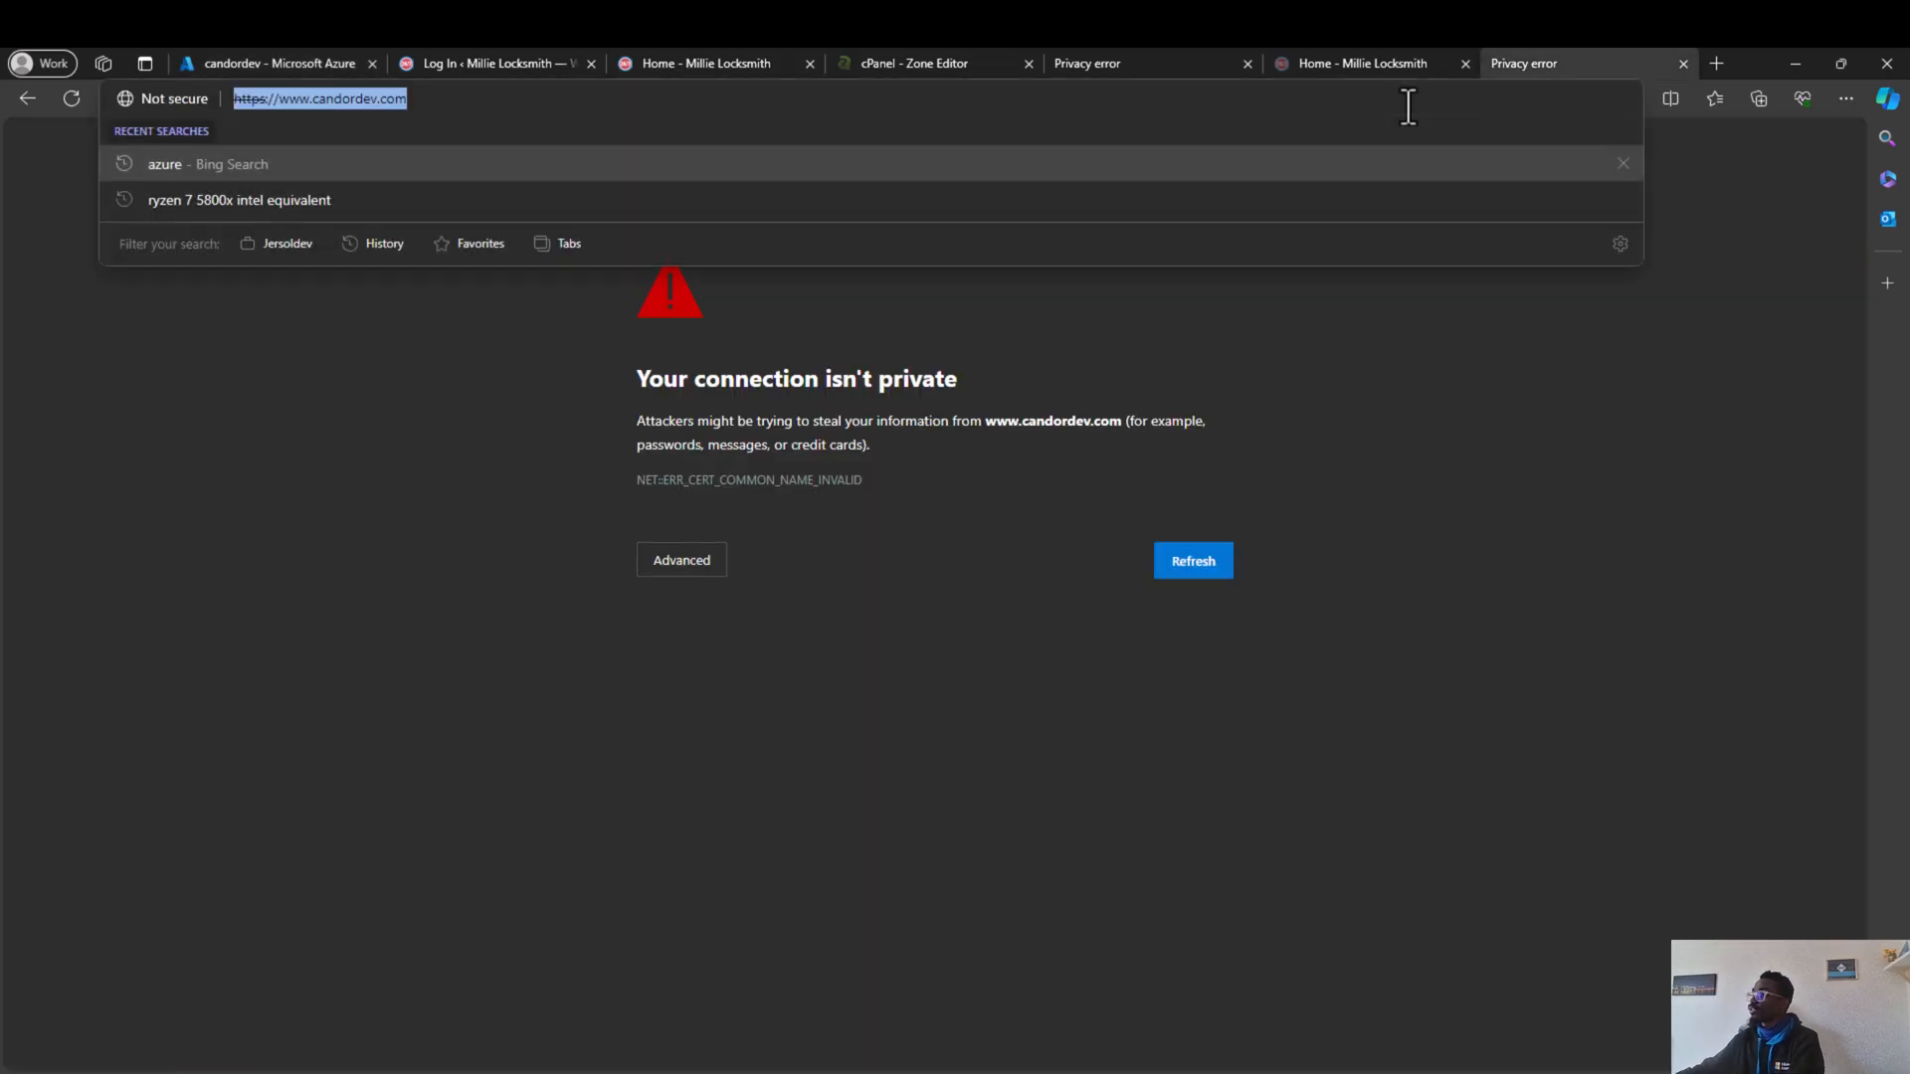
pyautogui.write('wwww')
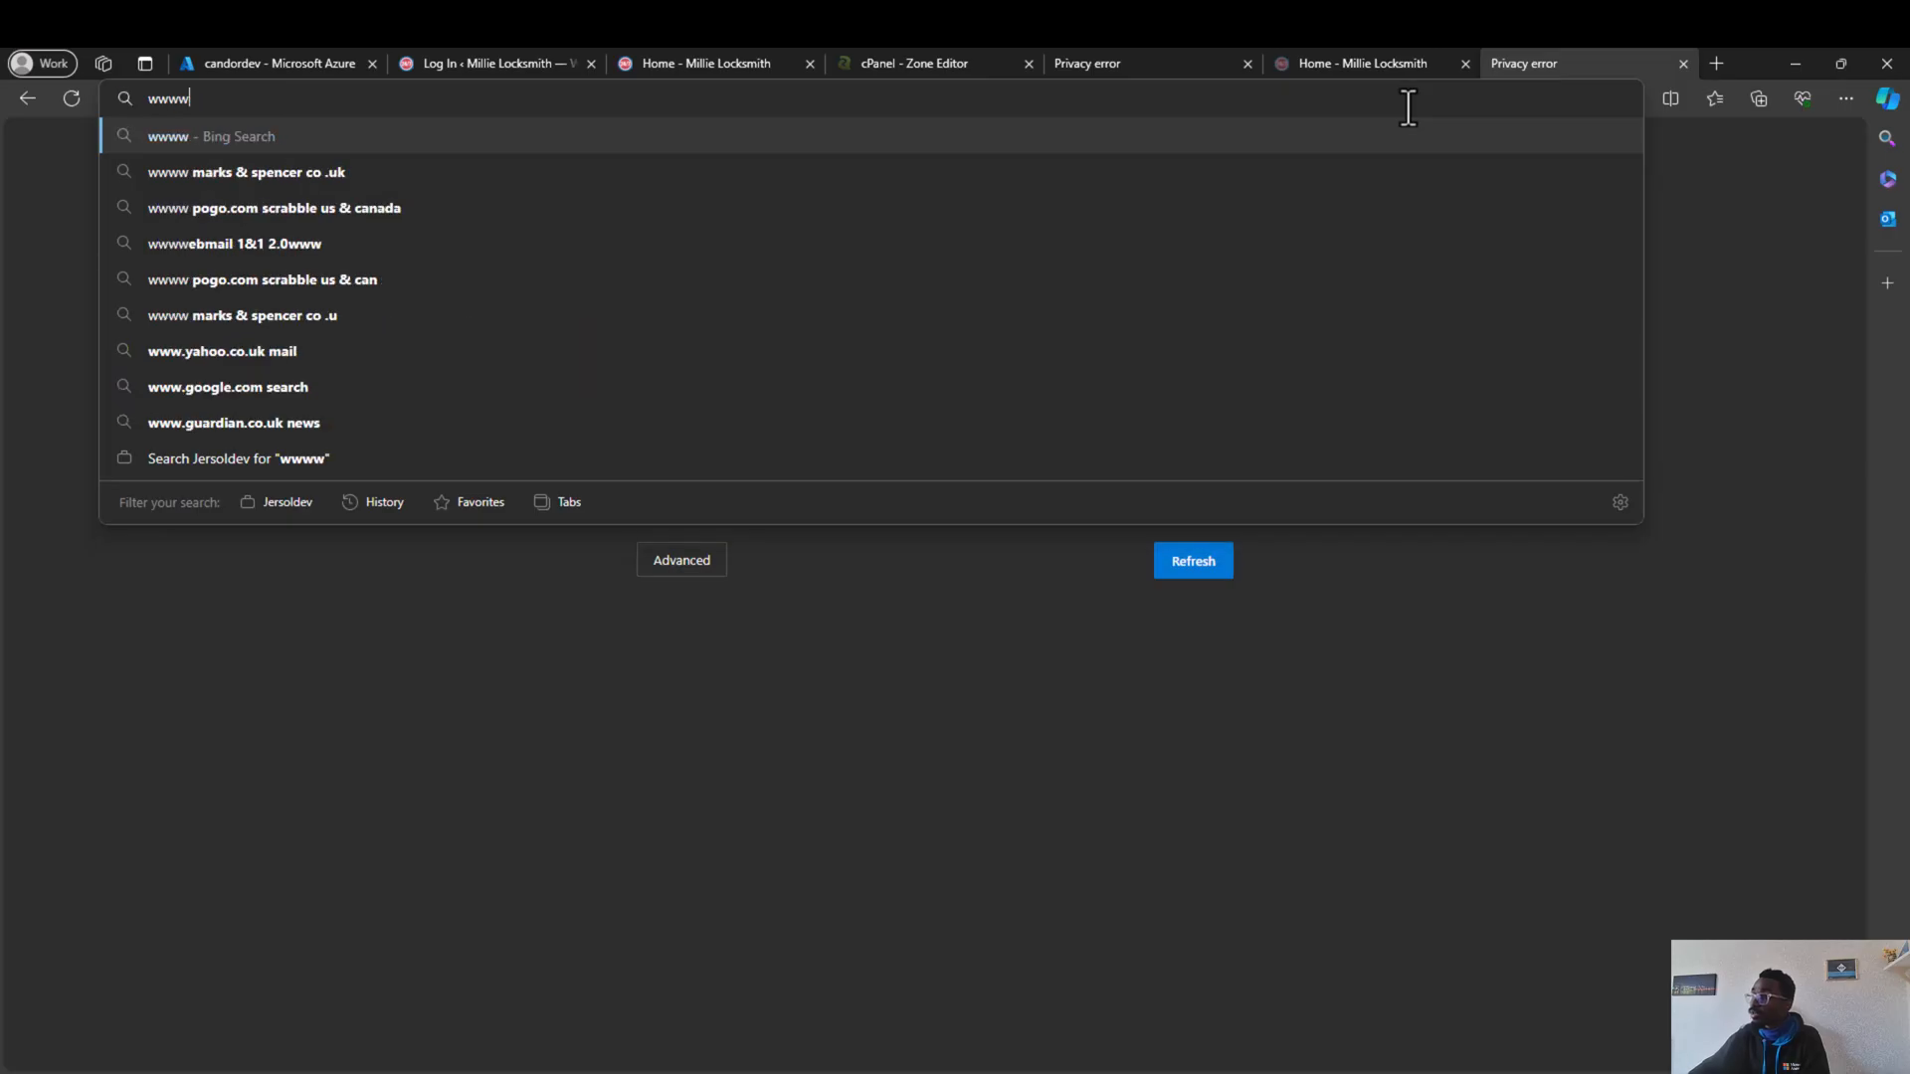
pyautogui.write('.')
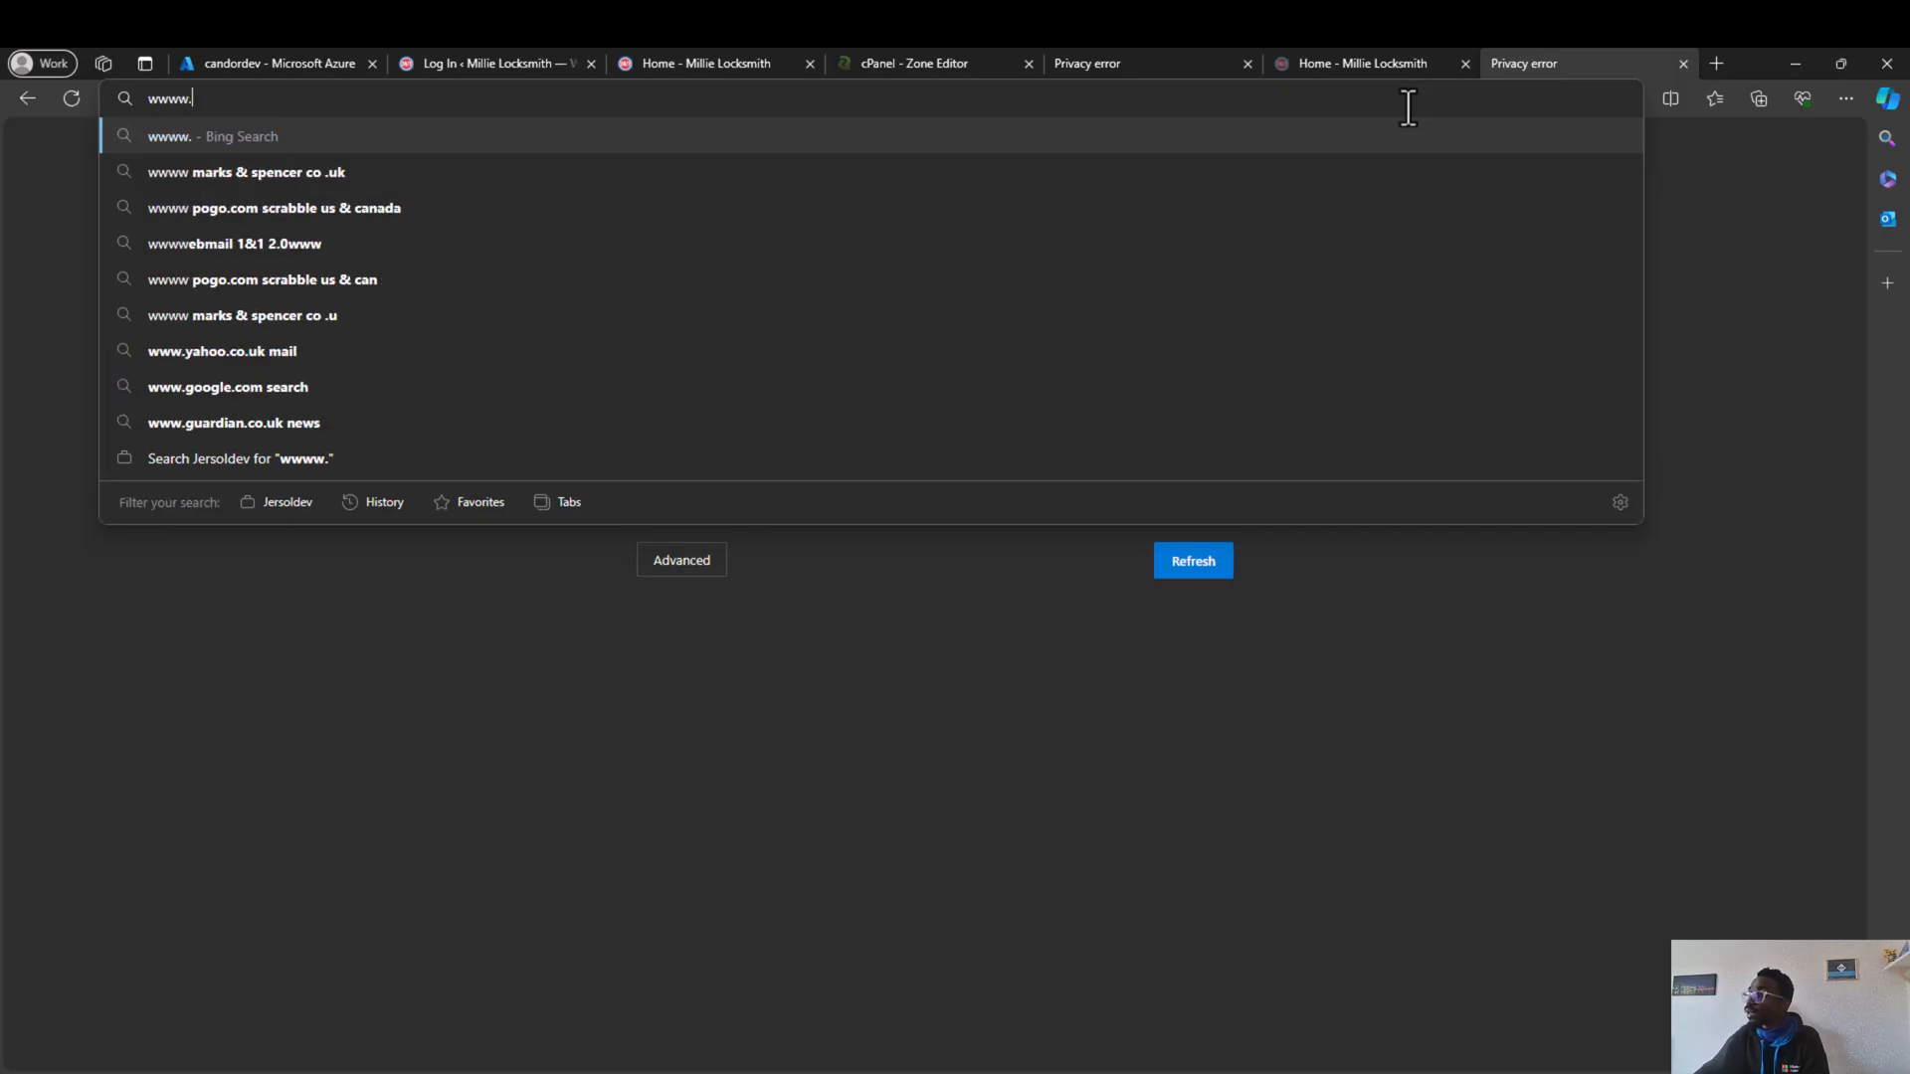
pyautogui.write('candordev')
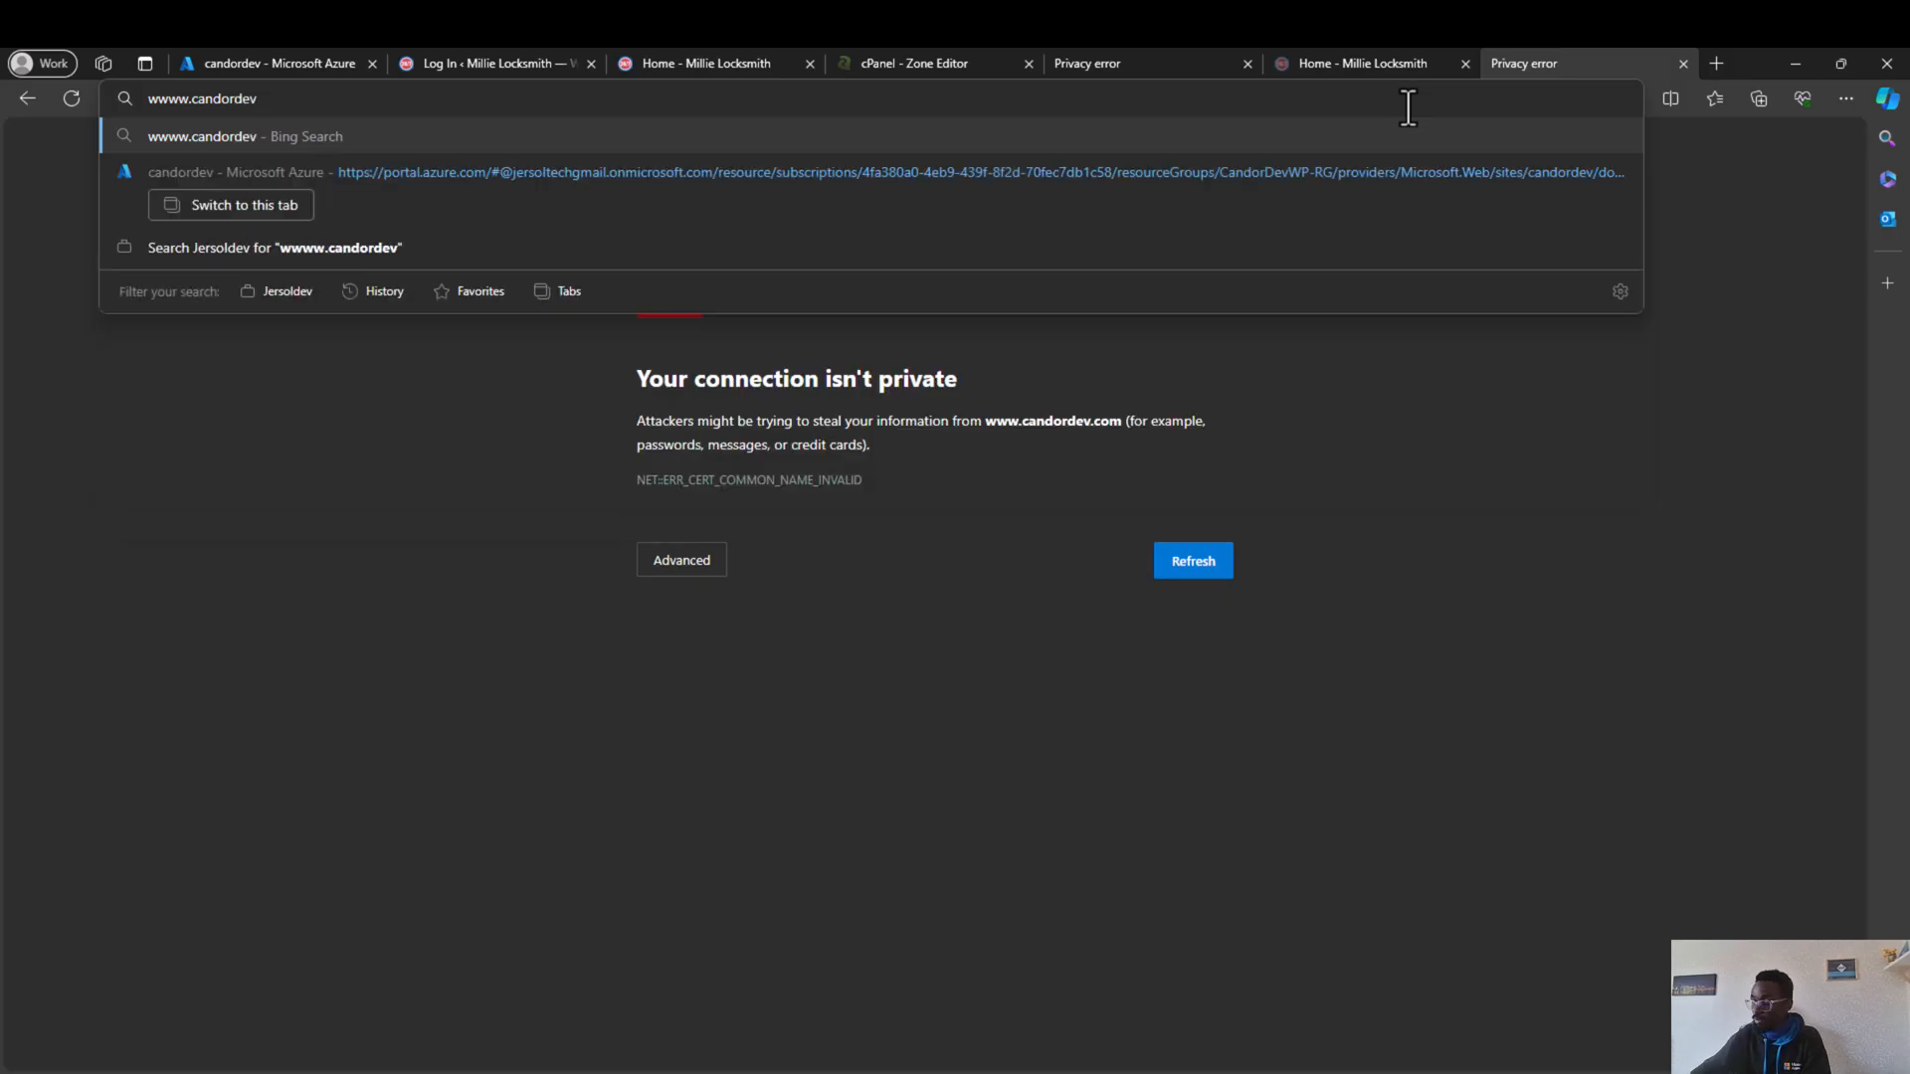
pyautogui.write('.com')
pyautogui.press('Return')
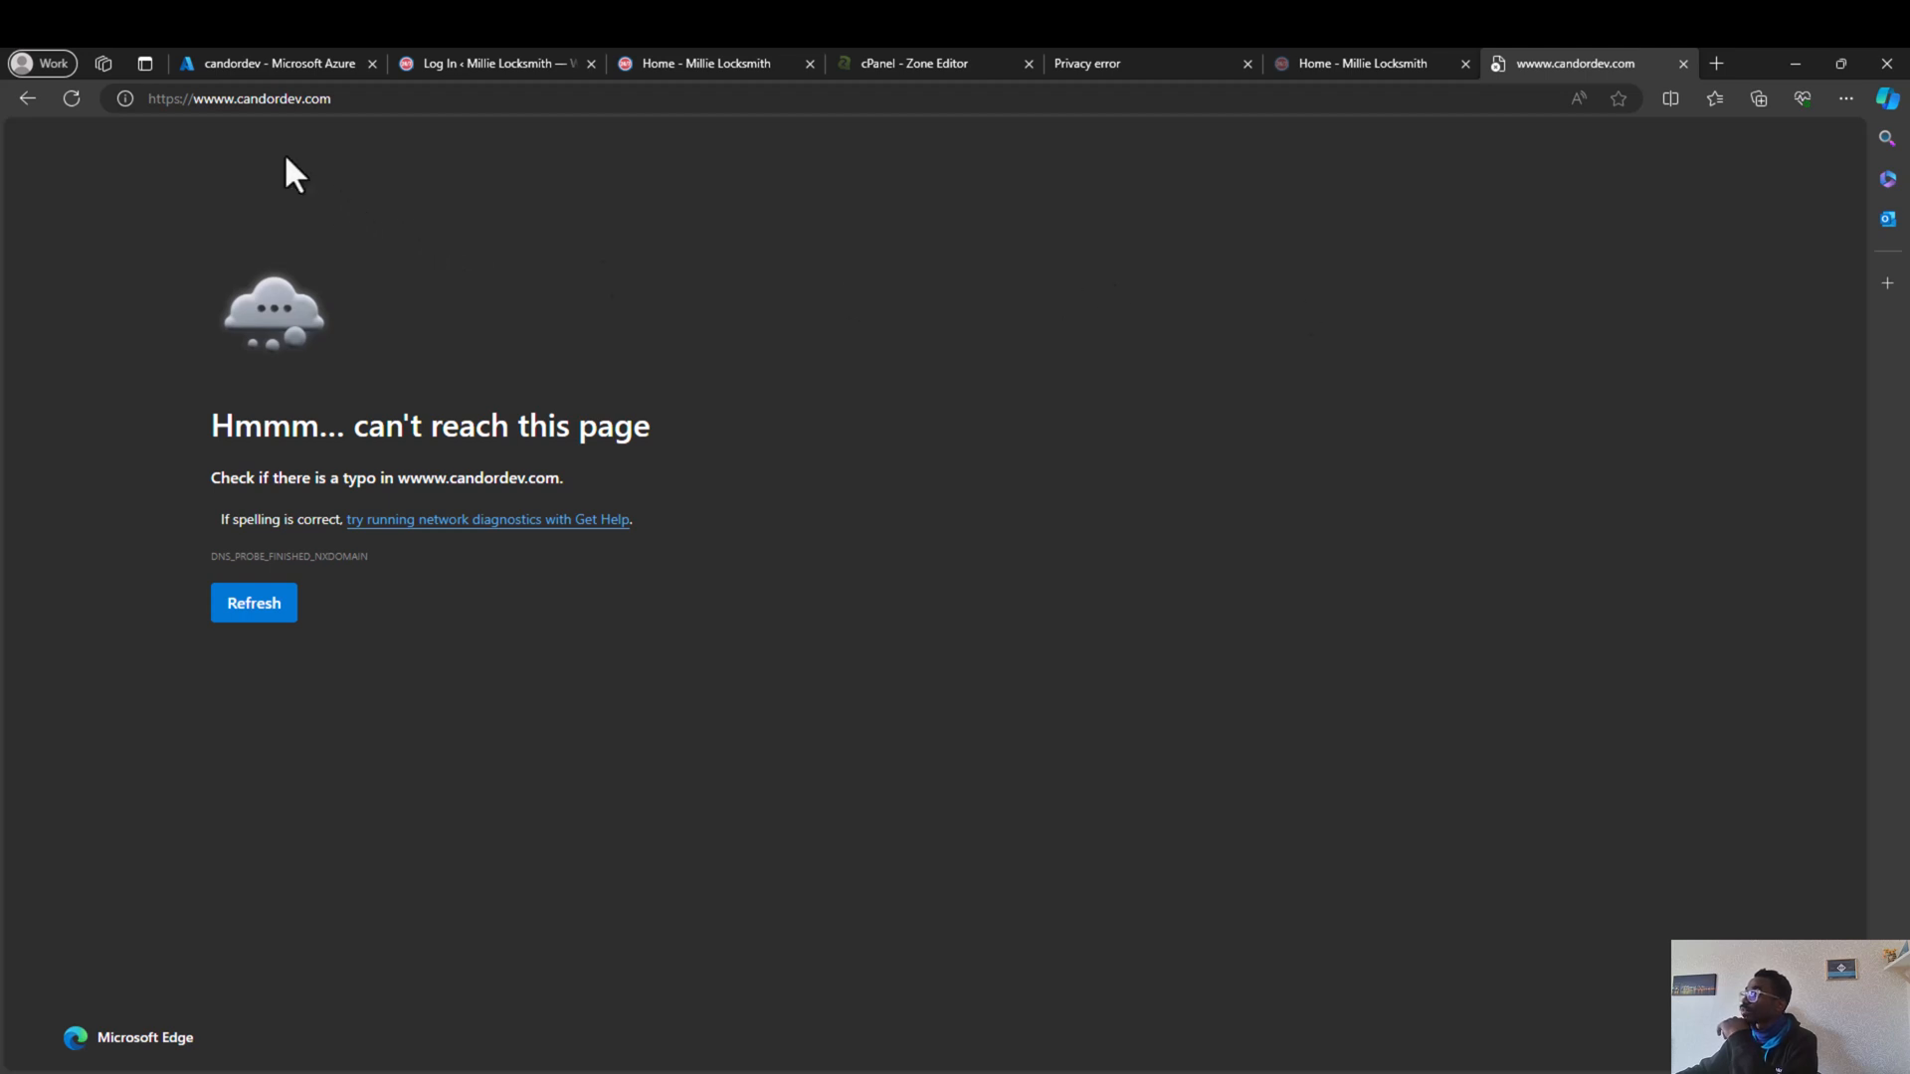
pyautogui.click(289, 98)
pyautogui.click(236, 99)
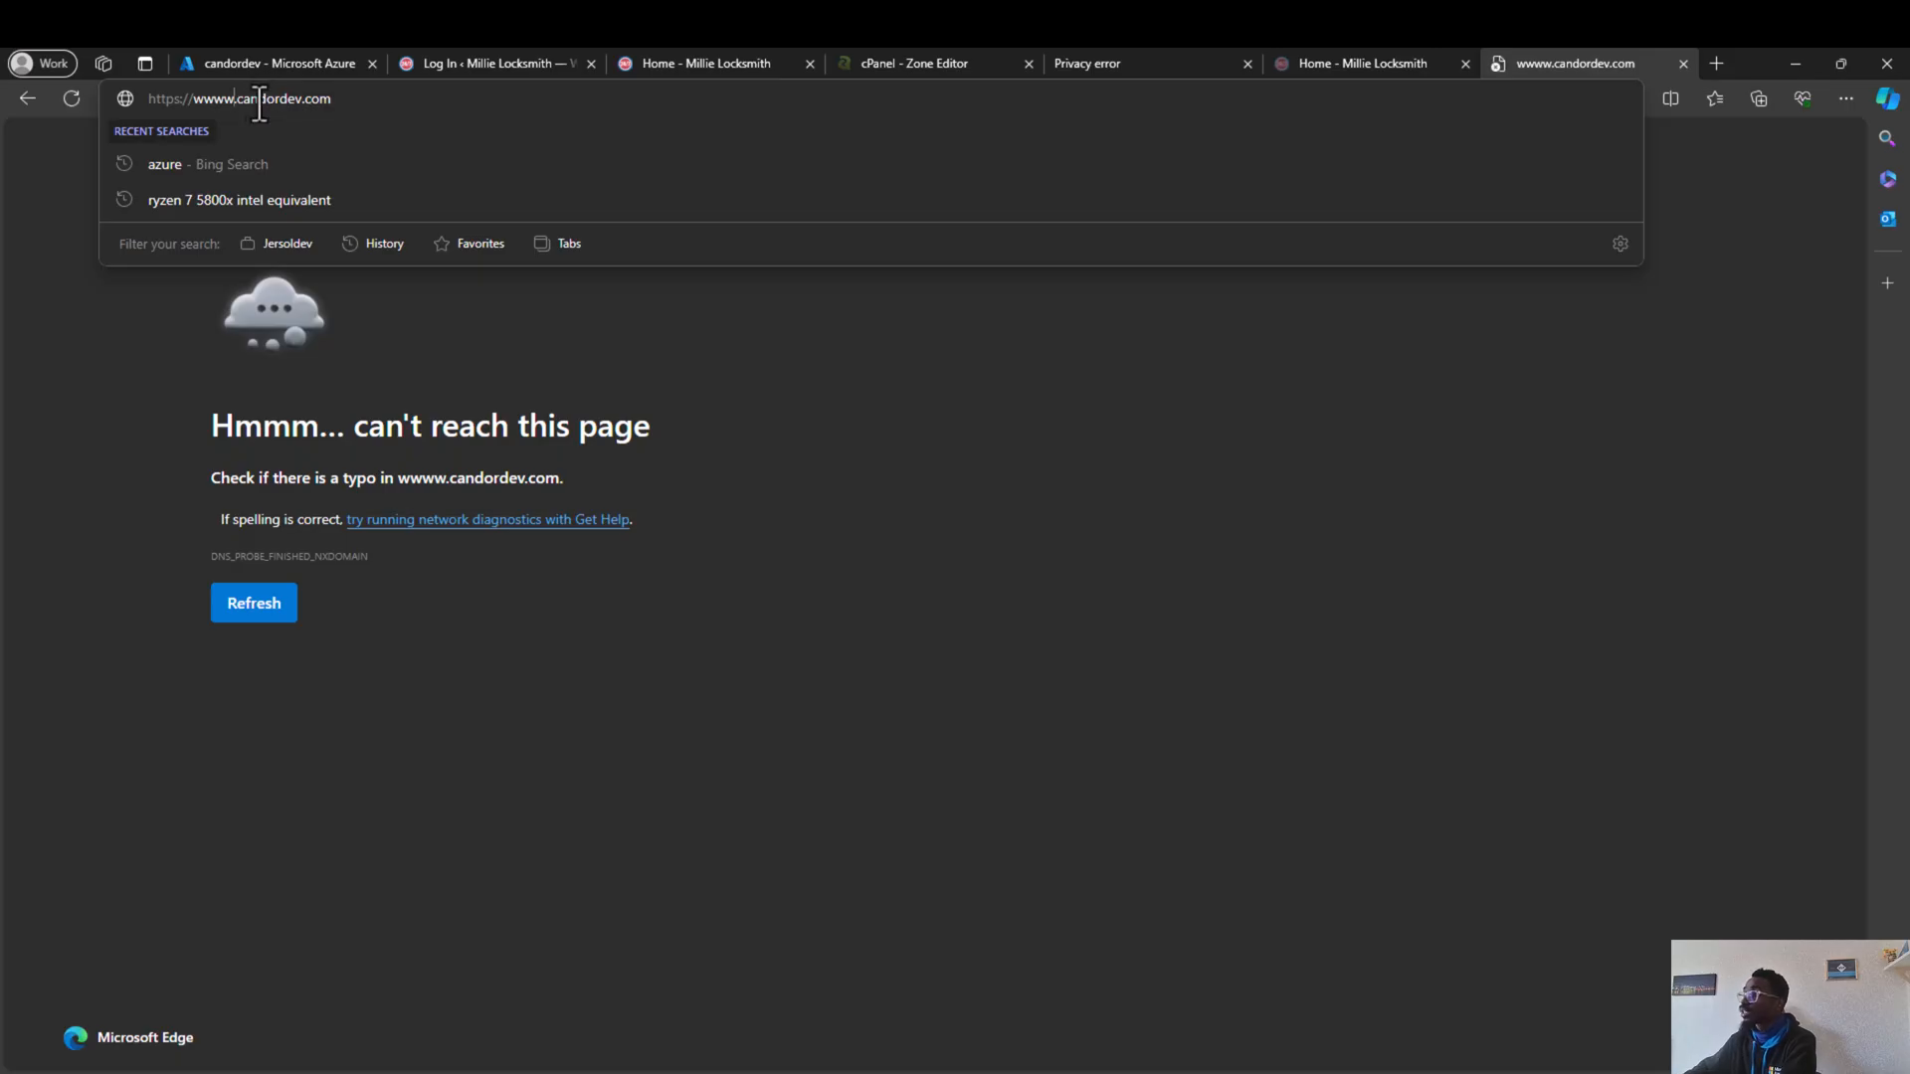
pyautogui.press('BackSpace')
pyautogui.click(352, 98)
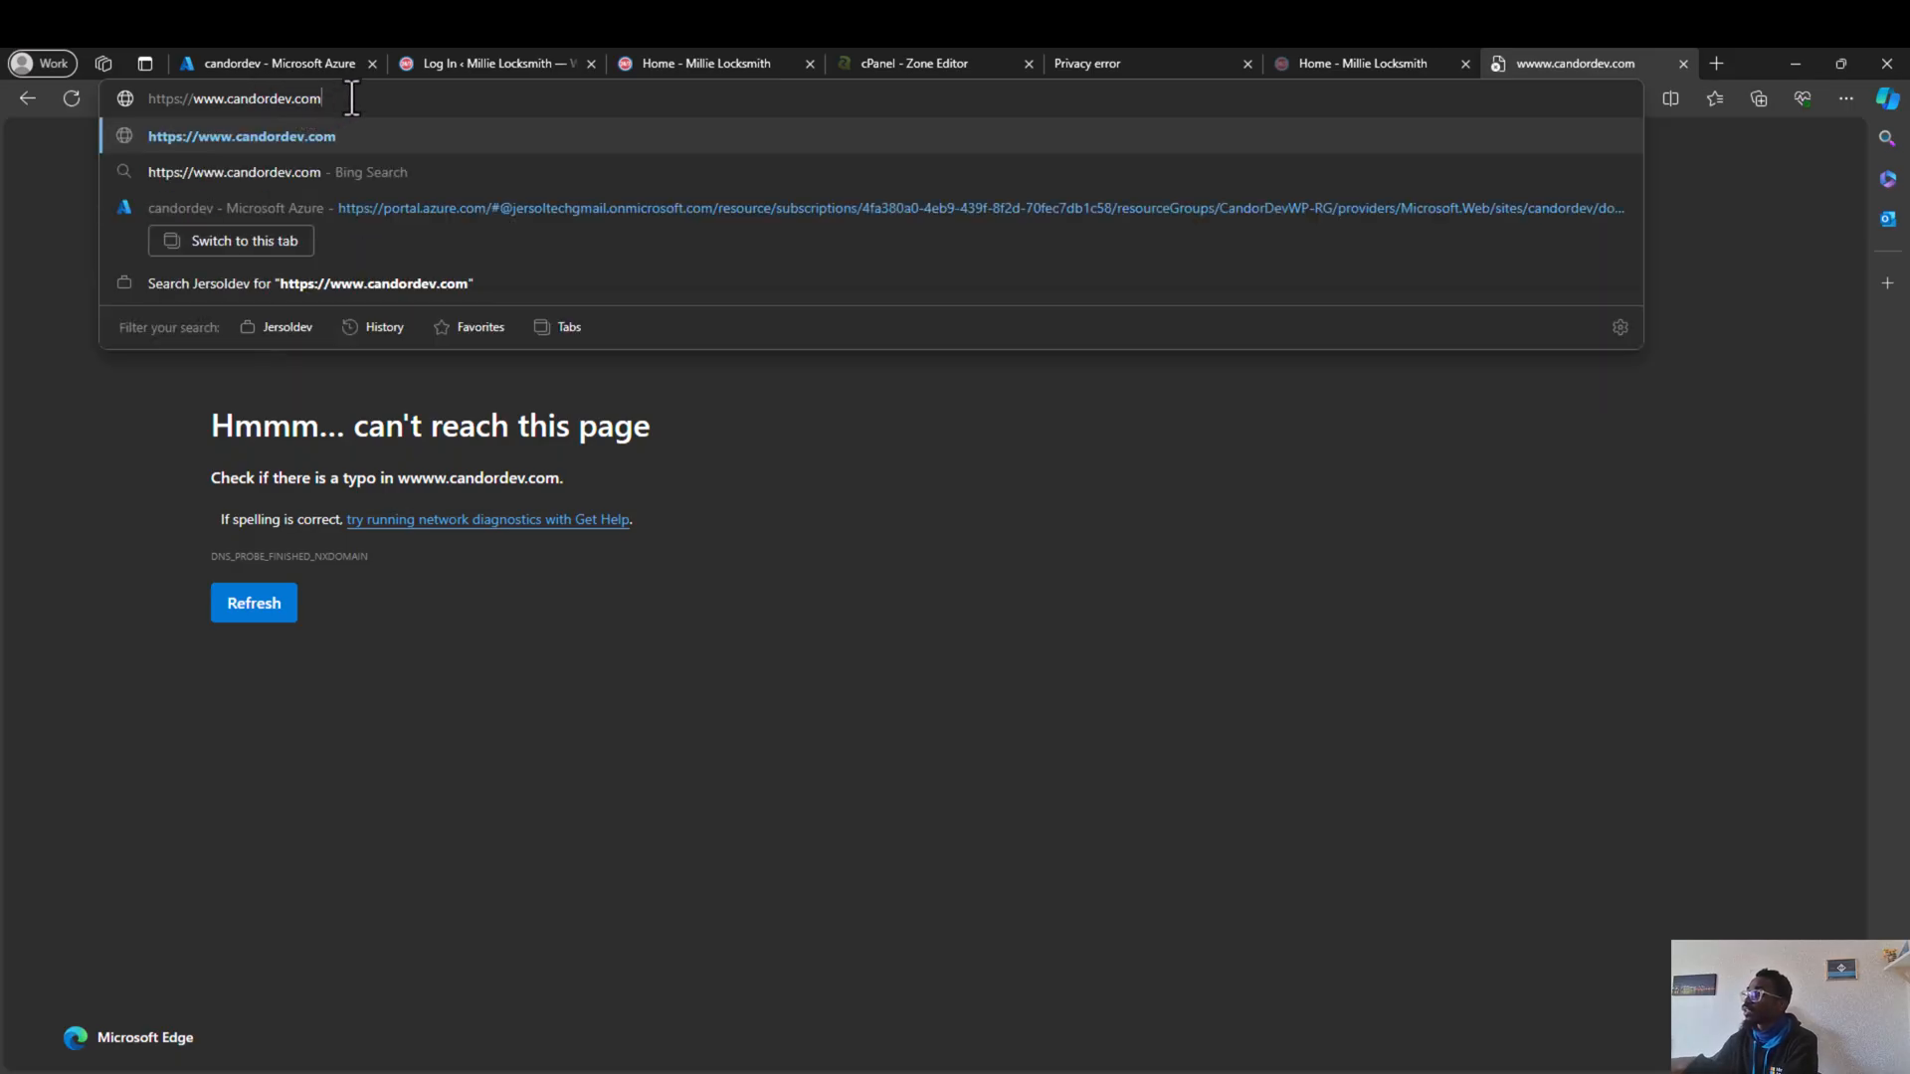
pyautogui.press('Return')
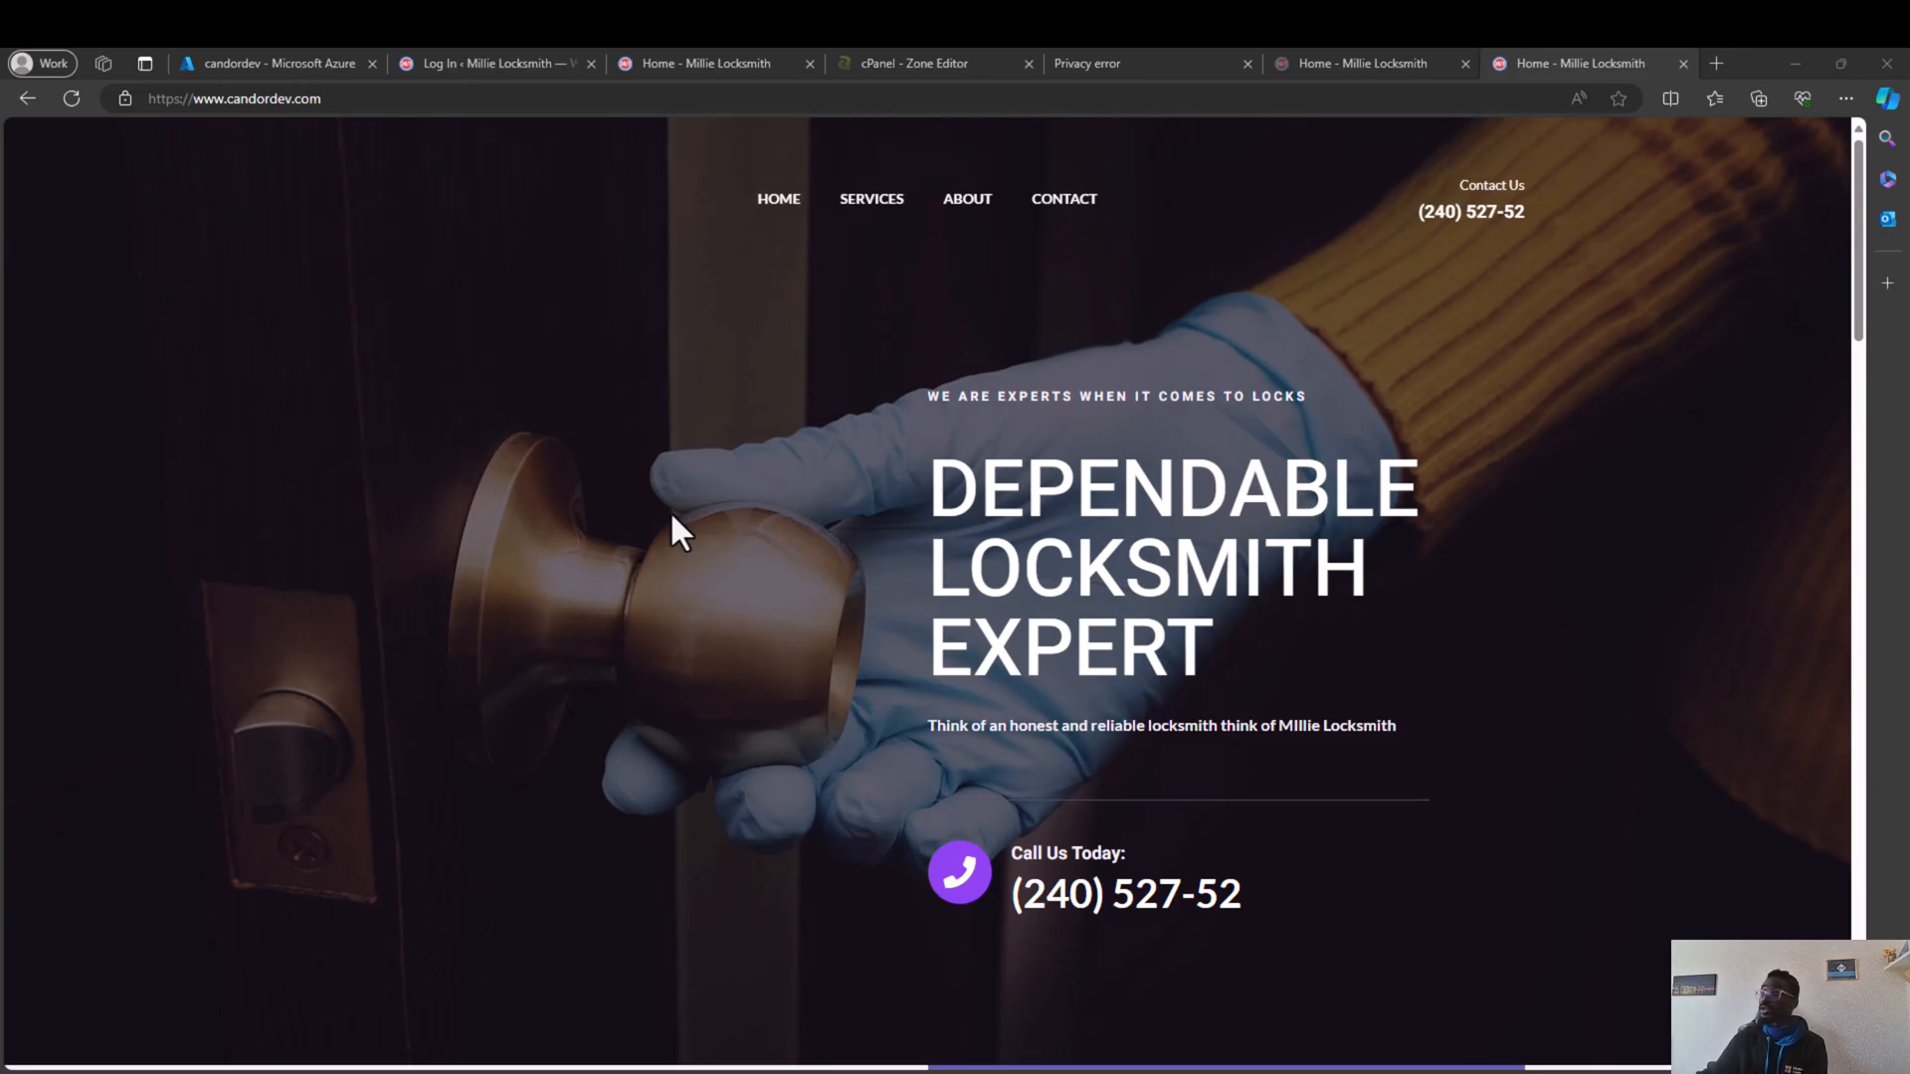
# Step: Back in the Azure portal, open the candordev web app's Backups page to review its automatic backups
pyautogui.click(267, 63)
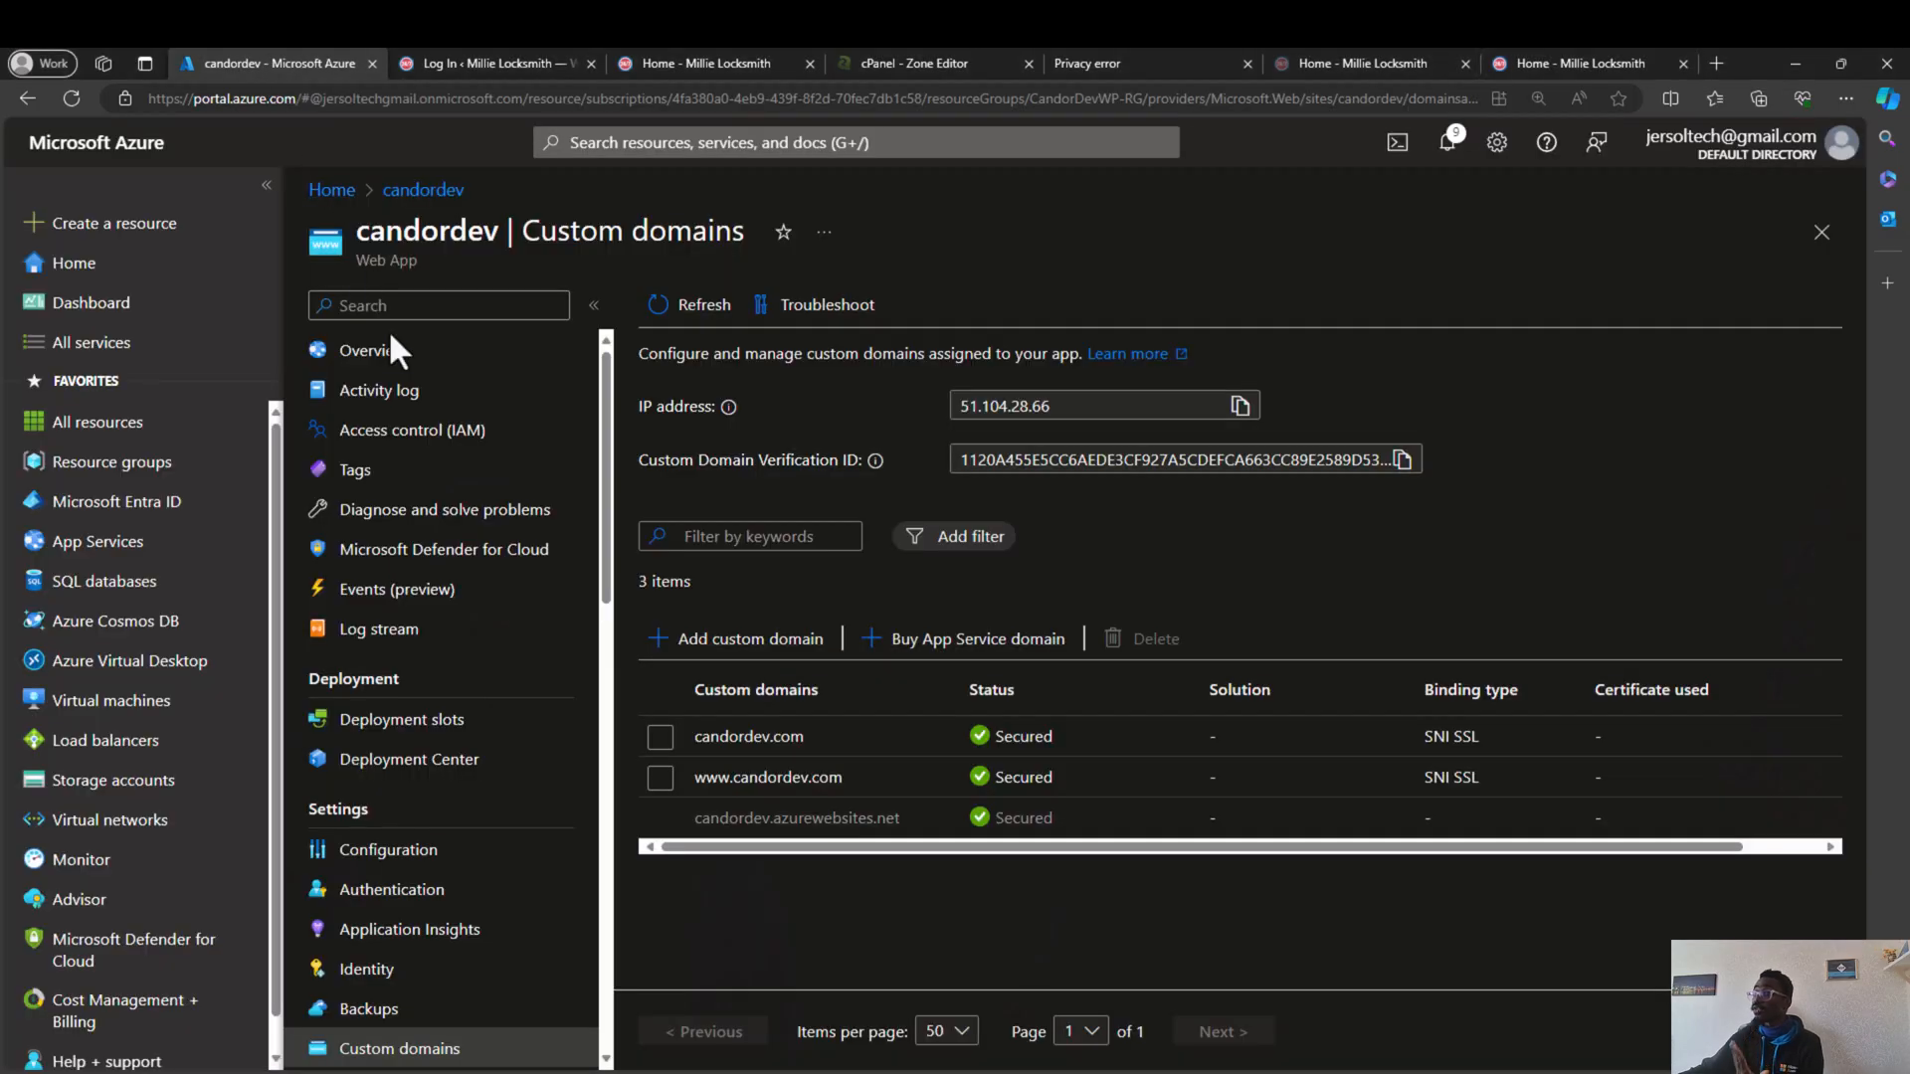
pyautogui.scroll(-2, 404, 677)
pyautogui.scroll(-2, 405, 687)
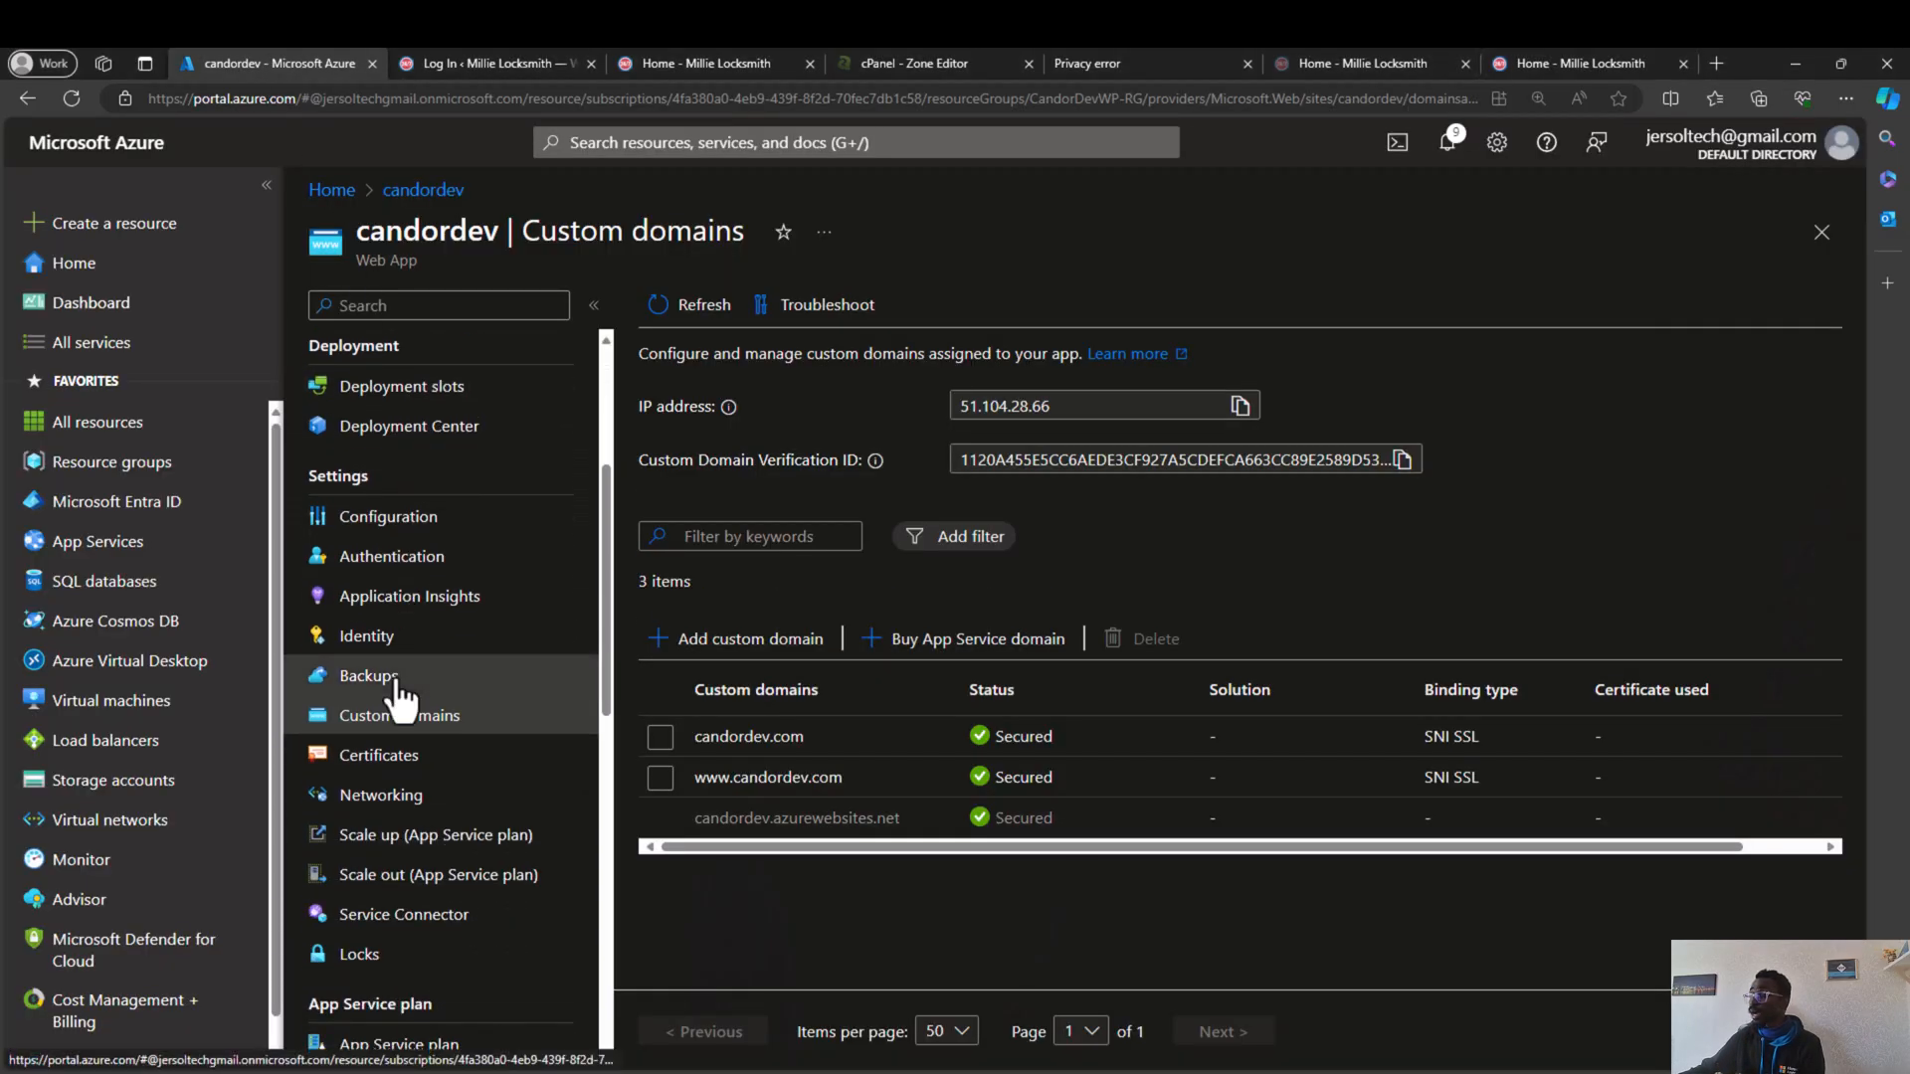
pyautogui.click(396, 676)
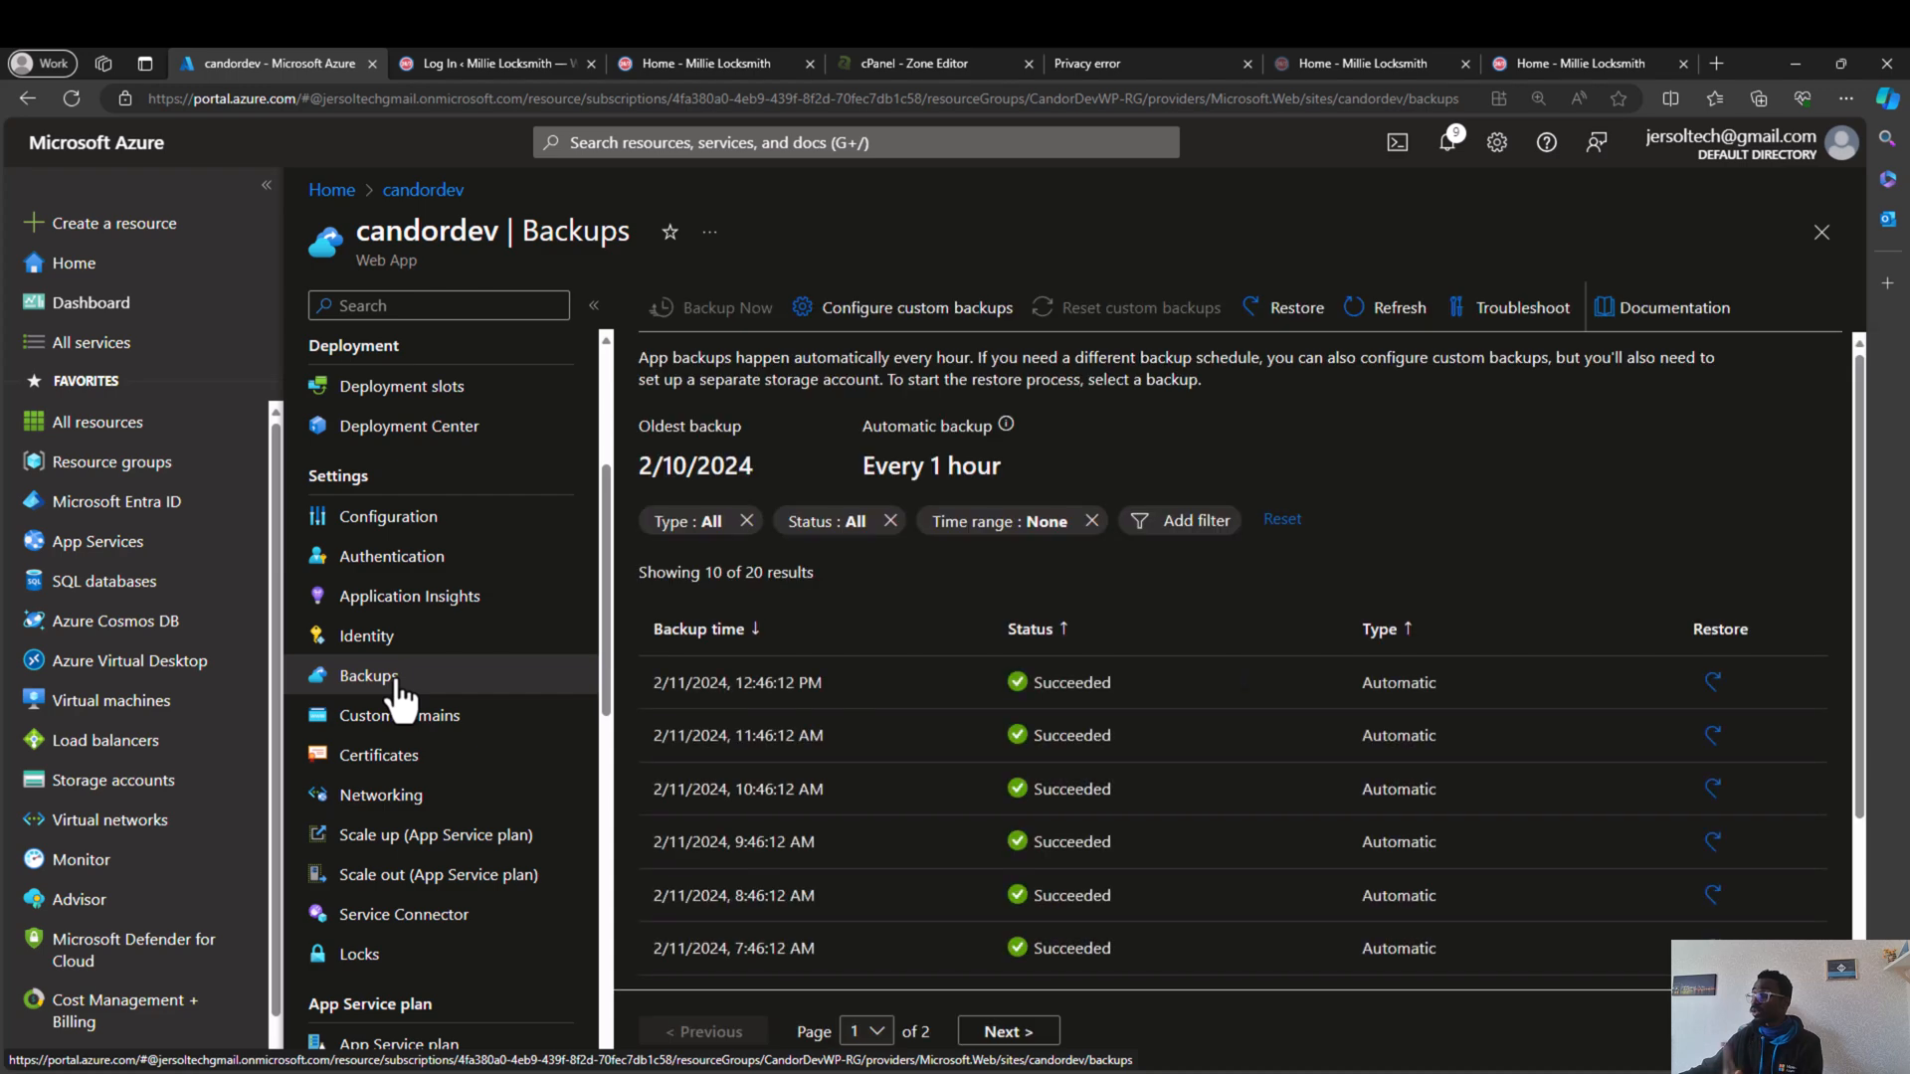
# Step: Examine the web app's Scale out (App Service plan) settings and open its Configuration page
pyautogui.scroll(-2, 468, 686)
pyautogui.click(464, 655)
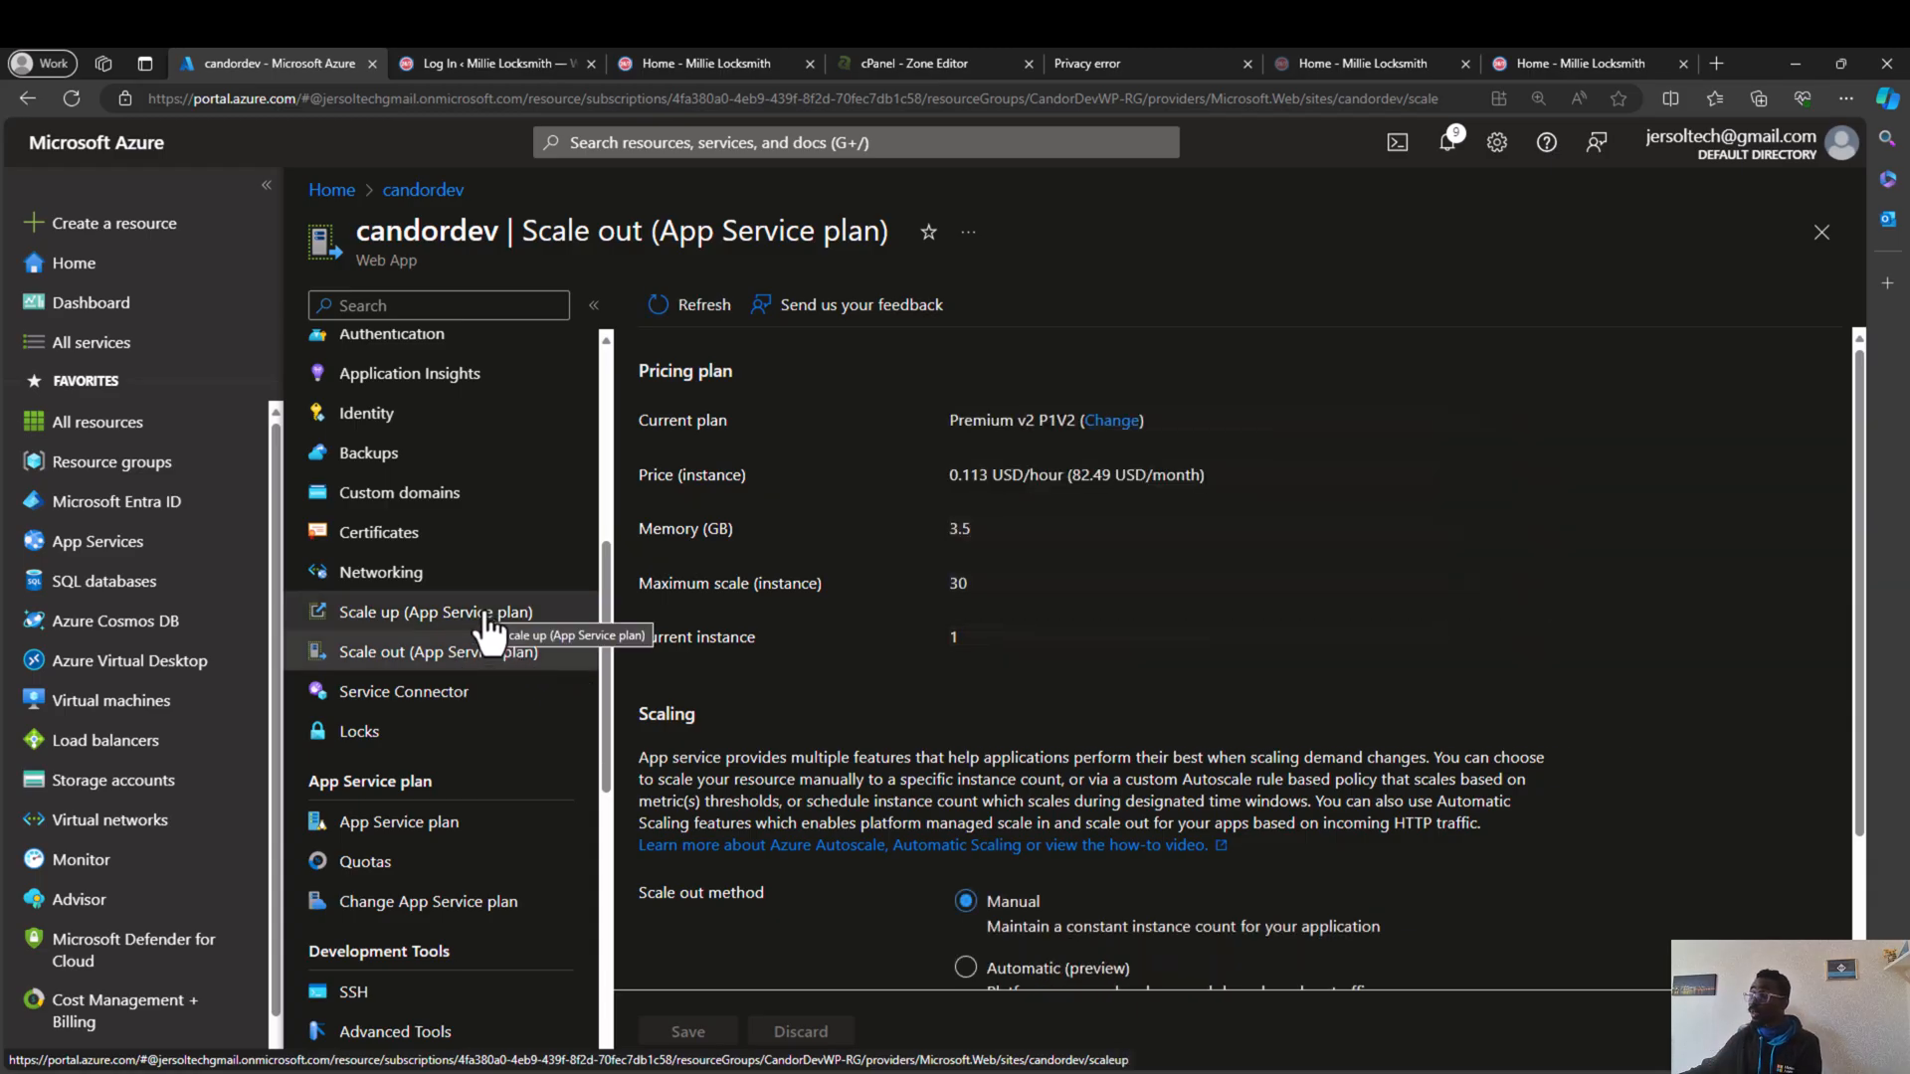
pyautogui.scroll(5, 472, 776)
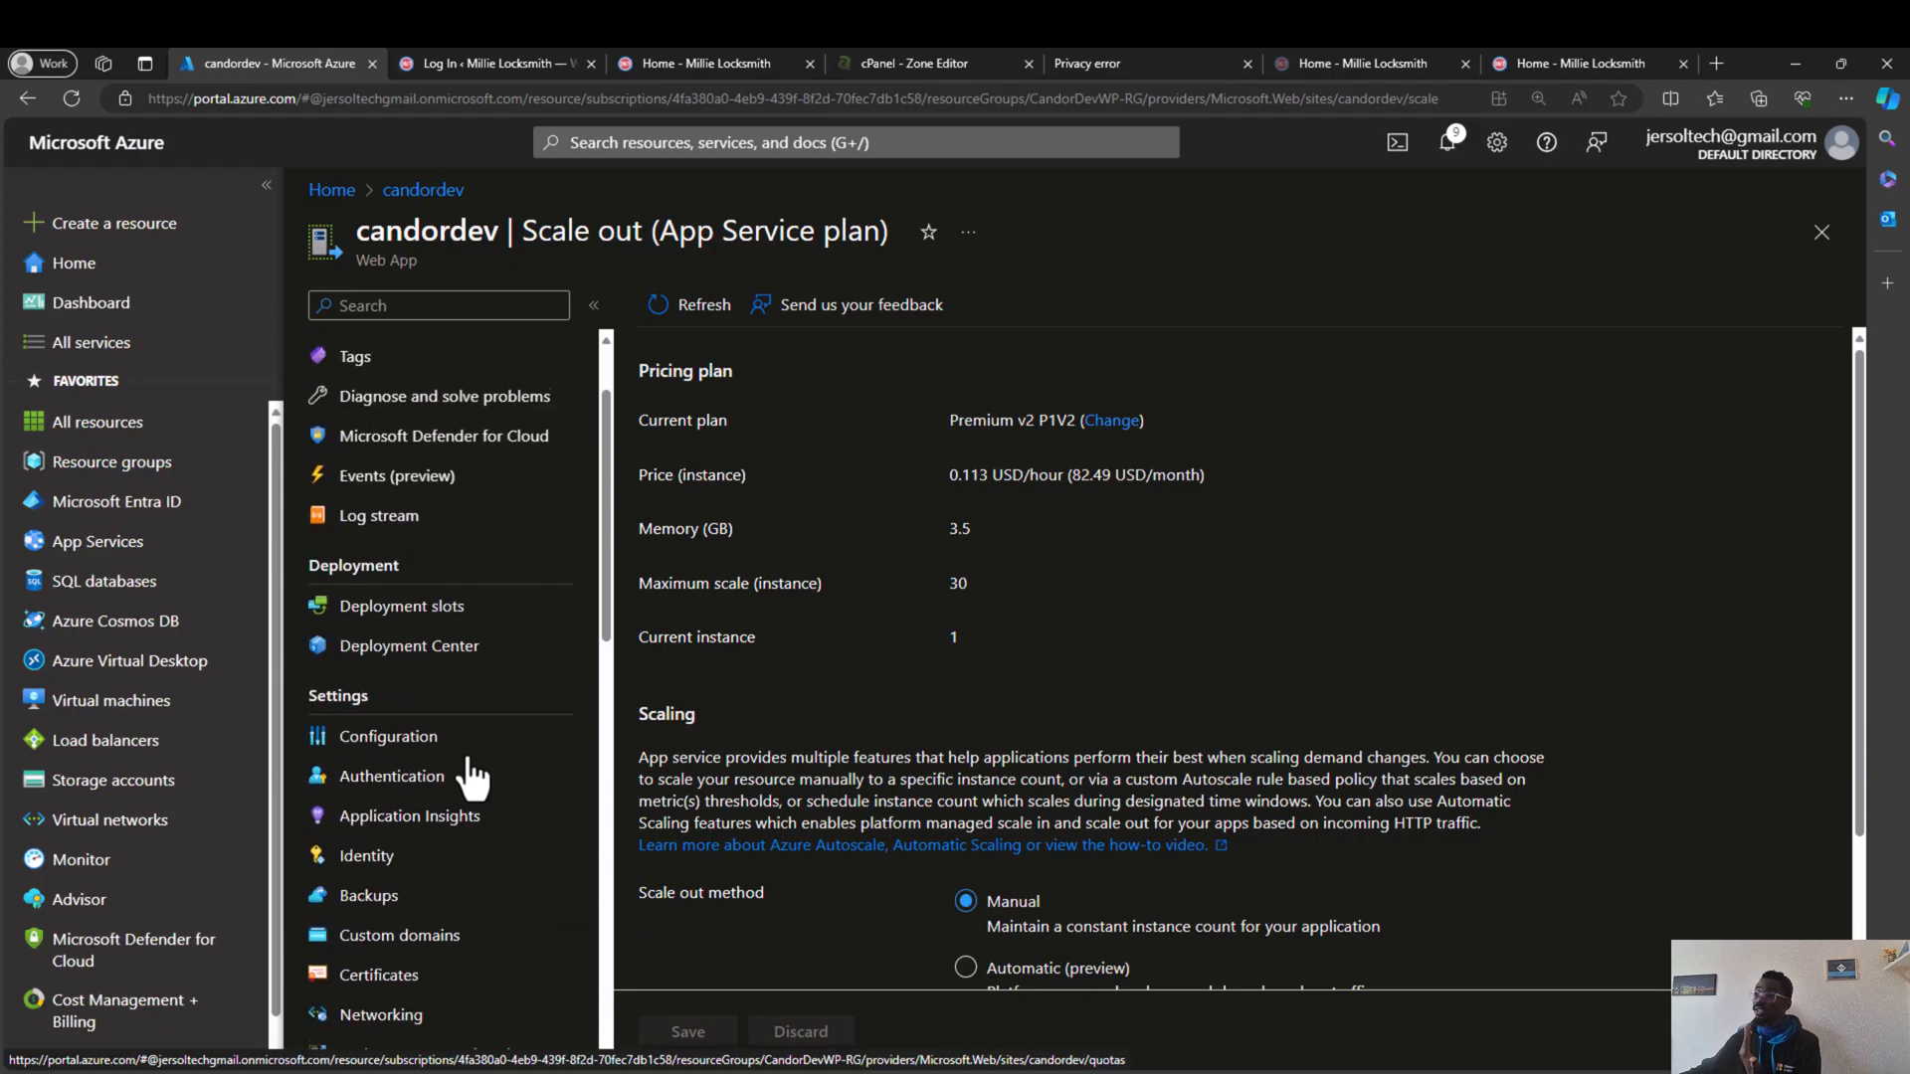
pyautogui.click(464, 855)
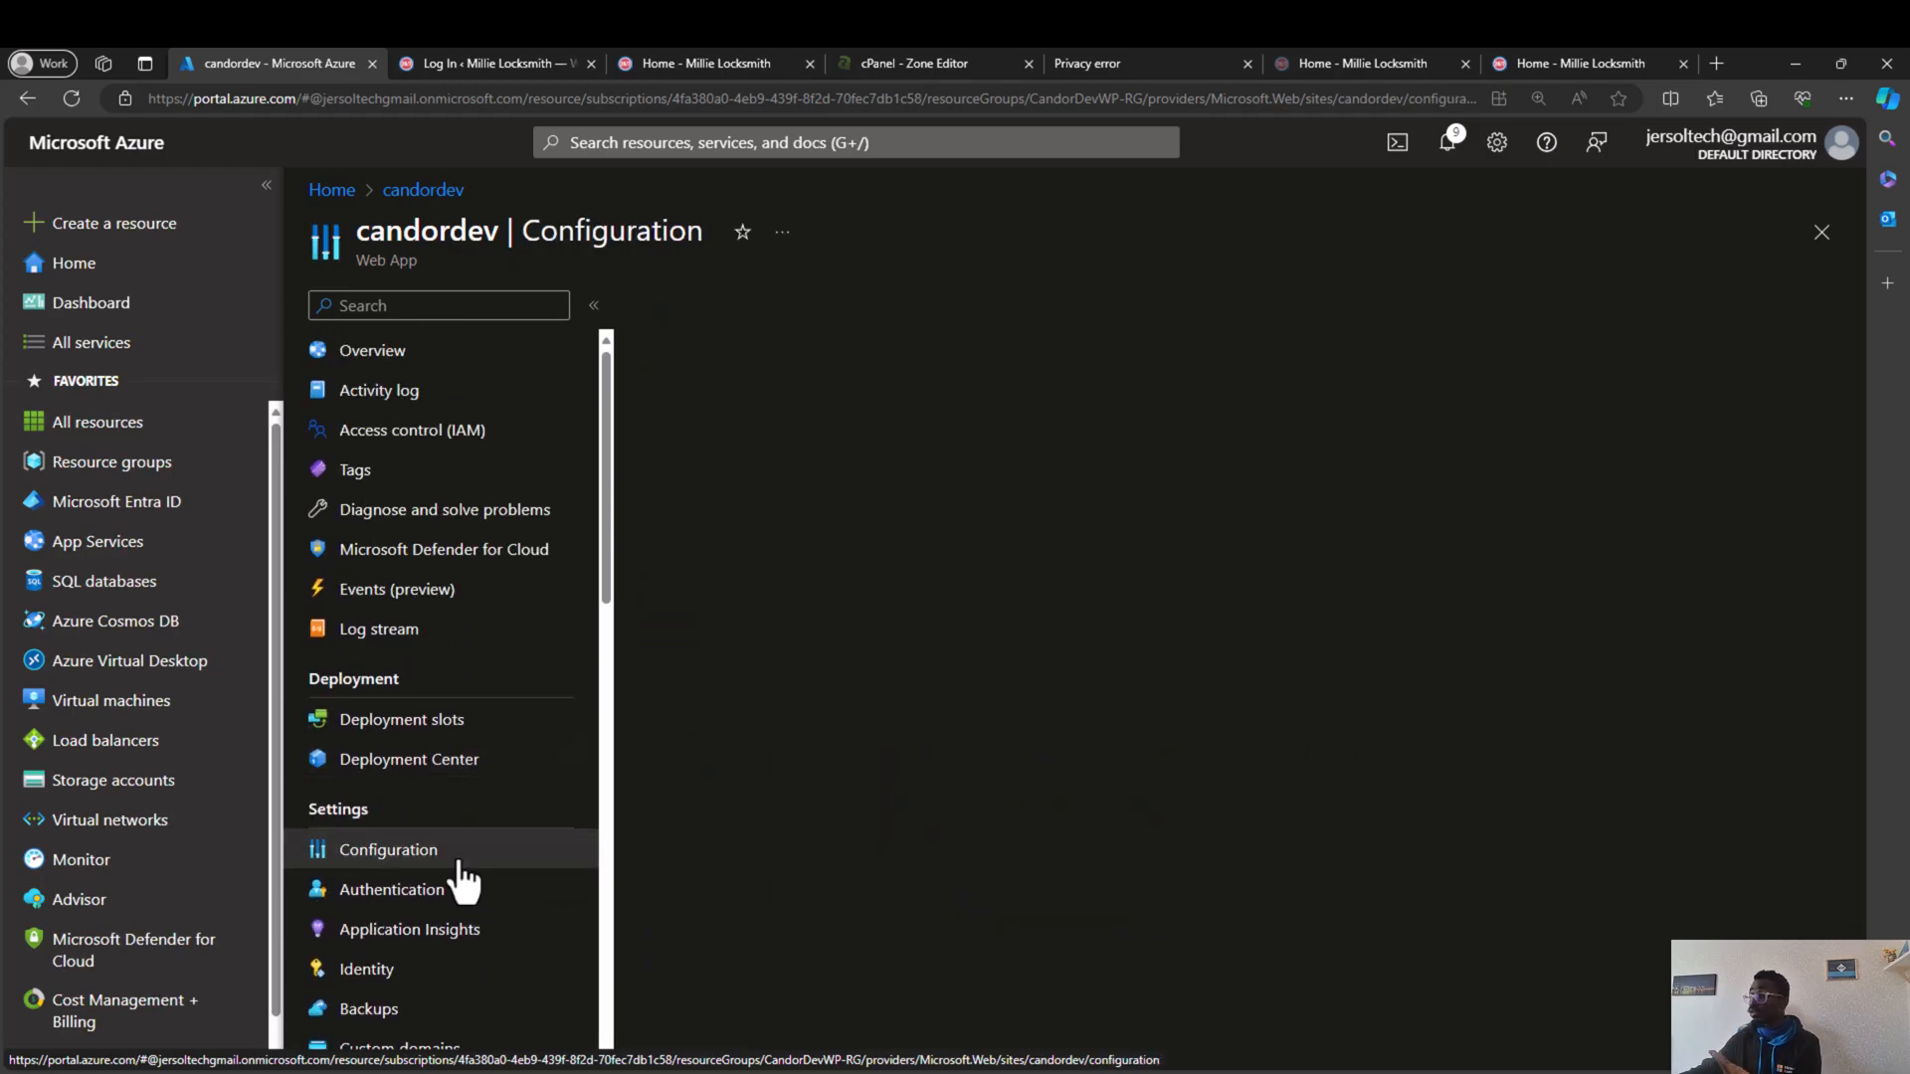